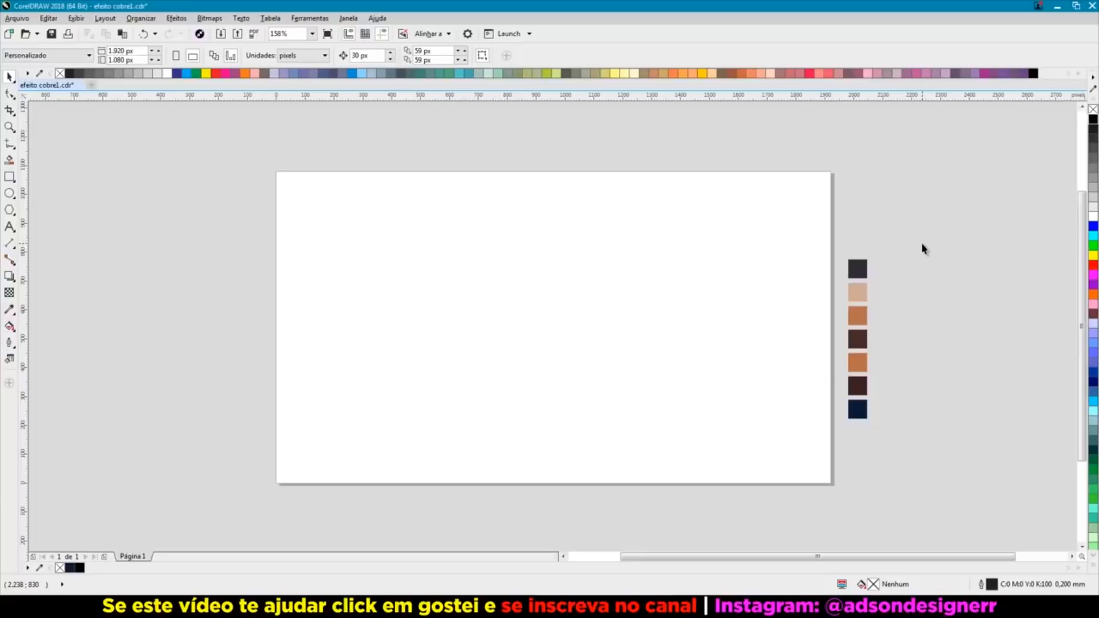
{"action": "key", "text": "z"}
{"action": "left_click_drag", "start_coordinate": [942, 234], "coordinate": [831, 439]}
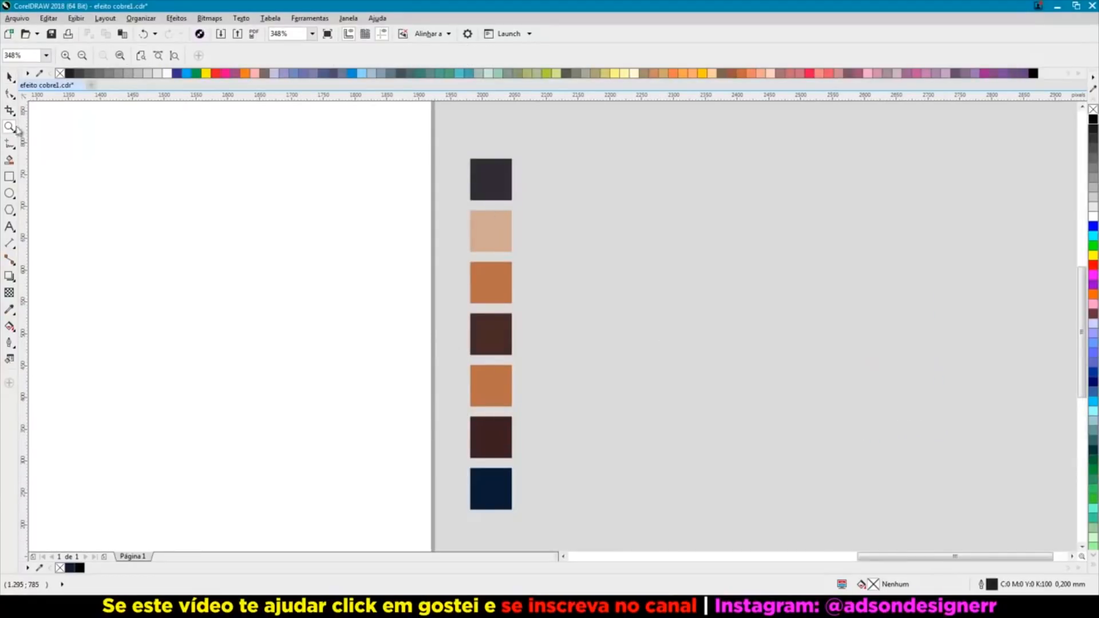
{"action": "left_click", "coordinate": [9, 77]}
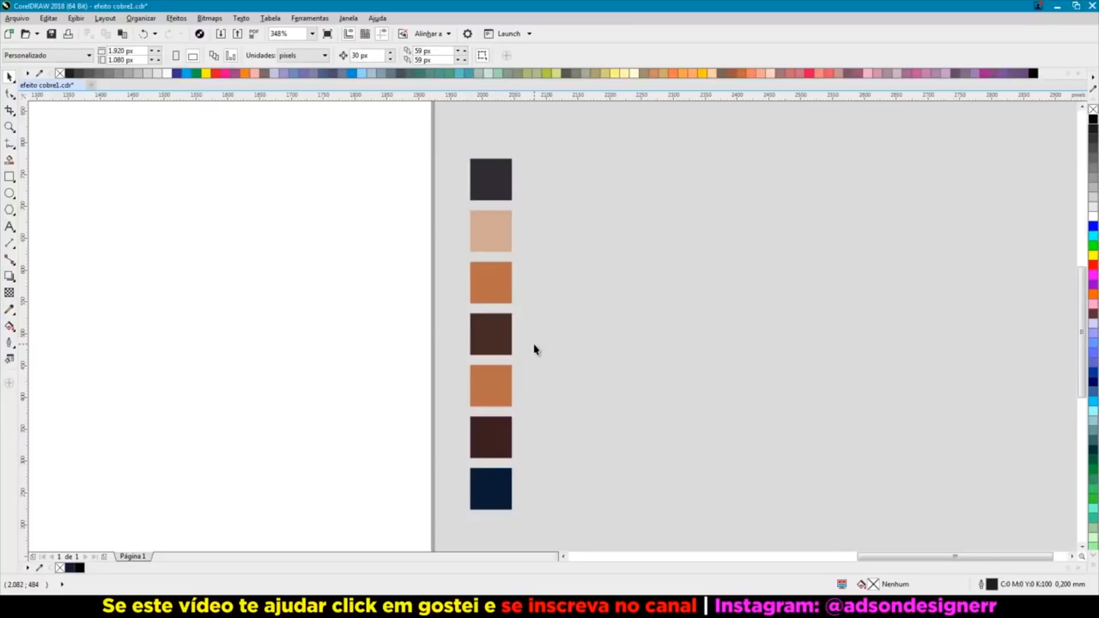
{"action": "key", "text": "shift+F4"}
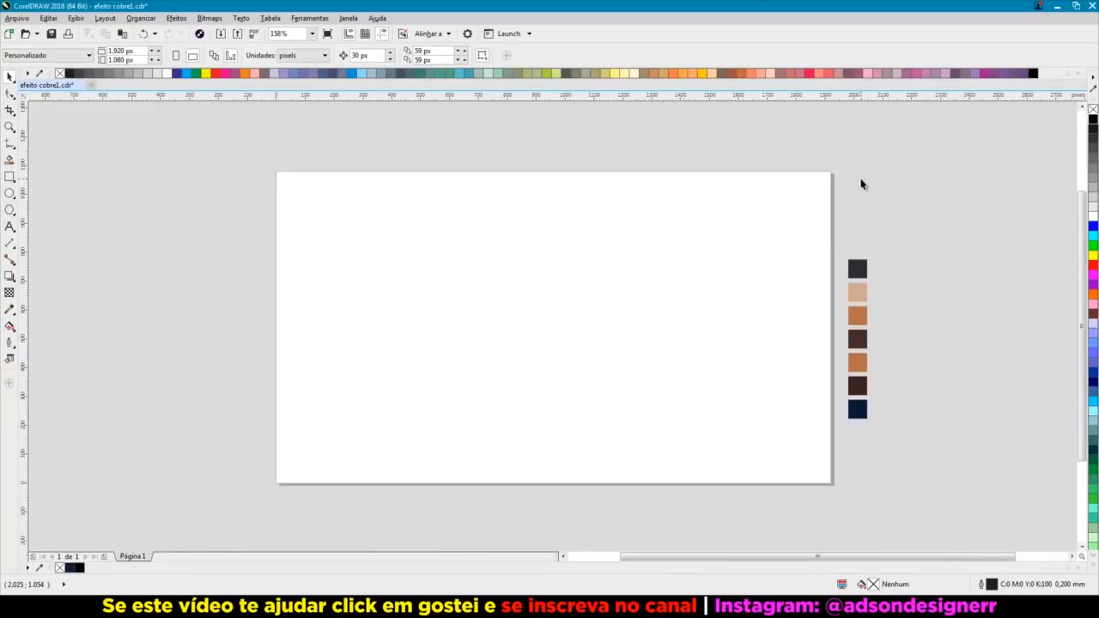
Step: Show the Contour docker and add the Object Manager docker beside it
{"action": "key", "text": "ctrl+F9"}
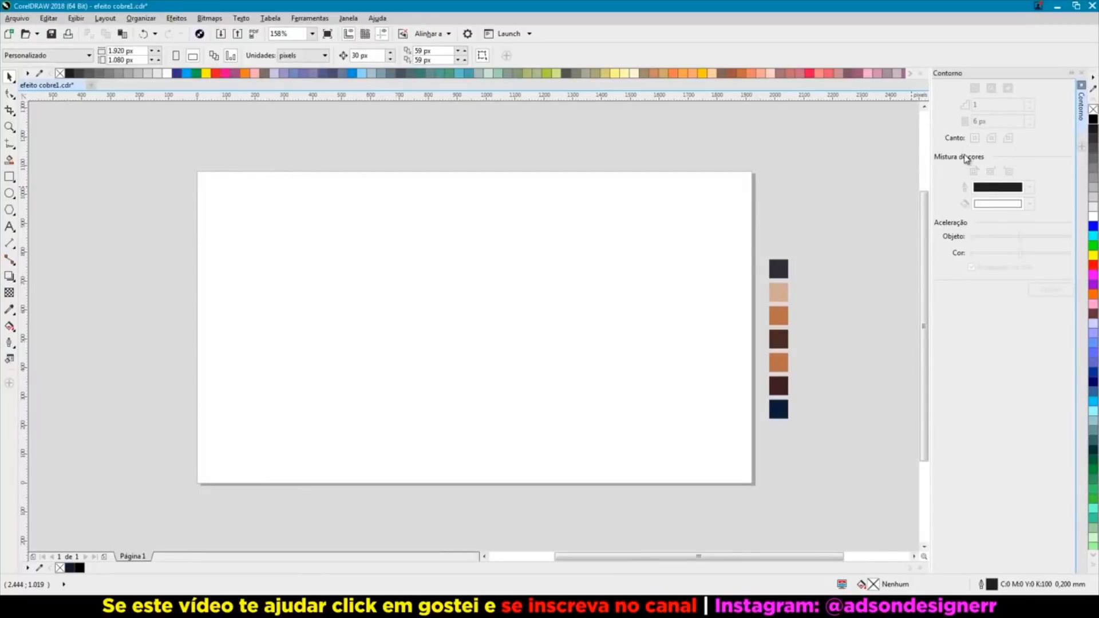
{"action": "right_click", "coordinate": [1081, 150]}
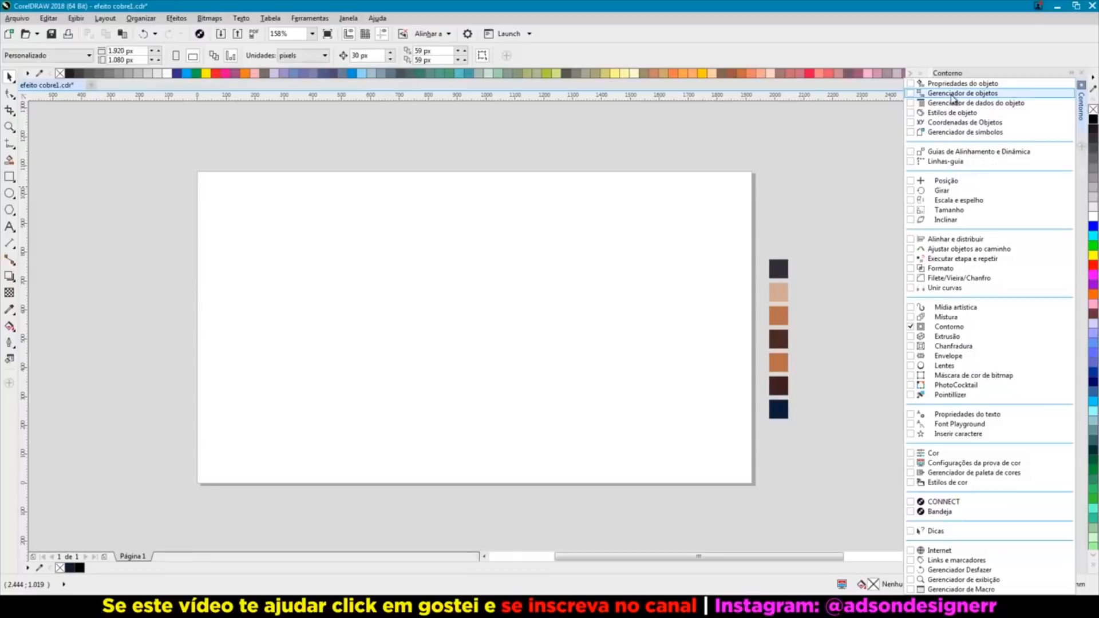
{"action": "left_click", "coordinate": [914, 95]}
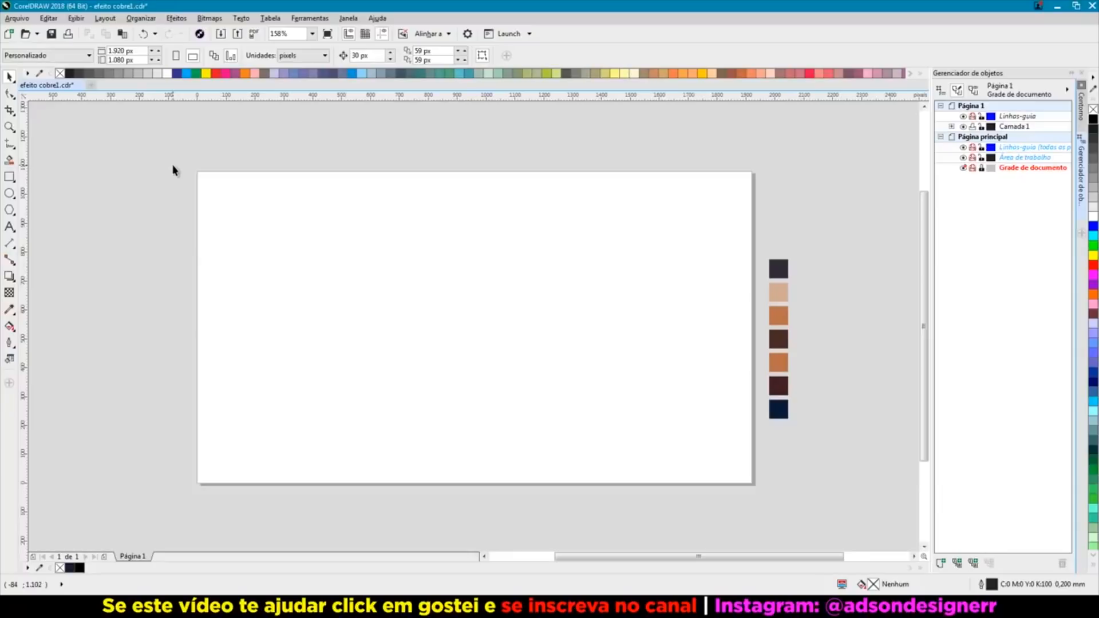
Step: Add the artistic text "COBRE" in the middle area of the page
{"action": "left_click", "coordinate": [9, 226]}
{"action": "left_click", "coordinate": [254, 302]}
{"action": "key", "text": "Return"}
{"action": "left_click", "coordinate": [361, 328]}
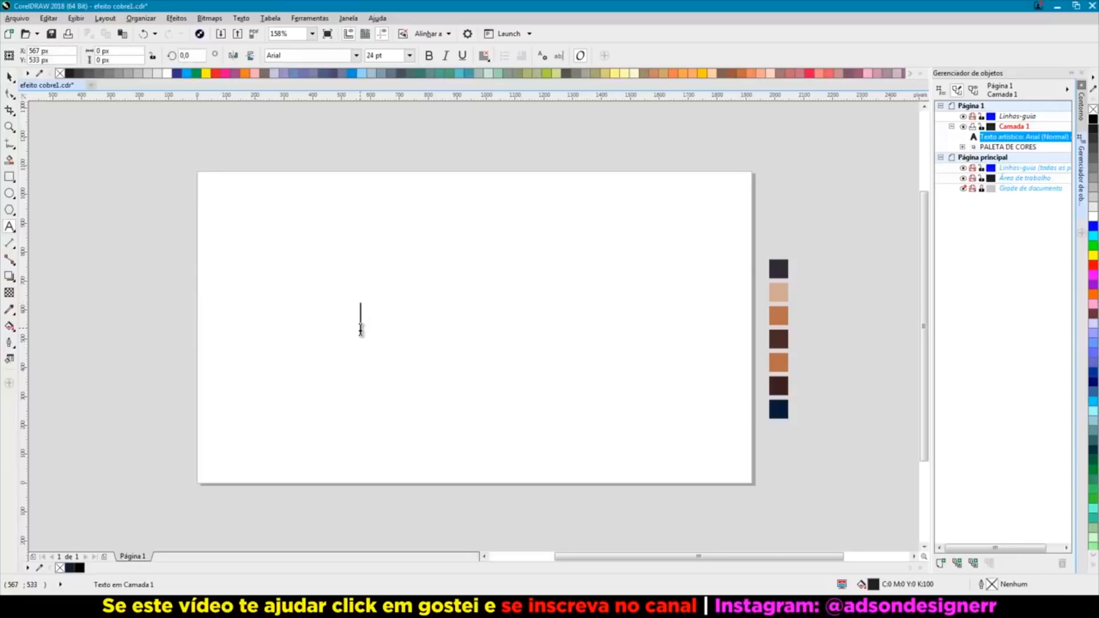
{"action": "type", "text": "COBRE"}
{"action": "key", "text": "ctrl+space"}
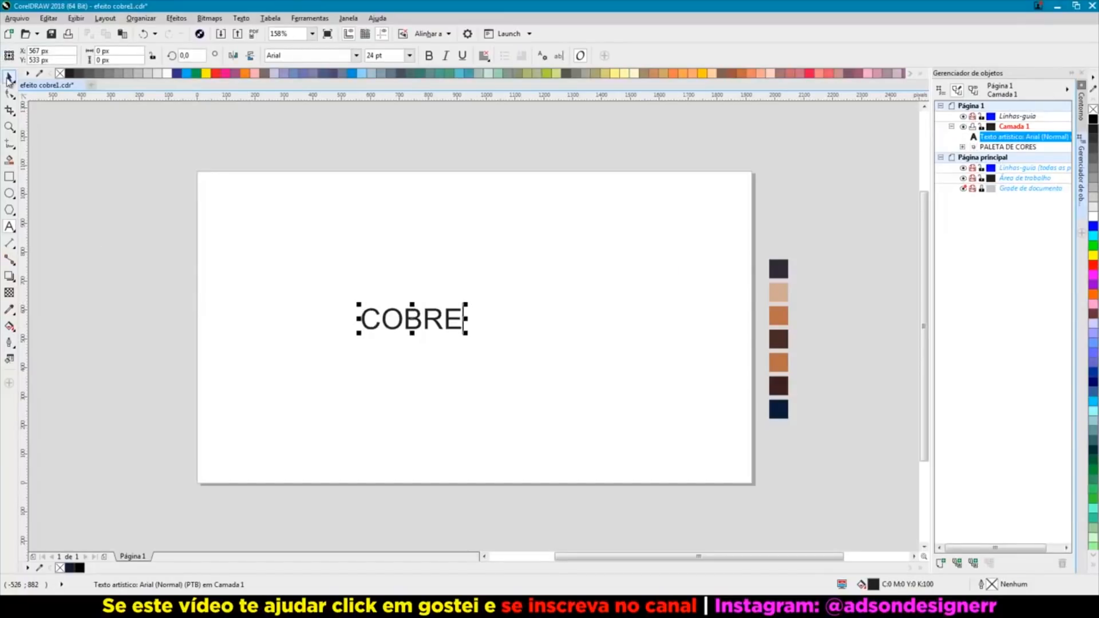
Step: Set the text in Gotham Black, centre it on the page and enlarge it to about 1,068 px wide
{"action": "left_click", "coordinate": [356, 55]}
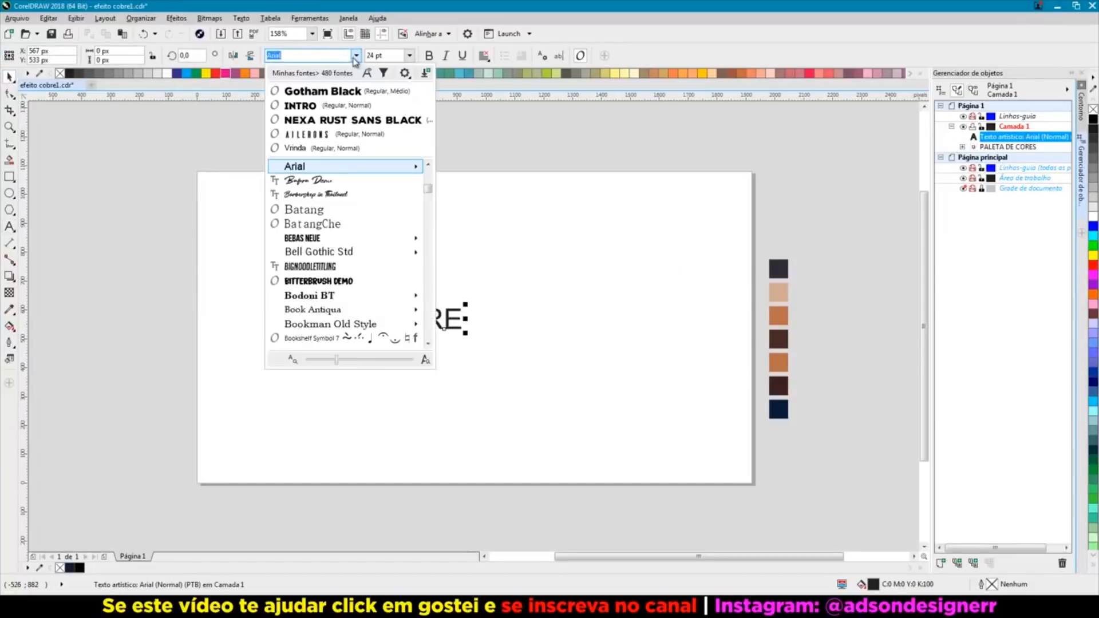
{"action": "left_click", "coordinate": [329, 84]}
{"action": "key", "text": "p"}
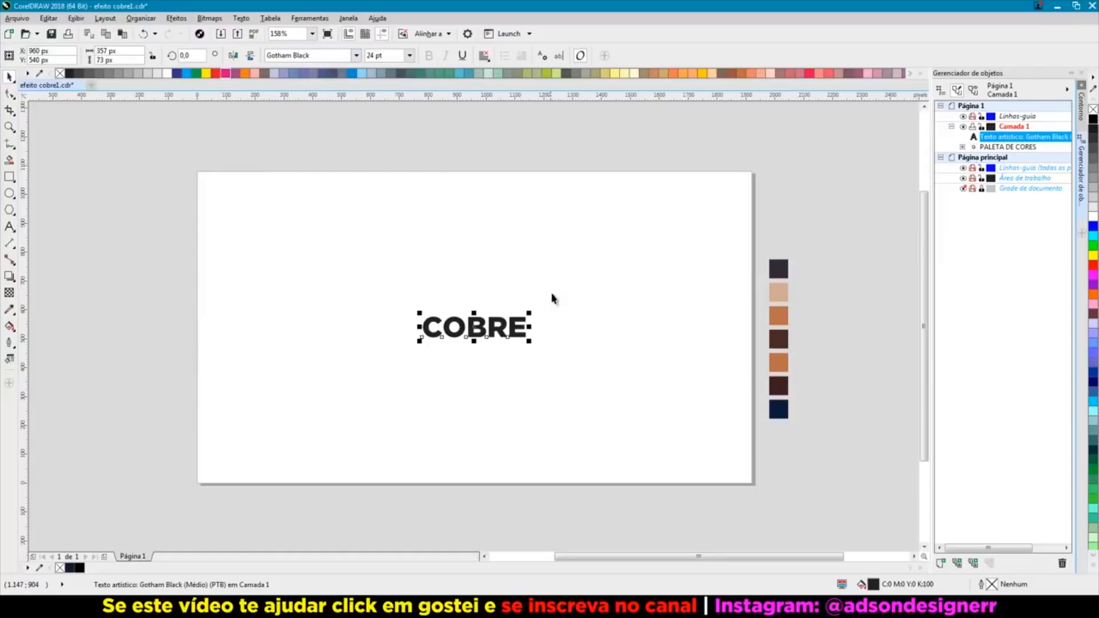
{"action": "left_click_drag", "start_coordinate": [530, 313], "coordinate": [633, 259]}
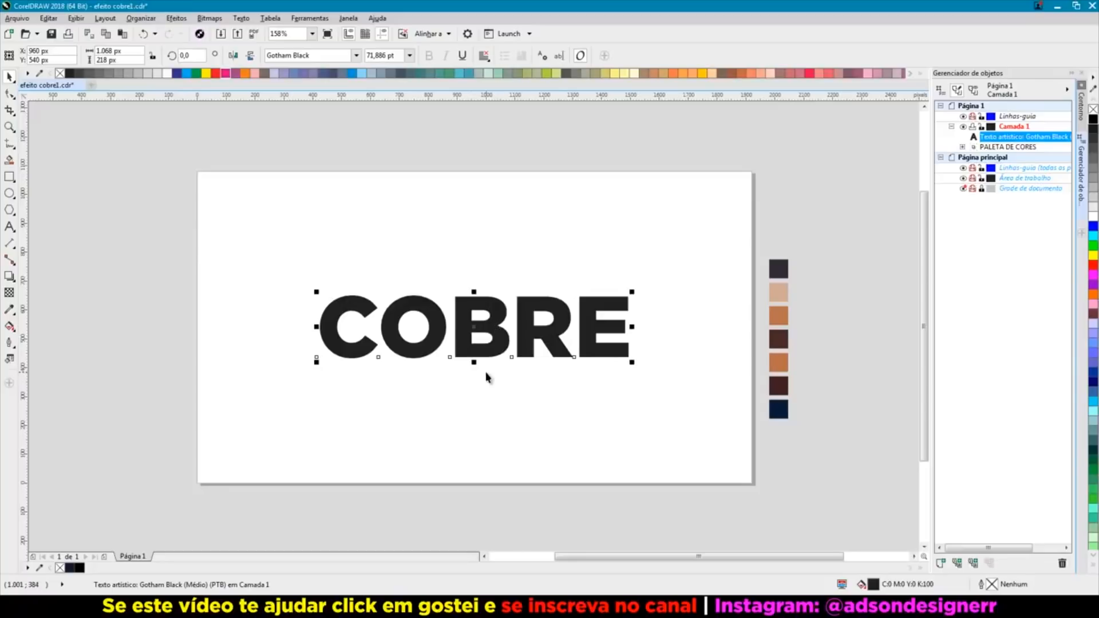
Step: Apply a vertical linear gradient to the text and sample the first, dark grey swatch for its upper end
{"action": "key", "text": "g"}
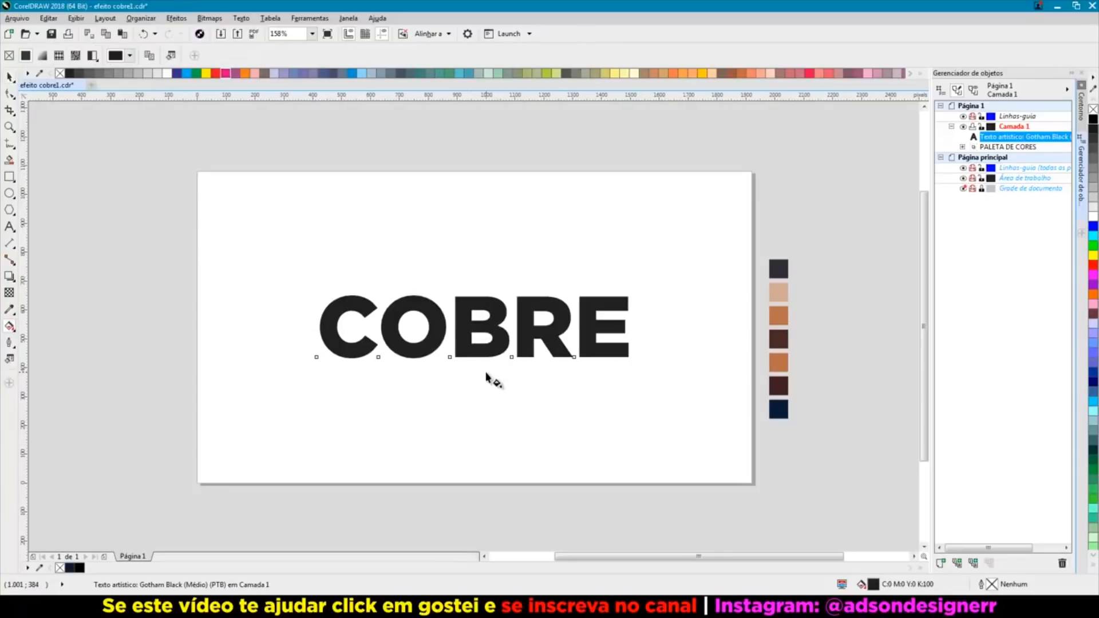
{"action": "left_click_drag", "start_coordinate": [473, 355], "coordinate": [474, 286]}
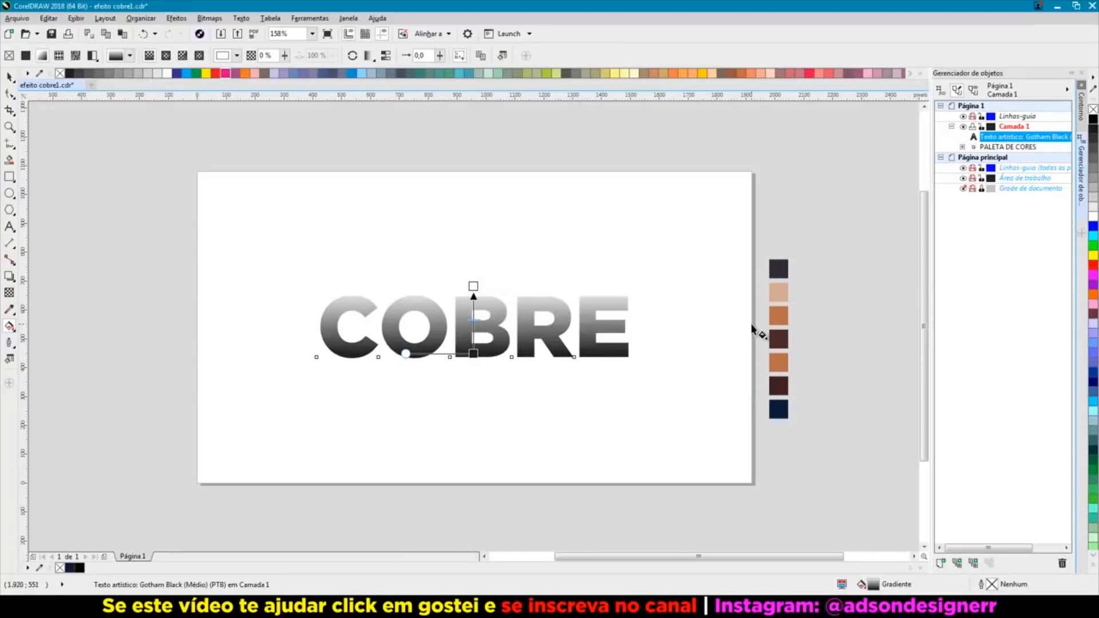
{"action": "scroll", "coordinate": [469, 308], "scroll_direction": "up", "scroll_amount": 3}
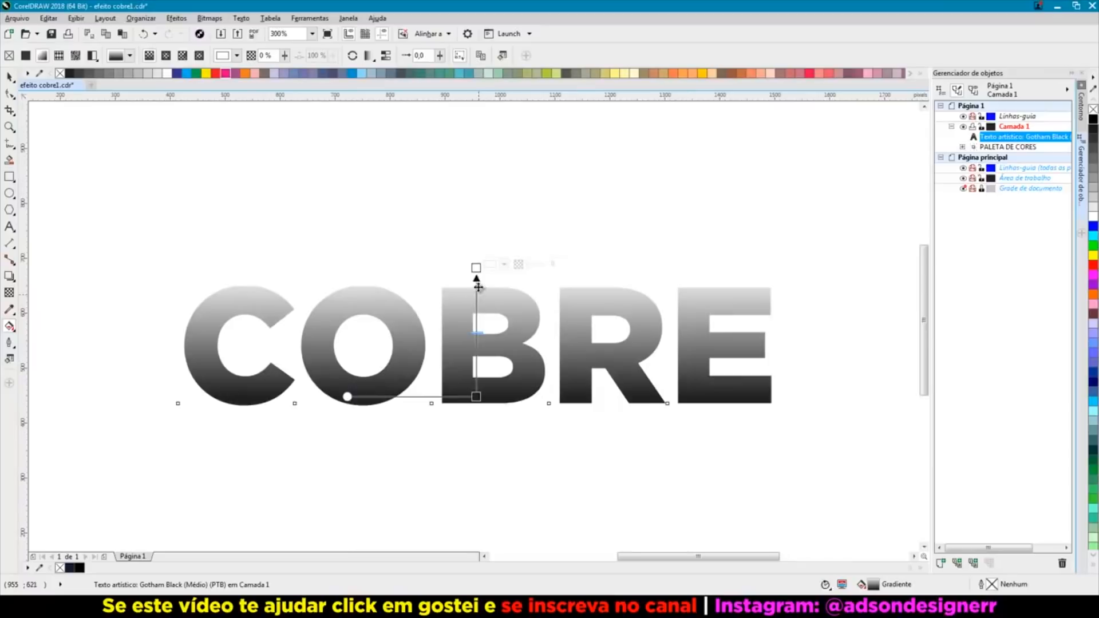
{"action": "scroll", "coordinate": [433, 281], "scroll_direction": "down", "scroll_amount": 3}
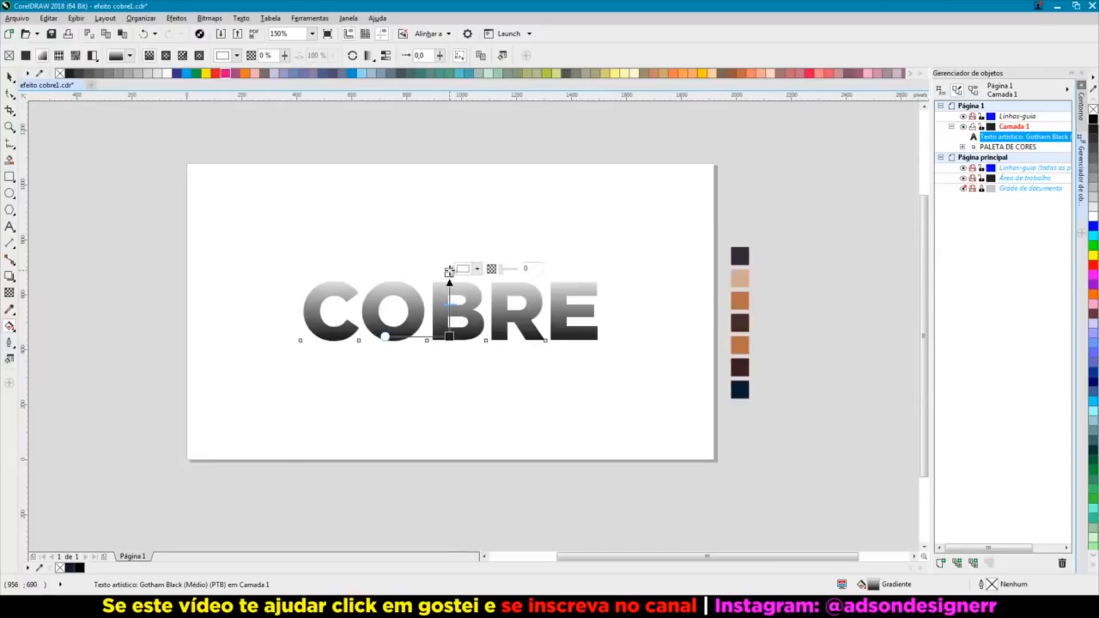
{"action": "left_click", "coordinate": [477, 270]}
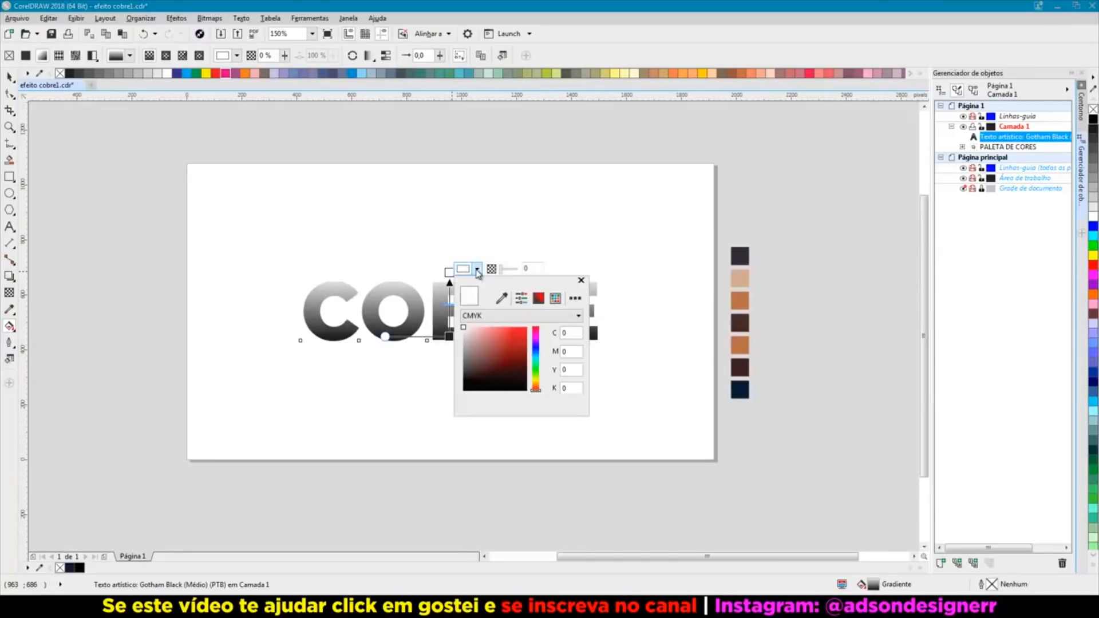
{"action": "left_click", "coordinate": [503, 298]}
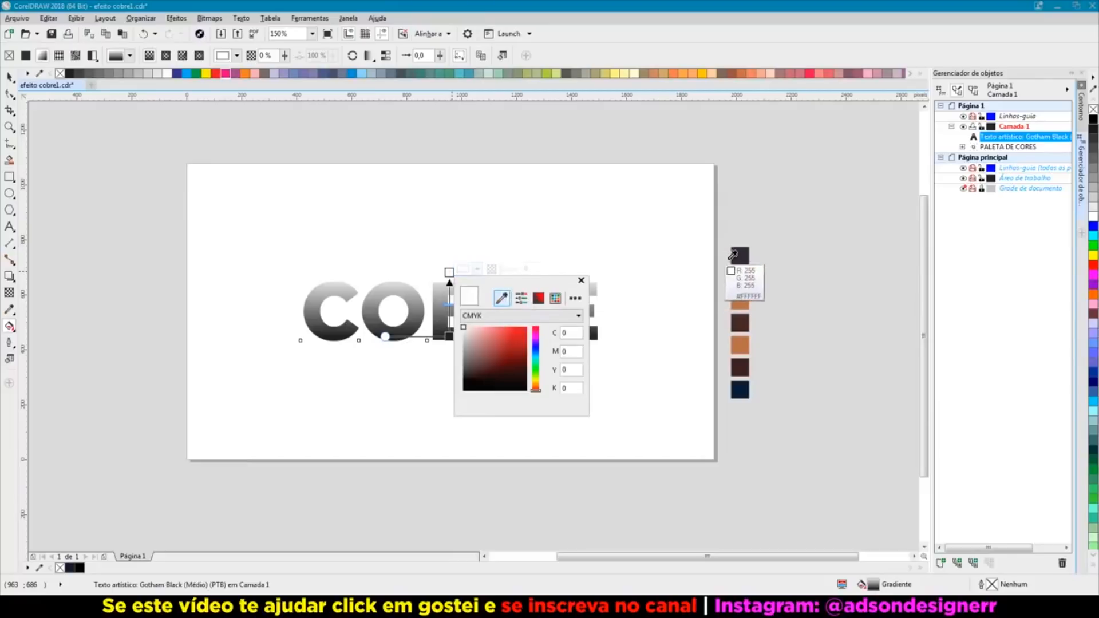
{"action": "left_click", "coordinate": [737, 257]}
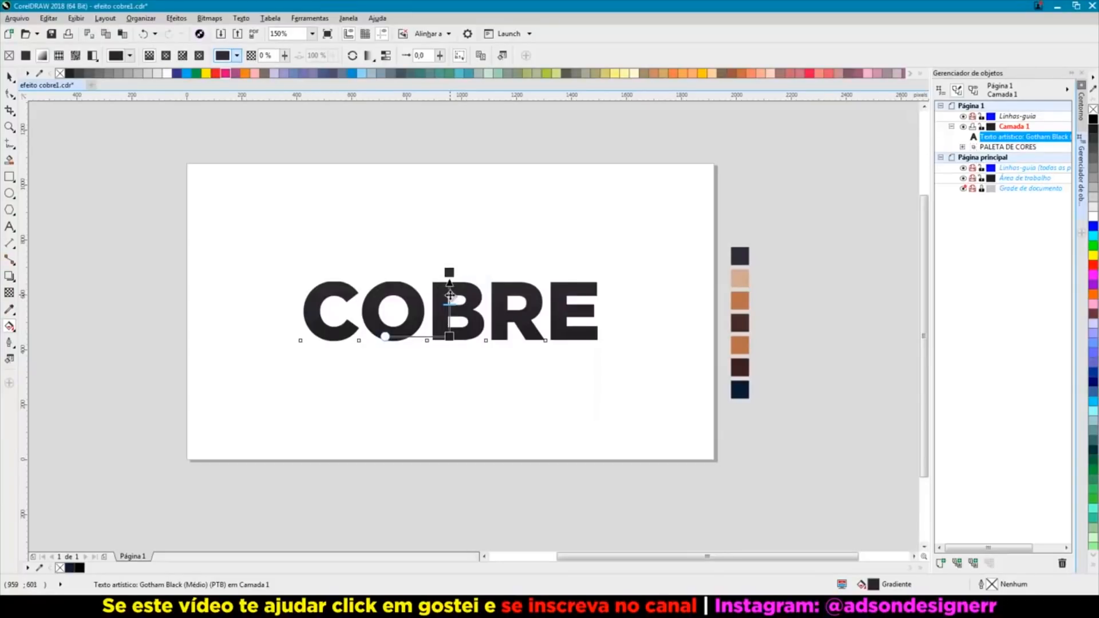
Step: Add a gradient node at 67% and colour it with the second, light beige swatch
{"action": "double_click", "coordinate": [450, 295]}
{"action": "left_click_drag", "start_coordinate": [450, 296], "coordinate": [480, 294]}
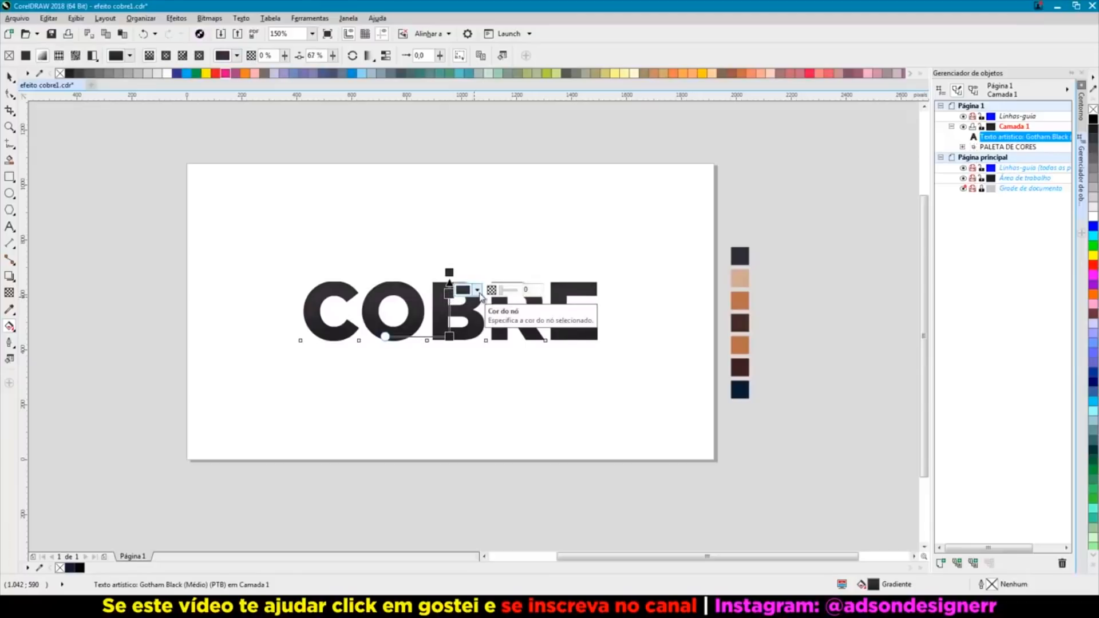
{"action": "left_click", "coordinate": [478, 294]}
{"action": "left_click", "coordinate": [501, 319]}
{"action": "left_click", "coordinate": [737, 280]}
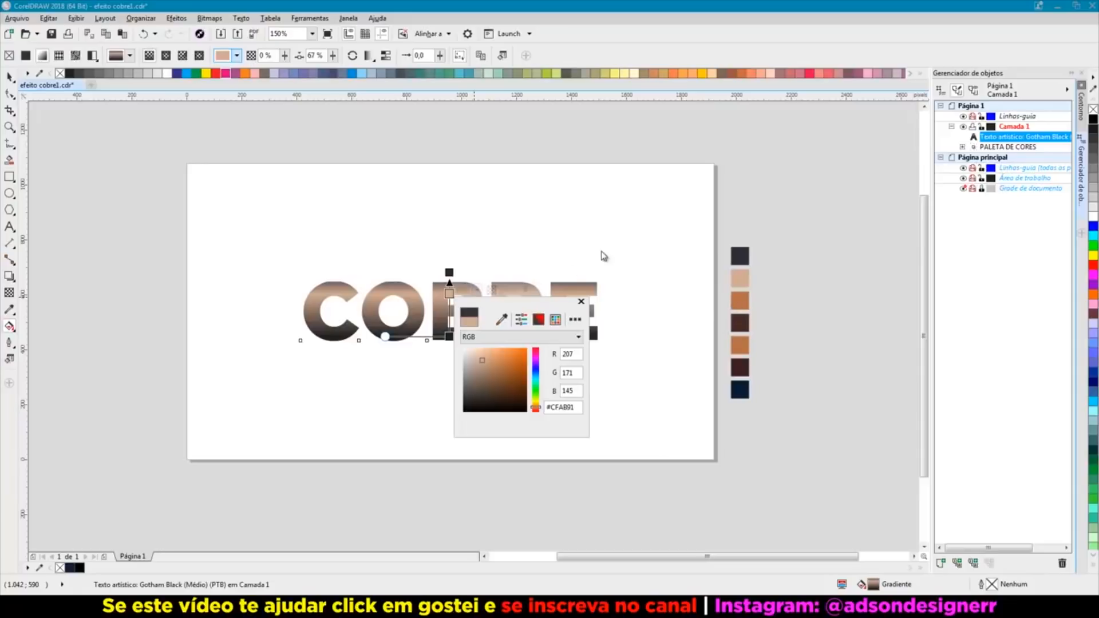
{"action": "left_click", "coordinate": [600, 258]}
Step: Add a gradient node below the beige one and colour it with the third, orange swatch
{"action": "double_click", "coordinate": [449, 310]}
{"action": "left_click", "coordinate": [477, 307]}
{"action": "left_click", "coordinate": [502, 335]}
{"action": "left_click", "coordinate": [738, 303]}
{"action": "left_click", "coordinate": [611, 296]}
Step: Add a gradient node at 24% and colour it with the fourth, dark brown swatch
{"action": "double_click", "coordinate": [449, 322]}
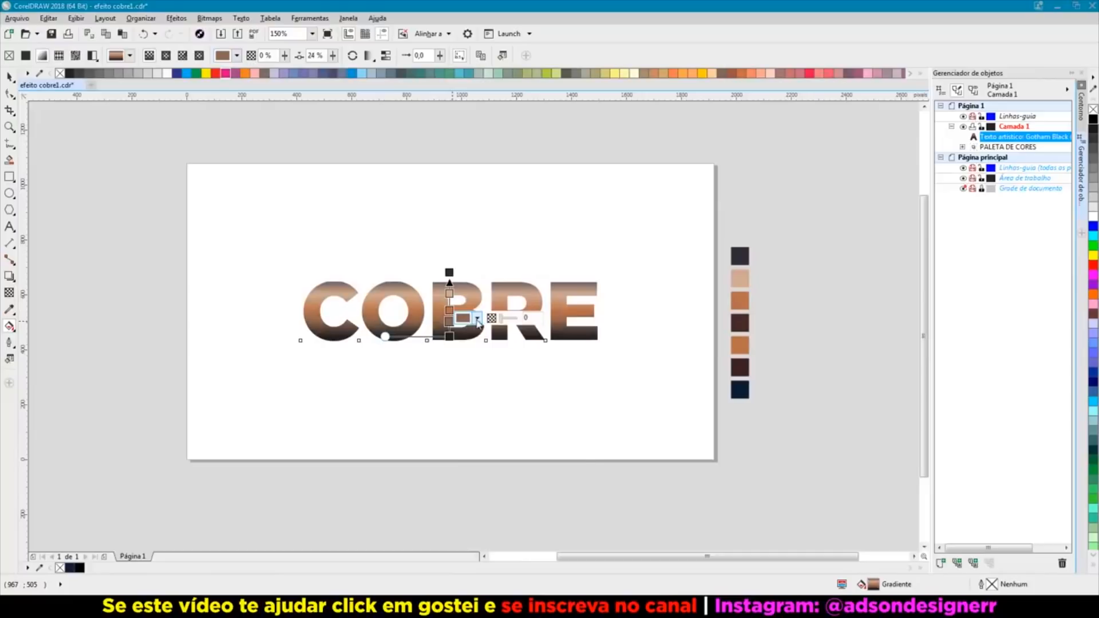
{"action": "left_click", "coordinate": [477, 318]}
{"action": "left_click", "coordinate": [500, 351]}
{"action": "left_click", "coordinate": [740, 323]}
Step: Extend the gradient's lower end below the text and add a node at 12% in the fifth swatch's orange
{"action": "left_click_drag", "start_coordinate": [449, 338], "coordinate": [449, 359]}
{"action": "double_click", "coordinate": [450, 350]}
{"action": "left_click", "coordinate": [477, 347]}
{"action": "left_click", "coordinate": [501, 376]}
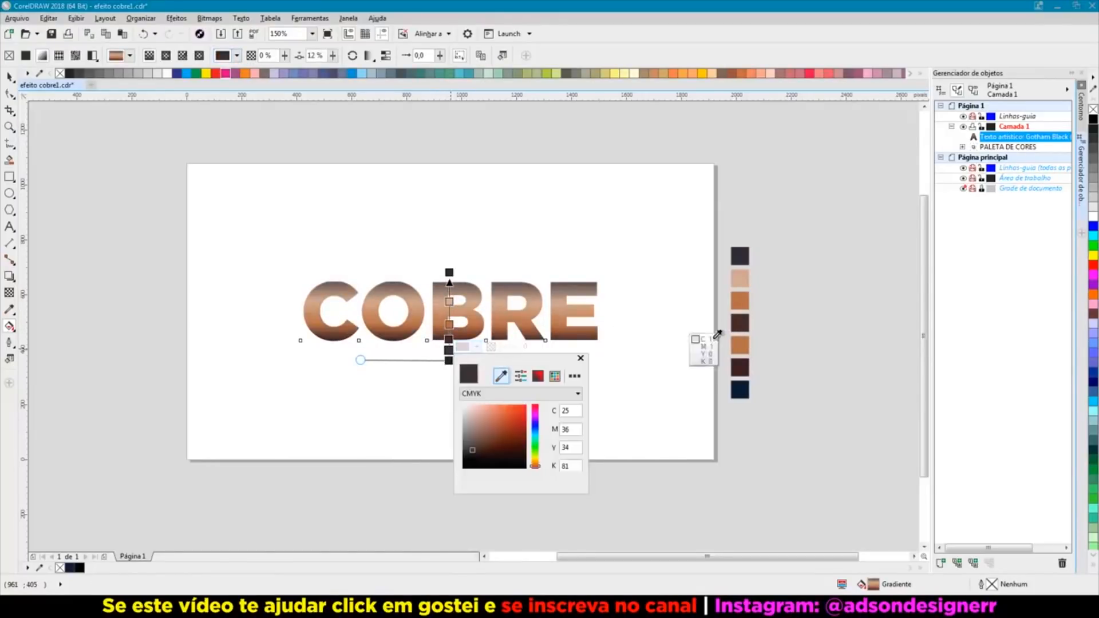
{"action": "left_click", "coordinate": [740, 345]}
Step: Spread the lower gradient nodes further below the text and add a node at 12% in the sixth swatch's dark brown
{"action": "left_click_drag", "start_coordinate": [449, 361], "coordinate": [450, 330]}
{"action": "left_click_drag", "start_coordinate": [450, 369], "coordinate": [449, 352]}
{"action": "left_click_drag", "start_coordinate": [450, 383], "coordinate": [449, 368]}
{"action": "double_click", "coordinate": [449, 384]}
{"action": "left_click", "coordinate": [477, 381]}
{"action": "left_click", "coordinate": [502, 409]}
{"action": "left_click", "coordinate": [740, 367]}
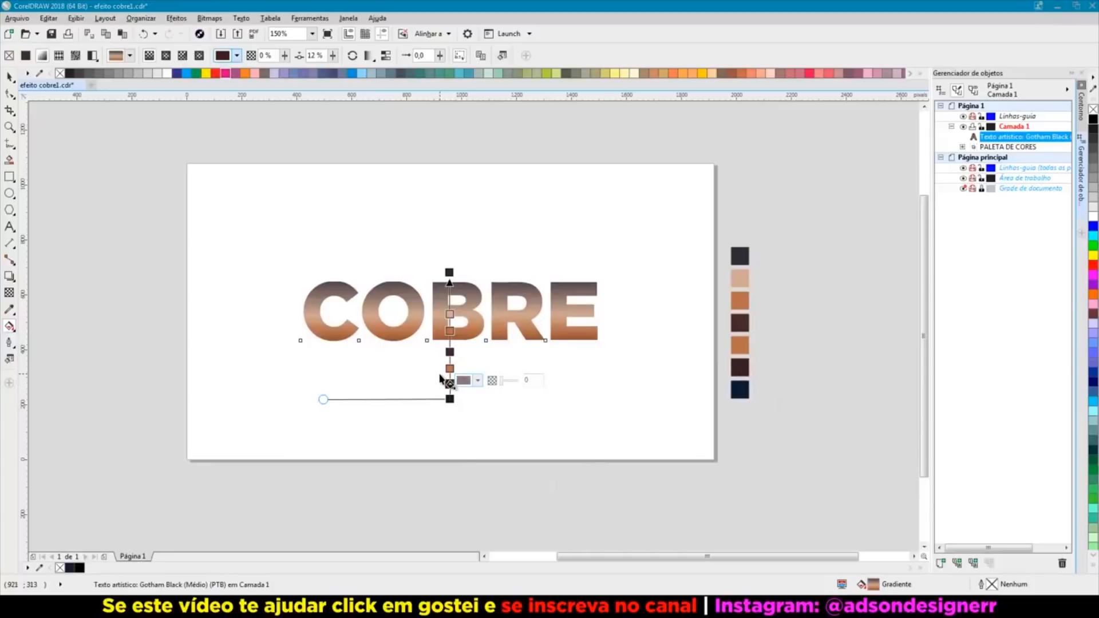
Step: Pull the gradient's lower end up to just beneath the letters, straighten its axis and place the lower orange node at 32%
{"action": "left_click_drag", "start_coordinate": [450, 399], "coordinate": [448, 347]}
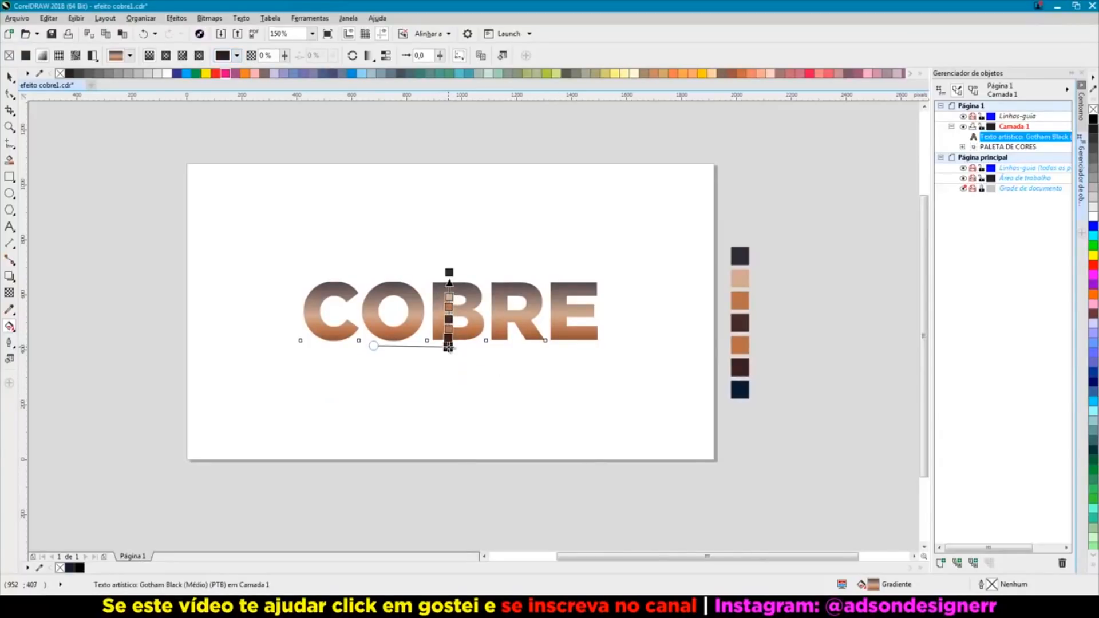
{"action": "scroll", "coordinate": [449, 347], "scroll_direction": "up", "scroll_amount": 1}
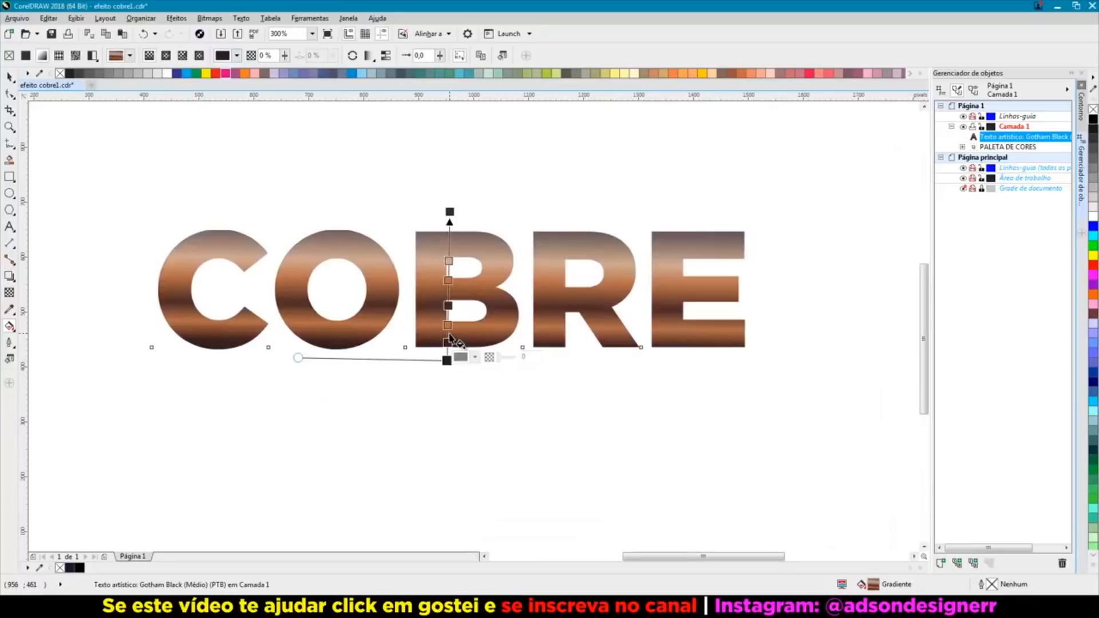
{"action": "mouse_move", "coordinate": [450, 212]}
{"action": "left_mouse_down"}
{"action": "mouse_move", "coordinate": [451, 226]}
{"action": "mouse_move", "coordinate": [446, 216]}
{"action": "left_mouse_up"}
{"action": "left_click_drag", "start_coordinate": [446, 264], "coordinate": [446, 314]}
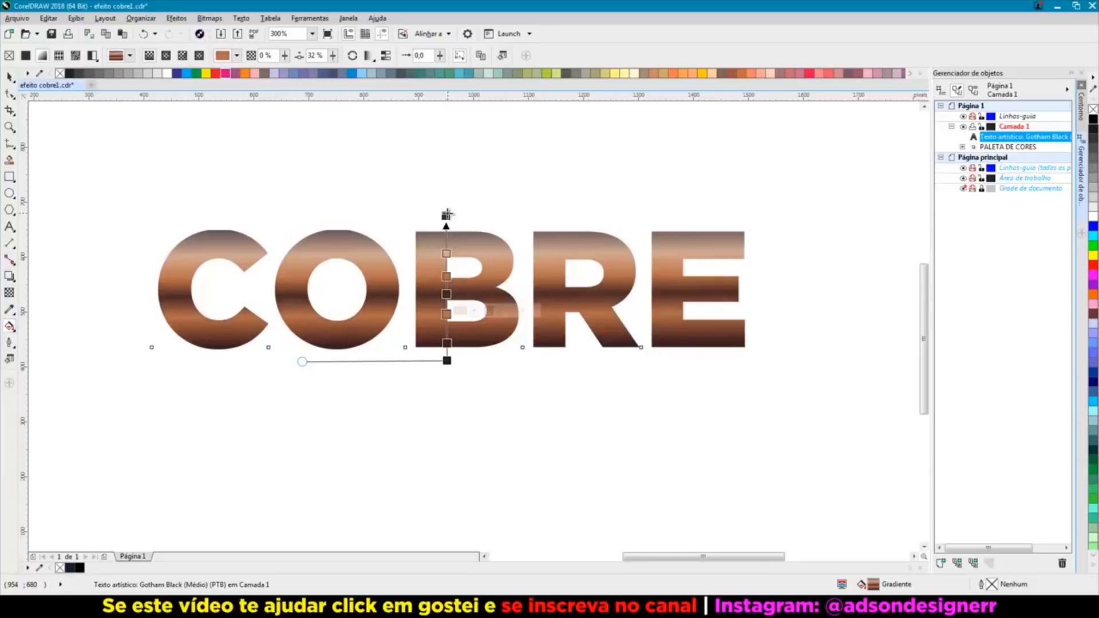
Step: Lower the gradient's upper end to the letters' top edge, set the beige node to 83% and raise the upper orange node
{"action": "scroll", "coordinate": [443, 209], "scroll_direction": "up", "scroll_amount": 2}
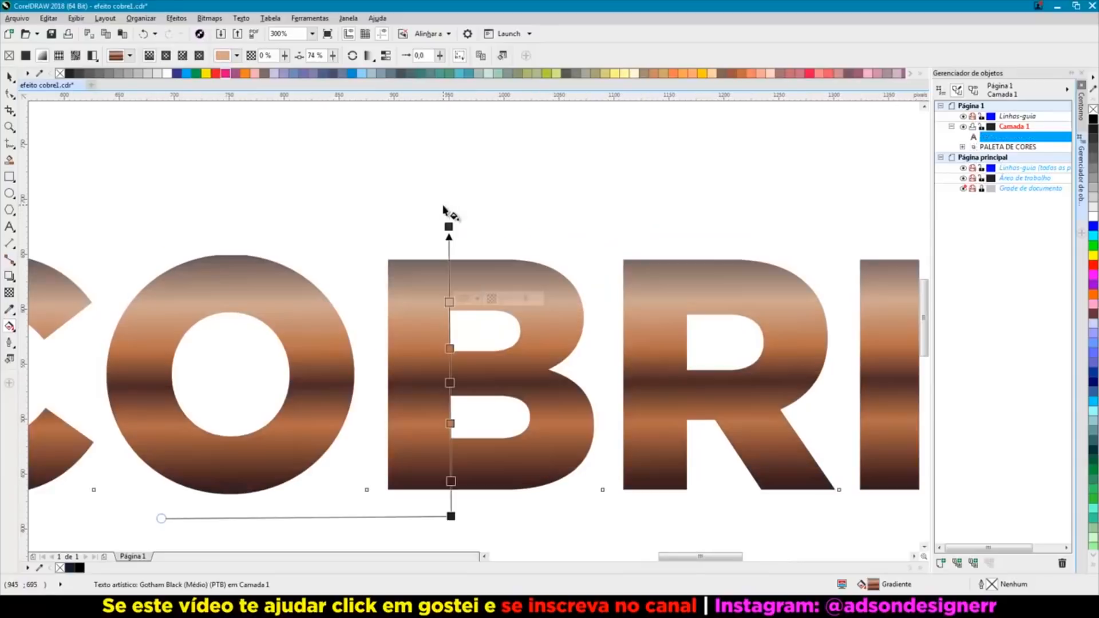
{"action": "left_click_drag", "start_coordinate": [449, 240], "coordinate": [450, 259]}
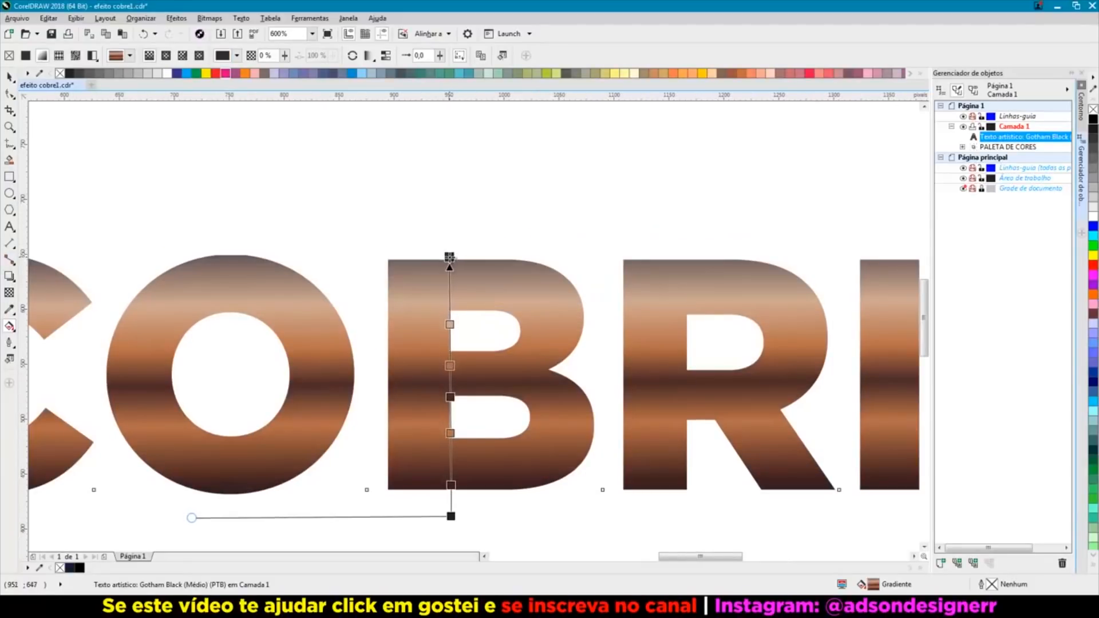
{"action": "left_click_drag", "start_coordinate": [448, 323], "coordinate": [449, 302]}
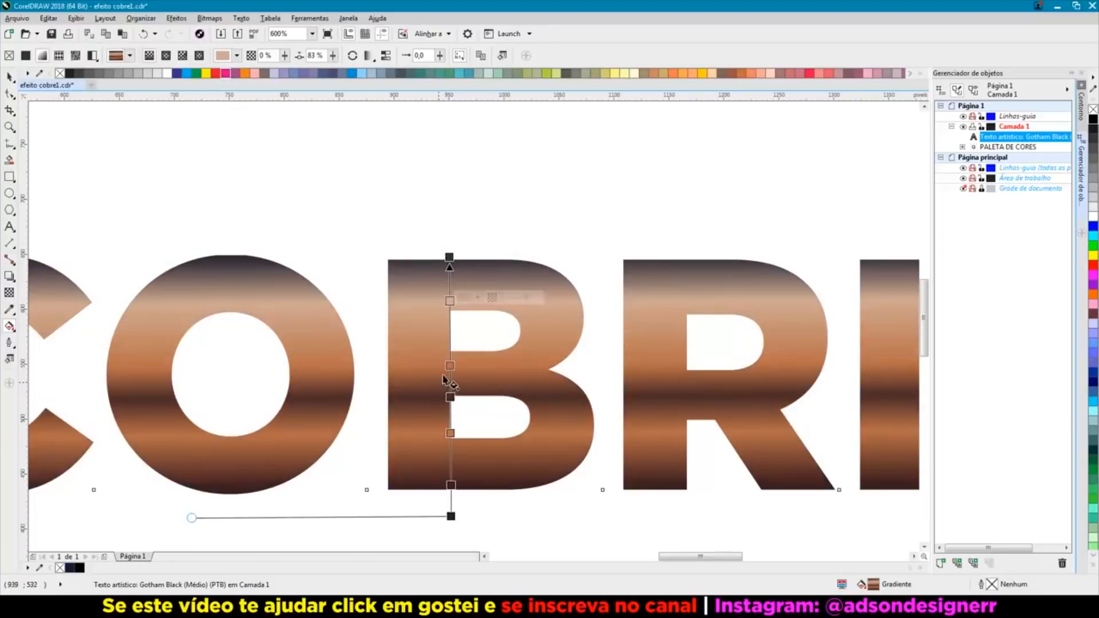
{"action": "left_click_drag", "start_coordinate": [449, 366], "coordinate": [449, 348]}
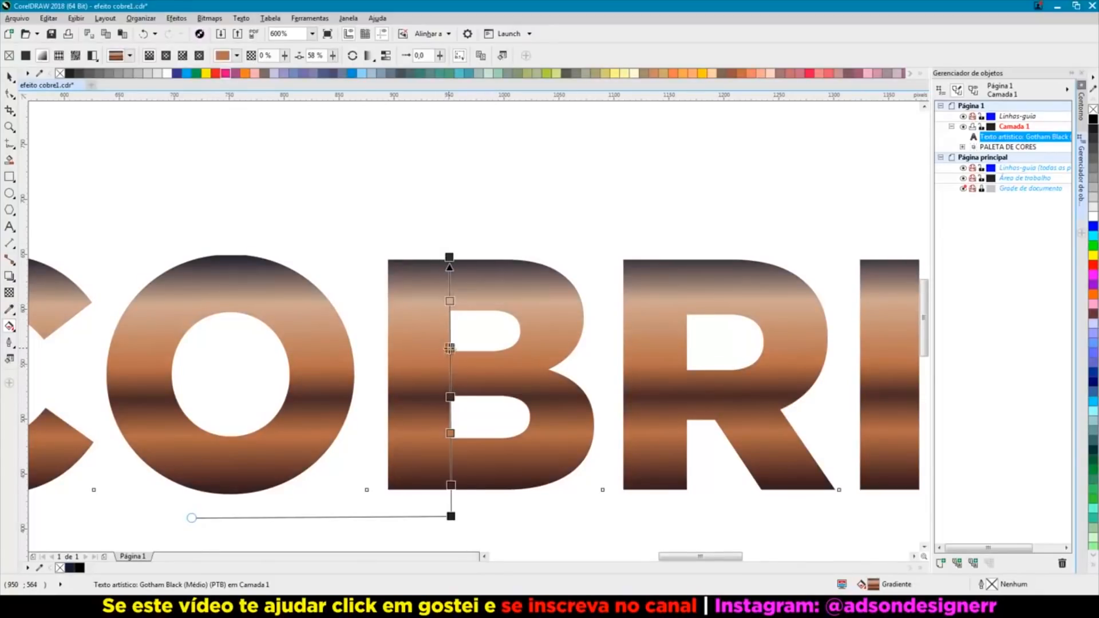
Step: Fine-tune the gradient by raising the middle and lower dark brown nodes, the lower end and the beige node slightly
{"action": "double_click", "coordinate": [450, 390]}
{"action": "left_click_drag", "start_coordinate": [452, 484], "coordinate": [451, 477]}
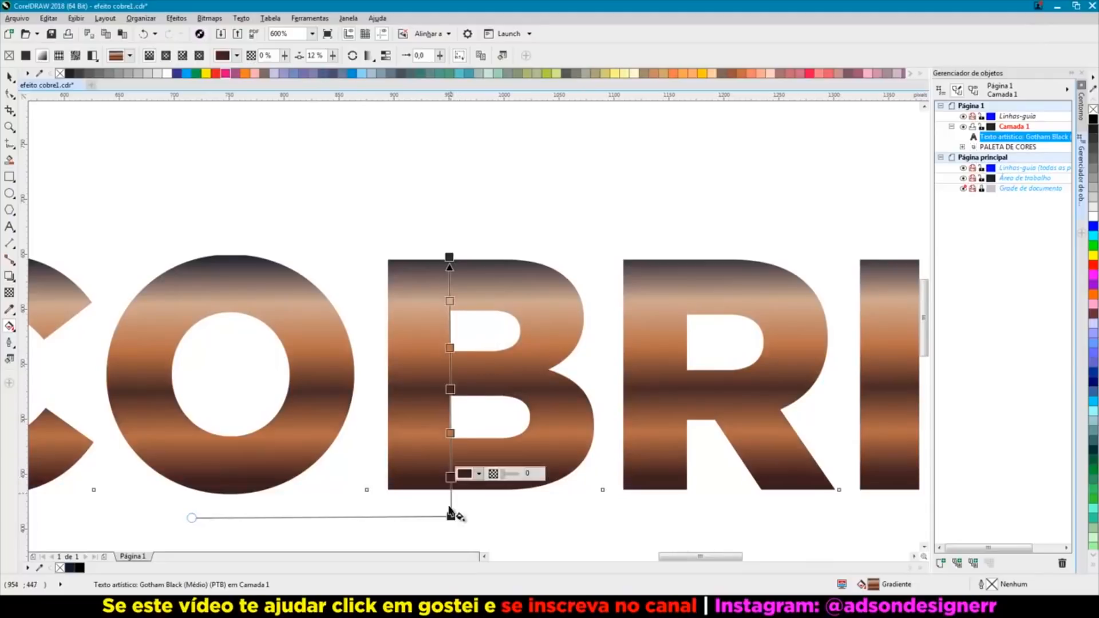
{"action": "left_click_drag", "start_coordinate": [450, 517], "coordinate": [449, 504]}
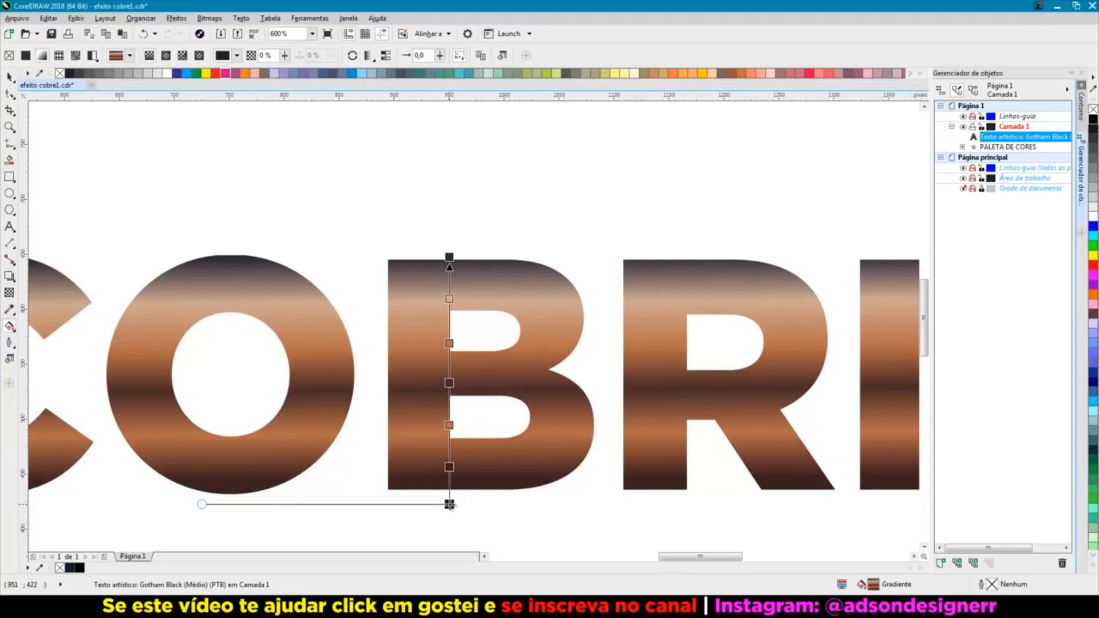
{"action": "left_click", "coordinate": [450, 295]}
{"action": "left_click_drag", "start_coordinate": [450, 293], "coordinate": [450, 289]}
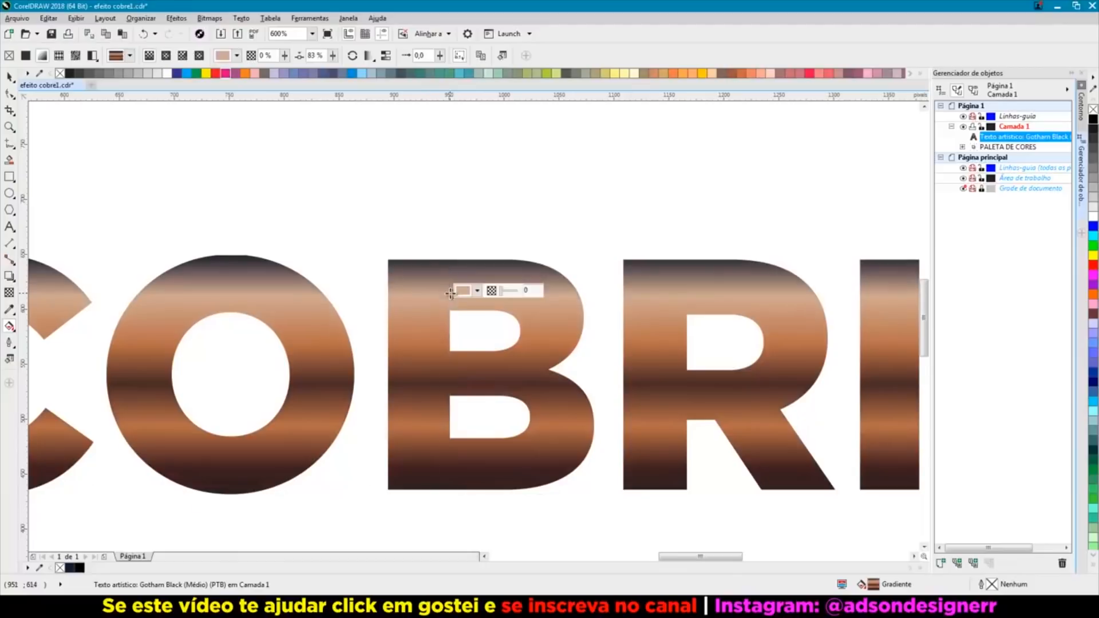
{"action": "left_click", "coordinate": [10, 76]}
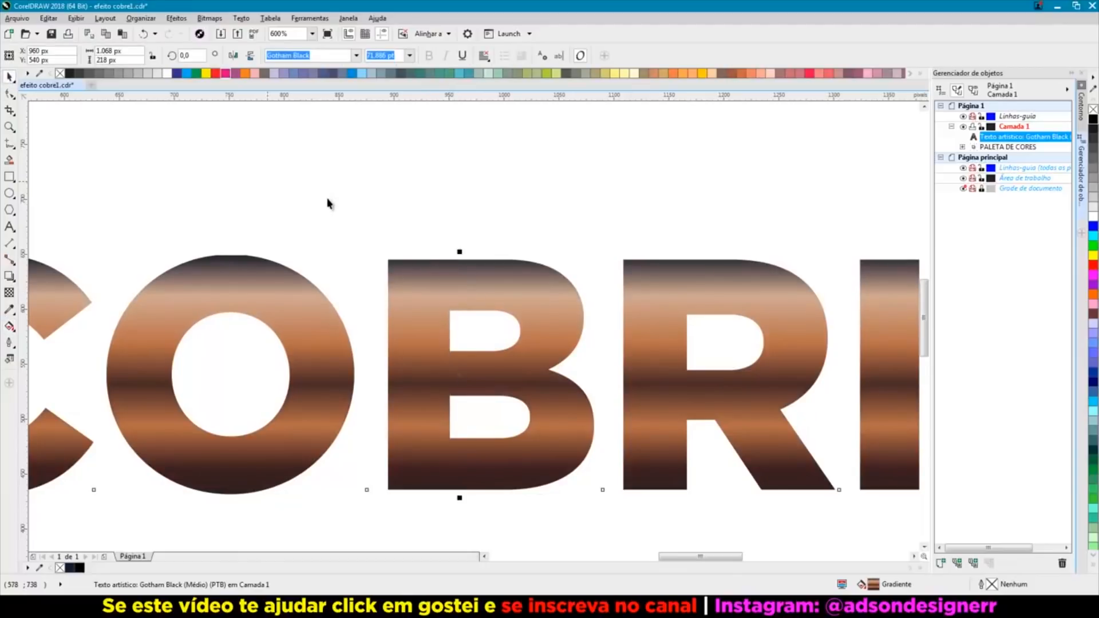
{"action": "scroll", "coordinate": [340, 213], "scroll_direction": "down", "scroll_amount": 2}
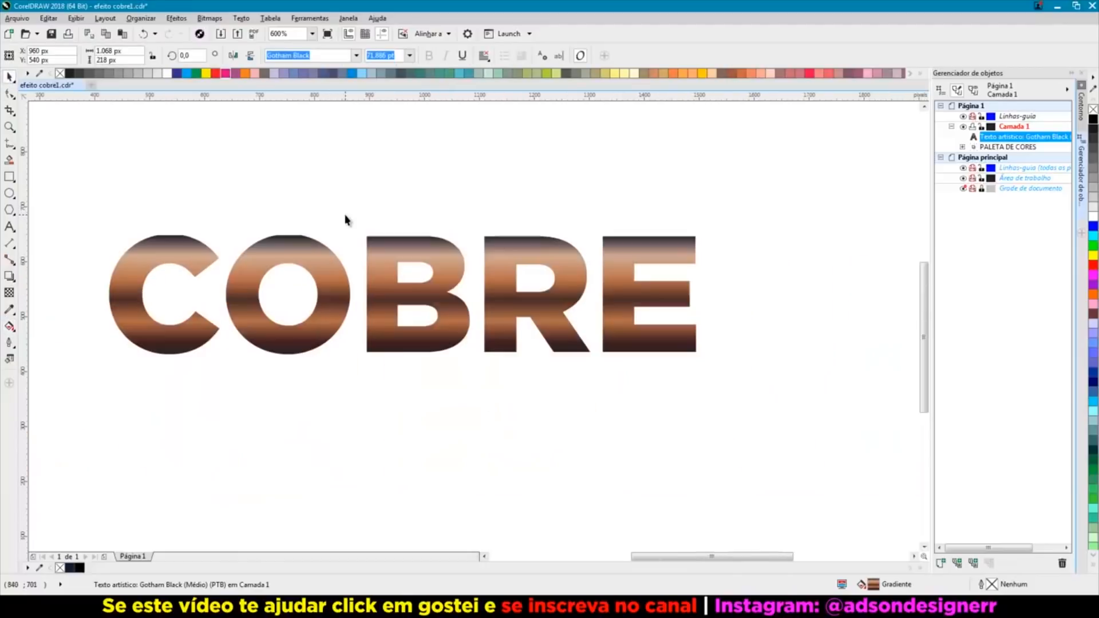
Step: Apply a one-step inside contour with a 6 px offset and a white fill colour to the COBRE text
{"action": "left_click", "coordinate": [309, 214]}
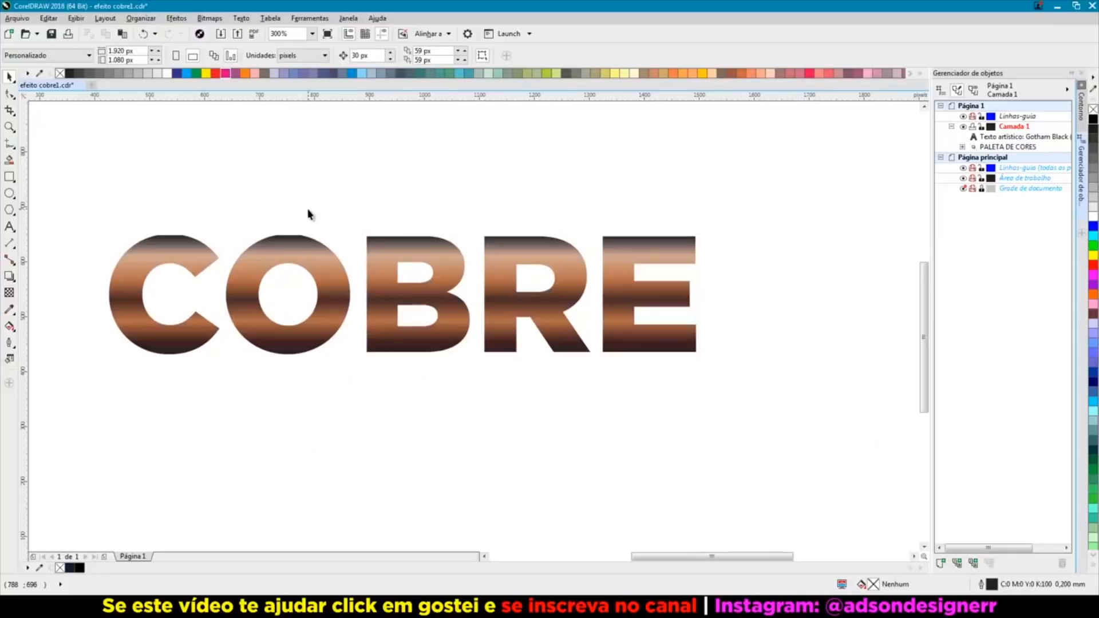
{"action": "left_click", "coordinate": [400, 258]}
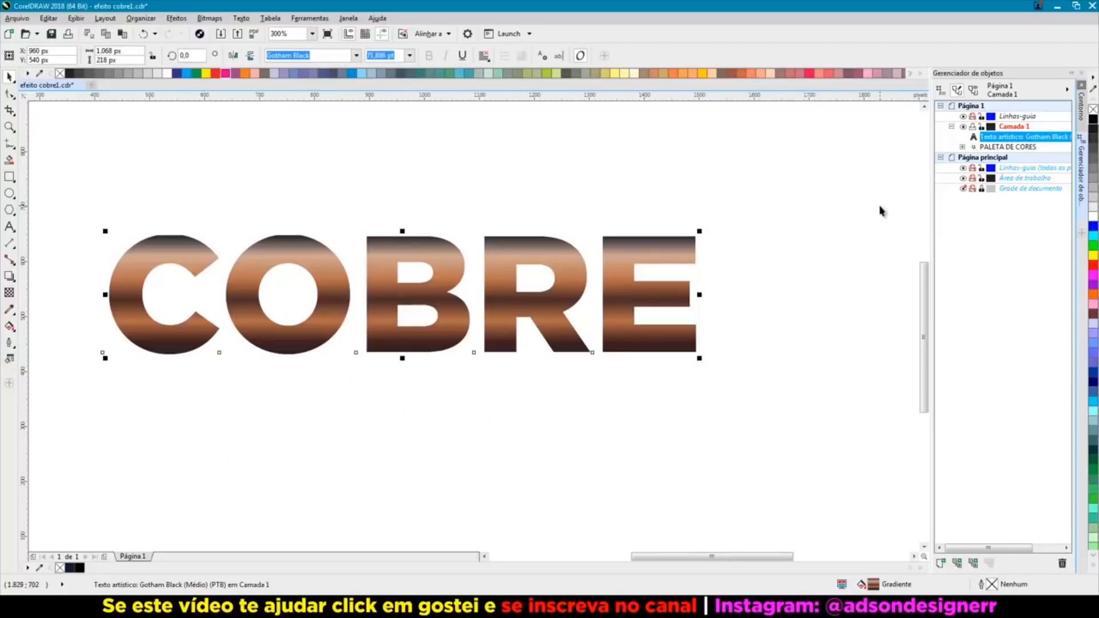
{"action": "left_click", "coordinate": [1081, 107]}
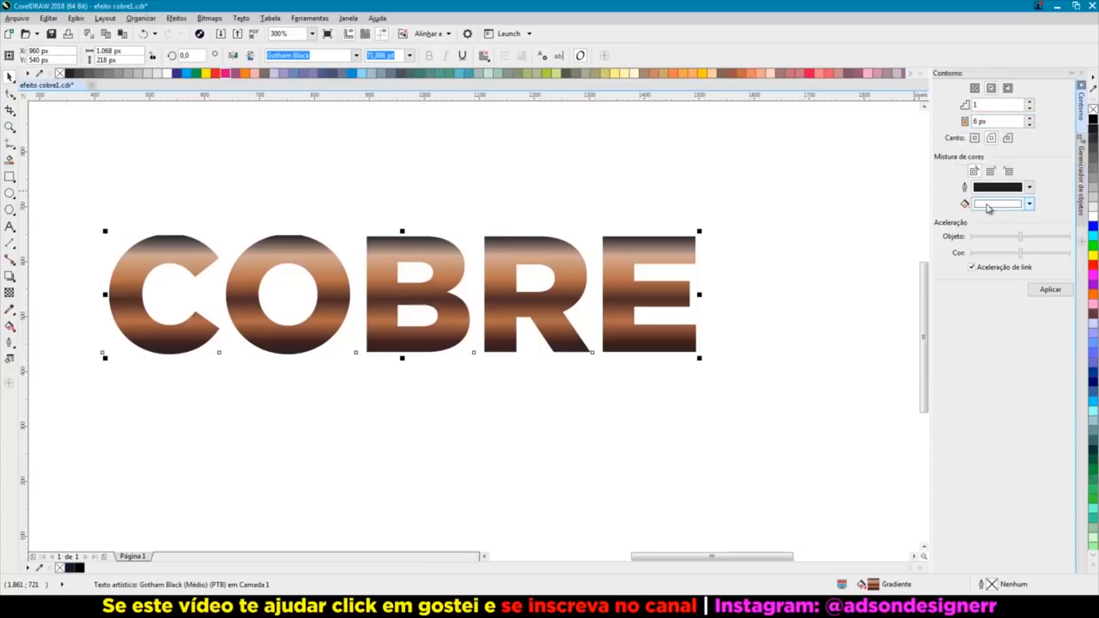
{"action": "left_click", "coordinate": [1051, 289]}
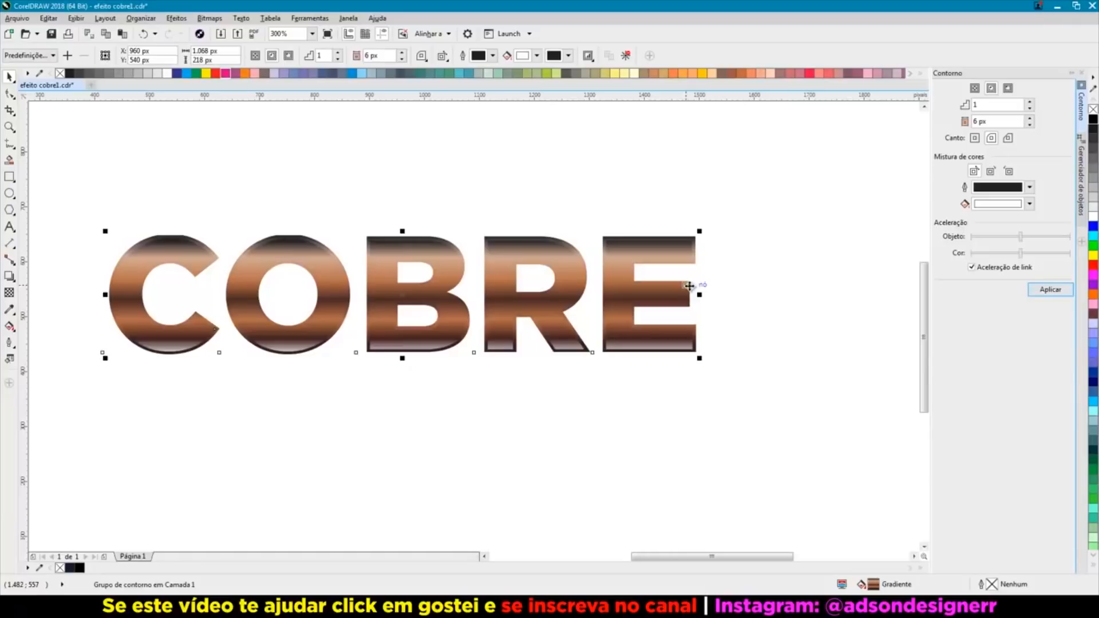
Step: Separate the inner contour from the text and test-move it slightly downward, undoing the move
{"action": "left_click", "coordinate": [618, 192]}
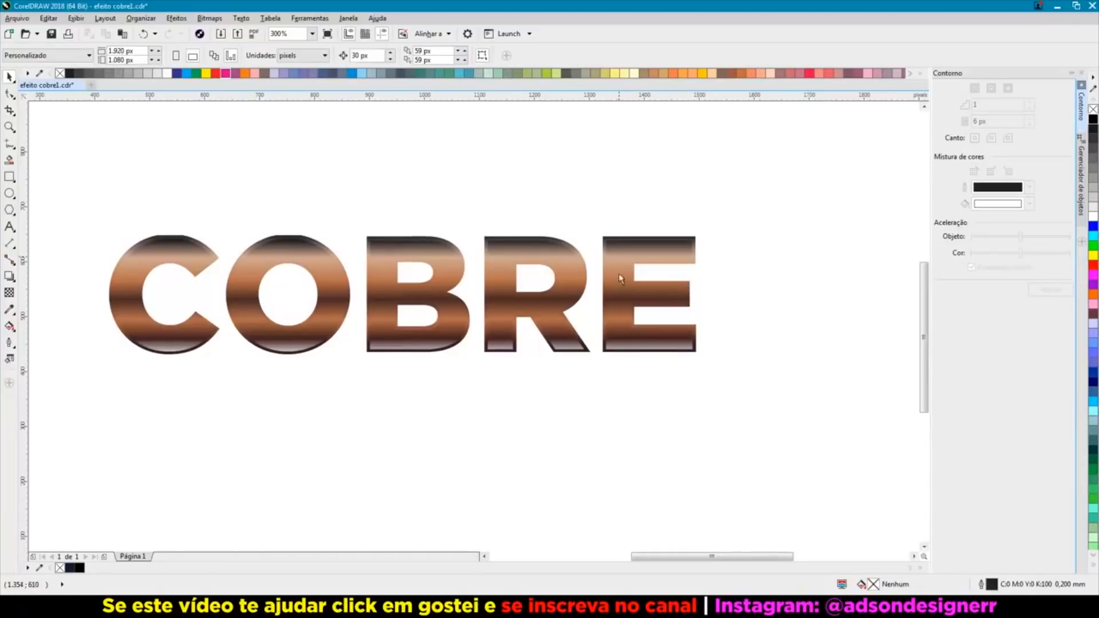
{"action": "left_click_drag", "start_coordinate": [619, 266], "coordinate": [619, 309]}
{"action": "key", "text": "ctrl+z"}
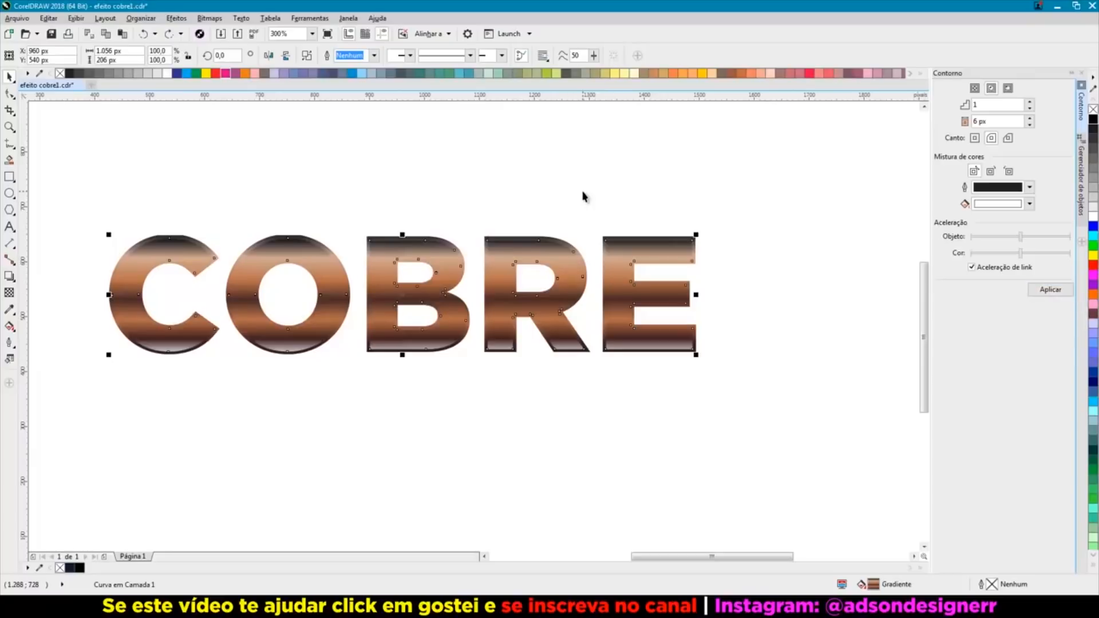
{"action": "left_click_drag", "start_coordinate": [560, 265], "coordinate": [565, 313]}
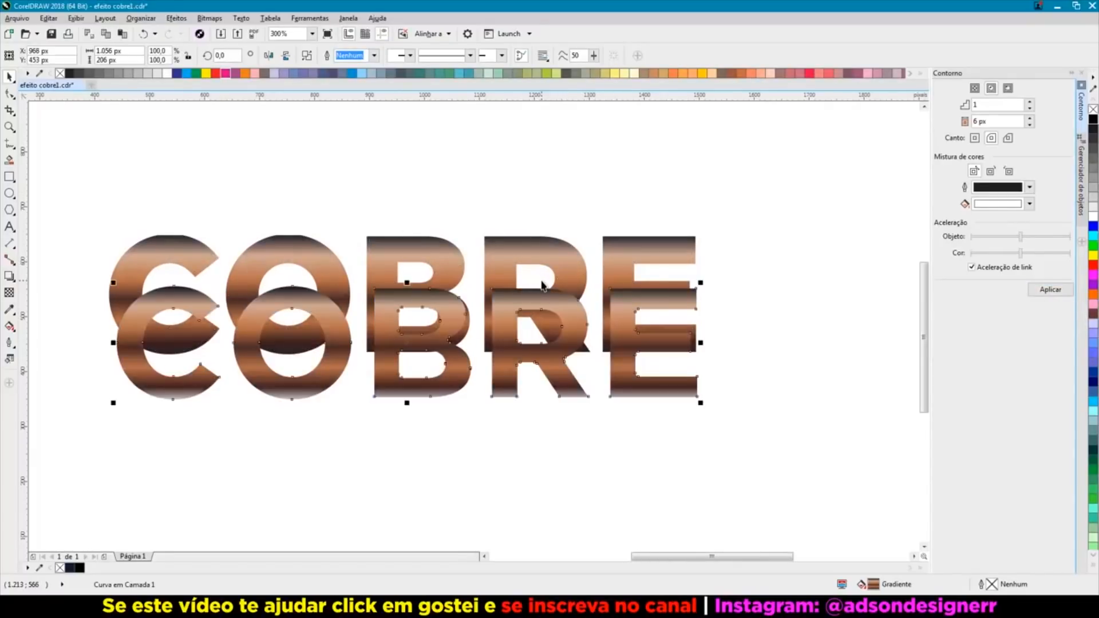
{"action": "key", "text": "ctrl+z"}
{"action": "left_click", "coordinate": [787, 272]}
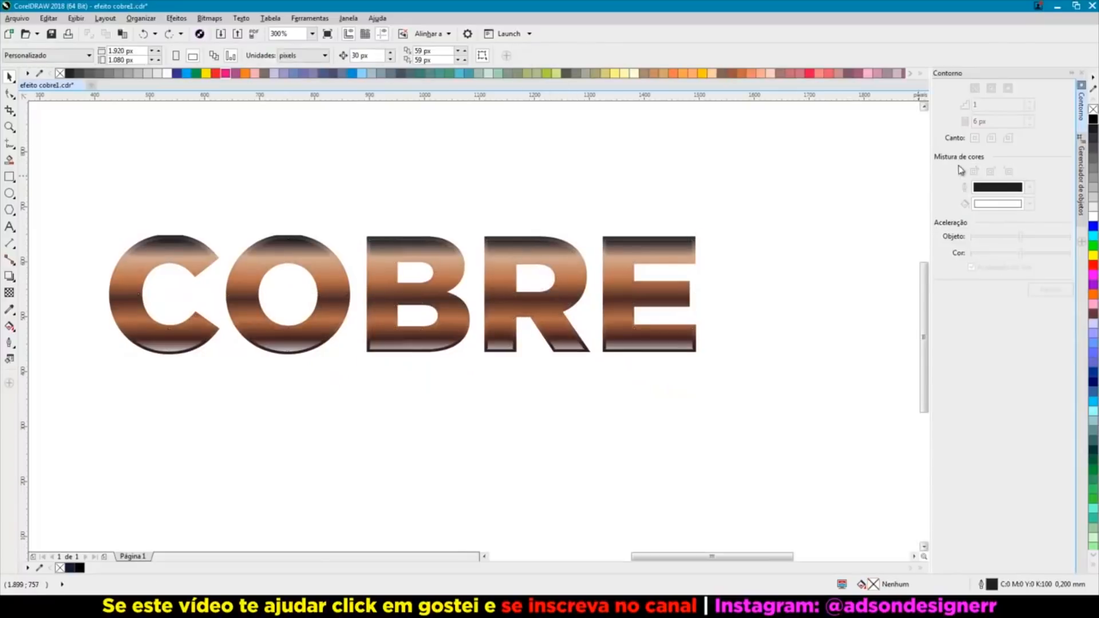
Step: Convert the outer artistic text to curves and rename it CONTORNO in the object manager
{"action": "left_click", "coordinate": [1081, 174]}
{"action": "scroll", "coordinate": [737, 369], "scroll_direction": "up", "scroll_amount": 2}
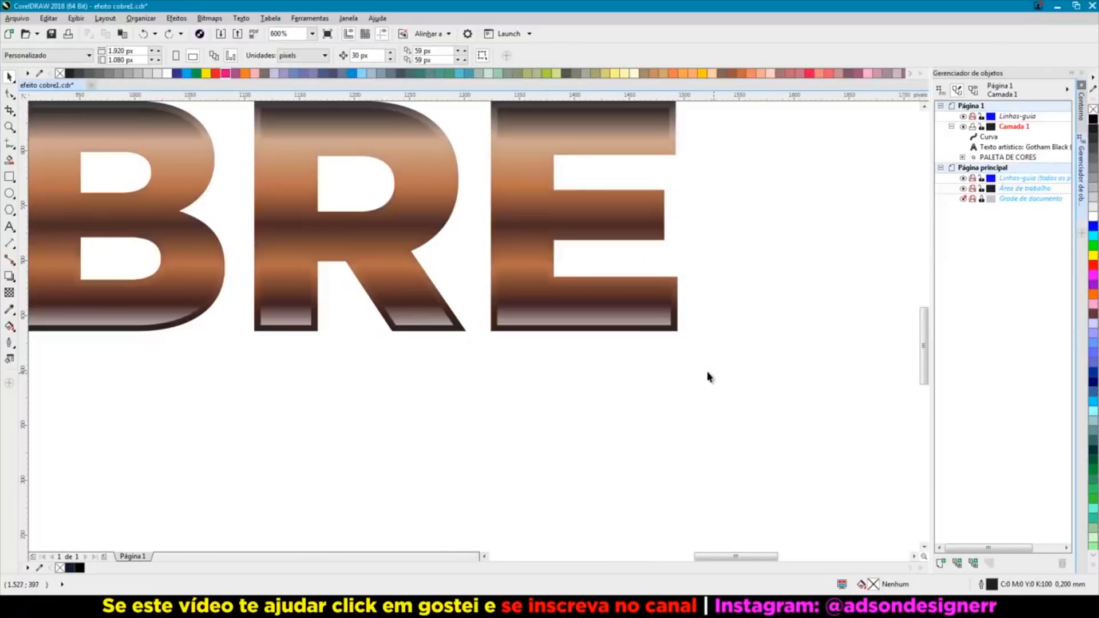
{"action": "left_click", "coordinate": [676, 335]}
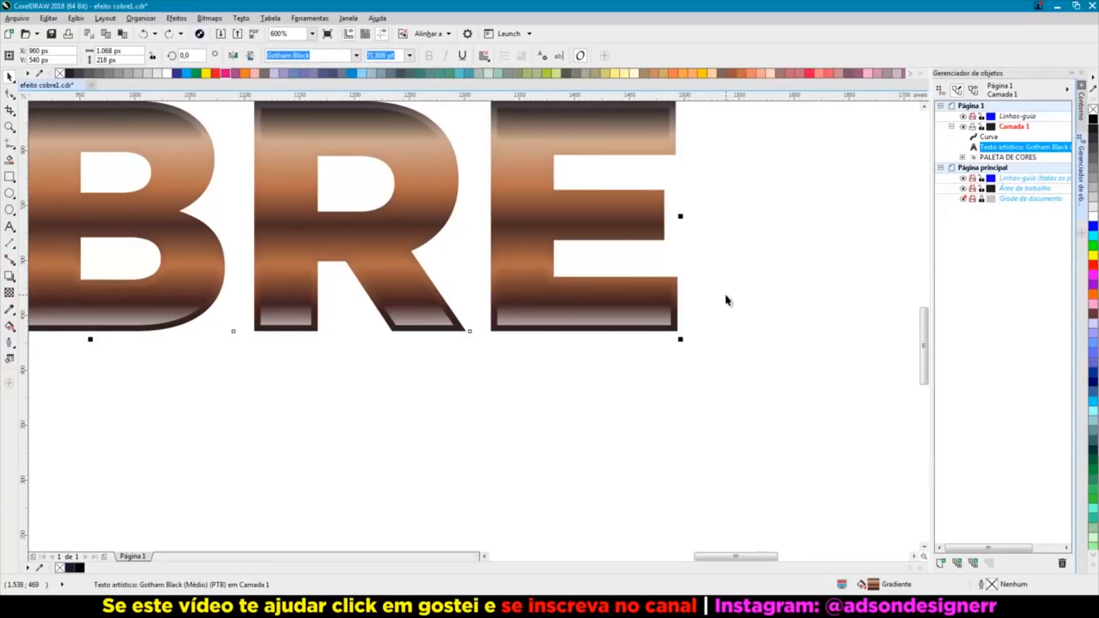
{"action": "key", "text": "ctrl+q"}
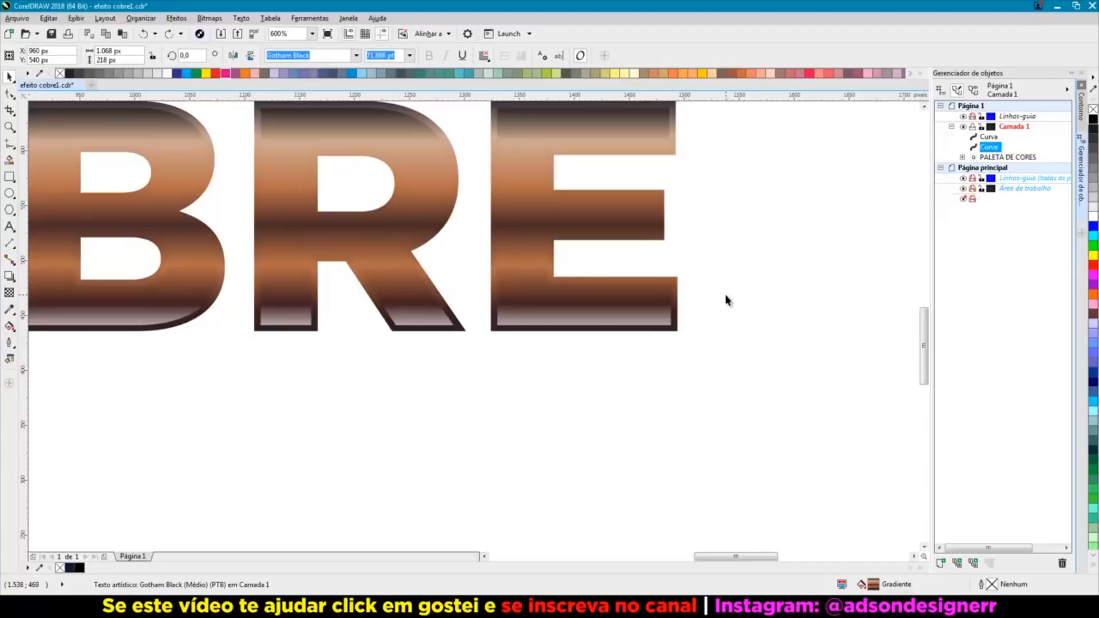
{"action": "right_click", "coordinate": [995, 152]}
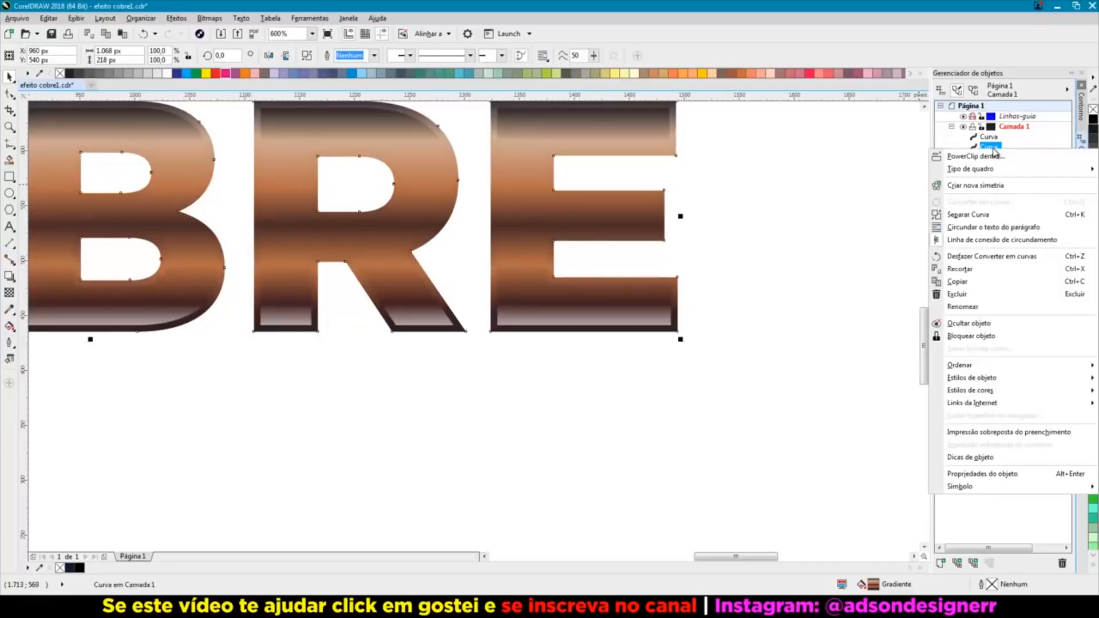
{"action": "left_click", "coordinate": [969, 307]}
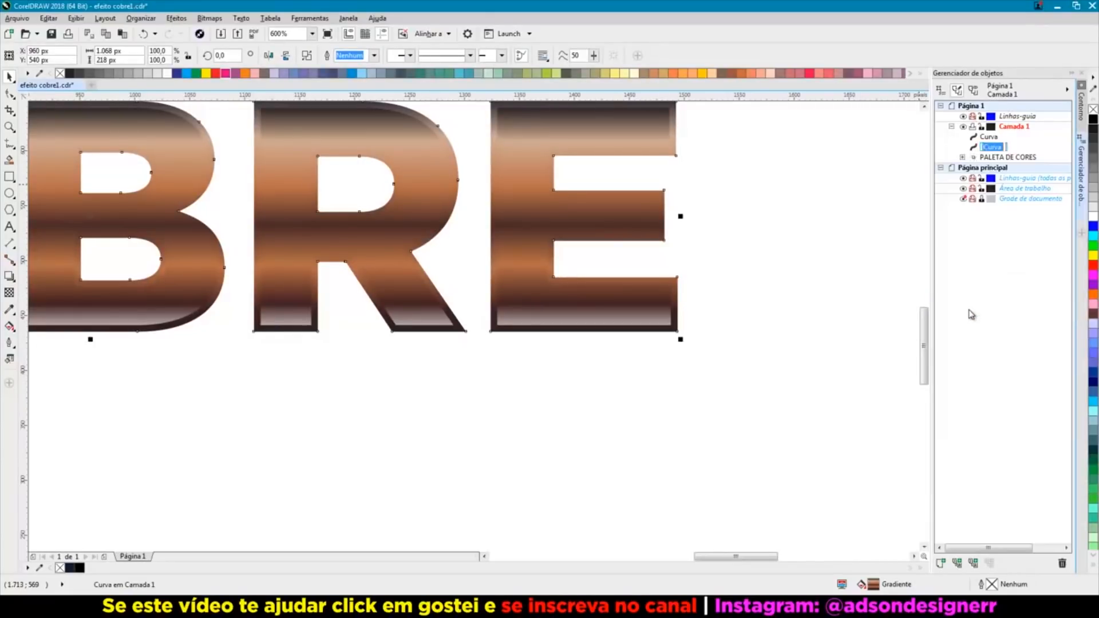
{"action": "type", "text": "CONTORNO"}
{"action": "key", "text": "Return"}
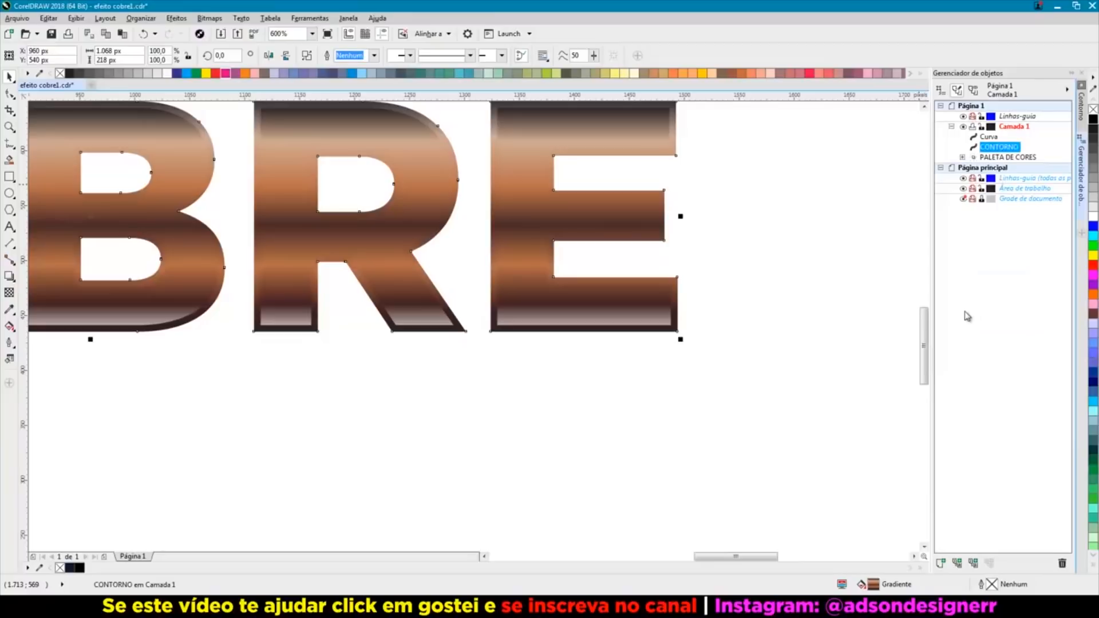
Step: Rename the inner contour curve COBRE in the object manager
{"action": "scroll", "coordinate": [769, 272], "scroll_direction": "down", "scroll_amount": 2}
{"action": "left_click", "coordinate": [642, 225]}
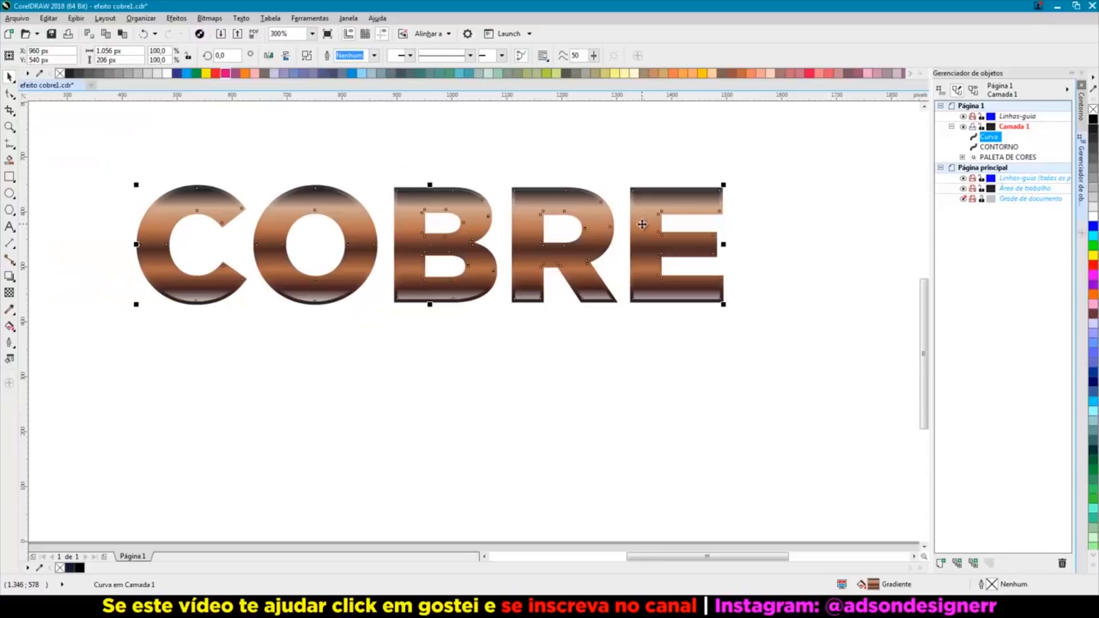
{"action": "right_click", "coordinate": [986, 140]}
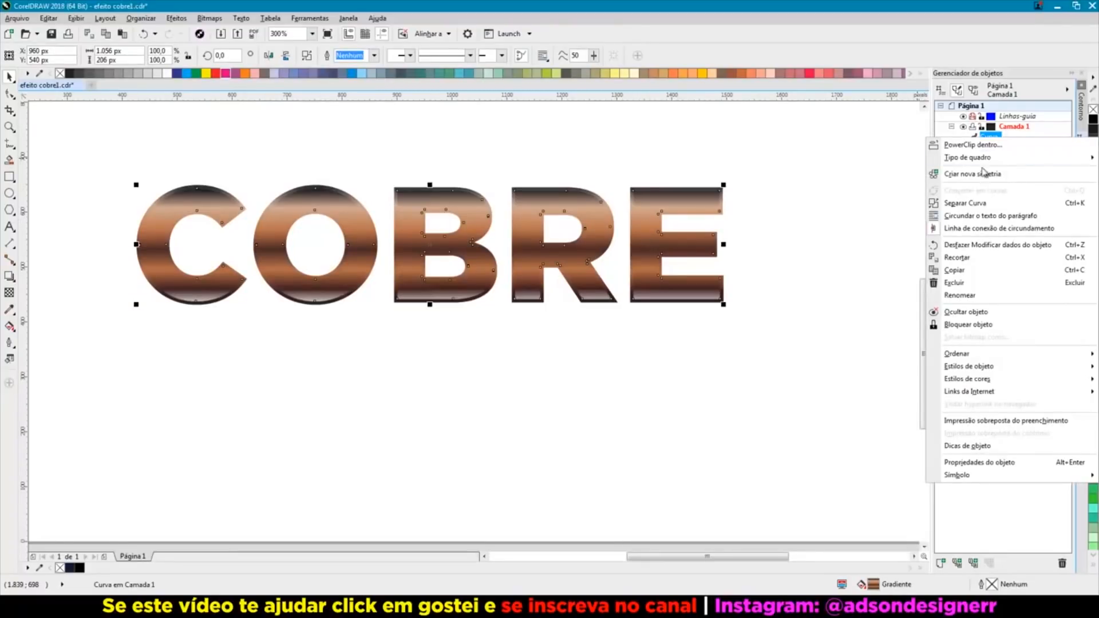
{"action": "left_click", "coordinate": [967, 296]}
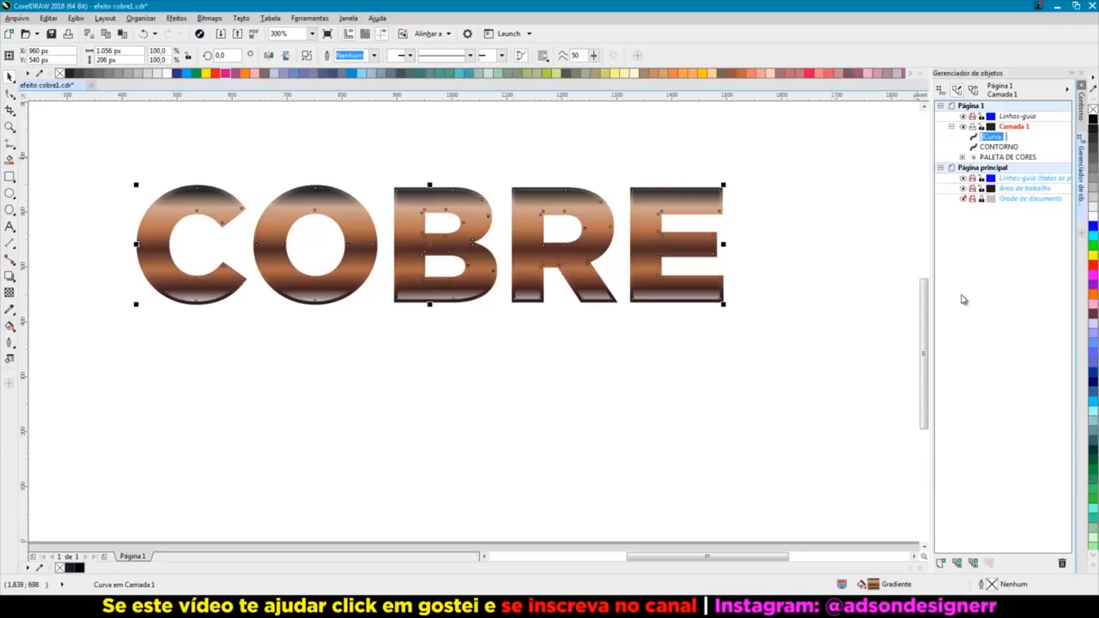
{"action": "type", "text": "COBRE"}
{"action": "key", "text": "Return"}
Step: Duplicate the COBRE curve in place and give the copy a uniform transparency of 50
{"action": "key", "text": "plus"}
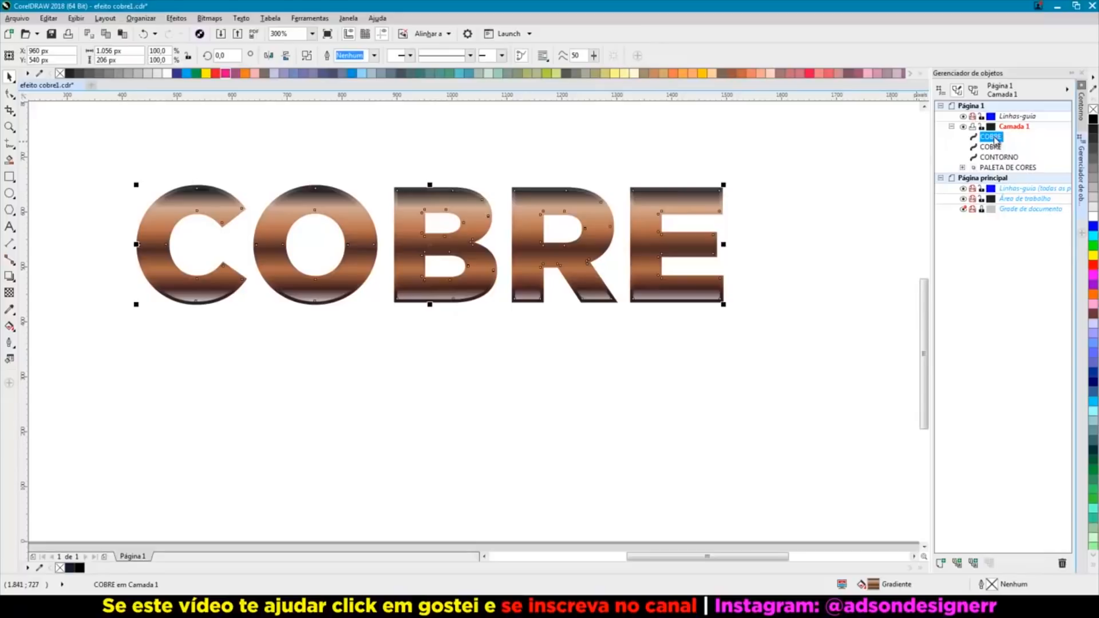
{"action": "left_click", "coordinate": [9, 293]}
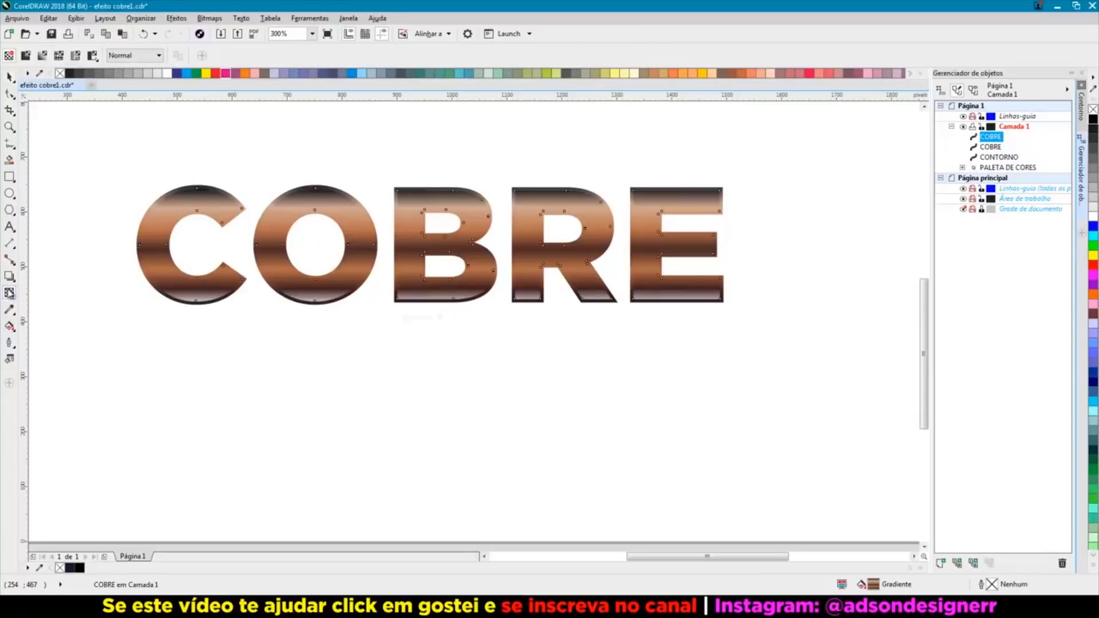
{"action": "left_click", "coordinate": [25, 56]}
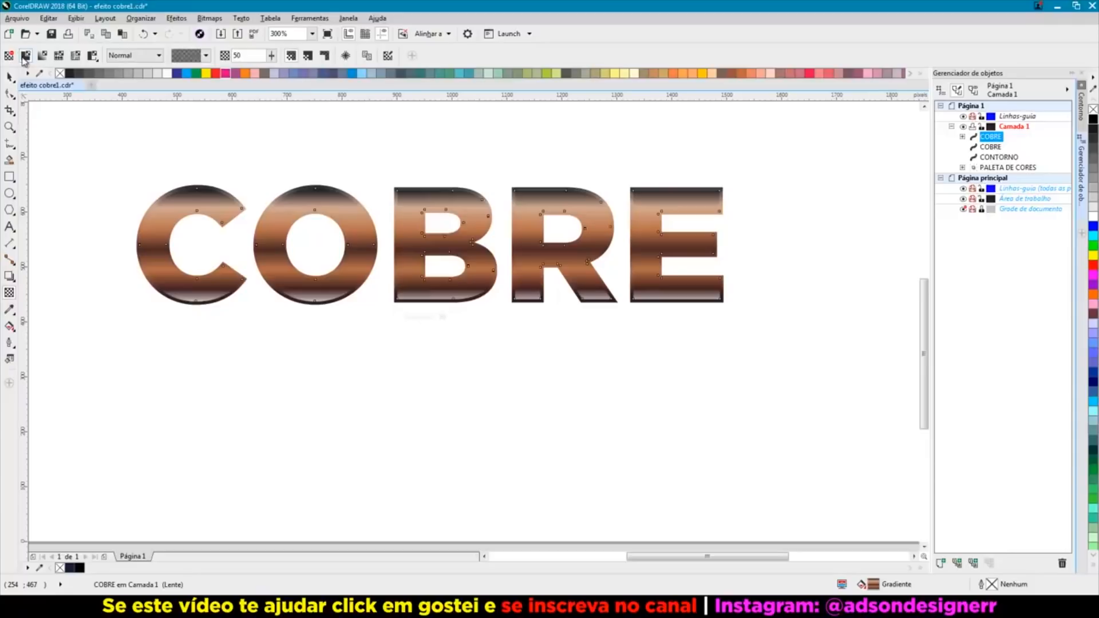
{"action": "key", "text": "space"}
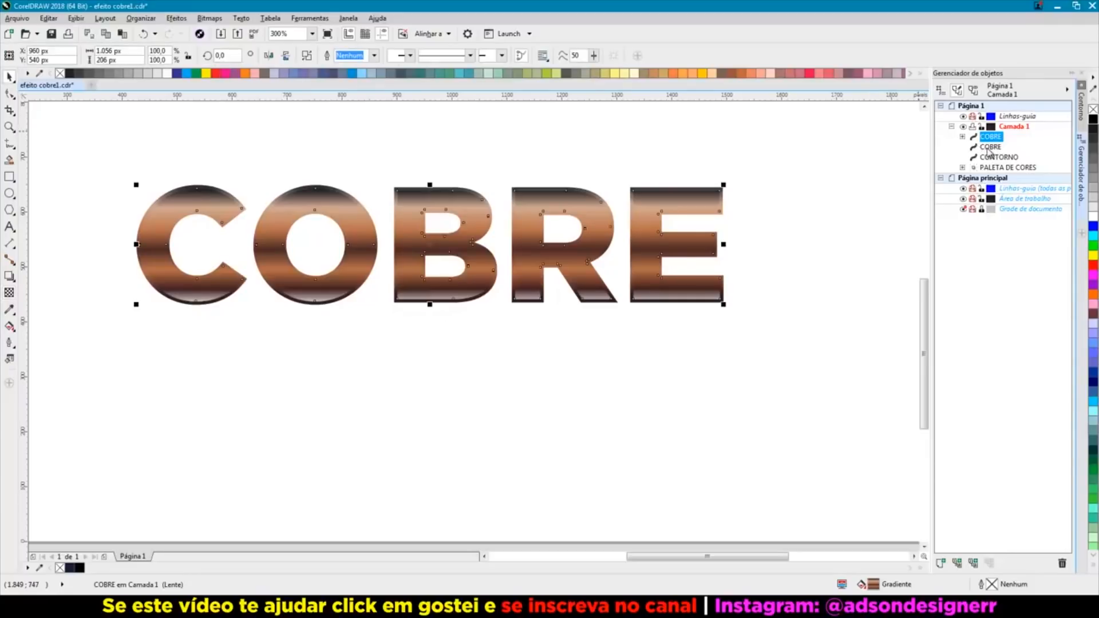
Step: Convert the lower COBRE curve to a 300 dpi RGB (24-bit) bitmap with anti-aliasing and a transparent background
{"action": "left_click", "coordinate": [989, 148]}
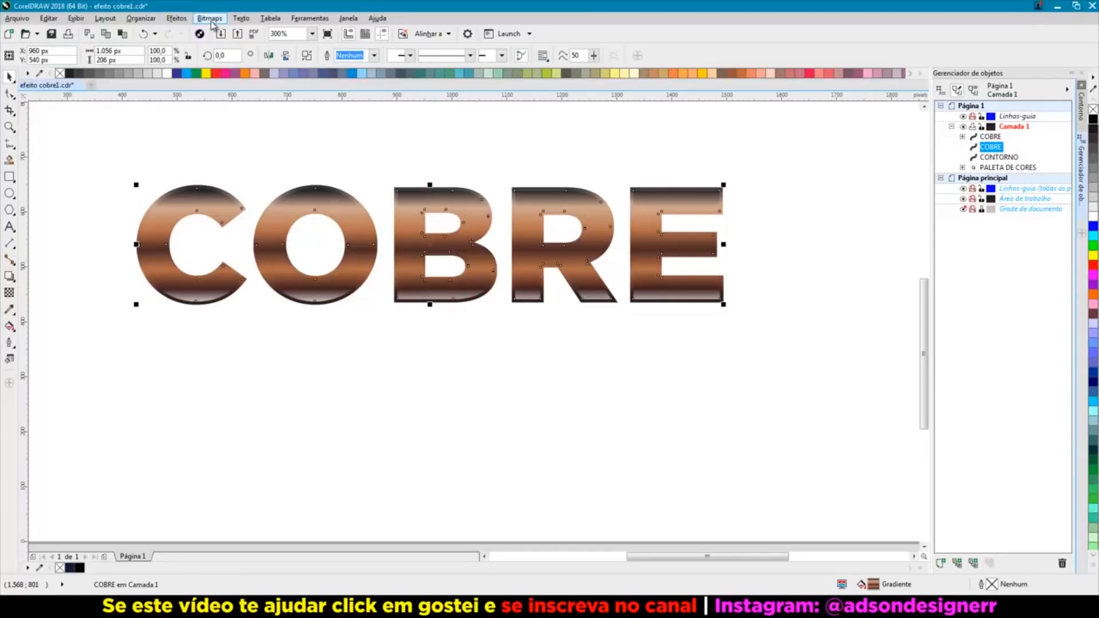
{"action": "left_click", "coordinate": [209, 18]}
{"action": "left_click", "coordinate": [233, 35]}
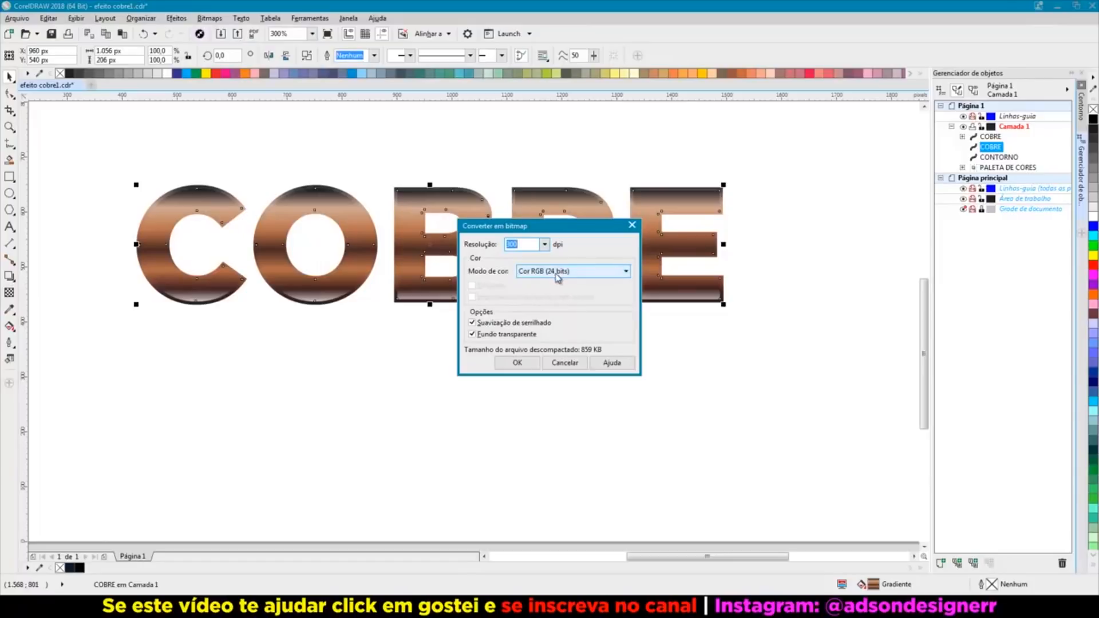
{"action": "left_click", "coordinate": [517, 362]}
Step: Try adding uniform noise to the COBRE bitmap with intensity colour mode, level 38 and density 48
{"action": "left_click", "coordinate": [212, 19]}
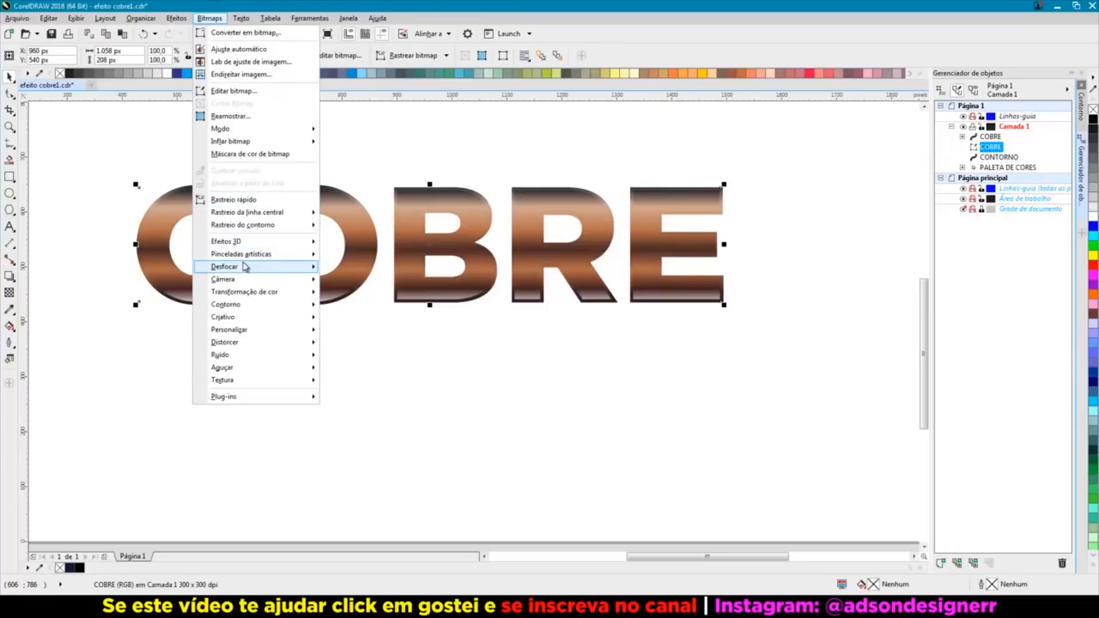
{"action": "mouse_move", "coordinate": [270, 356]}
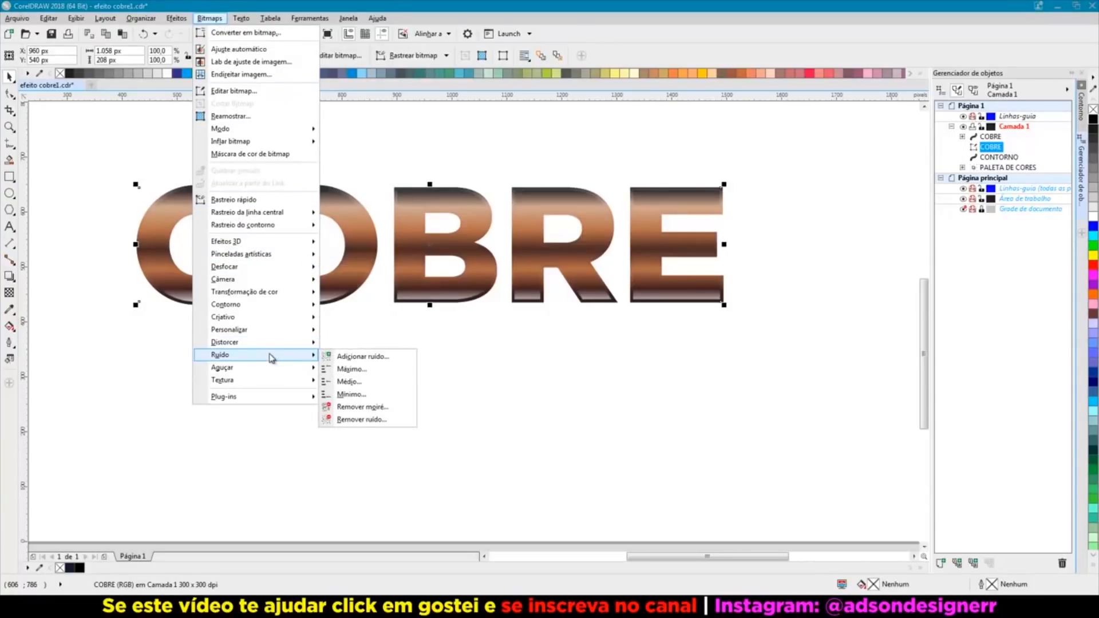
{"action": "left_click", "coordinate": [335, 357]}
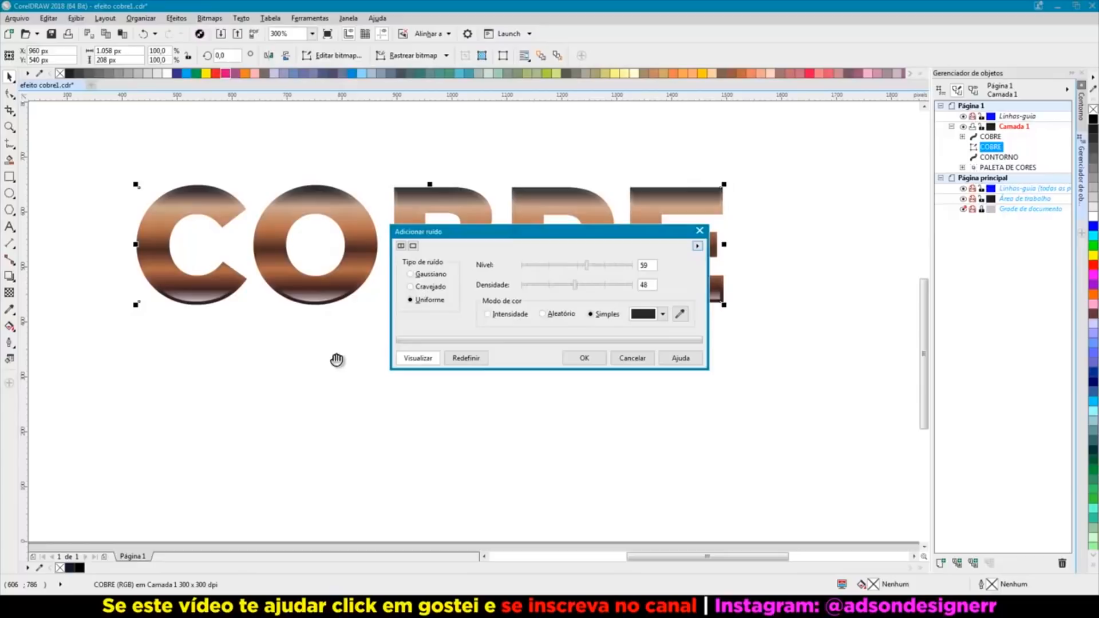
{"action": "left_click", "coordinate": [597, 354]}
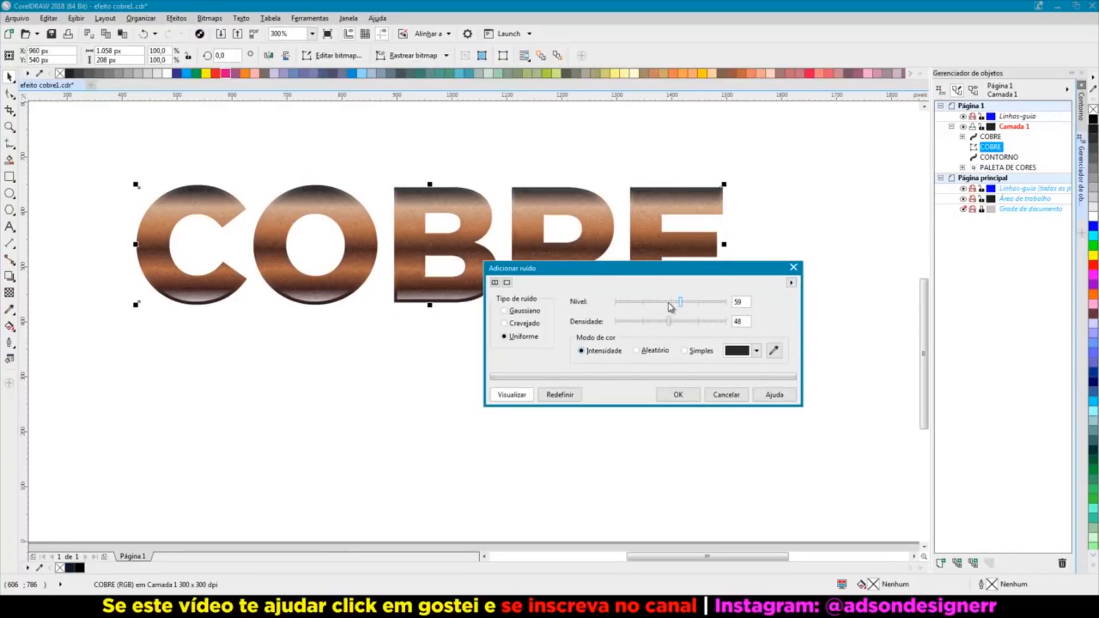
{"action": "left_click_drag", "start_coordinate": [671, 308], "coordinate": [658, 308]}
{"action": "left_click_drag", "start_coordinate": [557, 269], "coordinate": [597, 324]}
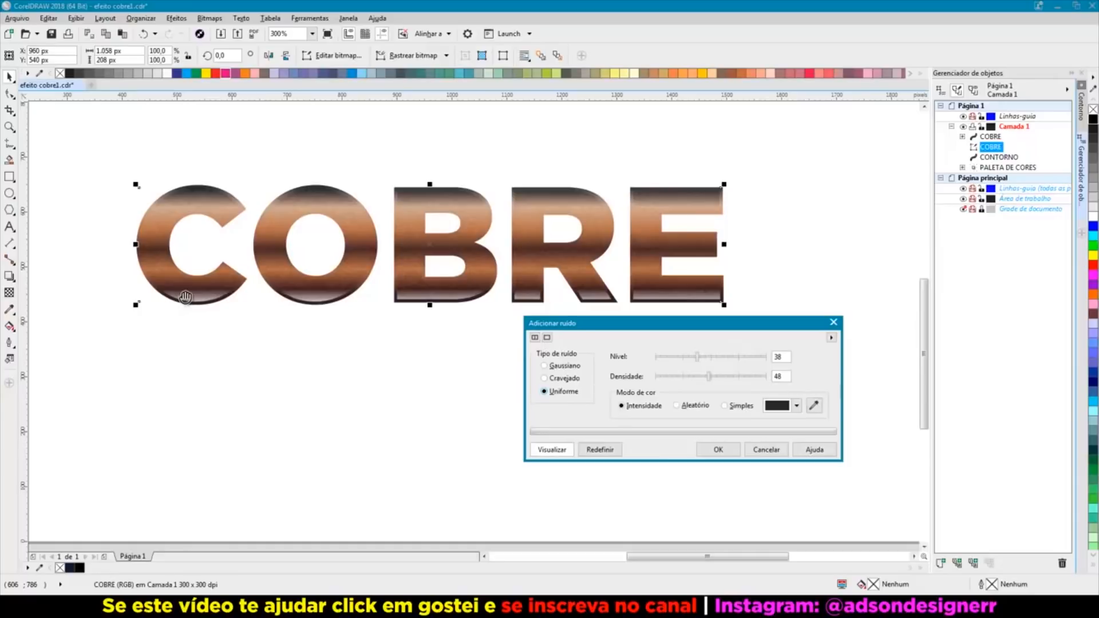
{"action": "left_click", "coordinate": [766, 450]}
Step: Test-move the transparent COBRE copy, and undo both that move and the bitmap conversion
{"action": "left_click", "coordinate": [696, 414]}
{"action": "left_click_drag", "start_coordinate": [487, 323], "coordinate": [493, 333]}
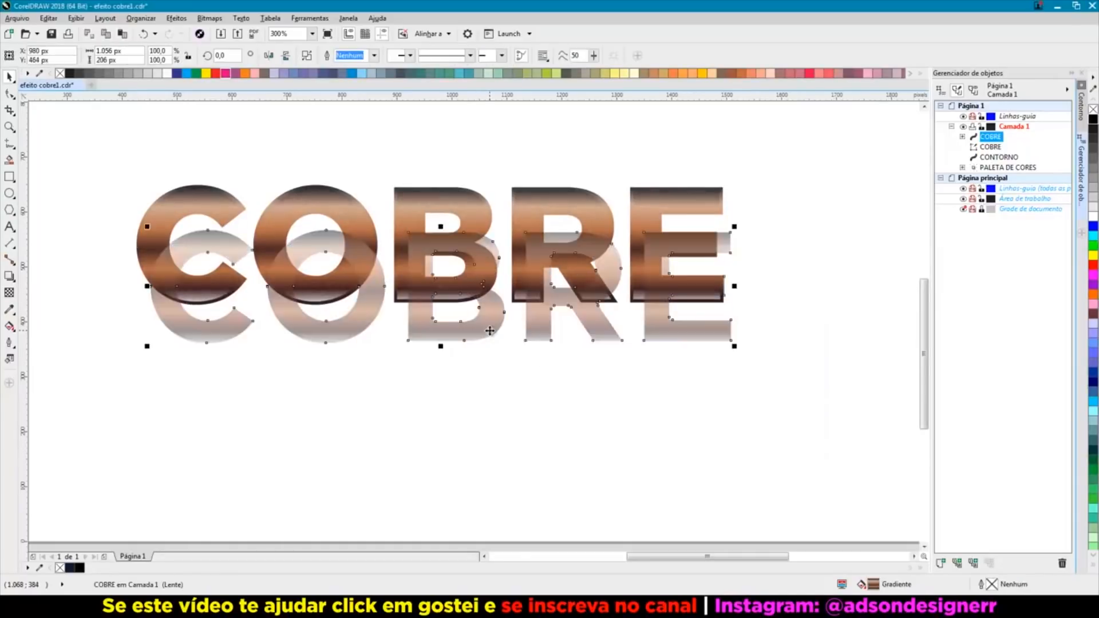
{"action": "key", "text": "ctrl+z"}
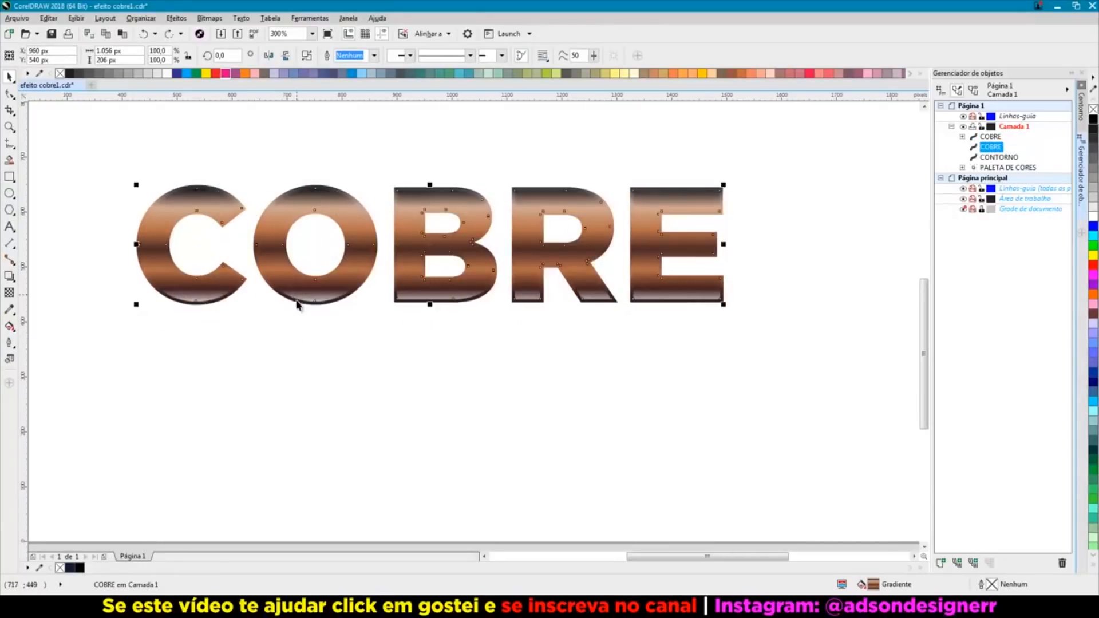
{"action": "left_click", "coordinate": [333, 331]}
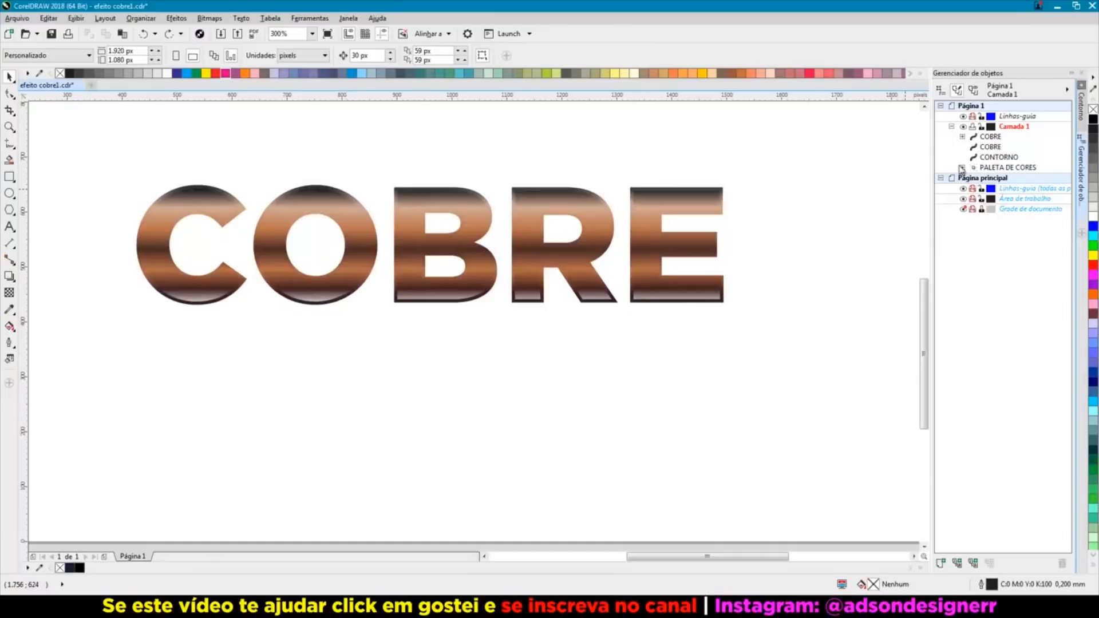
Step: Replace the white lower end node in the transparent COBRE copy's gradient with a dark brown colour
{"action": "left_click", "coordinate": [986, 148]}
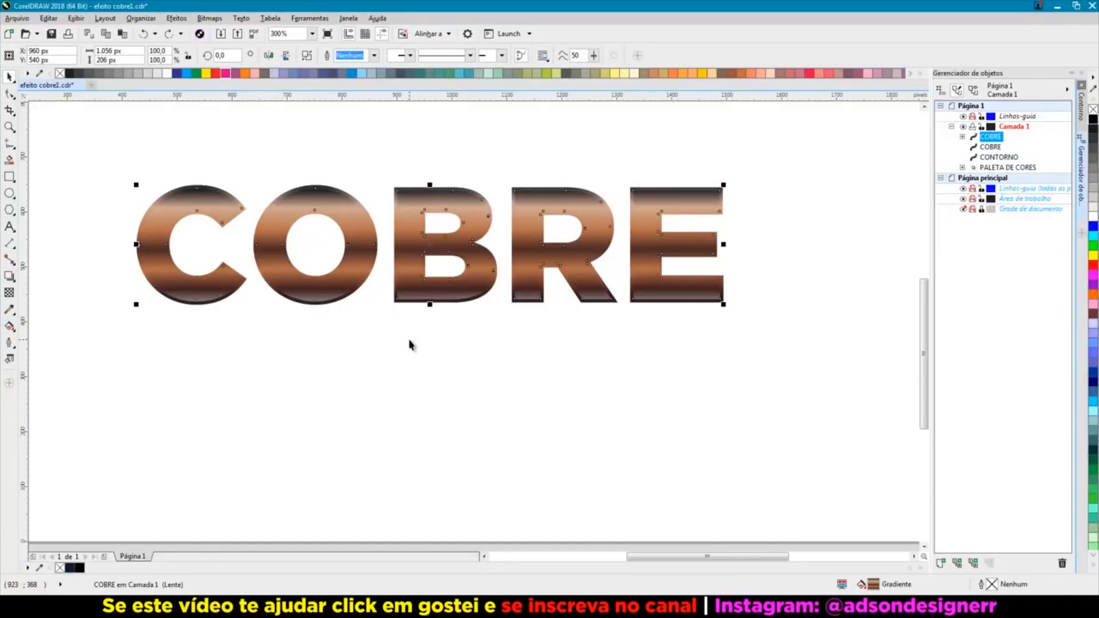
{"action": "key", "text": "g"}
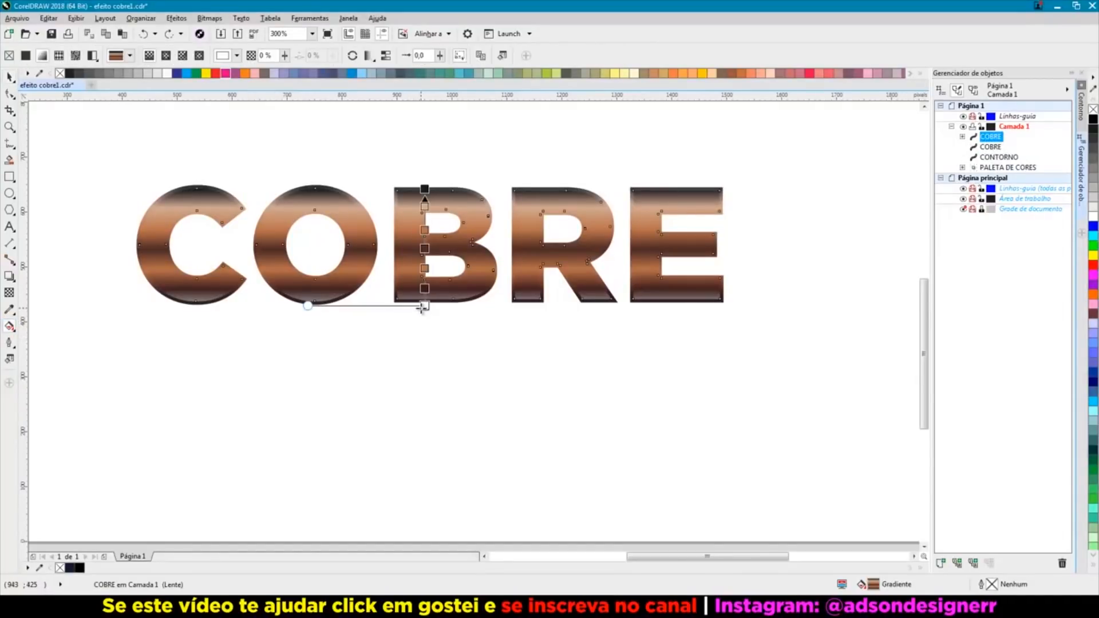
{"action": "scroll", "coordinate": [422, 309], "scroll_direction": "up", "scroll_amount": 2}
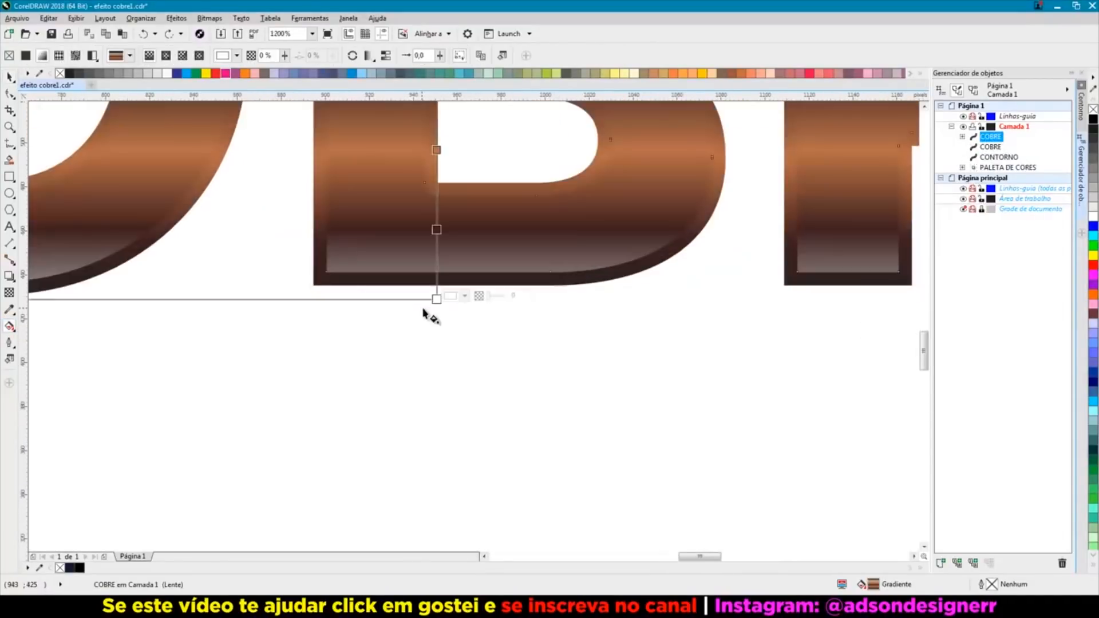
{"action": "left_click", "coordinate": [465, 296]}
{"action": "left_click_drag", "start_coordinate": [491, 391], "coordinate": [498, 407]}
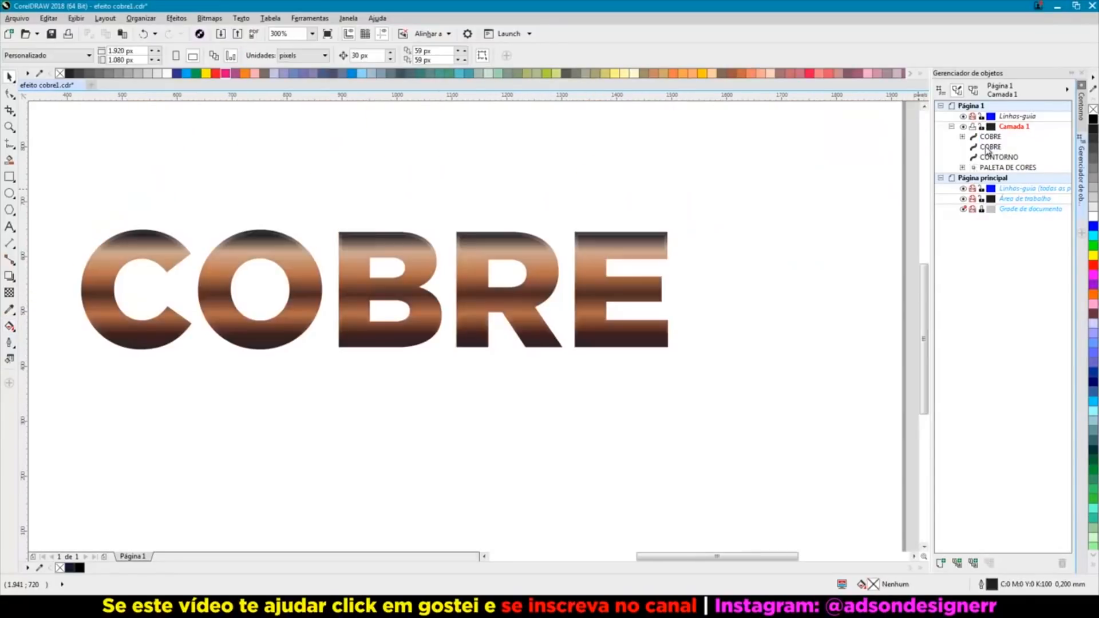
Step: Convert the lower COBRE curve to a 300 dpi RGB bitmap
{"action": "left_click", "coordinate": [990, 148]}
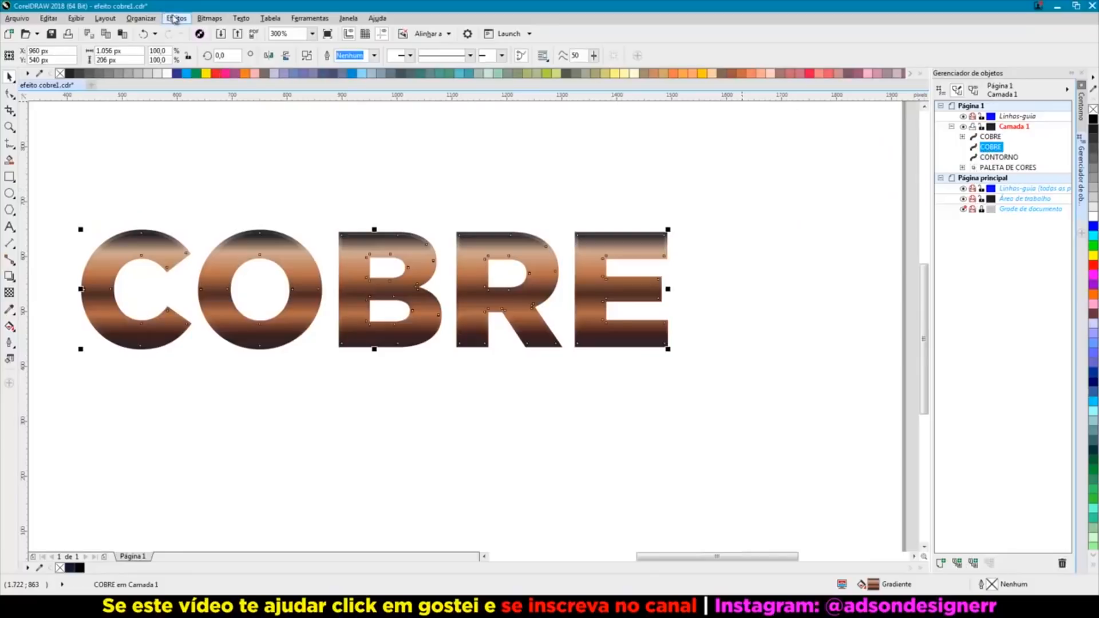
{"action": "left_click", "coordinate": [210, 17]}
{"action": "left_click", "coordinate": [222, 33]}
{"action": "key", "text": "Return"}
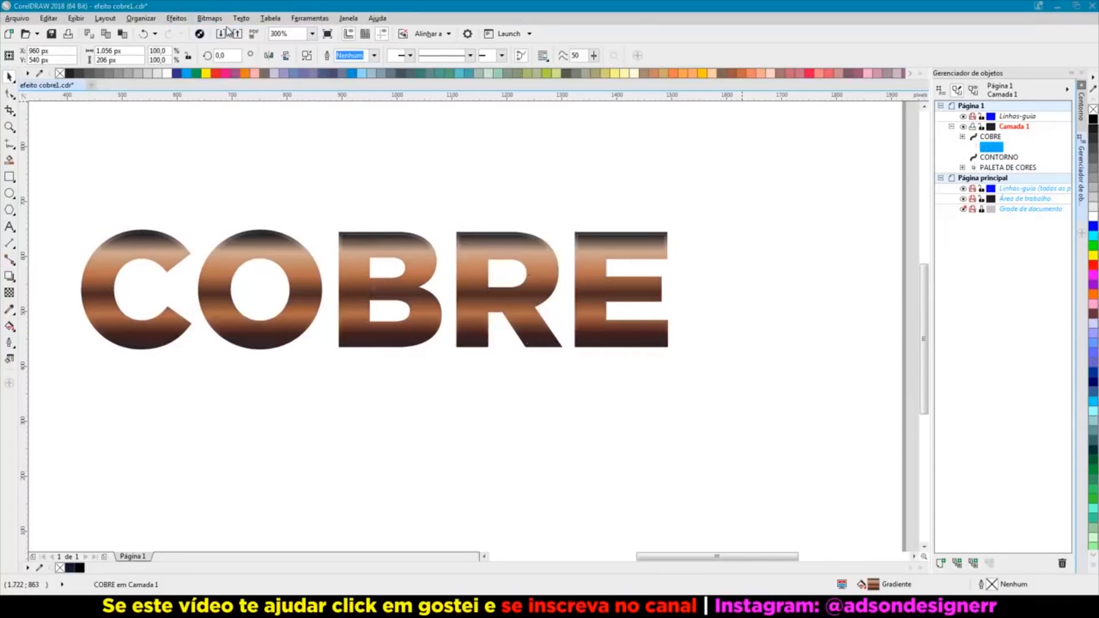
Step: Add uniform noise to the COBRE bitmap with intensity colour mode, level 59 and density 57
{"action": "left_click", "coordinate": [202, 22]}
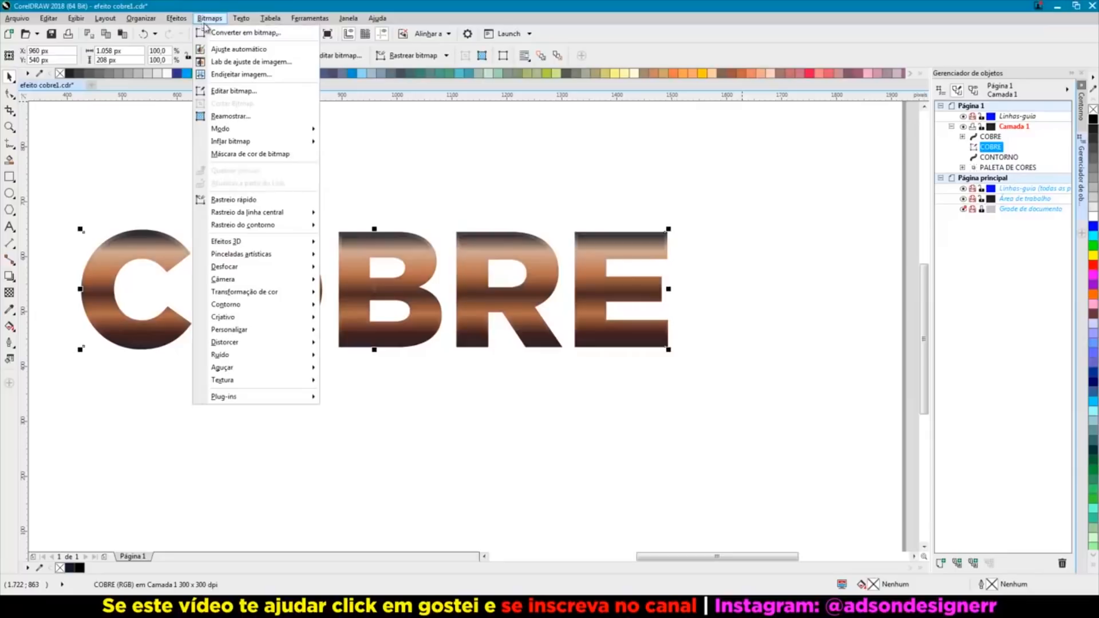
{"action": "mouse_move", "coordinate": [282, 357]}
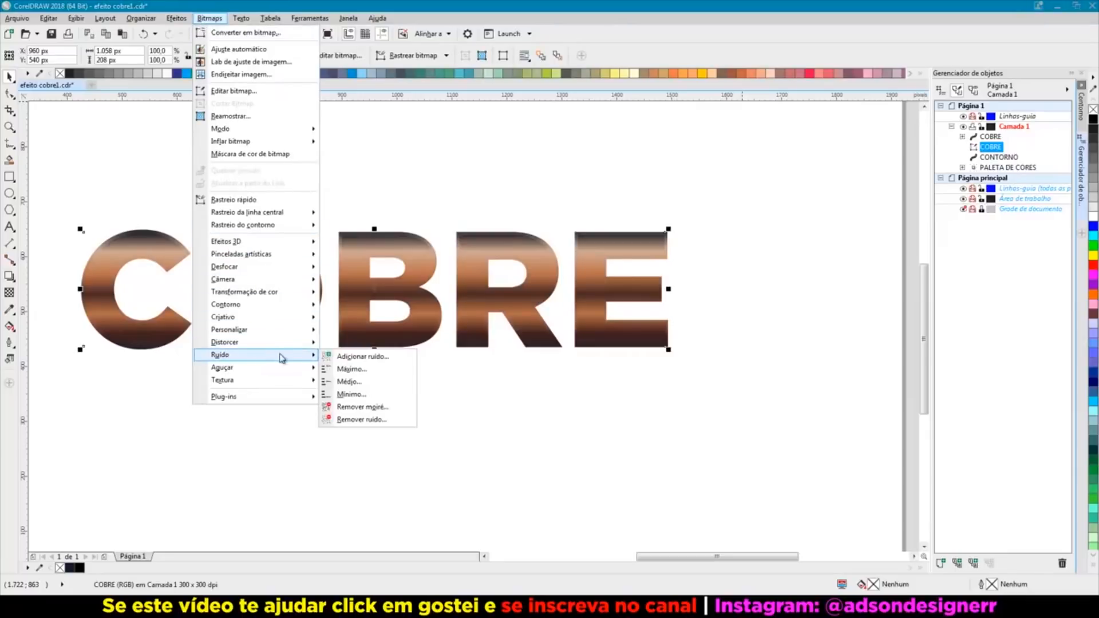
{"action": "left_click", "coordinate": [346, 357]}
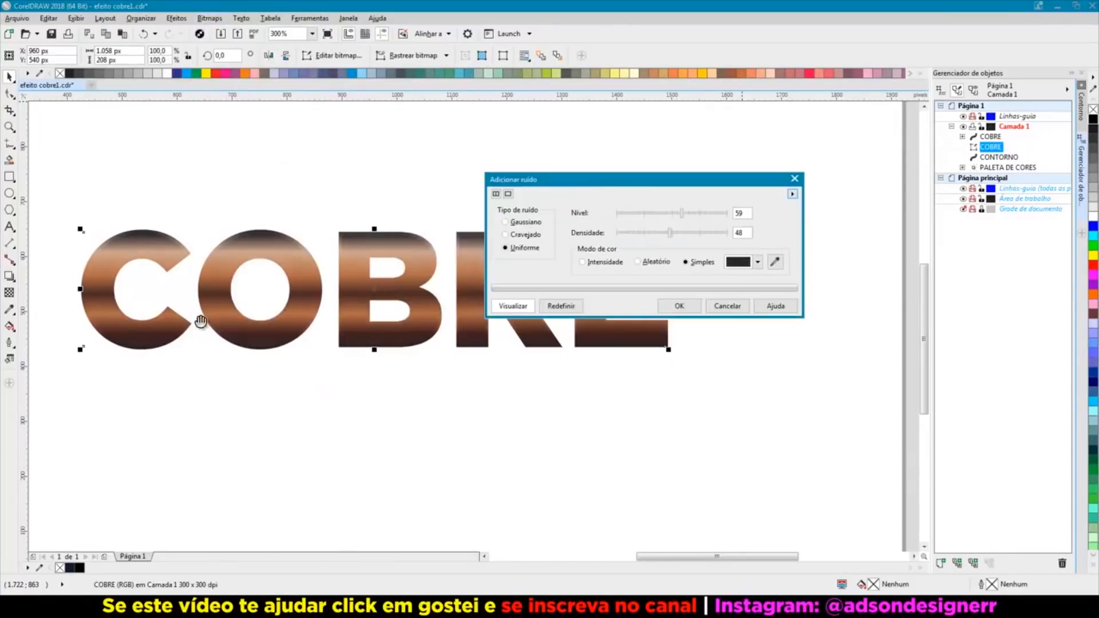
{"action": "left_click", "coordinate": [583, 262]}
{"action": "left_click", "coordinate": [681, 233]}
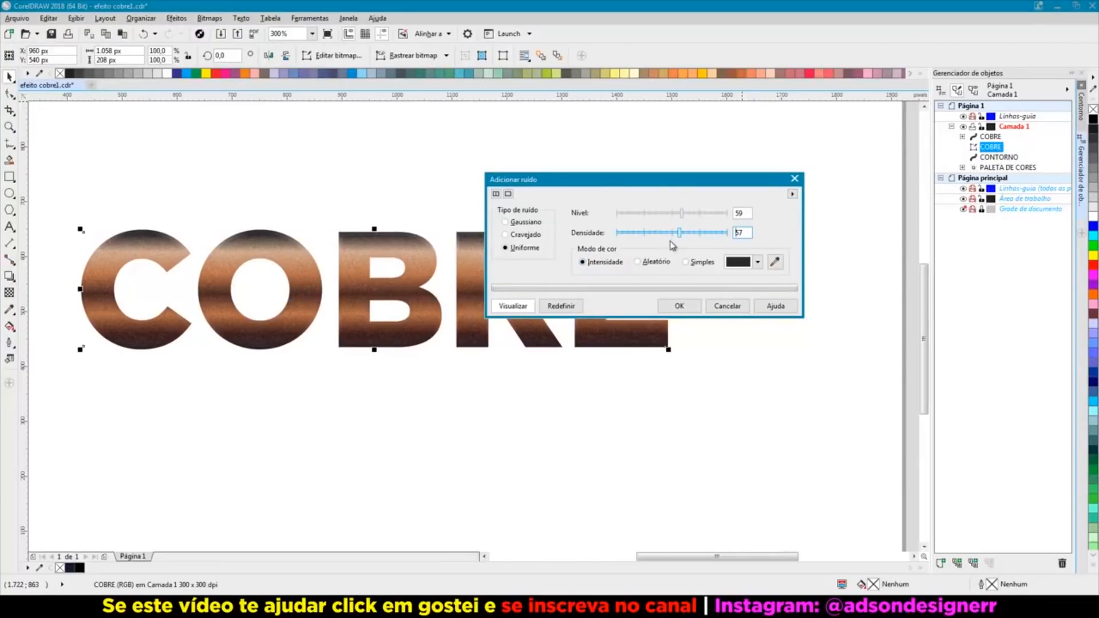
{"action": "left_click", "coordinate": [680, 306]}
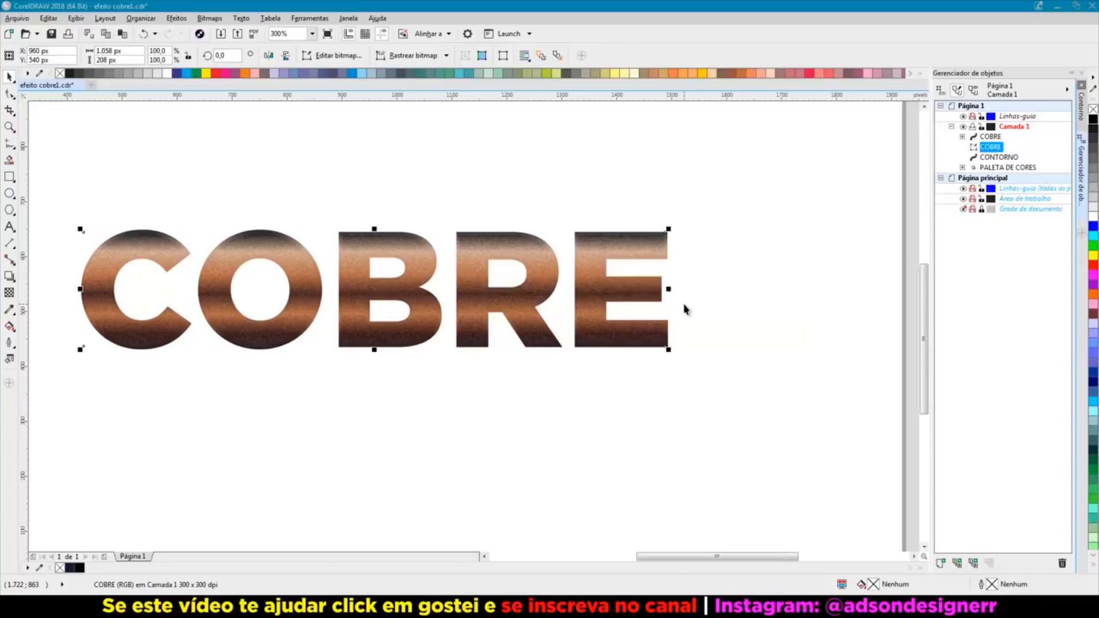
{"action": "left_click", "coordinate": [673, 172]}
{"action": "scroll", "coordinate": [533, 238], "scroll_direction": "down", "scroll_amount": 2}
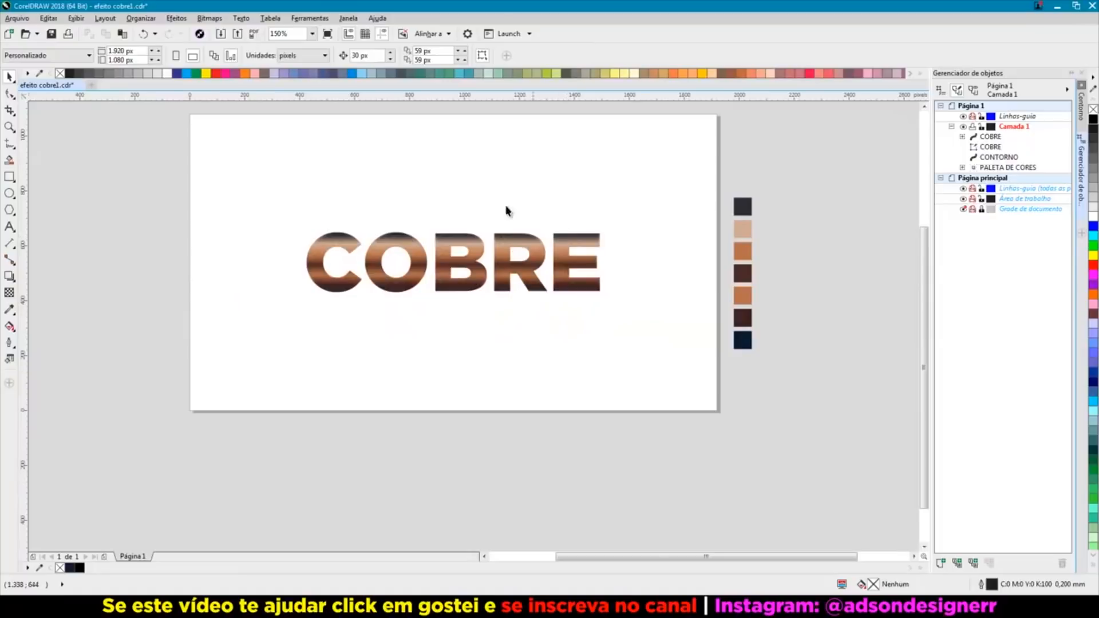
{"action": "scroll", "coordinate": [589, 213], "scroll_direction": "up", "scroll_amount": 2}
{"action": "scroll", "coordinate": [632, 237], "scroll_direction": "down", "scroll_amount": 2}
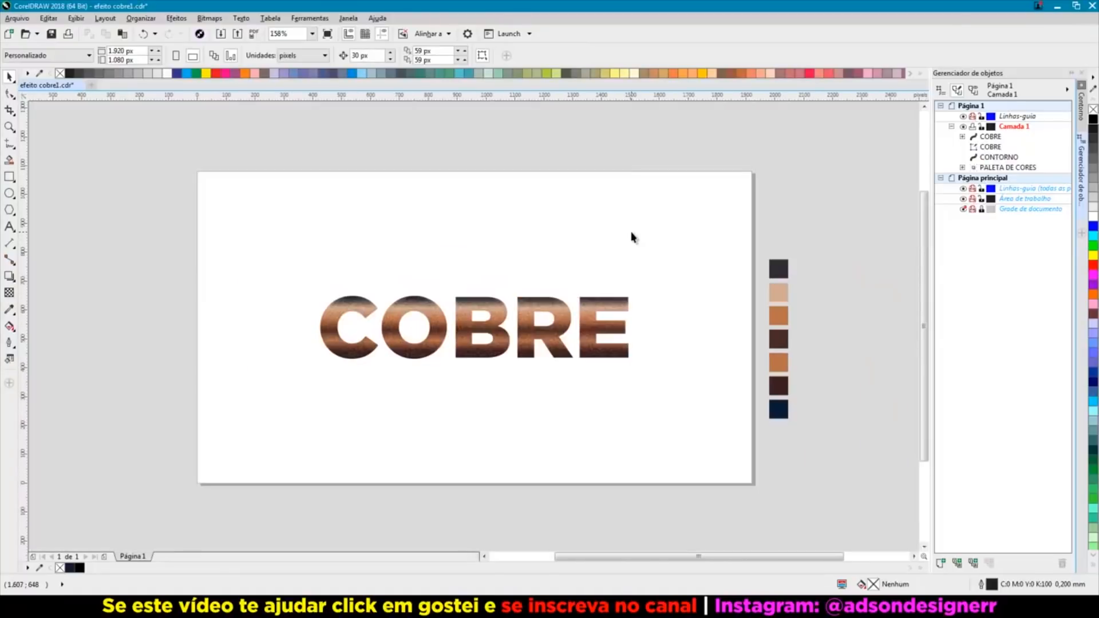
Step: Create a page-sized 1920 x 1080 px background rectangle, filled with the dark navy swatch colour and without an outline
{"action": "double_click", "coordinate": [10, 178]}
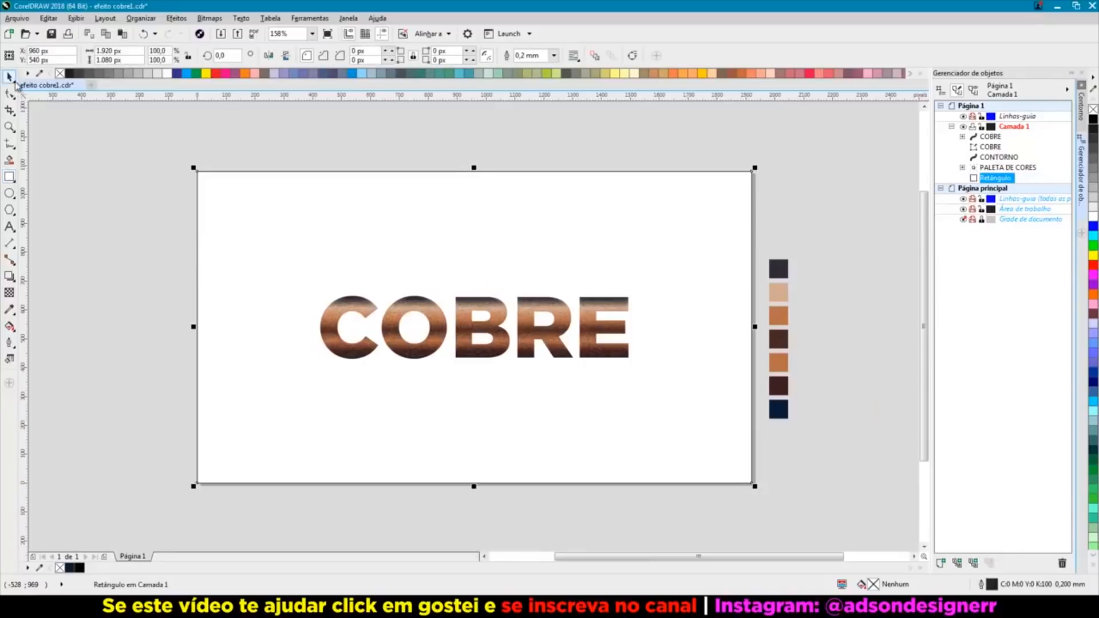
{"action": "left_click", "coordinate": [9, 311]}
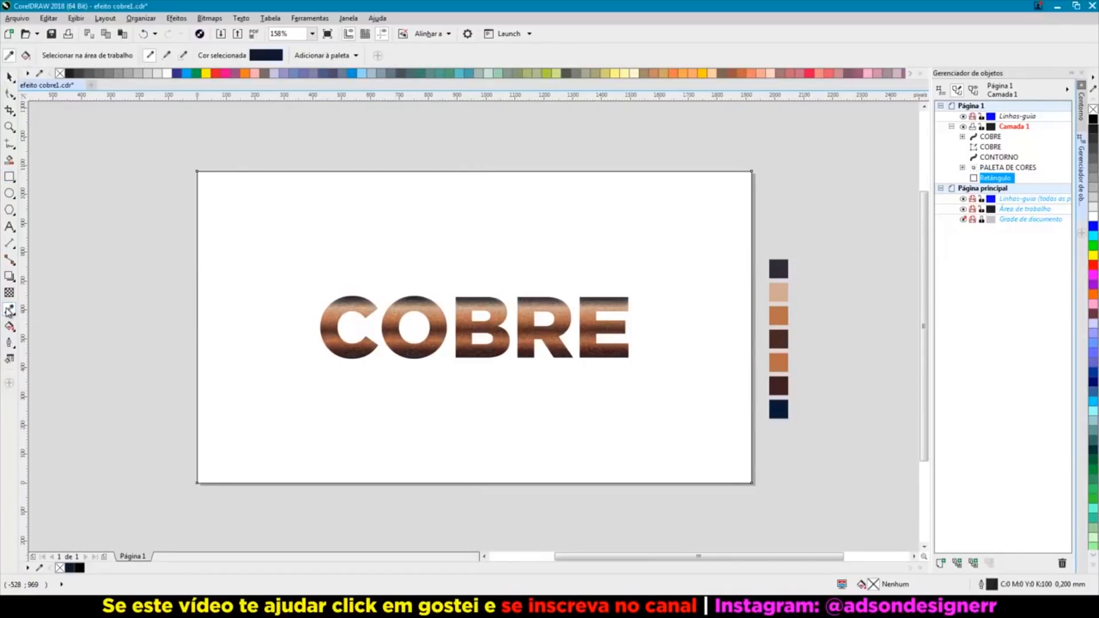
{"action": "left_click", "coordinate": [782, 408]}
{"action": "left_click", "coordinate": [662, 449]}
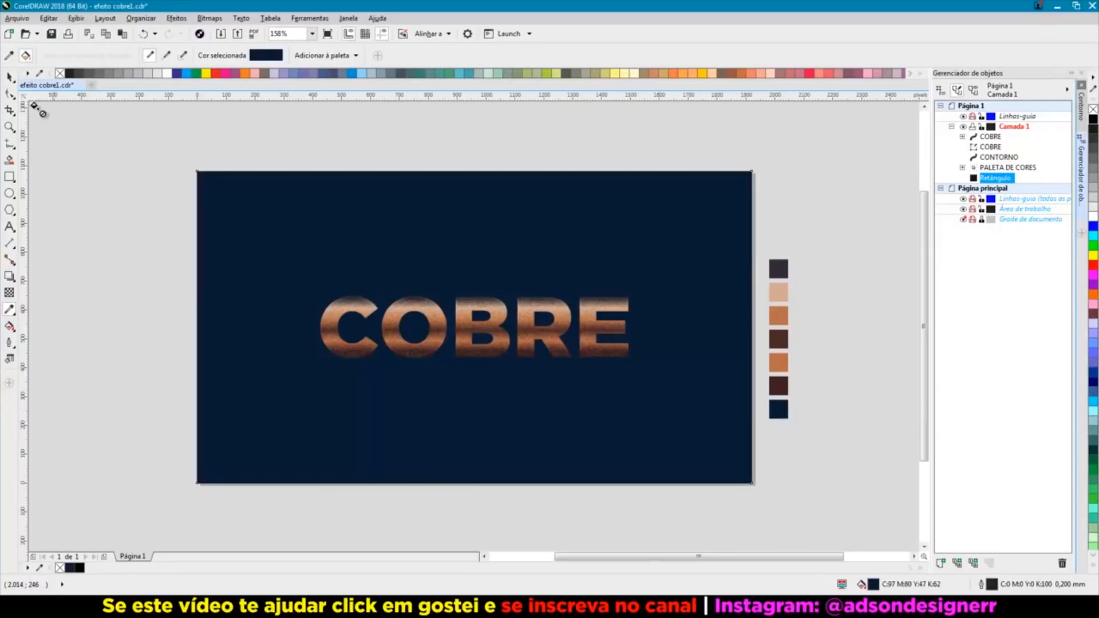
{"action": "left_click", "coordinate": [9, 76]}
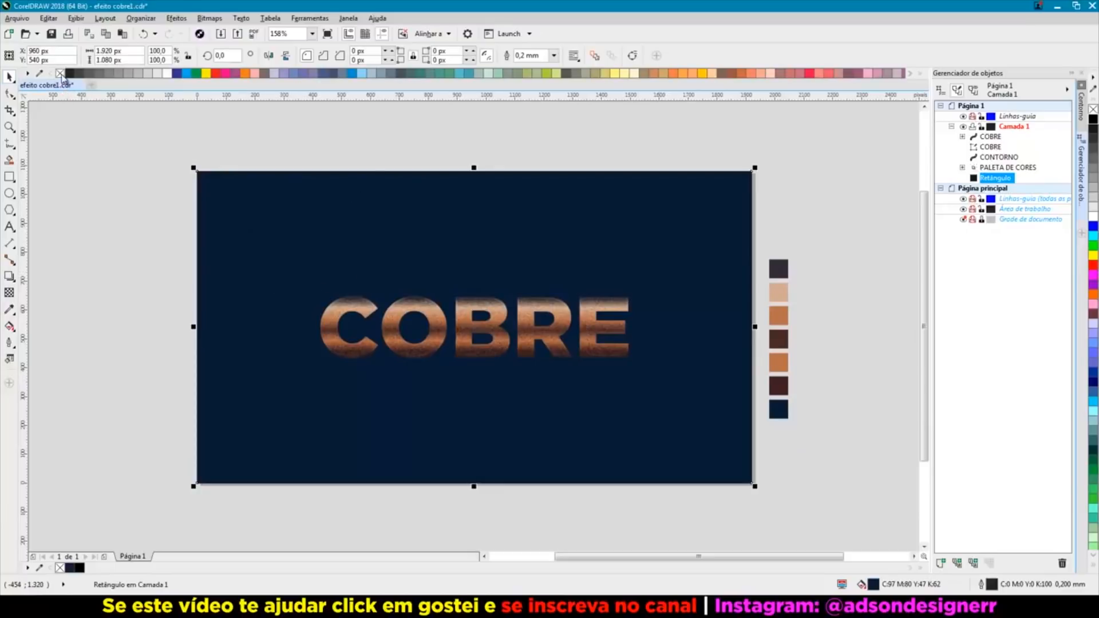
{"action": "left_click", "coordinate": [103, 191]}
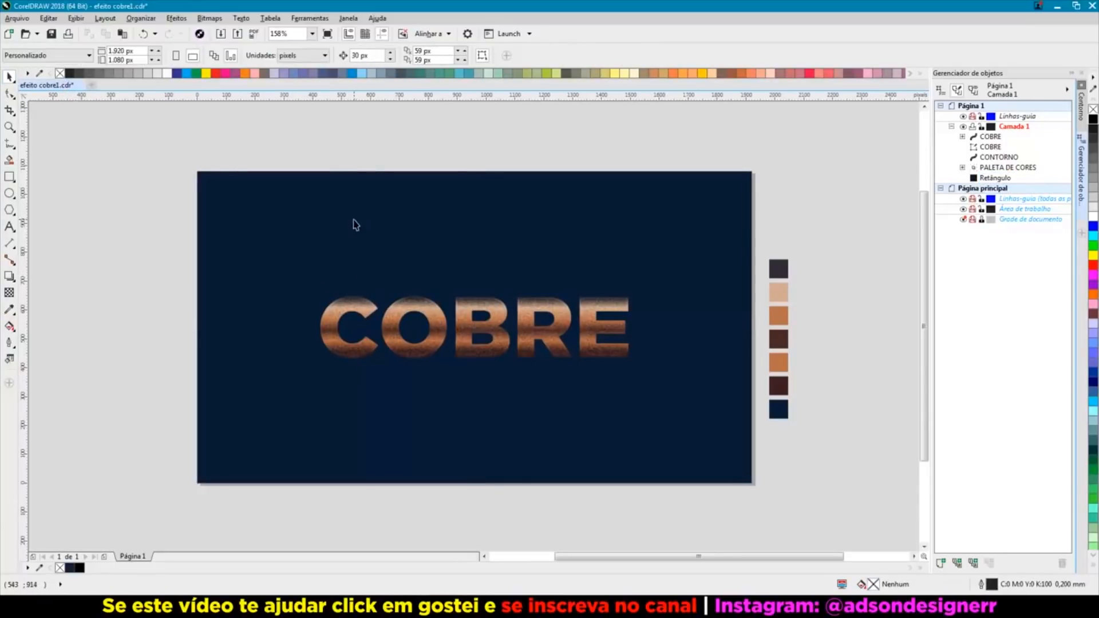
Step: Convert the navy background rectangle to a 300 dpi CMYK (32-bit) bitmap
{"action": "left_click", "coordinate": [435, 223]}
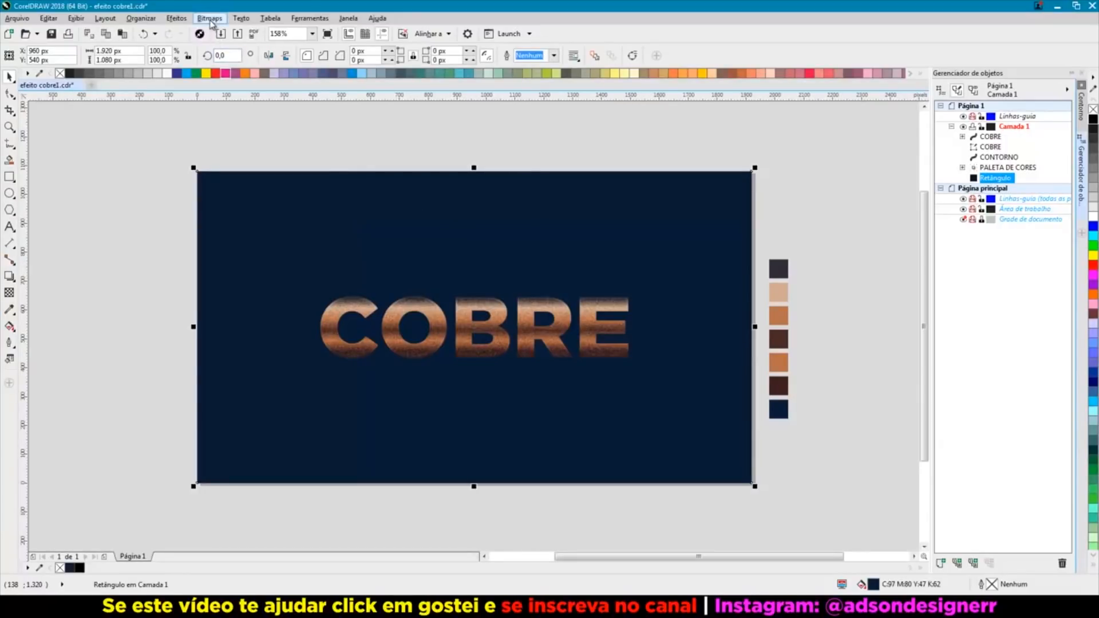
{"action": "left_click", "coordinate": [210, 18]}
{"action": "left_click", "coordinate": [226, 33]}
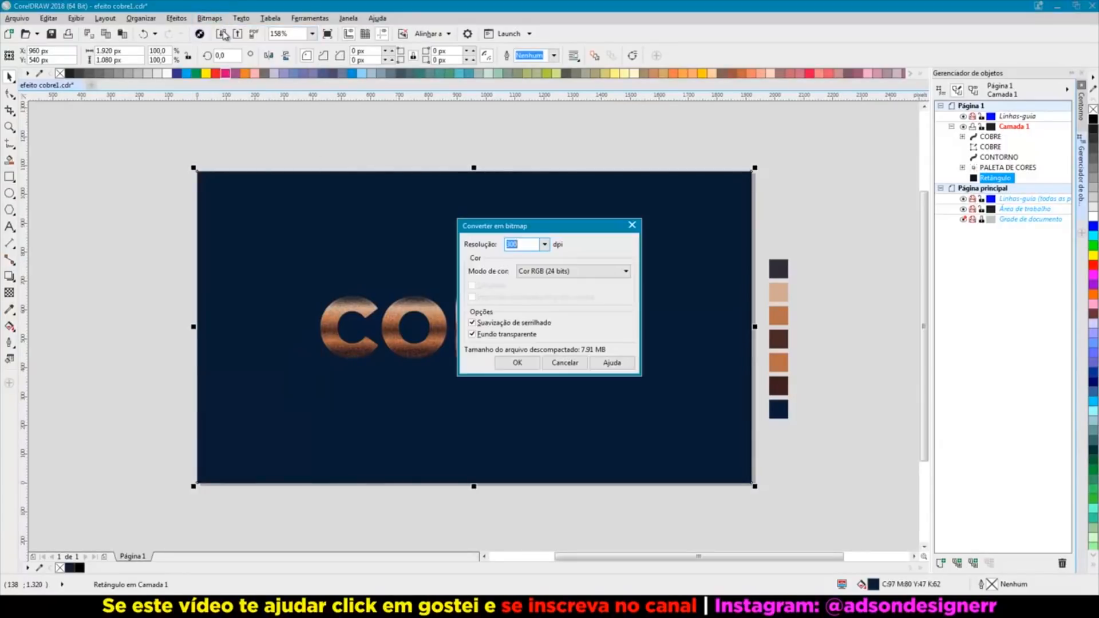
{"action": "left_click", "coordinate": [571, 272]}
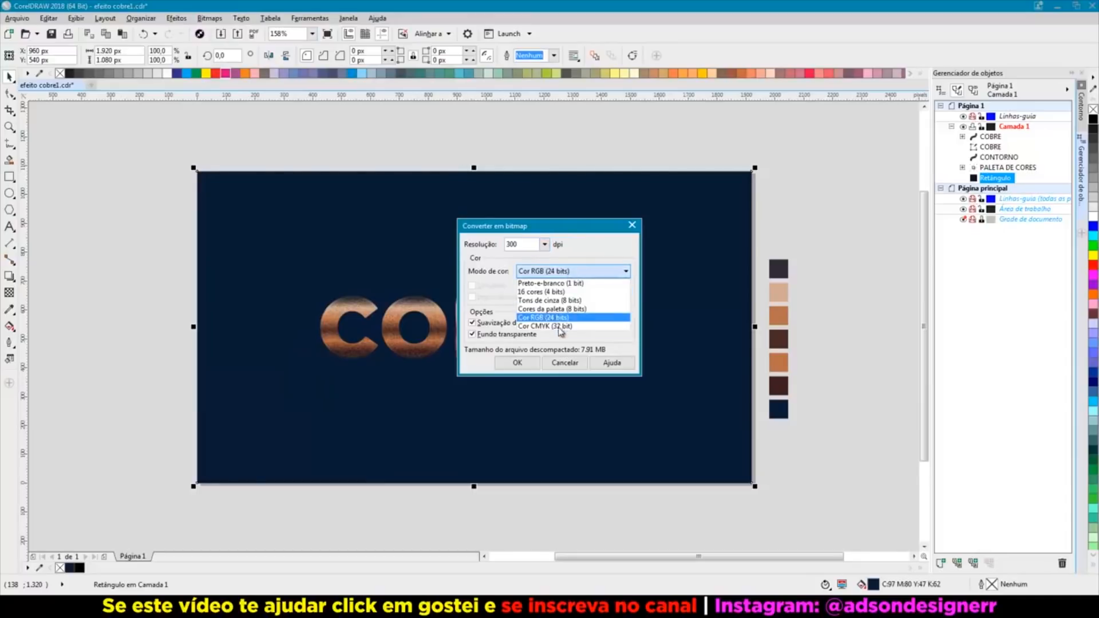
{"action": "left_click", "coordinate": [561, 326]}
{"action": "left_click", "coordinate": [520, 363]}
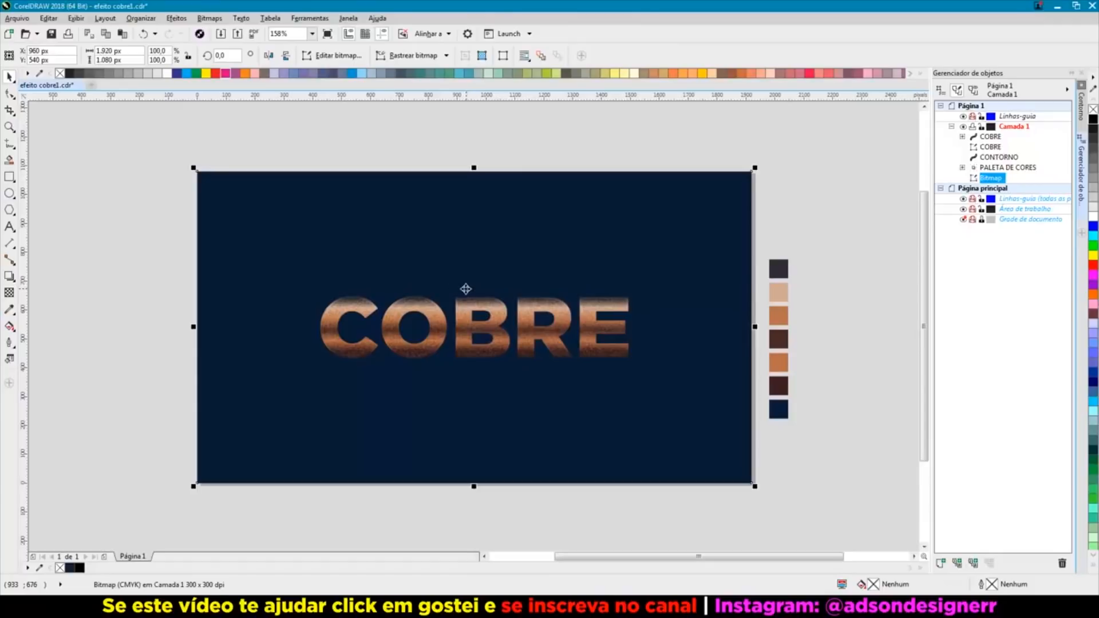
Step: Add uniform noise to the background bitmap with intensity colour mode and density 57, slightly reducing the level
{"action": "left_click", "coordinate": [209, 19]}
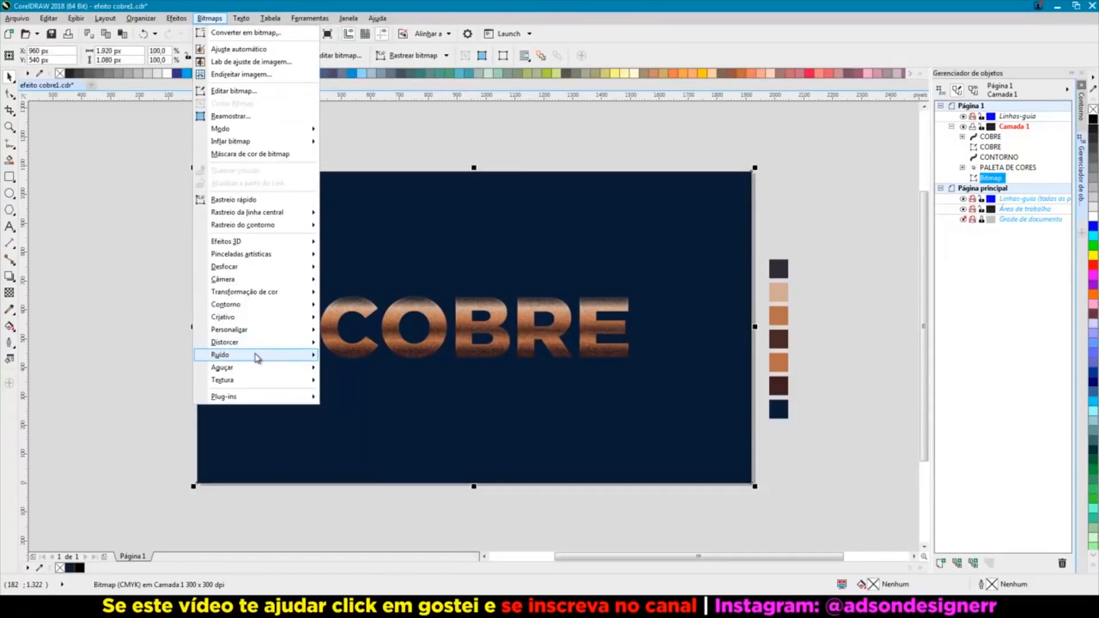
{"action": "mouse_move", "coordinate": [257, 358]}
{"action": "left_click", "coordinate": [336, 358]}
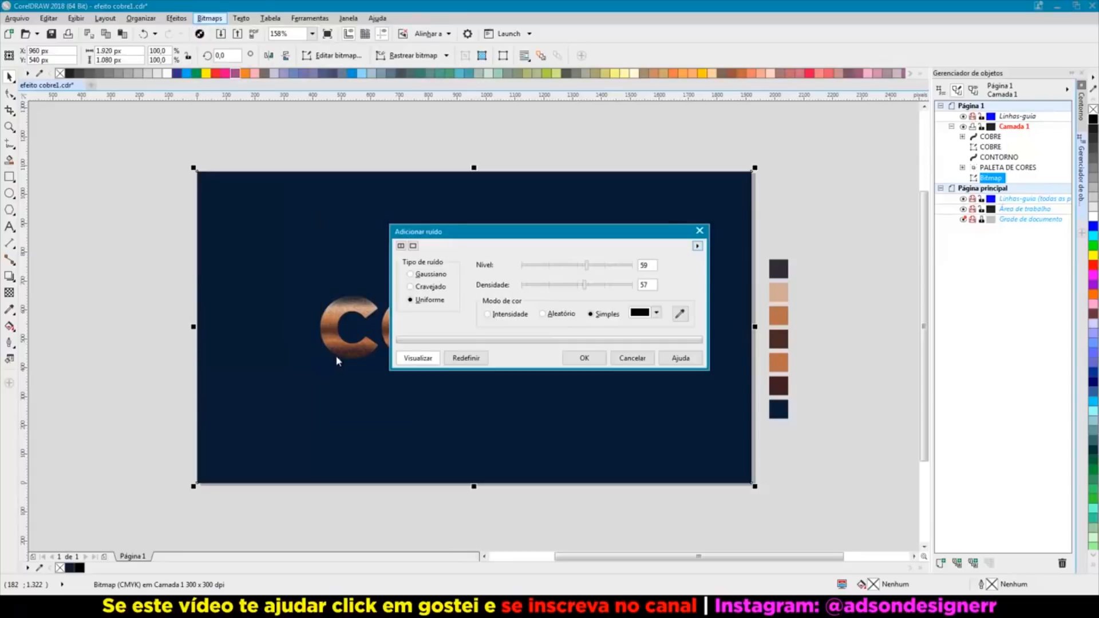
{"action": "left_click_drag", "start_coordinate": [407, 309], "coordinate": [541, 288]}
{"action": "left_click", "coordinate": [621, 293]}
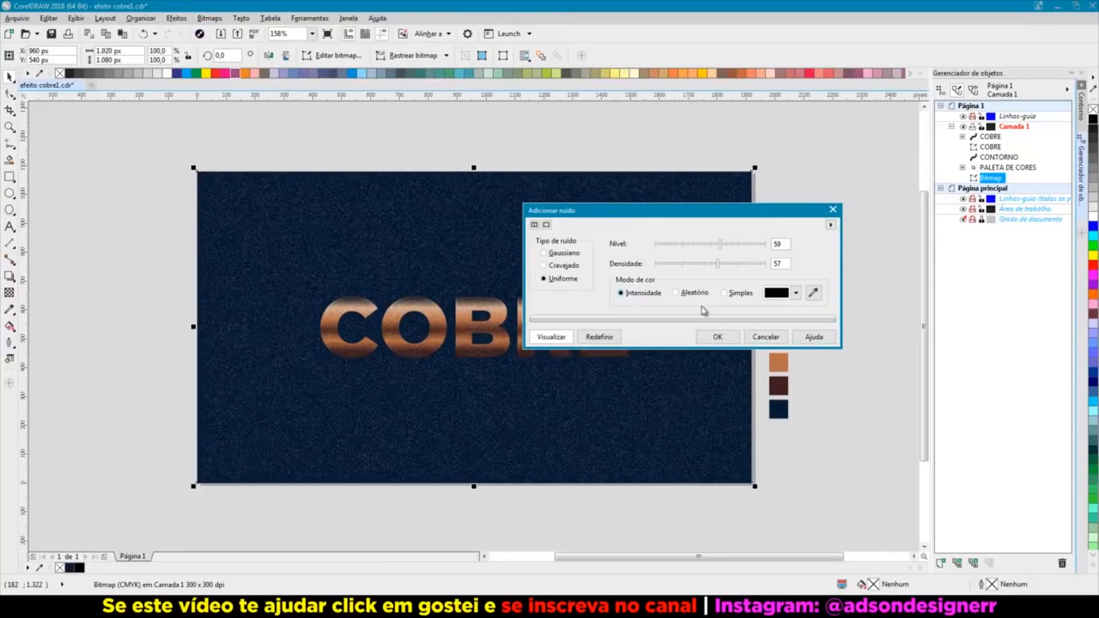
{"action": "left_click_drag", "start_coordinate": [710, 244], "coordinate": [705, 245]}
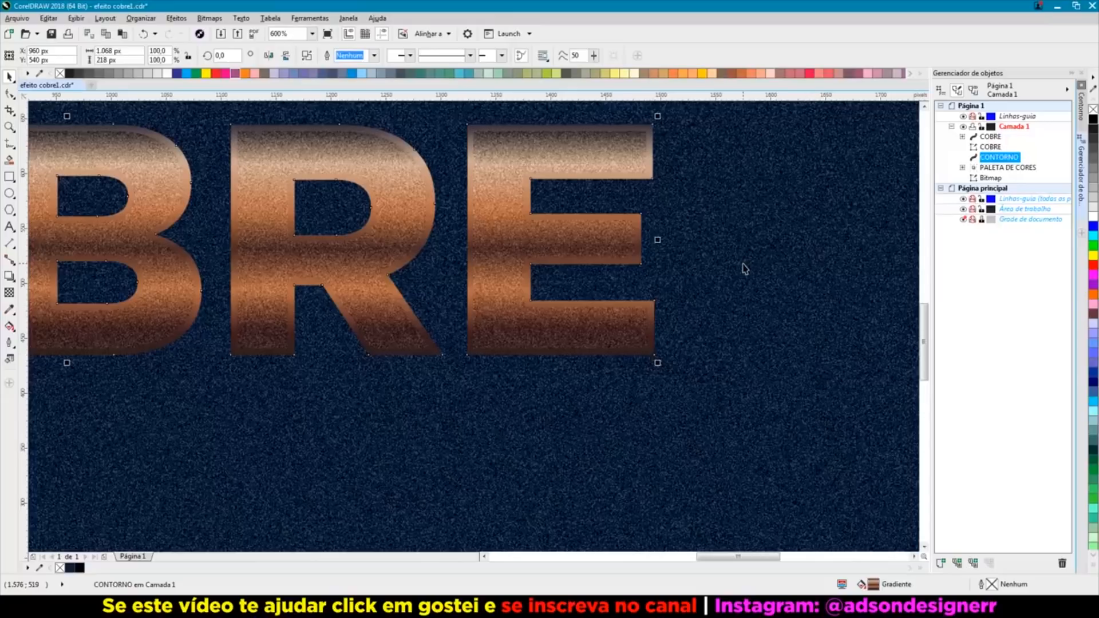
Step: Duplicate the CONTORNO object in place and order the copy directly beneath the original CONTORNO
{"action": "key", "text": "ctrl+c"}
{"action": "key", "text": "ctrl+v"}
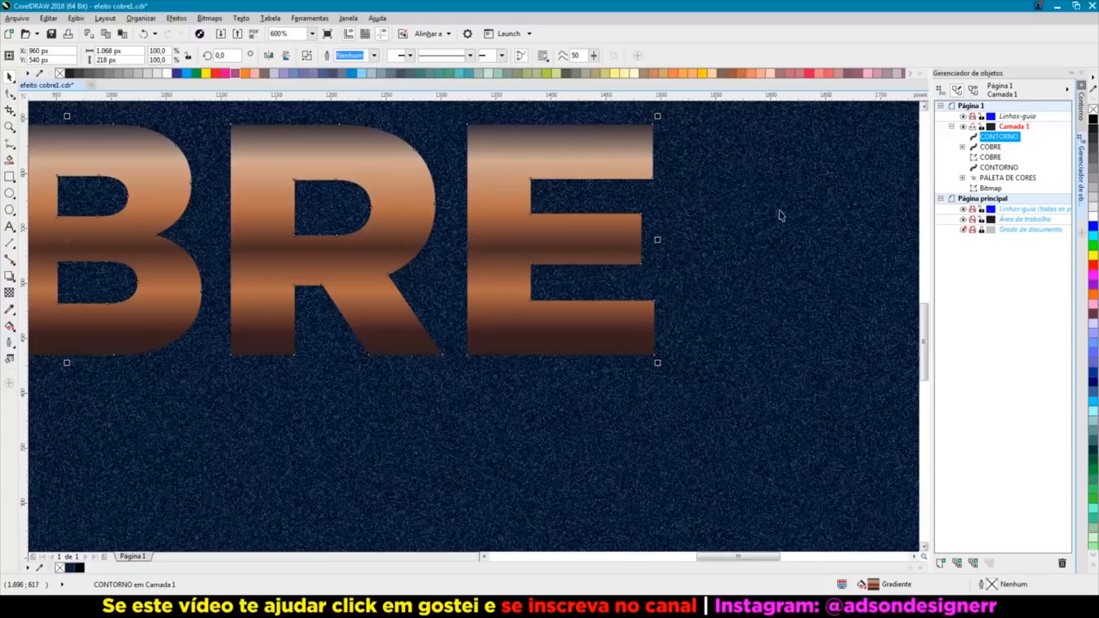
{"action": "left_click_drag", "start_coordinate": [993, 140], "coordinate": [994, 176]}
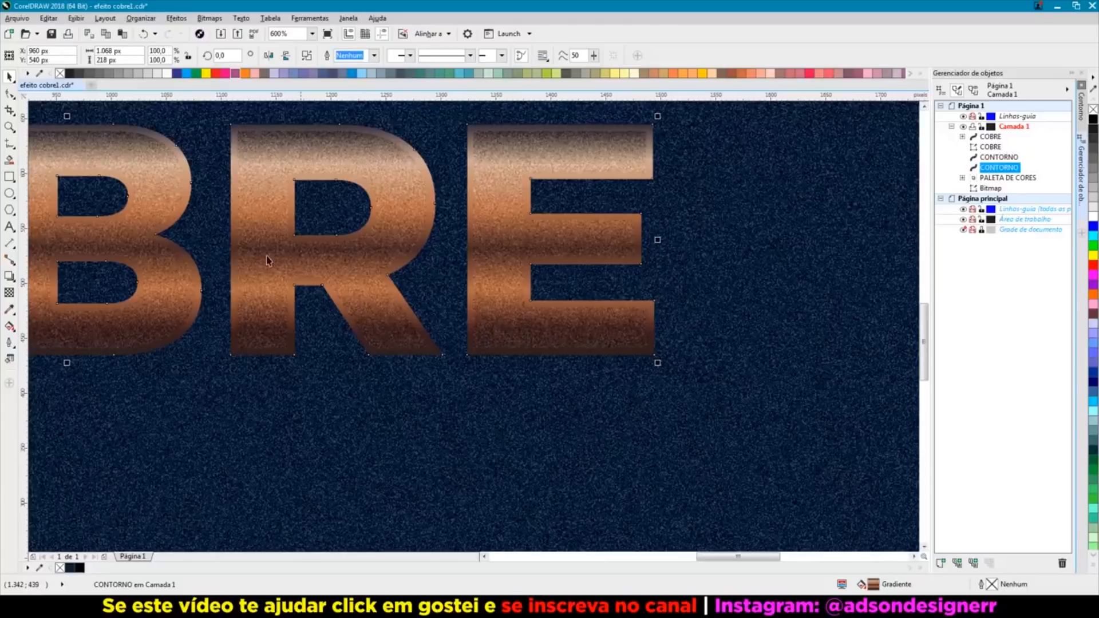
Step: Offset the lower CONTORNO copy about 13 px right and 13 px down, and fill it with black
{"action": "scroll", "coordinate": [736, 277], "scroll_direction": "down", "scroll_amount": 2}
{"action": "left_click_drag", "start_coordinate": [402, 258], "coordinate": [409, 265]}
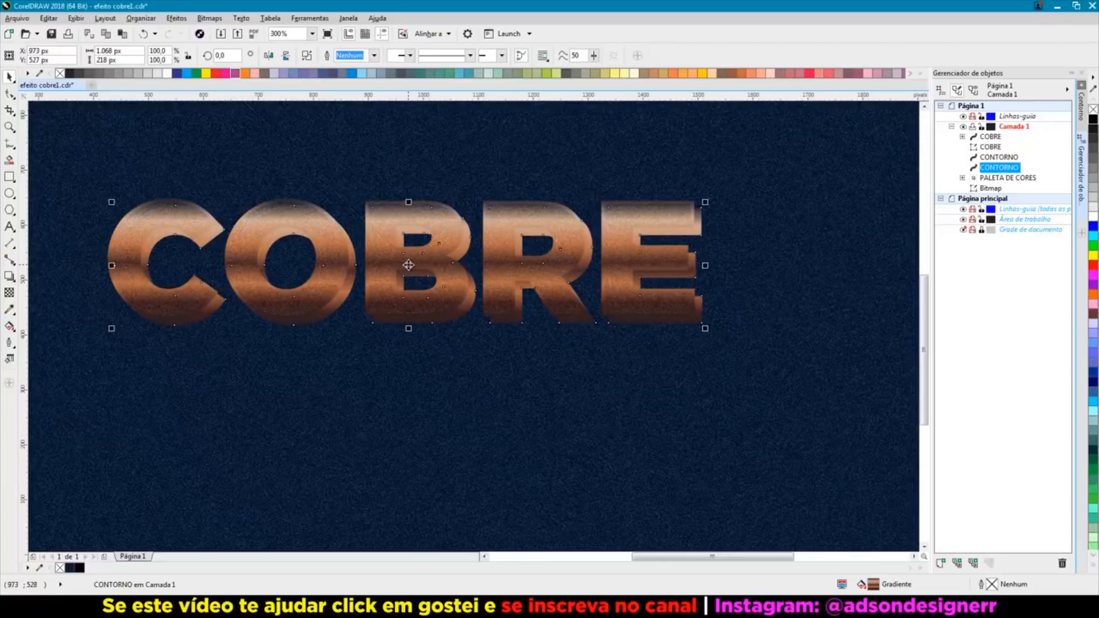
{"action": "left_click", "coordinate": [1093, 119]}
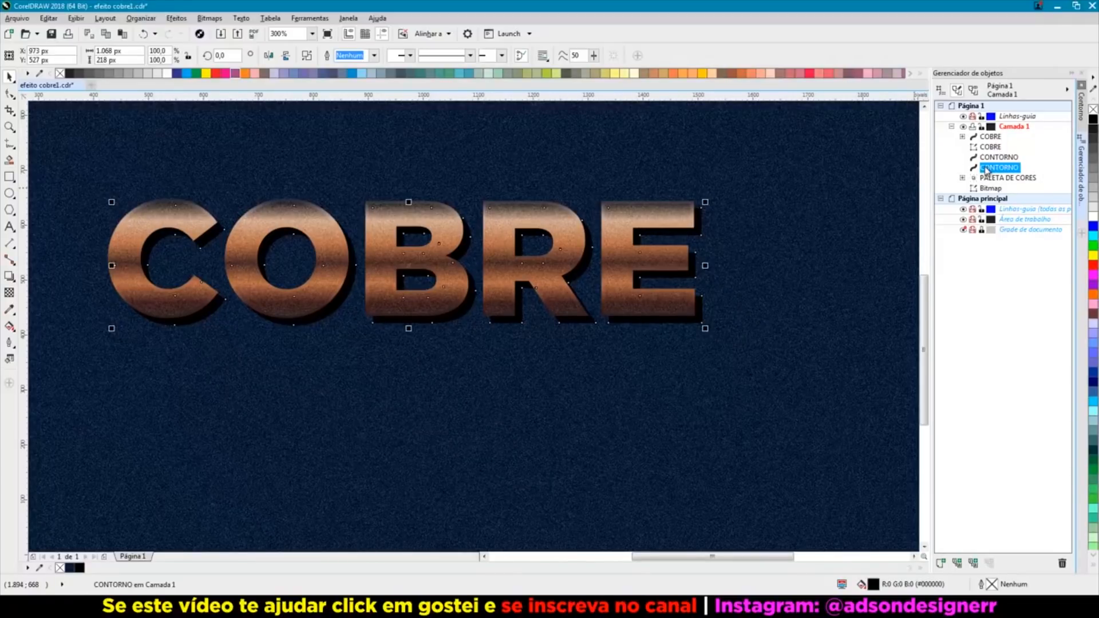
Step: Rename the black CONTORNO copy as SOMBRA
{"action": "right_click", "coordinate": [986, 170]}
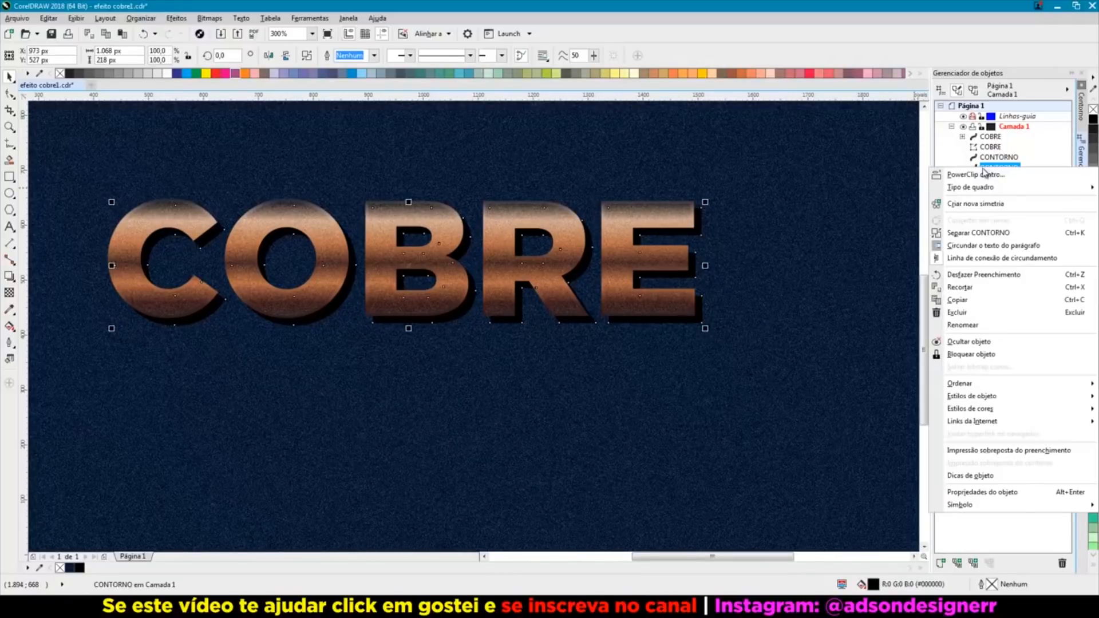
{"action": "left_click", "coordinate": [964, 322]}
{"action": "type", "text": "SOMBRA"}
{"action": "key", "text": "Return"}
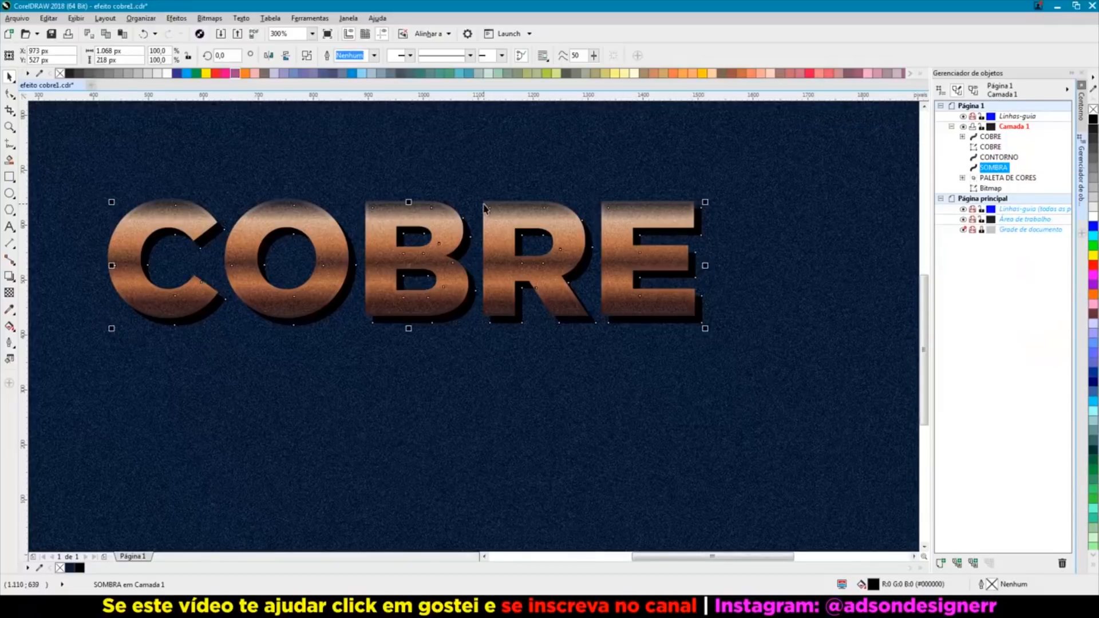
Step: Convert the SOMBRA object to a 300 dpi RGB (24-bit) bitmap with anti-aliasing and a transparent background
{"action": "left_click", "coordinate": [210, 18]}
{"action": "left_click", "coordinate": [225, 33]}
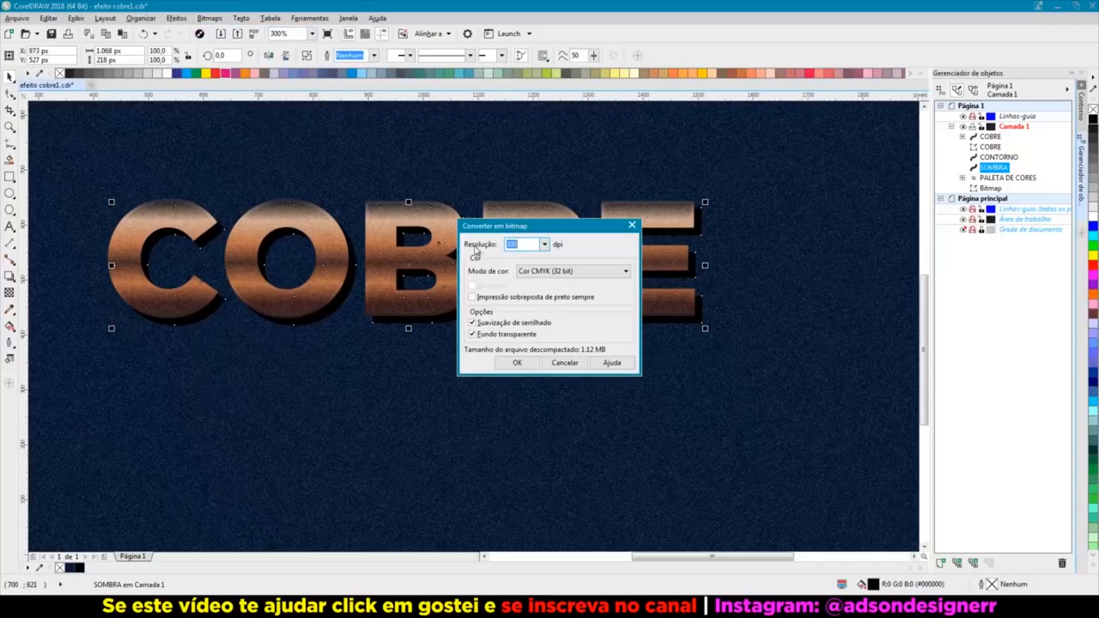
{"action": "left_click", "coordinate": [559, 272]}
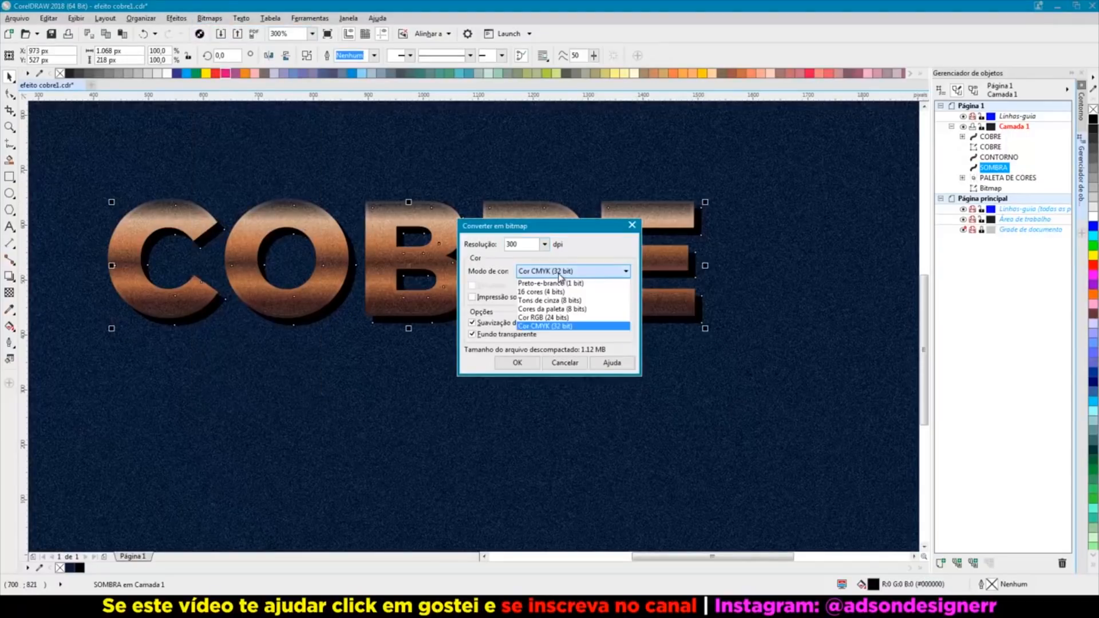
{"action": "left_click", "coordinate": [555, 318]}
{"action": "left_click", "coordinate": [534, 363]}
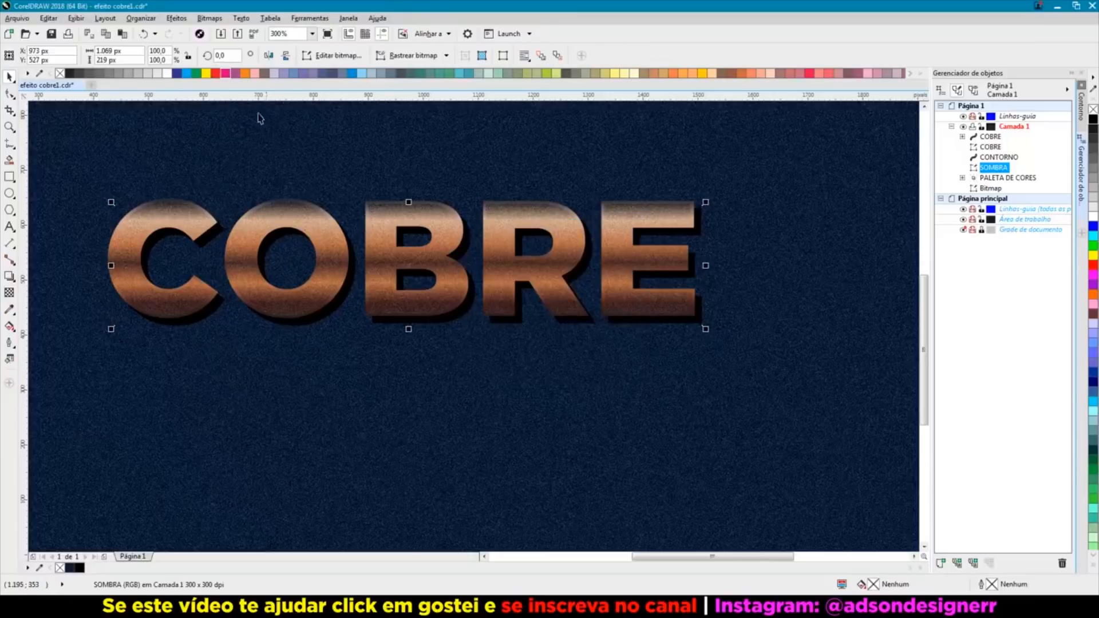
Step: Apply an 8-pixel Gaussian blur to the SOMBRA bitmap and shift it about 8 px right and 8 px down
{"action": "left_click", "coordinate": [209, 17]}
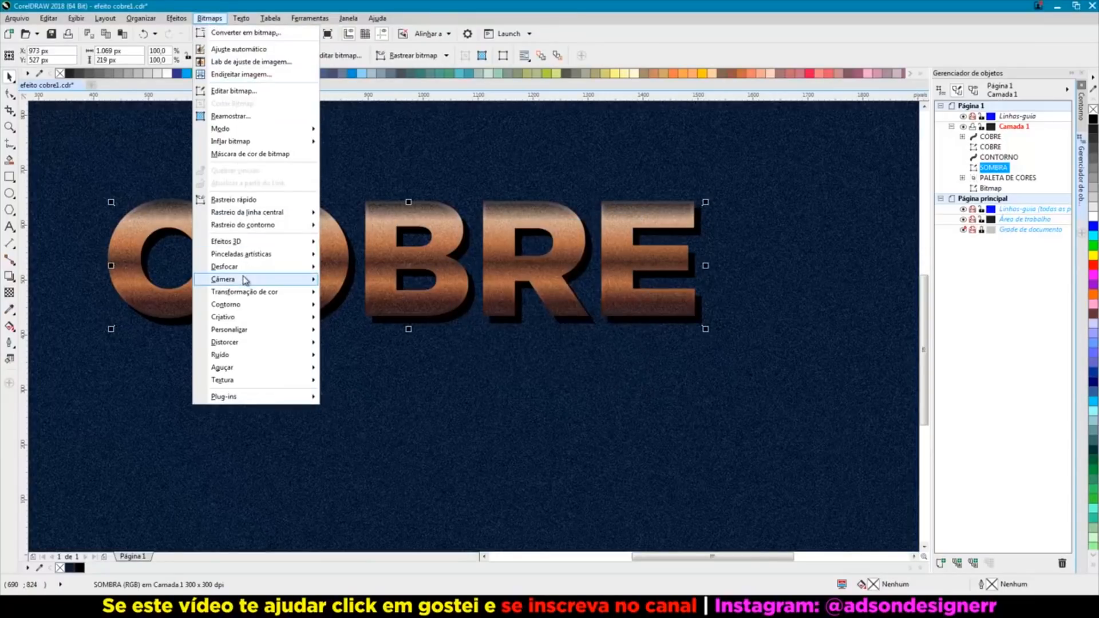
{"action": "mouse_move", "coordinate": [245, 270]}
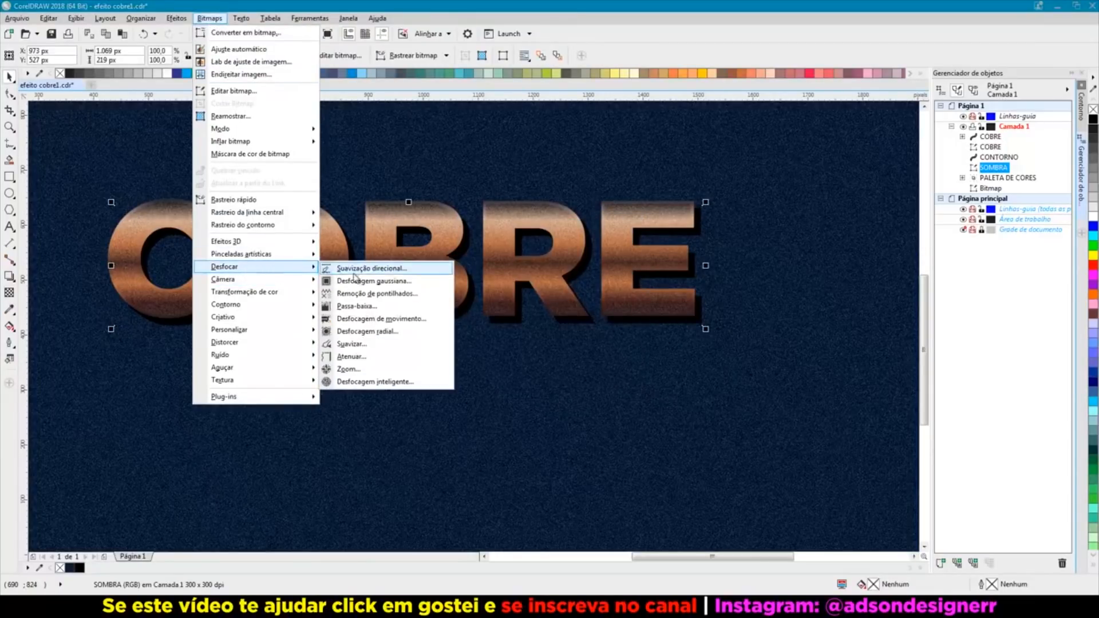
{"action": "left_click", "coordinate": [369, 282]}
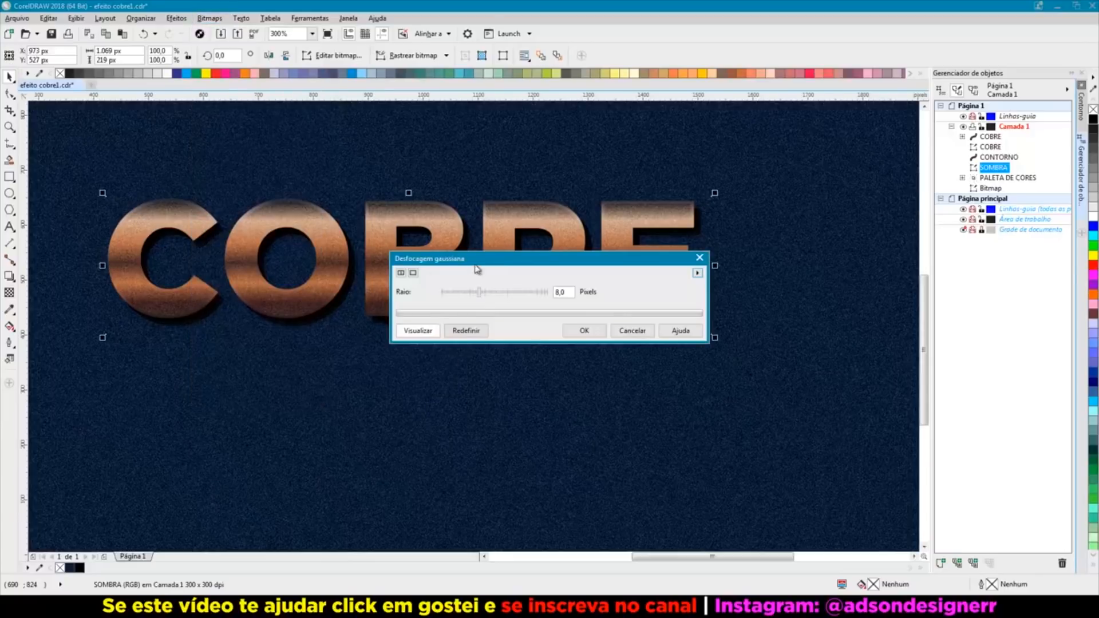
{"action": "left_click_drag", "start_coordinate": [492, 261], "coordinate": [583, 391]}
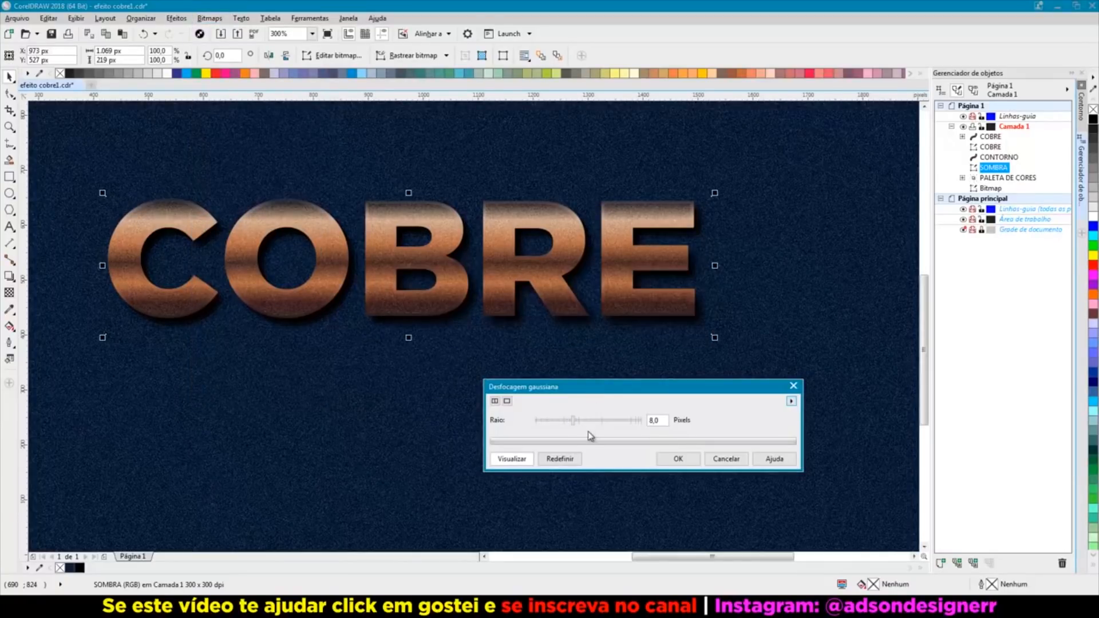
{"action": "left_click", "coordinate": [677, 460]}
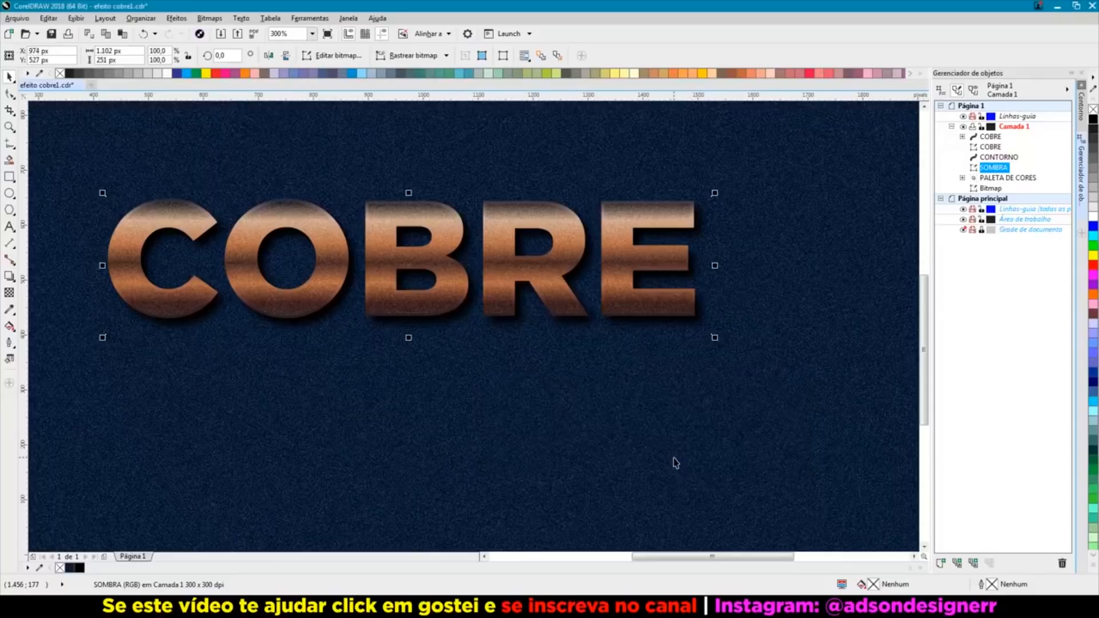
{"action": "scroll", "coordinate": [710, 330], "scroll_direction": "up", "scroll_amount": 2}
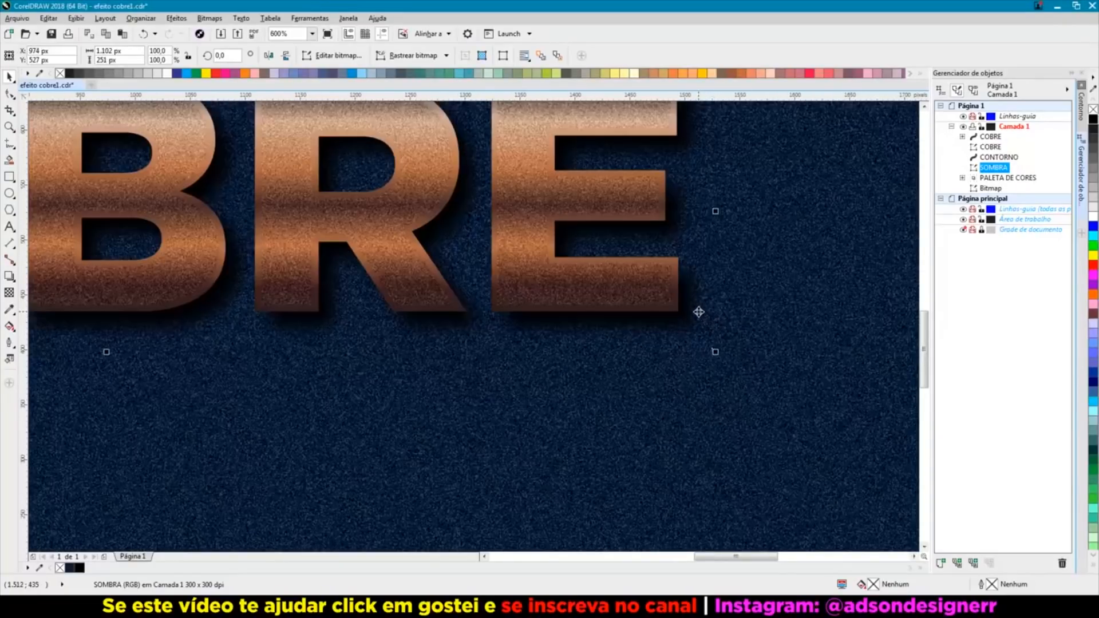
{"action": "left_click_drag", "start_coordinate": [704, 319], "coordinate": [704, 319]}
{"action": "scroll", "coordinate": [649, 316], "scroll_direction": "down", "scroll_amount": 1}
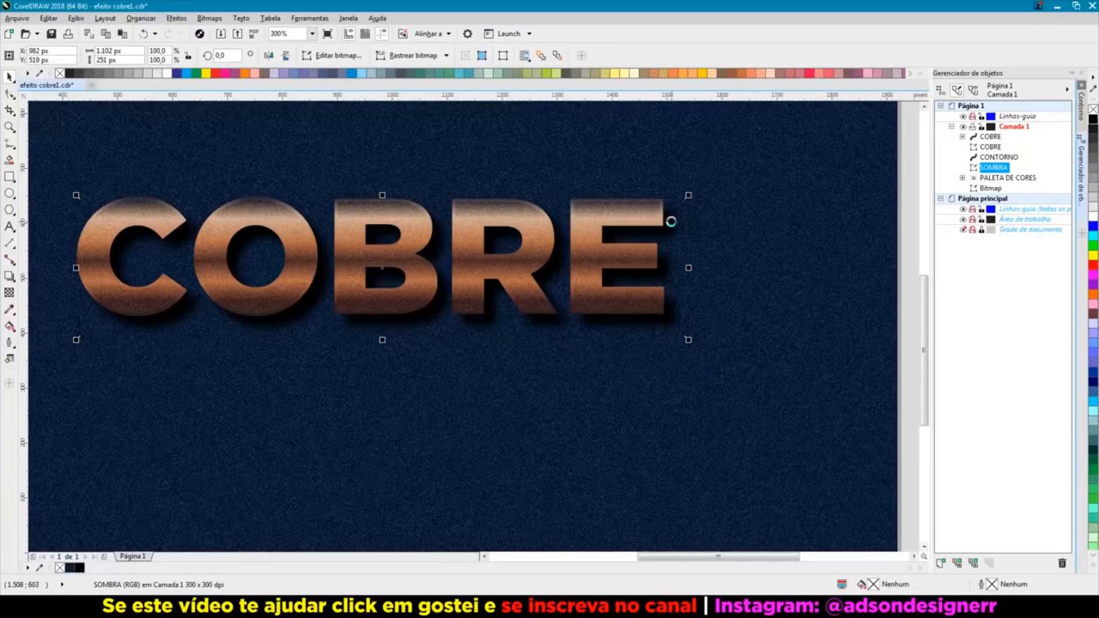
Step: Duplicate SOMBRA, order the copy directly beneath the original, and offset it about 13 px right and 14 px down
{"action": "key", "text": "ctrl+c"}
{"action": "key", "text": "ctrl+v"}
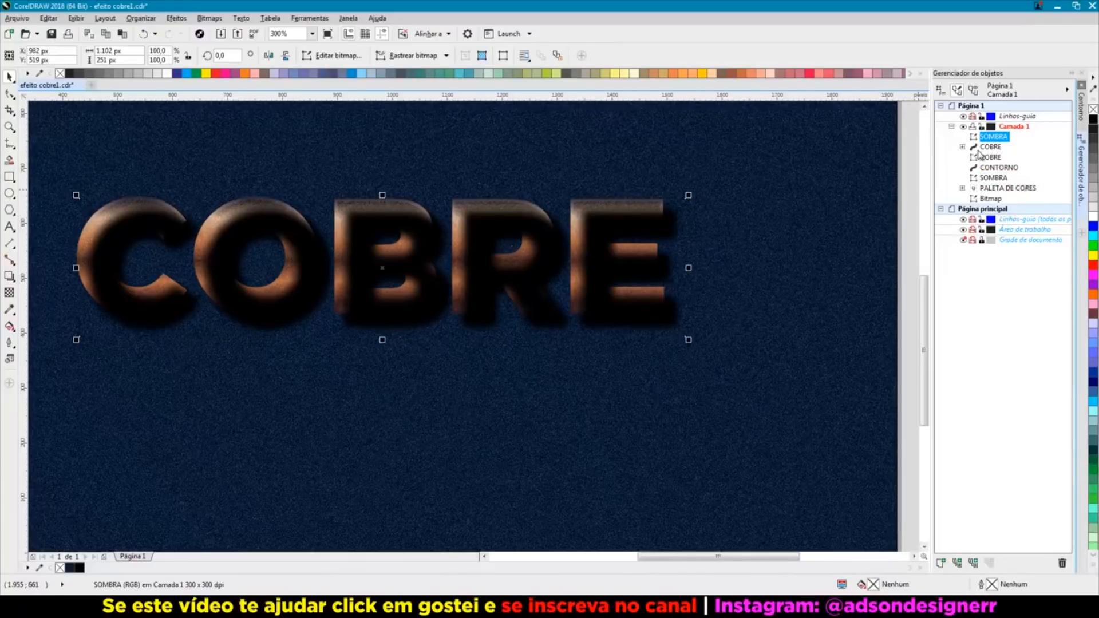
{"action": "left_click_drag", "start_coordinate": [987, 143], "coordinate": [993, 187]}
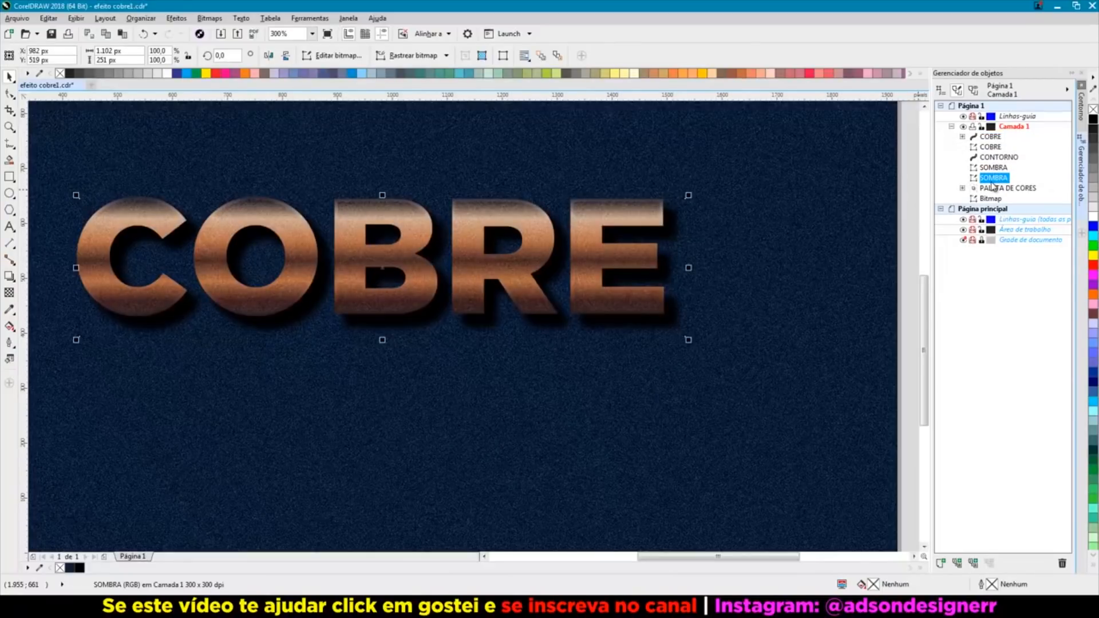
{"action": "left_click_drag", "start_coordinate": [384, 268], "coordinate": [393, 280]}
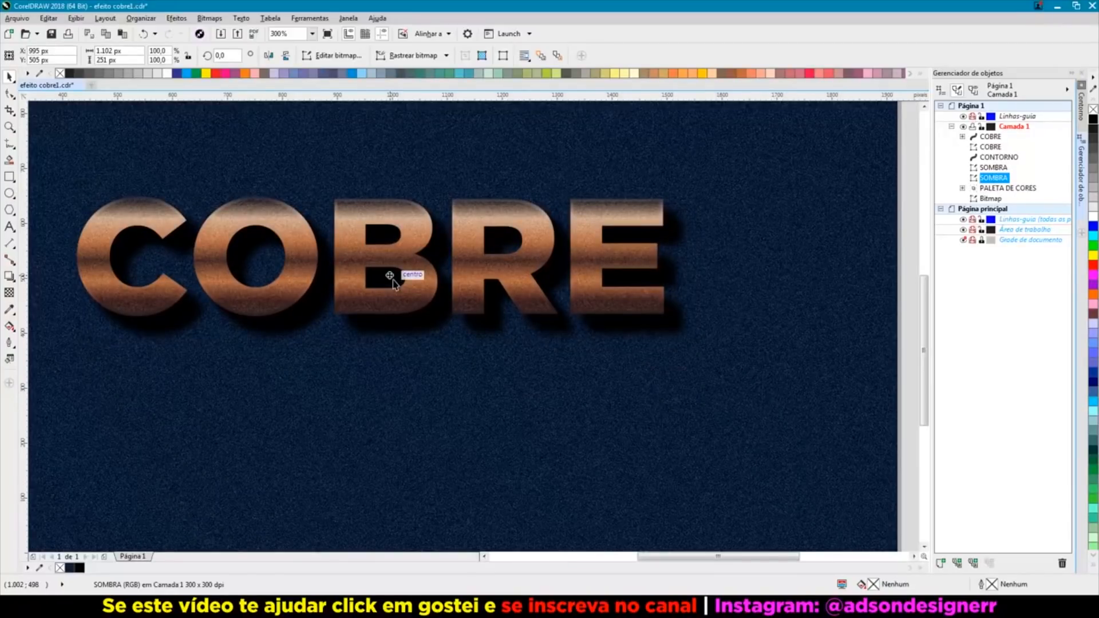
Step: Apply a motion blur to the lower SOMBRA copy with distance 179 pixels, direction 151, ignoring pixels outside the image
{"action": "left_click", "coordinate": [209, 18]}
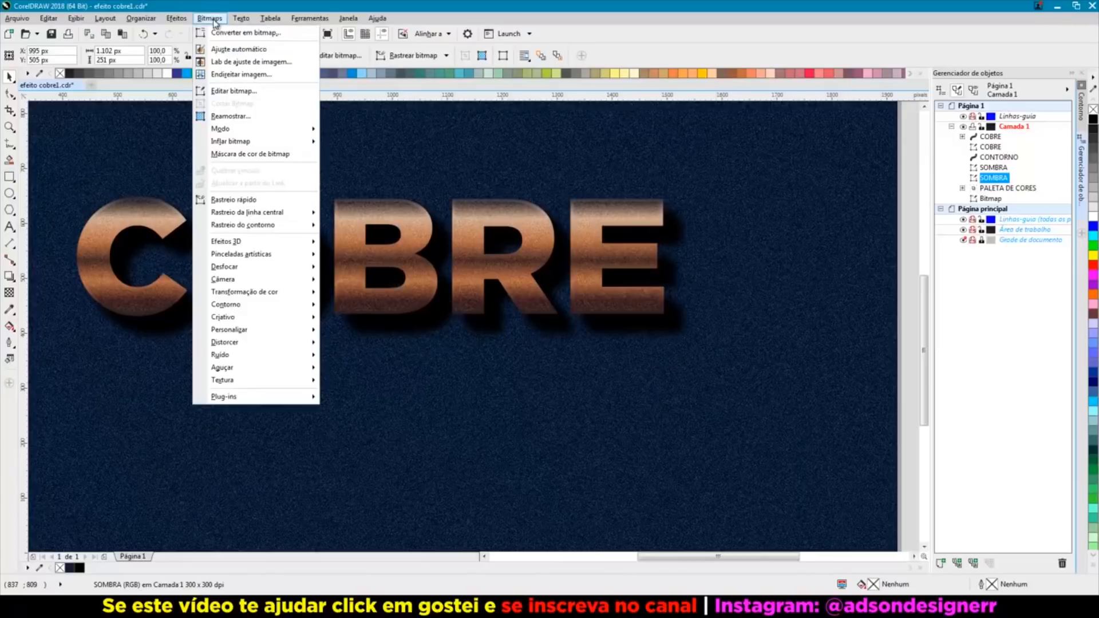
{"action": "mouse_move", "coordinate": [253, 271]}
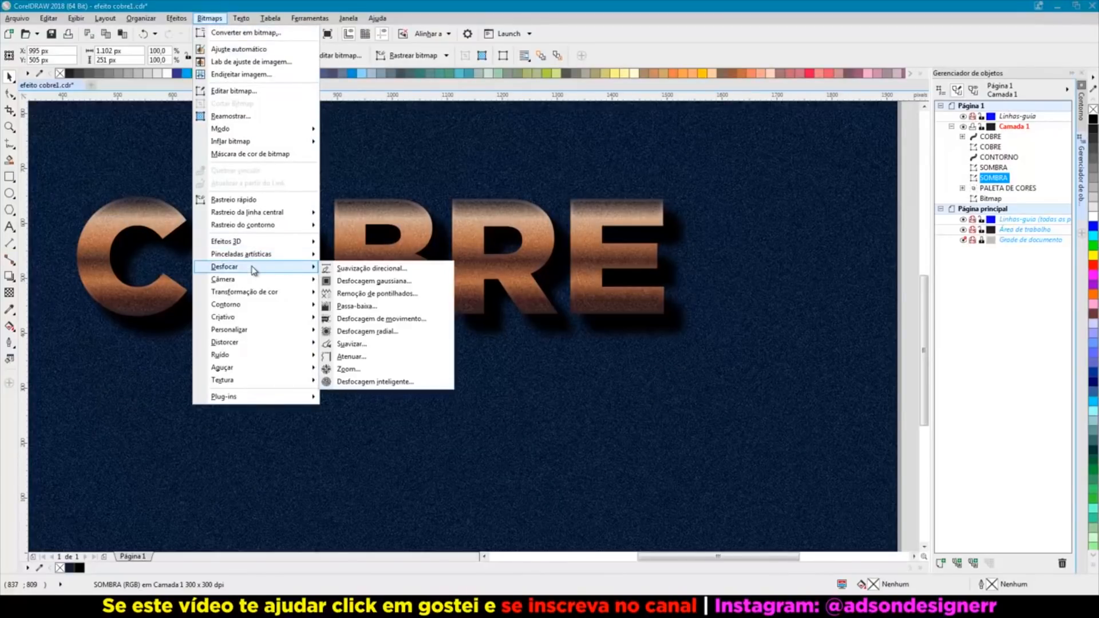
{"action": "left_click", "coordinate": [407, 319]}
{"action": "left_click_drag", "start_coordinate": [507, 239], "coordinate": [539, 388]}
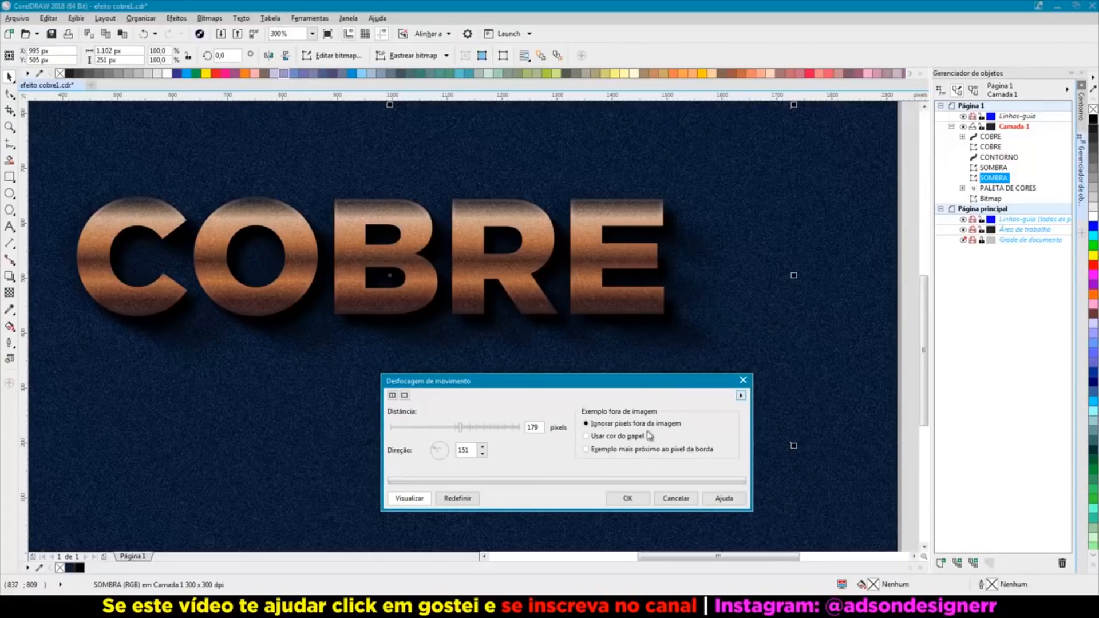
{"action": "left_click", "coordinate": [640, 500]}
{"action": "scroll", "coordinate": [552, 295], "scroll_direction": "down", "scroll_amount": 2}
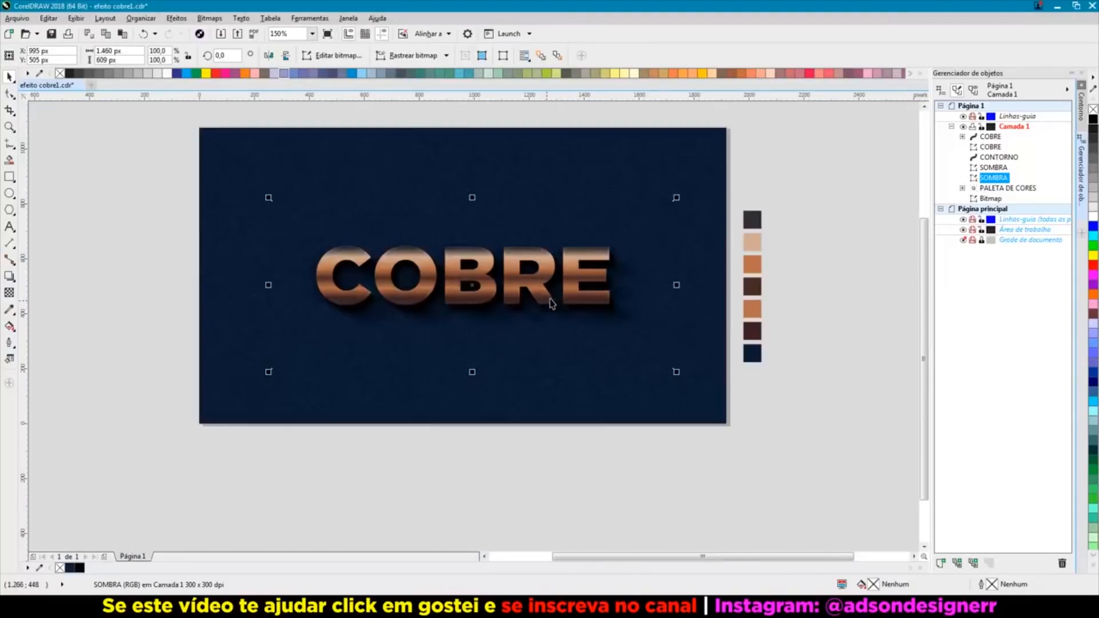
{"action": "scroll", "coordinate": [554, 289], "scroll_direction": "up", "scroll_amount": 2}
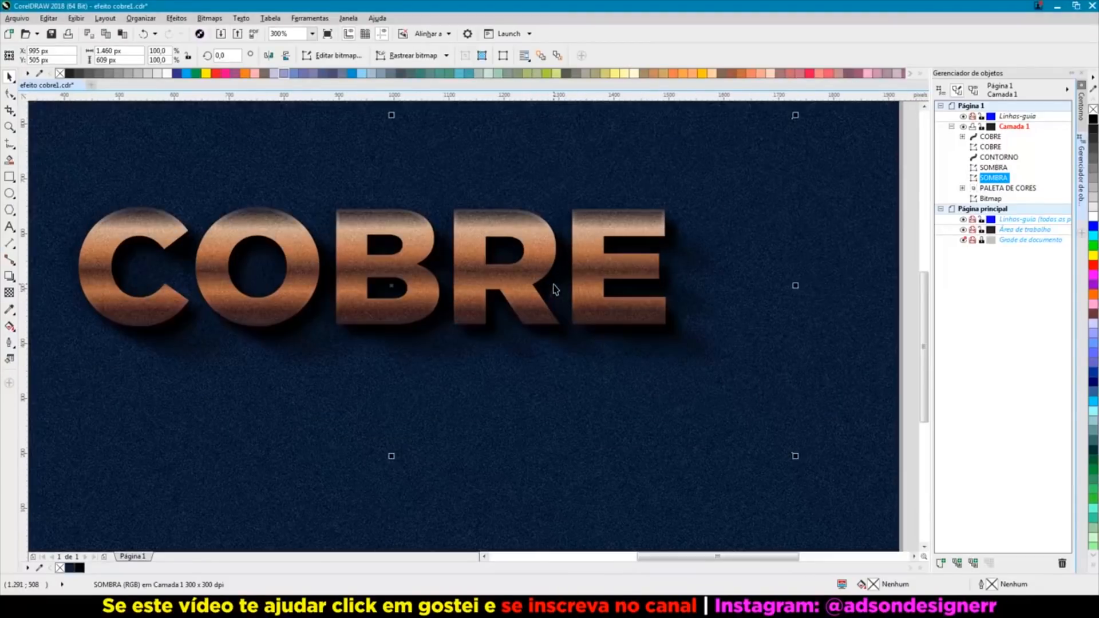
Step: Duplicate the motion-blurred SOMBRA in place and order the copy beneath the other two shadows
{"action": "key", "text": "shift+Page_Up"}
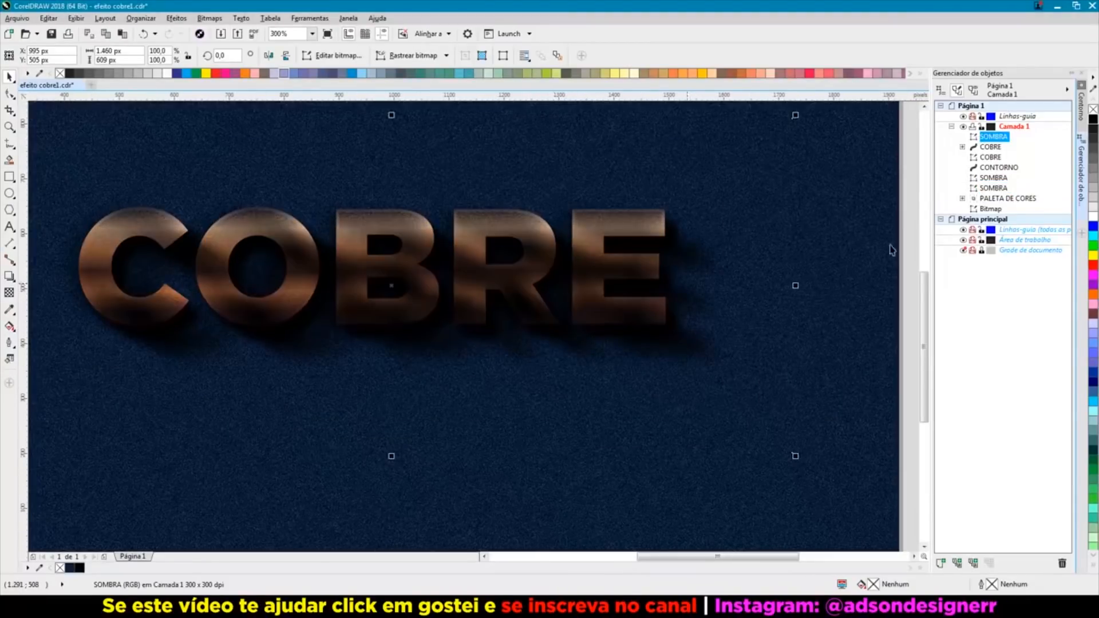
{"action": "left_click_drag", "start_coordinate": [991, 141], "coordinate": [1002, 196]}
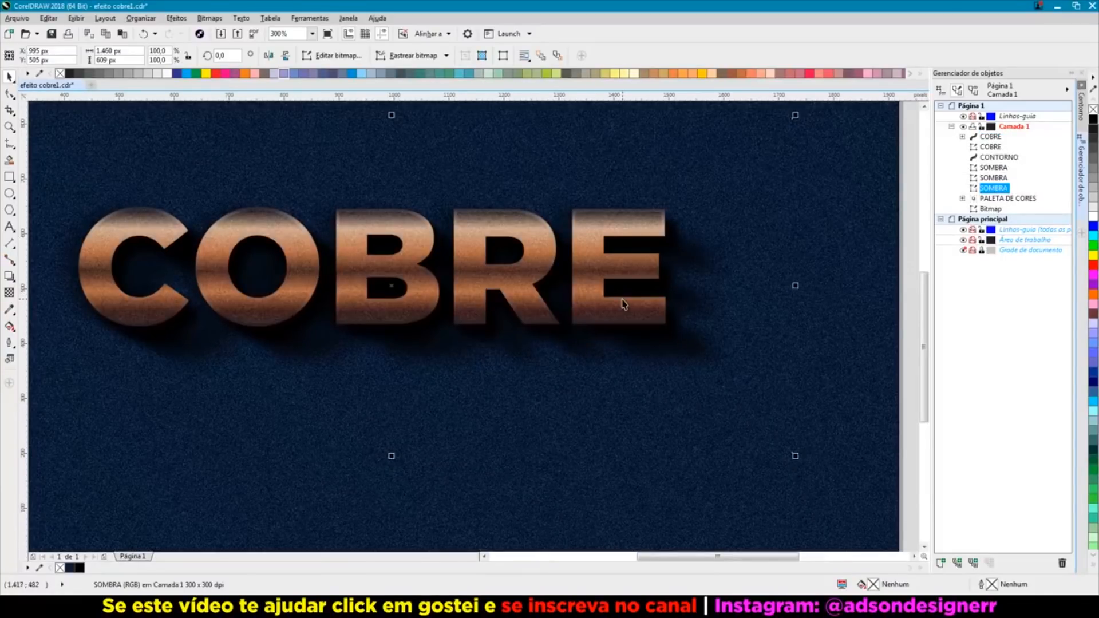
{"action": "scroll", "coordinate": [622, 299], "scroll_direction": "down", "scroll_amount": 1}
{"action": "left_click", "coordinate": [211, 258]}
{"action": "scroll", "coordinate": [645, 300], "scroll_direction": "up", "scroll_amount": 1}
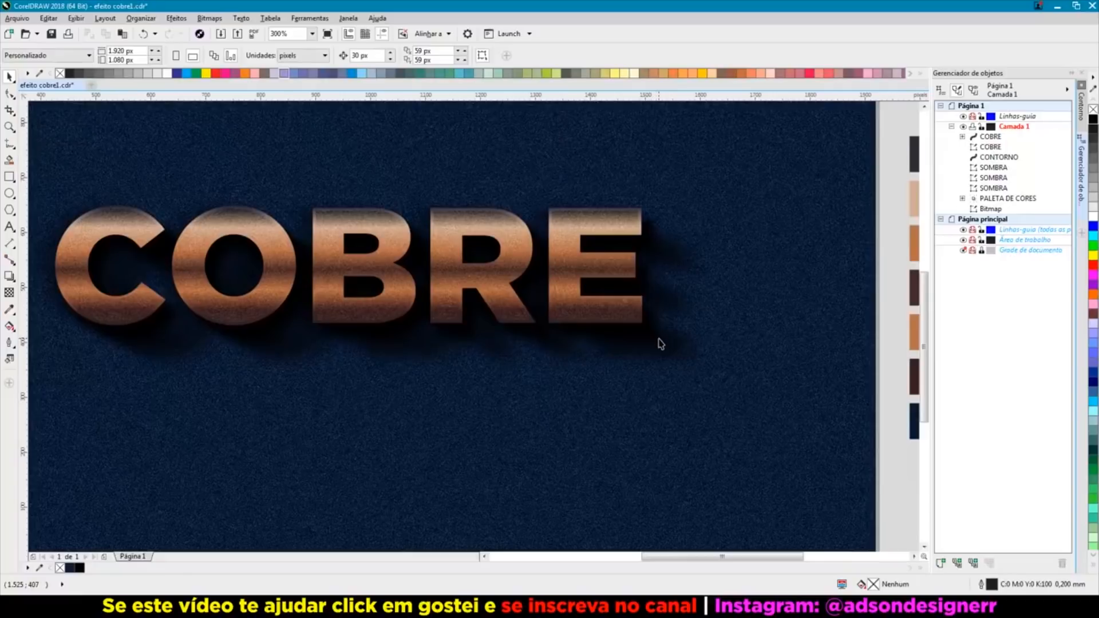
{"action": "scroll", "coordinate": [660, 343], "scroll_direction": "down", "scroll_amount": 1}
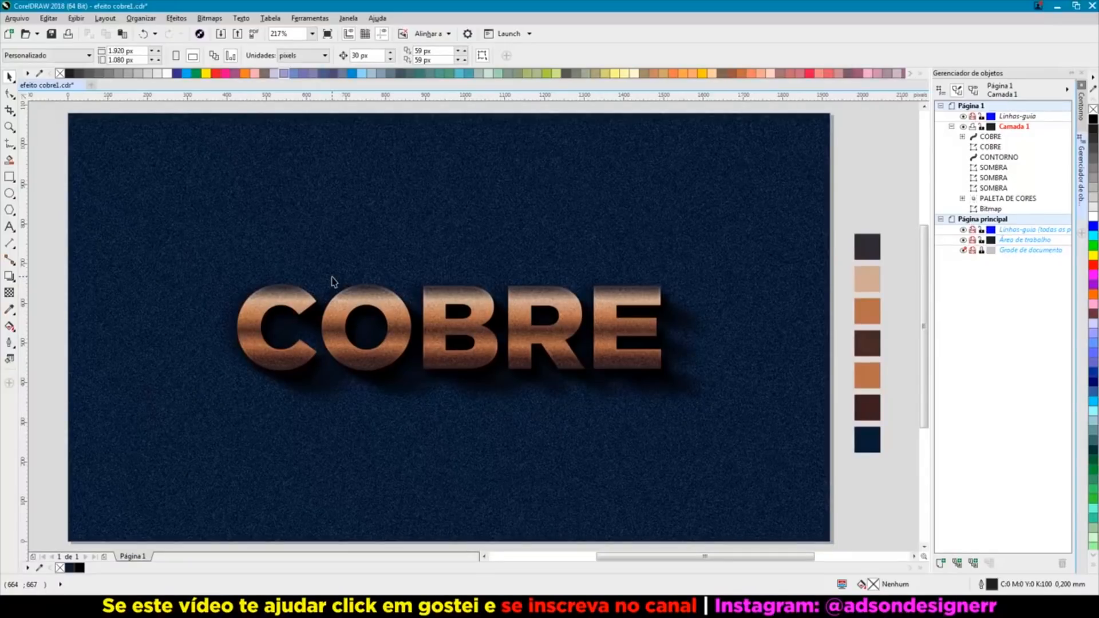
Step: Group the COBRE text, contour and shadow objects and center the group on the page
{"action": "left_click_drag", "start_coordinate": [48, 194], "coordinate": [807, 486]}
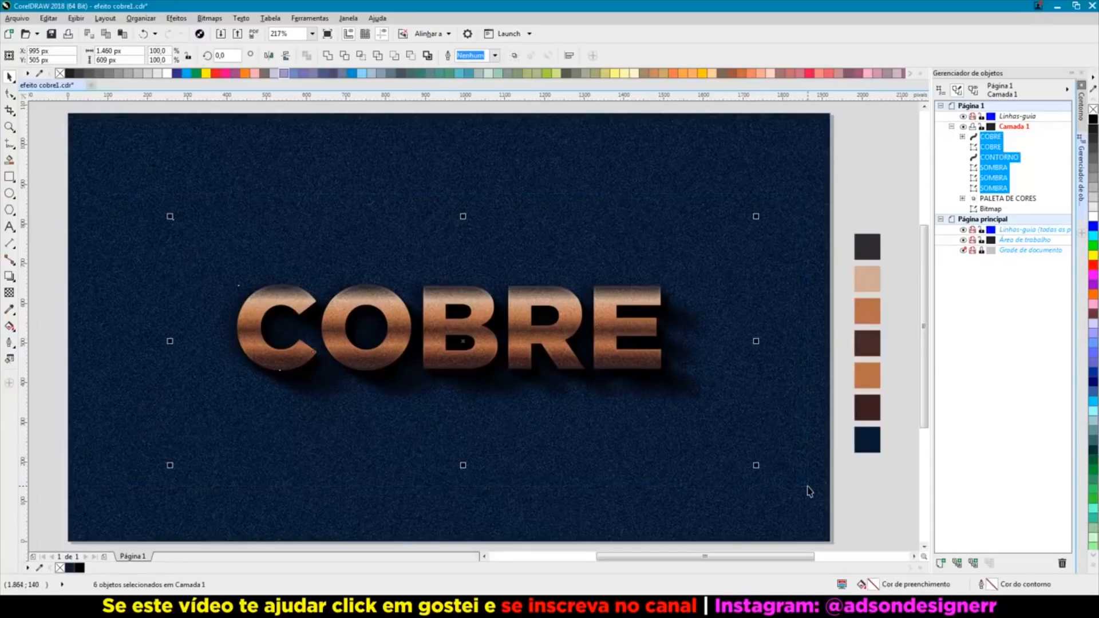
{"action": "key", "text": "ctrl+g"}
{"action": "key", "text": "p"}
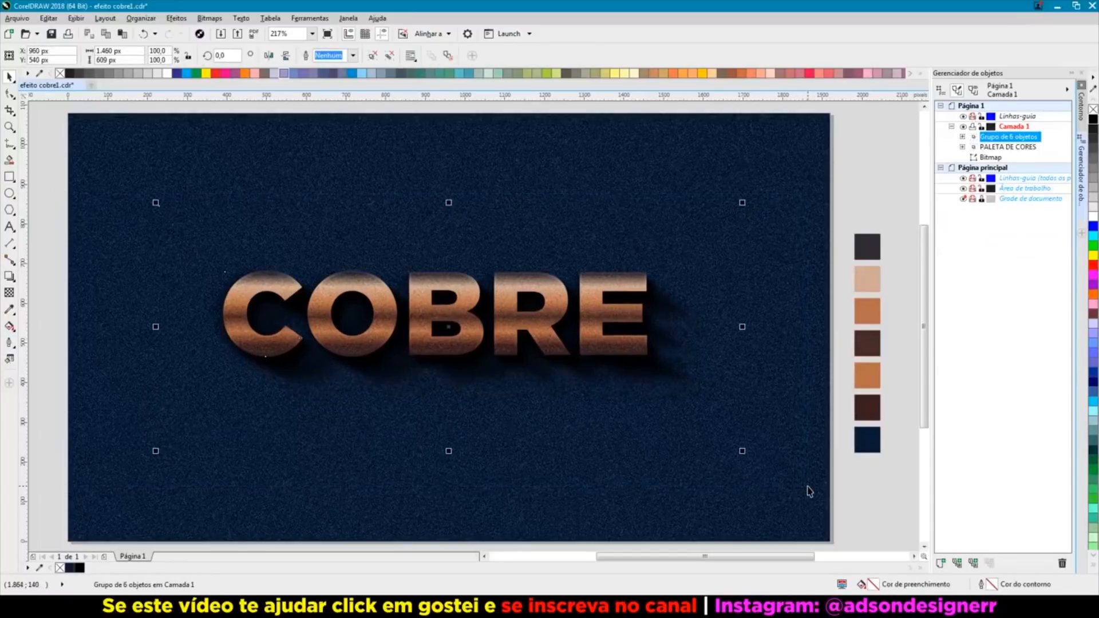
{"action": "left_click", "coordinate": [58, 263]}
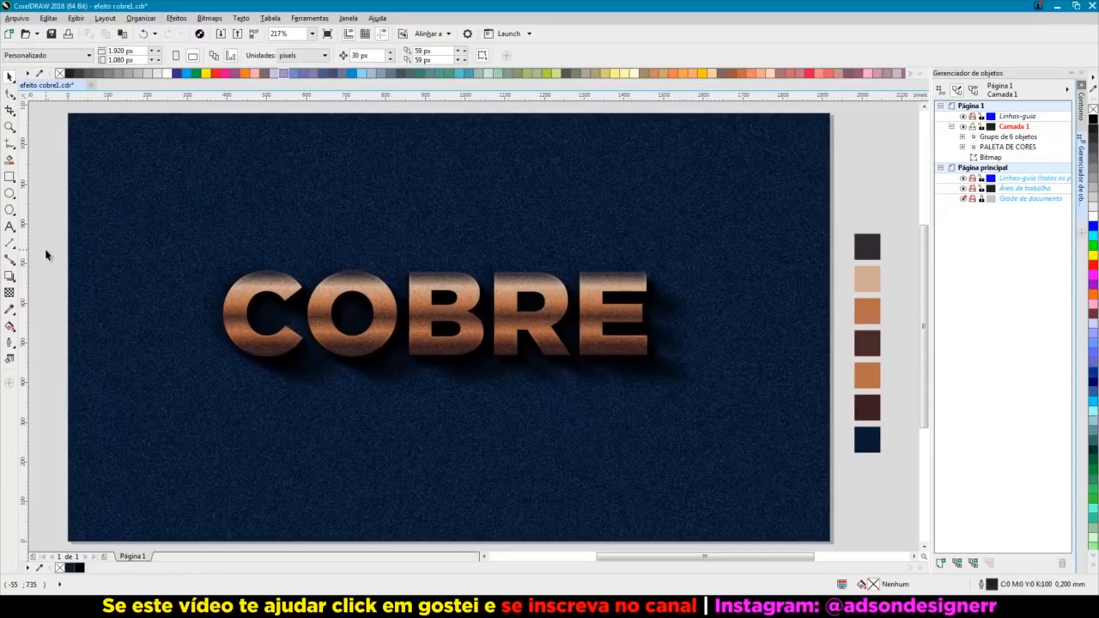
Step: Draw a 12-pointed star about 367 px wide over the left part of the page
{"action": "left_click", "coordinate": [6, 212]}
{"action": "left_click", "coordinate": [60, 222]}
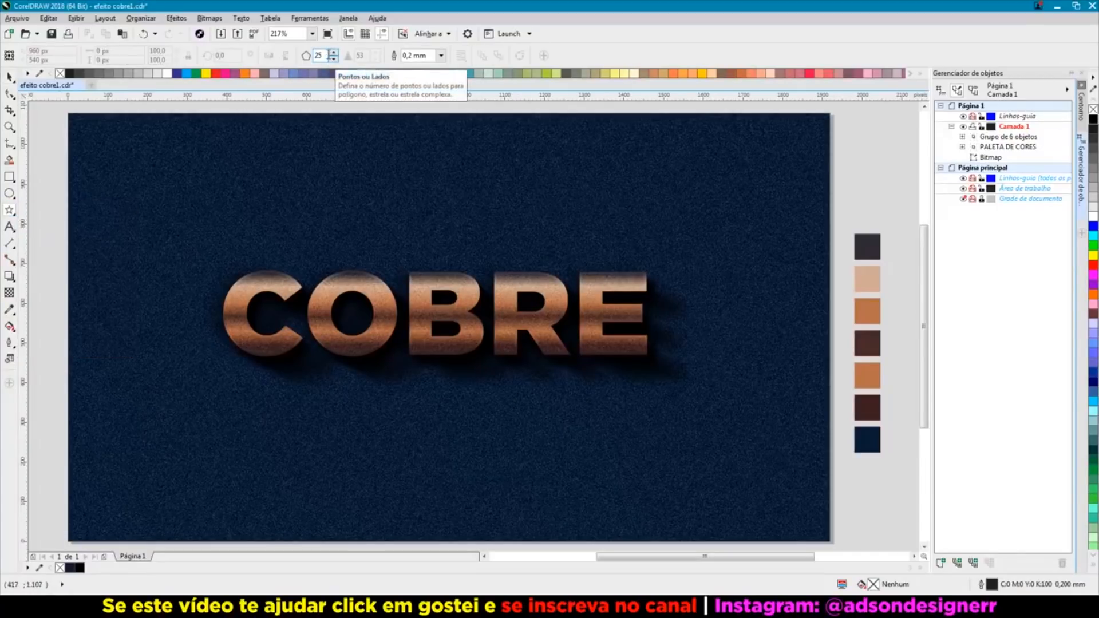
{"action": "double_click", "coordinate": [322, 55]}
{"action": "type", "text": "12"}
{"action": "key", "text": "Return"}
{"action": "left_click_drag", "start_coordinate": [160, 234], "coordinate": [256, 380]}
Step: Move the star above the letter R and fill it with white, without an outline
{"action": "key", "text": "space"}
{"action": "left_click_drag", "start_coordinate": [241, 300], "coordinate": [552, 209]}
{"action": "left_click", "coordinate": [169, 74]}
Step: Reshape the star's inner nodes outward to a sharpness of 37
{"action": "key", "text": "F10"}
{"action": "left_click_drag", "start_coordinate": [545, 176], "coordinate": [540, 163]}
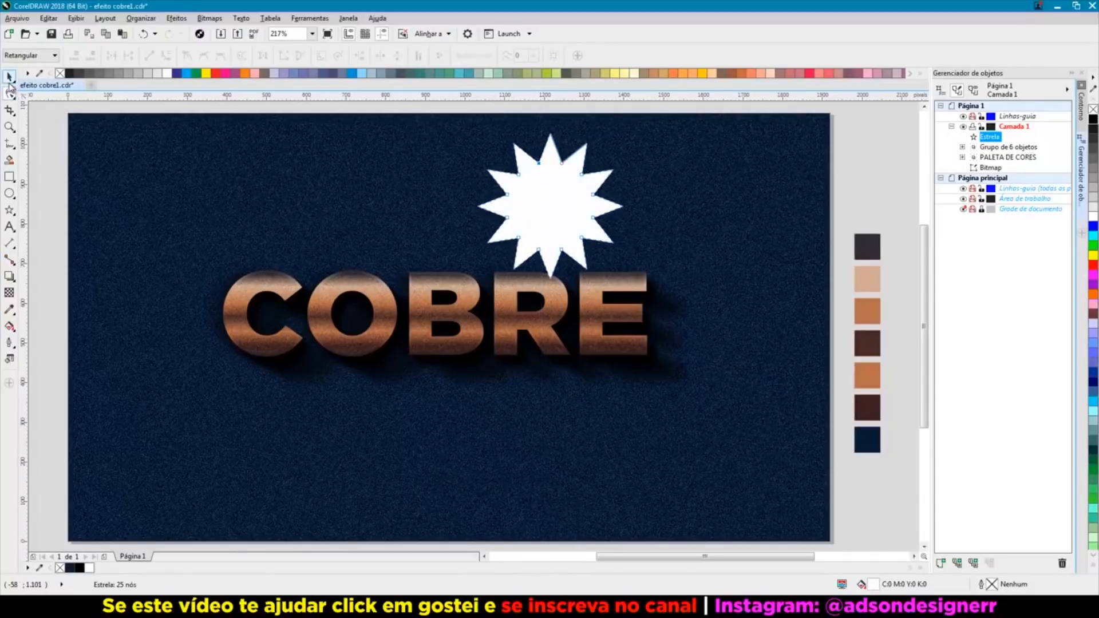
{"action": "left_click", "coordinate": [9, 78]}
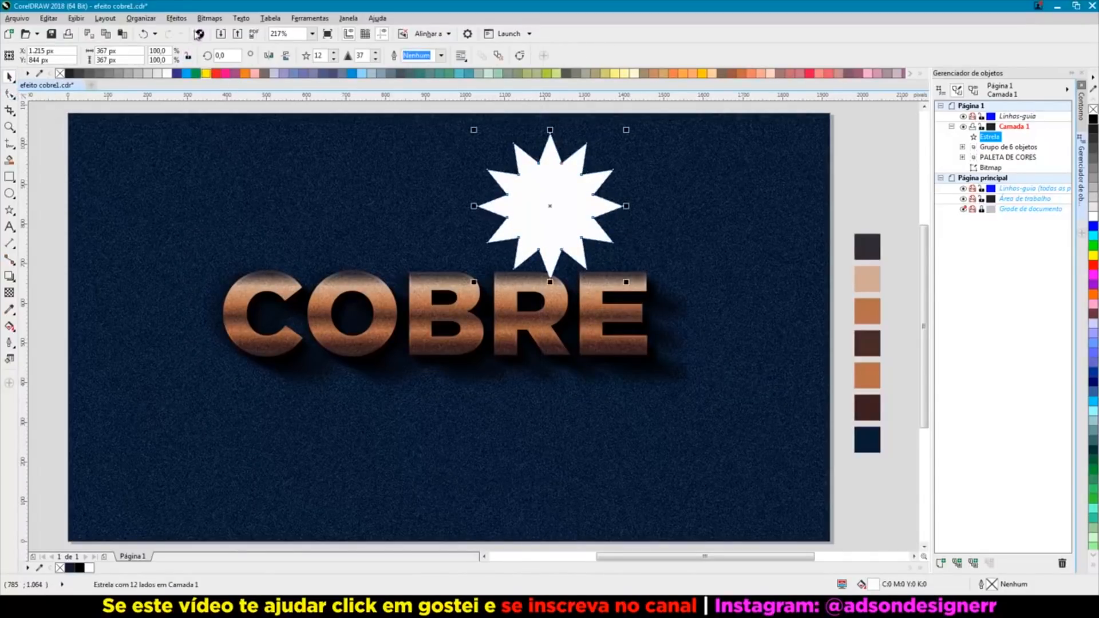
Step: Convert the white star to a 300 dpi RGB (24-bit) bitmap with anti-aliasing and a transparent background
{"action": "left_click", "coordinate": [202, 20]}
{"action": "left_click", "coordinate": [219, 34]}
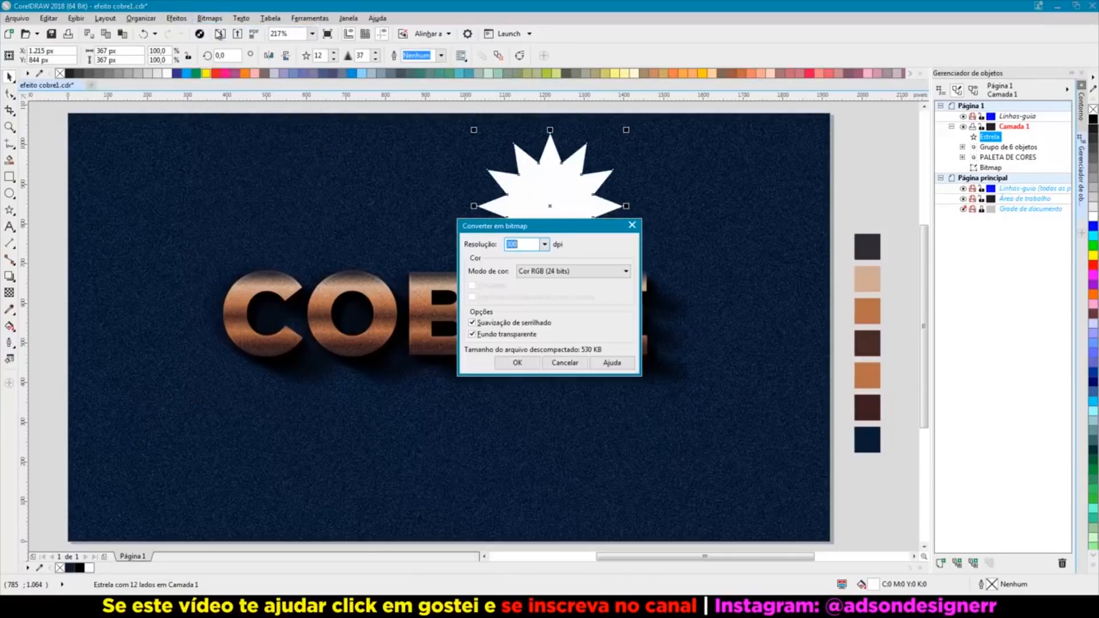
{"action": "key", "text": "Return"}
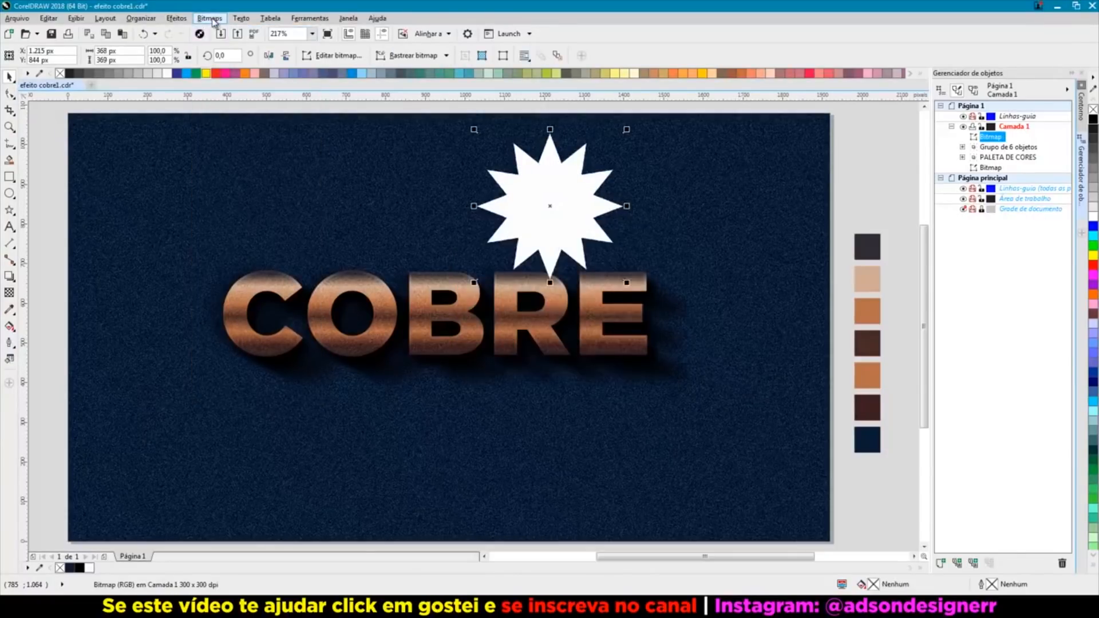
Step: Apply a Gaussian blur with a radius over 50 pixels to the star bitmap, dissolving its points into a soft round glow
{"action": "left_click", "coordinate": [210, 18]}
{"action": "mouse_move", "coordinate": [289, 267]}
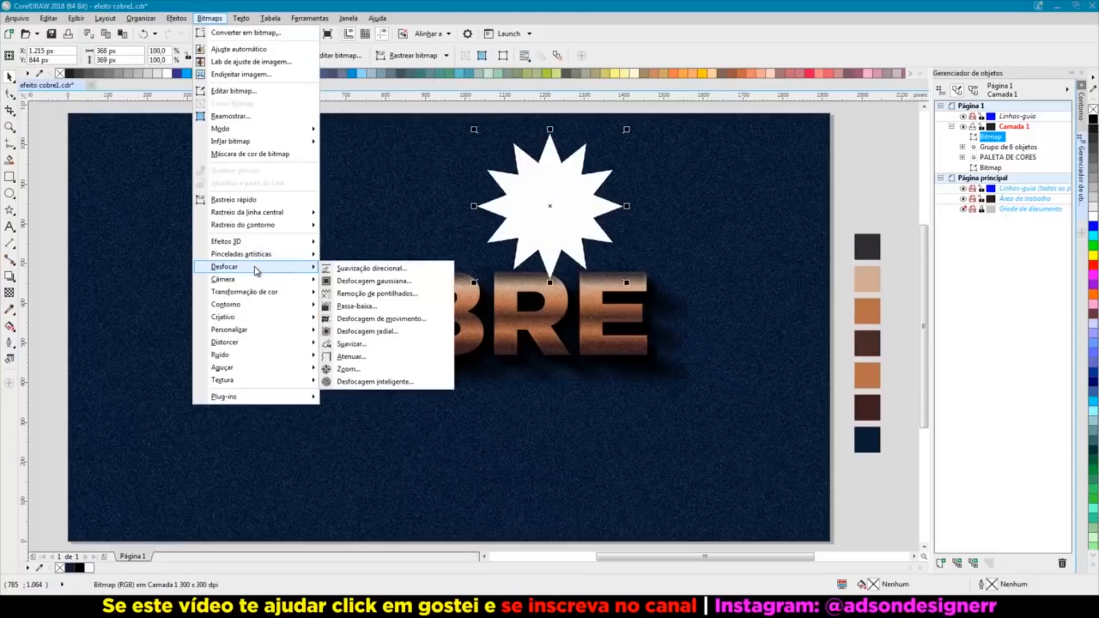
{"action": "left_click", "coordinate": [375, 281]}
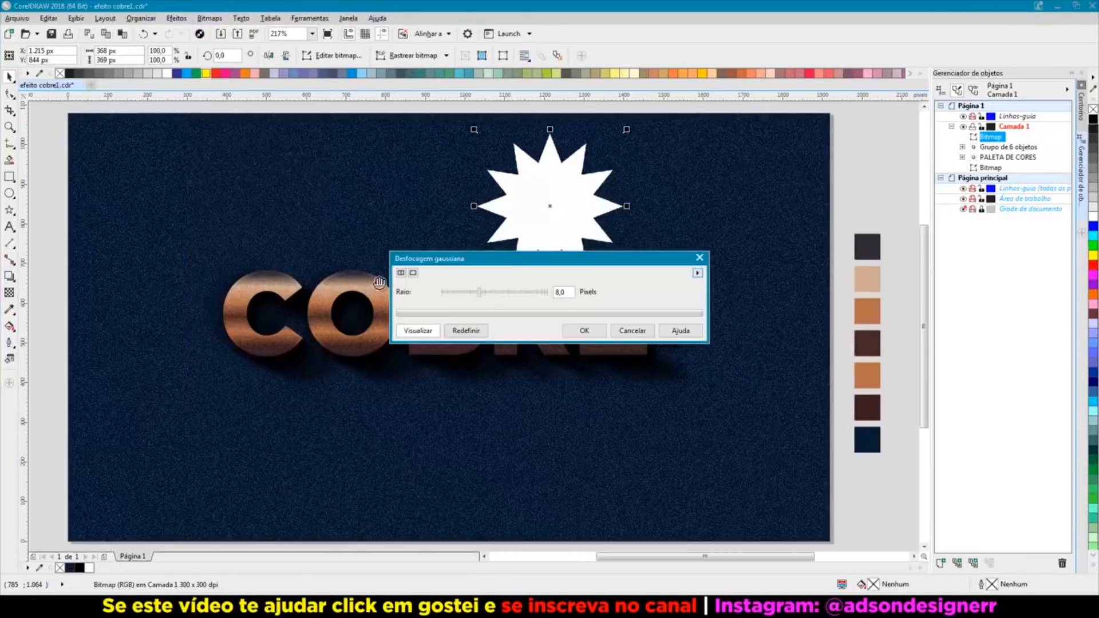
{"action": "left_click_drag", "start_coordinate": [532, 264], "coordinate": [569, 311]}
{"action": "left_click", "coordinate": [548, 340]}
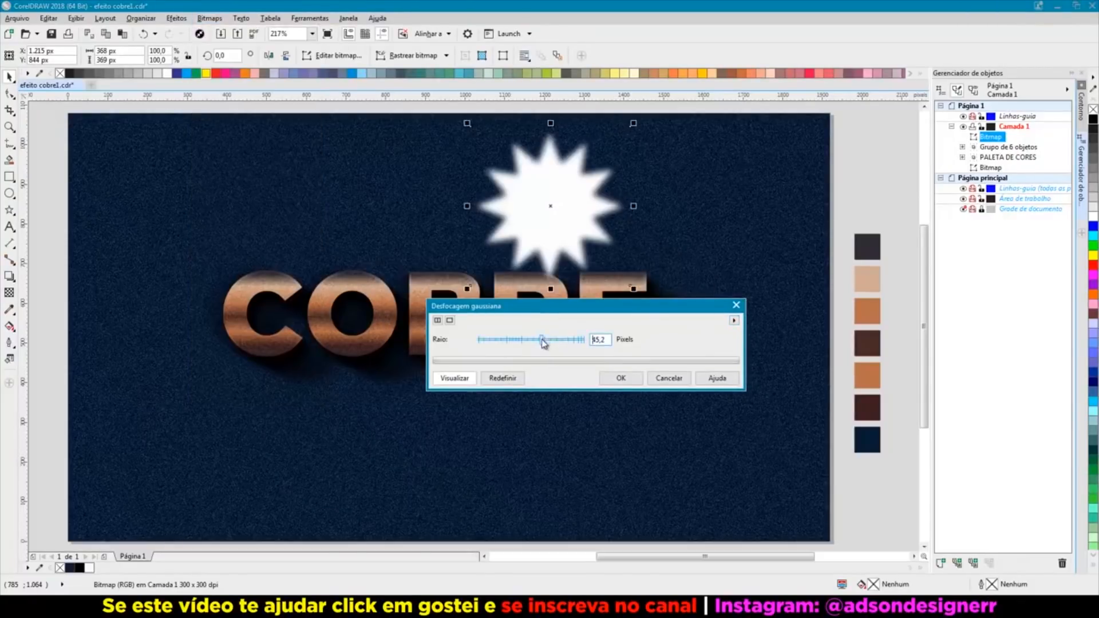
{"action": "left_click_drag", "start_coordinate": [545, 339], "coordinate": [535, 339]}
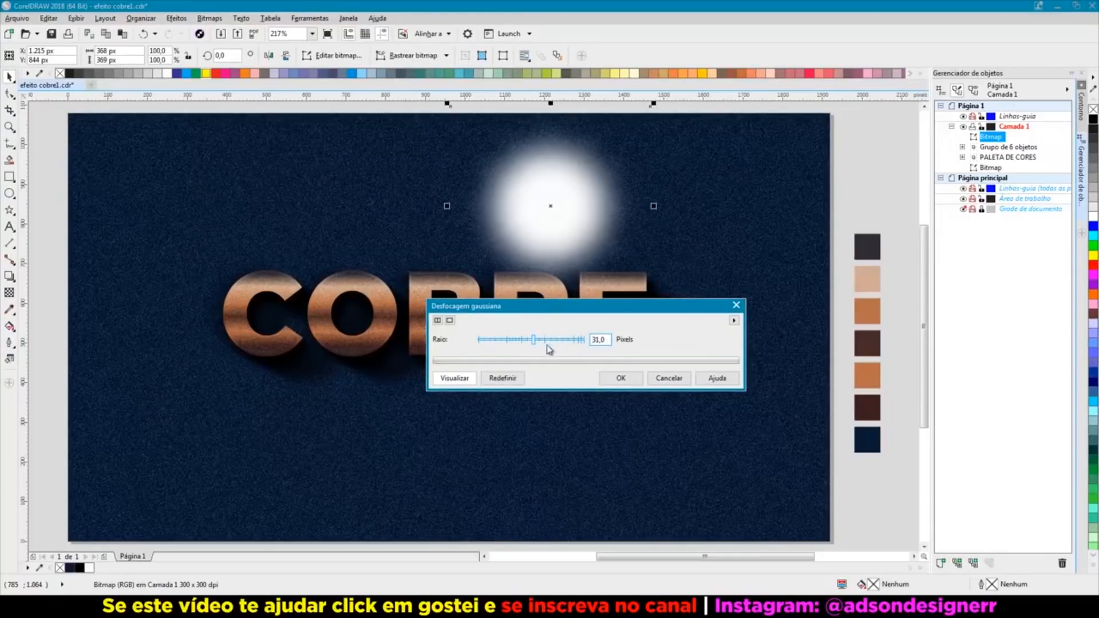
{"action": "left_click", "coordinate": [548, 340]}
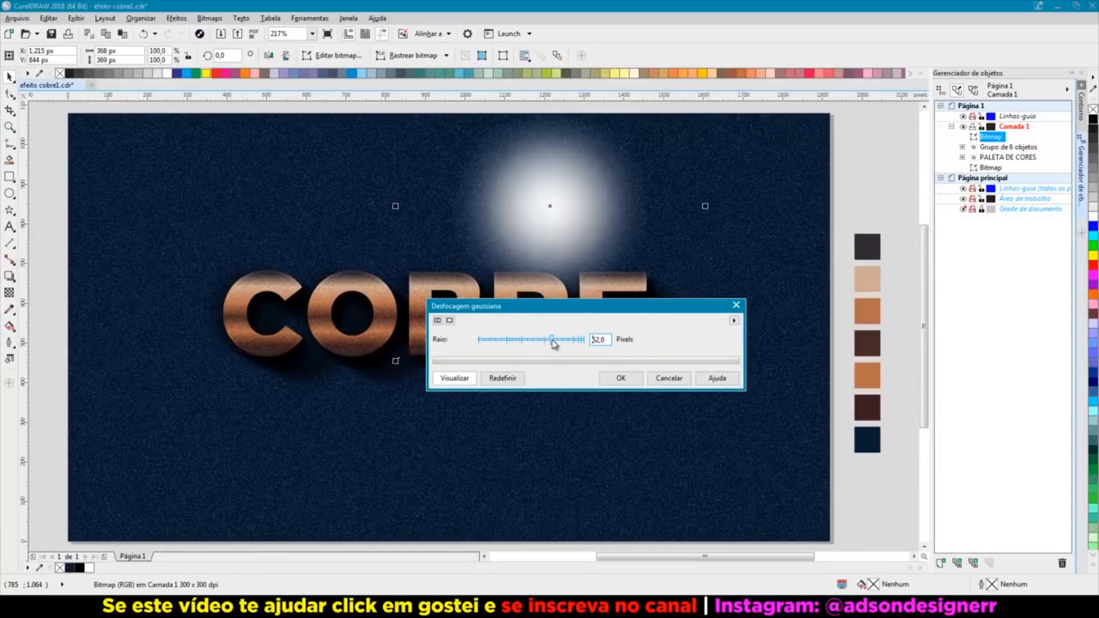
{"action": "left_click", "coordinate": [617, 378]}
Step: Scale the white glow down to about 210 px and place it on the upper-right corner of the letter E
{"action": "left_click_drag", "start_coordinate": [705, 361], "coordinate": [568, 223]}
{"action": "left_click_drag", "start_coordinate": [549, 150], "coordinate": [614, 280]}
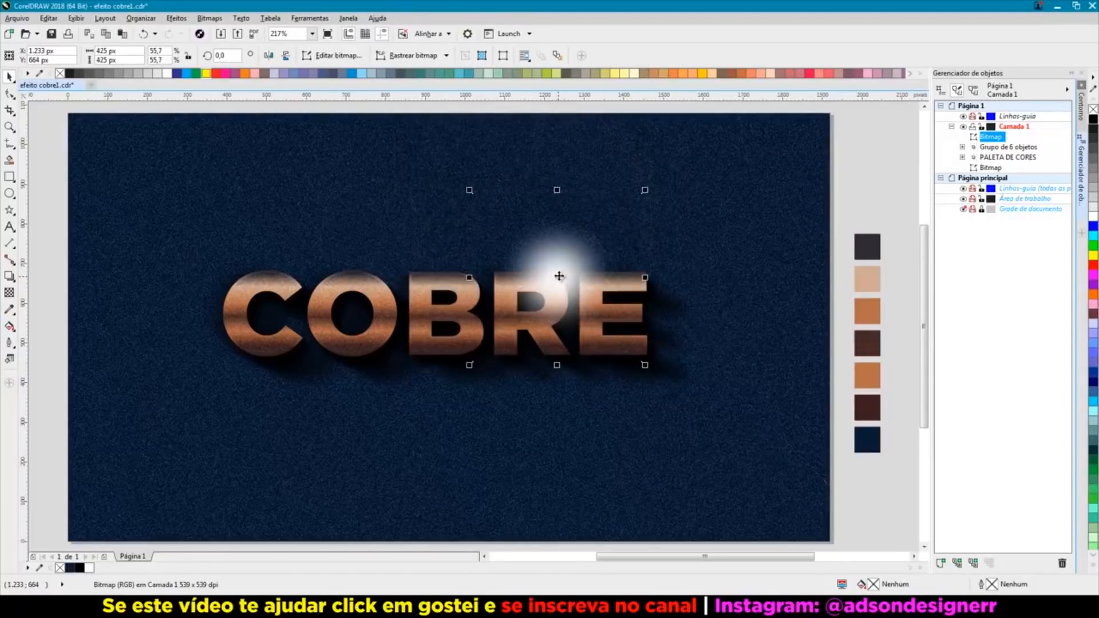
{"action": "left_click_drag", "start_coordinate": [465, 189], "coordinate": [535, 254]}
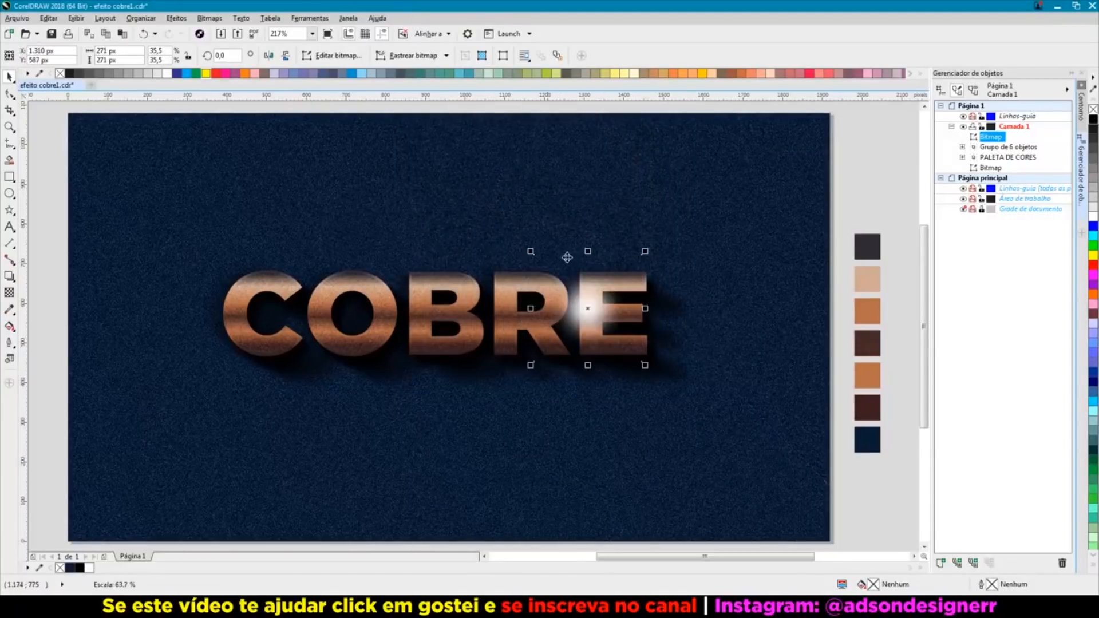
{"action": "left_click_drag", "start_coordinate": [583, 306], "coordinate": [646, 273]}
{"action": "left_click_drag", "start_coordinate": [704, 220], "coordinate": [684, 226]}
Step: Place a copy of the white glow on the lower-left edge of the letter C
{"action": "left_click_drag", "start_coordinate": [637, 284], "coordinate": [228, 331]}
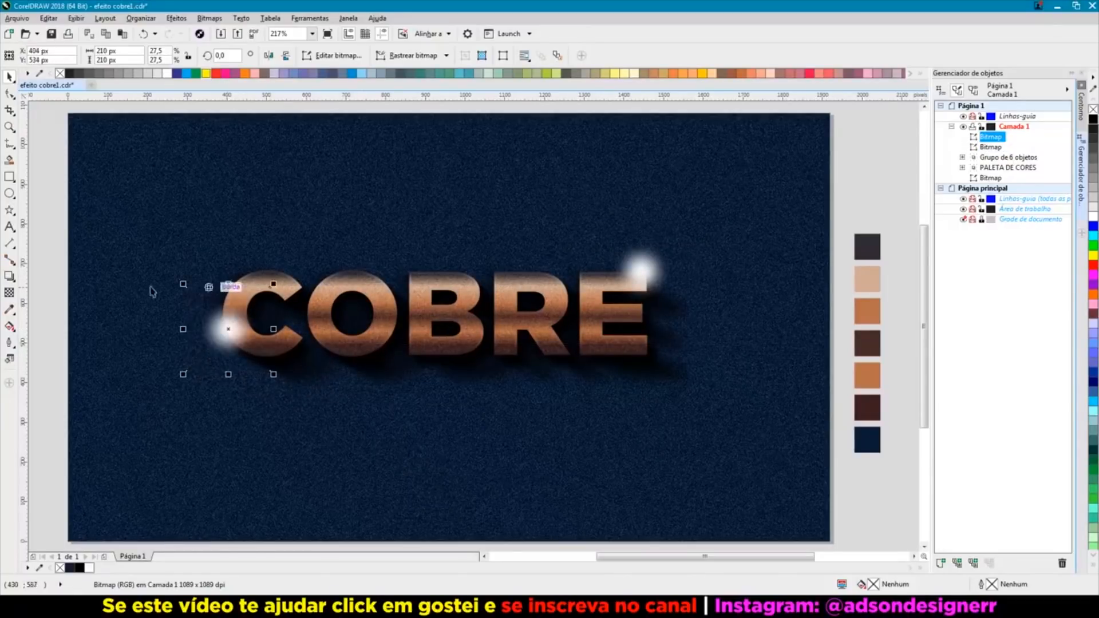
Step: Examine the white glows and shadows on the COBRE lettering up close and in the full composition
{"action": "left_click", "coordinate": [59, 223]}
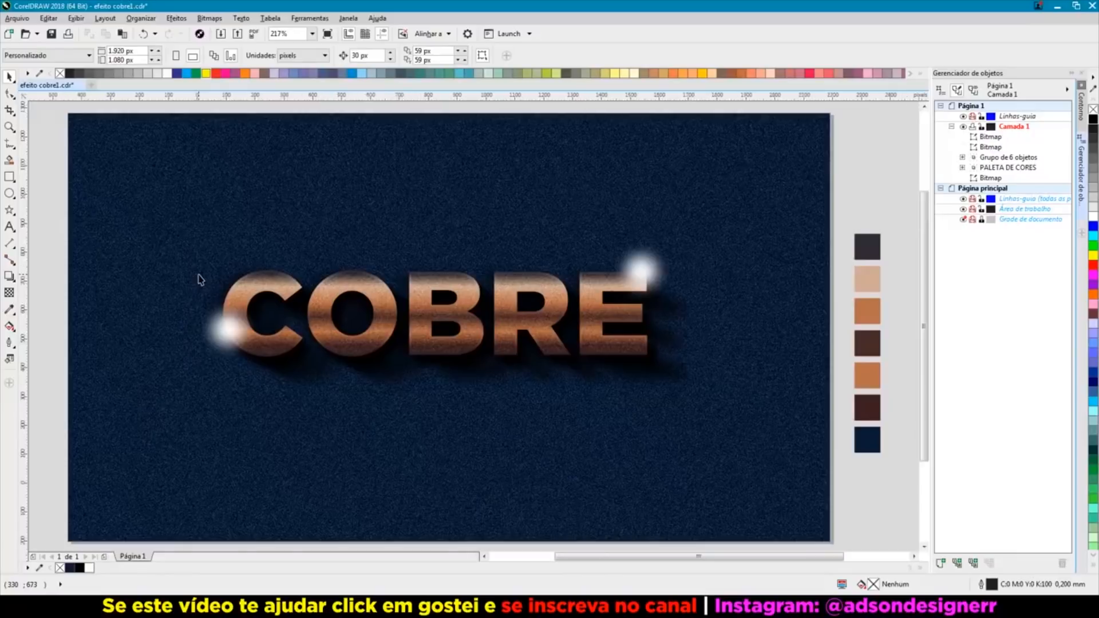
{"action": "key", "text": "F3"}
{"action": "key", "text": "z"}
{"action": "left_click_drag", "start_coordinate": [163, 225], "coordinate": [752, 410]}
{"action": "left_click_drag", "start_coordinate": [185, 219], "coordinate": [816, 455]}
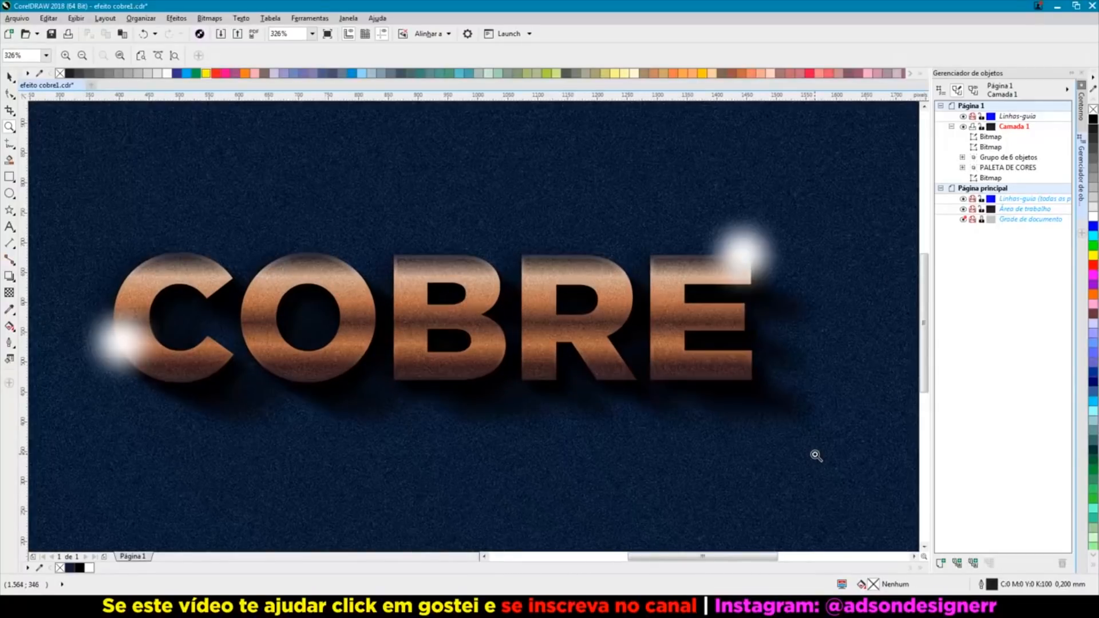
{"action": "left_click", "coordinate": [9, 76]}
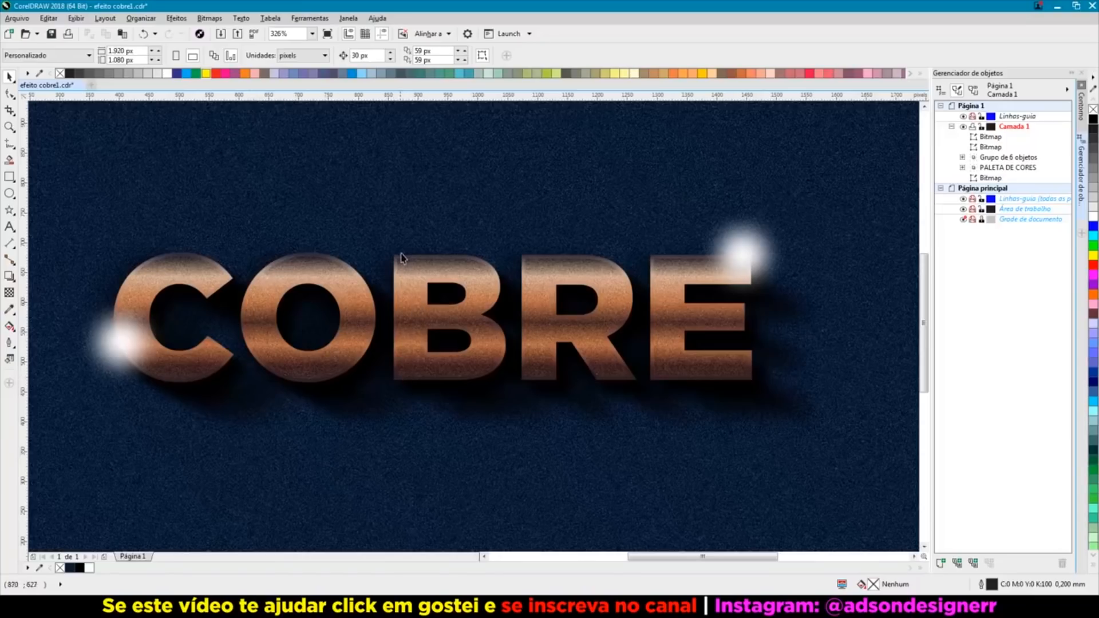
{"action": "scroll", "coordinate": [415, 279], "scroll_direction": "down", "scroll_amount": 2}
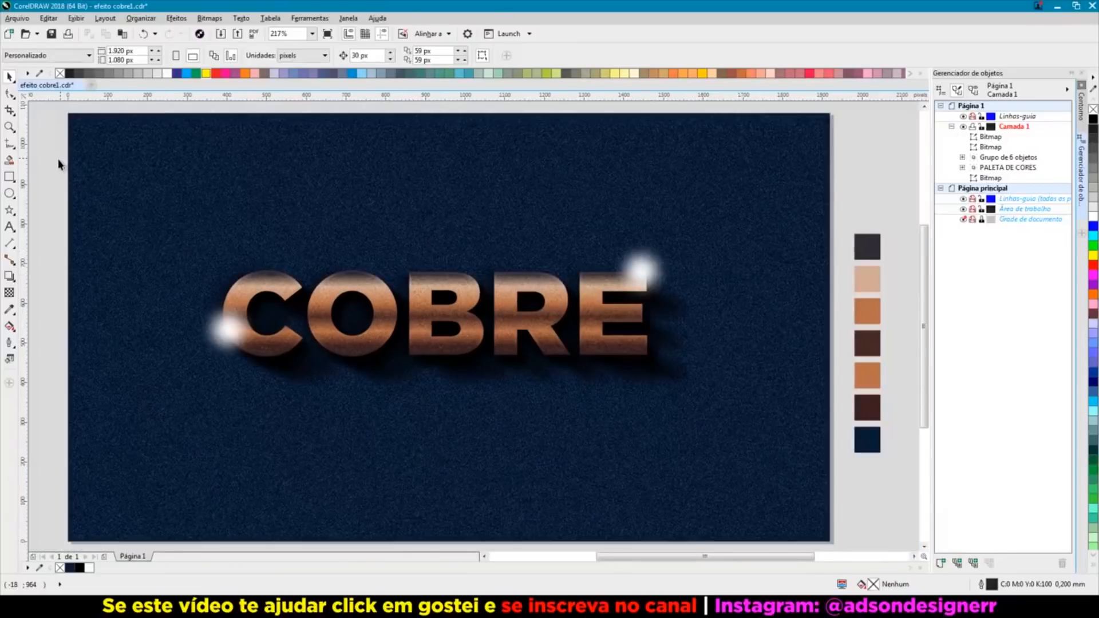
Step: Add a page-sized rectangle with a solid black fill and no outline in front of all objects
{"action": "double_click", "coordinate": [9, 176]}
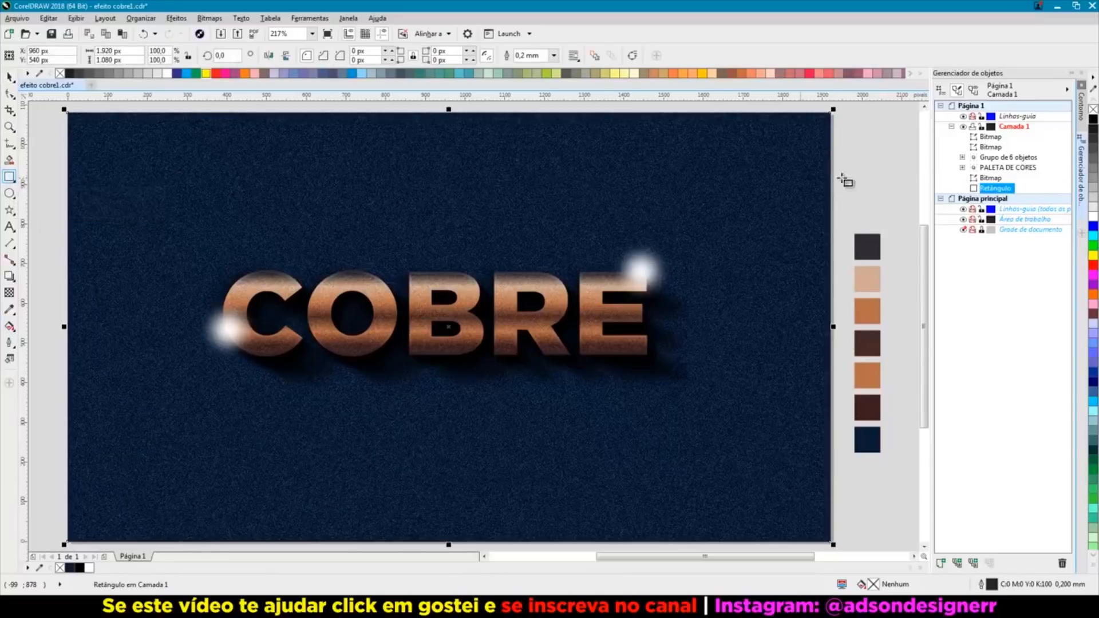
{"action": "left_click", "coordinate": [1094, 118]}
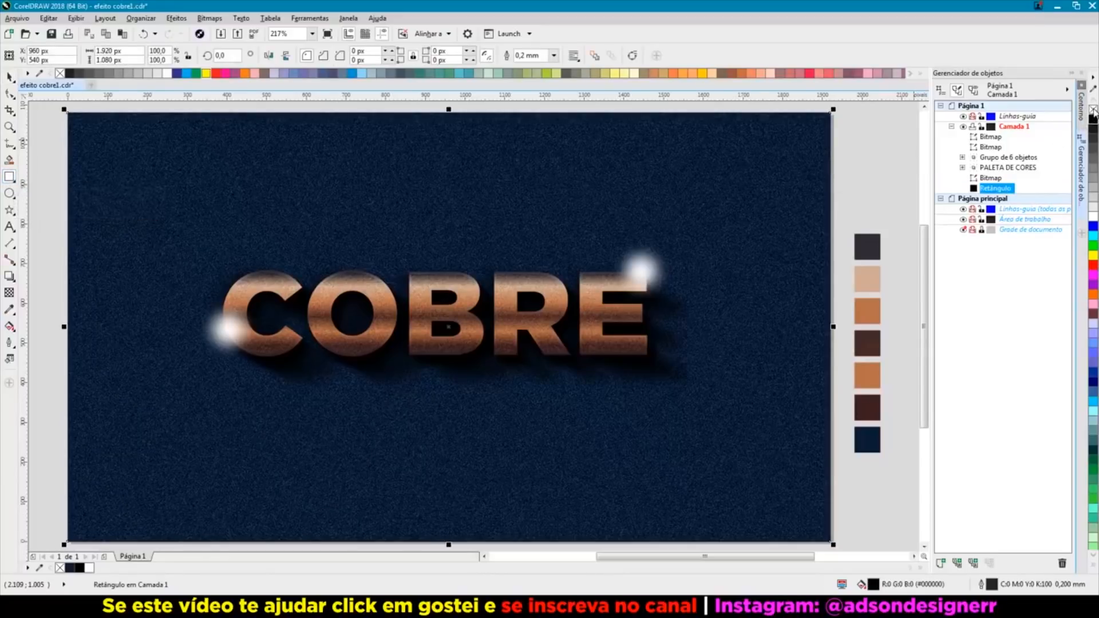
{"action": "right_click", "coordinate": [1094, 110]}
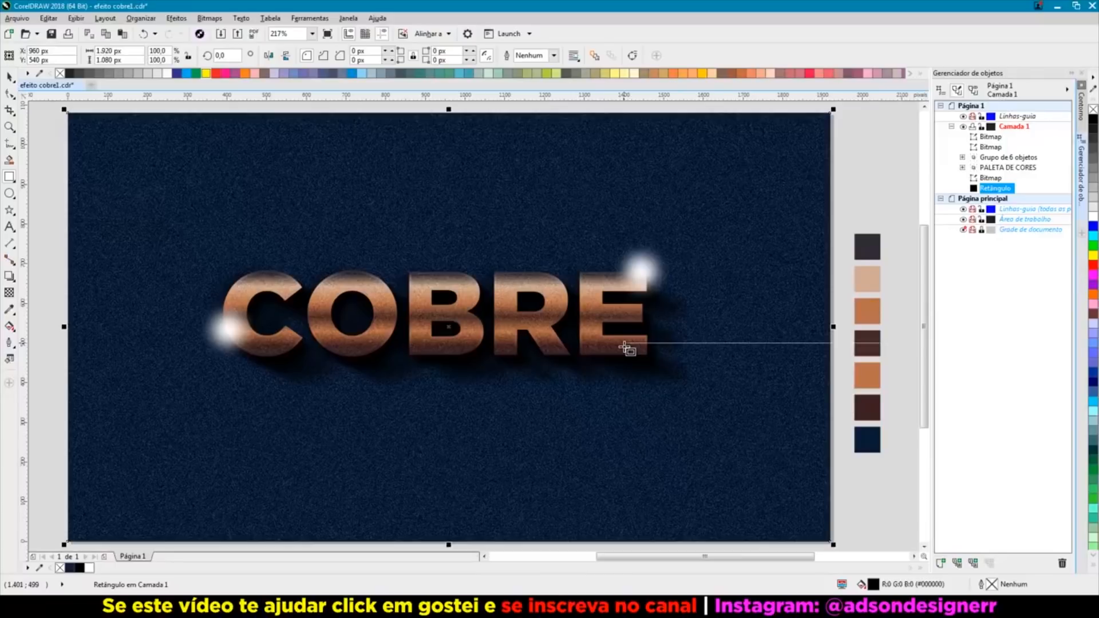
{"action": "key", "text": "shift+Page_Up"}
Step: Apply an elliptical gradient transparency to the black rectangle, centred on the word and extending past the page's edges, as a vignette
{"action": "left_click", "coordinate": [8, 293]}
{"action": "left_click_drag", "start_coordinate": [422, 334], "coordinate": [802, 335]}
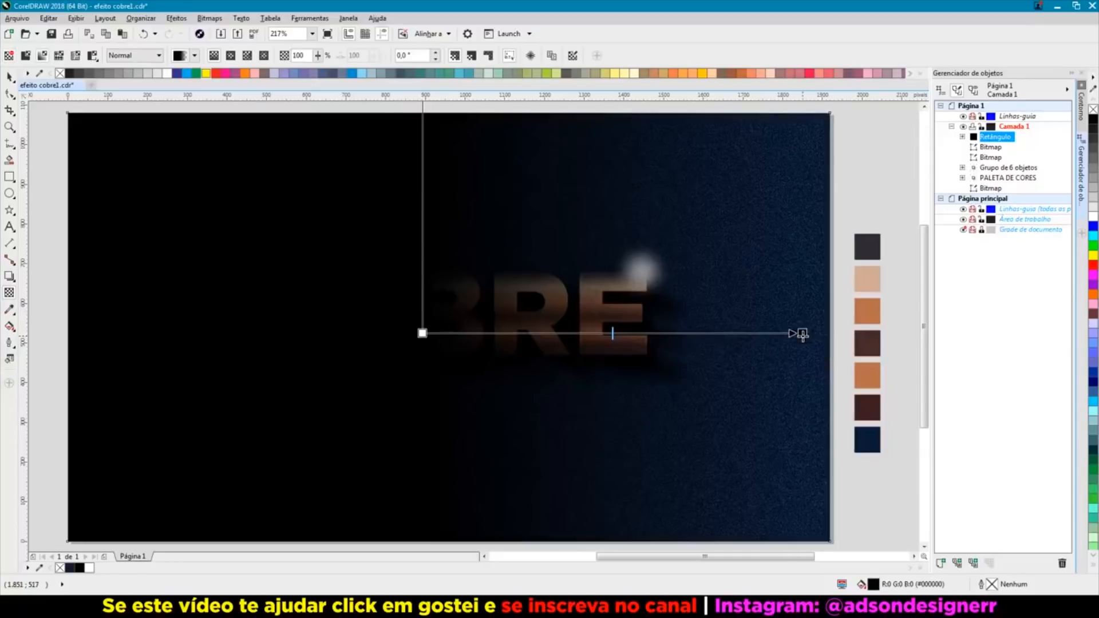
{"action": "left_click", "coordinate": [230, 55]}
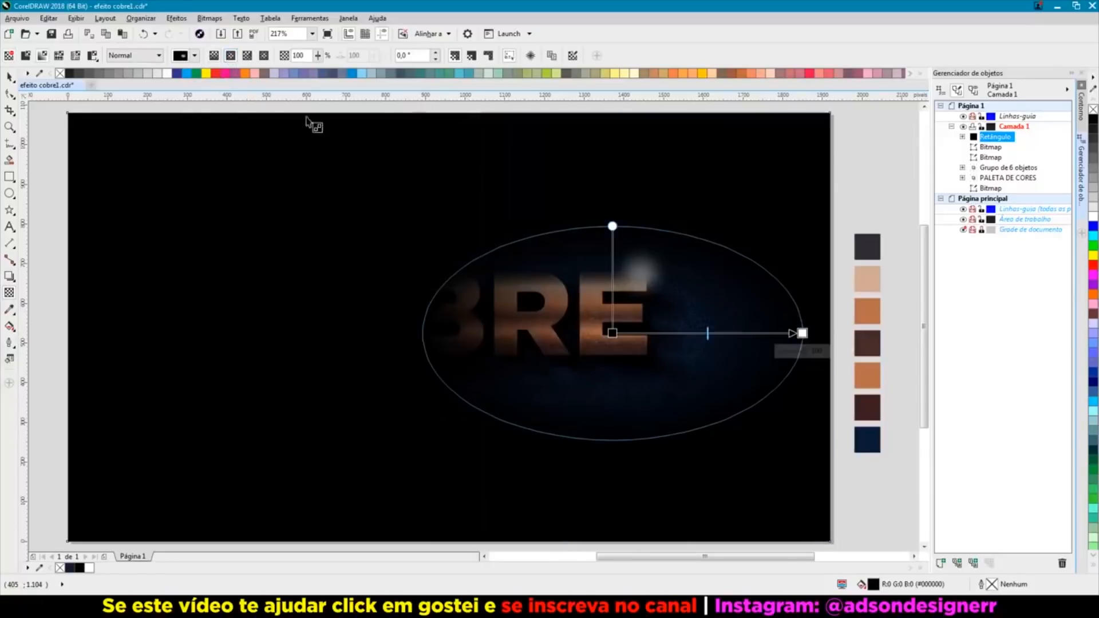
{"action": "left_click_drag", "start_coordinate": [612, 333], "coordinate": [433, 326]}
{"action": "left_click_drag", "start_coordinate": [801, 333], "coordinate": [915, 333]}
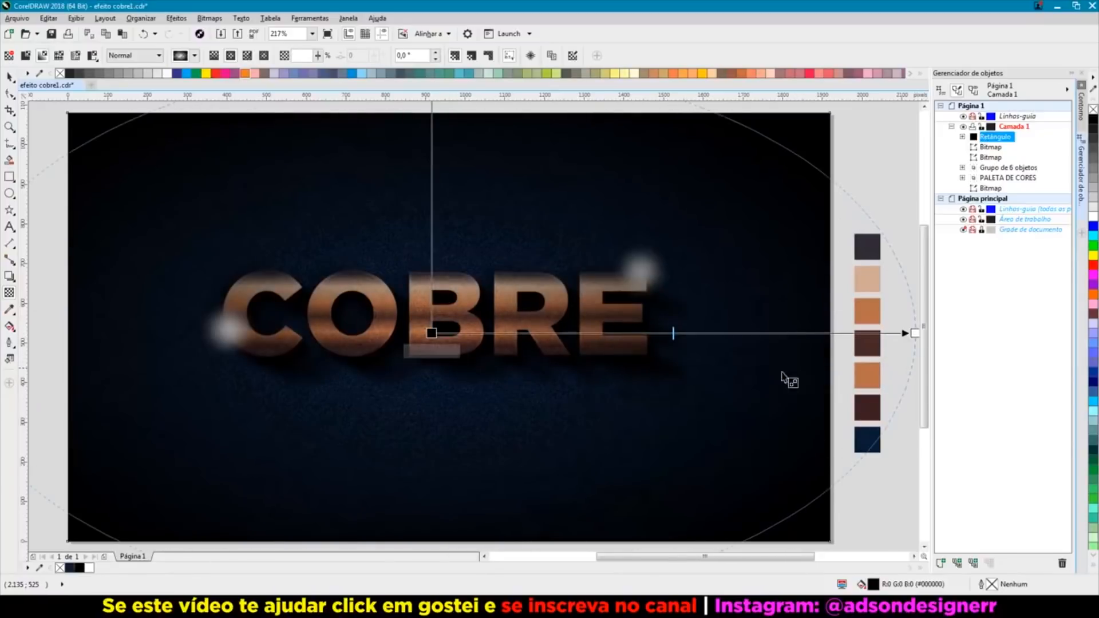
{"action": "left_click", "coordinate": [10, 76]}
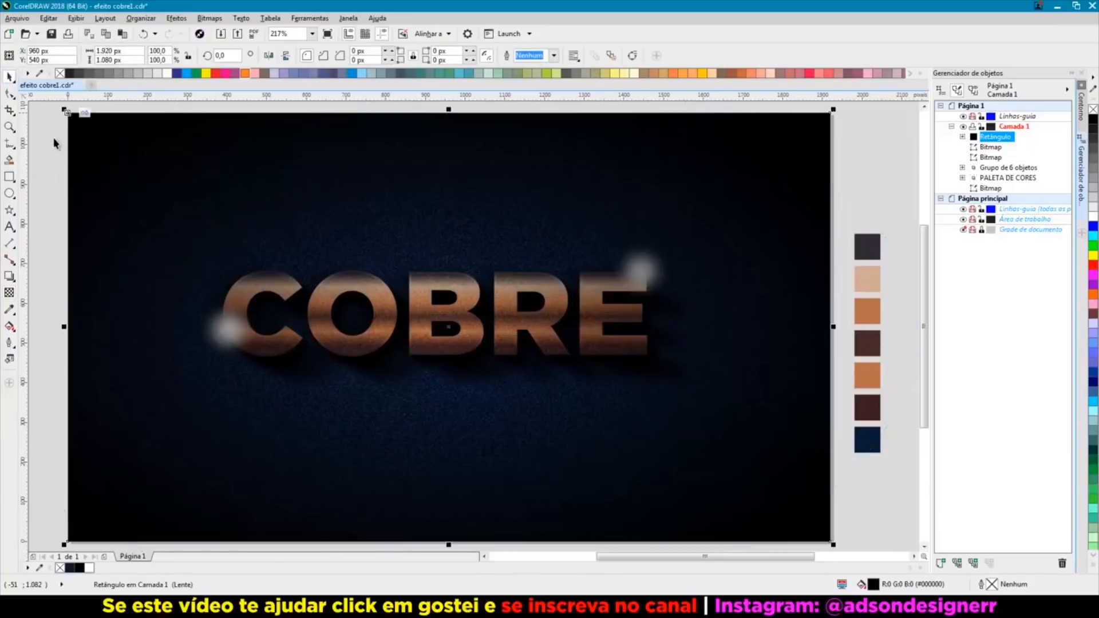
Step: Bring the COBRE group and both white glows in front of the black vignette rectangle
{"action": "left_click_drag", "start_coordinate": [48, 149], "coordinate": [832, 497]}
{"action": "key", "text": "shift+Page_Up"}
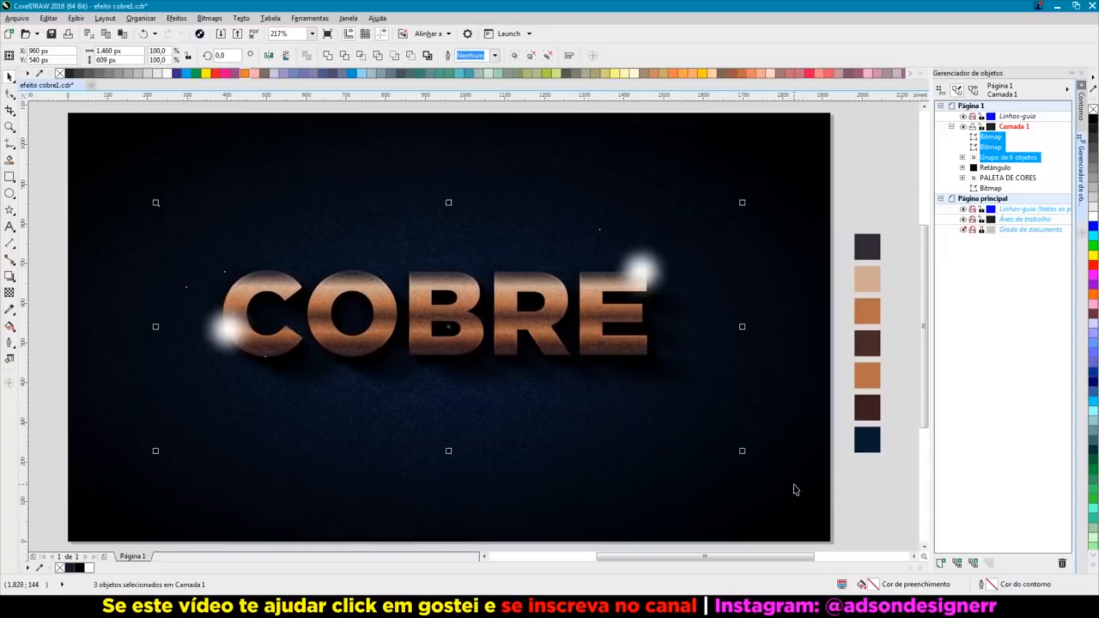
{"action": "left_click", "coordinate": [866, 186]}
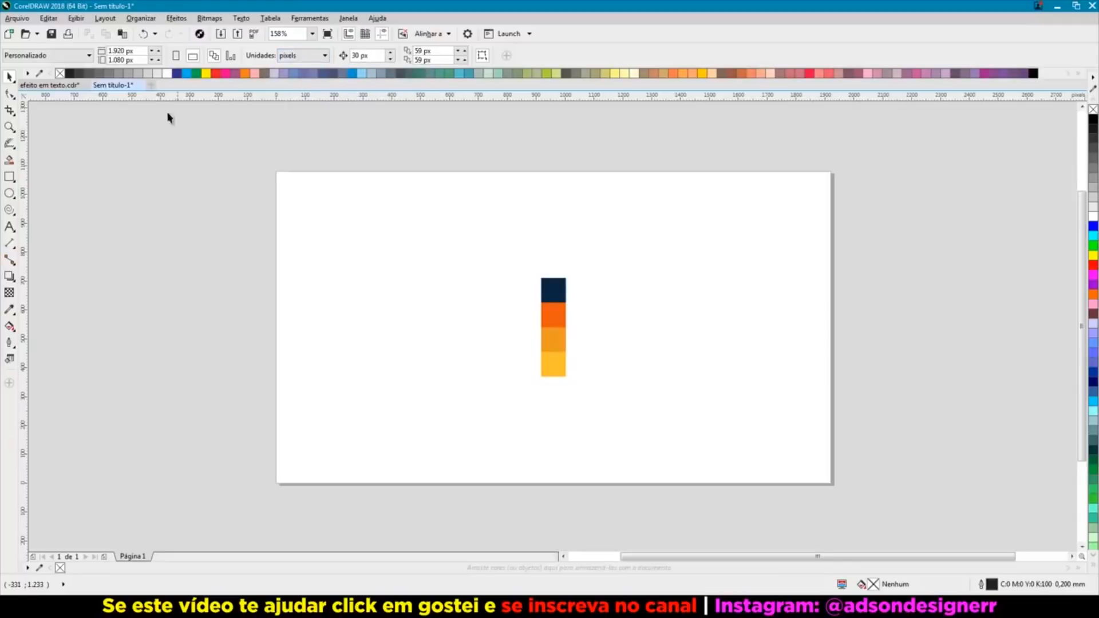
Step: In the untitled document with the colour swatches, display the Contour settings and the Object Manager
{"action": "left_click", "coordinate": [131, 50]}
{"action": "key", "text": "ctrl+F9"}
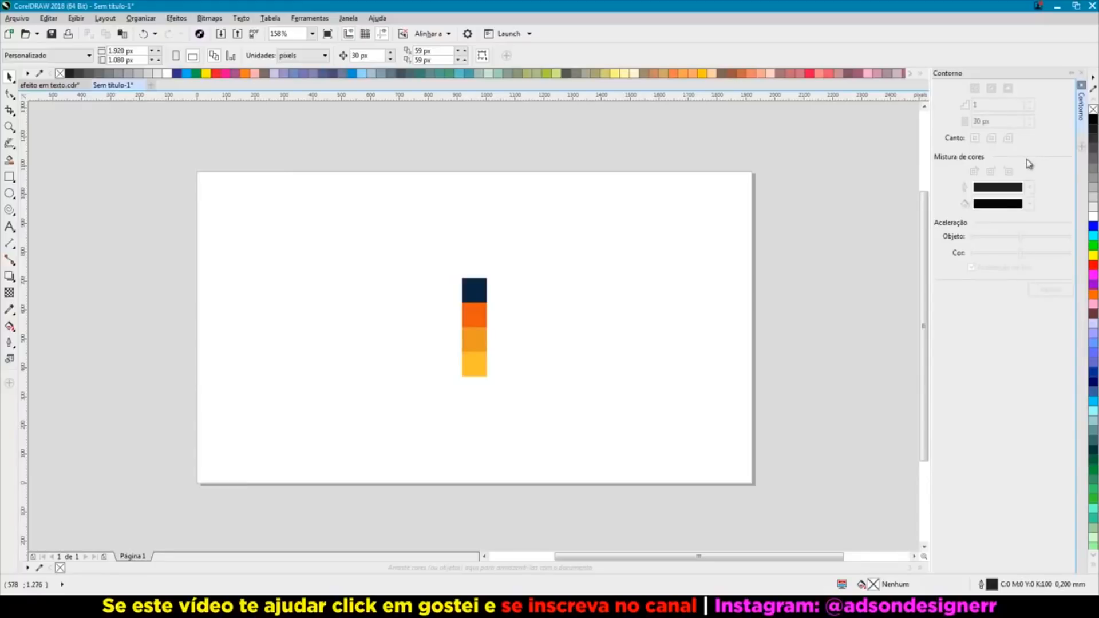
{"action": "left_click", "coordinate": [1082, 147]}
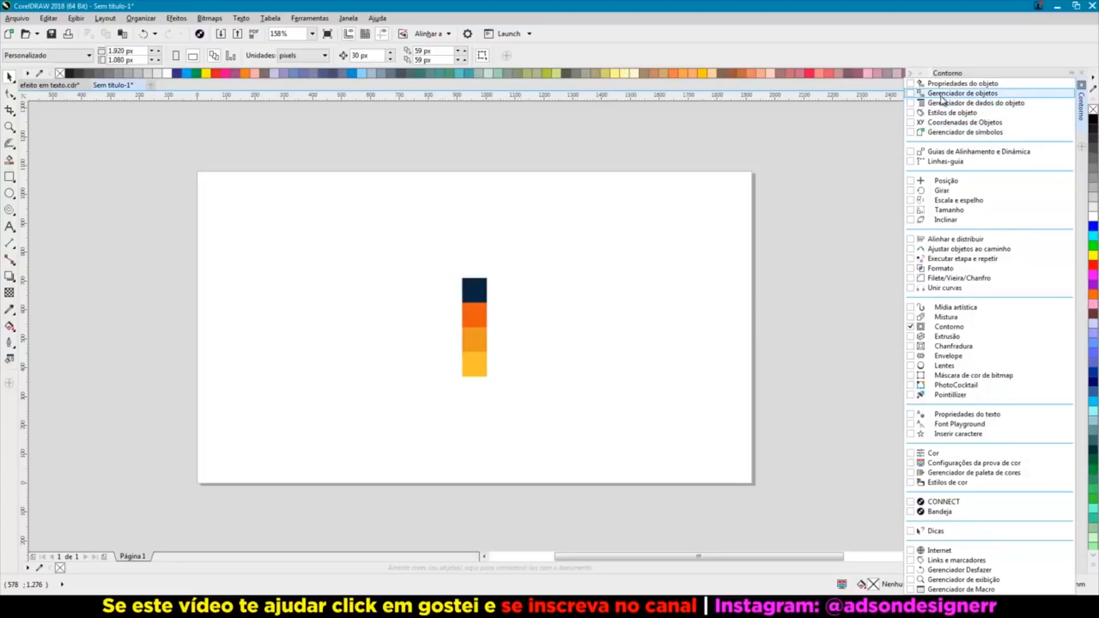
{"action": "left_click", "coordinate": [942, 94]}
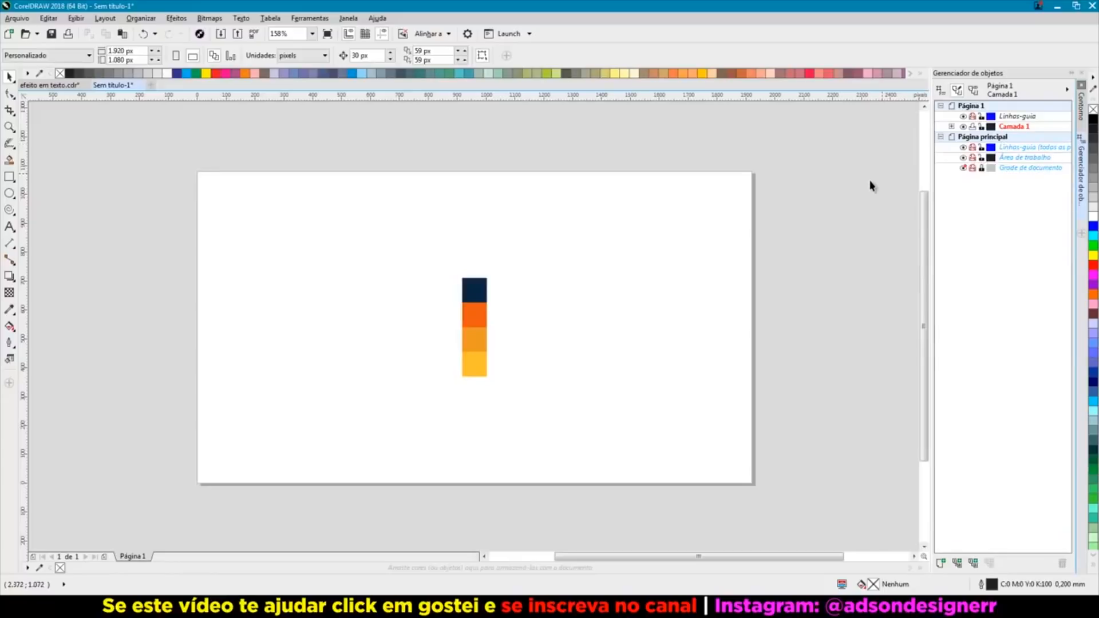
Step: Move the group of four colour swatches off the page, just beyond its right edge
{"action": "left_click_drag", "start_coordinate": [407, 246], "coordinate": [533, 431]}
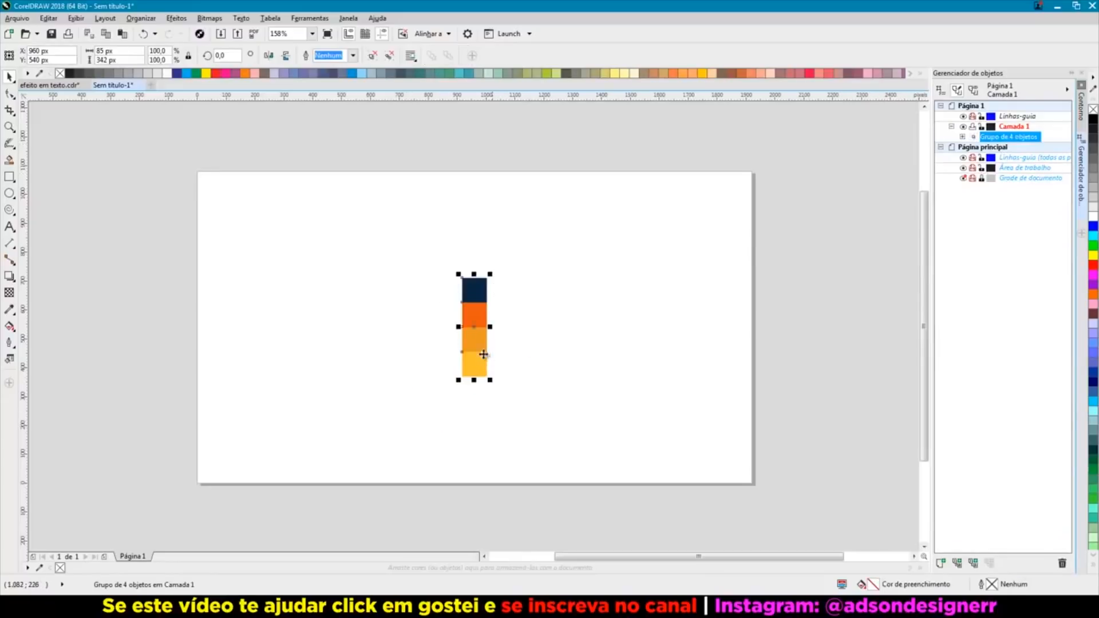
{"action": "left_click_drag", "start_coordinate": [477, 351], "coordinate": [796, 351]}
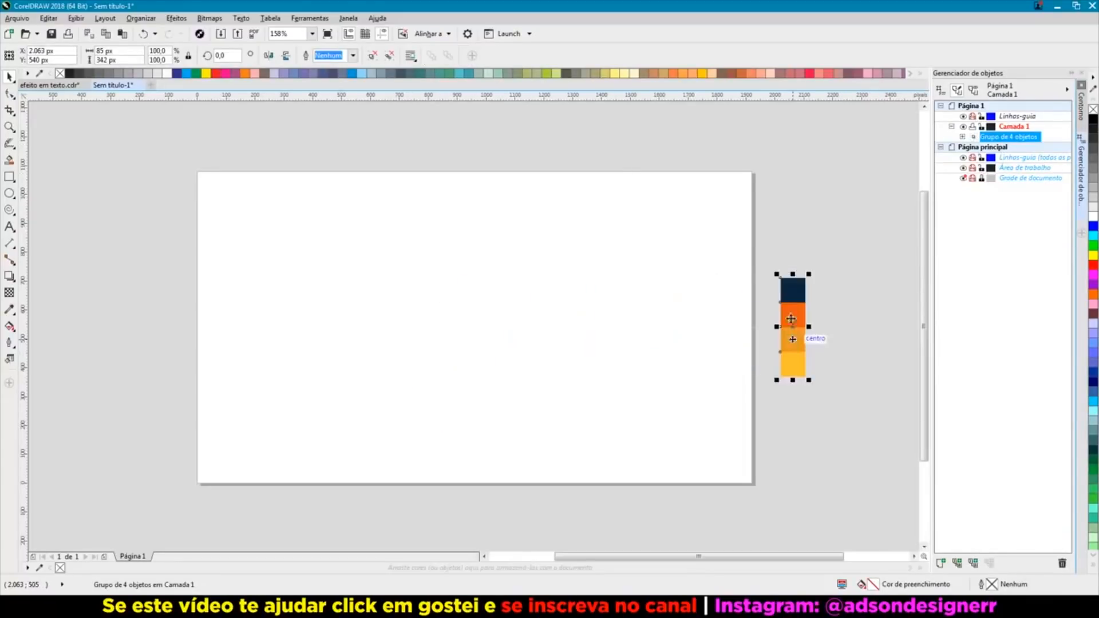
{"action": "left_click", "coordinate": [785, 222]}
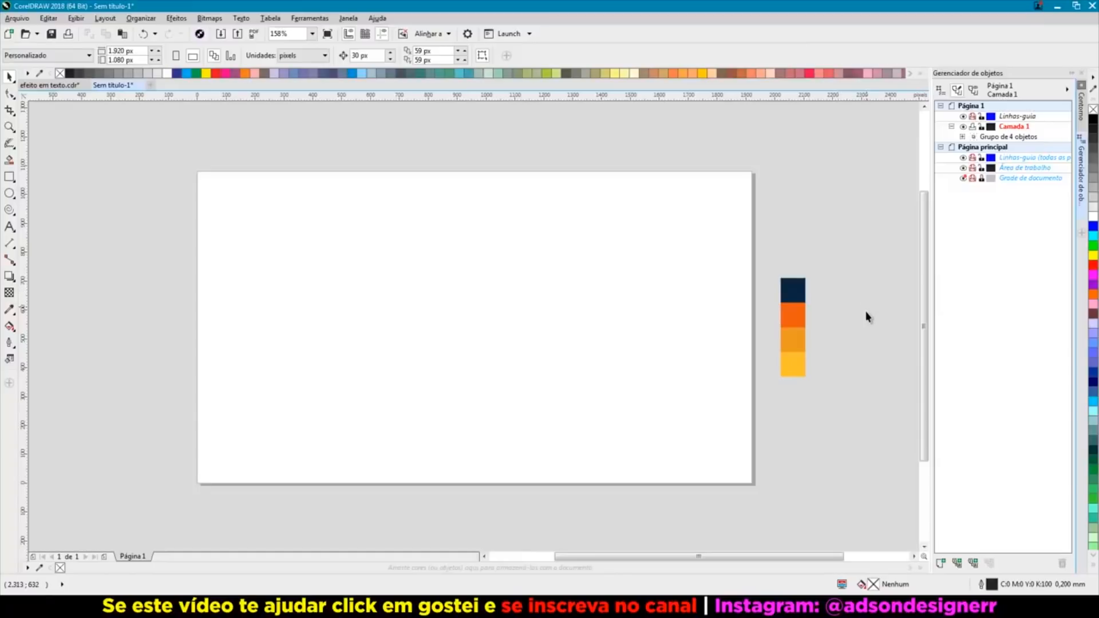
Step: Sample the navy, orange, amber and yellow swatches into the document palette and remove the swatch group
{"action": "left_click", "coordinate": [39, 569]}
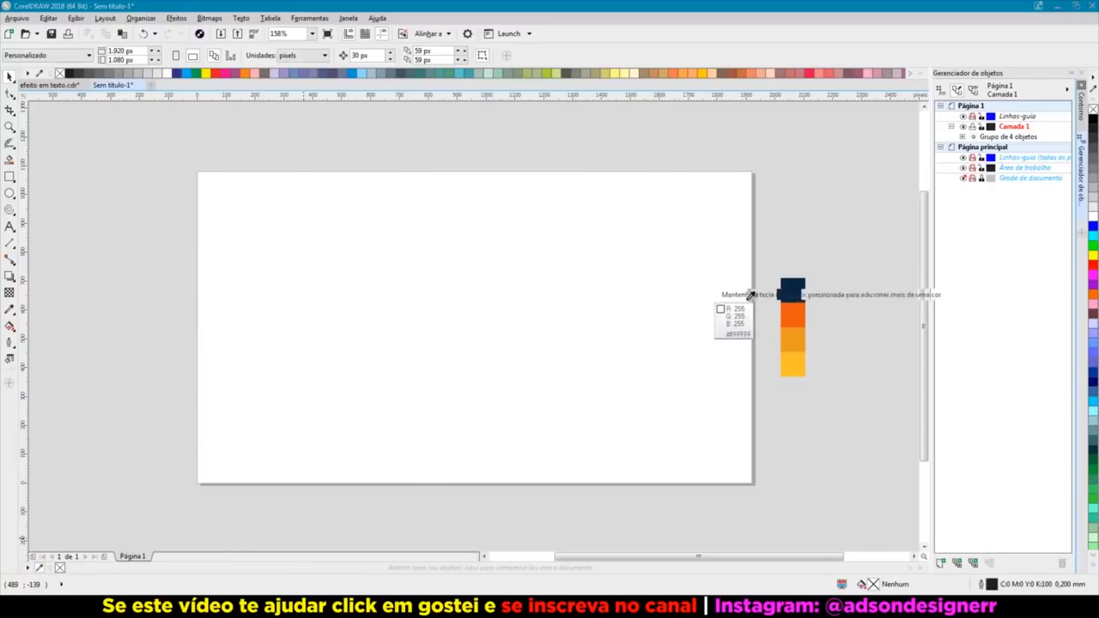
{"action": "left_click", "coordinate": [793, 291]}
{"action": "left_click", "coordinate": [39, 569]}
{"action": "left_click", "coordinate": [796, 322]}
{"action": "left_click", "coordinate": [39, 569]}
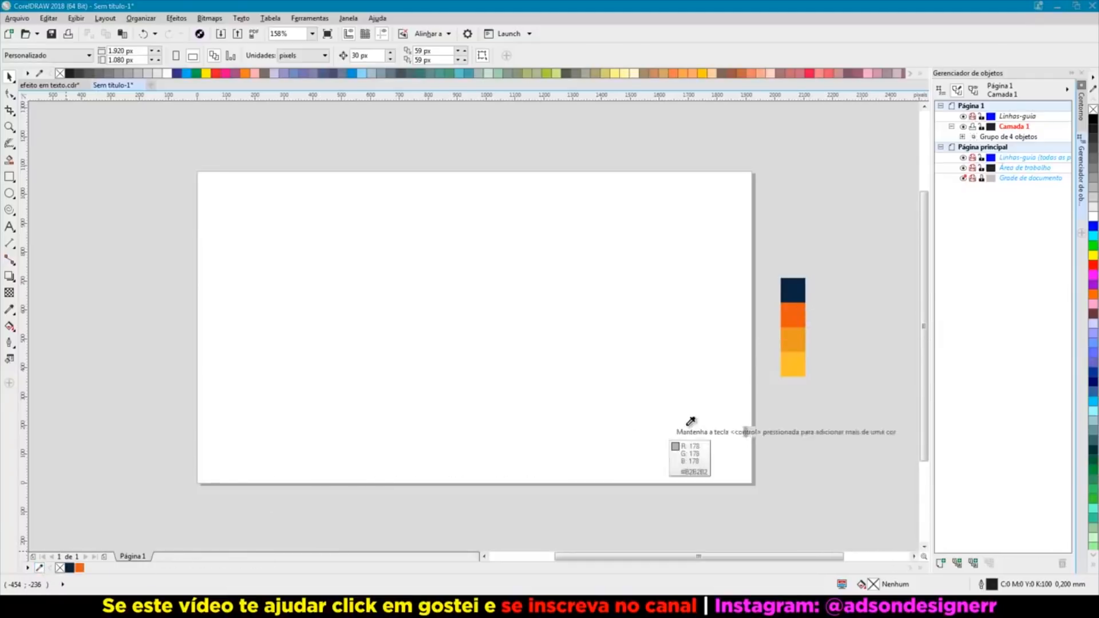
{"action": "left_click", "coordinate": [793, 344]}
{"action": "left_click", "coordinate": [40, 569]}
{"action": "left_click", "coordinate": [795, 365]}
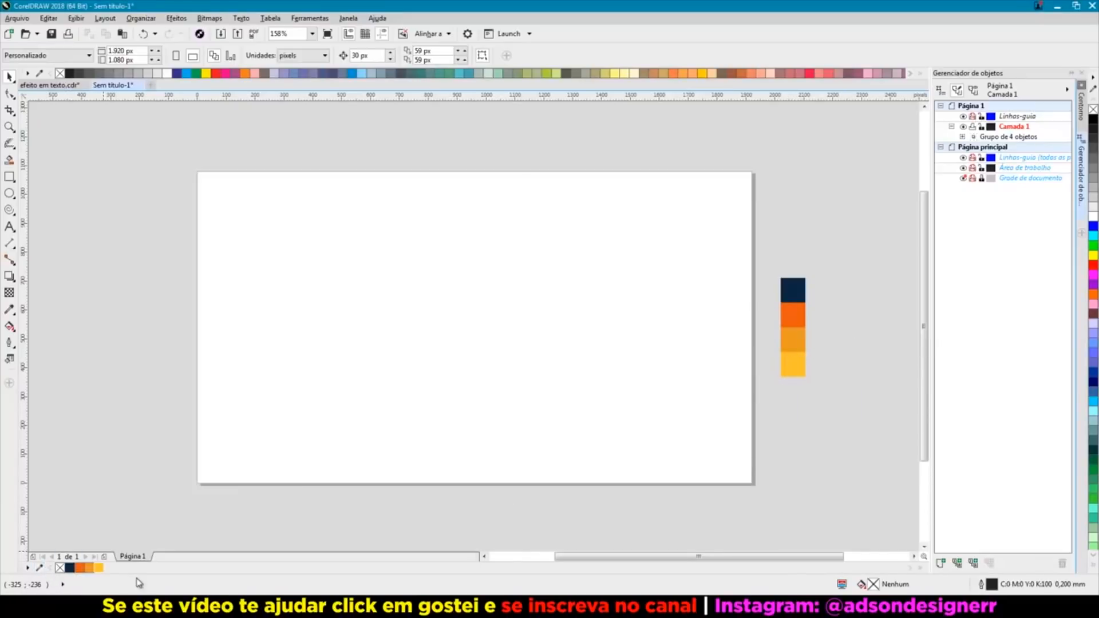
{"action": "left_click_drag", "start_coordinate": [843, 239], "coordinate": [755, 425]}
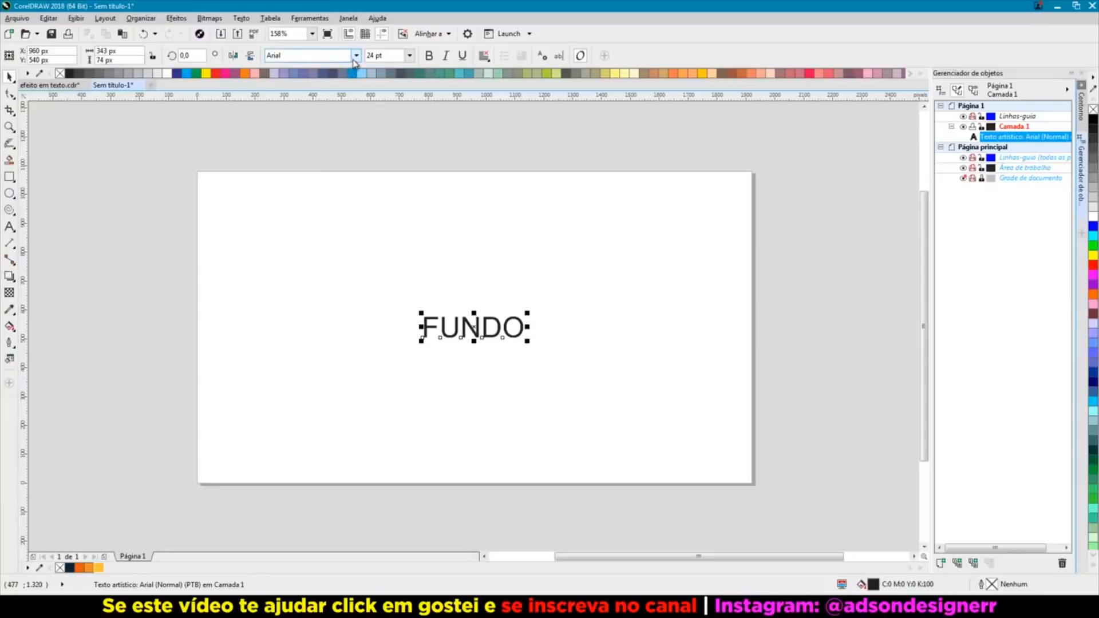
Step: Set the FUNDO text in Bebas Neue and enlarge it from its centre to about 1,004 px wide
{"action": "left_click", "coordinate": [356, 54]}
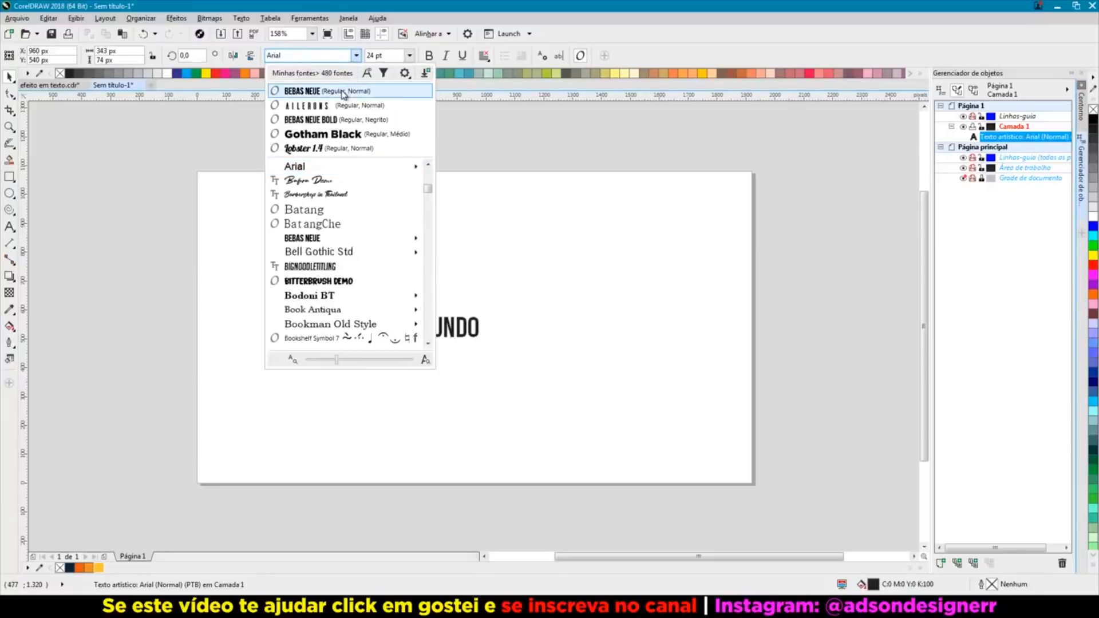
{"action": "left_click", "coordinate": [344, 95]}
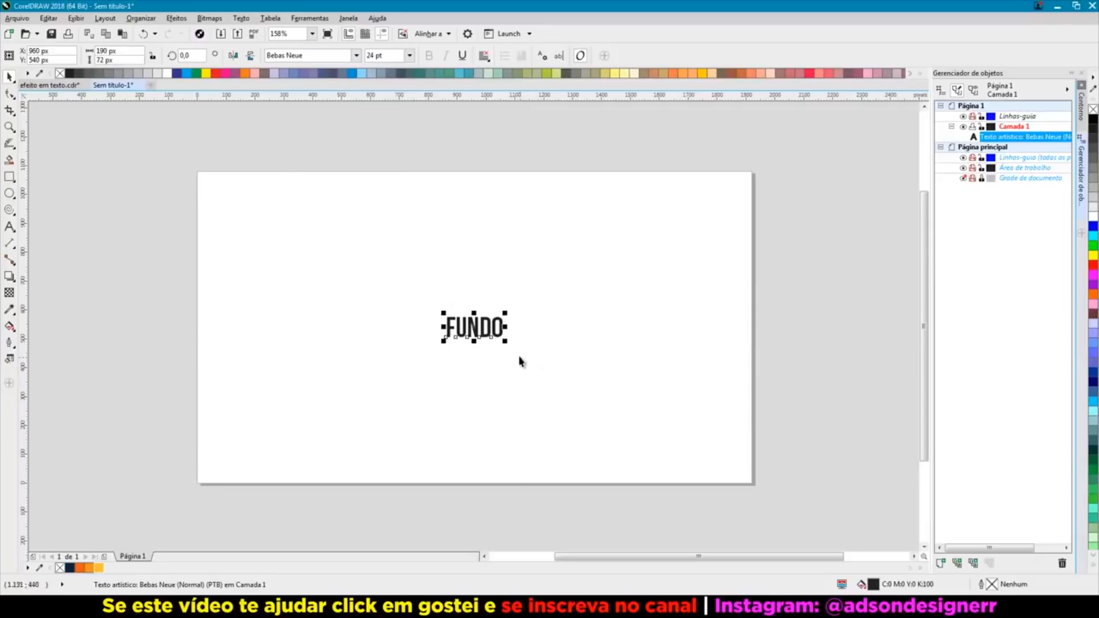
{"action": "left_click_drag", "start_coordinate": [505, 342], "coordinate": [642, 391]}
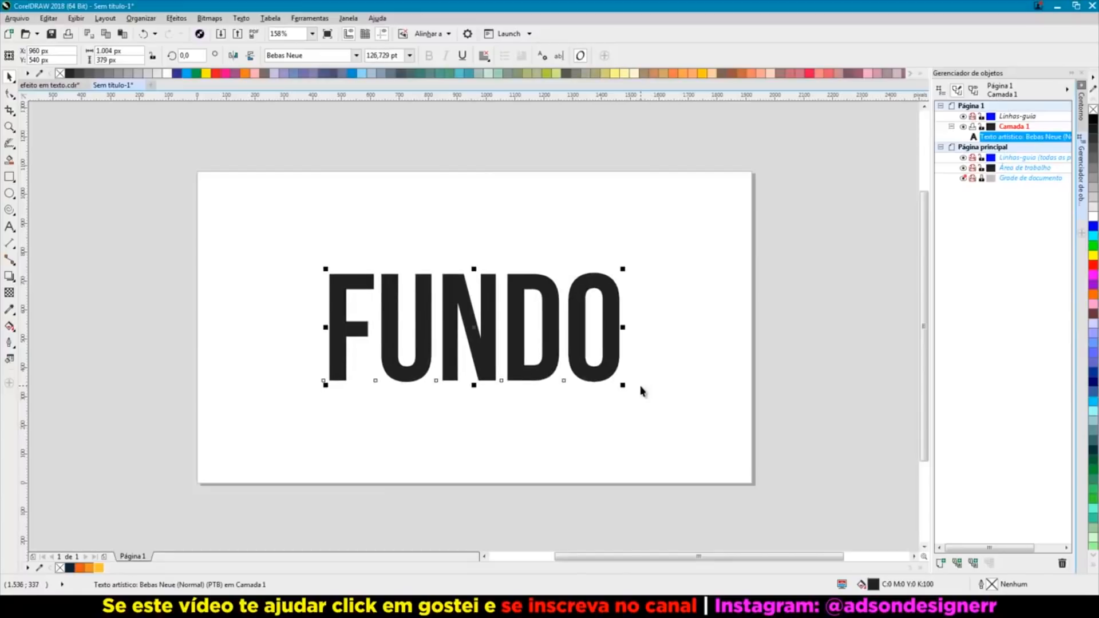
Step: Convert the FUNDO text to curves and rename the curve object TEXTO BASE
{"action": "key", "text": "ctrl+q"}
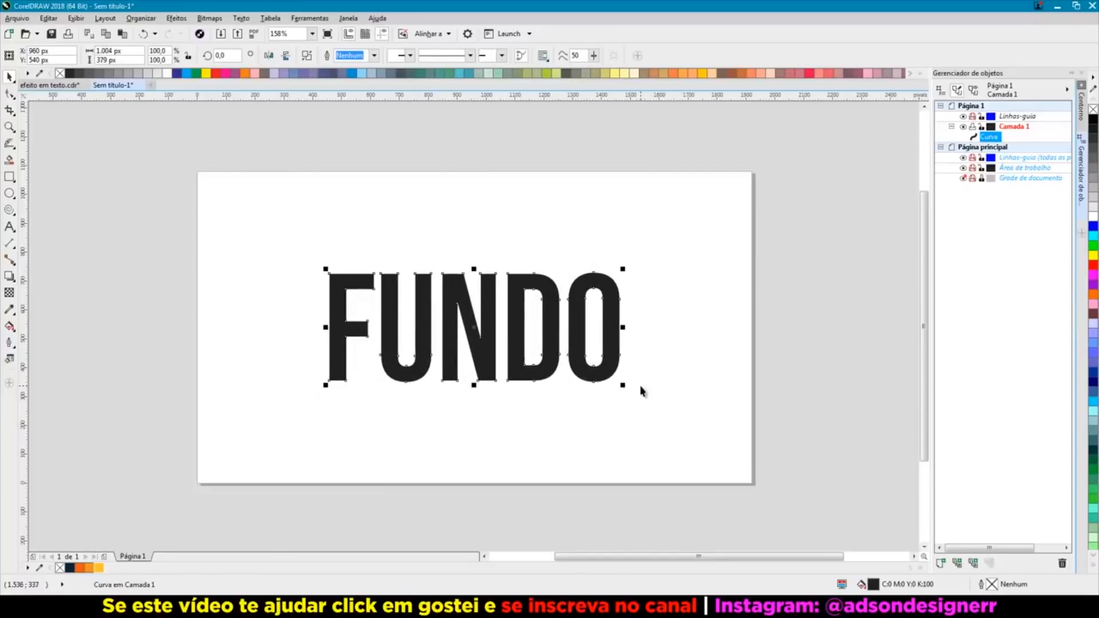
{"action": "right_click", "coordinate": [985, 138]}
{"action": "left_click", "coordinate": [974, 297]}
{"action": "type", "text": "TEXTO BASE"}
{"action": "key", "text": "Return"}
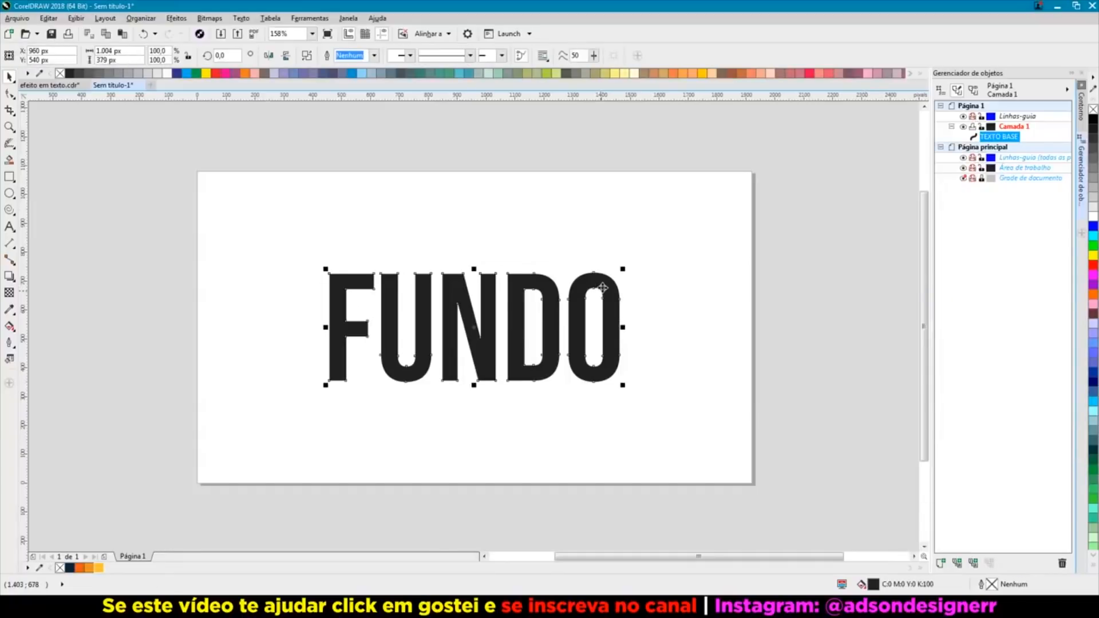
Step: Fill the FUNDO lettering with the palette's orange (#EA5C12)
{"action": "left_click", "coordinate": [90, 567]}
{"action": "left_click", "coordinate": [235, 418]}
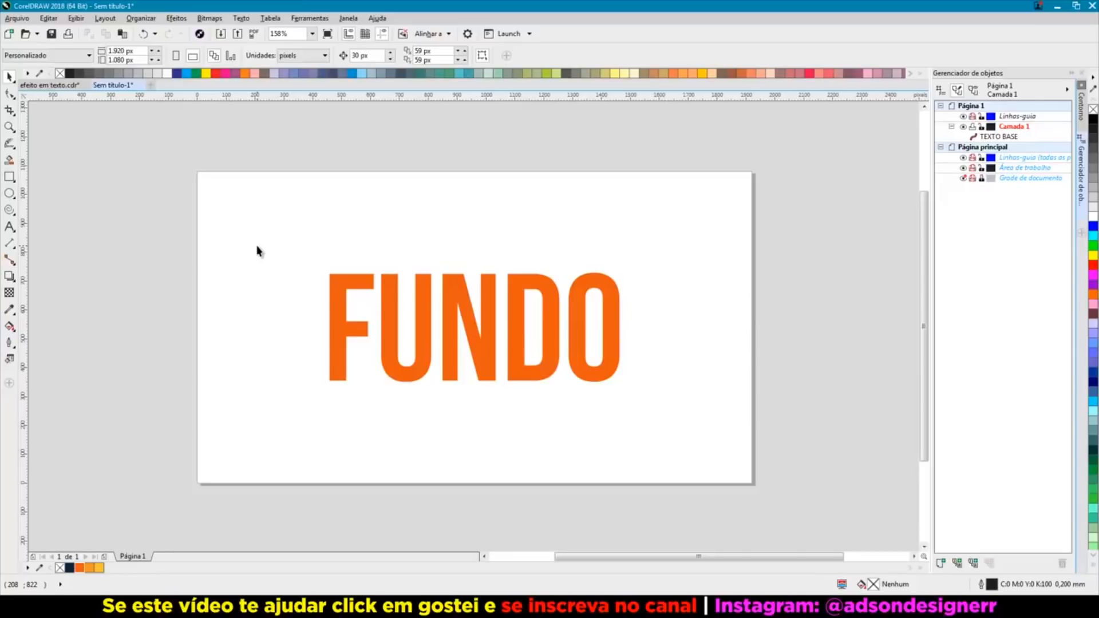
Step: Add a page-sized background rectangle filled with gray #808080 and without an outline
{"action": "double_click", "coordinate": [9, 178]}
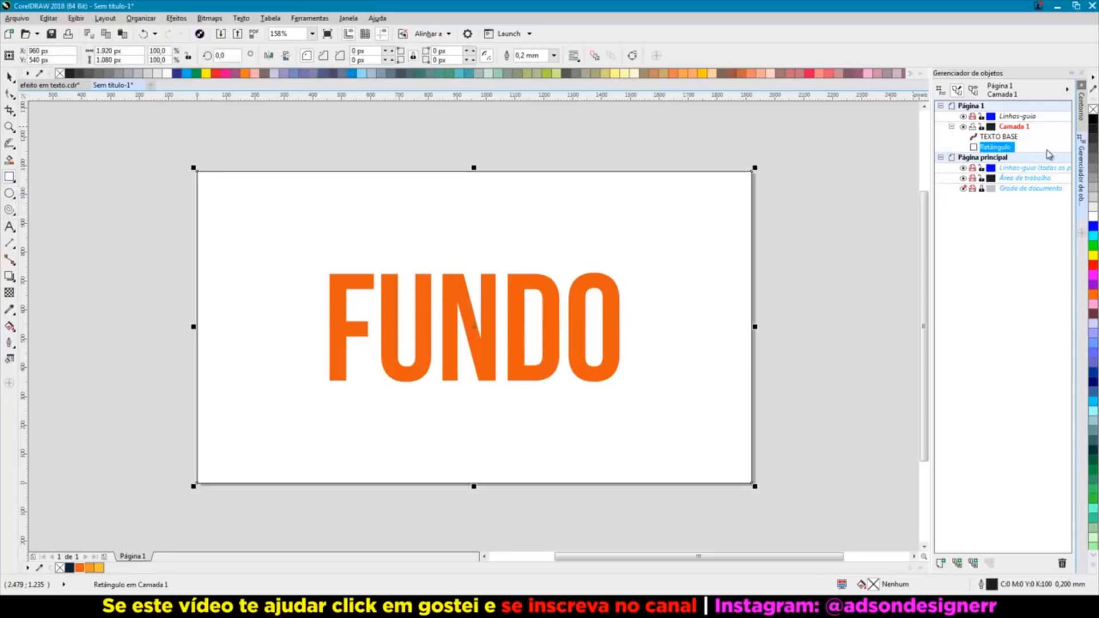
{"action": "left_click", "coordinate": [1091, 177]}
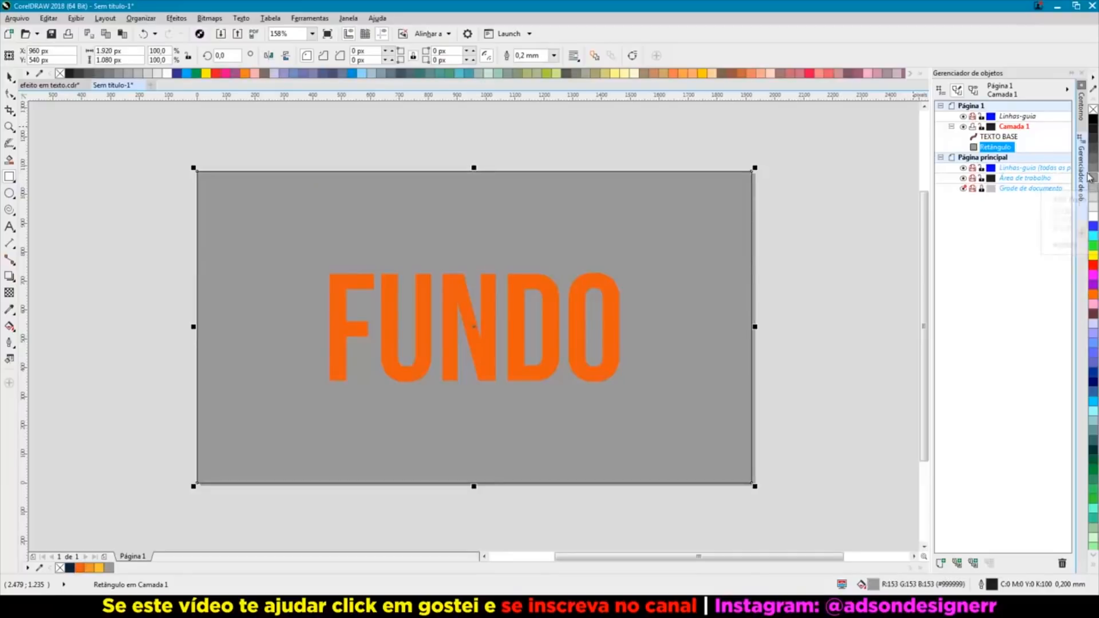
{"action": "left_click", "coordinate": [1091, 171]}
{"action": "right_click", "coordinate": [1093, 109]}
{"action": "key", "text": "space"}
Step: Lock the gray background rectangle and select the orange FUNDO lettering
{"action": "right_click", "coordinate": [668, 190]}
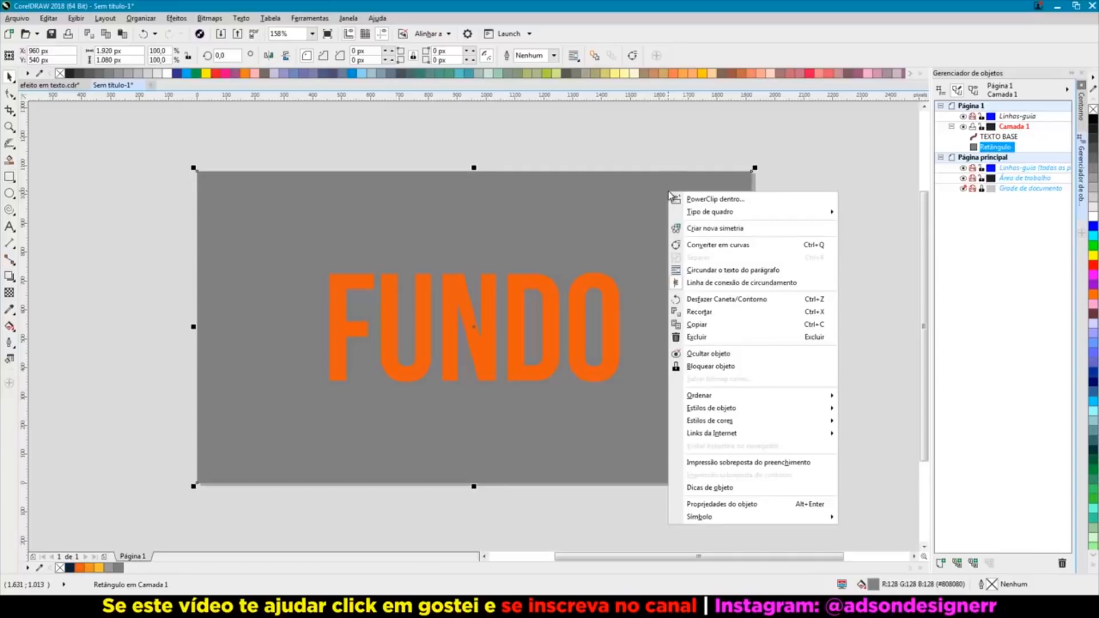
{"action": "left_click", "coordinate": [693, 365]}
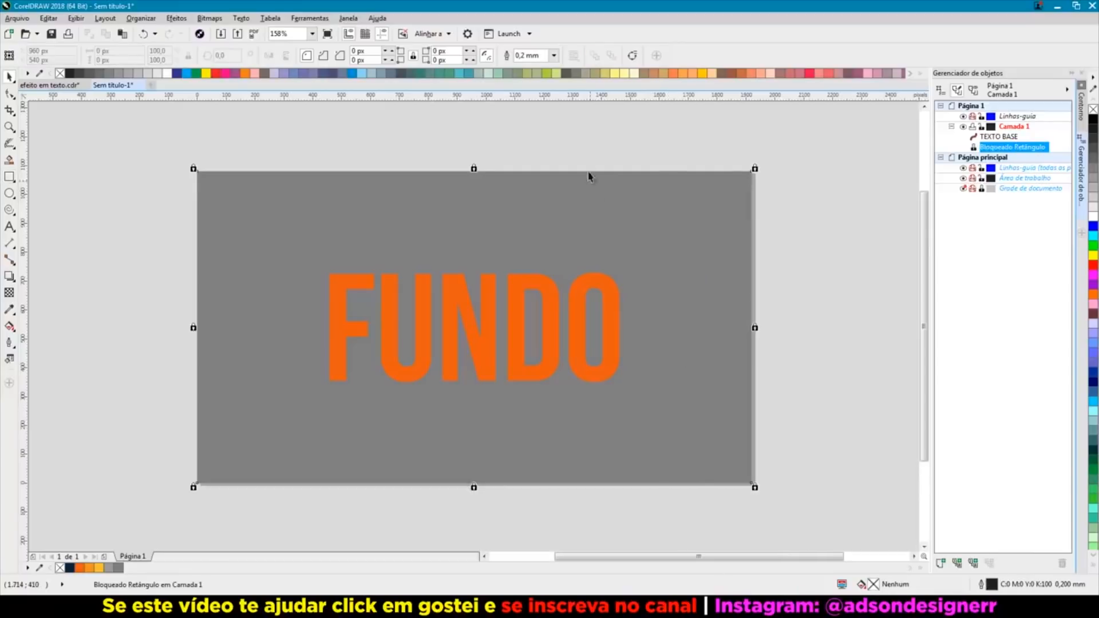
{"action": "left_click", "coordinate": [587, 154]}
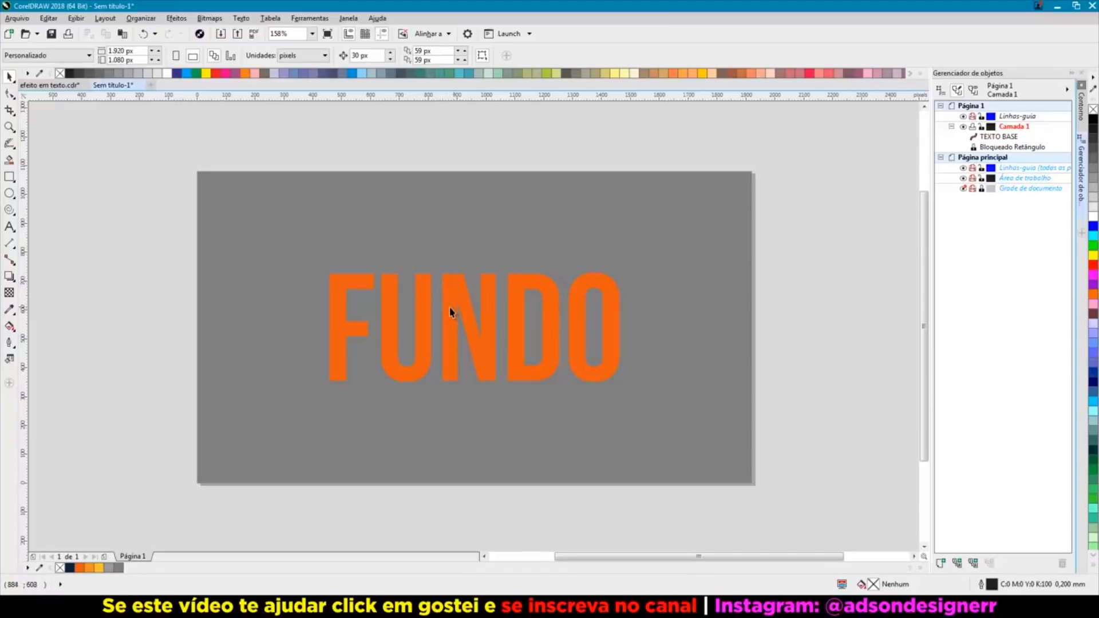
{"action": "left_click", "coordinate": [454, 291]}
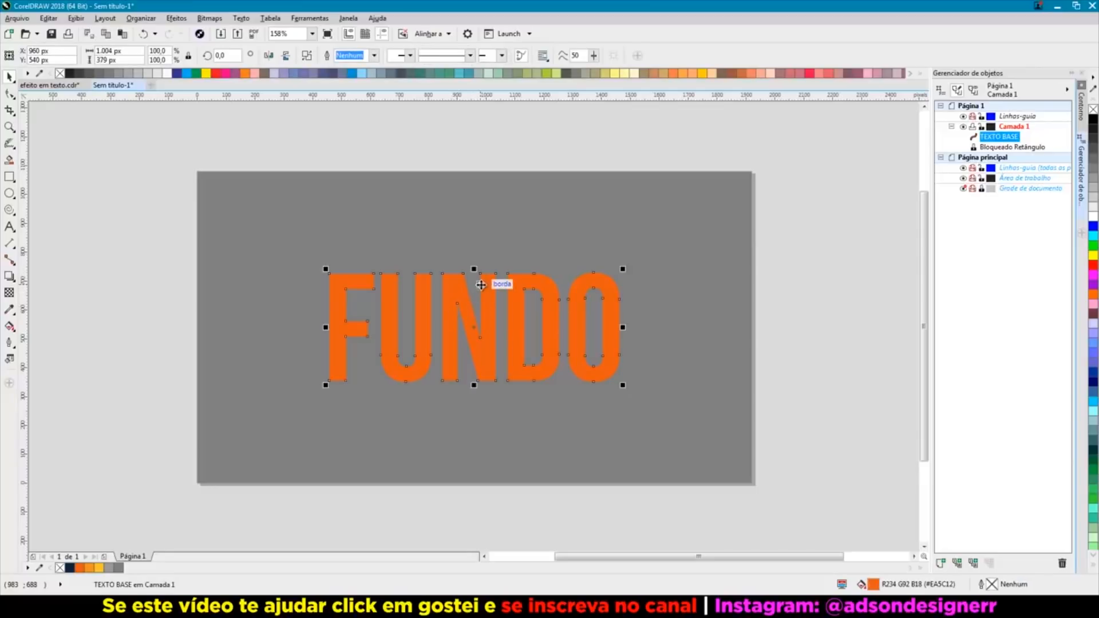
Step: Apply a single-step outside contour with a 6 px offset to the orange FUNDO lettering
{"action": "left_click", "coordinate": [1082, 106]}
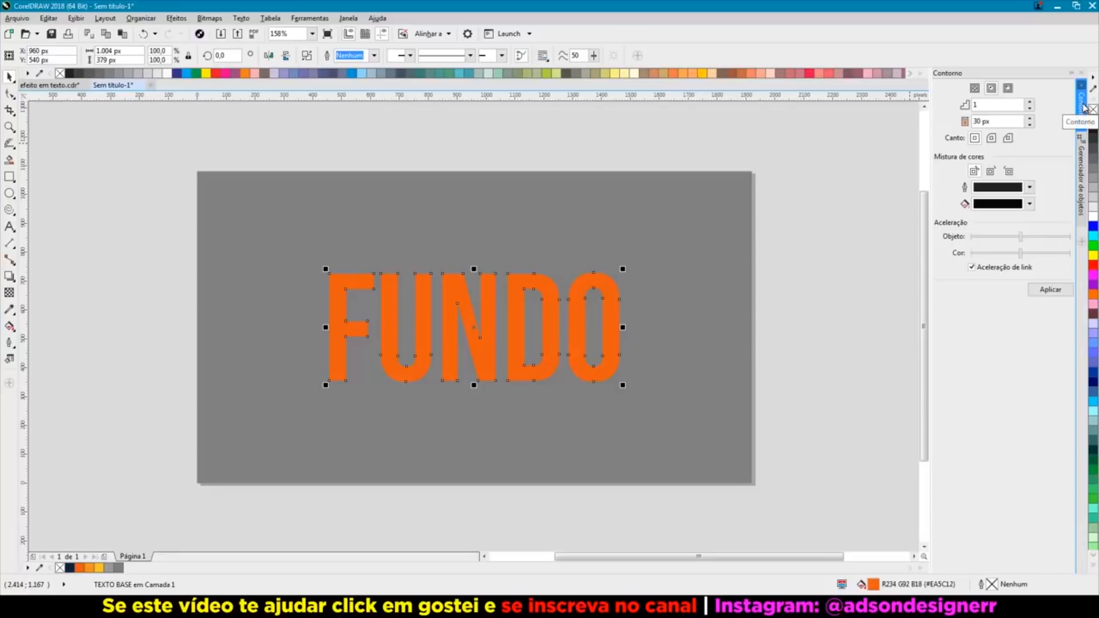
{"action": "left_click", "coordinate": [1007, 89]}
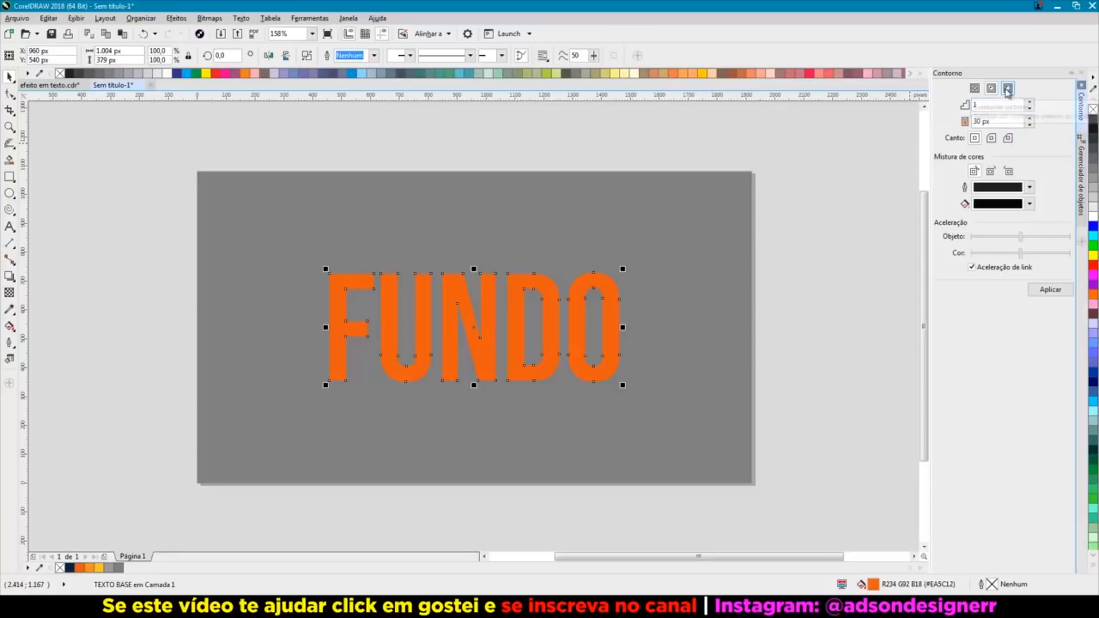
{"action": "left_click", "coordinate": [1030, 124]}
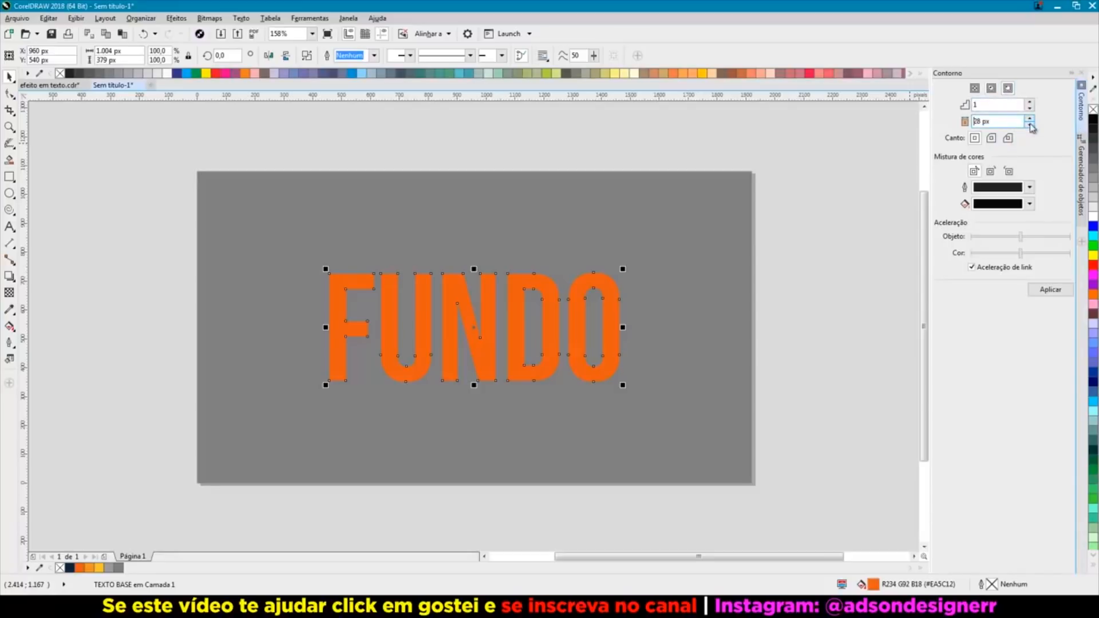
{"action": "left_click", "coordinate": [1030, 124]}
{"action": "left_click", "coordinate": [1050, 290]}
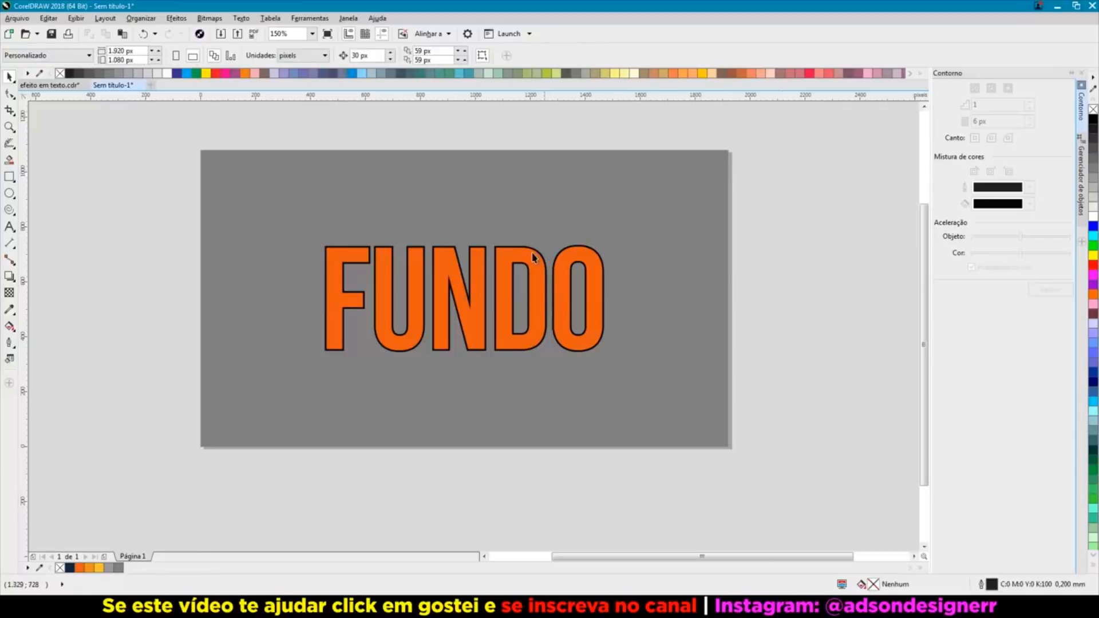
Step: Fill the separated black contour behind the FUNDO lettering with the palette's yellow (#FAC12C)
{"action": "left_click_drag", "start_coordinate": [508, 251], "coordinate": [518, 301]}
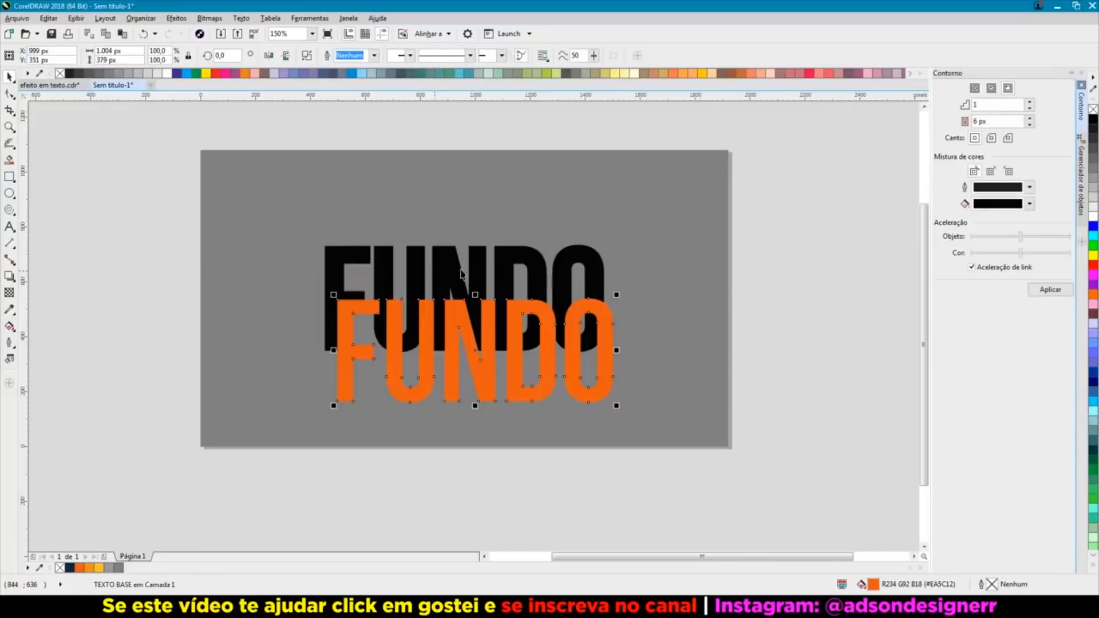
{"action": "key", "text": "ctrl+z"}
{"action": "key", "text": "Escape"}
{"action": "scroll", "coordinate": [317, 248], "scroll_direction": "up", "scroll_amount": 3}
{"action": "left_click", "coordinate": [384, 246]}
{"action": "left_click", "coordinate": [100, 568]}
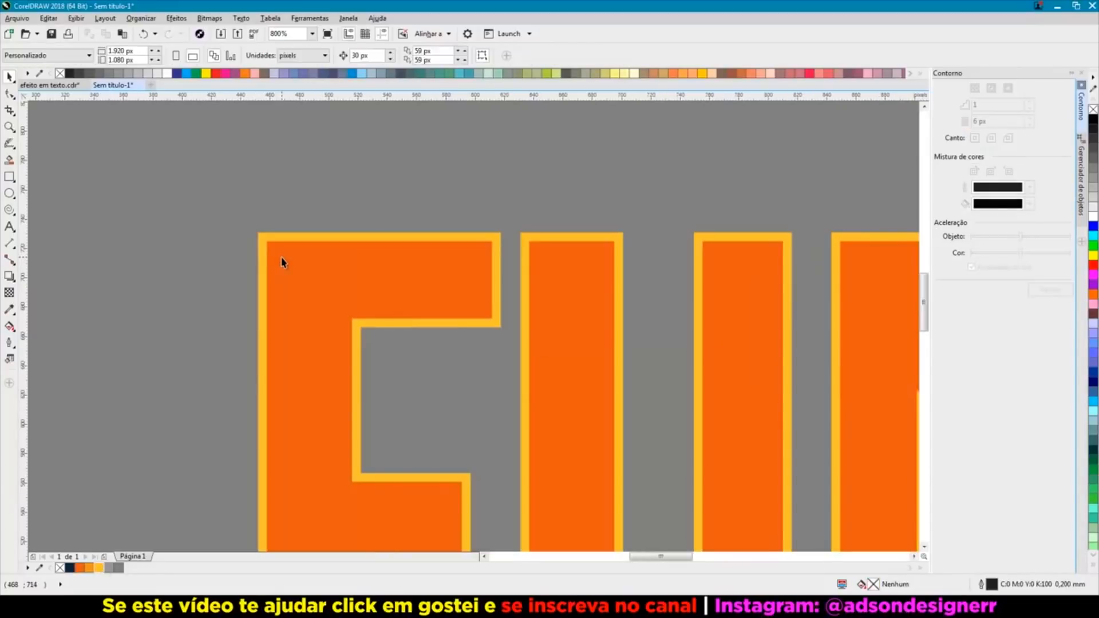
Step: Duplicate the orange lettering with an offset of about 14 px right and 13 px down
{"action": "left_click_drag", "start_coordinate": [282, 263], "coordinate": [299, 281]}
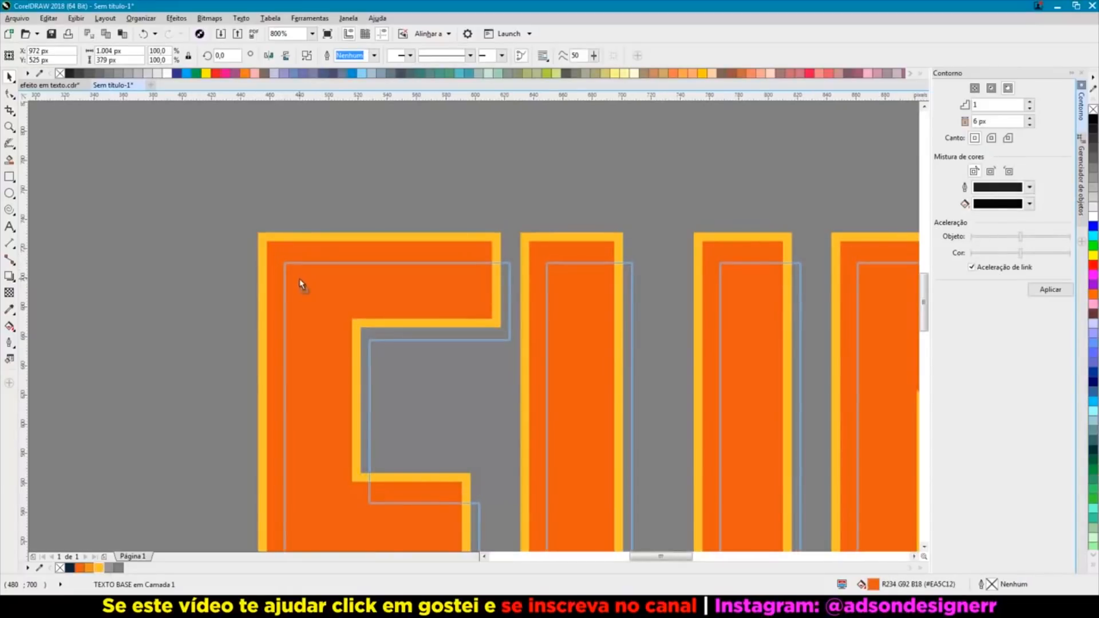
{"action": "left_click_drag", "start_coordinate": [299, 281], "coordinate": [300, 282]}
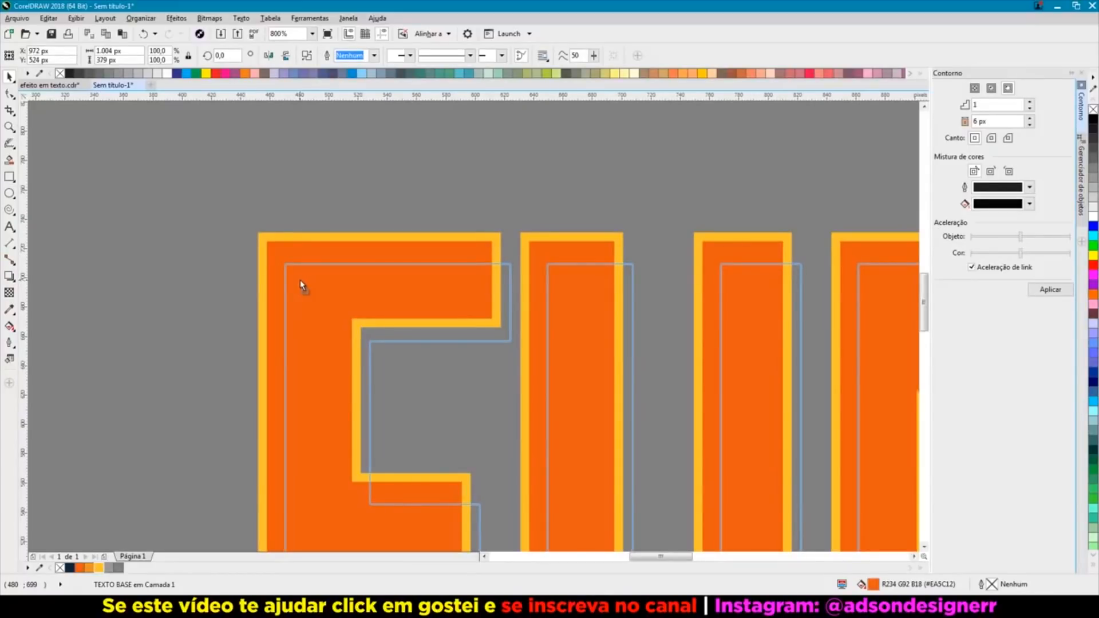
{"action": "left_click_drag", "start_coordinate": [300, 281], "coordinate": [301, 281]}
{"action": "left_click_drag", "start_coordinate": [300, 276], "coordinate": [301, 276]}
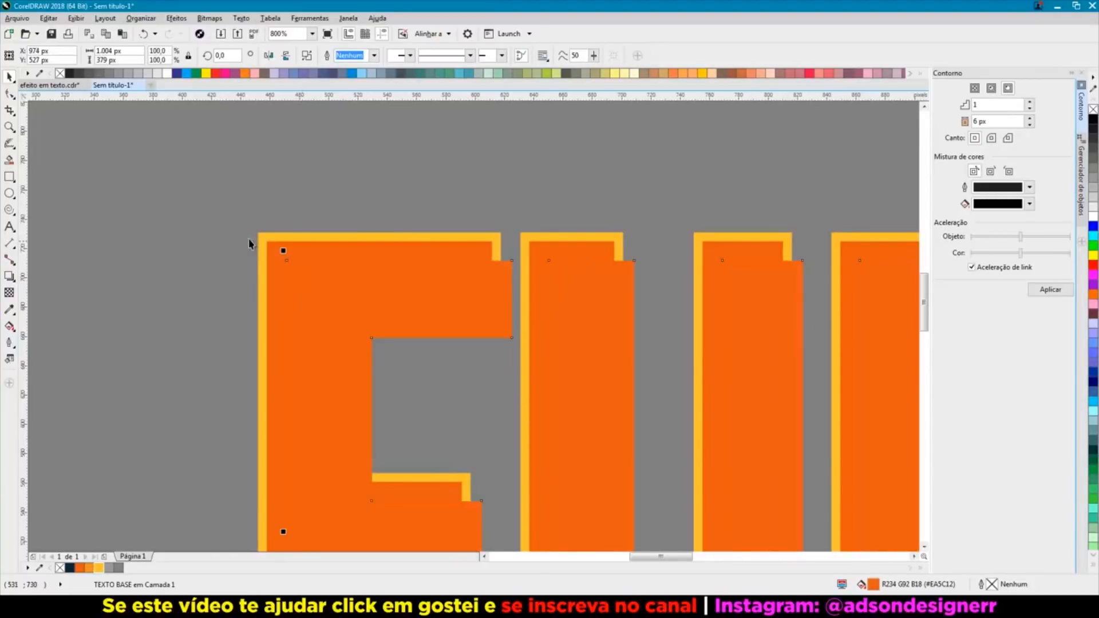
Step: Trim the original orange lettering with its offset copy and move the copy aside
{"action": "scroll", "coordinate": [266, 250], "scroll_direction": "up", "scroll_amount": 1}
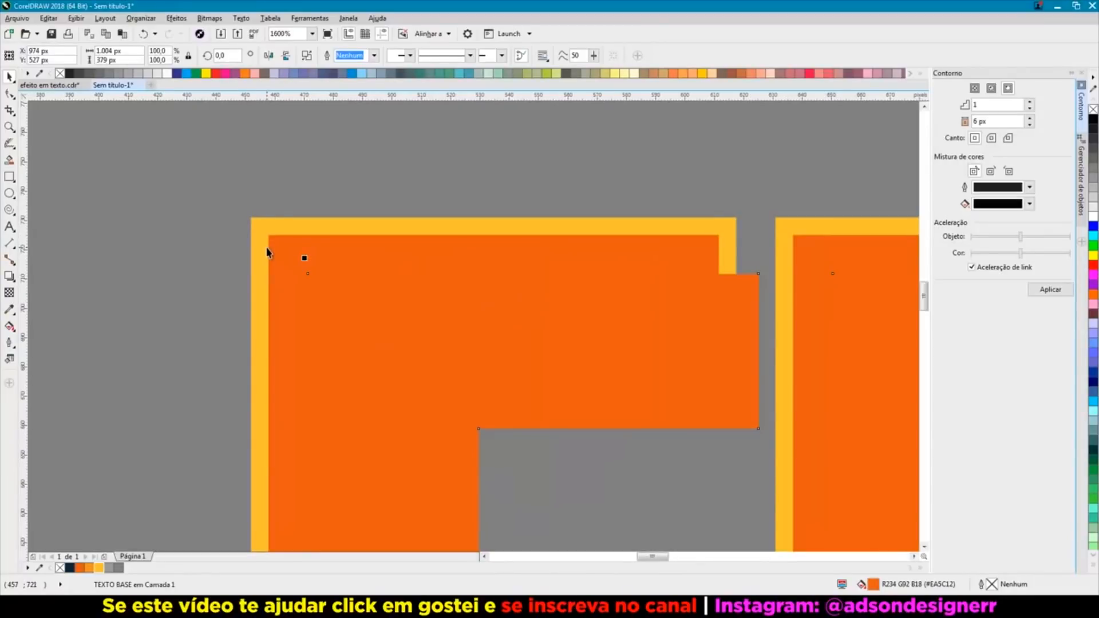
{"action": "left_click", "coordinate": [277, 248], "text": "shift"}
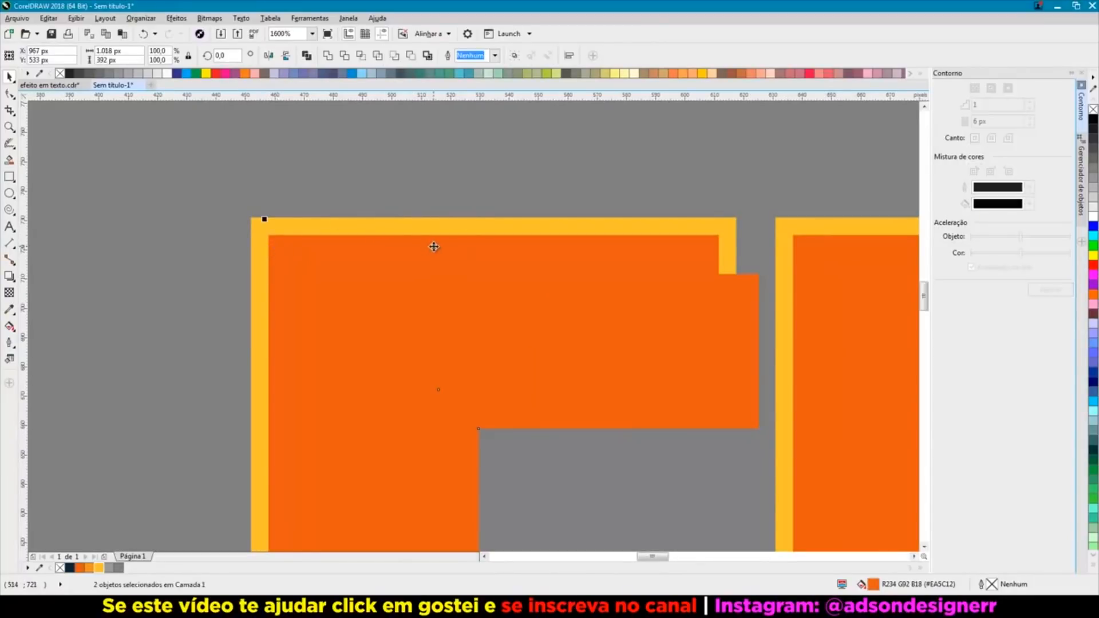
{"action": "left_click", "coordinate": [344, 57]}
{"action": "left_click_drag", "start_coordinate": [511, 392], "coordinate": [628, 452]}
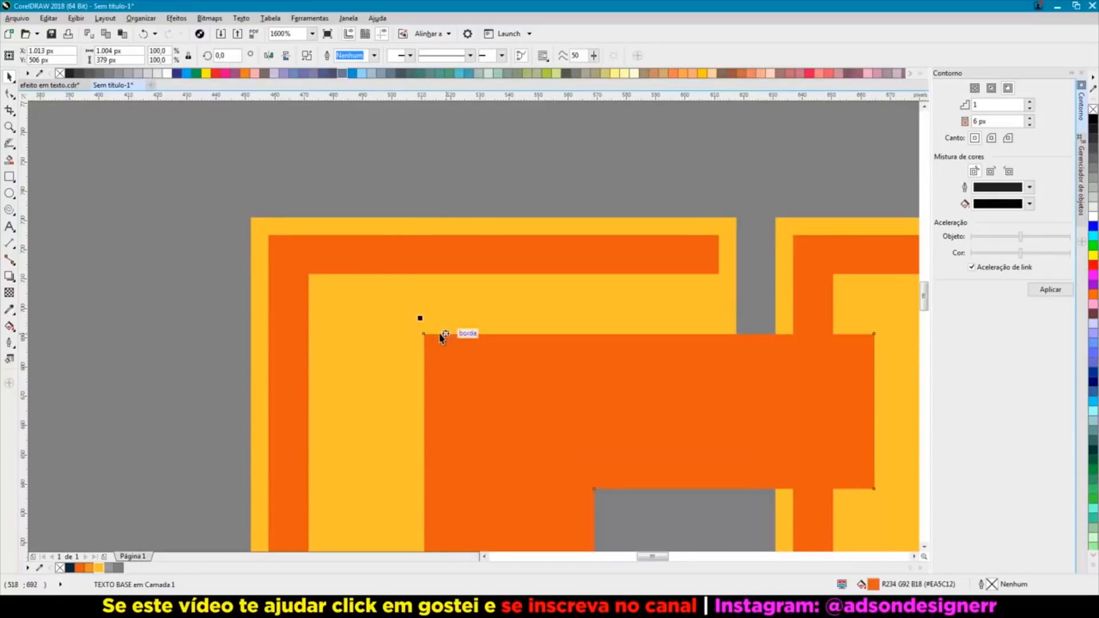
Step: Fill the trimmed inner-edge strips of the letters with black (#000000)
{"action": "left_click", "coordinate": [375, 259]}
{"action": "left_click", "coordinate": [69, 569]}
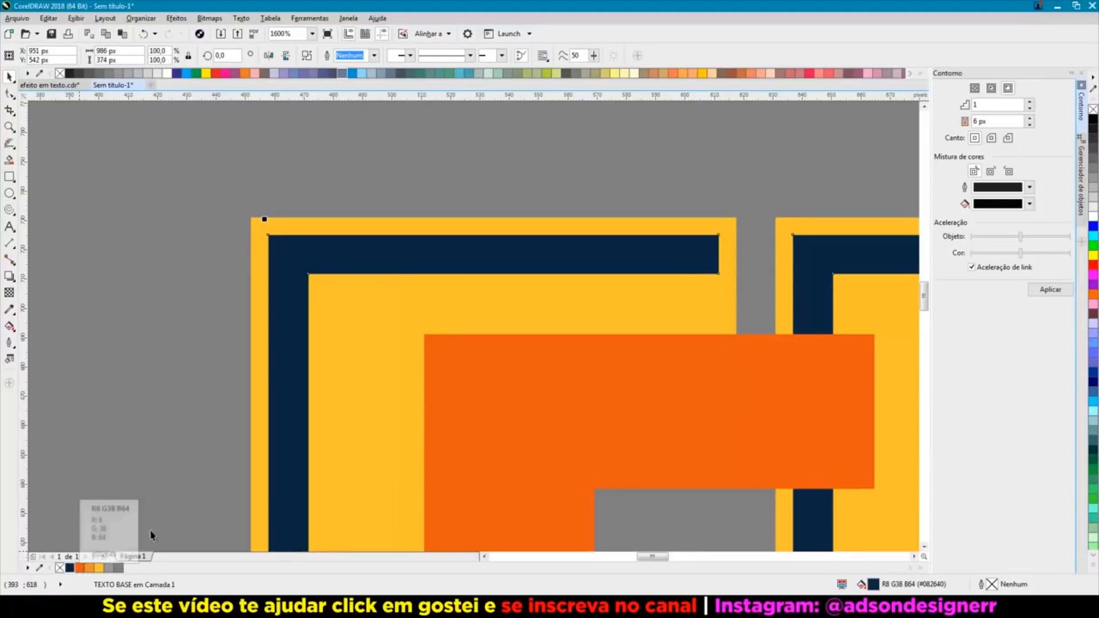
{"action": "left_click", "coordinate": [1093, 119]}
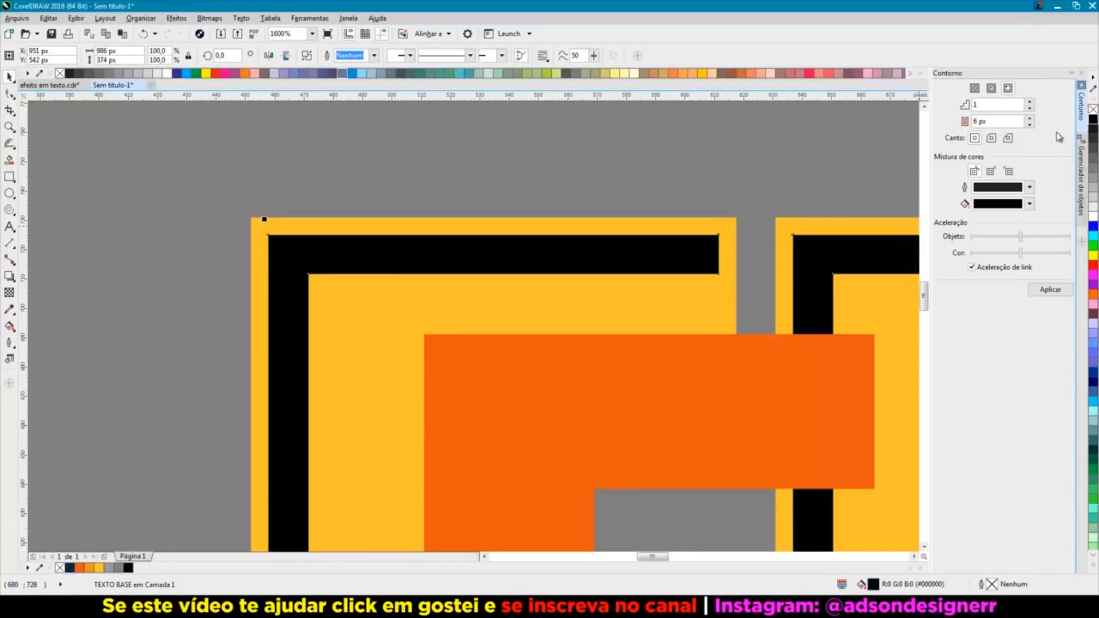
Step: Rename the black trimmed strips object SOMBRA FORTE
{"action": "left_click", "coordinate": [1082, 160]}
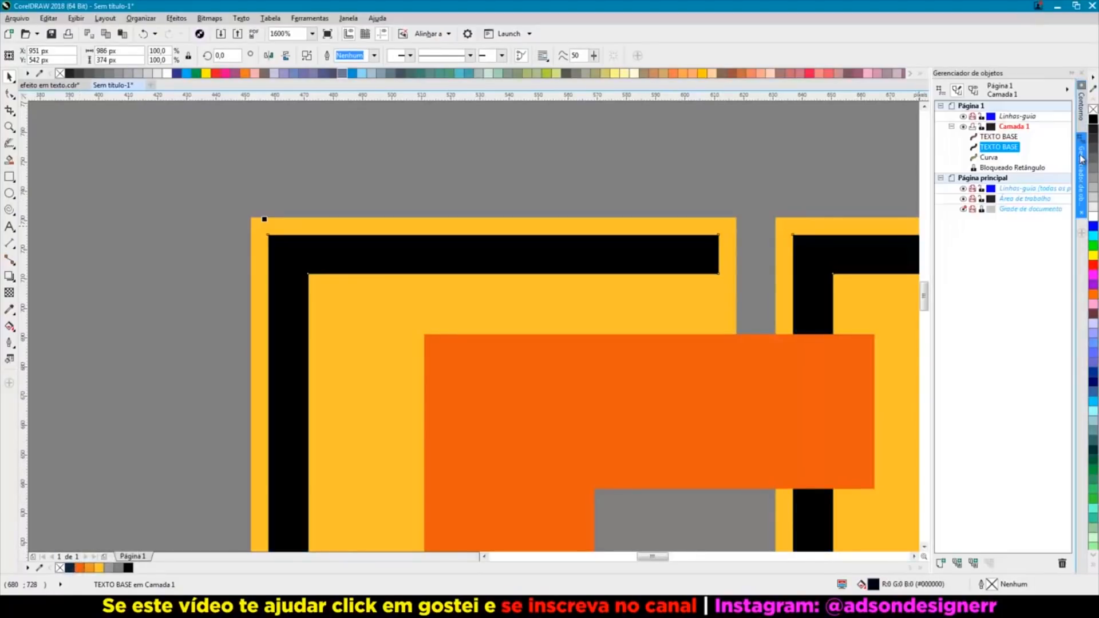
{"action": "right_click", "coordinate": [987, 150]}
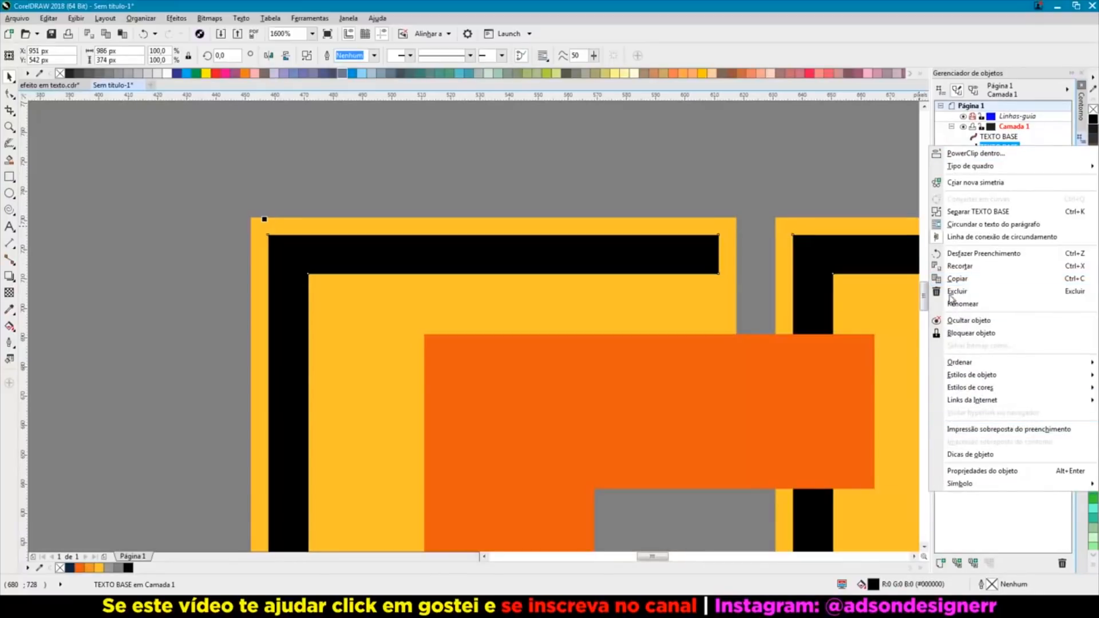
{"action": "left_click", "coordinate": [963, 306]}
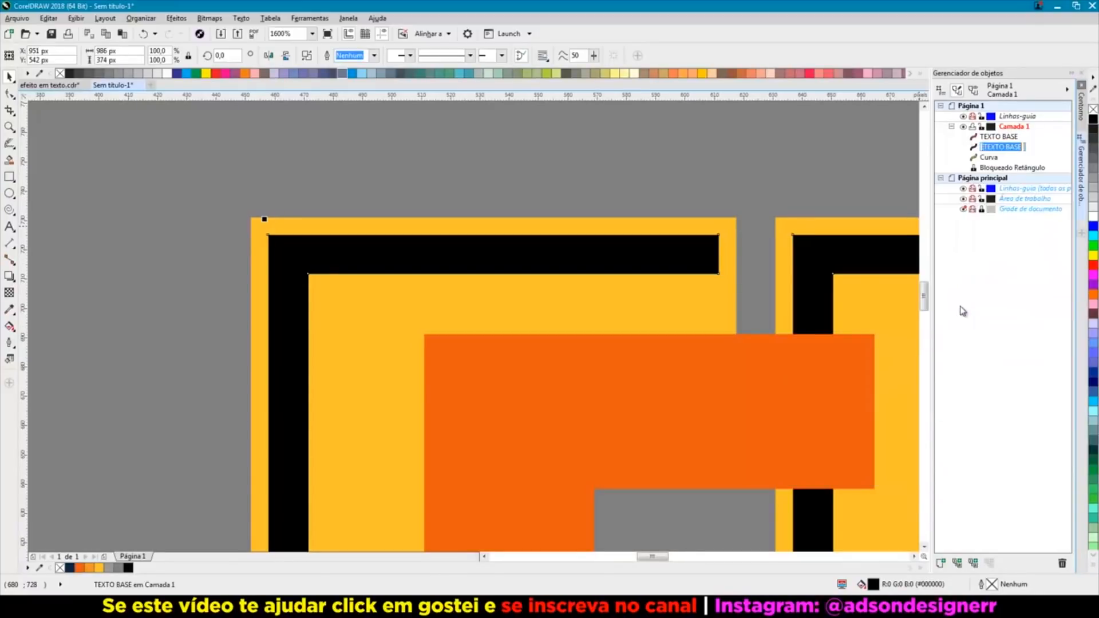
{"action": "type", "text": "SOMBRA FORTE"}
{"action": "left_click", "coordinate": [790, 180]}
Step: Realign the orange lettering inside the yellow contour and place SOMBRA FORTE above TEXTO BASE in the object order
{"action": "left_click", "coordinate": [825, 350]}
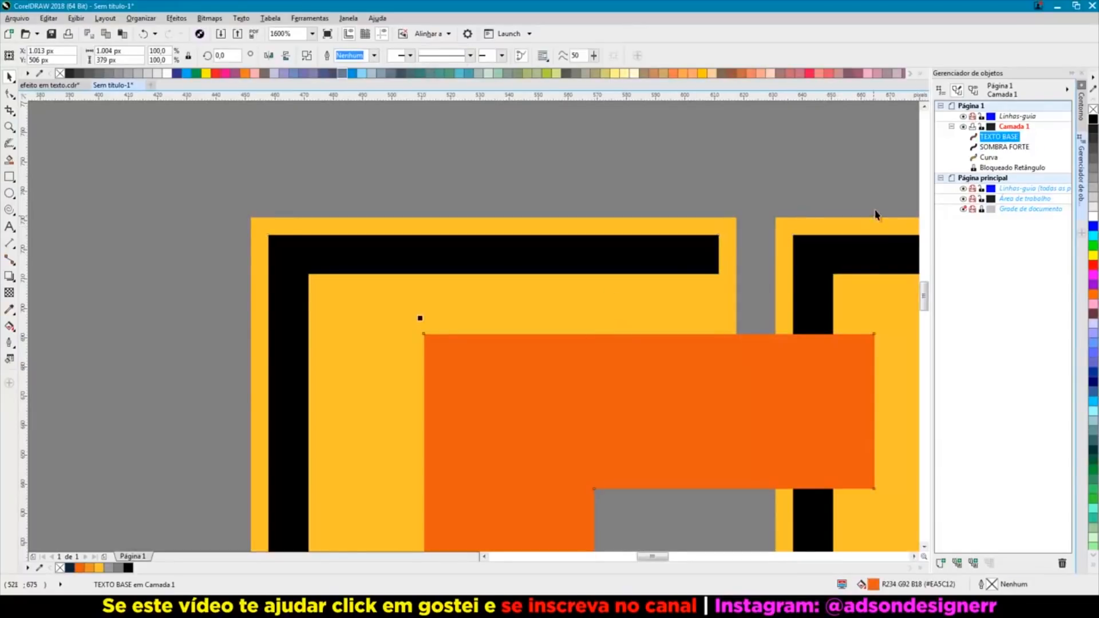
{"action": "left_click_drag", "start_coordinate": [425, 334], "coordinate": [267, 237]}
{"action": "left_click", "coordinate": [1001, 148]}
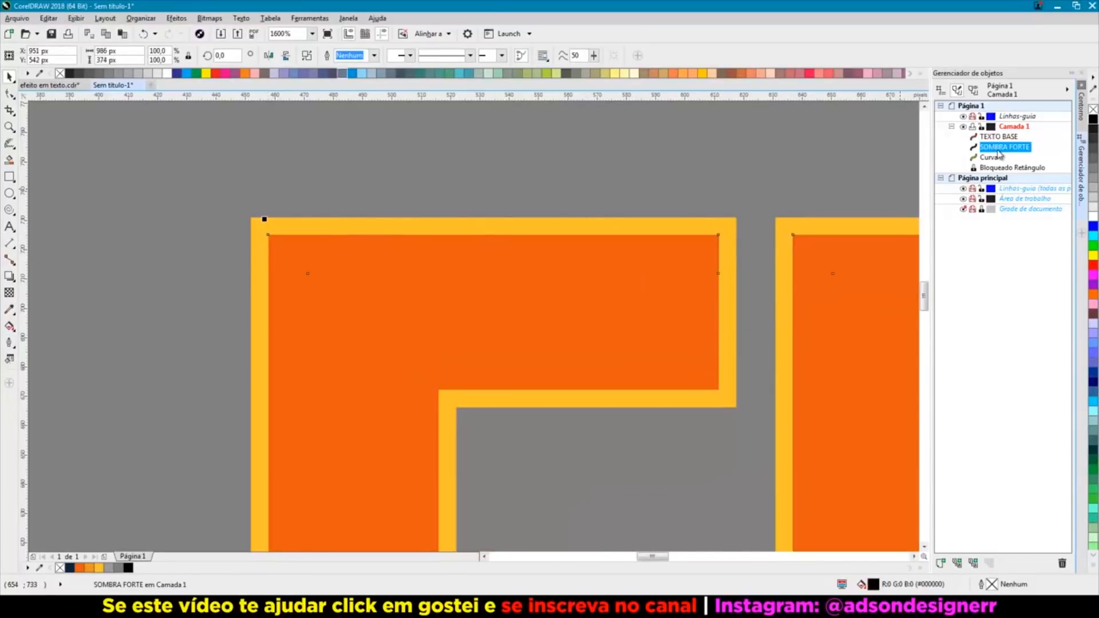
{"action": "left_click_drag", "start_coordinate": [989, 151], "coordinate": [990, 138]}
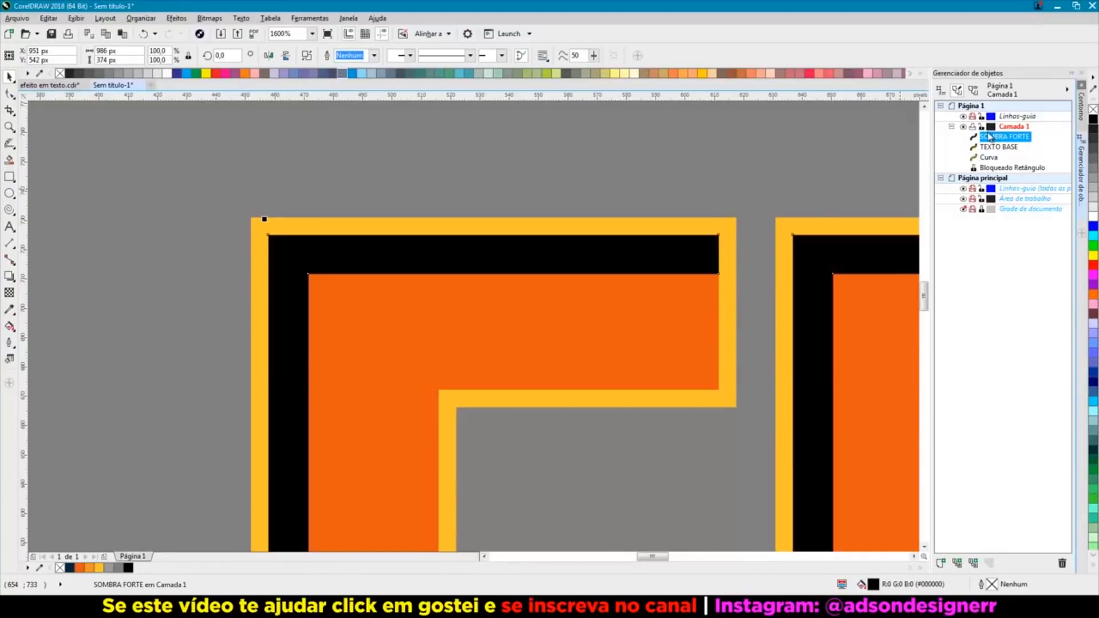
{"action": "left_click", "coordinate": [627, 190]}
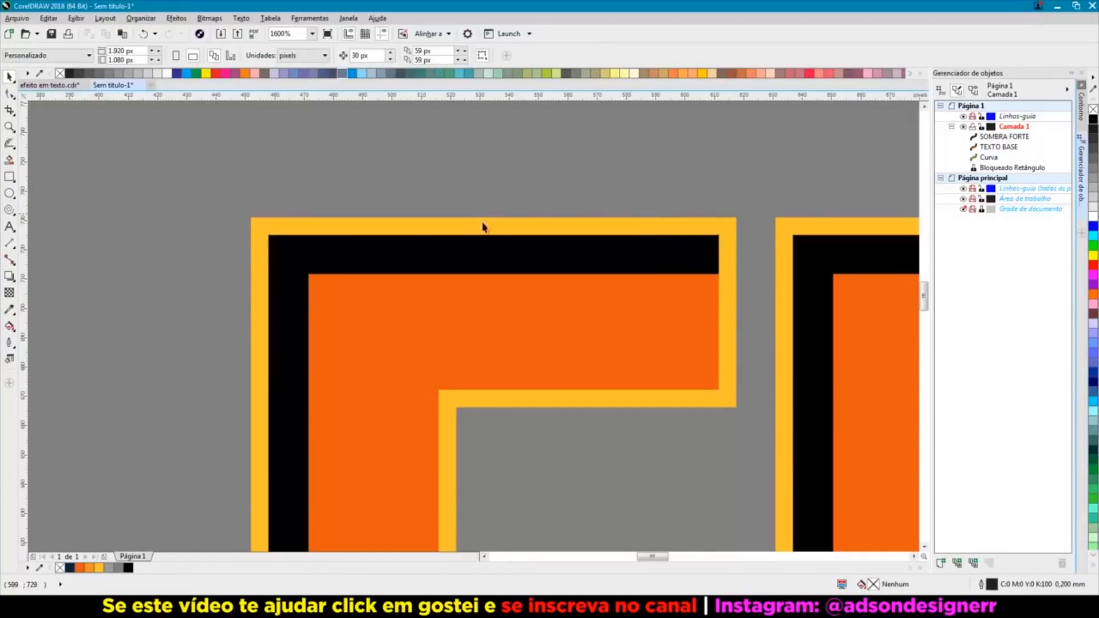
Step: Apply a uniform transparency to the SOMBRA FORTE shadow
{"action": "left_click", "coordinate": [414, 254]}
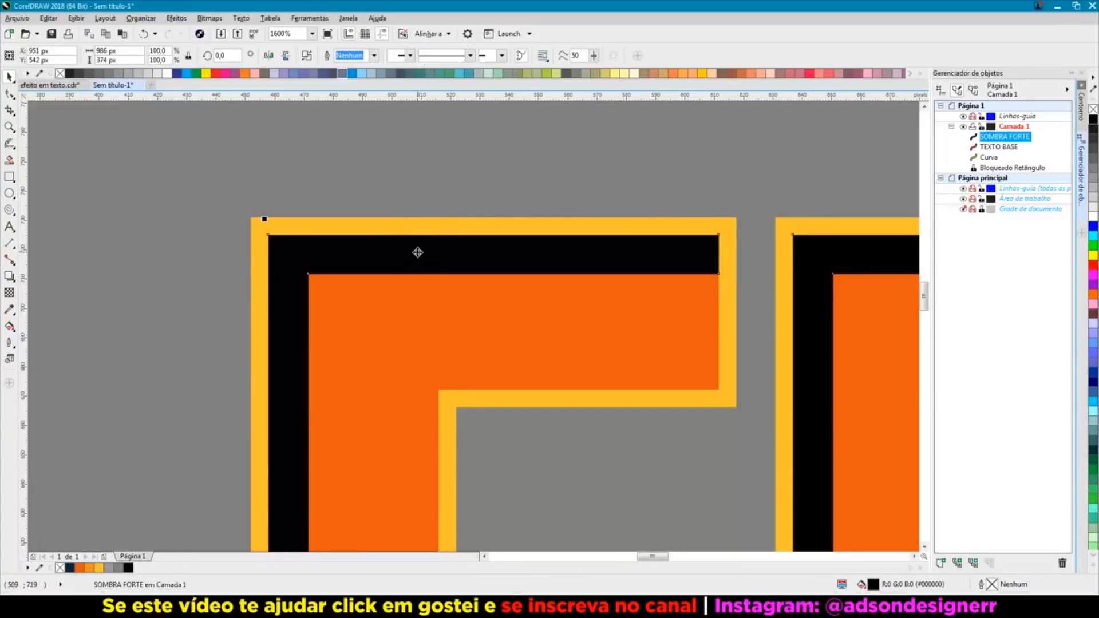
{"action": "left_click", "coordinate": [9, 293]}
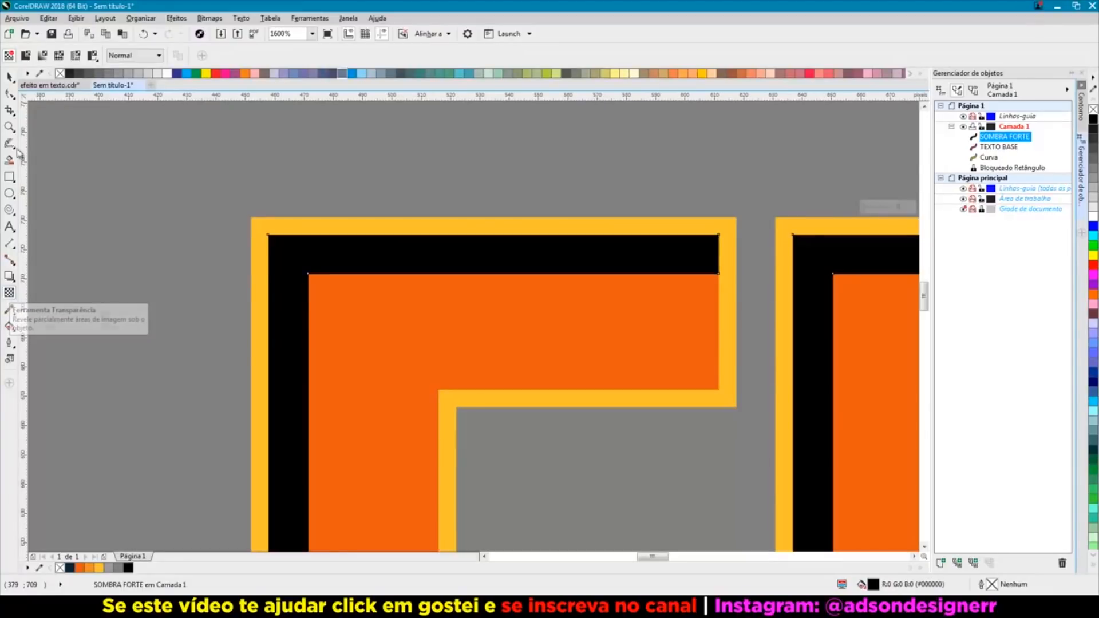
{"action": "left_click", "coordinate": [26, 56]}
{"action": "left_click", "coordinate": [9, 75]}
{"action": "scroll", "coordinate": [274, 204], "scroll_direction": "down", "scroll_amount": 2}
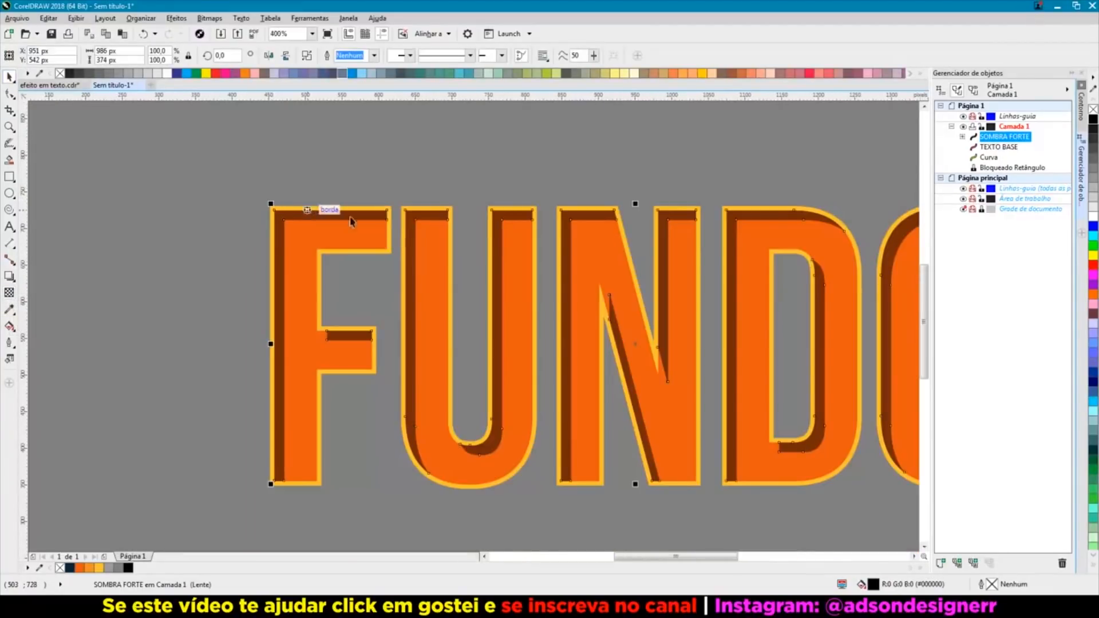
{"action": "scroll", "coordinate": [447, 227], "scroll_direction": "down", "scroll_amount": 1}
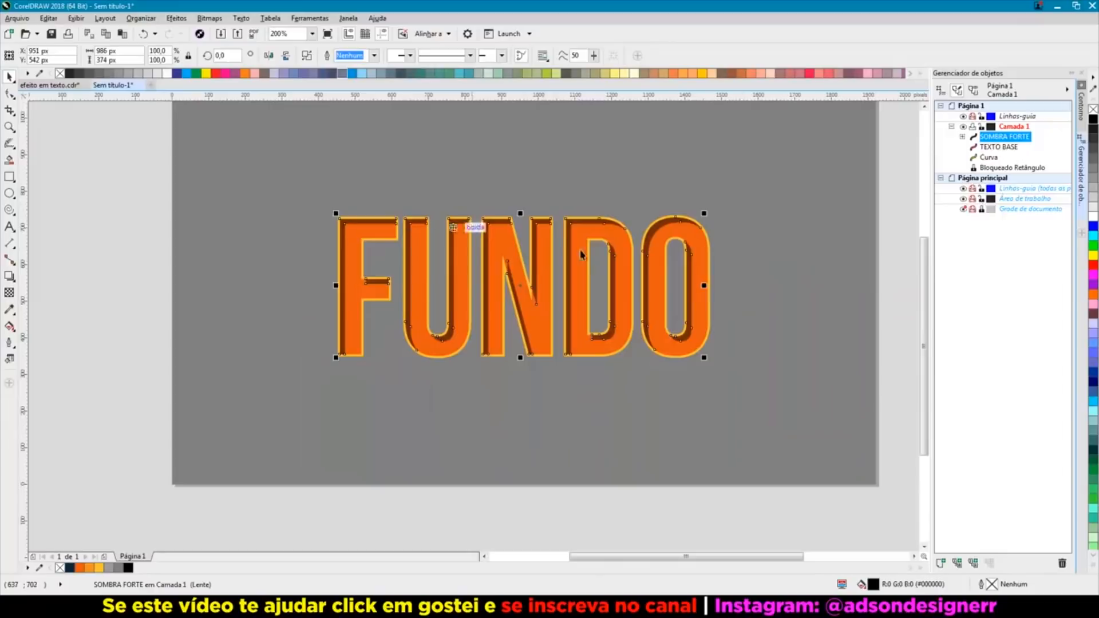
{"action": "left_click", "coordinate": [131, 245]}
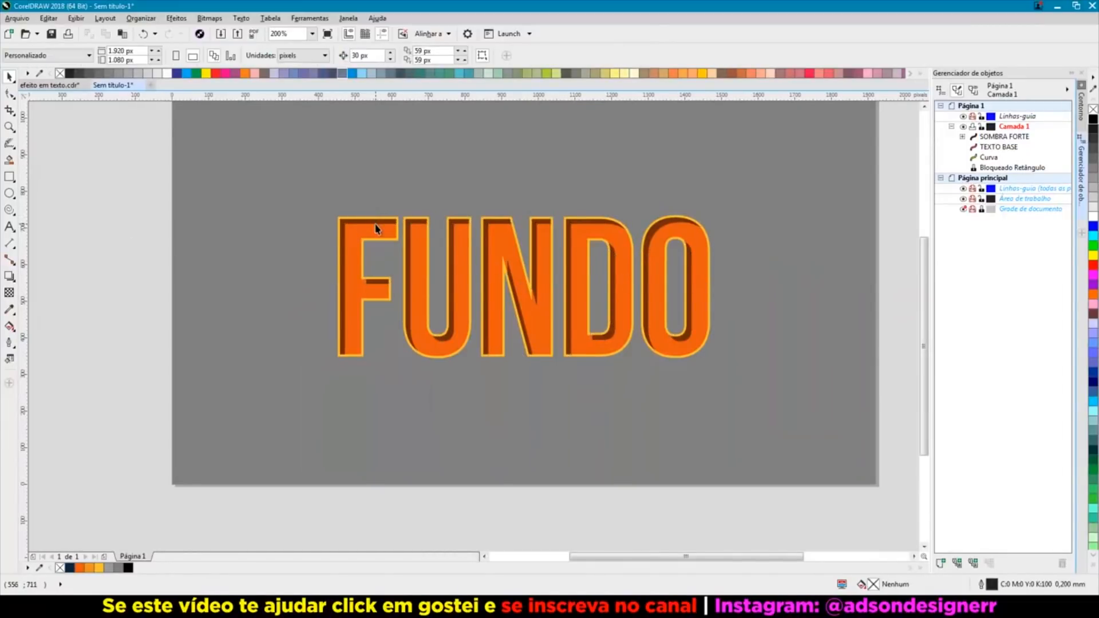
Step: Add a navy (#082640) copy of the yellow contour curve behind it, offset about 9 px right and 10 px down
{"action": "scroll", "coordinate": [396, 225], "scroll_direction": "up", "scroll_amount": 1}
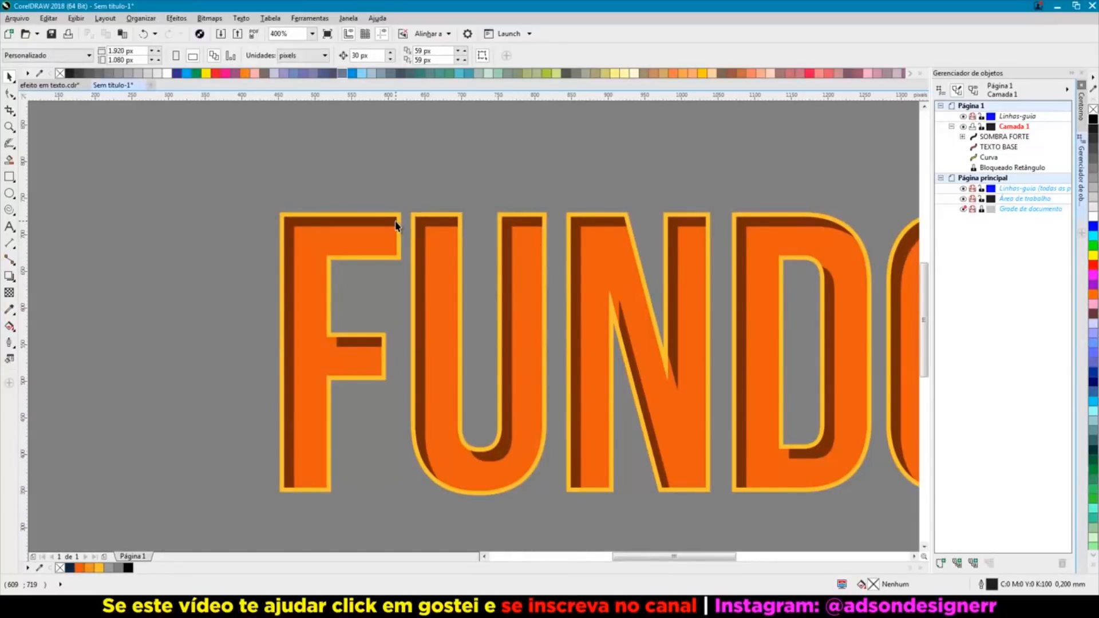
{"action": "scroll", "coordinate": [396, 225], "scroll_direction": "up", "scroll_amount": 2}
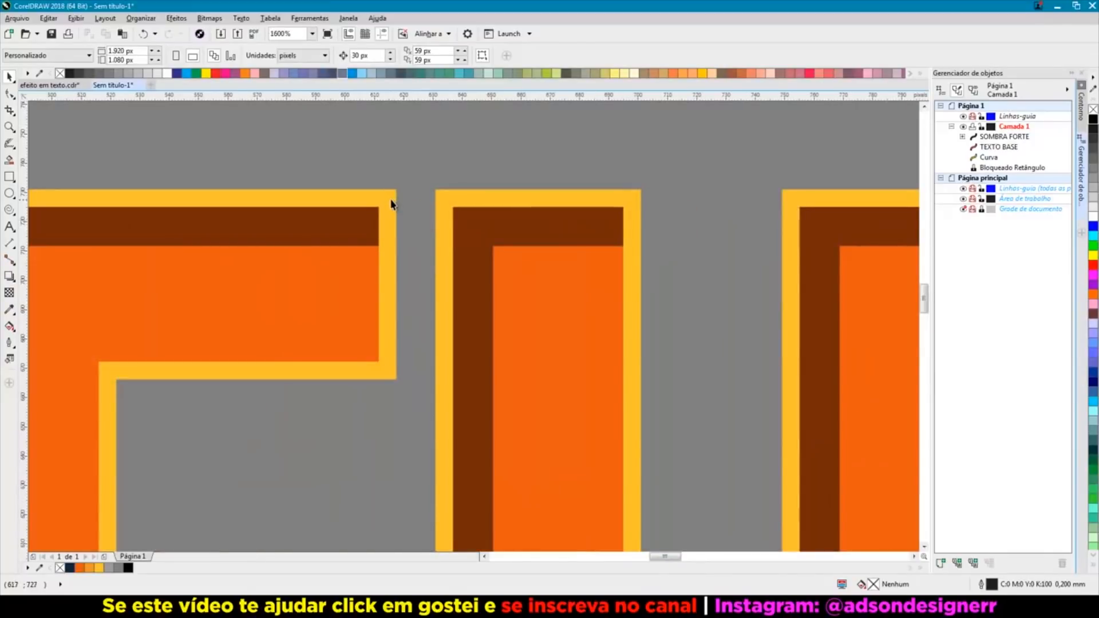
{"action": "left_click", "coordinate": [392, 205]}
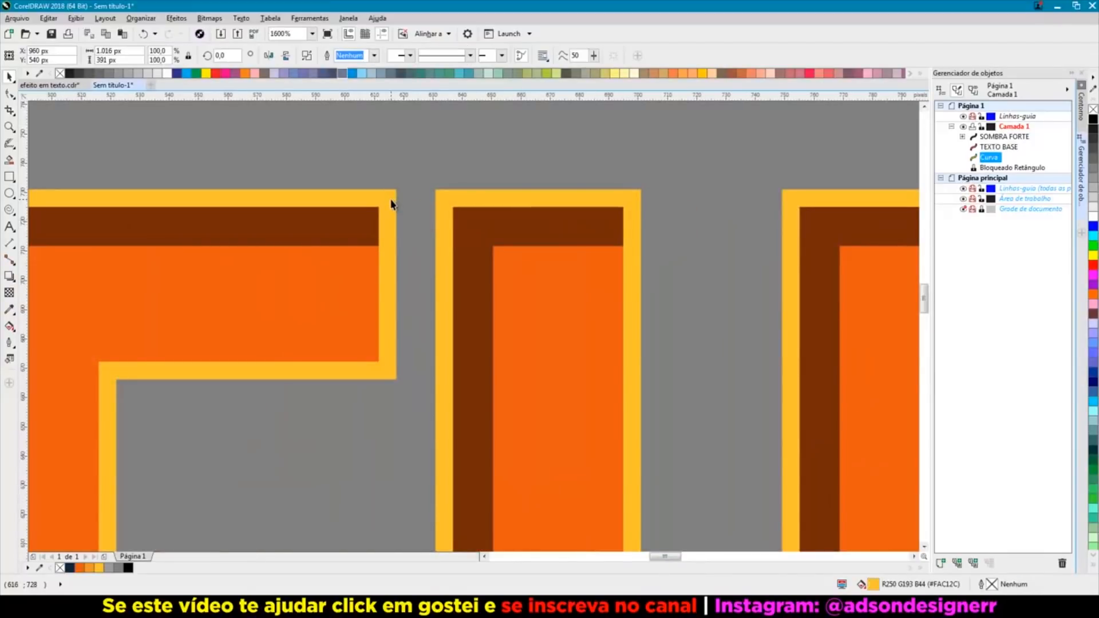
{"action": "left_click_drag", "start_coordinate": [392, 204], "coordinate": [418, 230]}
{"action": "right_click", "coordinate": [419, 230]}
{"action": "left_click", "coordinate": [69, 568]}
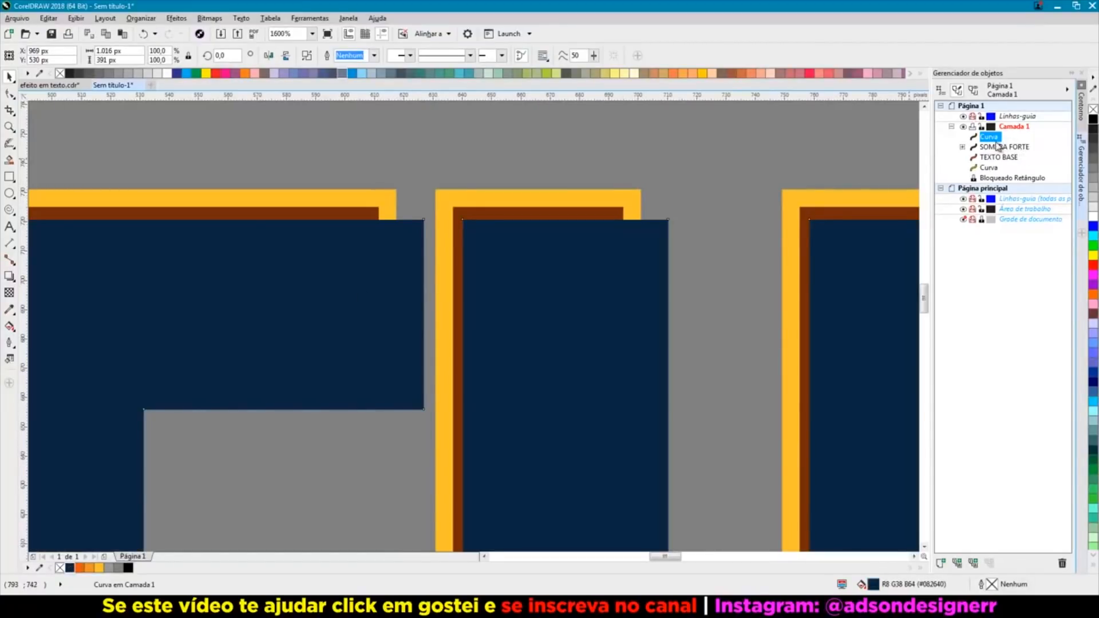
{"action": "left_click_drag", "start_coordinate": [990, 141], "coordinate": [993, 178]}
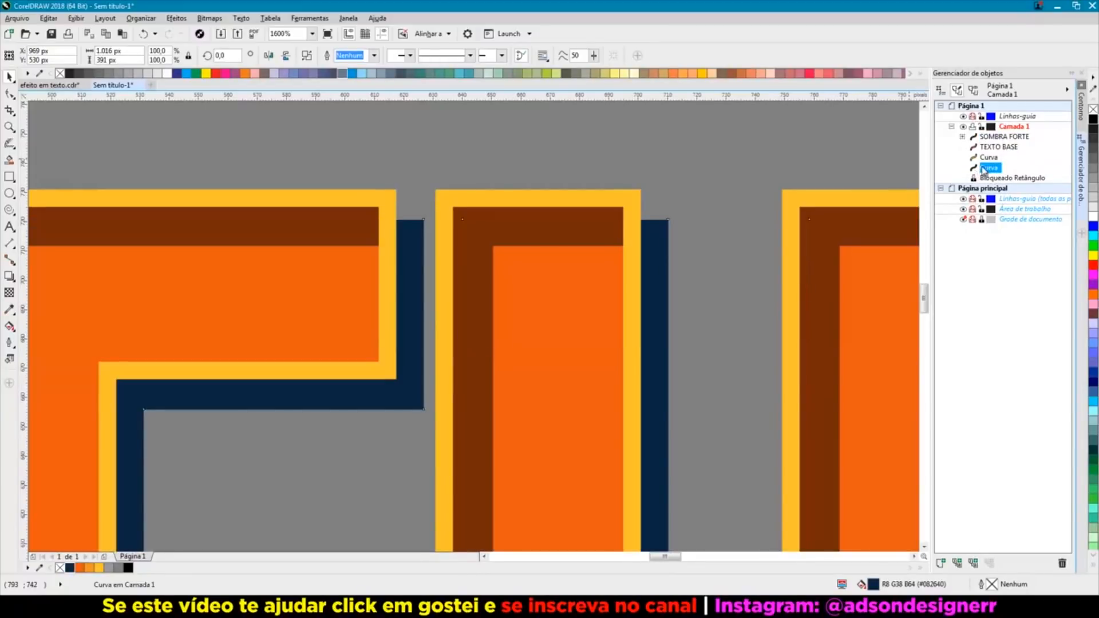
Step: Rename the navy offset copy 3D and select it
{"action": "right_click", "coordinate": [987, 169]}
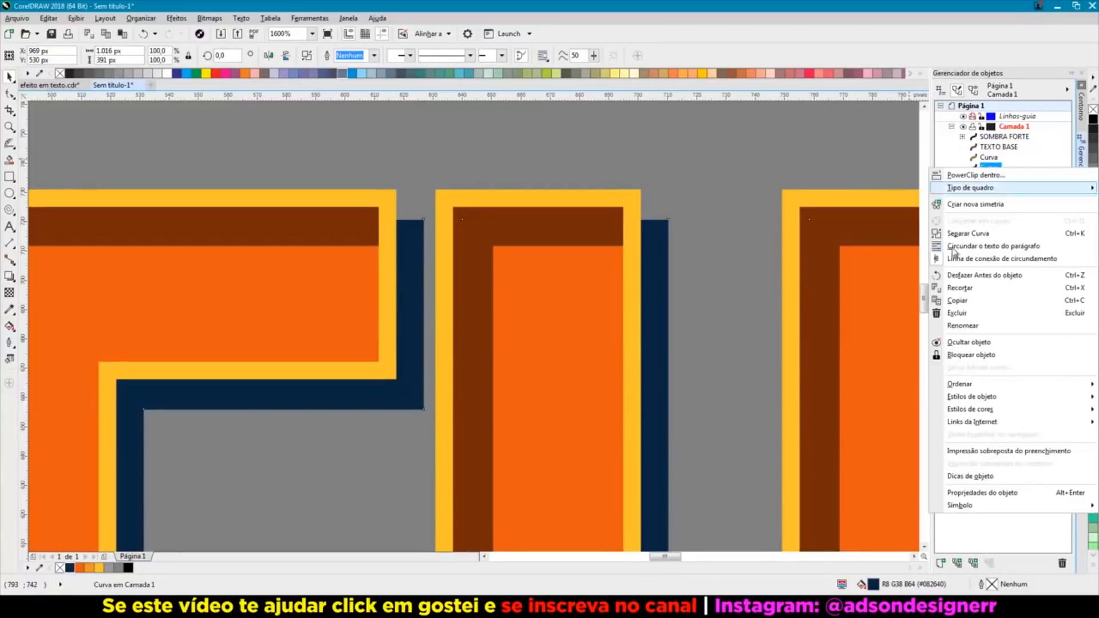
{"action": "left_click", "coordinate": [961, 326]}
{"action": "type", "text": "3D"}
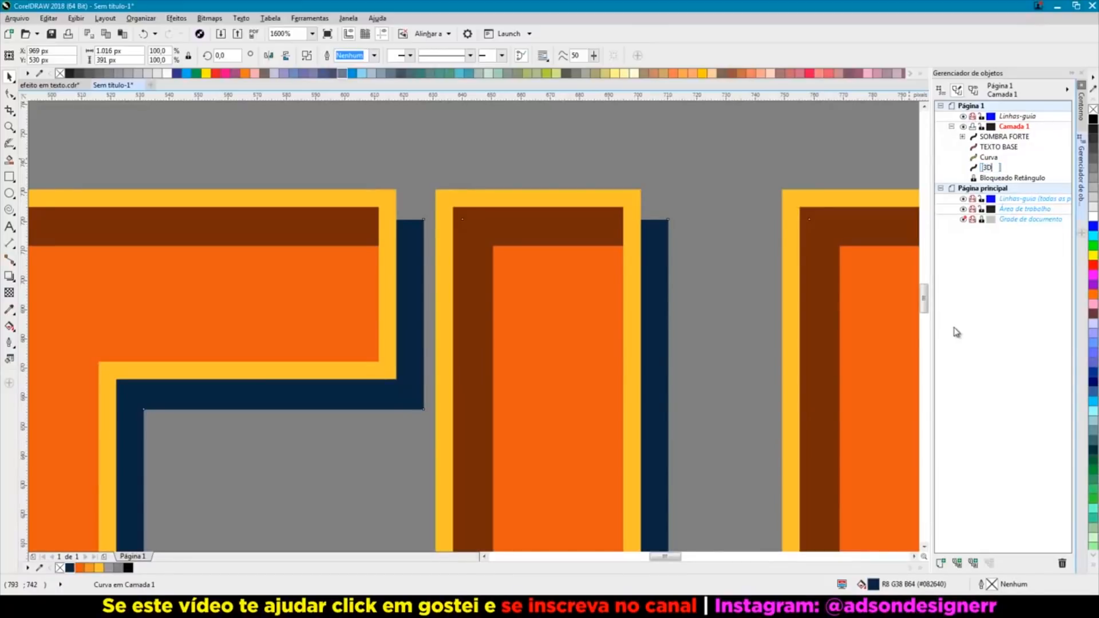
{"action": "left_click", "coordinate": [775, 152]}
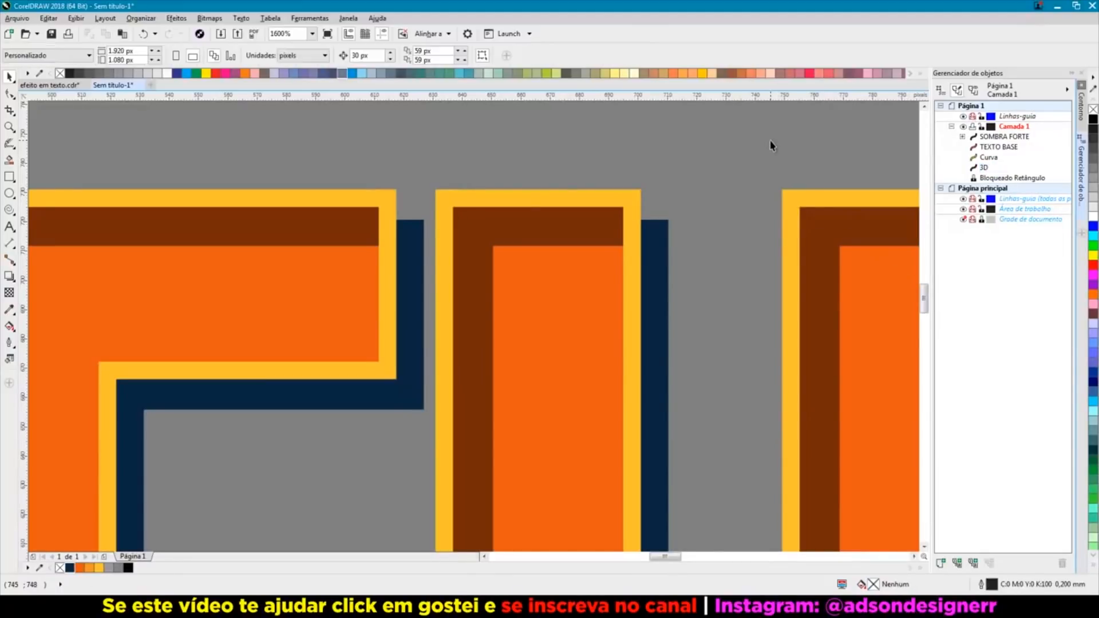
{"action": "left_click", "coordinate": [413, 250]}
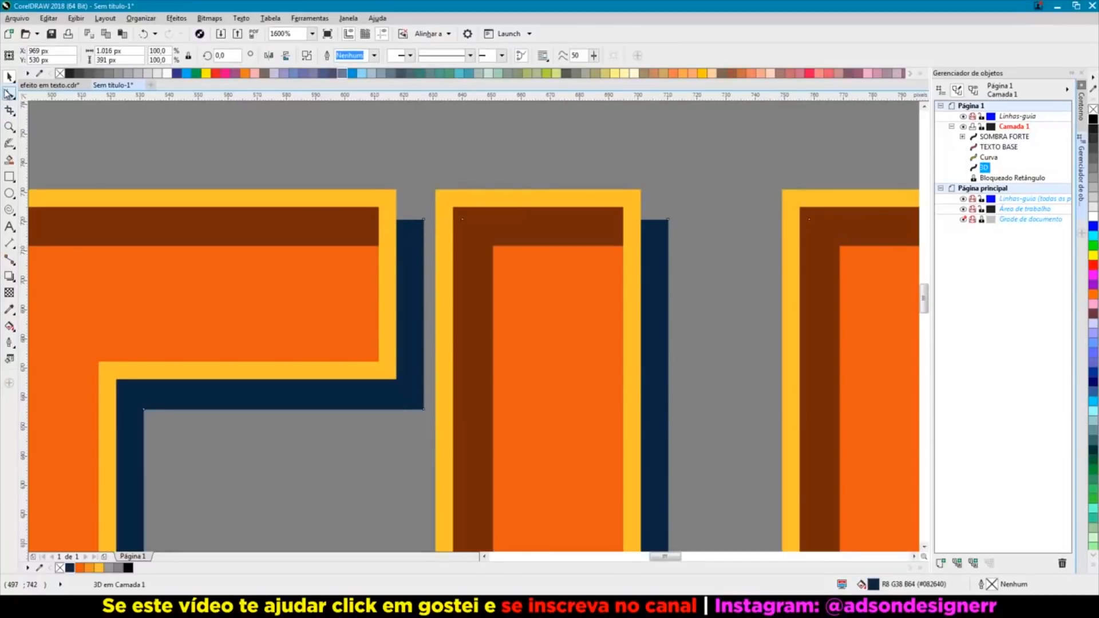
Step: Add a node to the 3D curve at the F's top arm and move it onto the yellow contour's upper-right corner
{"action": "left_click", "coordinate": [9, 95]}
{"action": "scroll", "coordinate": [374, 211], "scroll_direction": "up", "scroll_amount": 2}
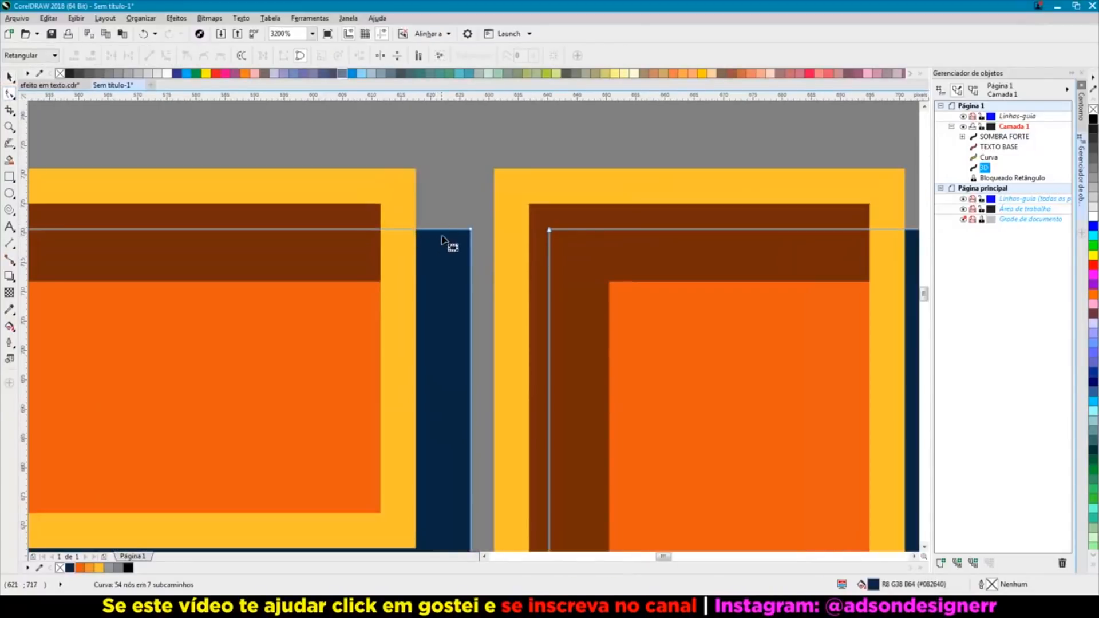
{"action": "scroll", "coordinate": [424, 247], "scroll_direction": "up", "scroll_amount": 6}
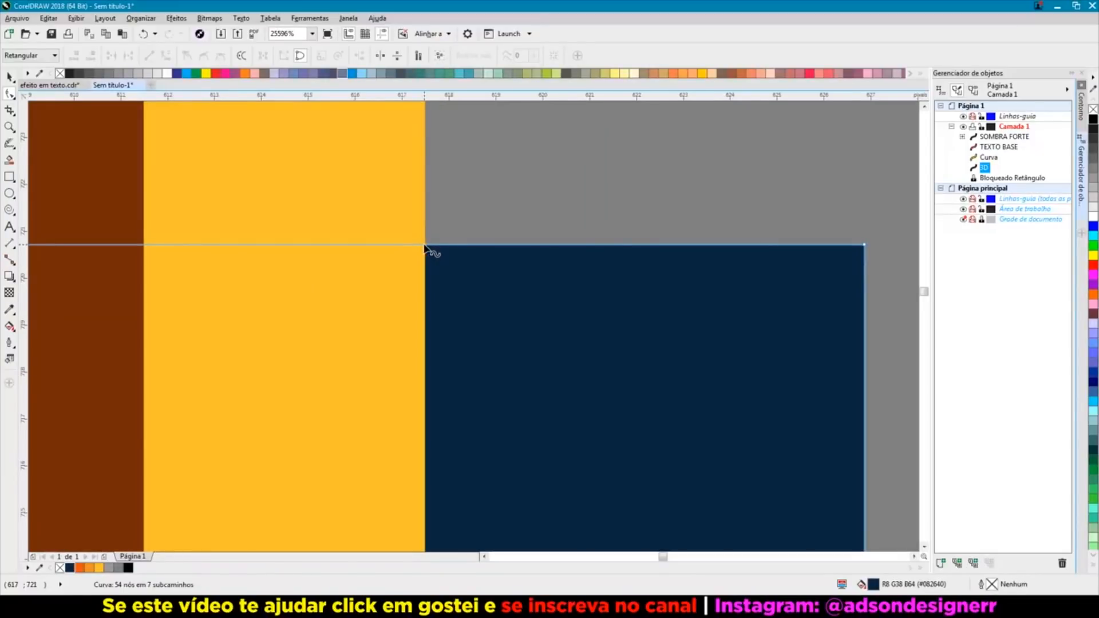
{"action": "double_click", "coordinate": [424, 246]}
{"action": "scroll", "coordinate": [429, 278], "scroll_direction": "down", "scroll_amount": 6}
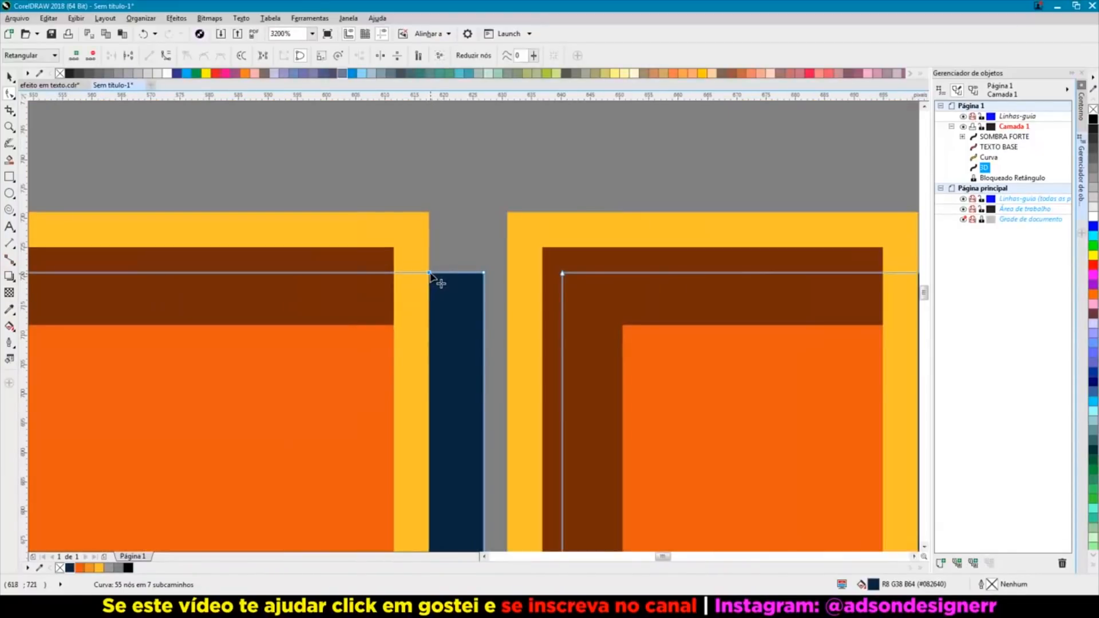
{"action": "left_click_drag", "start_coordinate": [429, 273], "coordinate": [429, 212]}
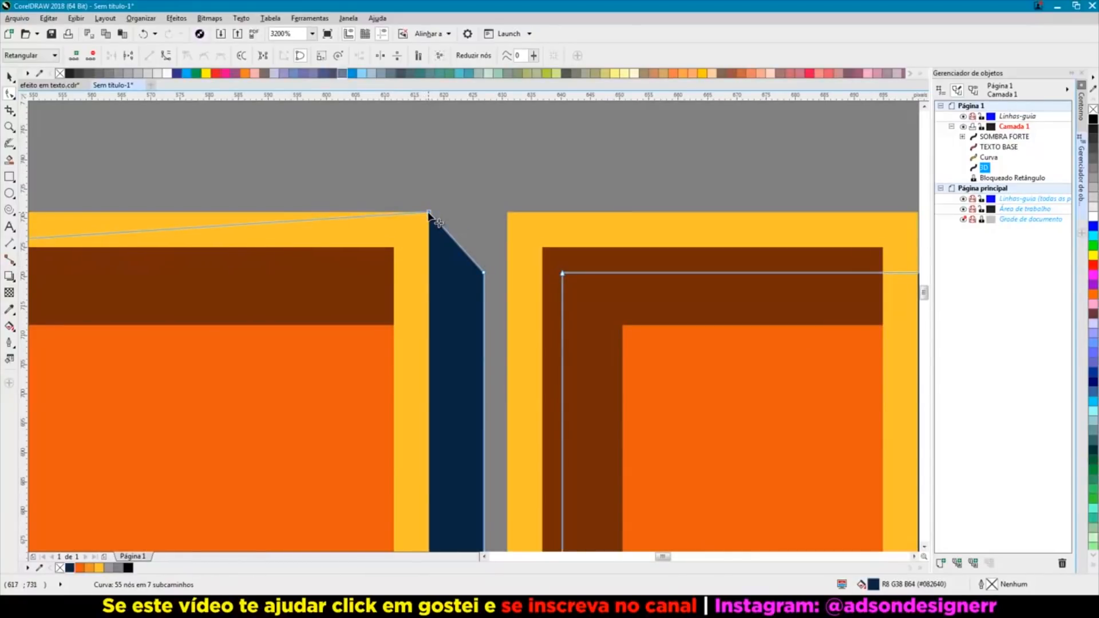
{"action": "scroll", "coordinate": [439, 198], "scroll_direction": "down", "scroll_amount": 3}
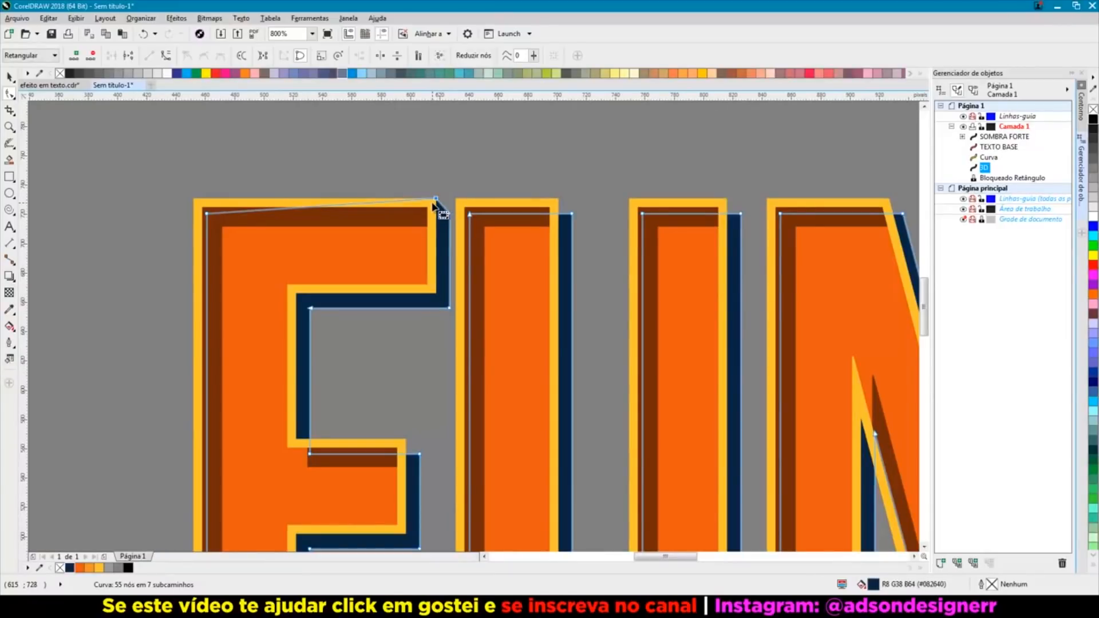
Step: Bevel the 3D curve at the F's middle arm and lower-left corner by adding nodes snapped to the yellow contour
{"action": "scroll", "coordinate": [413, 458], "scroll_direction": "up", "scroll_amount": 3}
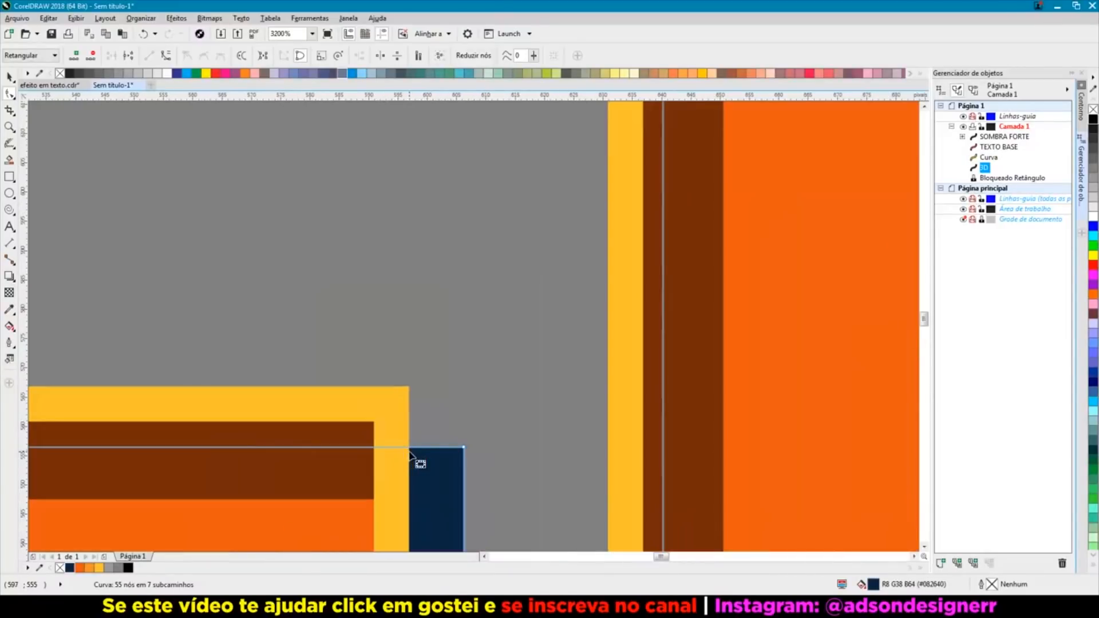
{"action": "left_click_drag", "start_coordinate": [410, 449], "coordinate": [406, 387]}
{"action": "scroll", "coordinate": [417, 344], "scroll_direction": "down", "scroll_amount": 4}
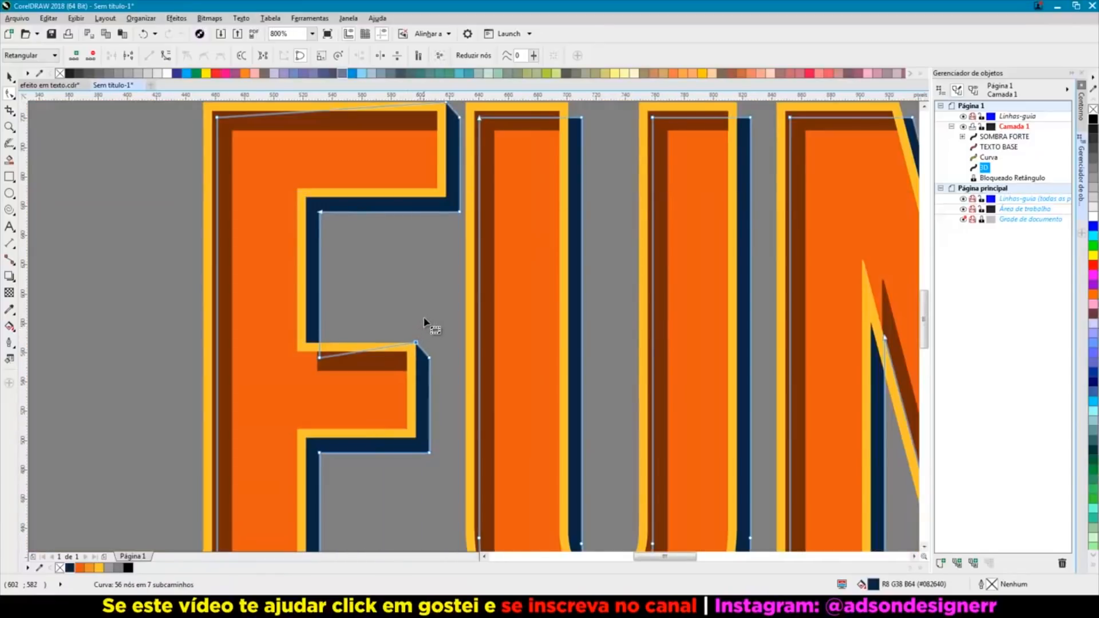
{"action": "scroll", "coordinate": [311, 510], "scroll_direction": "up", "scroll_amount": 3}
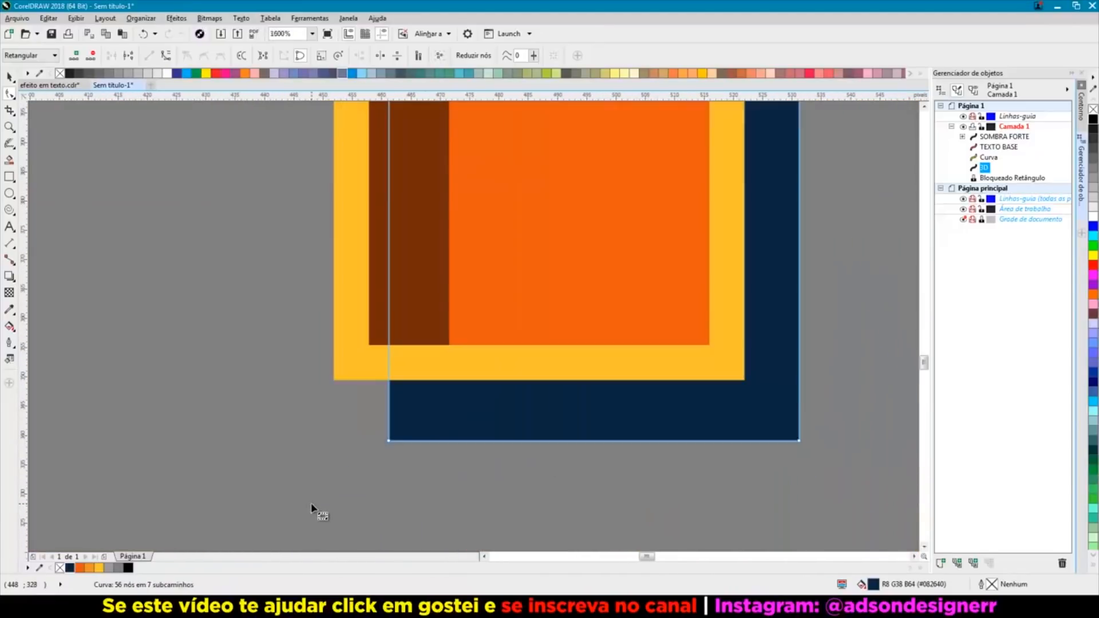
{"action": "left_click", "coordinate": [389, 383]}
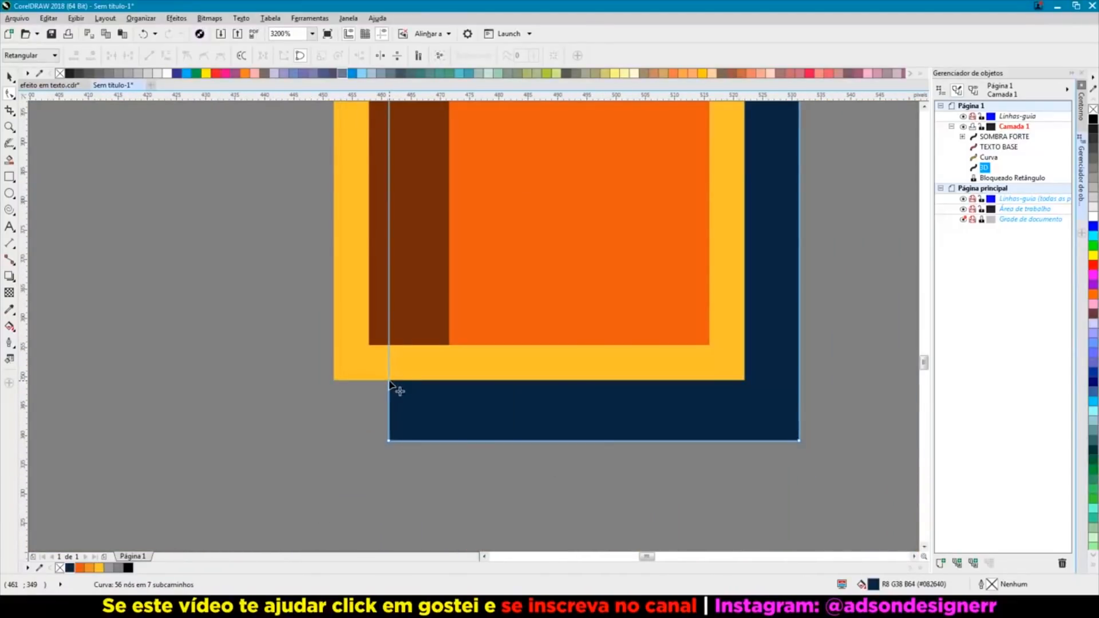
{"action": "left_click_drag", "start_coordinate": [390, 383], "coordinate": [335, 379]}
{"action": "scroll", "coordinate": [334, 379], "scroll_direction": "down", "scroll_amount": 3}
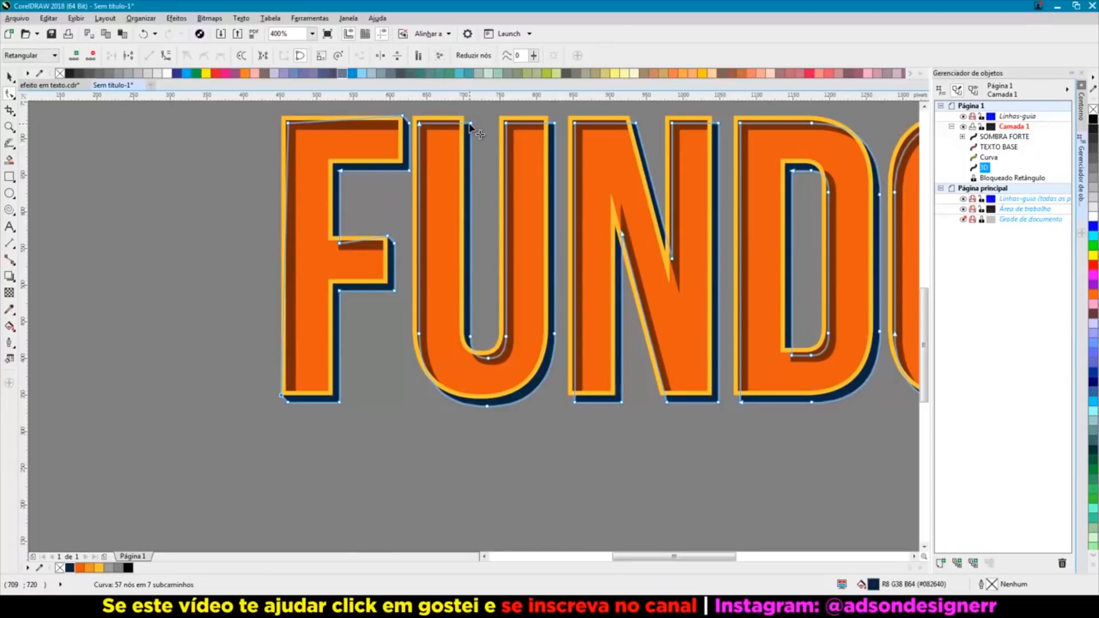
Step: Add 3D curve nodes at the U's left stem top-right corner and lower-left bend, moving them onto the yellow contour
{"action": "scroll", "coordinate": [466, 118], "scroll_direction": "up", "scroll_amount": 3}
{"action": "double_click", "coordinate": [444, 191]}
{"action": "left_click_drag", "start_coordinate": [444, 191], "coordinate": [444, 131]}
{"action": "scroll", "coordinate": [444, 133], "scroll_direction": "down", "scroll_amount": 3}
{"action": "scroll", "coordinate": [410, 419], "scroll_direction": "up", "scroll_amount": 2}
{"action": "double_click", "coordinate": [433, 347]}
{"action": "left_click_drag", "start_coordinate": [434, 347], "coordinate": [402, 310]}
{"action": "scroll", "coordinate": [337, 306], "scroll_direction": "down", "scroll_amount": 2}
Step: Connect the 3D curve to the yellow contour at the N's lower-left corner and the top of its diagonal with new nodes
{"action": "scroll", "coordinate": [497, 324], "scroll_direction": "up", "scroll_amount": 2}
{"action": "double_click", "coordinate": [501, 309]}
{"action": "left_click_drag", "start_coordinate": [501, 310], "coordinate": [485, 311]}
{"action": "scroll", "coordinate": [481, 381], "scroll_direction": "down", "scroll_amount": 2}
{"action": "scroll", "coordinate": [504, 201], "scroll_direction": "up", "scroll_amount": 3}
{"action": "double_click", "coordinate": [478, 246]}
{"action": "left_click_drag", "start_coordinate": [479, 245], "coordinate": [453, 179]}
{"action": "scroll", "coordinate": [515, 207], "scroll_direction": "down", "scroll_amount": 3}
Step: Add a 3D curve node at the top of the U's right stem and move it up to the contour corner
{"action": "scroll", "coordinate": [423, 202], "scroll_direction": "up", "scroll_amount": 2}
{"action": "double_click", "coordinate": [442, 242]}
{"action": "left_click_drag", "start_coordinate": [441, 241], "coordinate": [441, 213]}
{"action": "scroll", "coordinate": [386, 209], "scroll_direction": "down", "scroll_amount": 3}
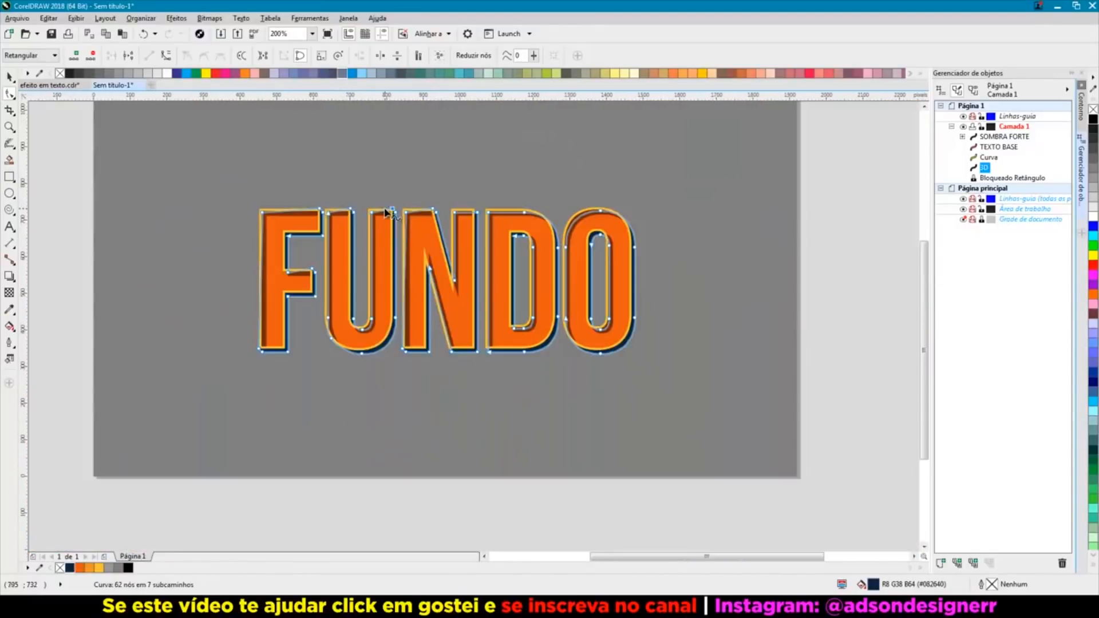
Step: Extend the 3D curve to the contour corners at the base of the N's right leg and the D's lower-left corner
{"action": "scroll", "coordinate": [461, 351], "scroll_direction": "up", "scroll_amount": 2}
{"action": "left_click_drag", "start_coordinate": [462, 350], "coordinate": [451, 349]}
{"action": "scroll", "coordinate": [640, 352], "scroll_direction": "up", "scroll_amount": 1}
{"action": "double_click", "coordinate": [583, 351]}
{"action": "left_click_drag", "start_coordinate": [584, 351], "coordinate": [557, 349]}
{"action": "scroll", "coordinate": [507, 381], "scroll_direction": "down", "scroll_amount": 2}
{"action": "scroll", "coordinate": [506, 382], "scroll_direction": "down", "scroll_amount": 1}
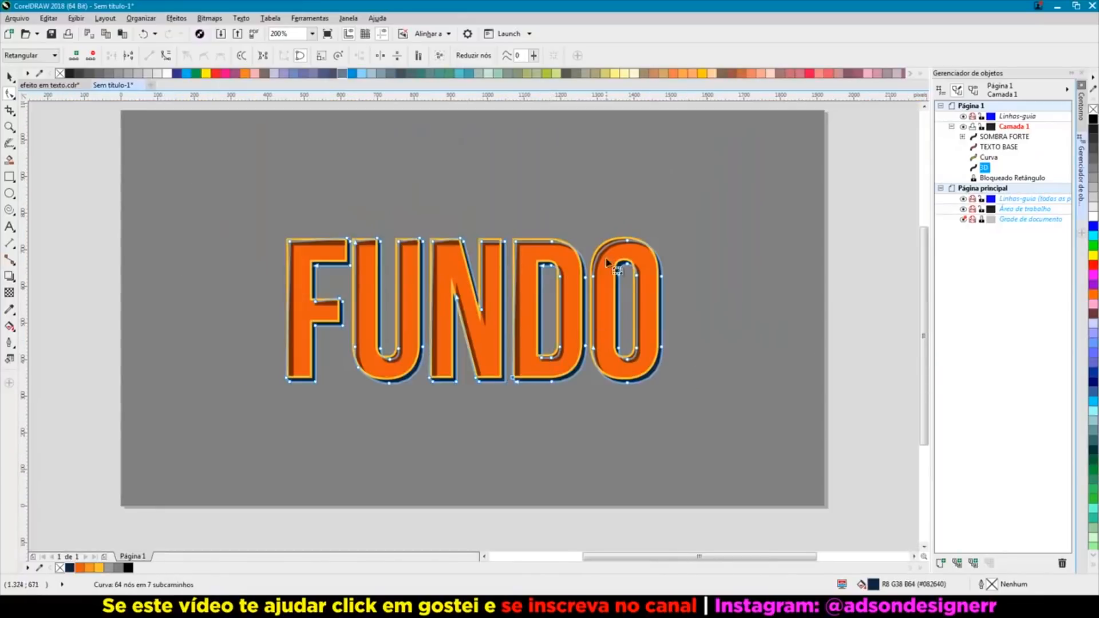
Step: Add 3D curve nodes on the O's lower-left and upper-right bends and pull them diagonally onto the yellow contour
{"action": "scroll", "coordinate": [567, 355], "scroll_direction": "up", "scroll_amount": 3}
{"action": "double_click", "coordinate": [566, 355]}
{"action": "left_click_drag", "start_coordinate": [567, 355], "coordinate": [543, 332]}
{"action": "scroll", "coordinate": [585, 410], "scroll_direction": "down", "scroll_amount": 2}
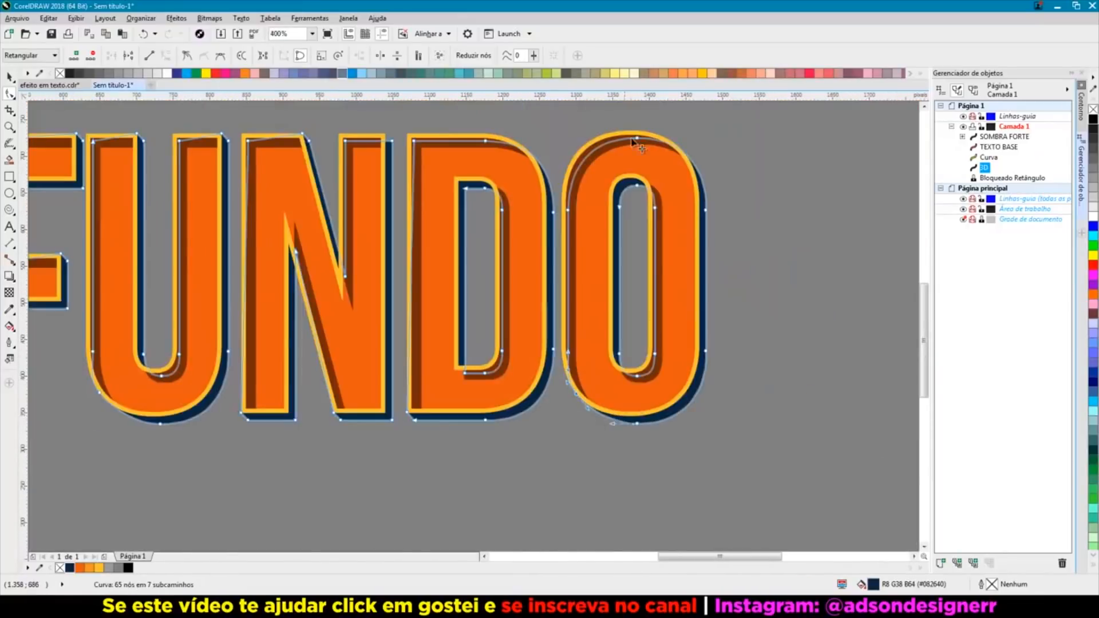
{"action": "scroll", "coordinate": [684, 137], "scroll_direction": "up", "scroll_amount": 2}
{"action": "double_click", "coordinate": [679, 204]}
{"action": "left_click_drag", "start_coordinate": [679, 203], "coordinate": [661, 186]}
{"action": "scroll", "coordinate": [722, 252], "scroll_direction": "down", "scroll_amount": 1}
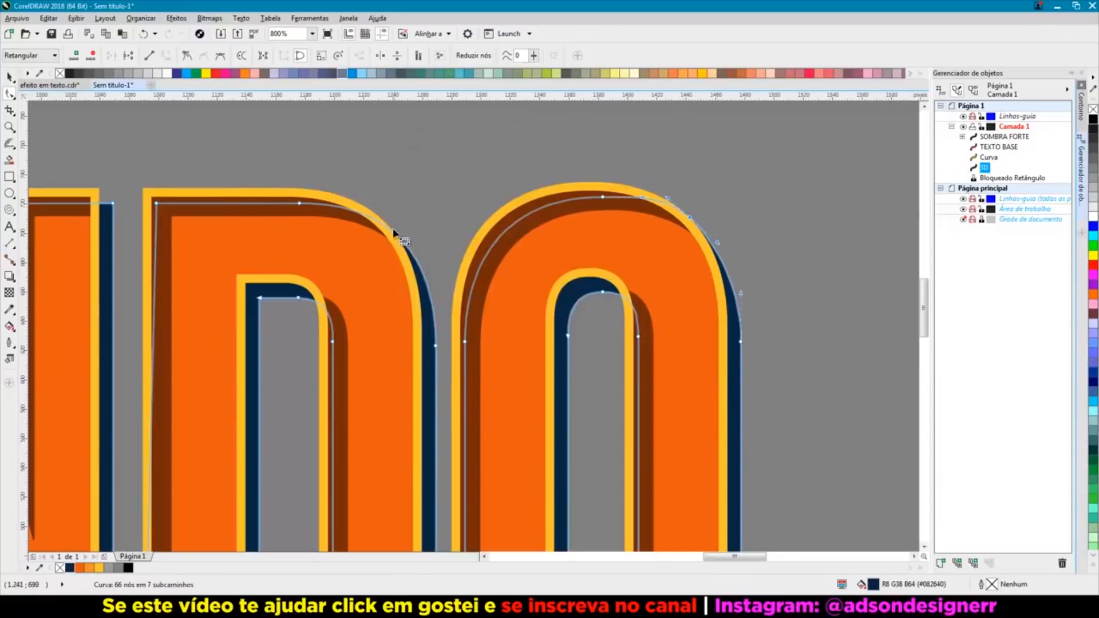
Step: Join the 3D curve to the contour at the D's upper-right bend and the N's right stem top, then deselect it
{"action": "scroll", "coordinate": [398, 234], "scroll_direction": "up", "scroll_amount": 1}
{"action": "double_click", "coordinate": [401, 249]}
{"action": "left_click_drag", "start_coordinate": [401, 249], "coordinate": [384, 231]}
{"action": "scroll", "coordinate": [446, 223], "scroll_direction": "down", "scroll_amount": 1}
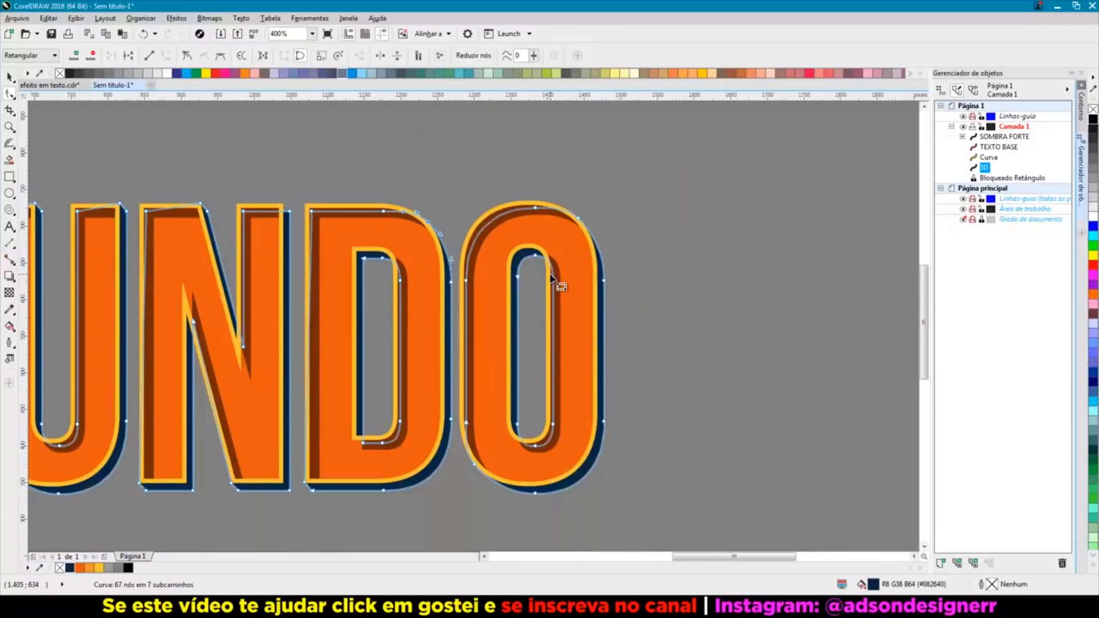
{"action": "scroll", "coordinate": [559, 282], "scroll_direction": "up", "scroll_amount": 1}
{"action": "double_click", "coordinate": [378, 279]}
{"action": "left_click_drag", "start_coordinate": [379, 279], "coordinate": [379, 246]}
{"action": "scroll", "coordinate": [439, 235], "scroll_direction": "down", "scroll_amount": 2}
{"action": "key", "text": "space"}
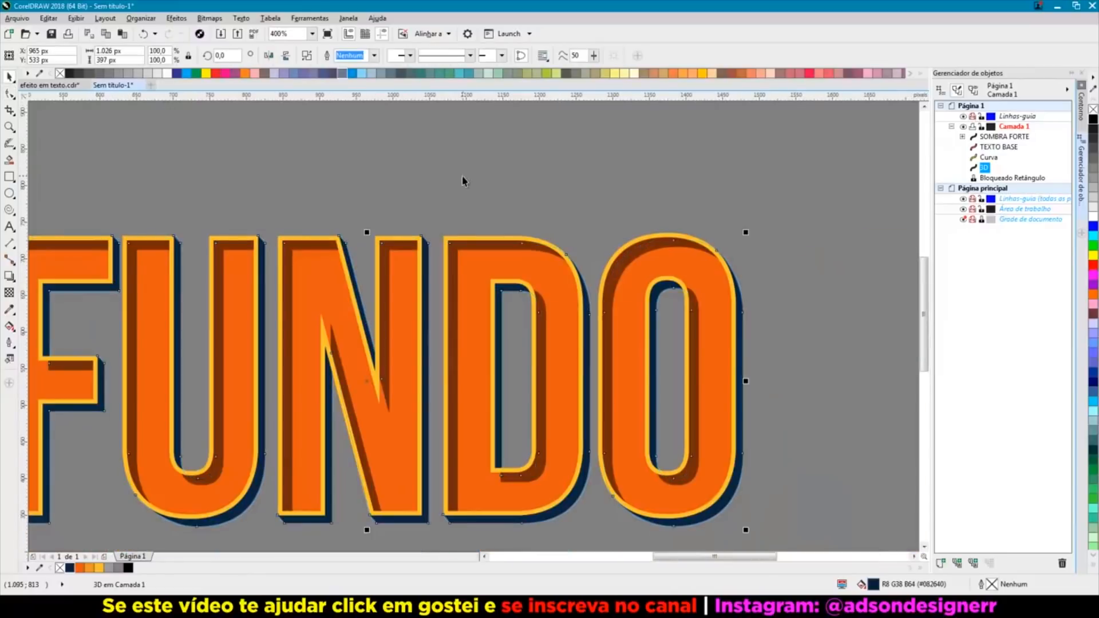
{"action": "scroll", "coordinate": [493, 175], "scroll_direction": "down", "scroll_amount": 1}
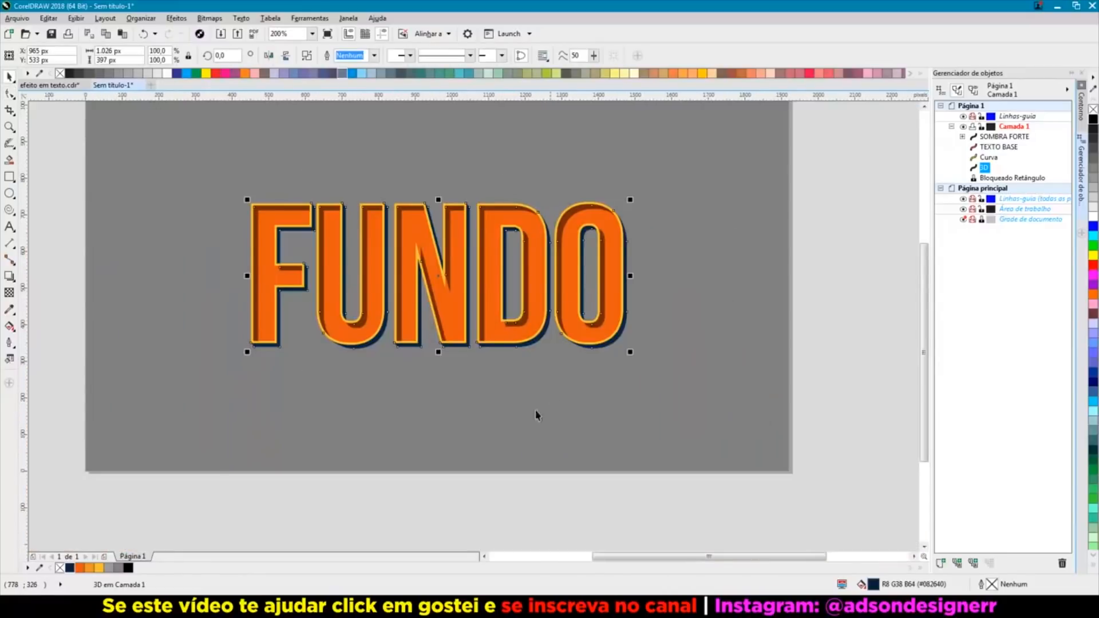
{"action": "left_click", "coordinate": [527, 492]}
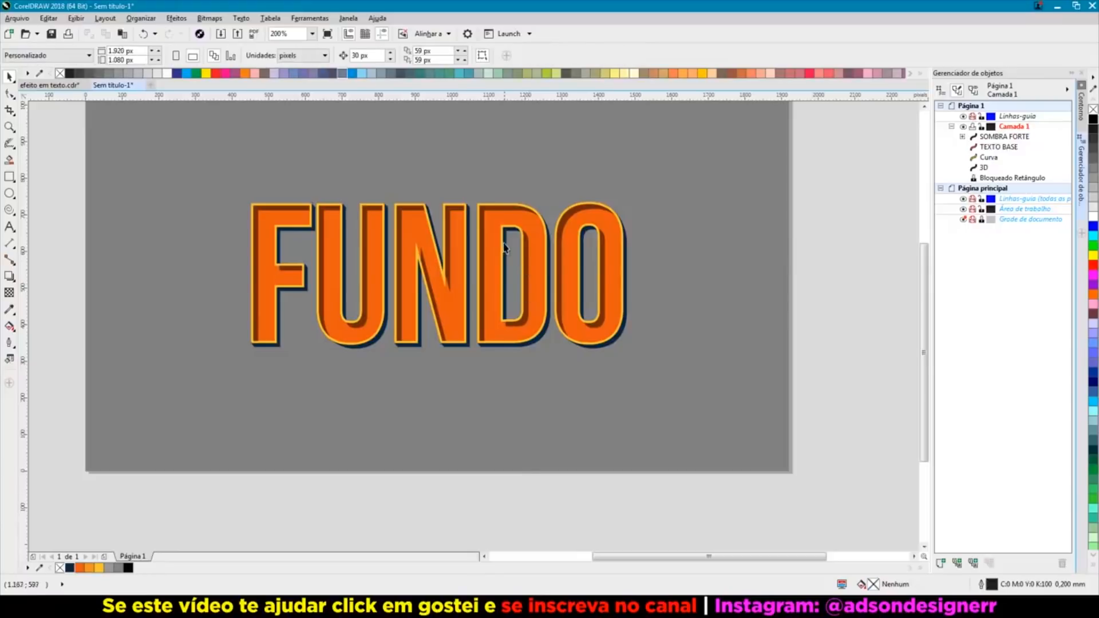
Step: Duplicate the SOMBRA FORTE shadow about 13 px right and 13 px down, snapped to the original shadow's inner corner
{"action": "scroll", "coordinate": [263, 216], "scroll_direction": "up", "scroll_amount": 2}
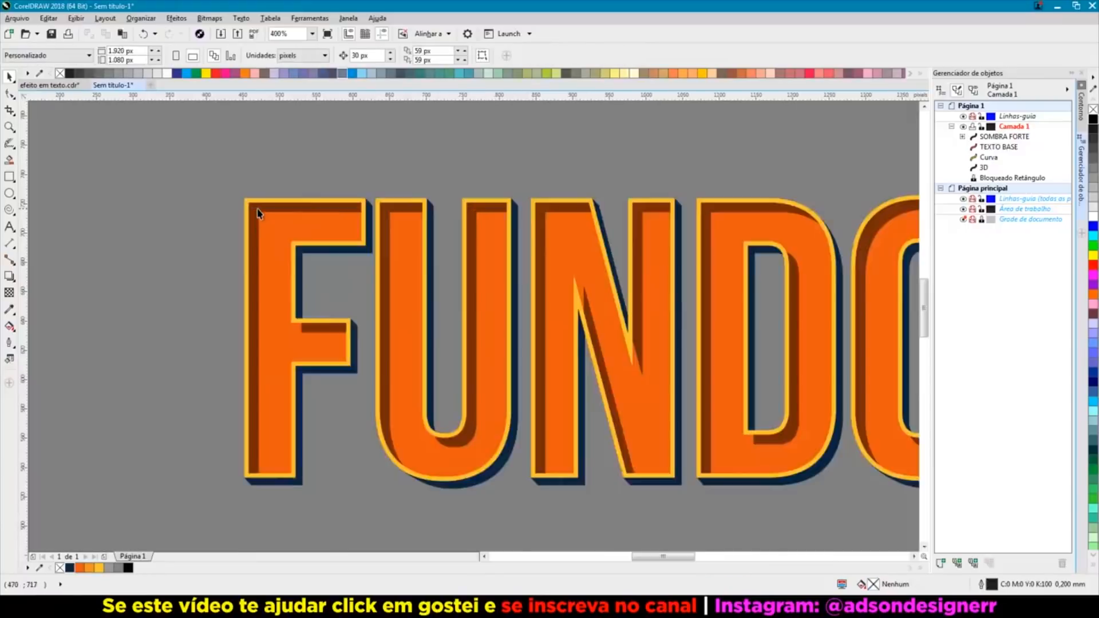
{"action": "left_click", "coordinate": [259, 210]}
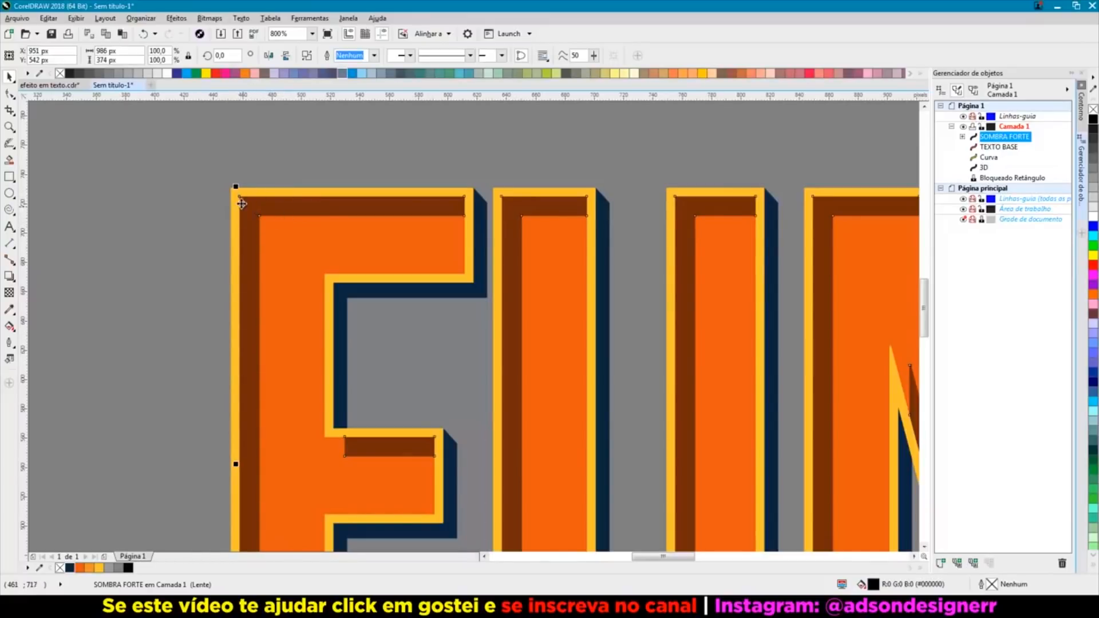
{"action": "left_click_drag", "start_coordinate": [240, 198], "coordinate": [260, 220]}
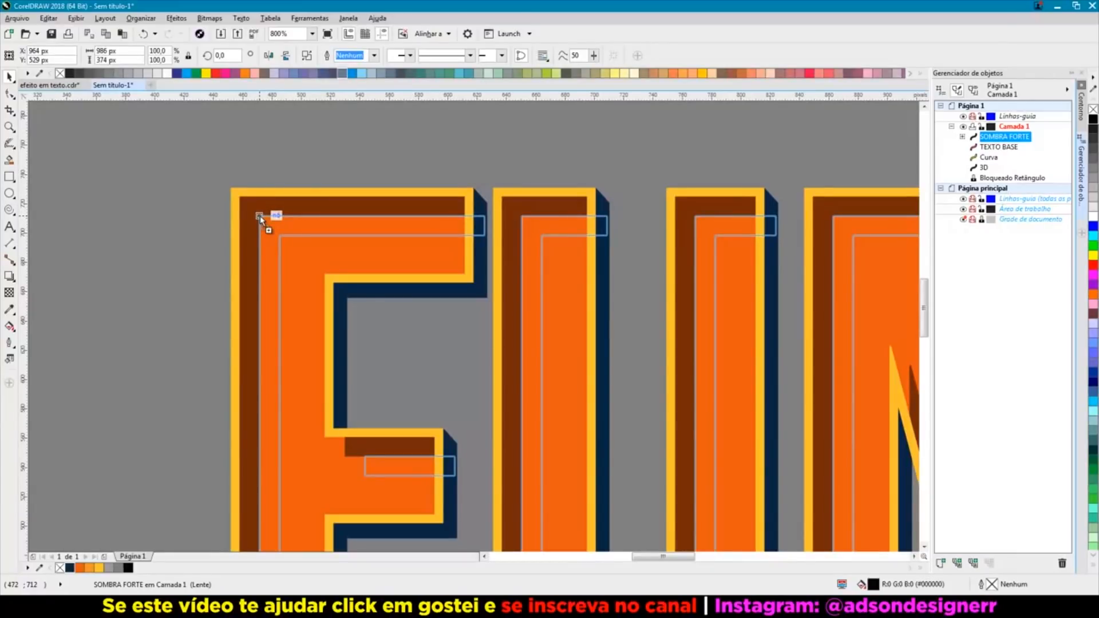
{"action": "left_click_drag", "start_coordinate": [260, 219], "coordinate": [260, 218]}
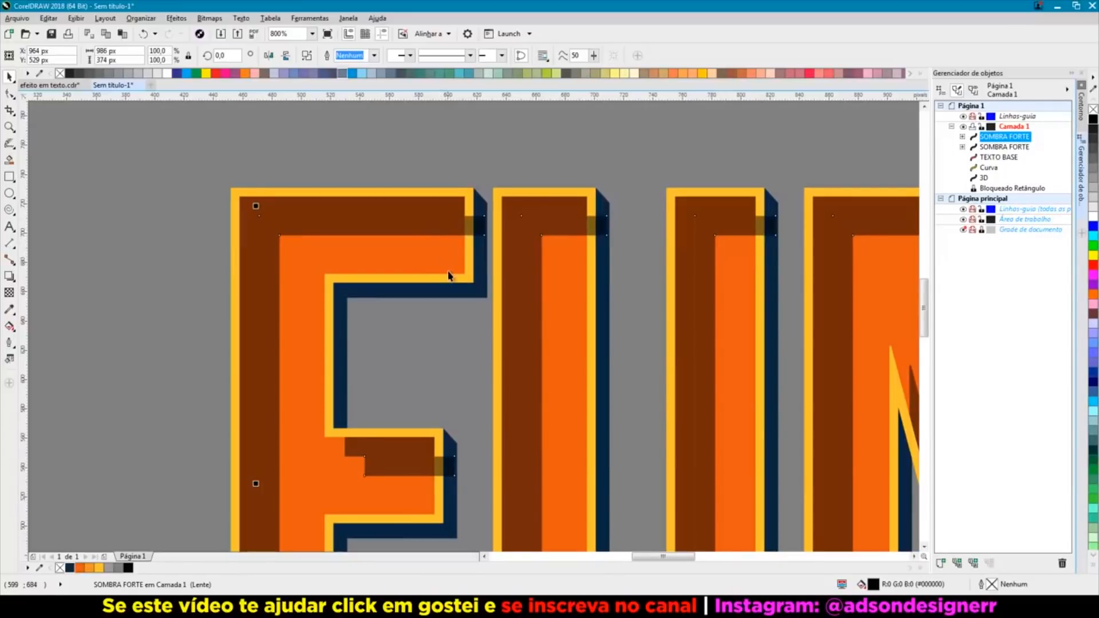
Step: Intersect the duplicated shadow with TEXTO BASE and delete the duplicate that overhangs the letters
{"action": "scroll", "coordinate": [454, 269], "scroll_direction": "up", "scroll_amount": 1}
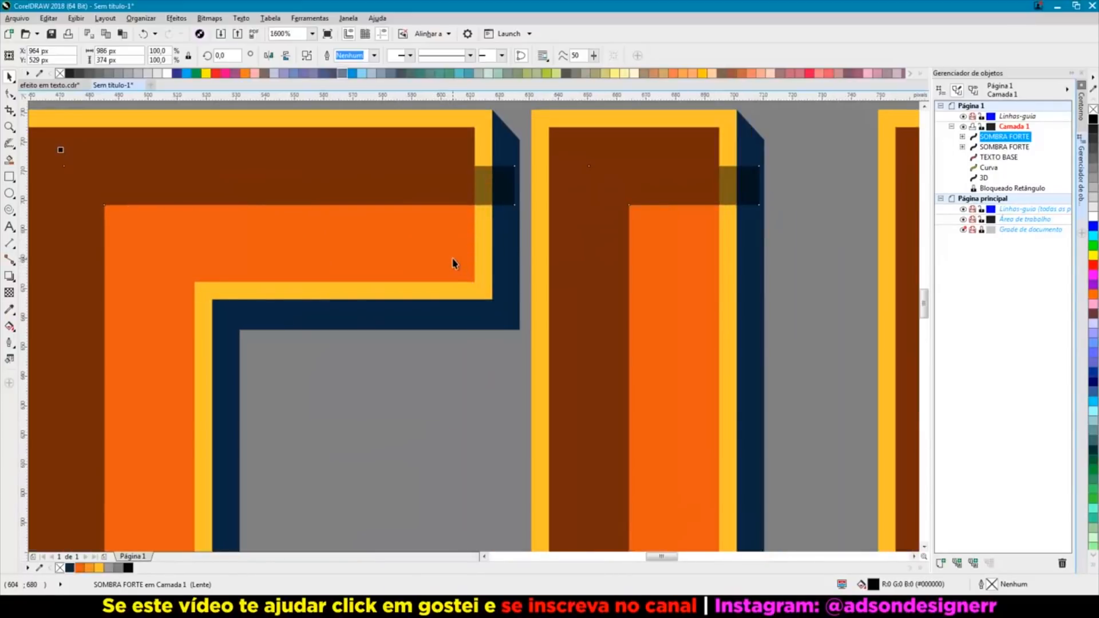
{"action": "left_click", "coordinate": [456, 242]}
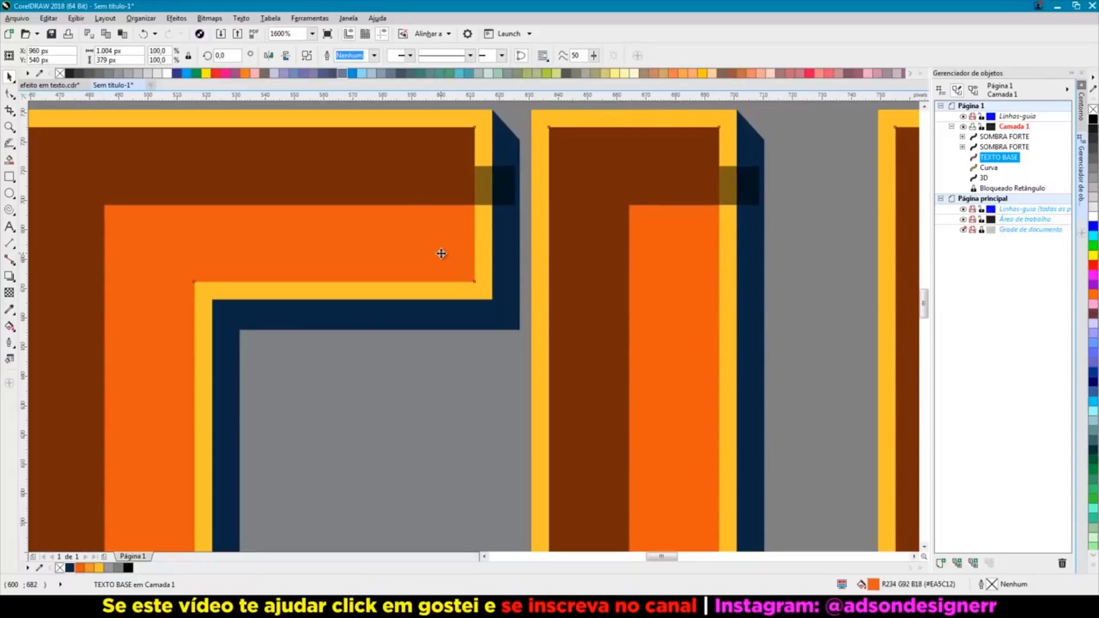
{"action": "left_click", "coordinate": [512, 194], "text": "shift"}
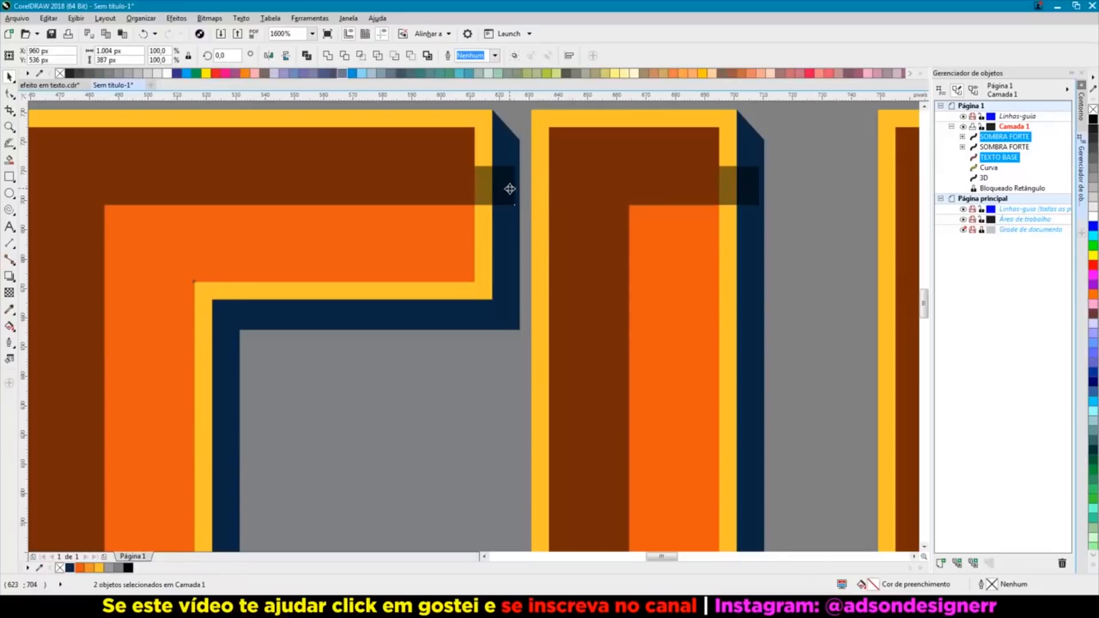
{"action": "left_click", "coordinate": [361, 56]}
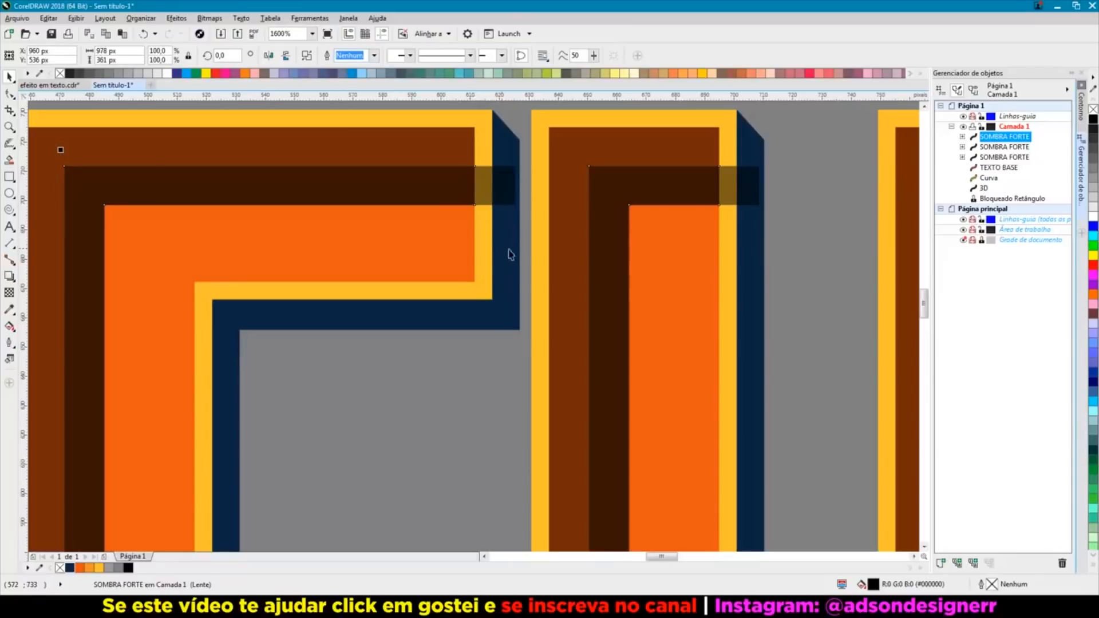
{"action": "left_click_drag", "start_coordinate": [504, 186], "coordinate": [524, 274]}
{"action": "key", "text": "Delete"}
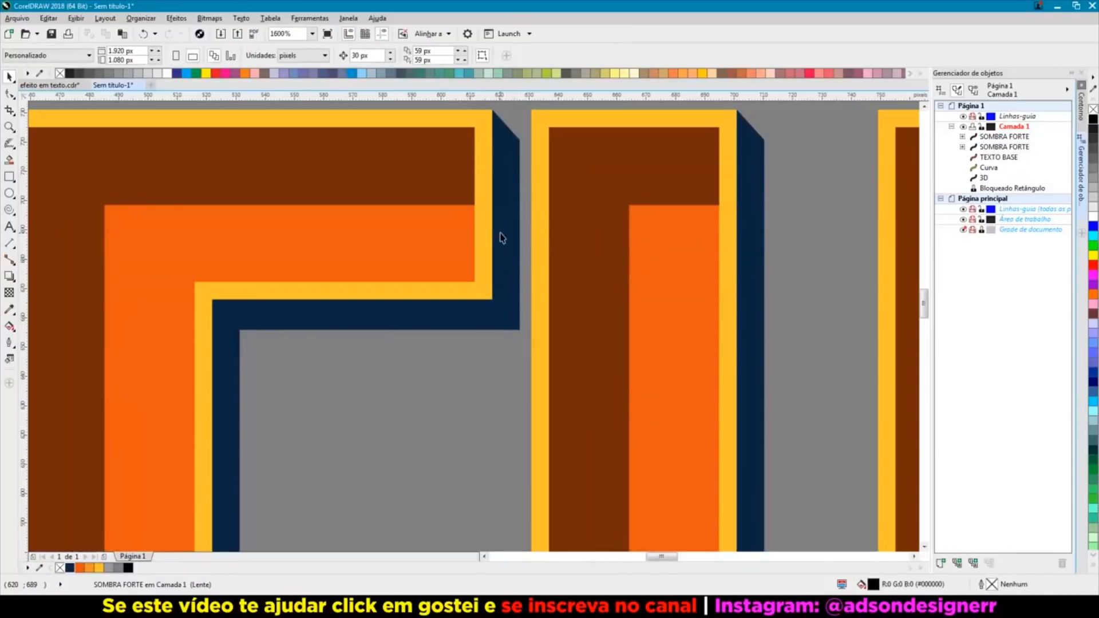
Step: Rename the intersected shadow SOMBRA SUAVE
{"action": "left_click", "coordinate": [466, 189]}
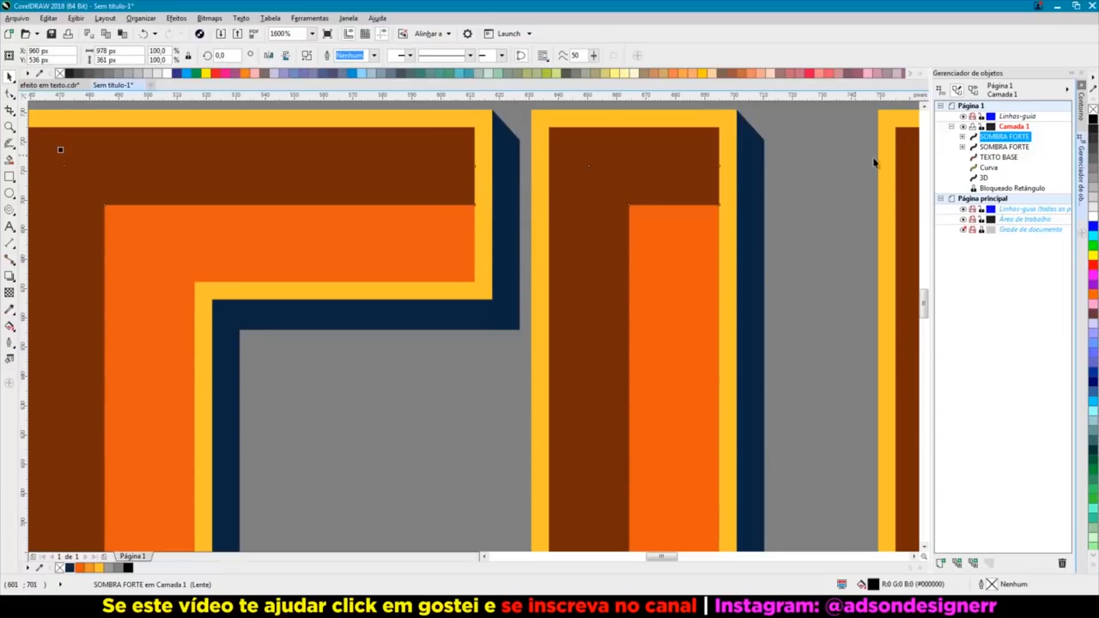
{"action": "right_click", "coordinate": [1003, 142]}
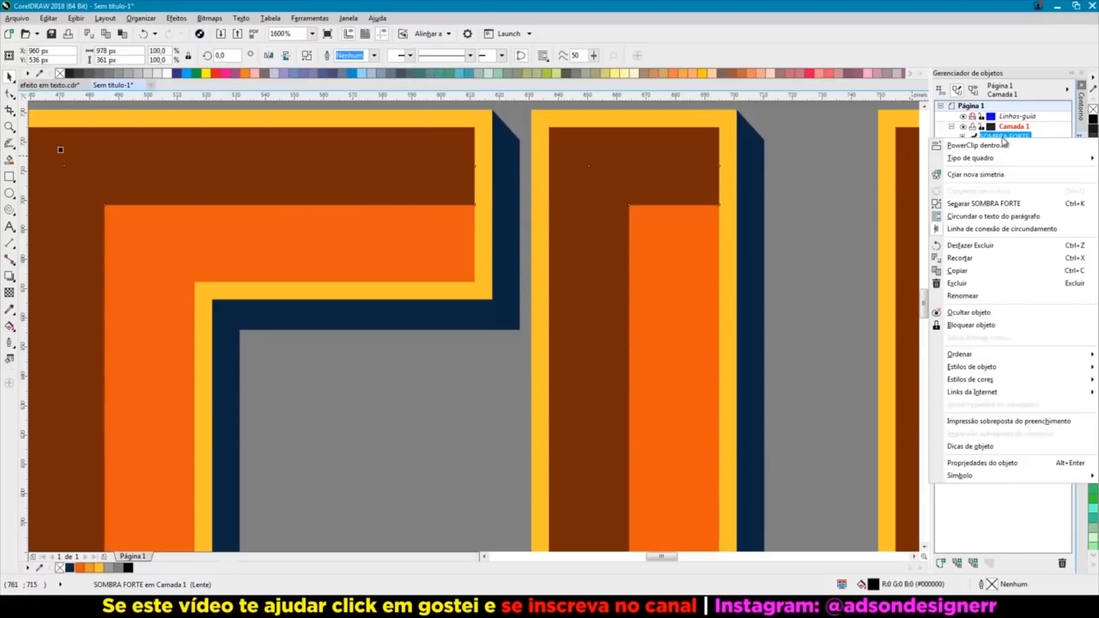
{"action": "left_click", "coordinate": [973, 296]}
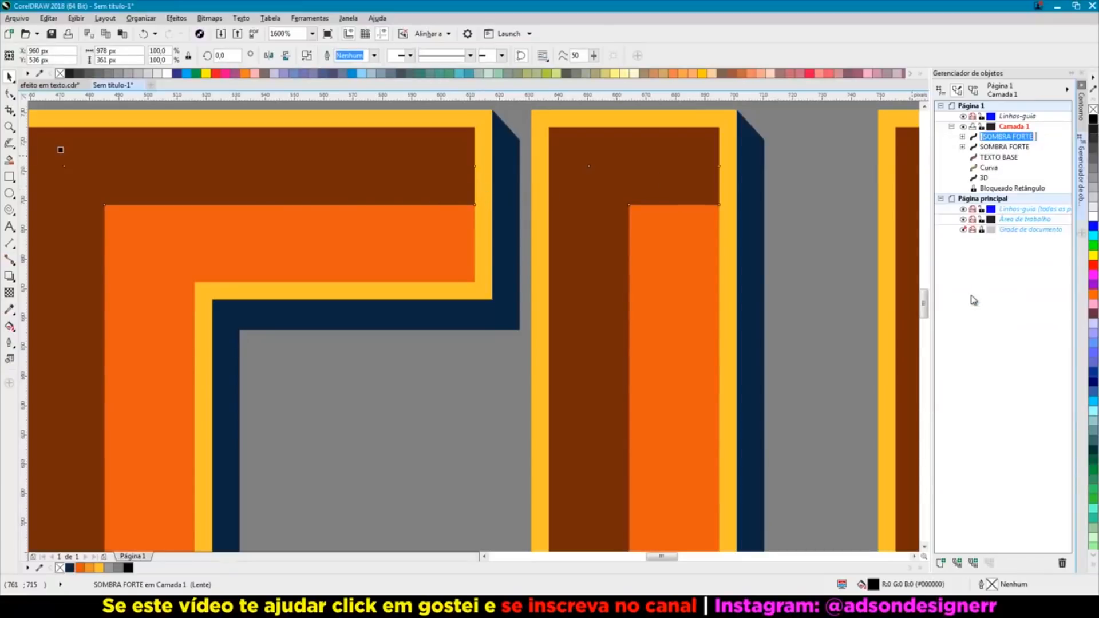
{"action": "key", "text": "End"}
{"action": "key", "text": "BackSpace"}
{"action": "key", "text": "BackSpace"}
{"action": "key", "text": "BackSpace"}
{"action": "key", "text": "Return"}
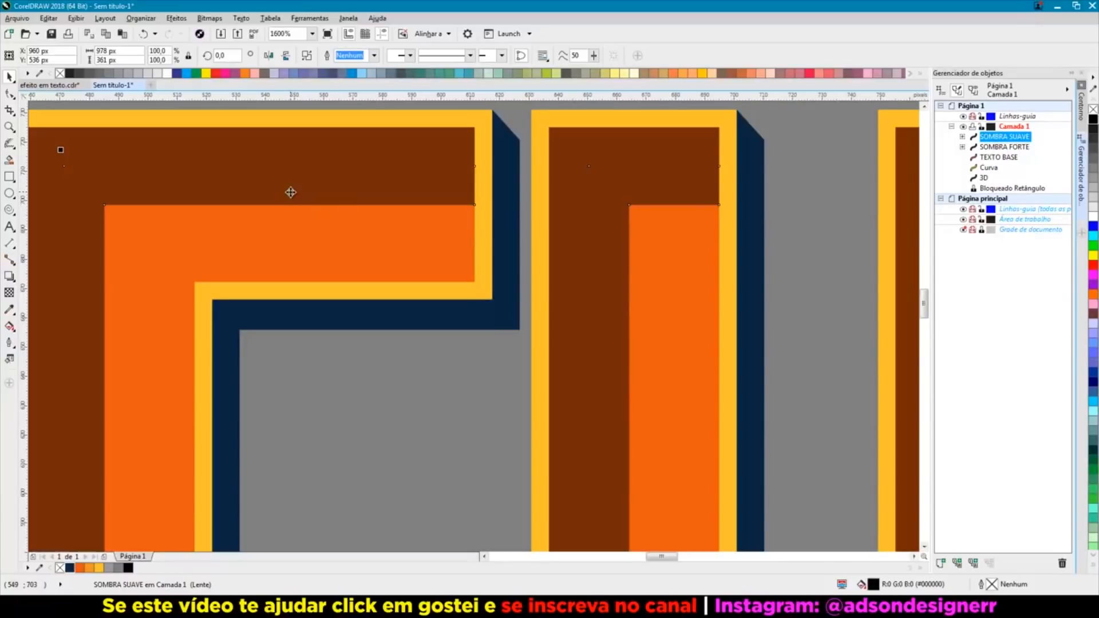
Step: Convert SOMBRA SUAVE to a 300 dpi RGB (24-bit) bitmap with anti-aliasing and a transparent background
{"action": "left_click", "coordinate": [209, 18]}
{"action": "left_click", "coordinate": [228, 32]}
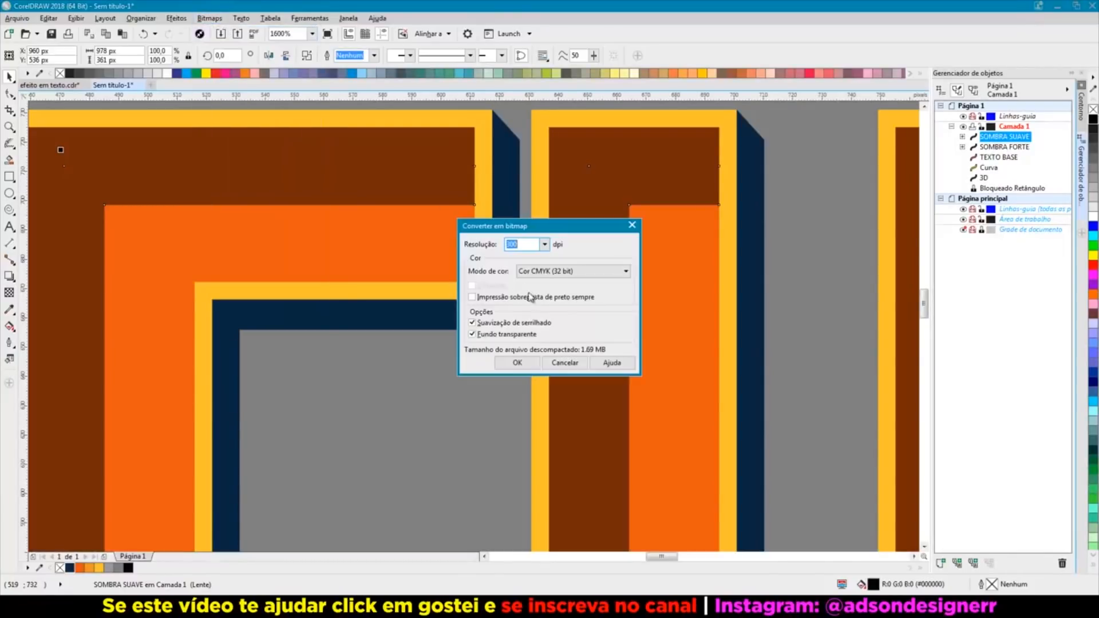
{"action": "left_click", "coordinate": [554, 277]}
{"action": "left_click", "coordinate": [550, 316]}
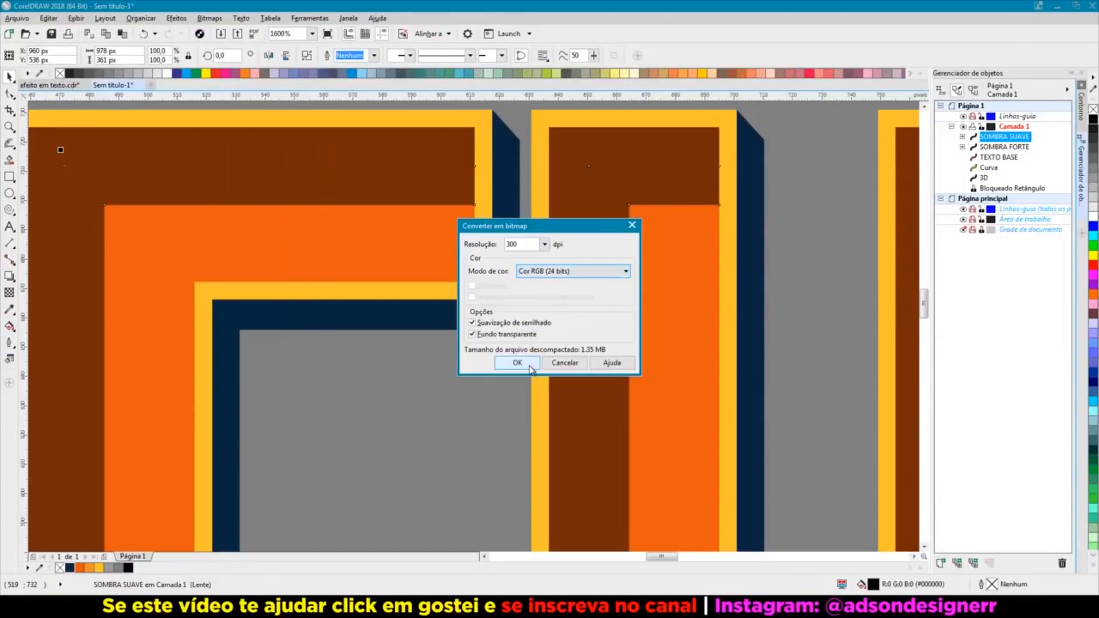
{"action": "left_click", "coordinate": [517, 363]}
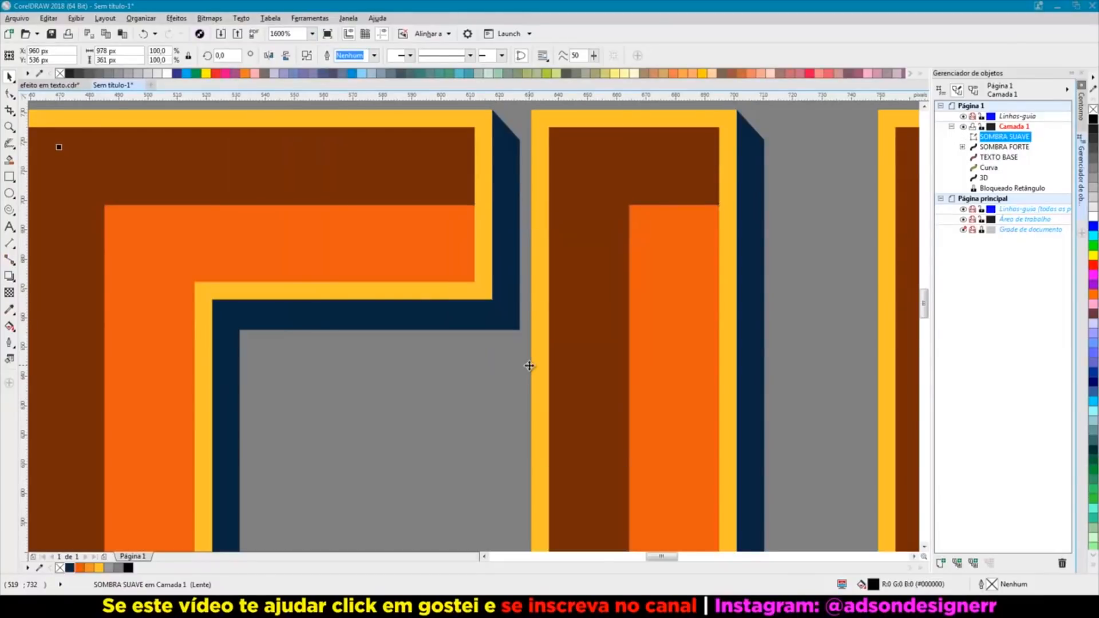
Step: Apply a motion blur to the SOMBRA SUAVE bitmap with a distance of 42 pixels and a direction of 139
{"action": "left_click", "coordinate": [206, 18]}
{"action": "mouse_move", "coordinate": [260, 271]}
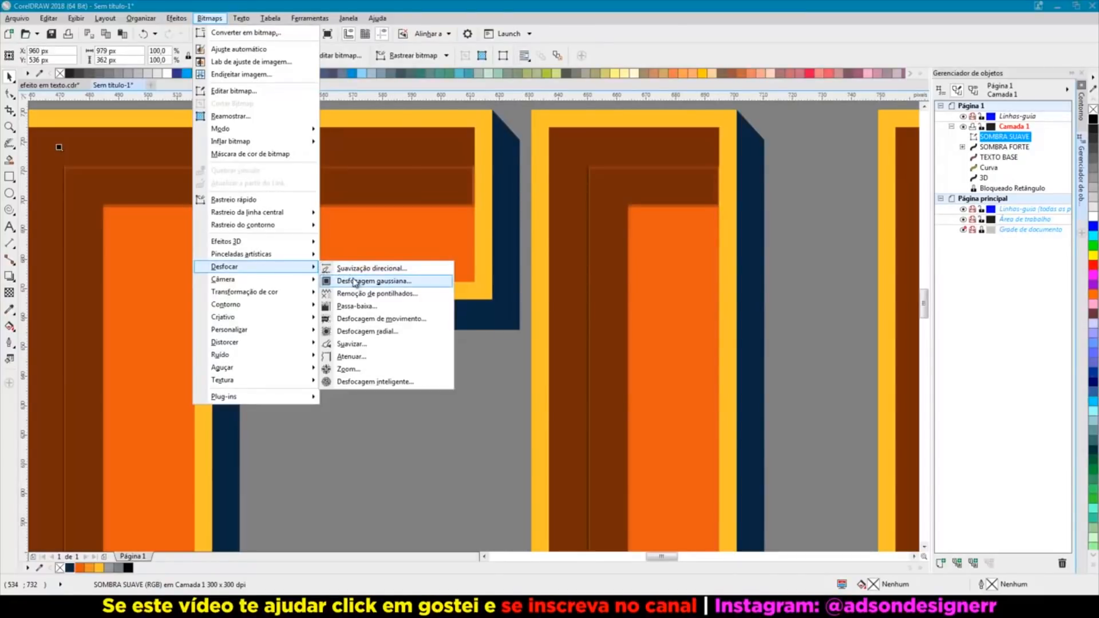
{"action": "left_click", "coordinate": [384, 319]}
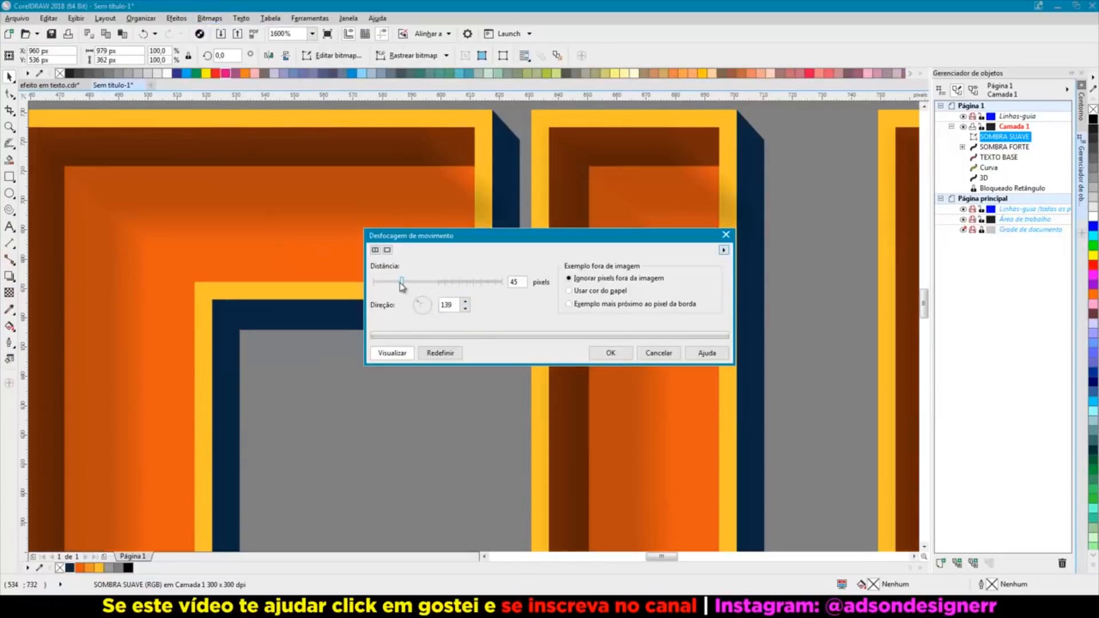
{"action": "left_click_drag", "start_coordinate": [400, 283], "coordinate": [399, 283]}
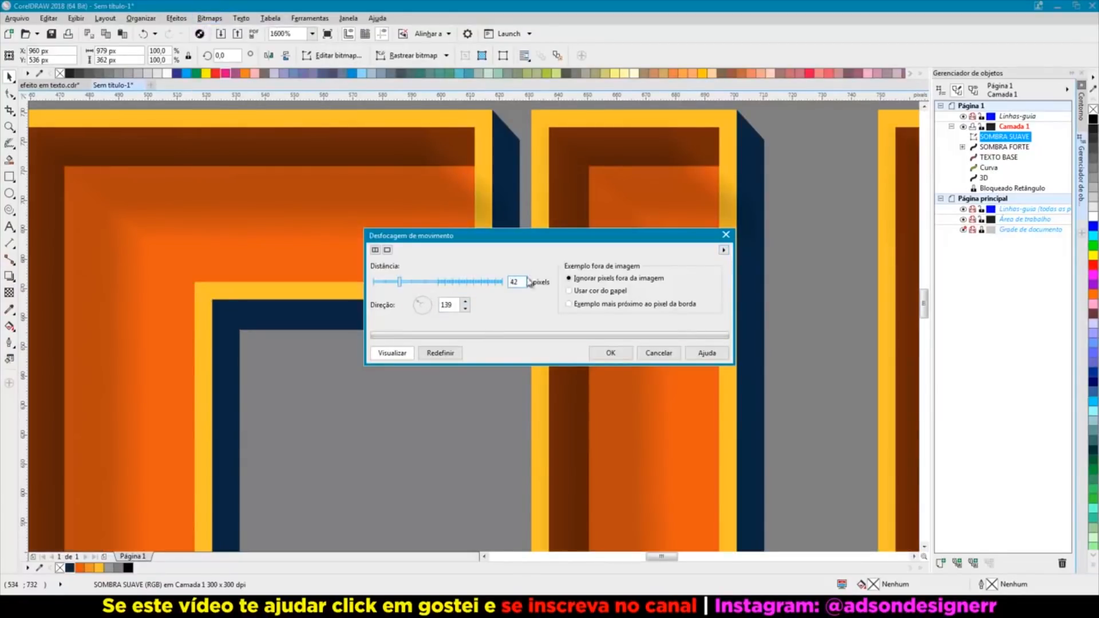
{"action": "left_click", "coordinate": [607, 354]}
Step: Move SOMBRA SUAVE about 70 px to the right and convert TEXTO BASE into an empty PowerClip container
{"action": "scroll", "coordinate": [584, 333], "scroll_direction": "down", "scroll_amount": 2}
{"action": "left_click_drag", "start_coordinate": [456, 292], "coordinate": [507, 292]}
{"action": "scroll", "coordinate": [464, 321], "scroll_direction": "up", "scroll_amount": 1}
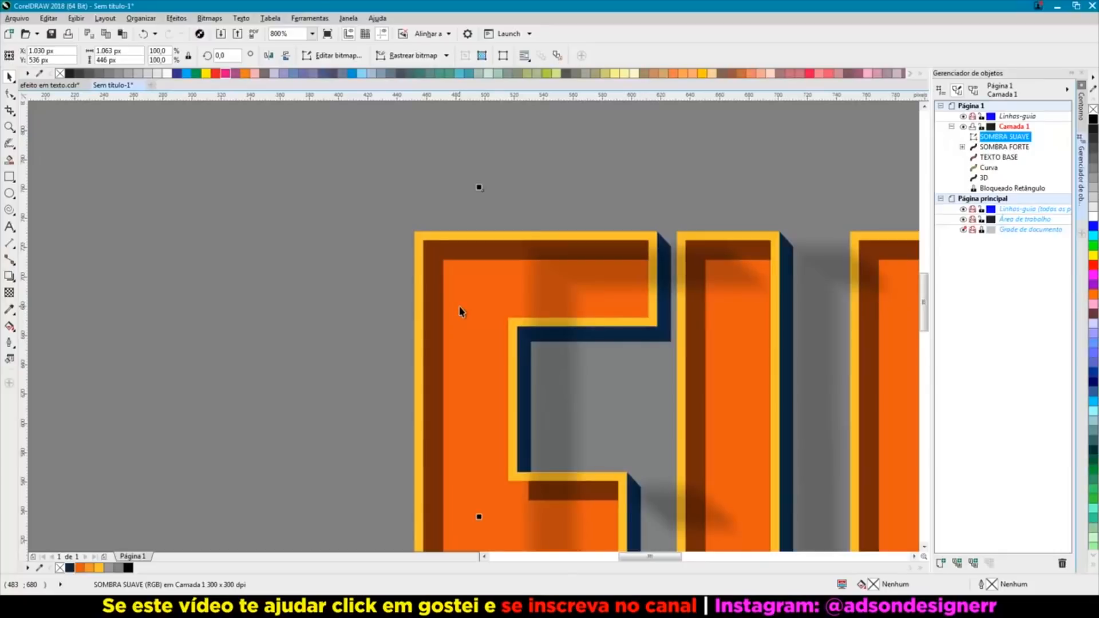
{"action": "scroll", "coordinate": [461, 287], "scroll_direction": "down", "scroll_amount": 1}
{"action": "left_click", "coordinate": [462, 257]}
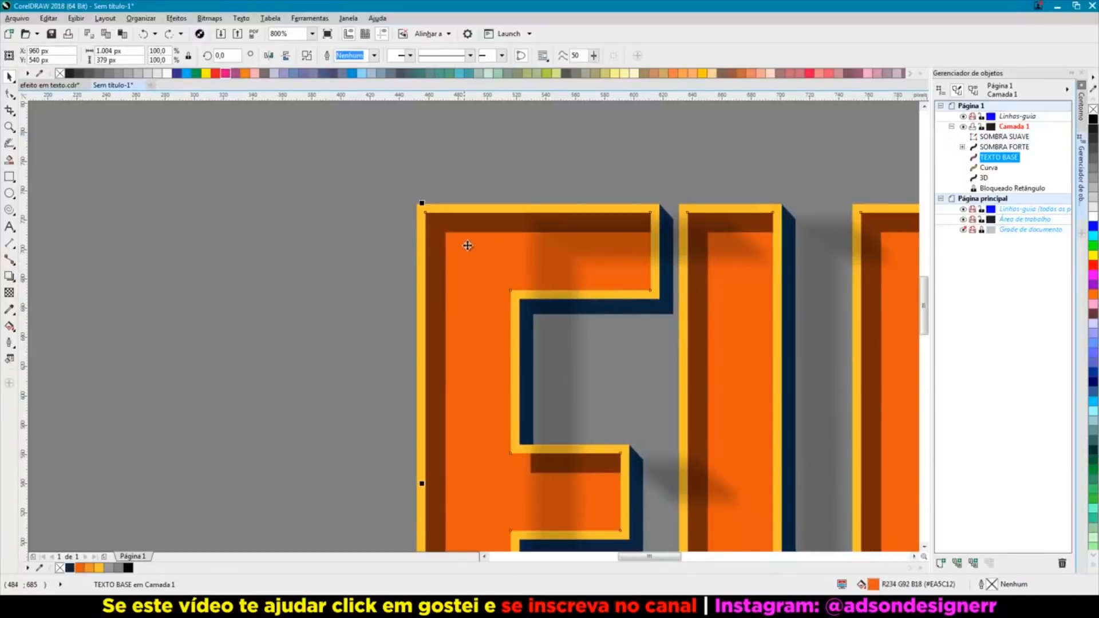
{"action": "right_click", "coordinate": [468, 250]}
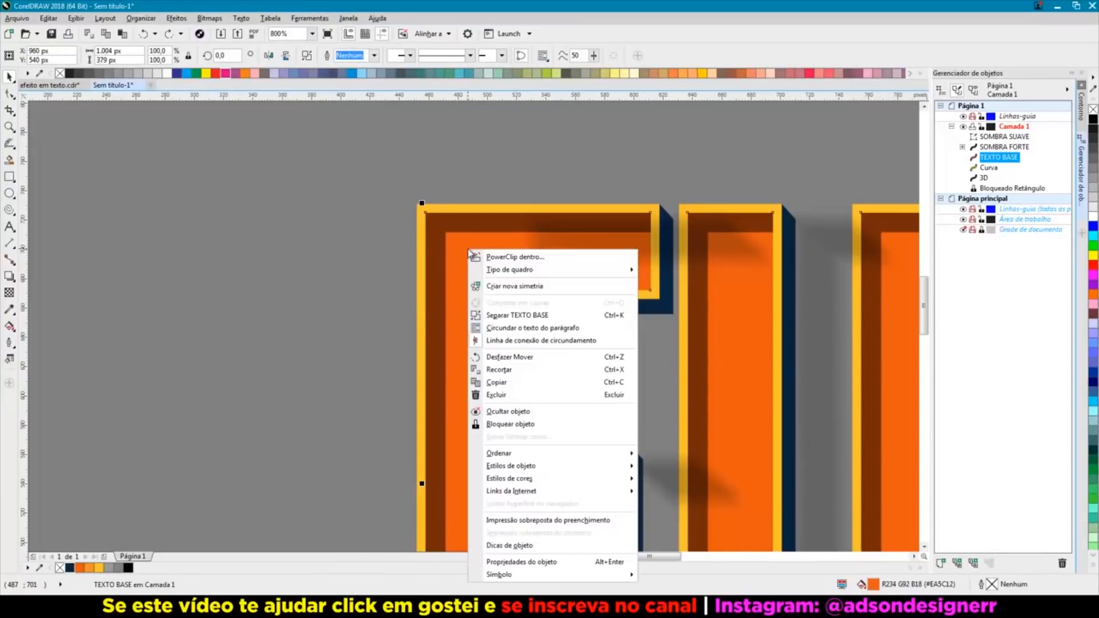
{"action": "mouse_move", "coordinate": [515, 270]}
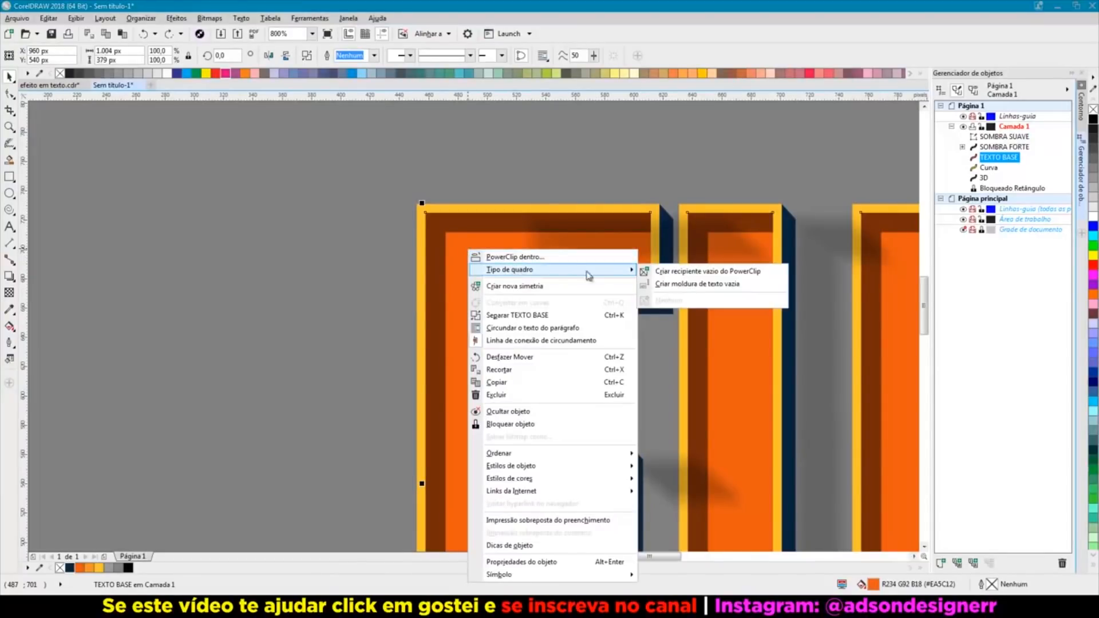
{"action": "left_click", "coordinate": [669, 274]}
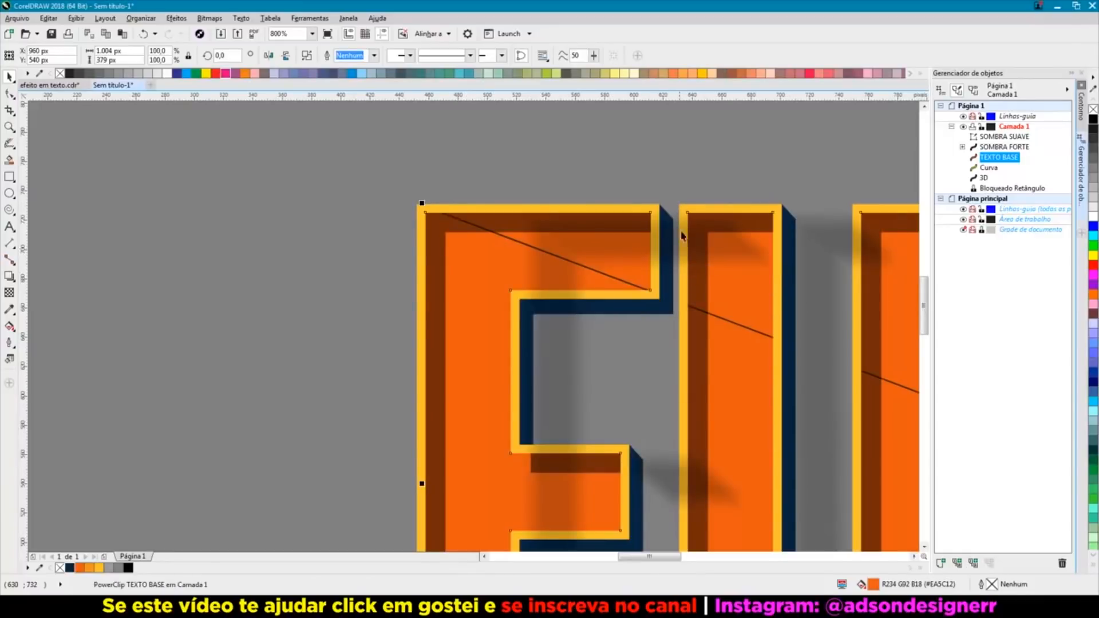
Step: Place SOMBRA SUAVE inside the TEXTO BASE PowerClip, fitted to the inner edge of the strong shadow
{"action": "left_click", "coordinate": [729, 249]}
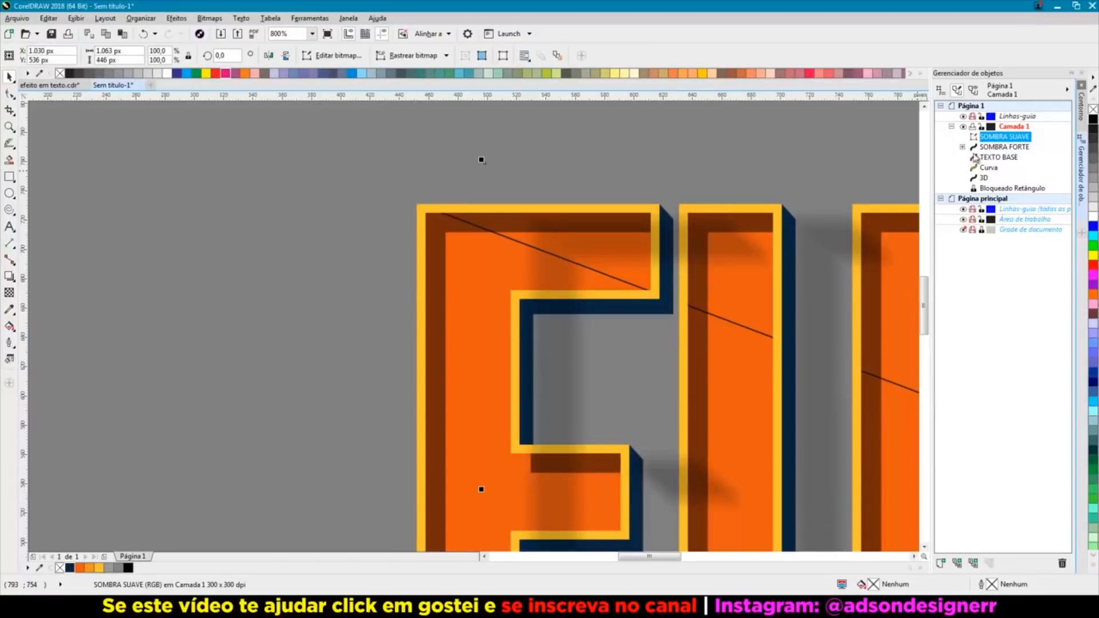
{"action": "left_click_drag", "start_coordinate": [684, 241], "coordinate": [607, 240]}
{"action": "scroll", "coordinate": [408, 211], "scroll_direction": "down", "scroll_amount": 2}
{"action": "left_click", "coordinate": [409, 210]}
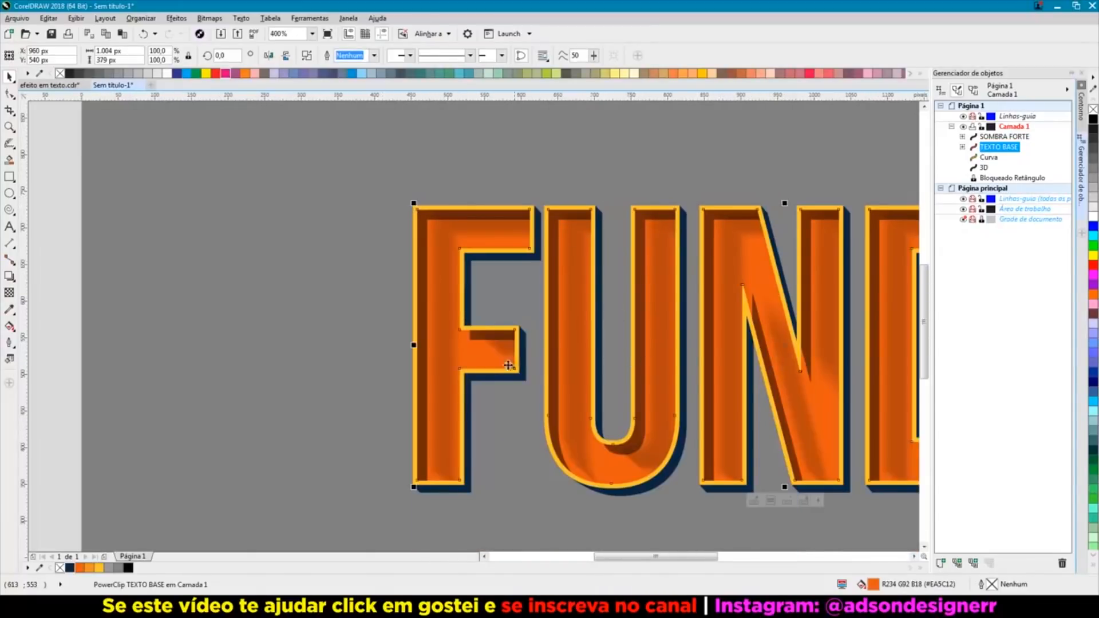
Step: Try SOMBRA SUAVE about 5 px further left inside the PowerClip, return it to its position and finish editing the contents
{"action": "scroll", "coordinate": [650, 524], "scroll_direction": "up", "scroll_amount": 2}
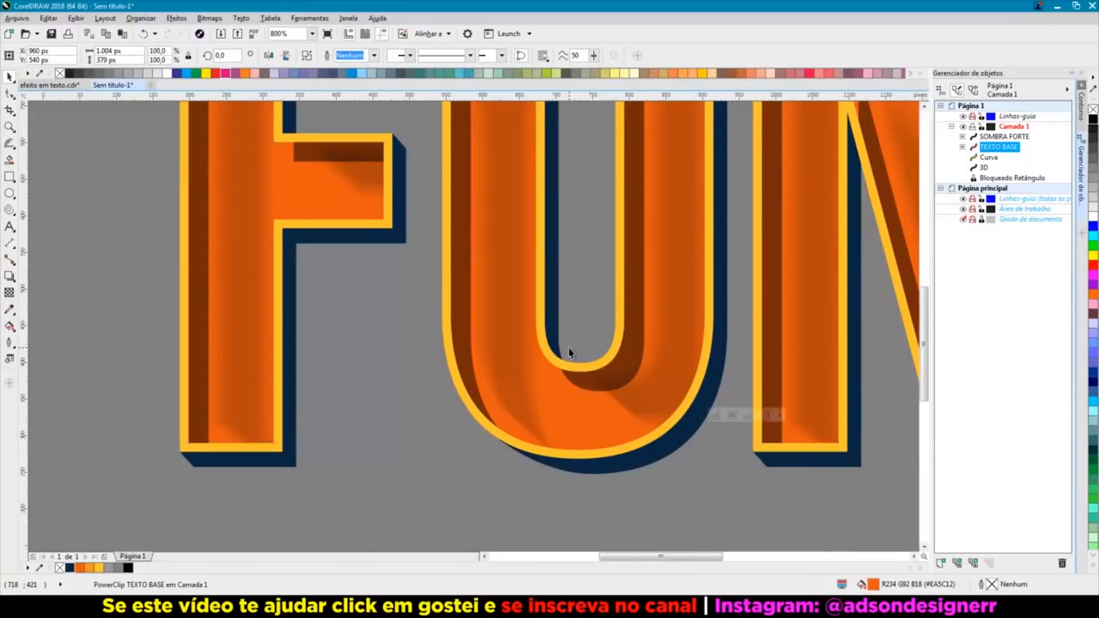
{"action": "scroll", "coordinate": [568, 352], "scroll_direction": "down", "scroll_amount": 2}
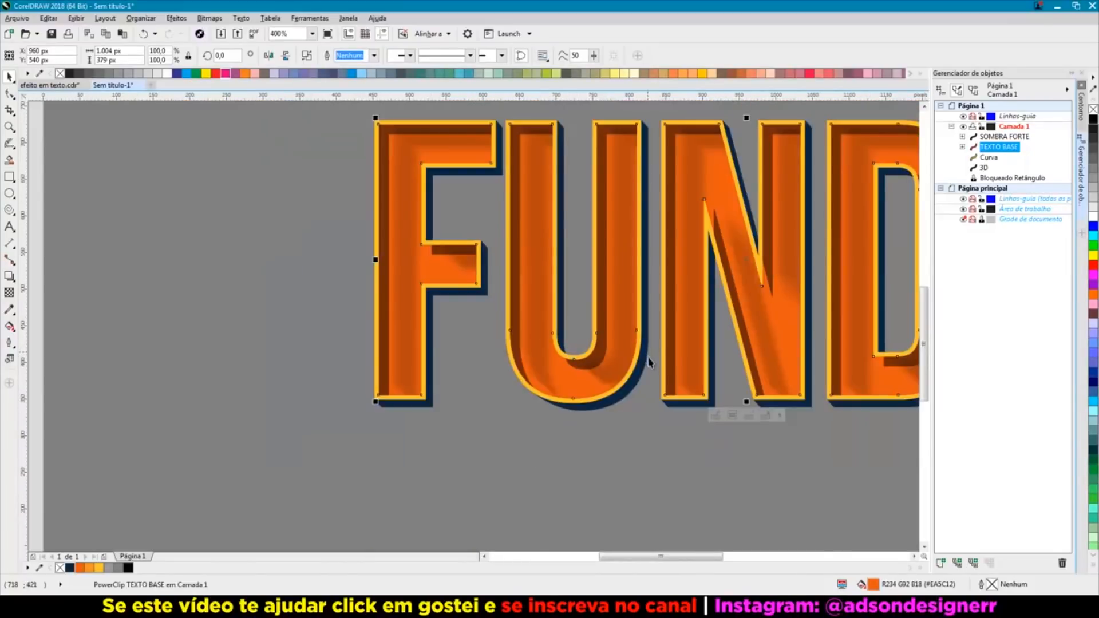
{"action": "left_click", "coordinate": [716, 417]}
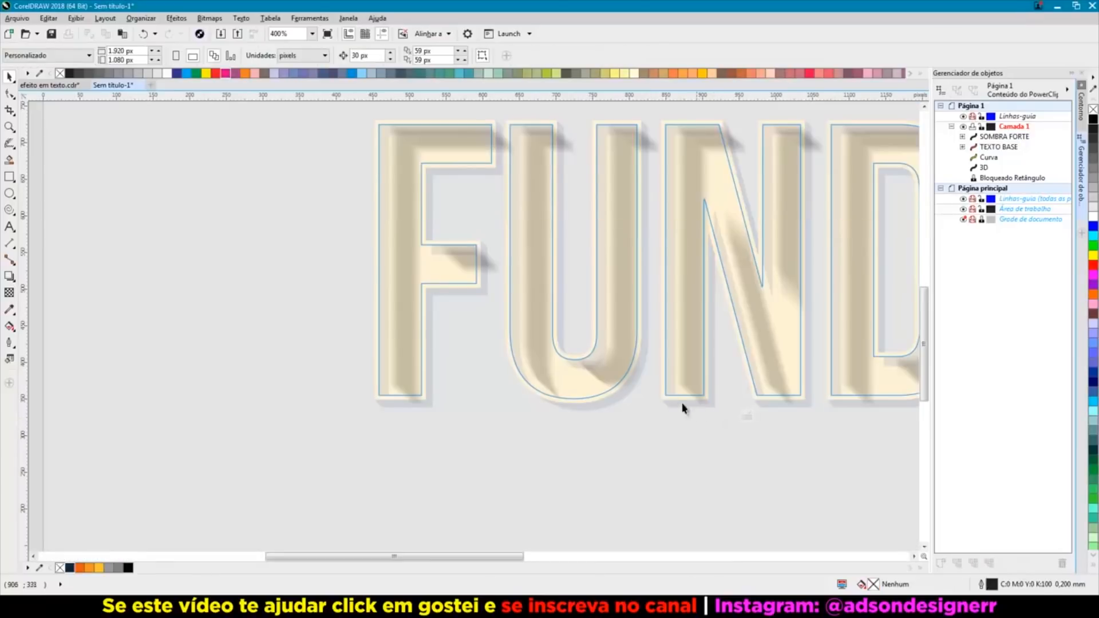
{"action": "left_click", "coordinate": [621, 367]}
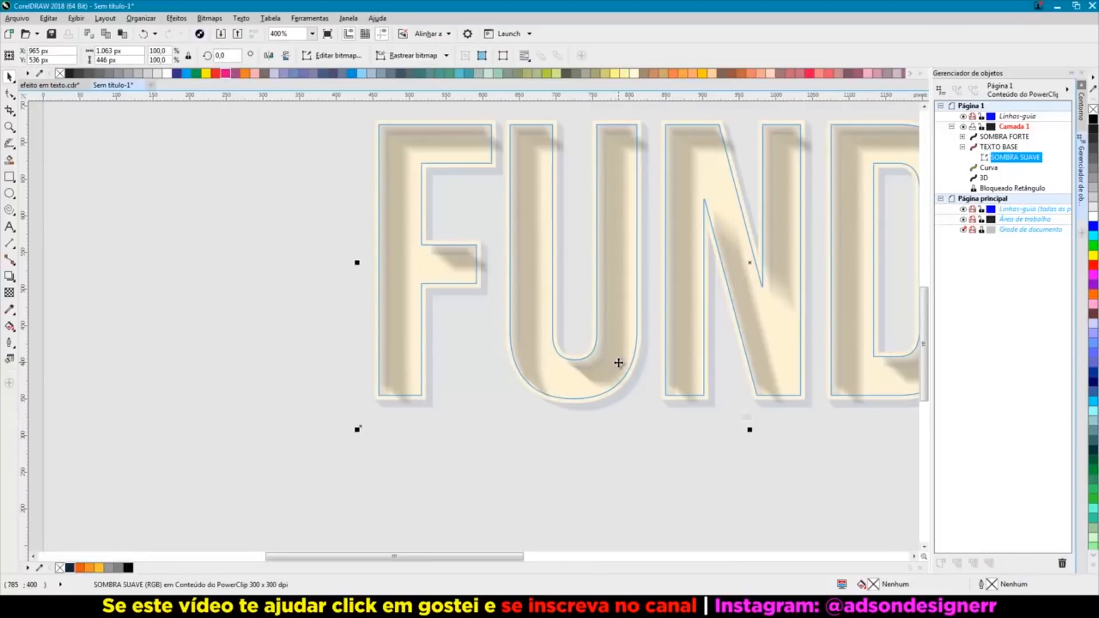
{"action": "key", "text": "Left"}
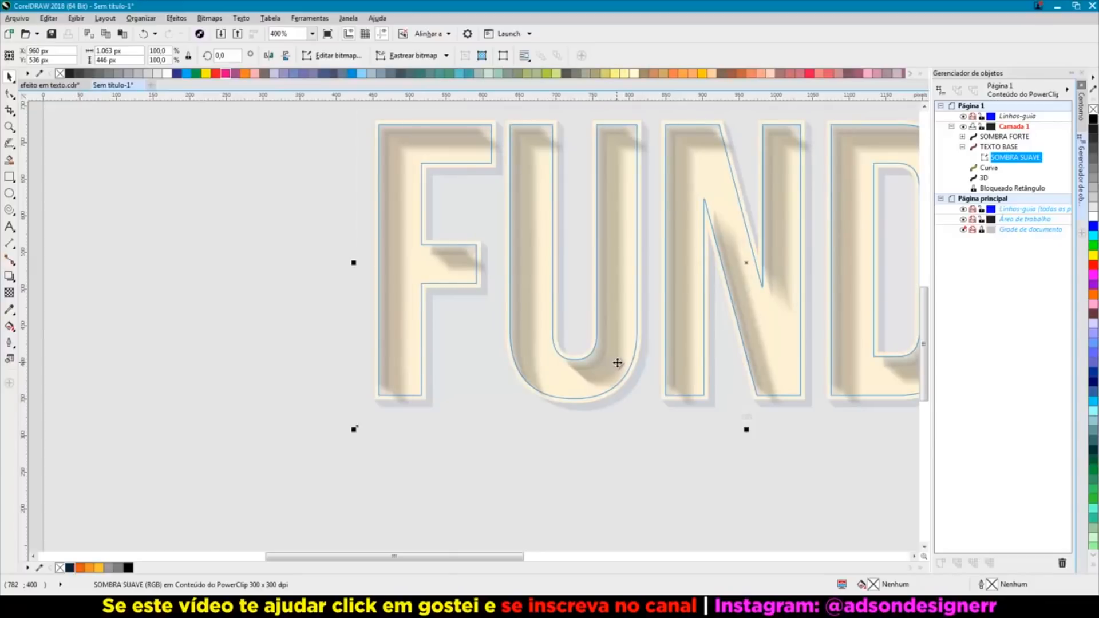
{"action": "key", "text": "Right"}
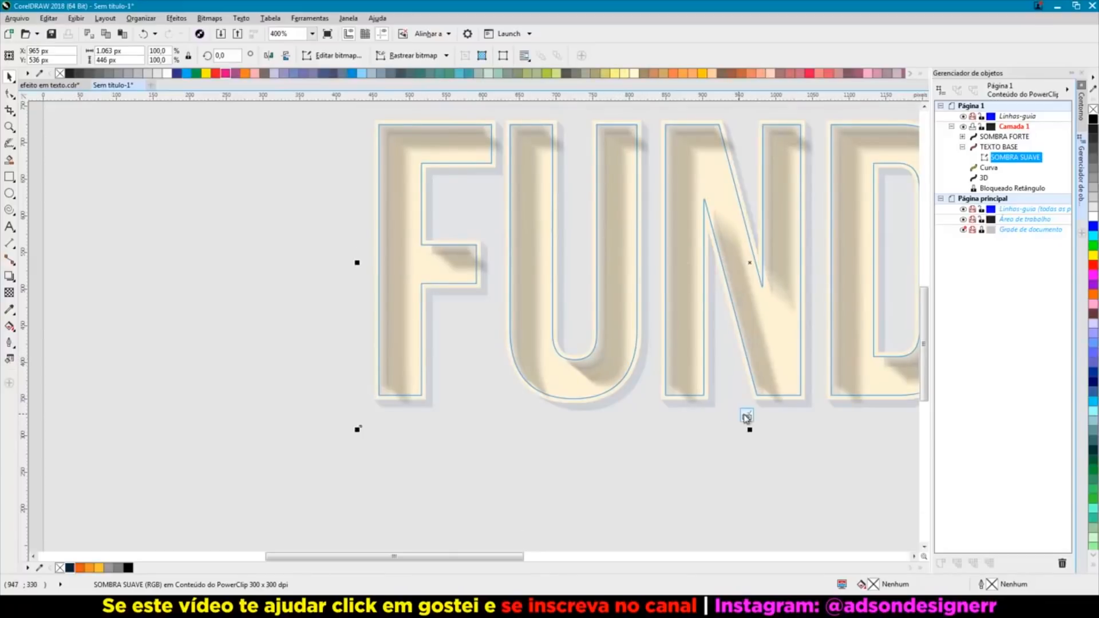
{"action": "left_click", "coordinate": [748, 418]}
Step: Set the uniform transparency of SOMBRA FORTE to 62
{"action": "scroll", "coordinate": [329, 261], "scroll_direction": "down", "scroll_amount": 2}
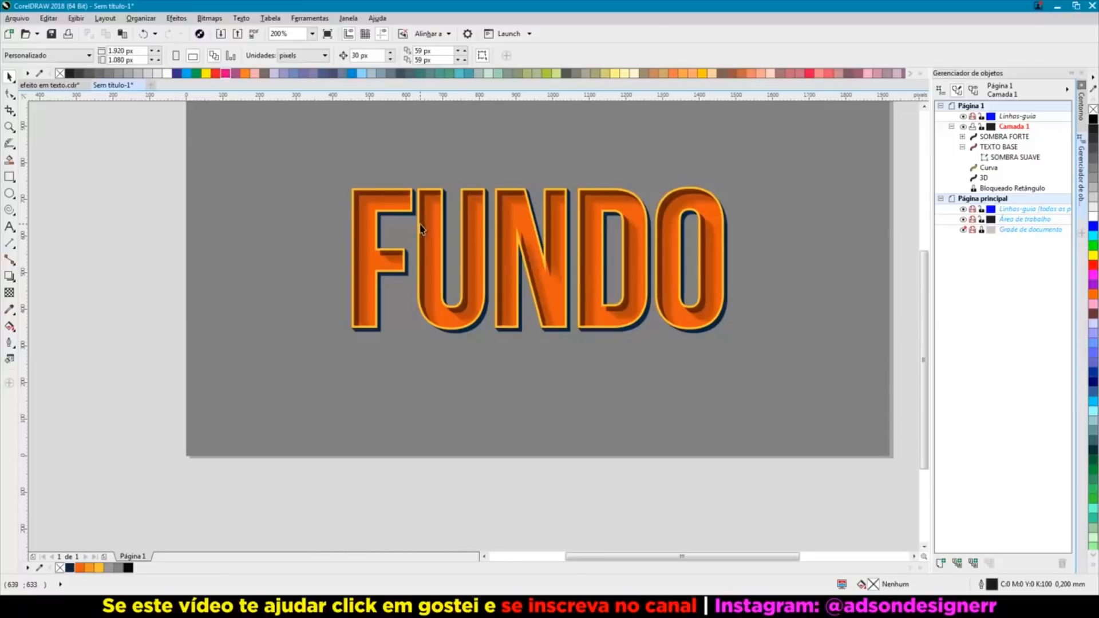
{"action": "scroll", "coordinate": [364, 185], "scroll_direction": "up", "scroll_amount": 4}
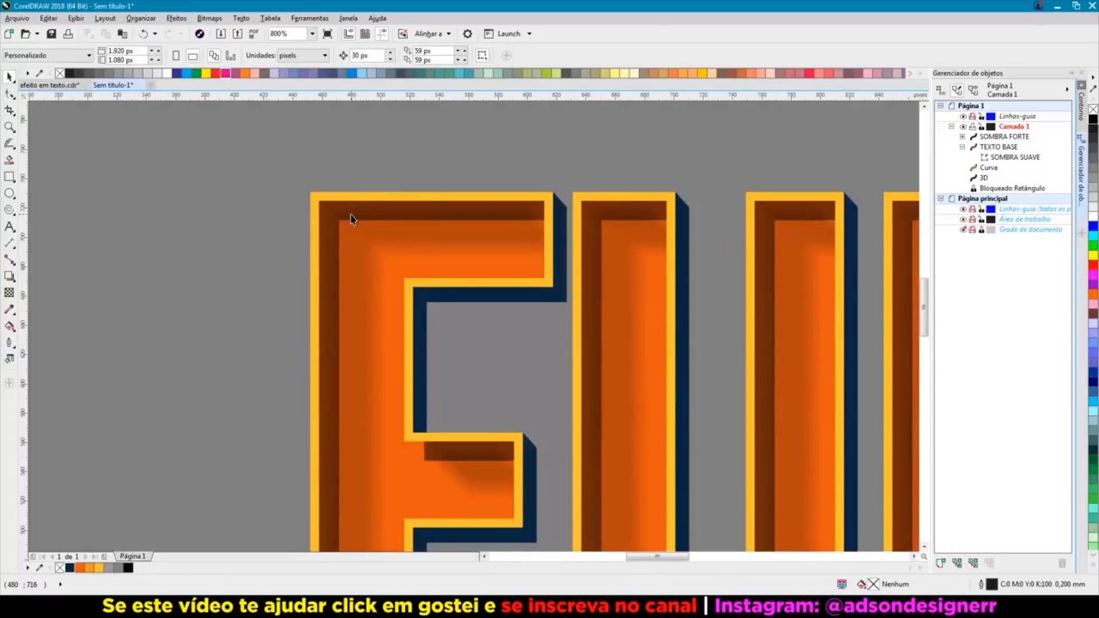
{"action": "left_click", "coordinate": [351, 215]}
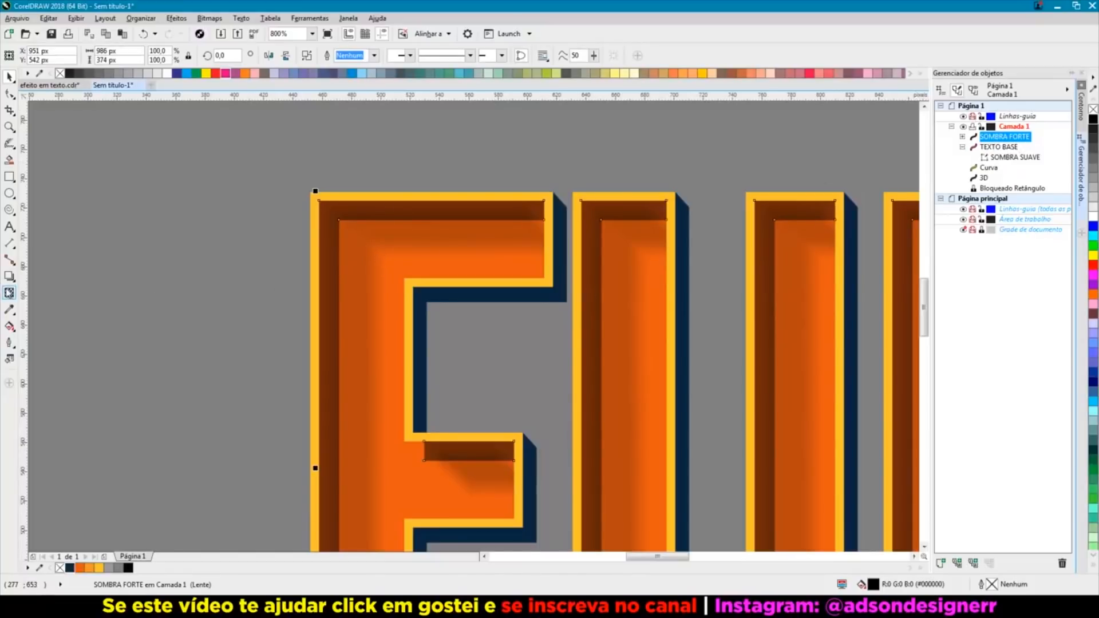
{"action": "left_click", "coordinate": [10, 293]}
{"action": "scroll", "coordinate": [487, 178], "scroll_direction": "down", "scroll_amount": 3}
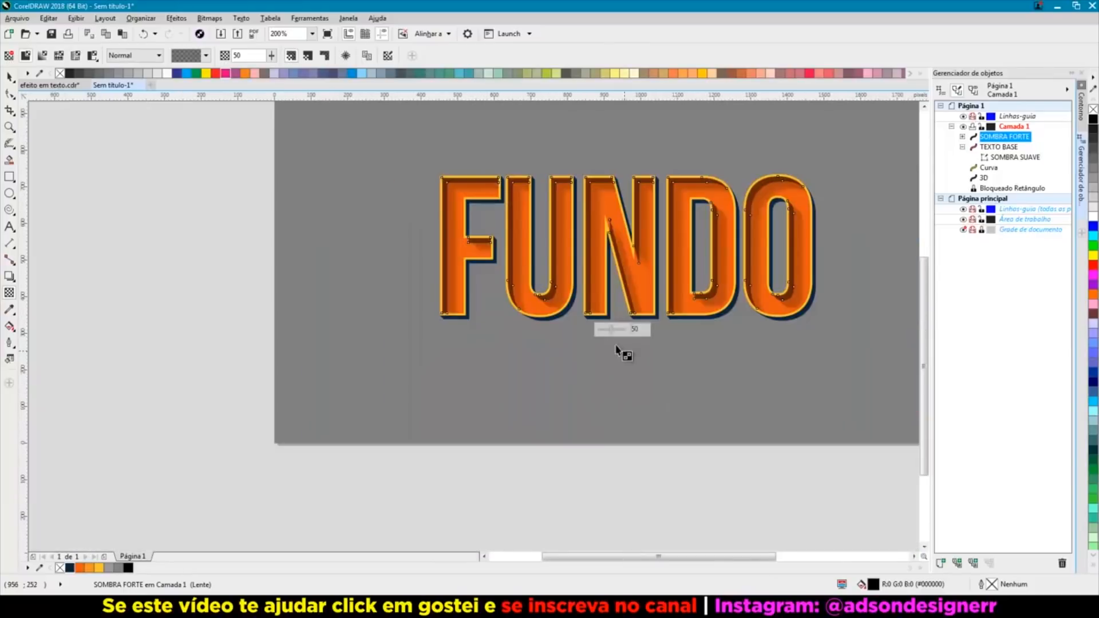
{"action": "scroll", "coordinate": [618, 338], "scroll_direction": "up", "scroll_amount": 1}
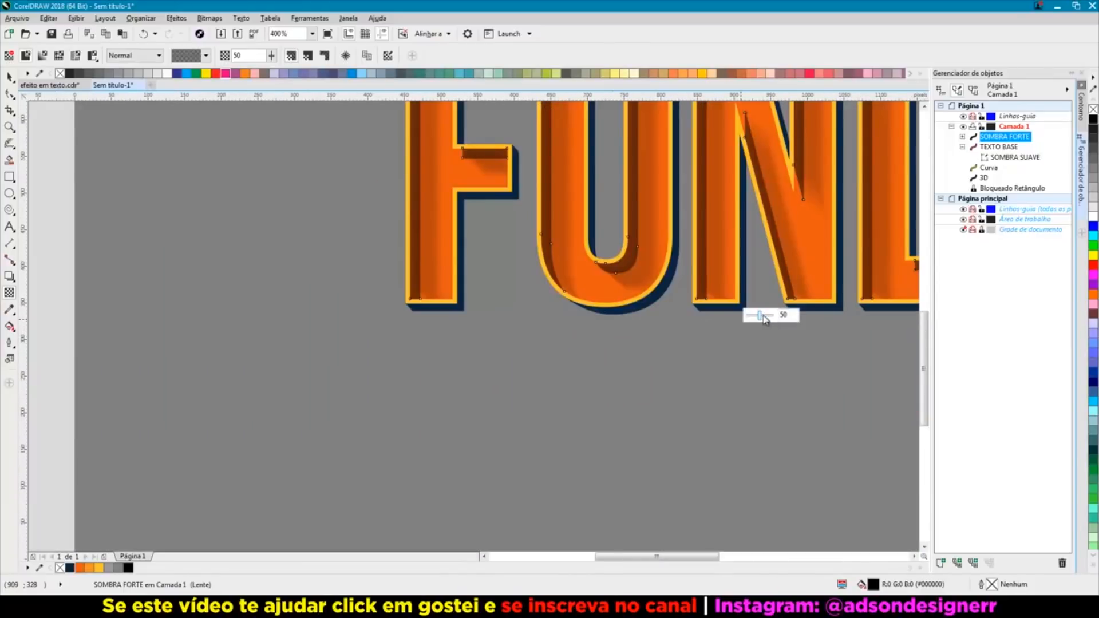
{"action": "left_click_drag", "start_coordinate": [763, 315], "coordinate": [764, 317]}
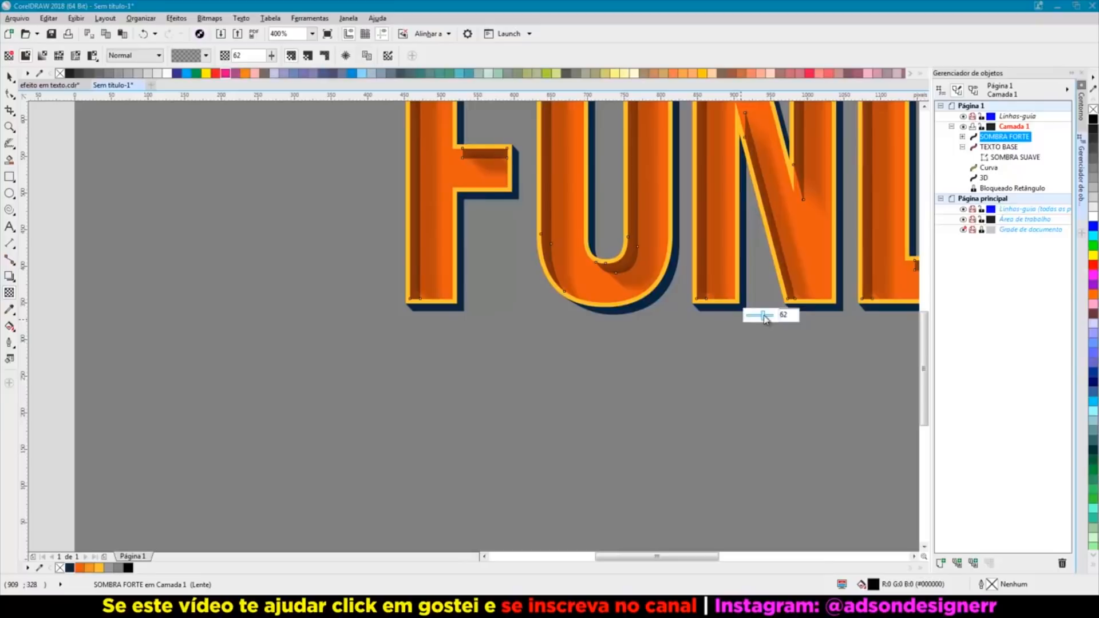
{"action": "left_click", "coordinate": [9, 77]}
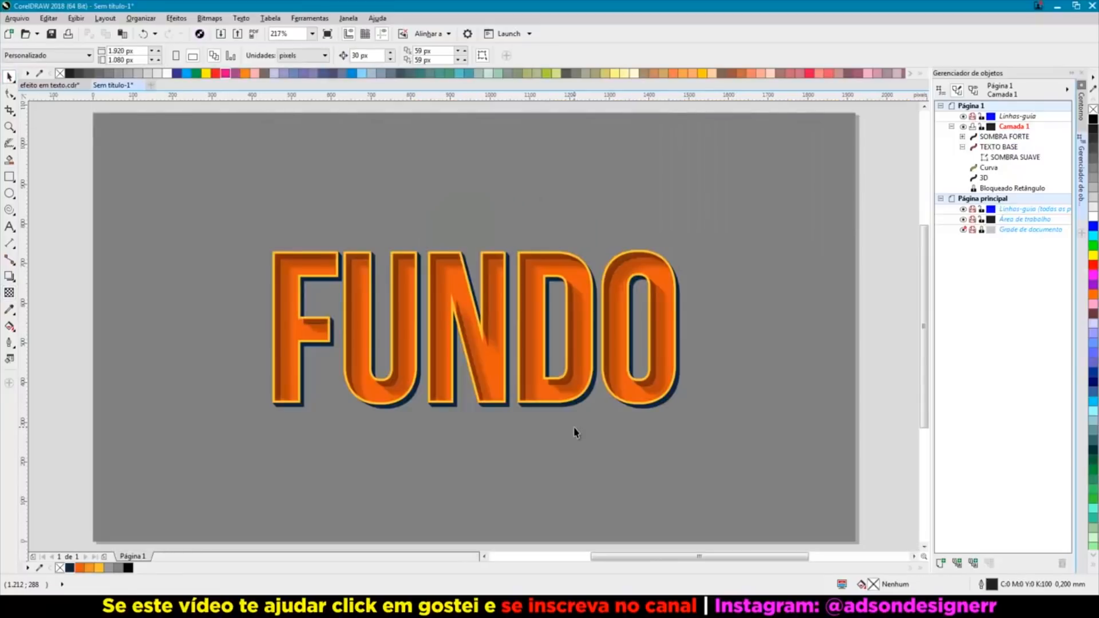
Step: Duplicate the navy 3D extrusion about 15 px right and 18 px down, and place the copy behind the original 3D object
{"action": "left_click", "coordinate": [668, 405]}
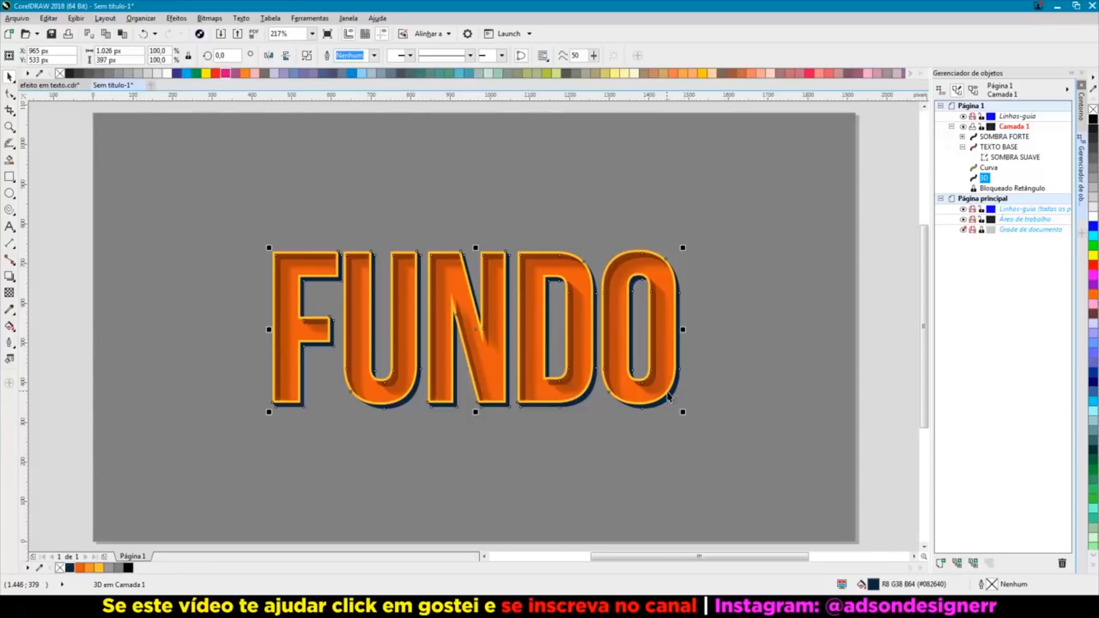
{"action": "scroll", "coordinate": [677, 385], "scroll_direction": "up", "scroll_amount": 2}
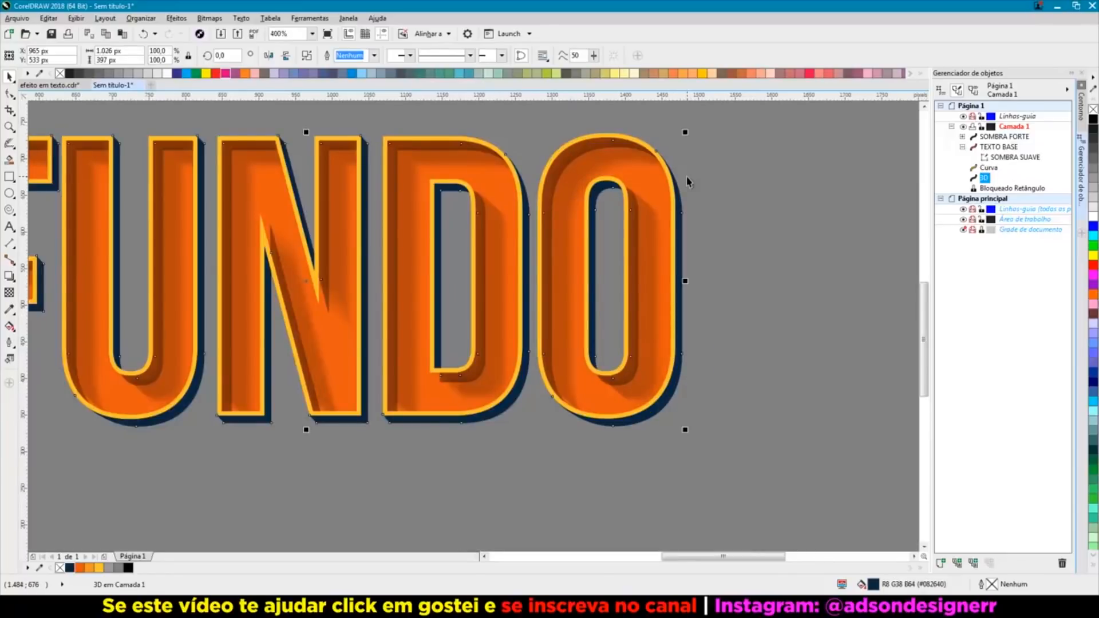
{"action": "left_click_drag", "start_coordinate": [678, 189], "coordinate": [692, 207]}
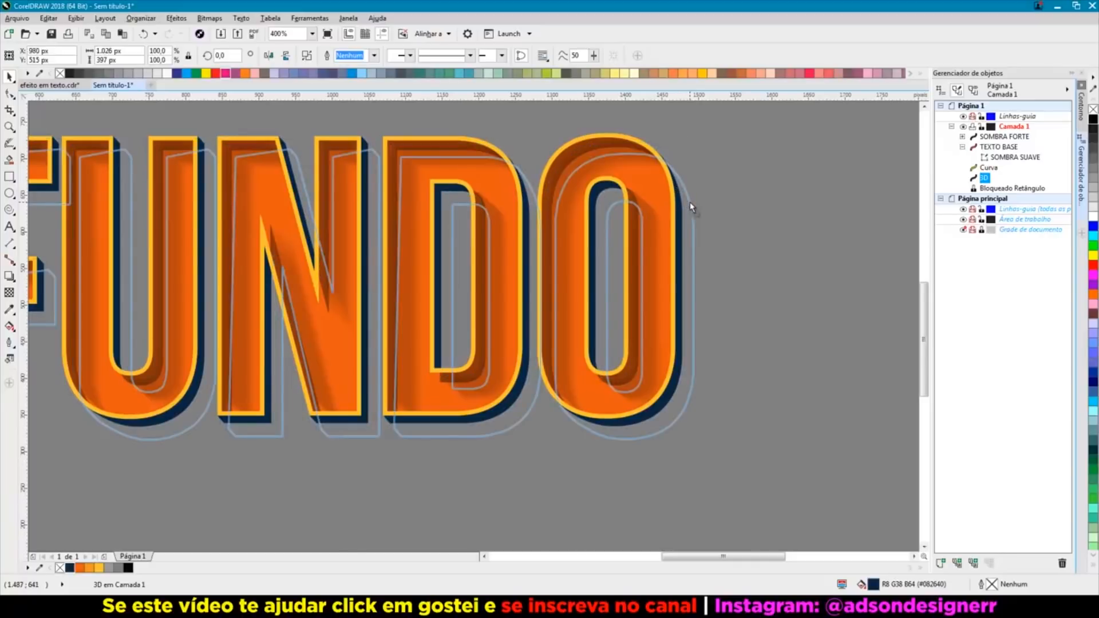
{"action": "left_click_drag", "start_coordinate": [691, 203], "coordinate": [691, 202]}
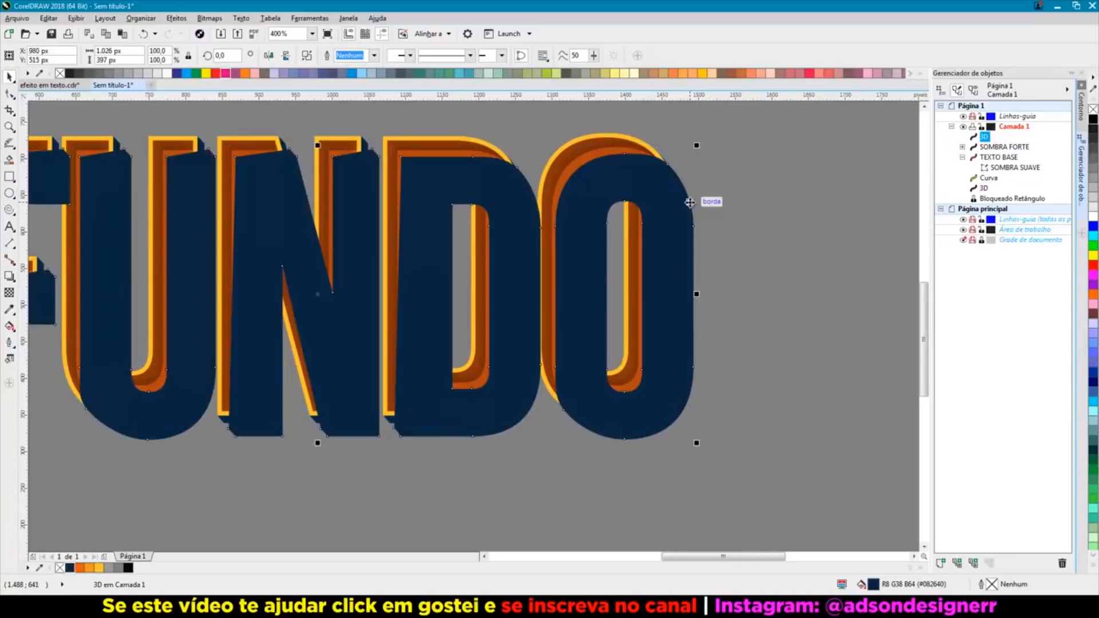
{"action": "left_click_drag", "start_coordinate": [984, 137], "coordinate": [983, 196]}
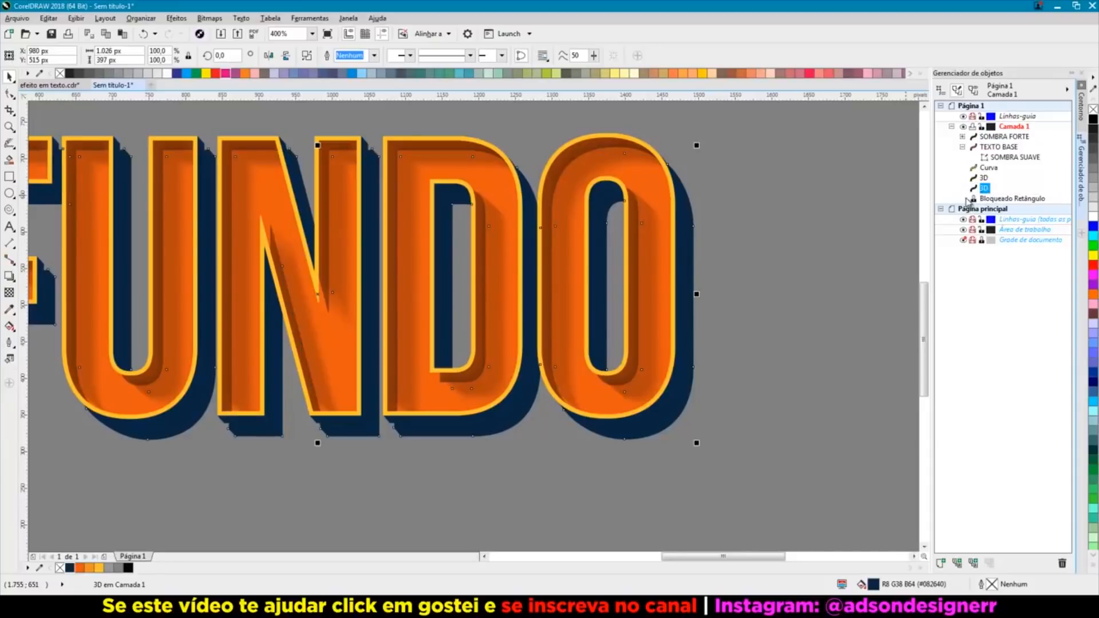
Step: Fill the rear 3D copy with black and convert it to a 300 dpi RGB (24-bit) bitmap with anti-aliasing and a transparent background
{"action": "left_click", "coordinate": [1093, 121]}
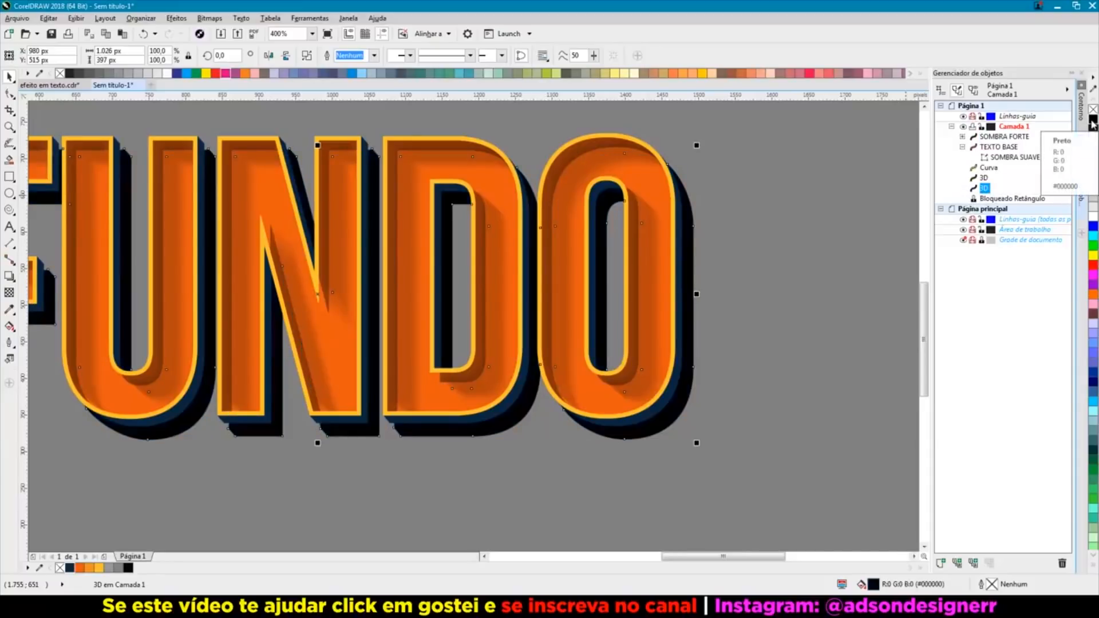
{"action": "left_click", "coordinate": [203, 19]}
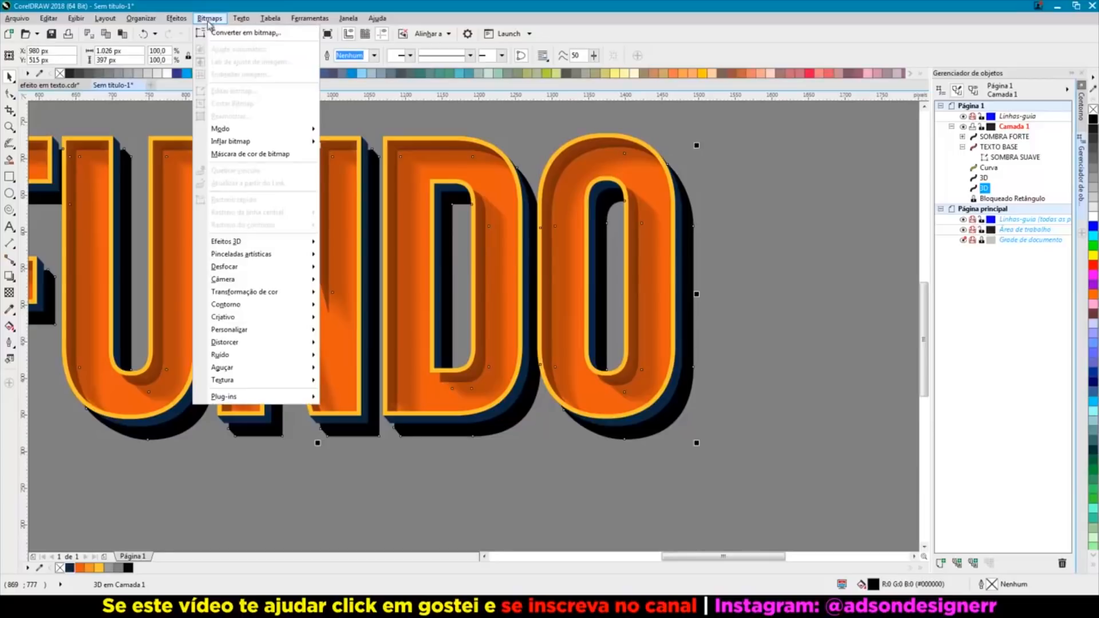
{"action": "left_click", "coordinate": [216, 34]}
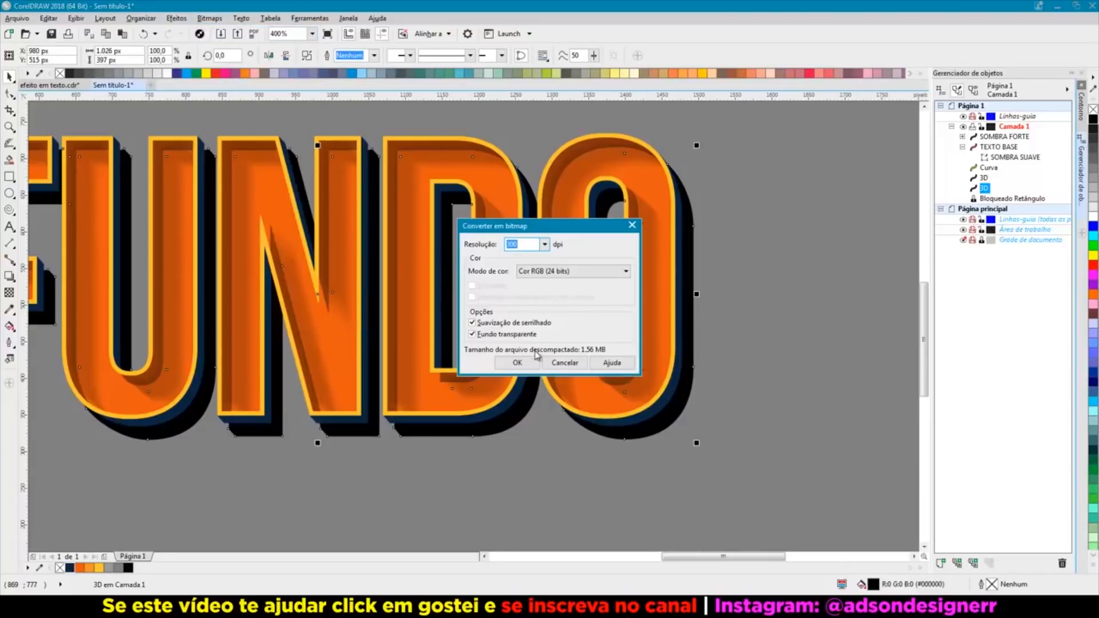
{"action": "left_click", "coordinate": [517, 363]}
Step: Apply a Gaussian blur with a reduced radius to the black 3D bitmap behind the letters
{"action": "left_click", "coordinate": [208, 19]}
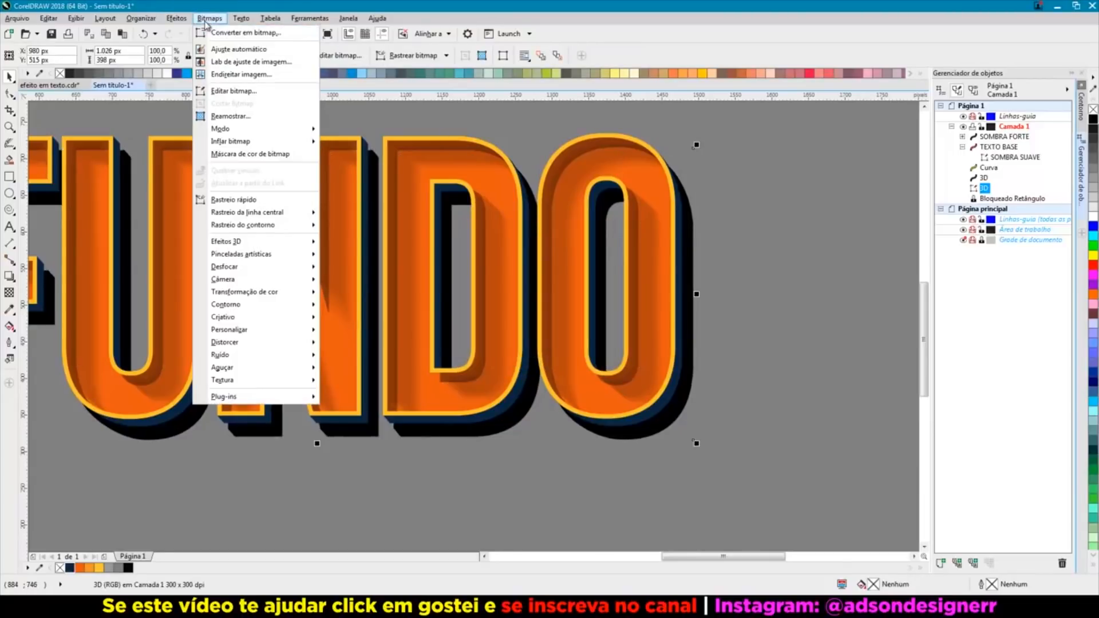
{"action": "mouse_move", "coordinate": [254, 268]}
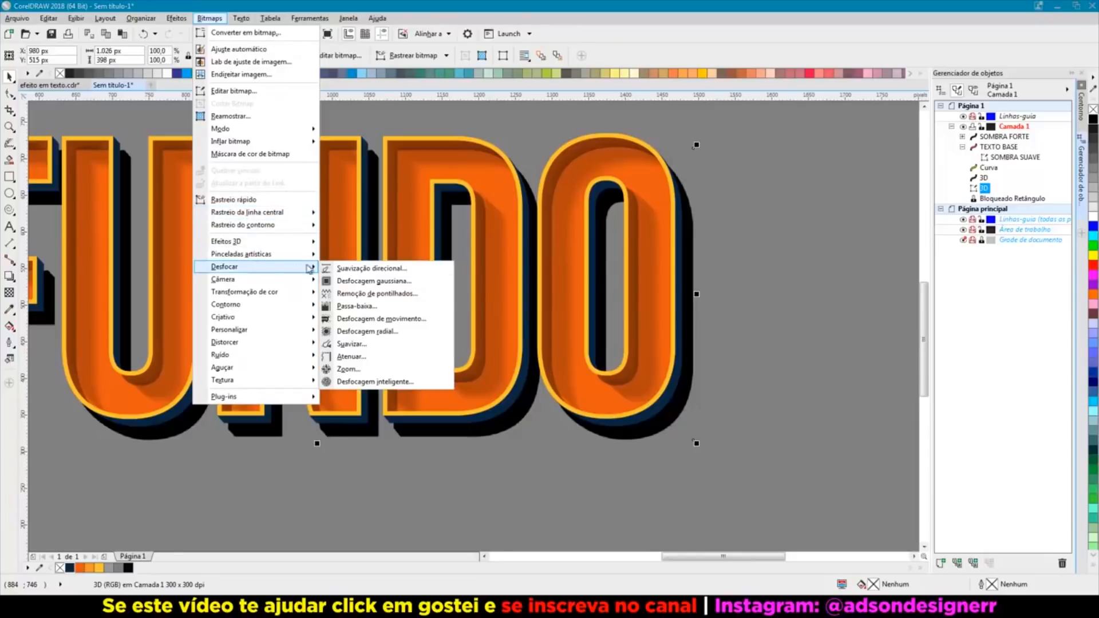
{"action": "left_click", "coordinate": [393, 281]}
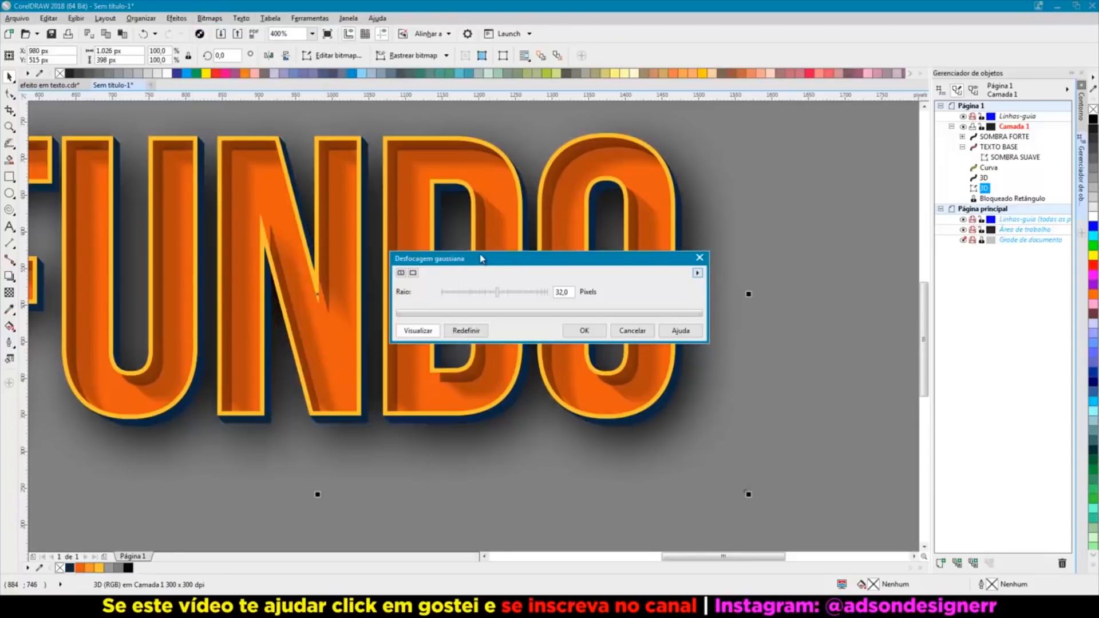
{"action": "left_click_drag", "start_coordinate": [481, 259], "coordinate": [659, 187]}
{"action": "left_click", "coordinate": [773, 225]}
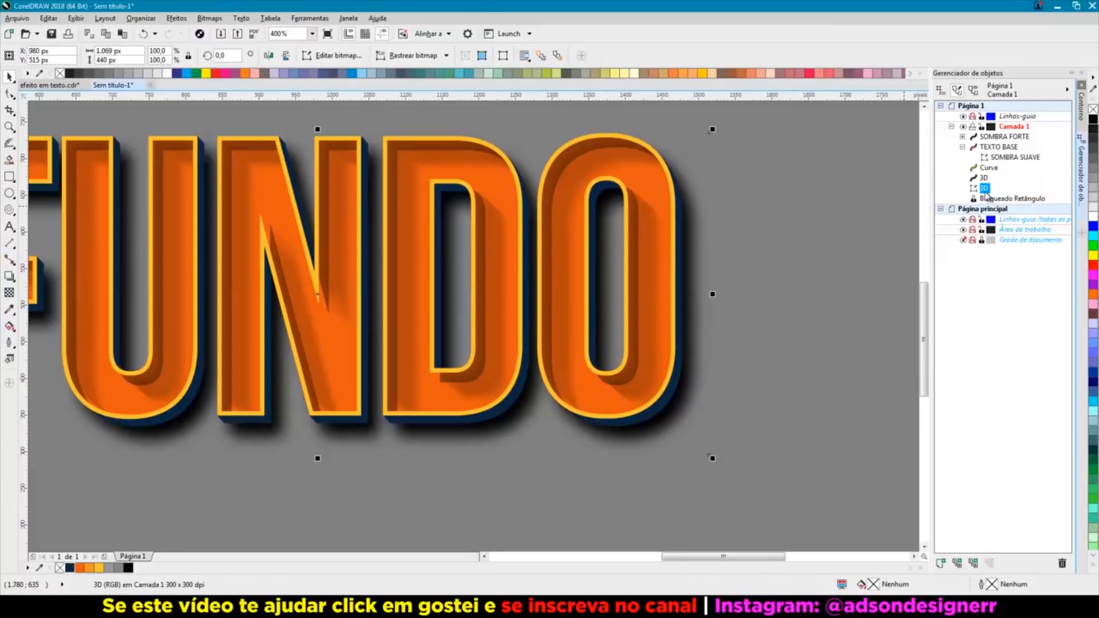
Step: Name the blurred black bitmap SOMBRA 3D and place a duplicate behind it, about 39 px right and 41 px down
{"action": "type", "text": "SOMBRA 3D"}
{"action": "key", "text": "Return"}
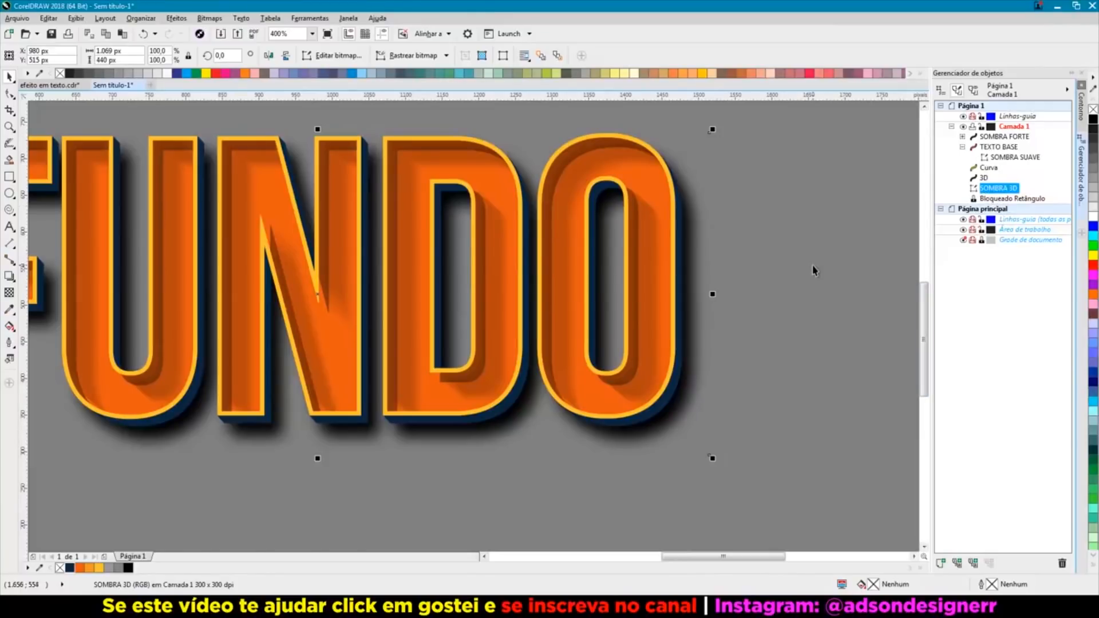
{"action": "left_click", "coordinate": [759, 238]}
{"action": "left_click", "coordinate": [727, 241]}
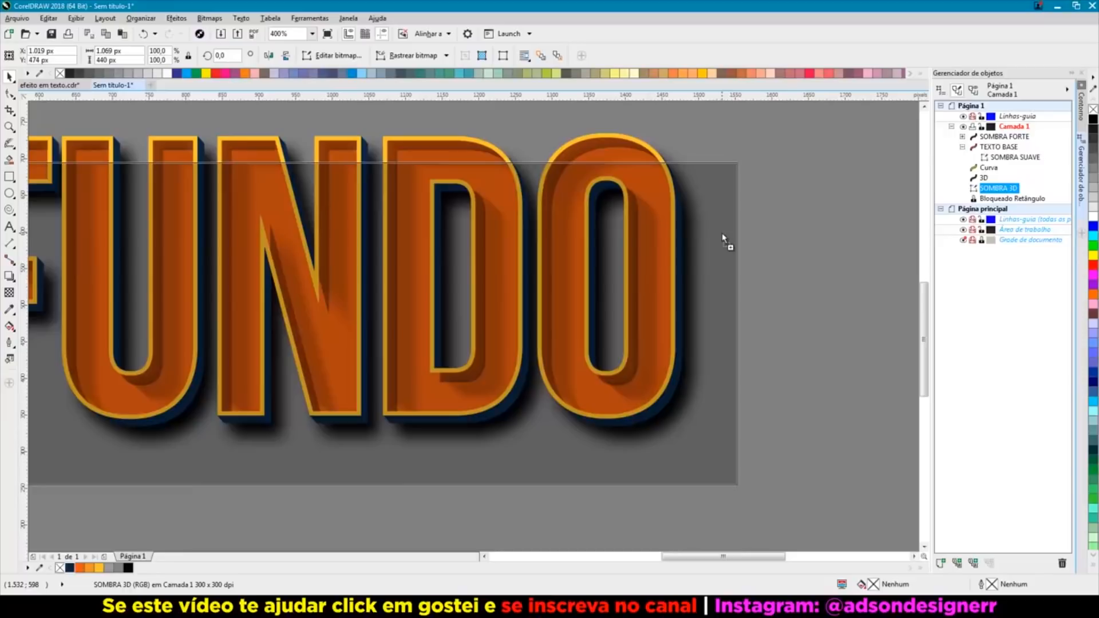
{"action": "key", "text": "ctrl+c"}
{"action": "key", "text": "ctrl+v"}
{"action": "left_click_drag", "start_coordinate": [1018, 150], "coordinate": [1012, 202]}
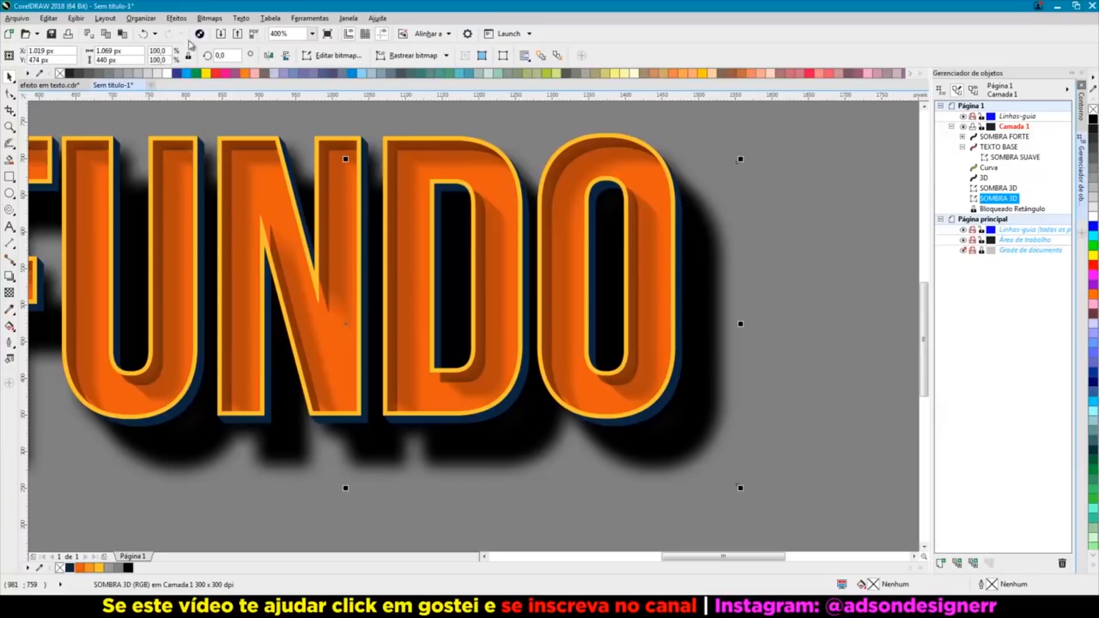
Step: Apply a motion blur to the rear SOMBRA 3D copy with a distance of 140 pixels and direction 139
{"action": "left_click", "coordinate": [209, 18]}
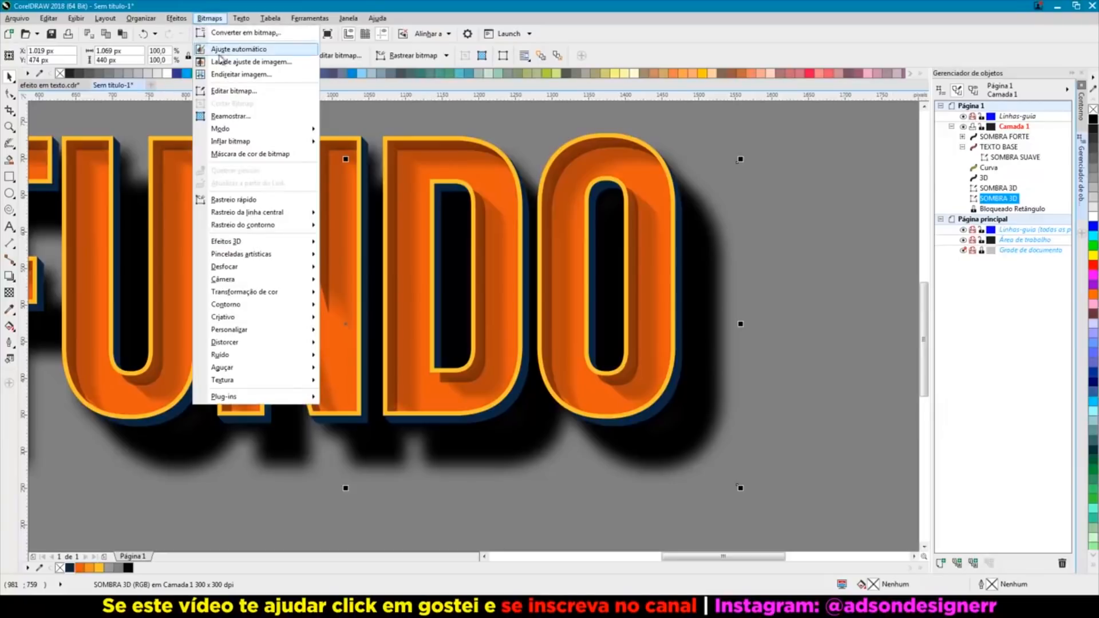
{"action": "mouse_move", "coordinate": [256, 272]}
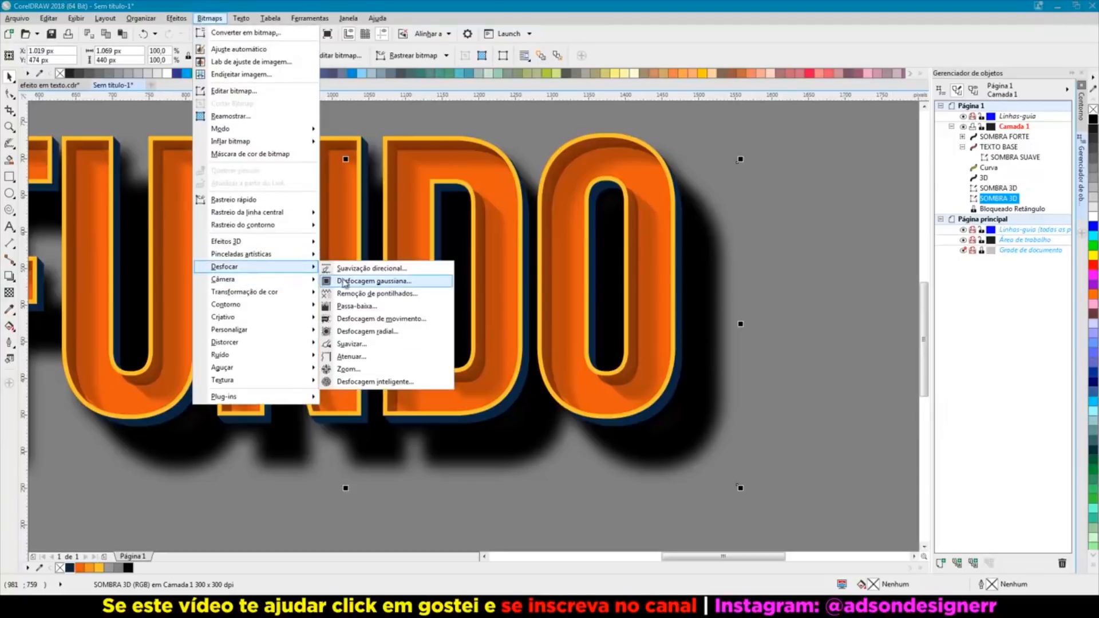
{"action": "left_click", "coordinate": [392, 319]}
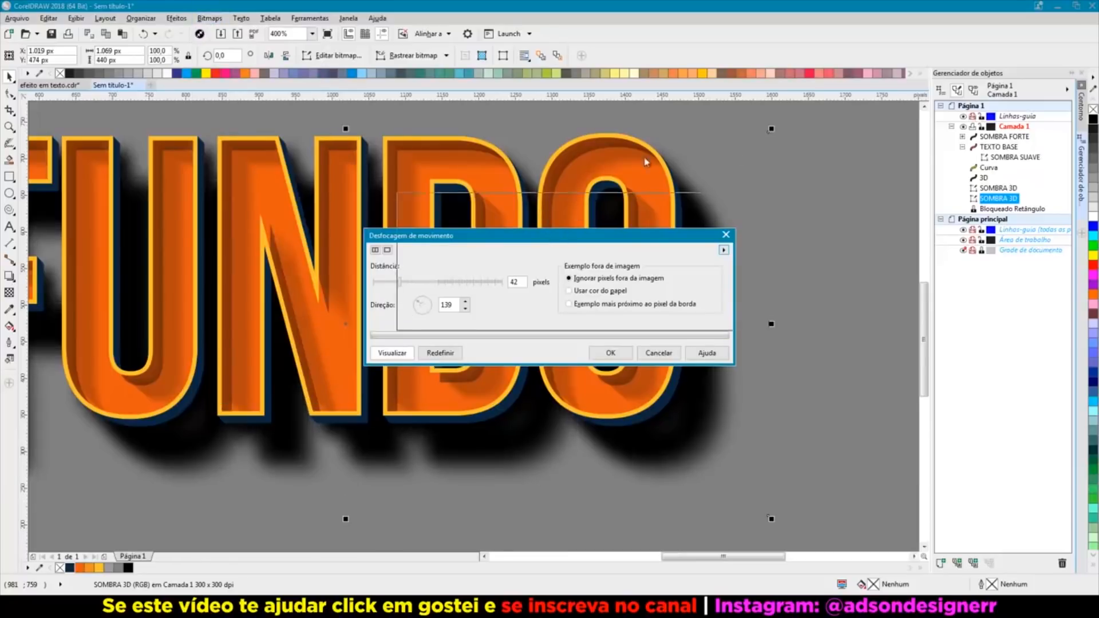
{"action": "left_click_drag", "start_coordinate": [553, 235], "coordinate": [708, 91]}
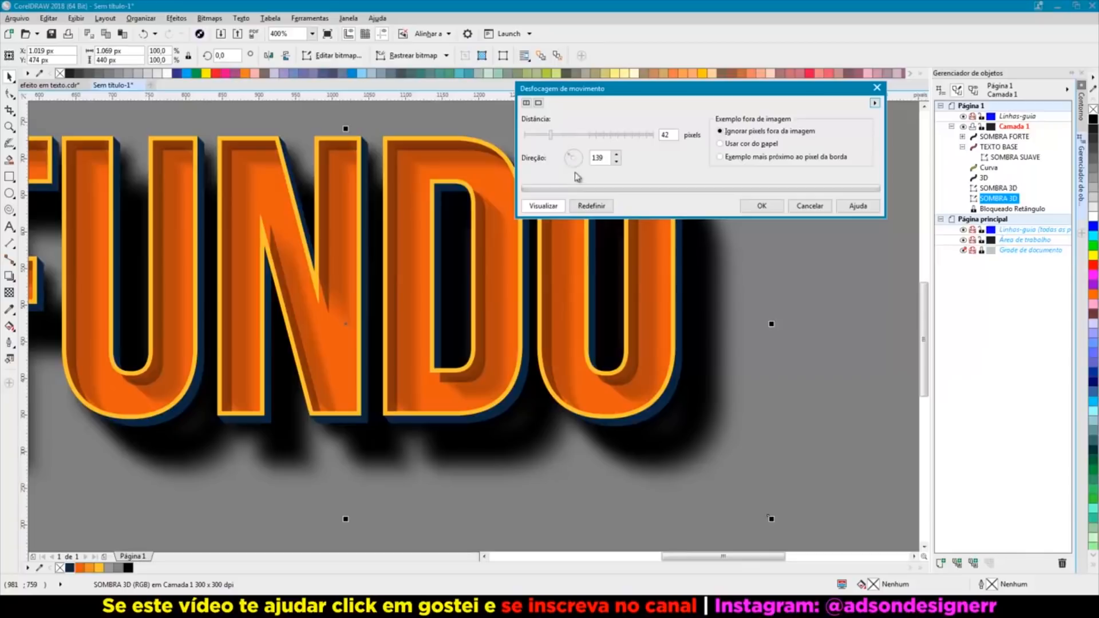
{"action": "left_click", "coordinate": [565, 135]}
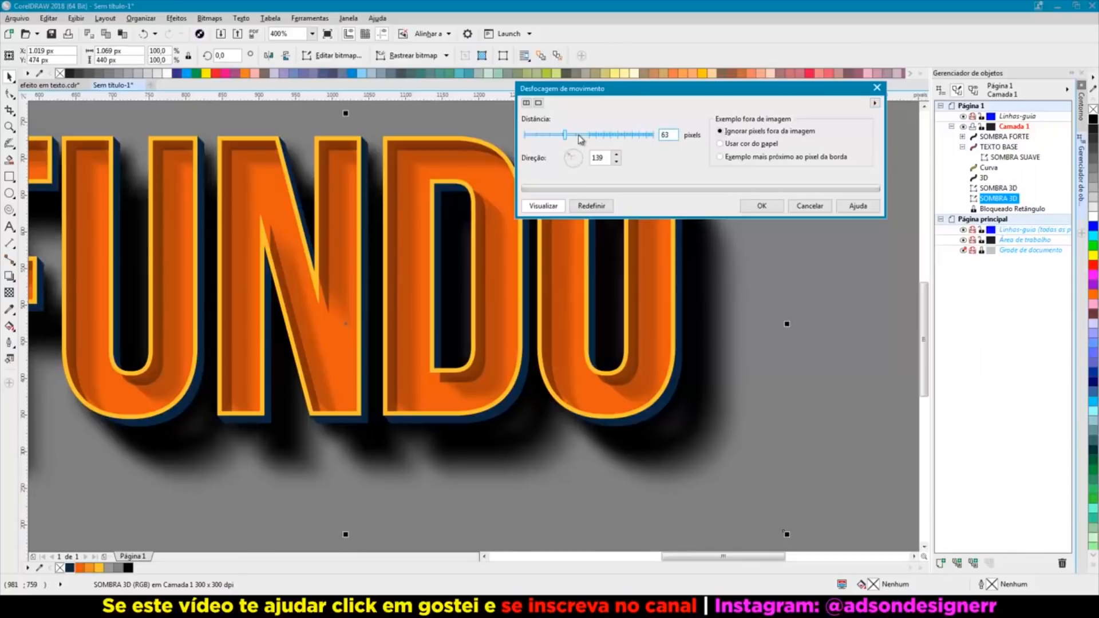
{"action": "left_click", "coordinate": [582, 135]}
{"action": "left_click", "coordinate": [593, 135]}
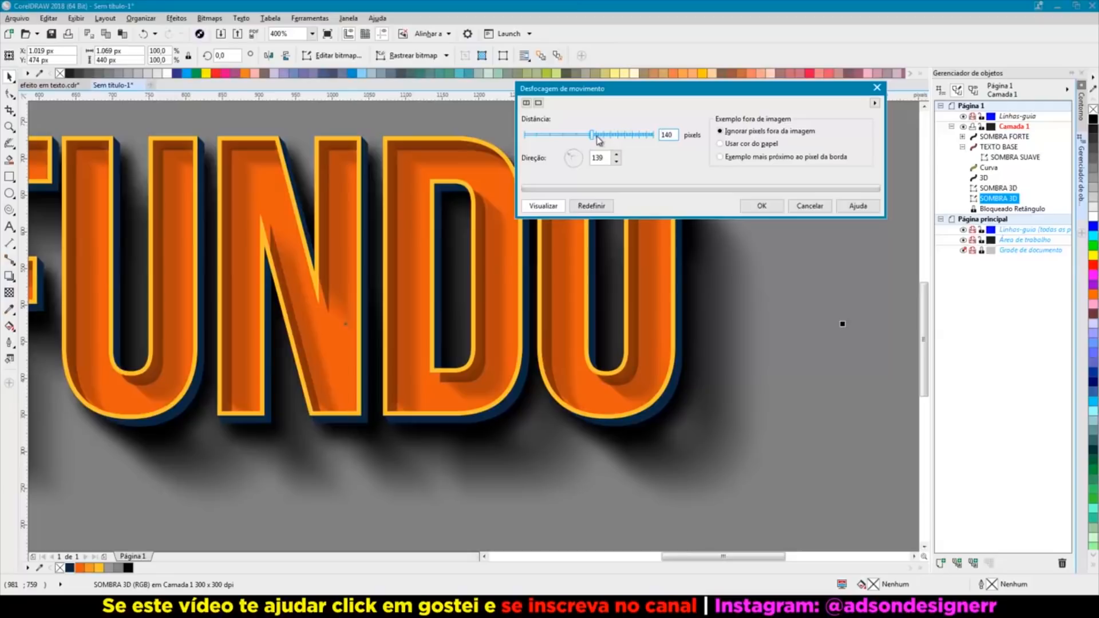
{"action": "left_click", "coordinate": [759, 206]}
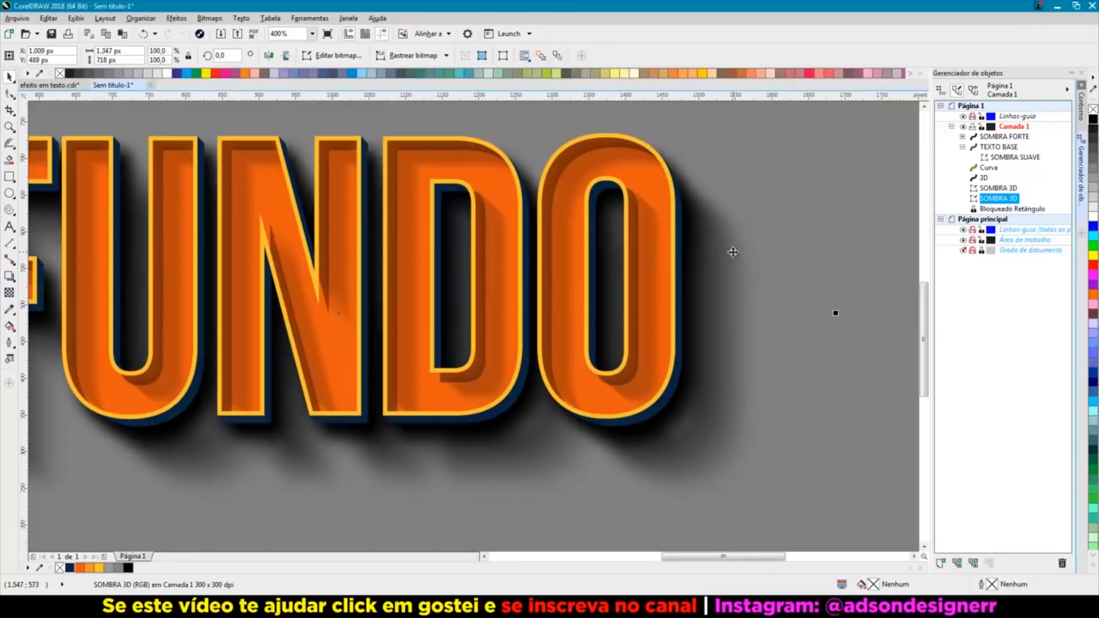
Step: Reposition the motion-blurred SOMBRA 3D shadow behind the letters at X 980 px, Y 503 px
{"action": "scroll", "coordinate": [733, 252], "scroll_direction": "down", "scroll_amount": 2}
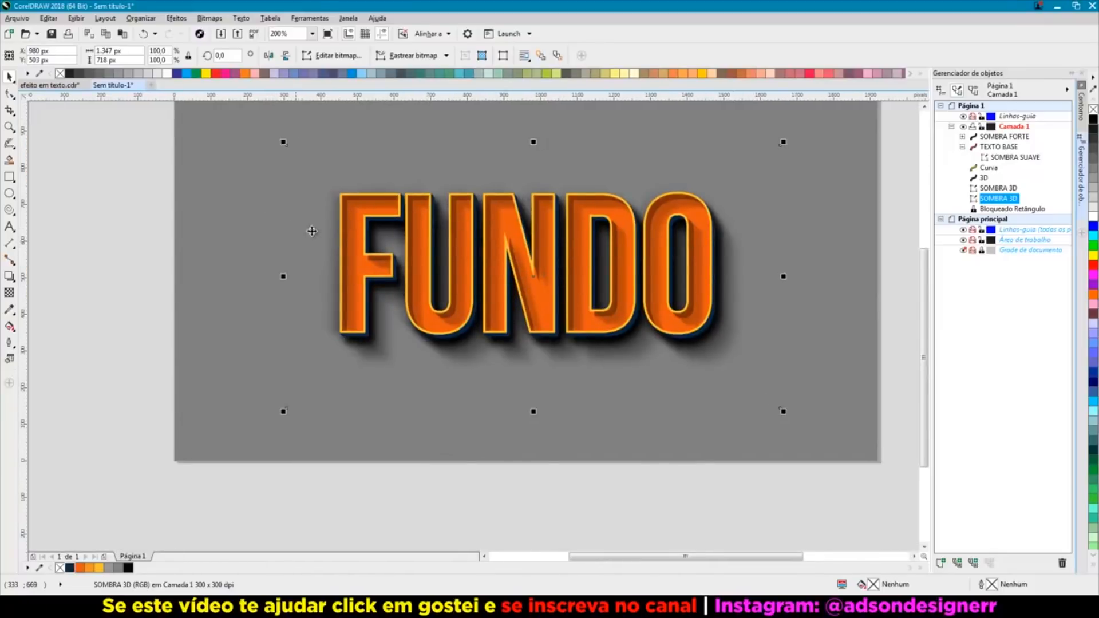
{"action": "scroll", "coordinate": [312, 229], "scroll_direction": "up", "scroll_amount": 2}
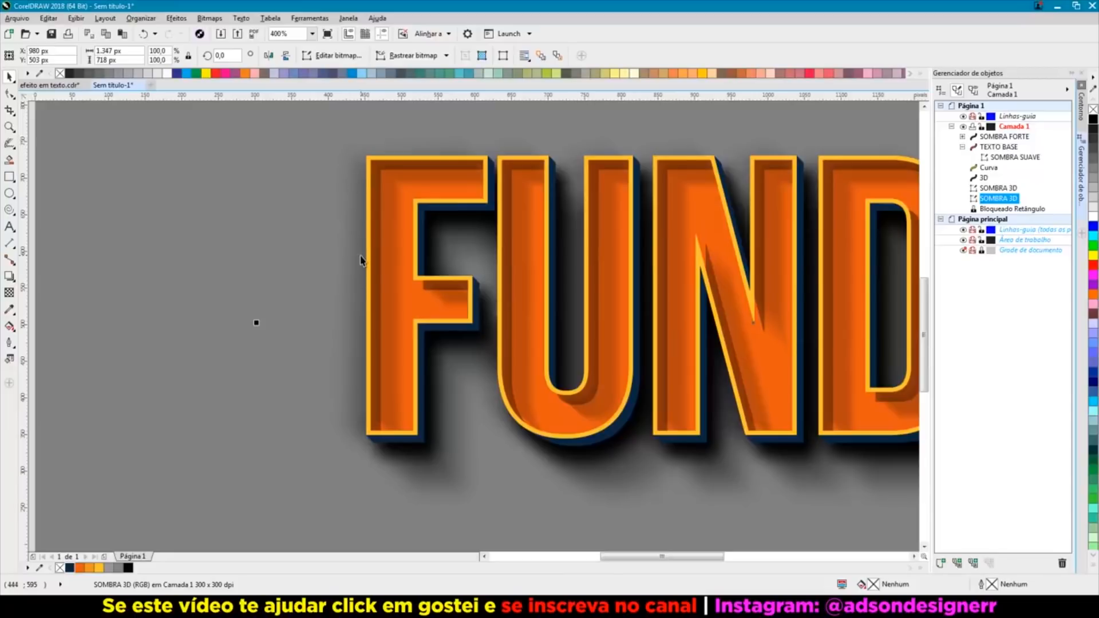
{"action": "scroll", "coordinate": [364, 229], "scroll_direction": "down", "scroll_amount": 2}
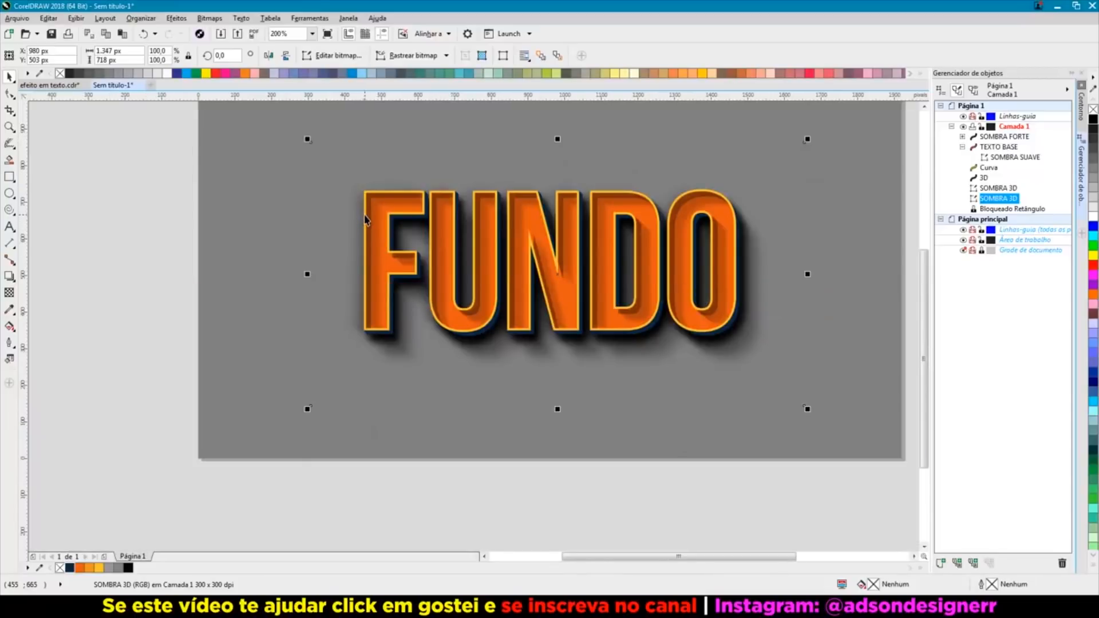
{"action": "left_click", "coordinate": [10, 93]}
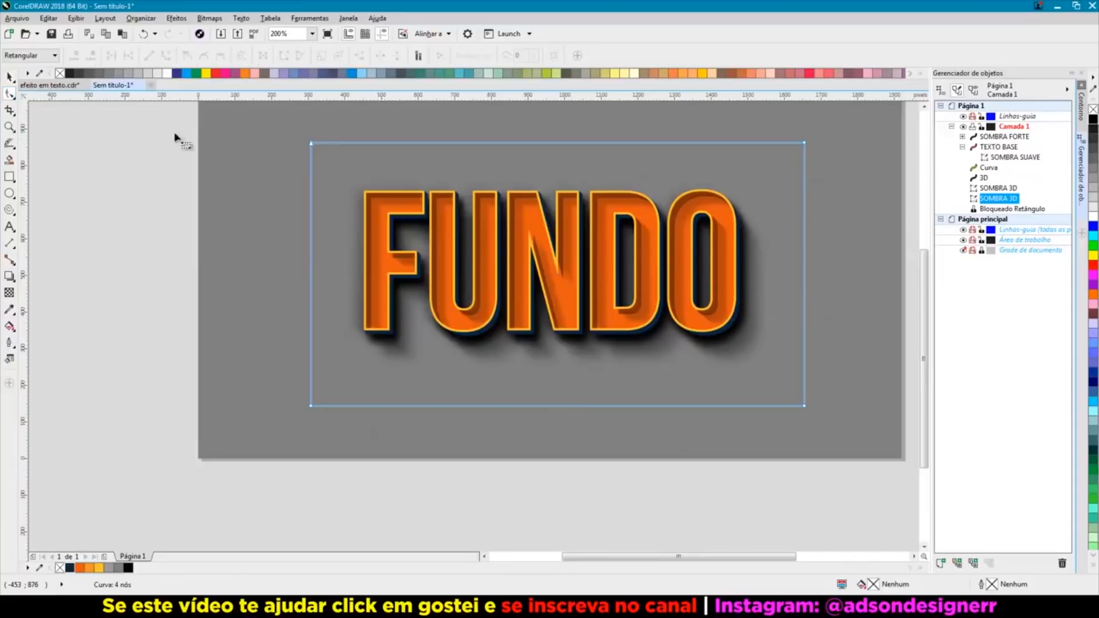
{"action": "left_click_drag", "start_coordinate": [279, 125], "coordinate": [362, 145]}
{"action": "key", "text": "space"}
{"action": "left_click", "coordinate": [176, 169]}
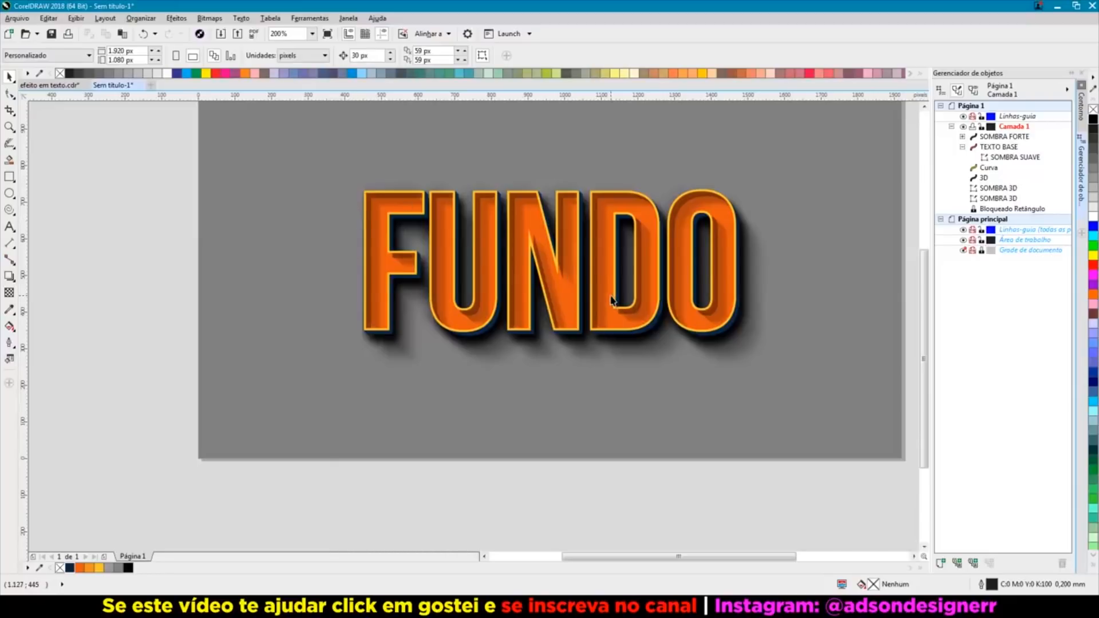
{"action": "left_click_drag", "start_coordinate": [166, 153], "coordinate": [664, 348]}
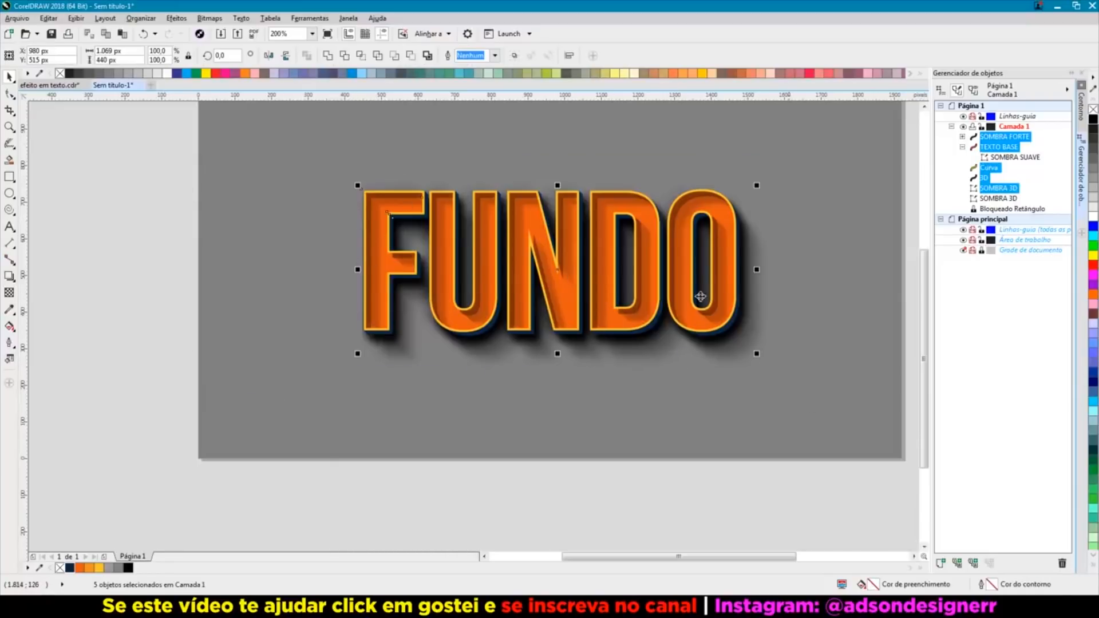
{"action": "left_click", "coordinate": [155, 160]}
{"action": "key", "text": "shift+F4"}
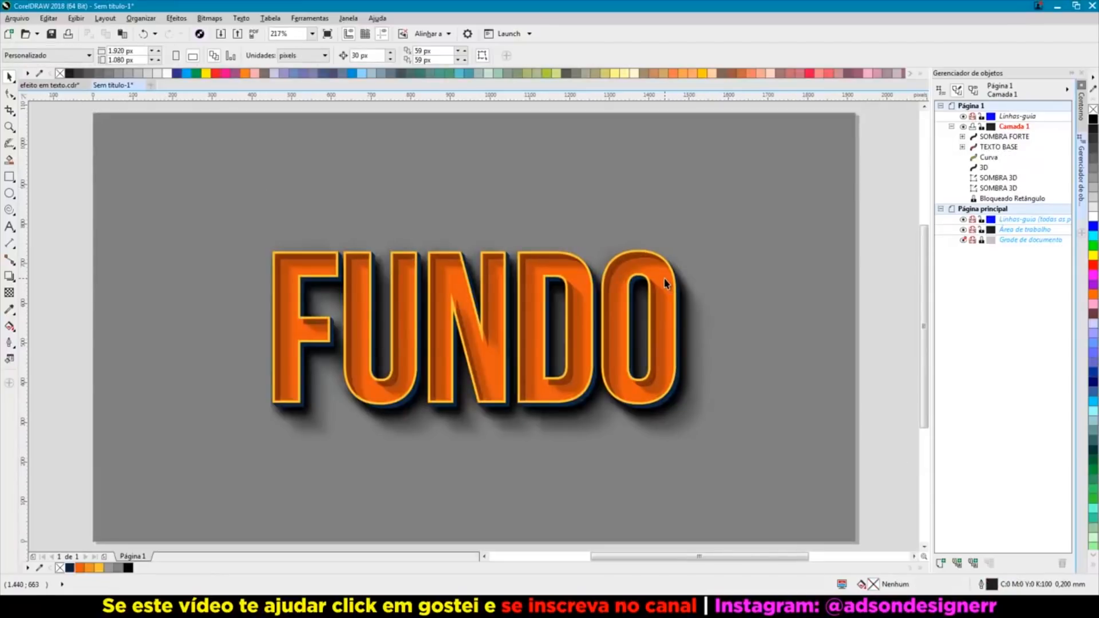
Step: Give TEXTO BASE a vertical gradient fill running from orange at the letters' base to white near their top
{"action": "left_click", "coordinate": [486, 368]}
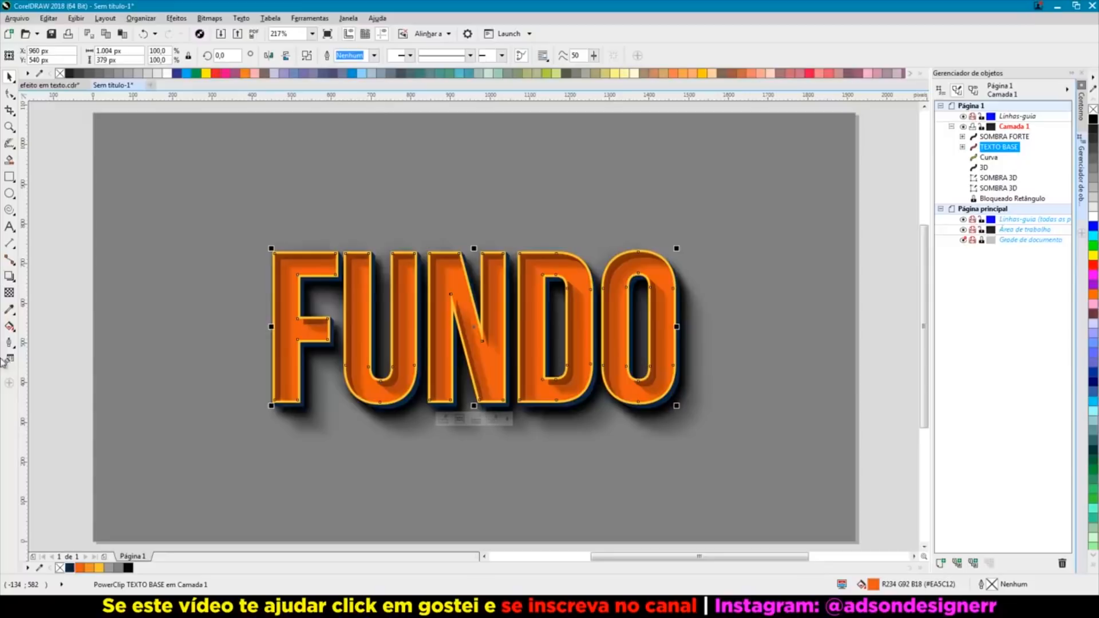
{"action": "left_click", "coordinate": [12, 329]}
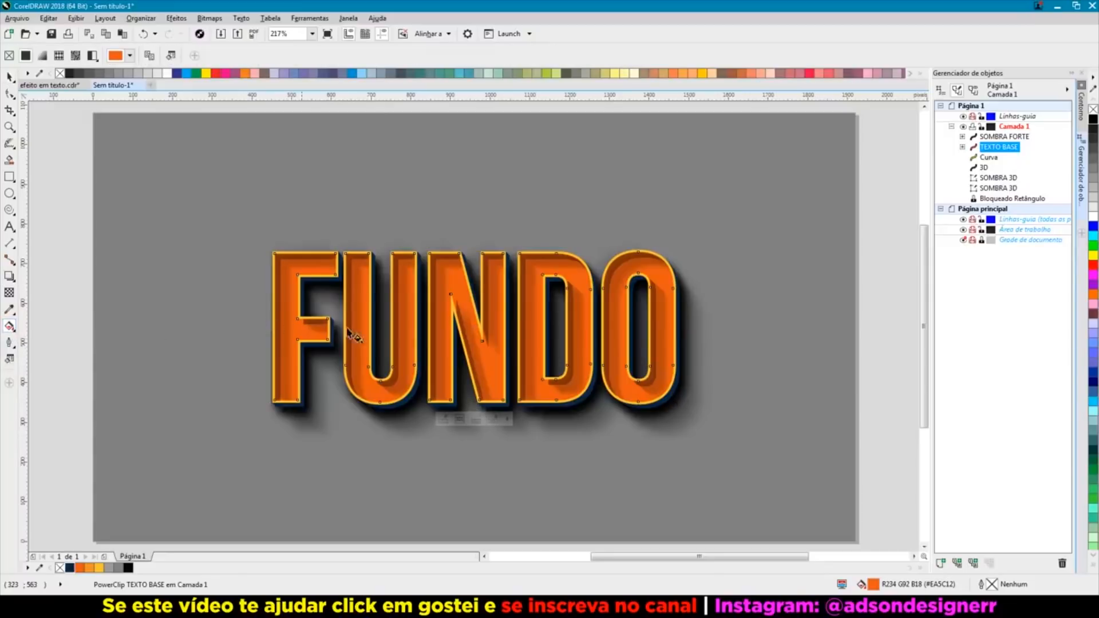
{"action": "left_click_drag", "start_coordinate": [445, 392], "coordinate": [446, 270]}
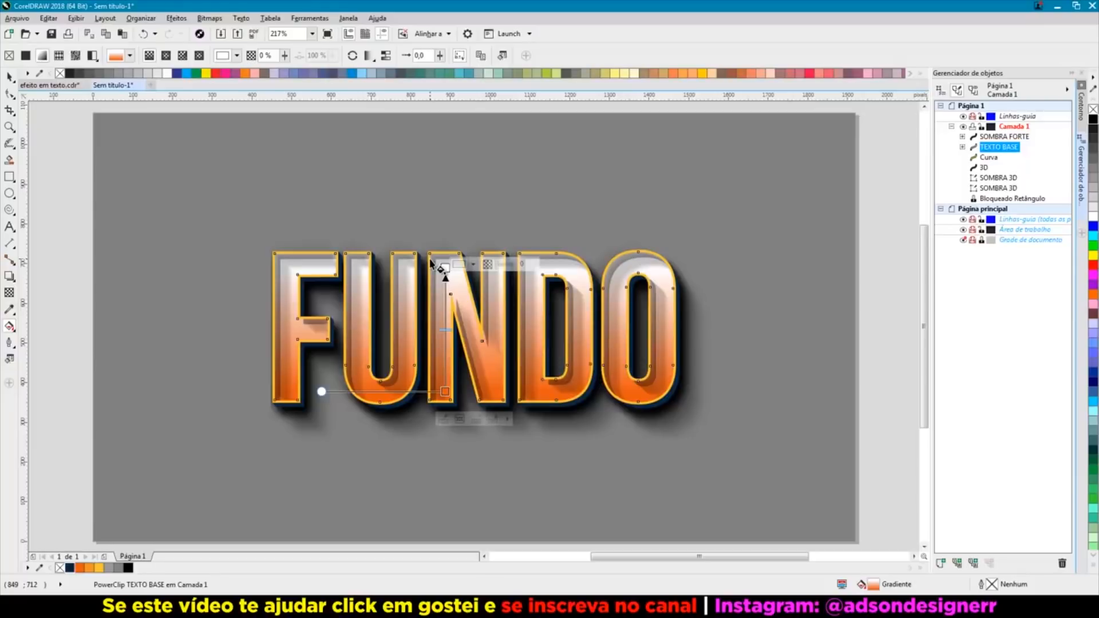
Step: Lower the orange end of the TEXTO BASE gradient to the letters' base, recolour its upper end yellow and shift that end slightly down
{"action": "left_click_drag", "start_coordinate": [446, 392], "coordinate": [445, 400]}
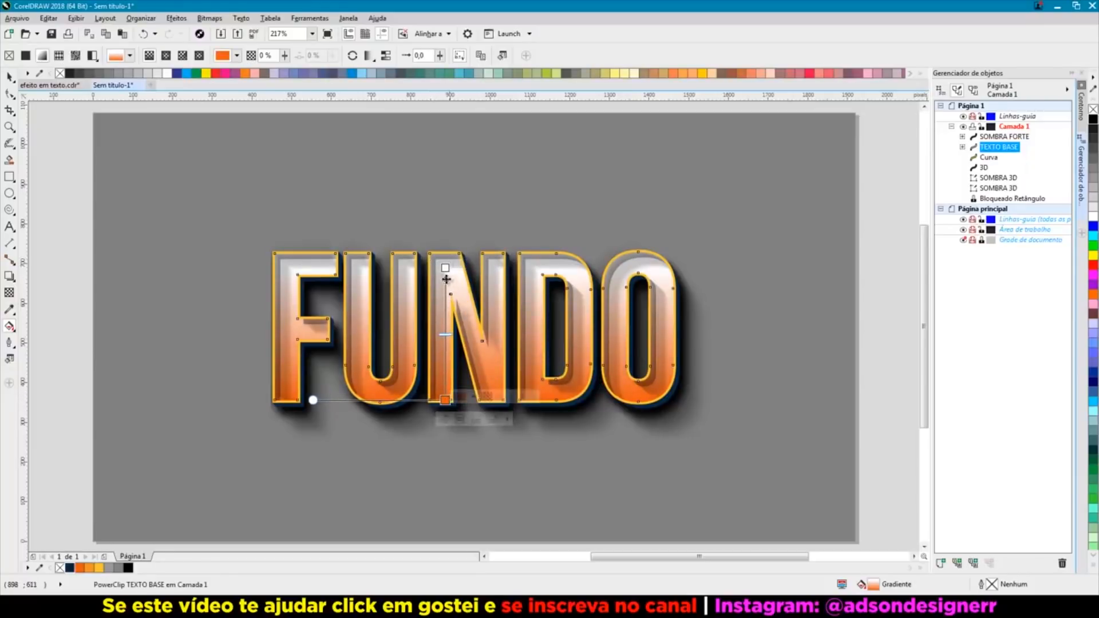
{"action": "left_click", "coordinate": [446, 269]}
{"action": "left_click", "coordinate": [99, 568]}
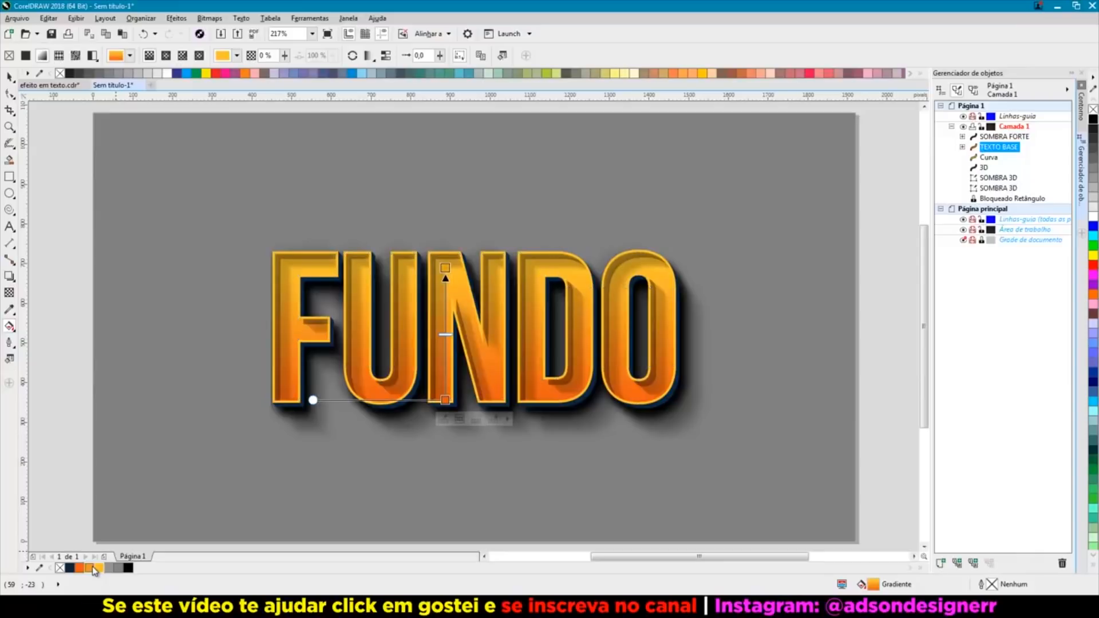
{"action": "left_click", "coordinate": [445, 268]}
{"action": "left_click_drag", "start_coordinate": [446, 269], "coordinate": [446, 292]}
{"action": "key", "text": "space"}
{"action": "left_click", "coordinate": [272, 184]}
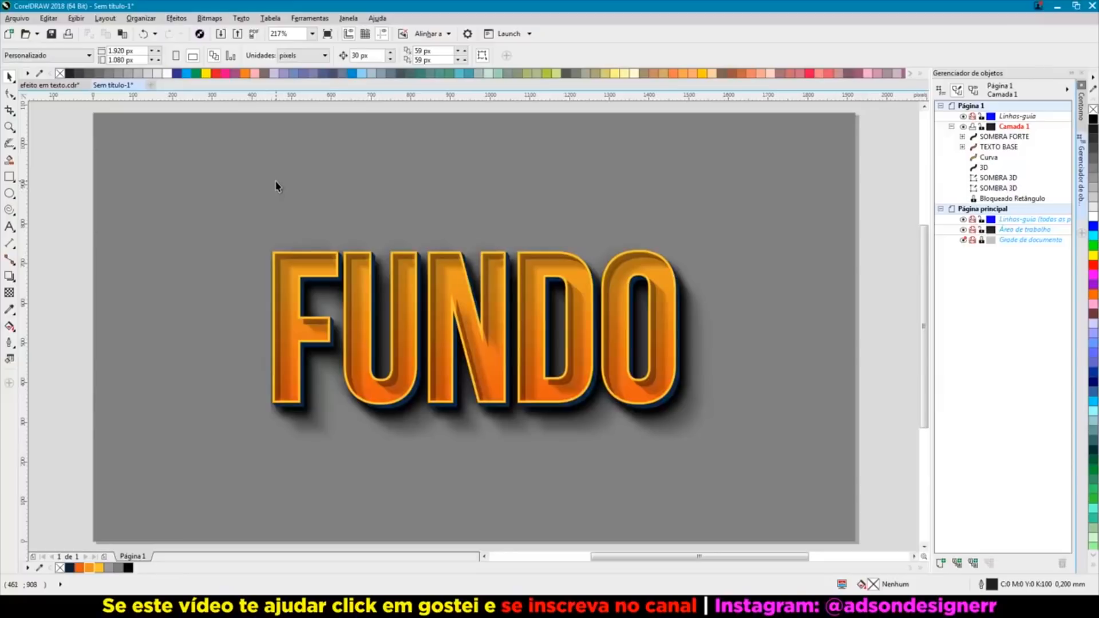
Step: Unlock the grey background rectangle and fill it with the document palette's dark blue (#082640)
{"action": "right_click", "coordinate": [306, 174]}
{"action": "left_click", "coordinate": [333, 199]}
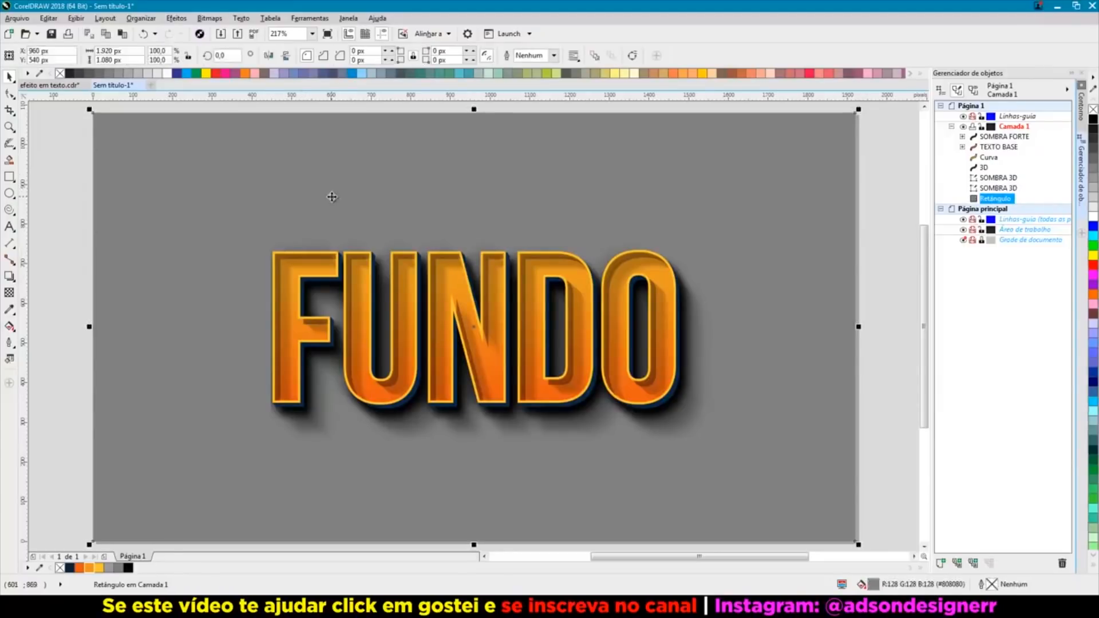
{"action": "left_click", "coordinate": [70, 567]}
Step: Convert the dark blue background rectangle to a 300 dpi, 24-bit RGB bitmap with anti-aliasing and transparent background
{"action": "left_click", "coordinate": [210, 18]}
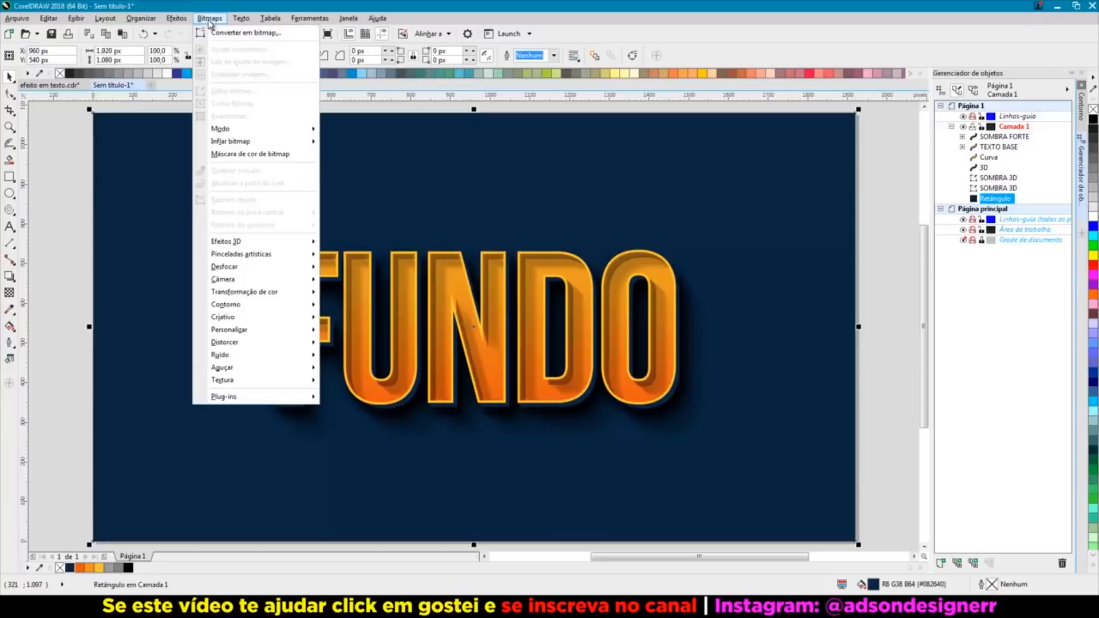
{"action": "left_click", "coordinate": [236, 33]}
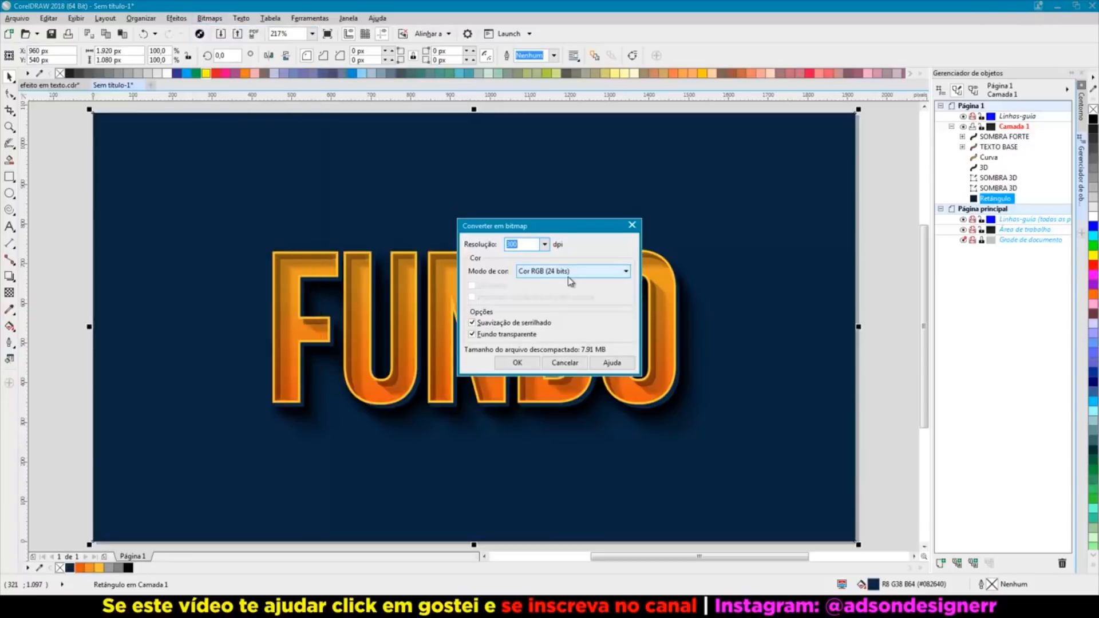
{"action": "left_click", "coordinate": [518, 363]}
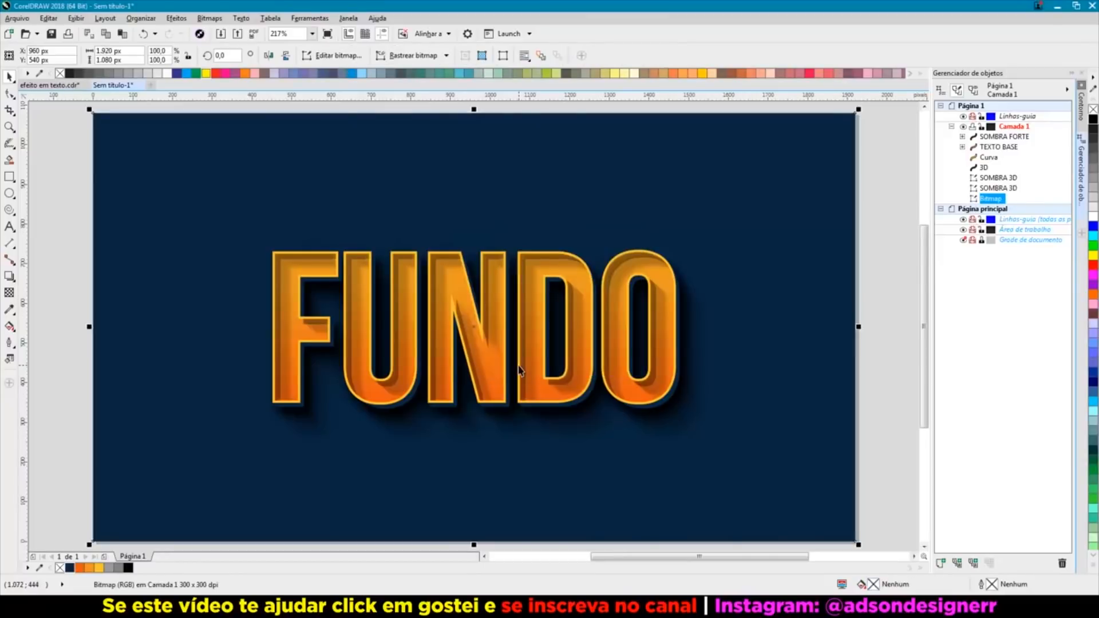
Step: Add uniform noise to the background bitmap in Intensity colour mode with level 85 and density 76
{"action": "left_click", "coordinate": [210, 19]}
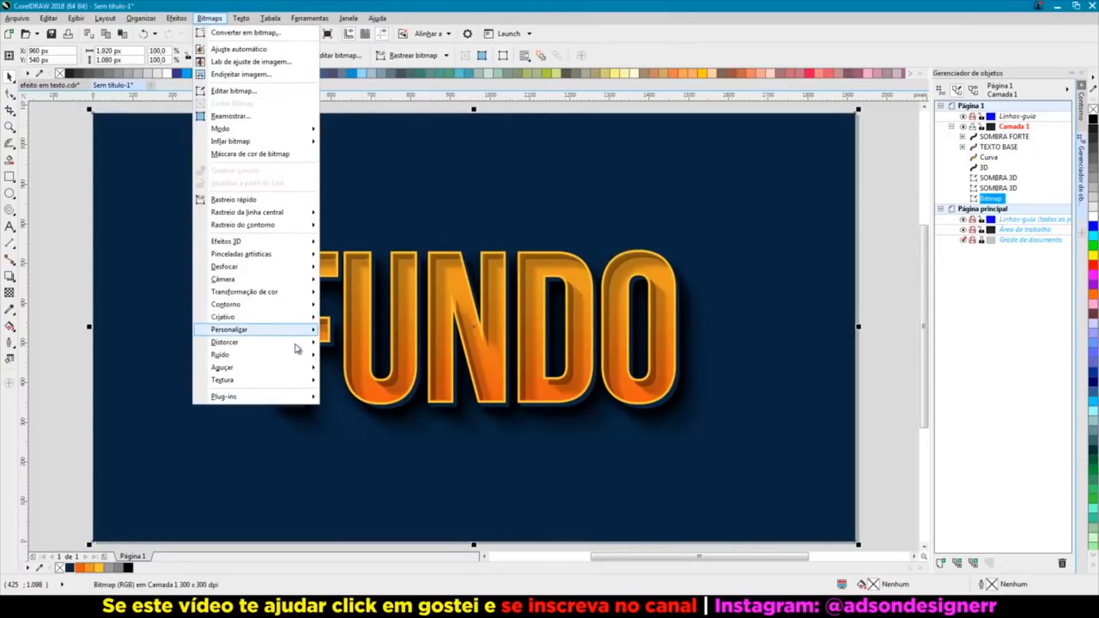
{"action": "mouse_move", "coordinate": [298, 356]}
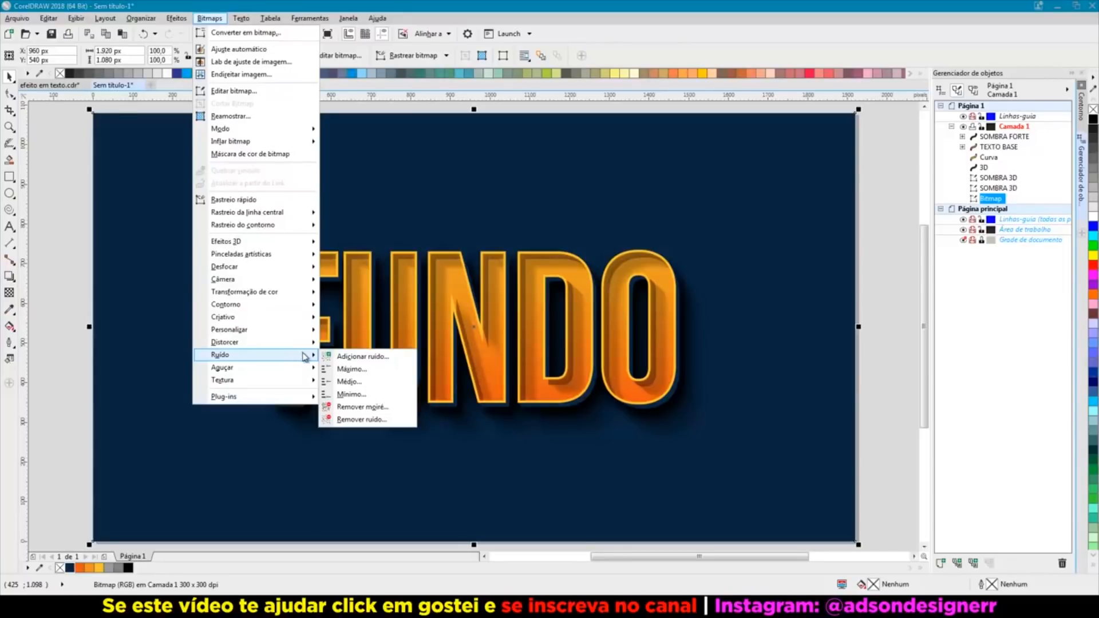
{"action": "left_click", "coordinate": [343, 357]}
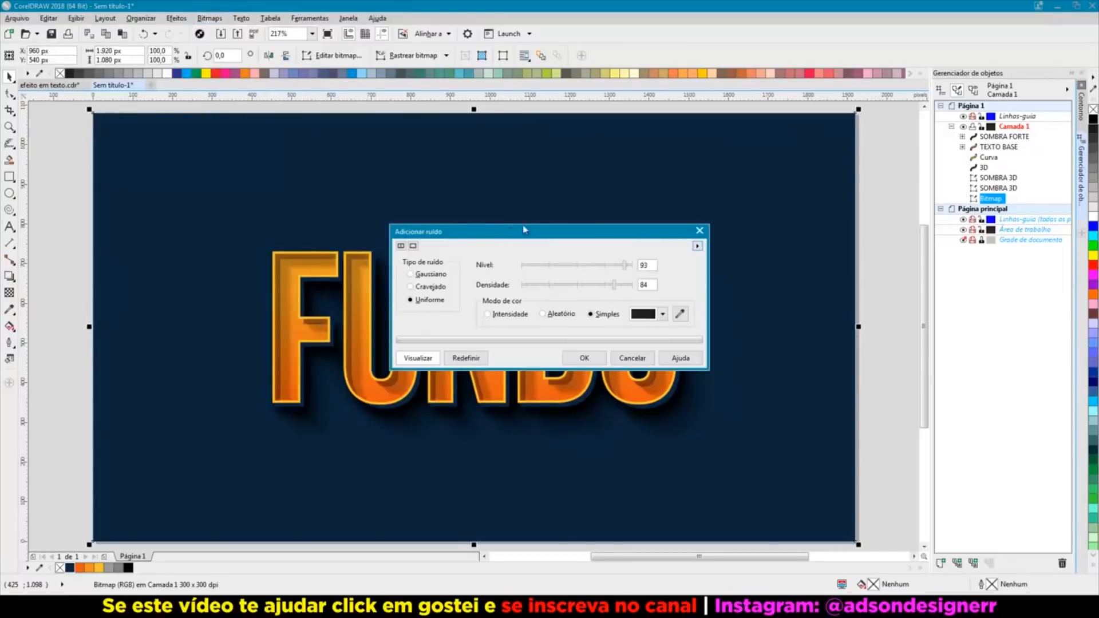
{"action": "left_click_drag", "start_coordinate": [527, 231], "coordinate": [655, 160]}
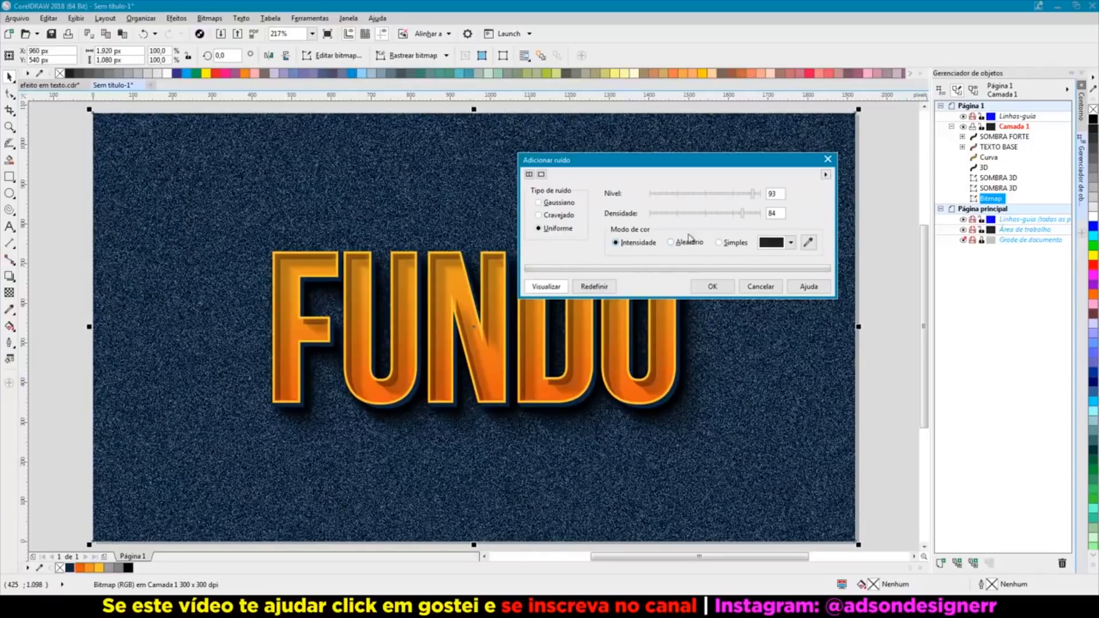
{"action": "left_click_drag", "start_coordinate": [747, 194], "coordinate": [742, 195]}
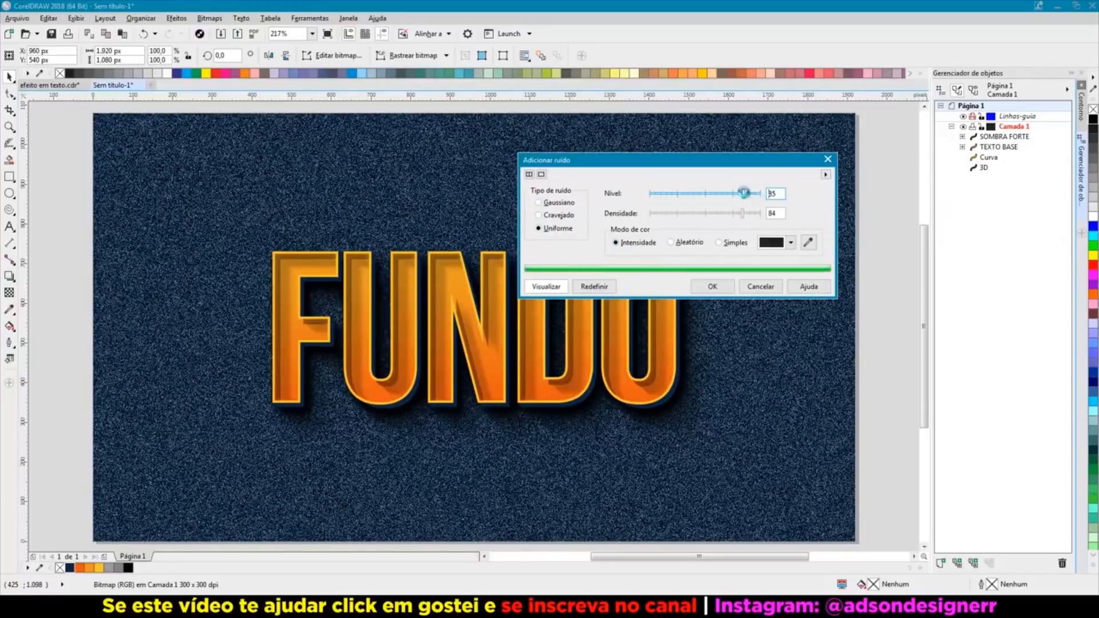
{"action": "left_click", "coordinate": [736, 214]}
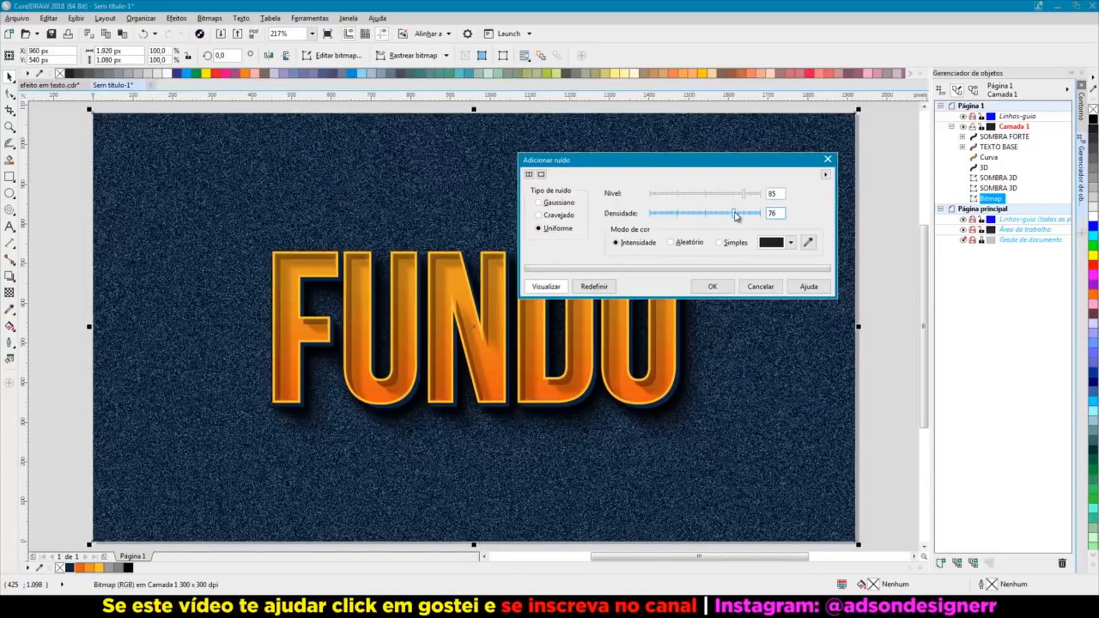
{"action": "left_click_drag", "start_coordinate": [708, 161], "coordinate": [817, 121]}
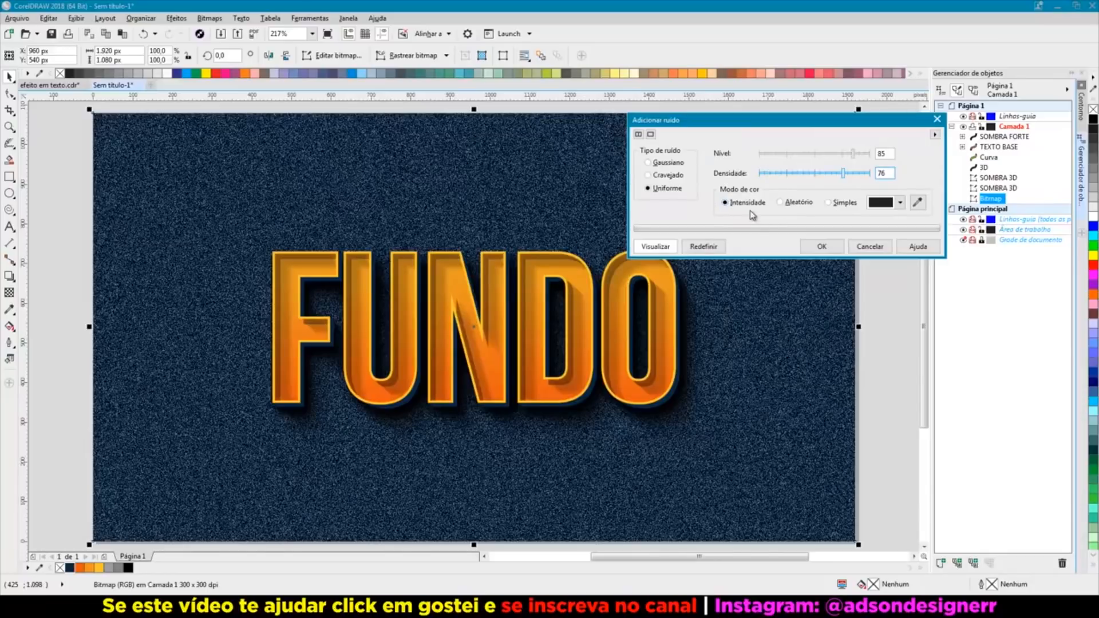
{"action": "left_click", "coordinate": [822, 246]}
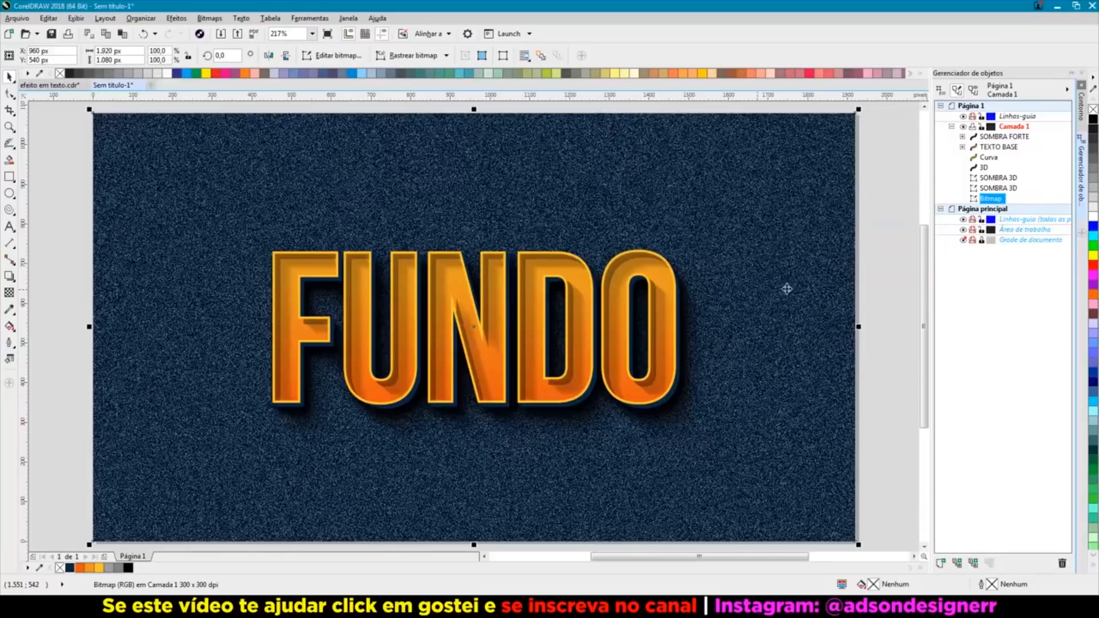
{"action": "left_click", "coordinate": [885, 247]}
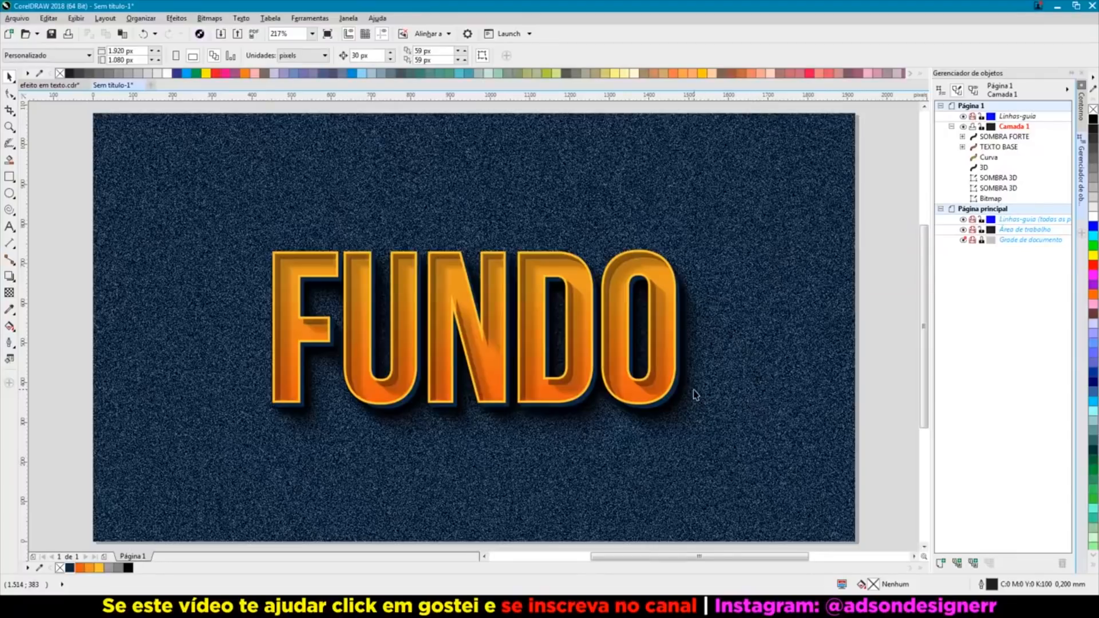
Step: Group the six objects that form the FUNDO text effect, leaving out the background, and close the object manager
{"action": "left_click_drag", "start_coordinate": [68, 191], "coordinate": [871, 511]}
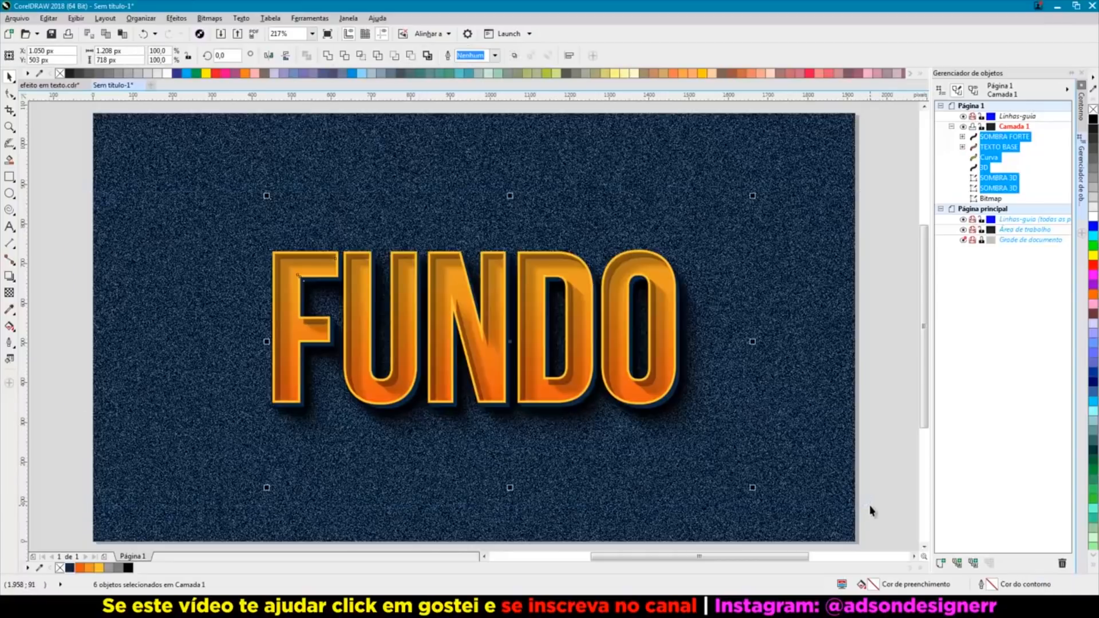
{"action": "key", "text": "ctrl+g"}
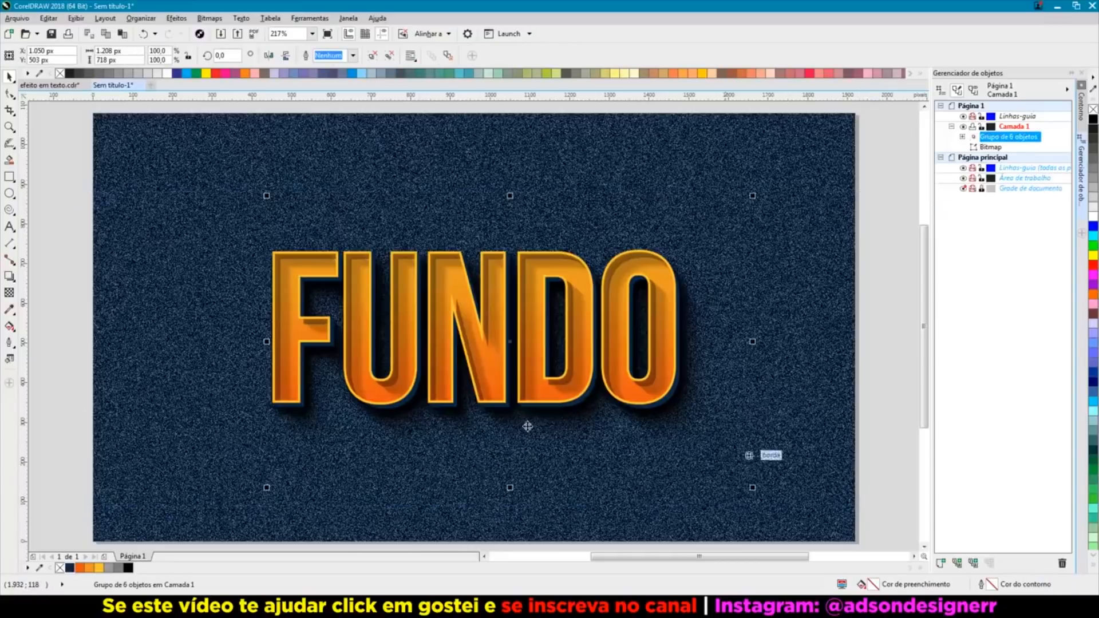
{"action": "left_click", "coordinate": [50, 291]}
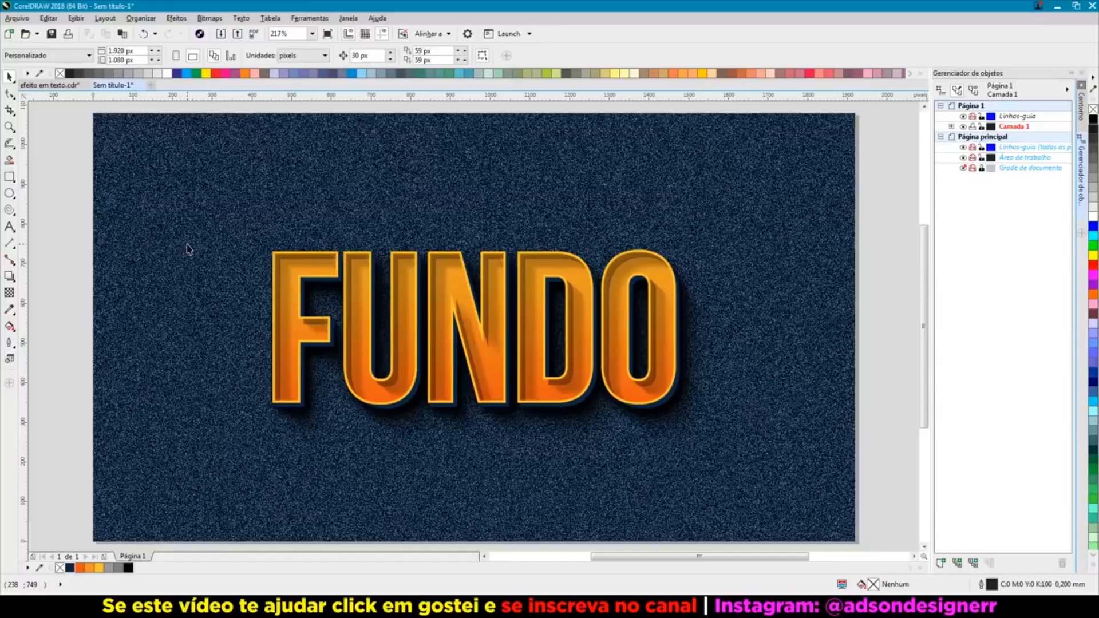
{"action": "left_click", "coordinate": [1070, 74]}
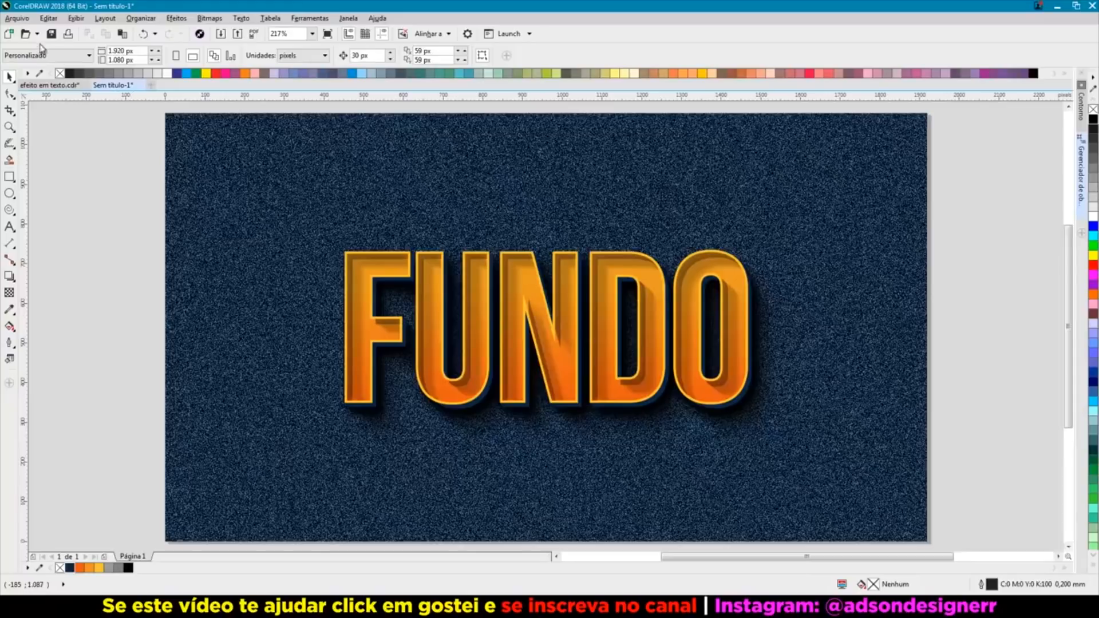
Step: Export the artwork for the web as a 24-bit RGB PNG at 1920 × 1080 px, saved to the desktop as Sem título-1
{"action": "left_click", "coordinate": [22, 22]}
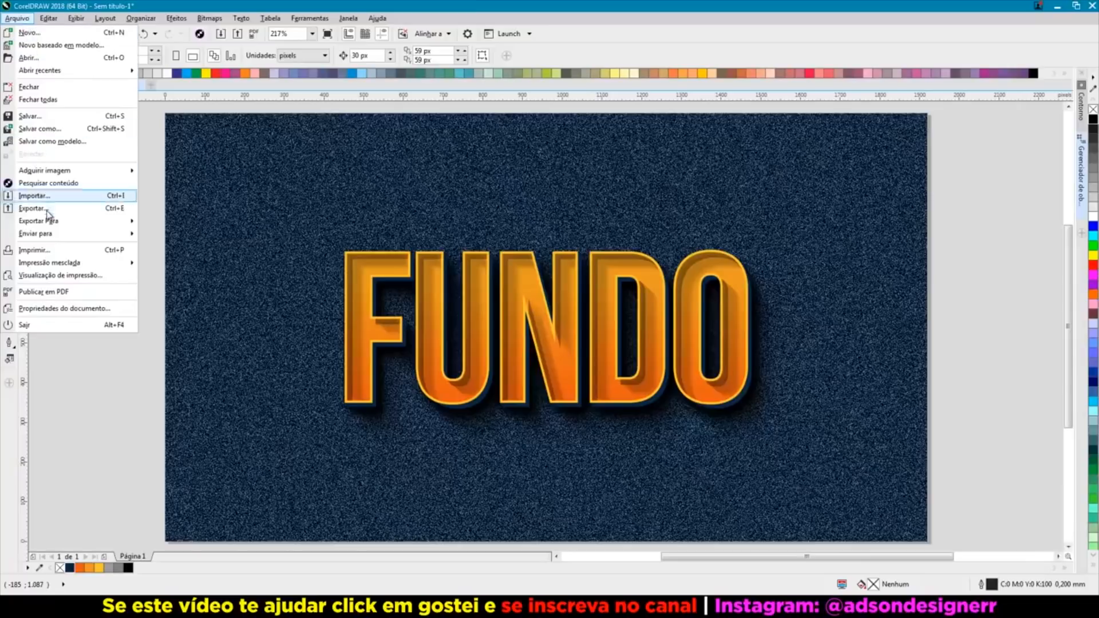
{"action": "mouse_move", "coordinate": [52, 222]}
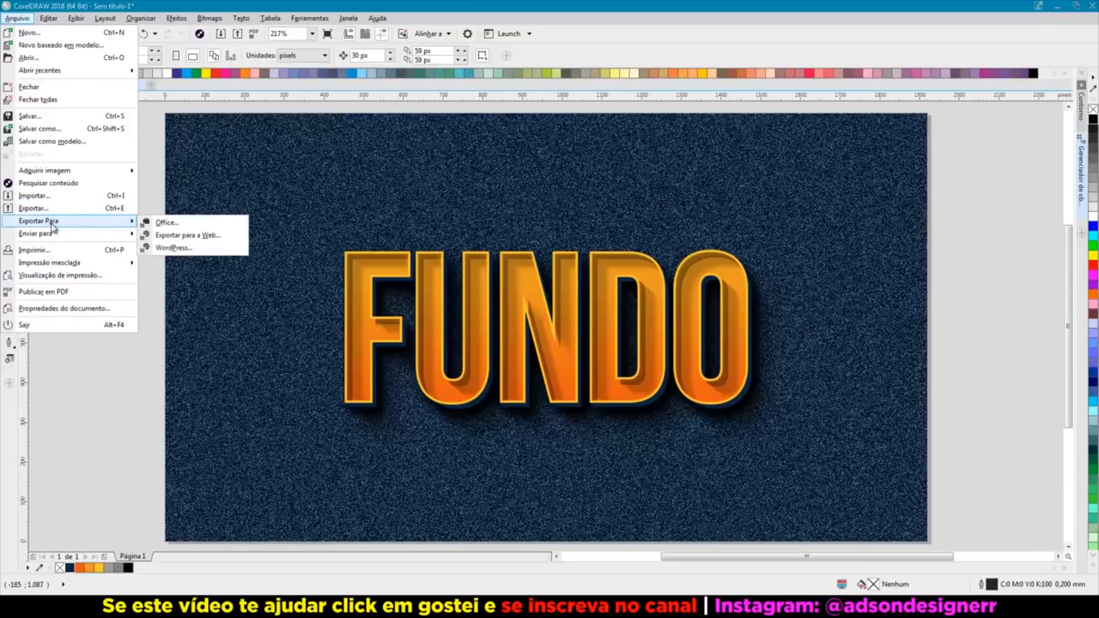
{"action": "left_click", "coordinate": [169, 237]}
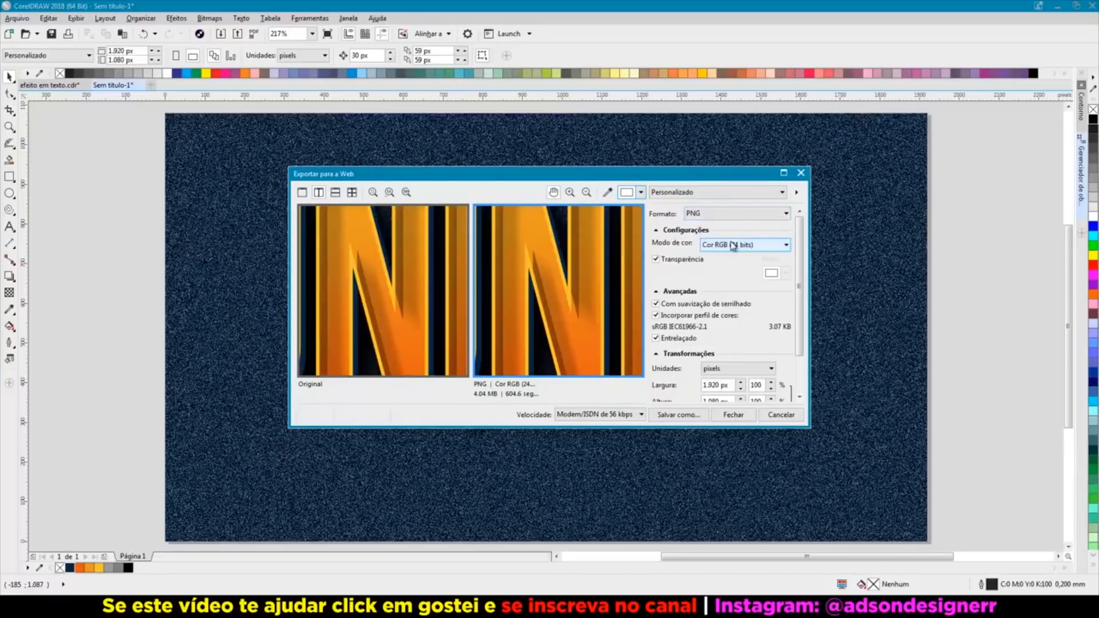
{"action": "scroll", "coordinate": [804, 312], "scroll_direction": "down", "scroll_amount": 2}
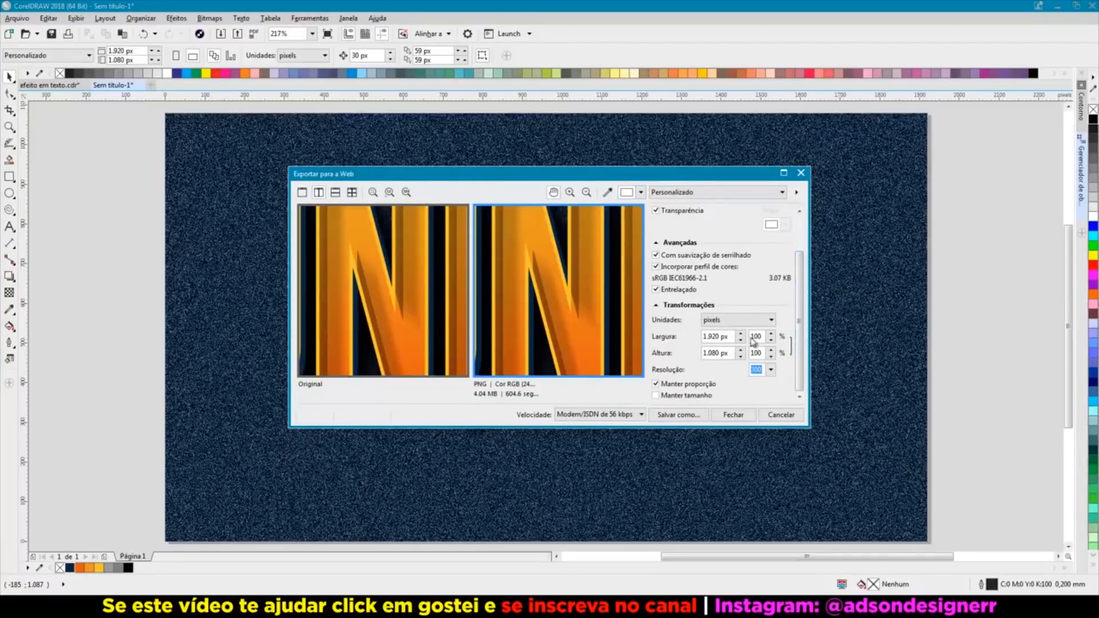
{"action": "left_click", "coordinate": [672, 414]}
{"action": "left_click", "coordinate": [269, 142]}
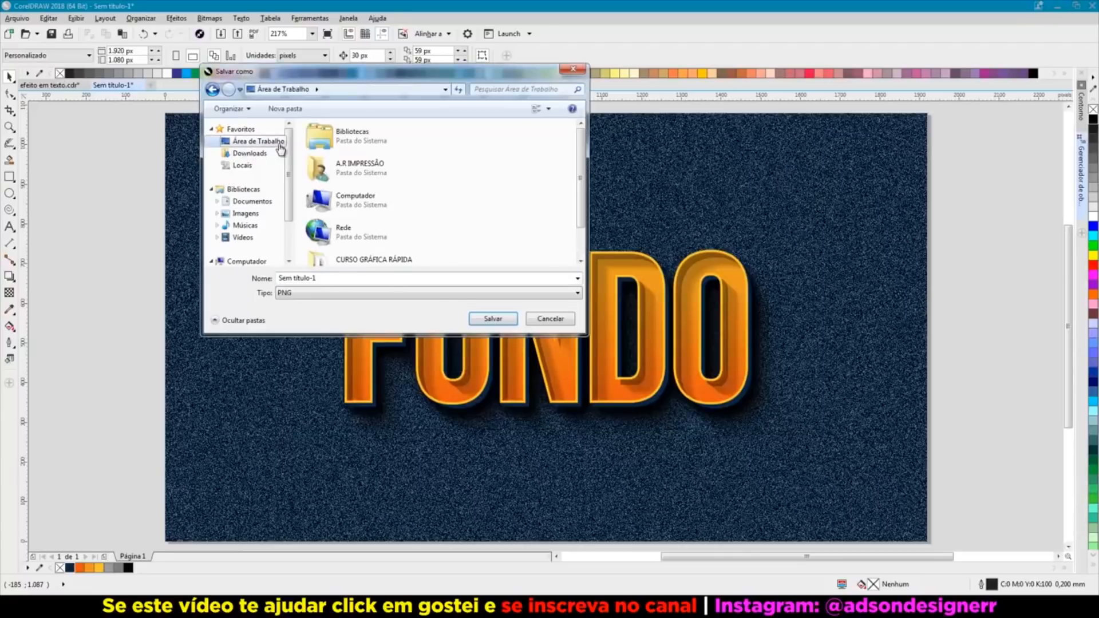
{"action": "left_click", "coordinate": [492, 318]}
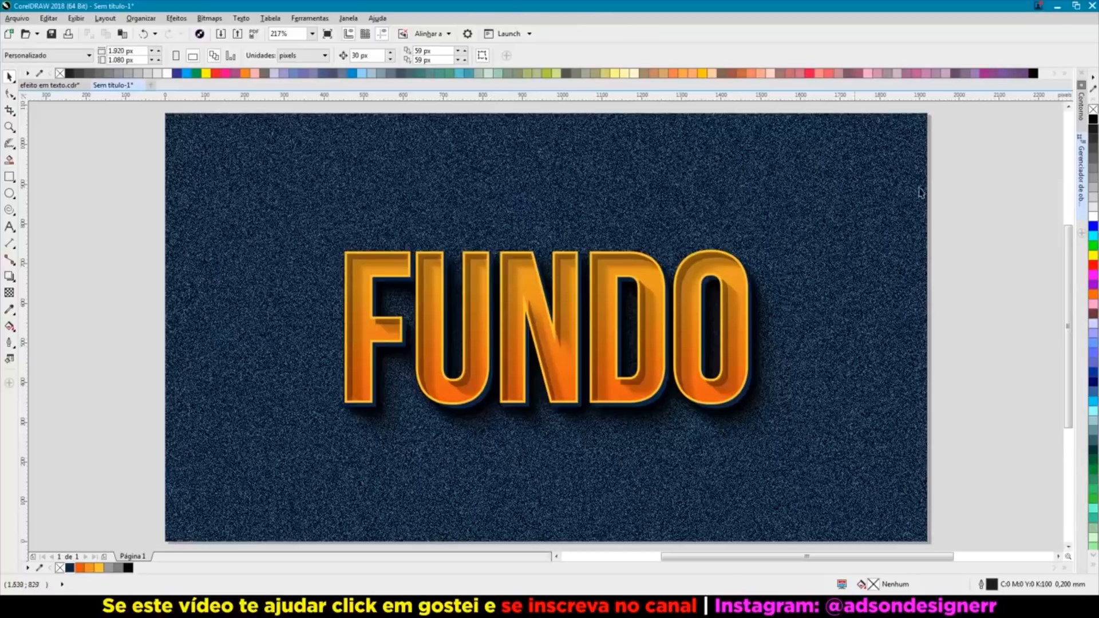
Step: Switch to Photoshop by opening the exported Sem título-1 image from the desktop, and duplicate the Camada 0 layer
{"action": "left_click", "coordinate": [1057, 7]}
{"action": "left_click", "coordinate": [1047, 5]}
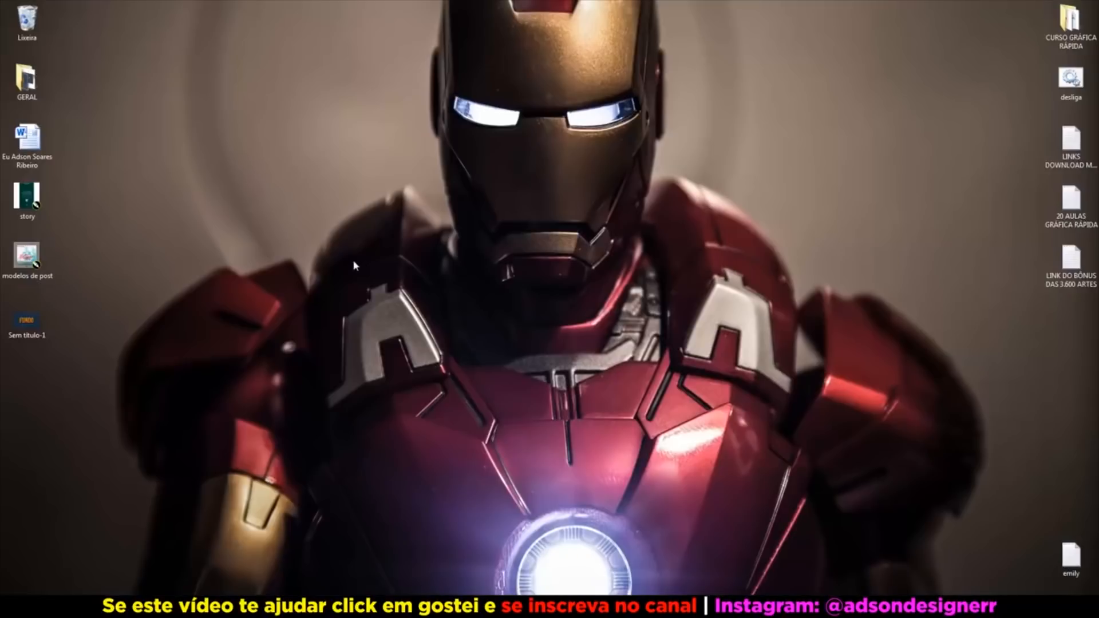
{"action": "double_click", "coordinate": [35, 324]}
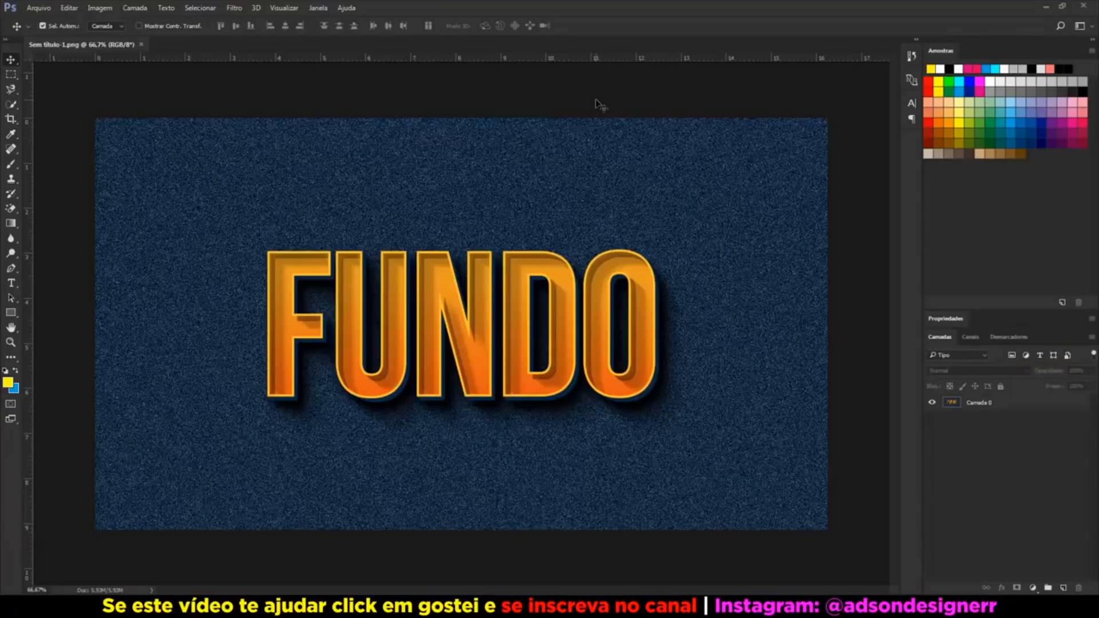
{"action": "left_click", "coordinate": [1028, 406]}
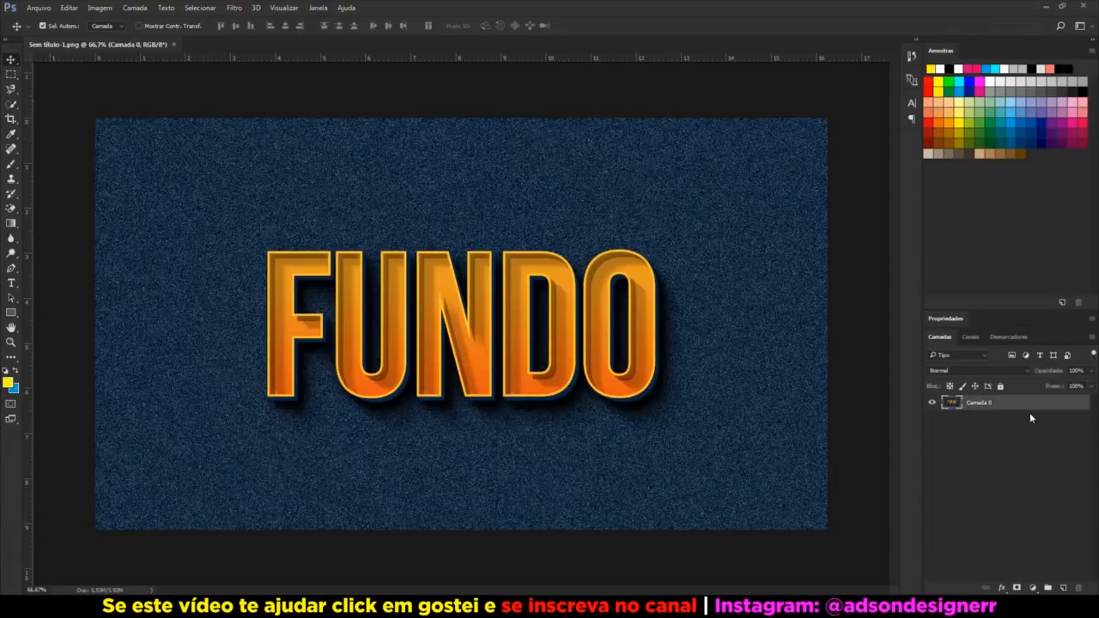
{"action": "key", "text": "ctrl+j"}
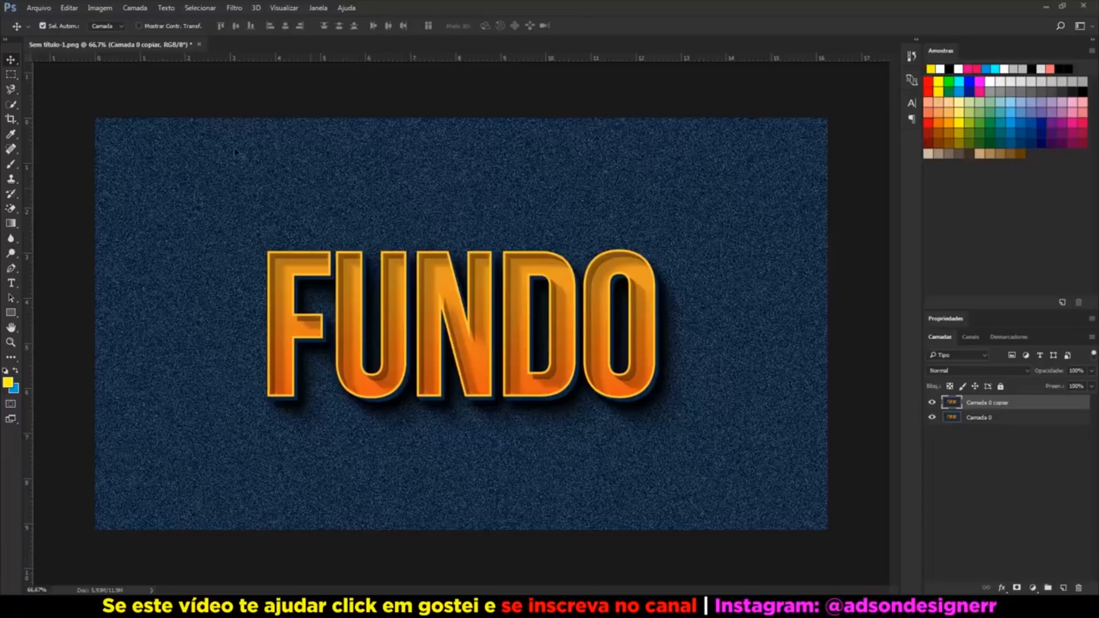
Step: Try a 105 mm lens flare at 121% brightness just above and left of the FUNDO text on the duplicated layer, and undo it
{"action": "left_click", "coordinate": [233, 9]}
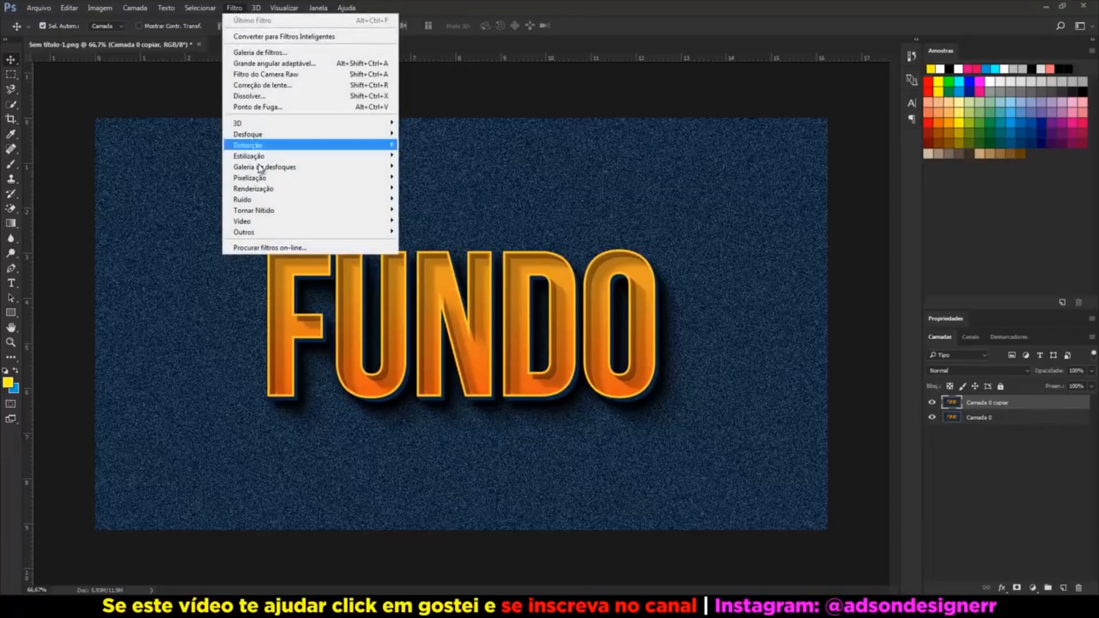
{"action": "mouse_move", "coordinate": [378, 188]}
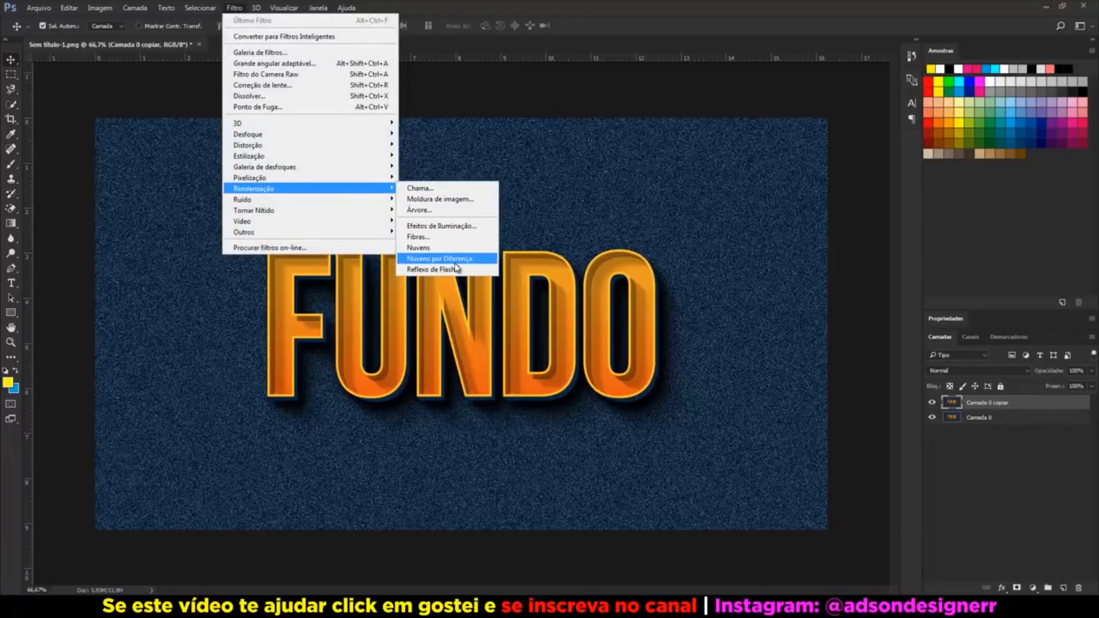
{"action": "left_click", "coordinate": [459, 271]}
{"action": "left_click_drag", "start_coordinate": [604, 229], "coordinate": [560, 213]}
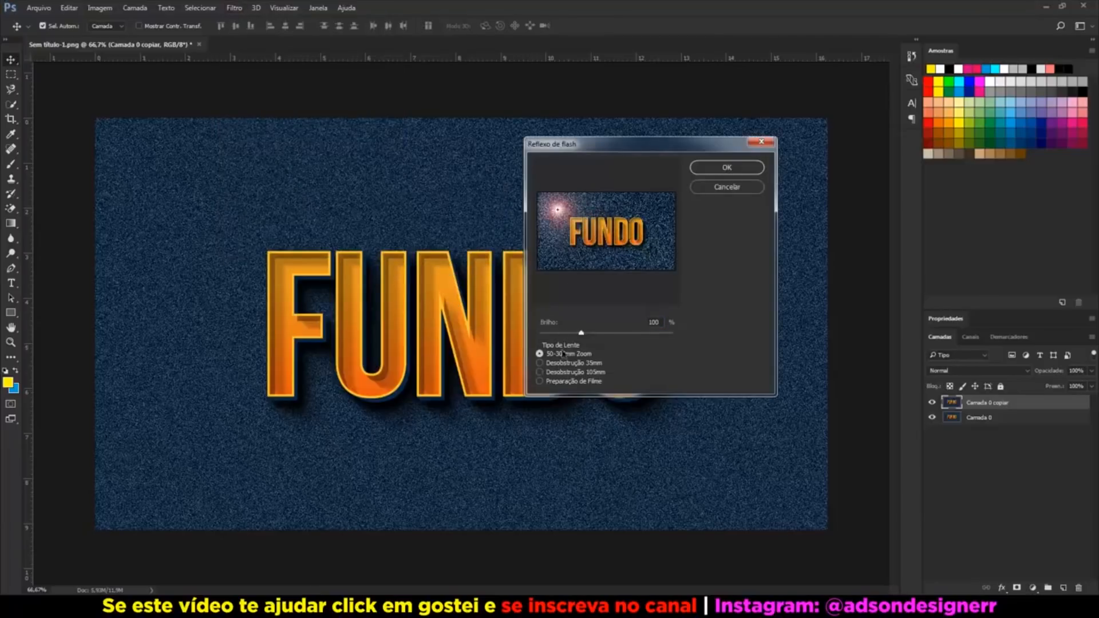
{"action": "left_click", "coordinate": [540, 382]}
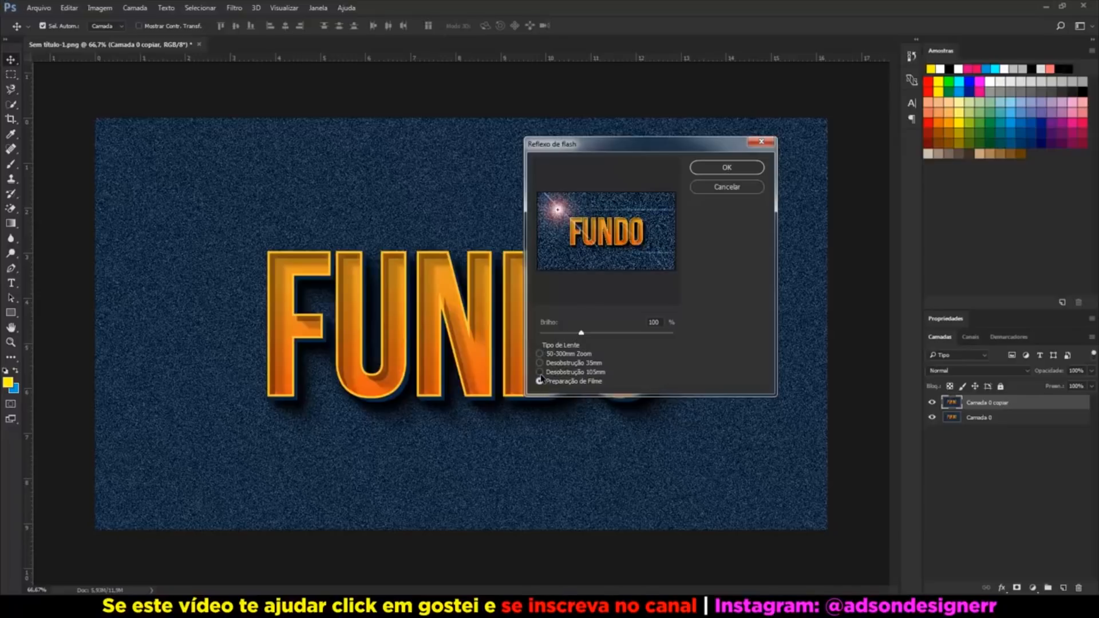
{"action": "left_click", "coordinate": [540, 372]}
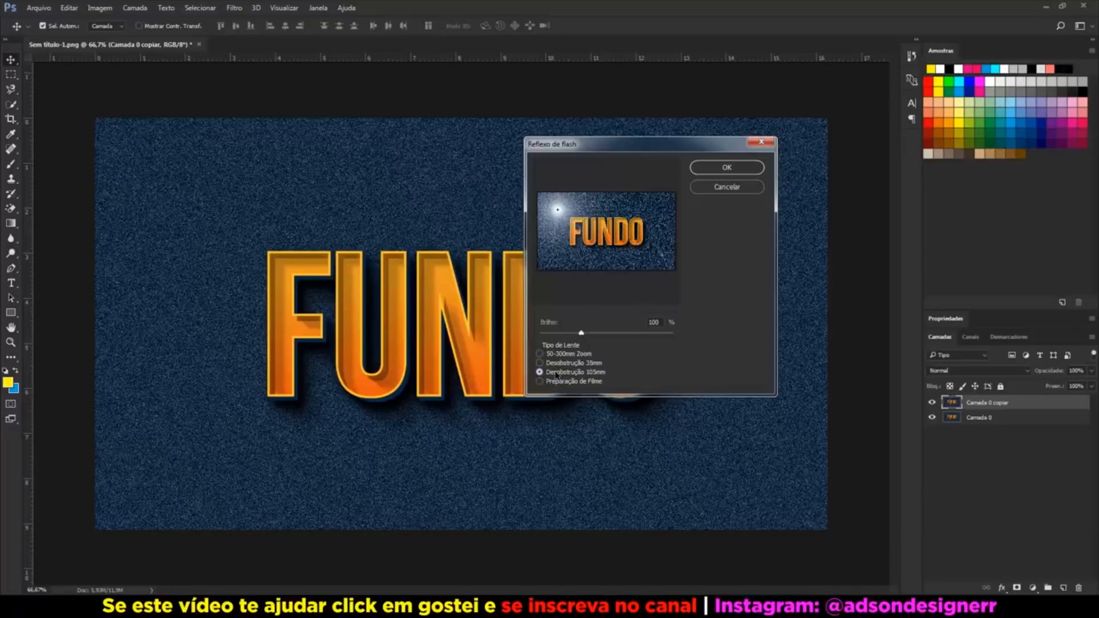
{"action": "left_click_drag", "start_coordinate": [581, 332], "coordinate": [595, 335]}
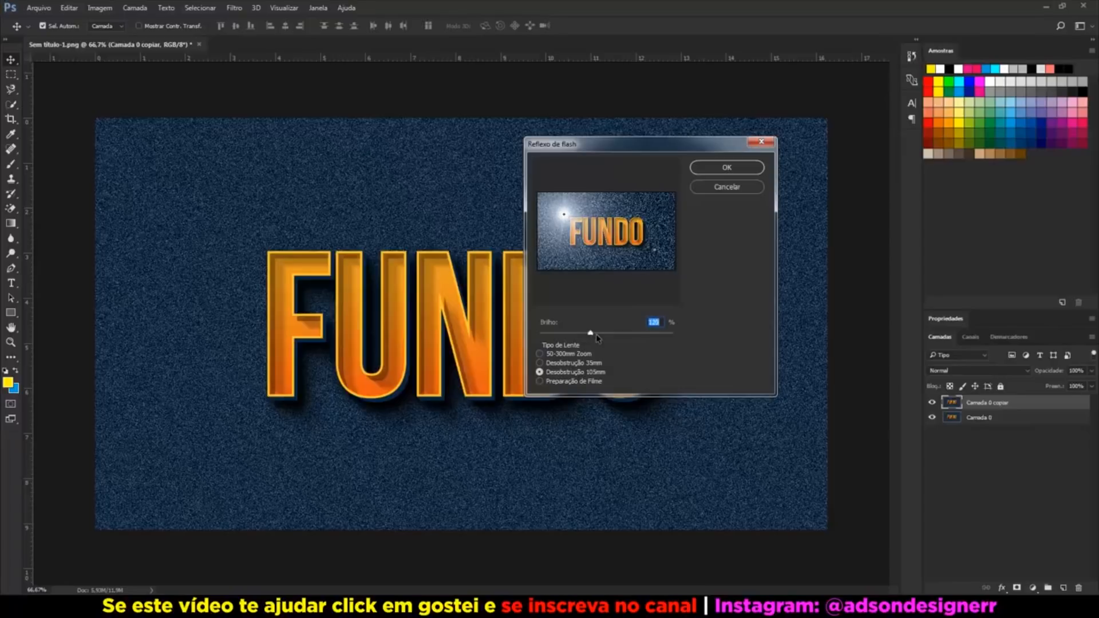
{"action": "left_click", "coordinate": [560, 213]}
{"action": "left_click", "coordinate": [561, 209]}
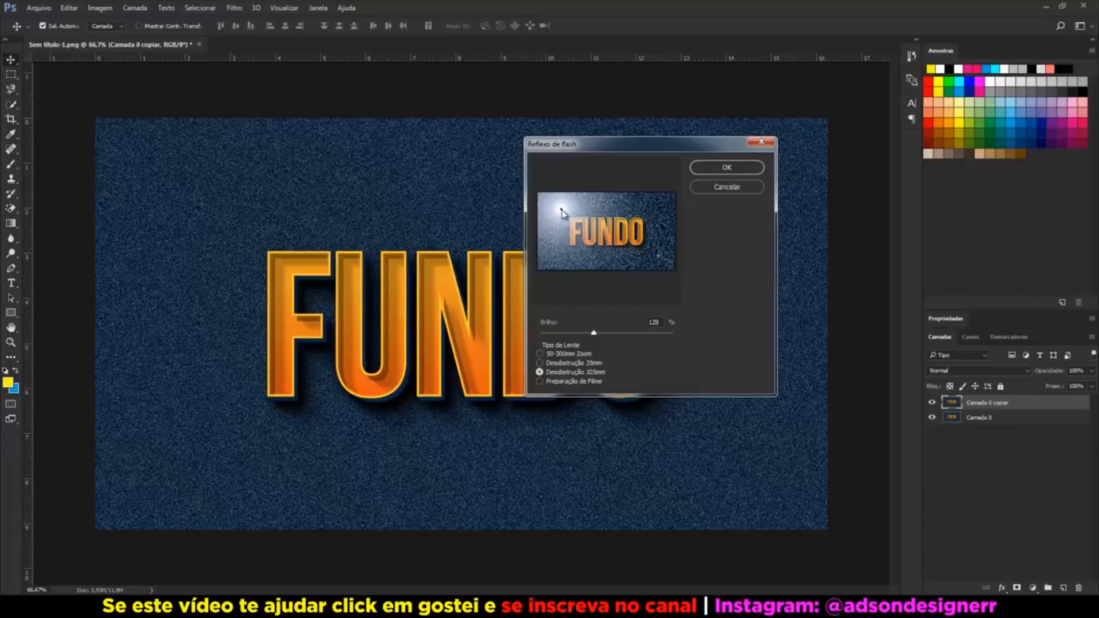
{"action": "left_click_drag", "start_coordinate": [593, 334], "coordinate": [590, 333]}
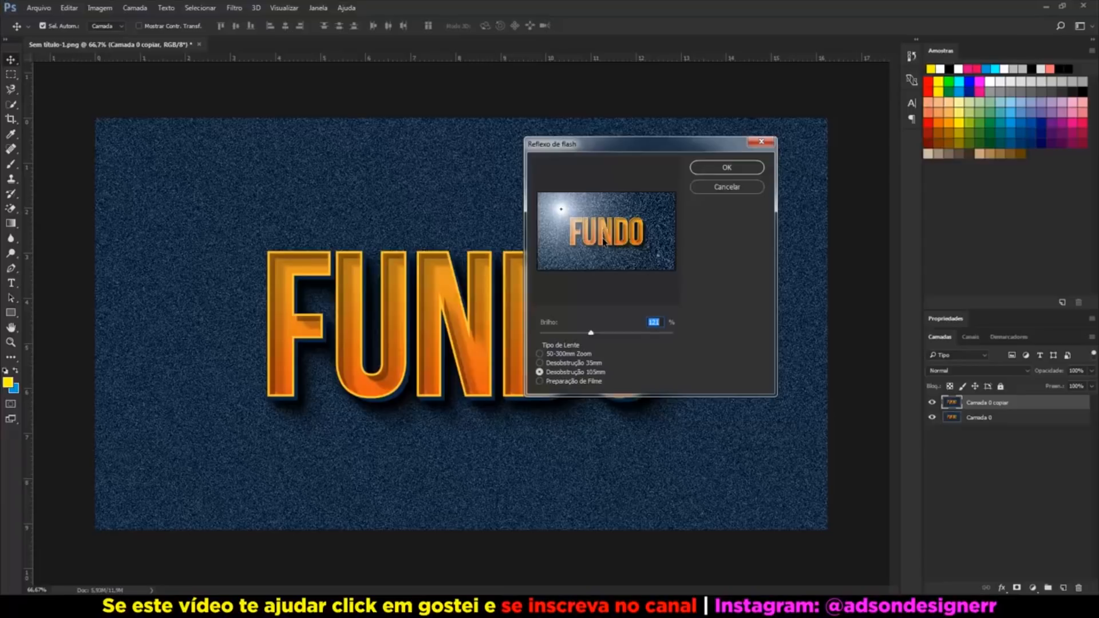
{"action": "left_click", "coordinate": [710, 170]}
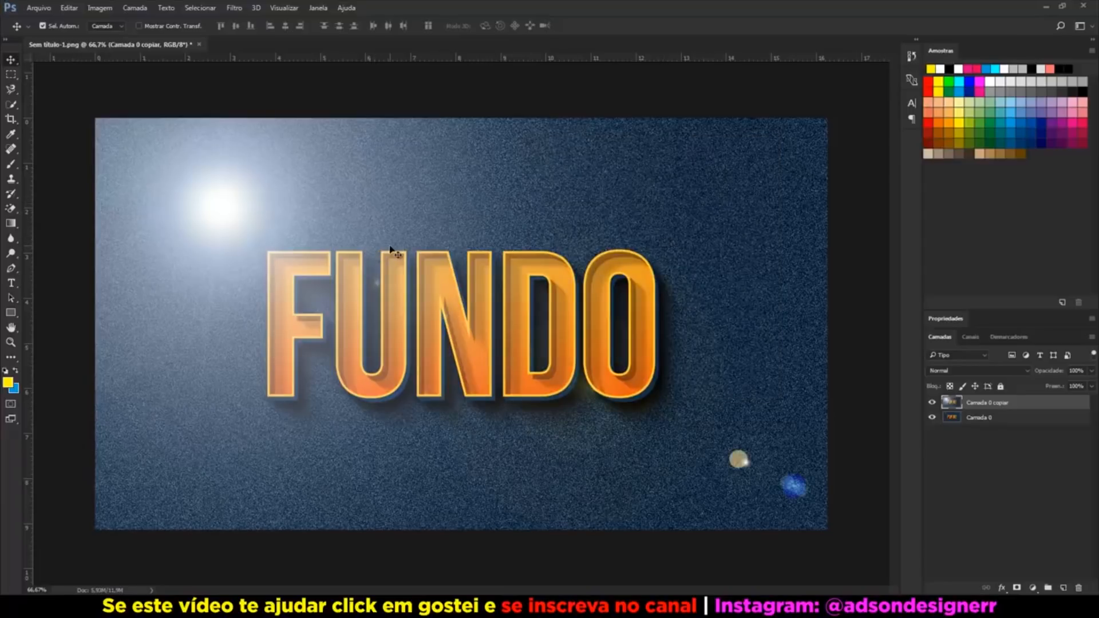
{"action": "key", "text": "ctrl+z"}
Step: Apply a 105 mm lens flare at 121% brightness to Camada 0 copiar, centred in the image's upper-left corner
{"action": "left_click", "coordinate": [235, 8]}
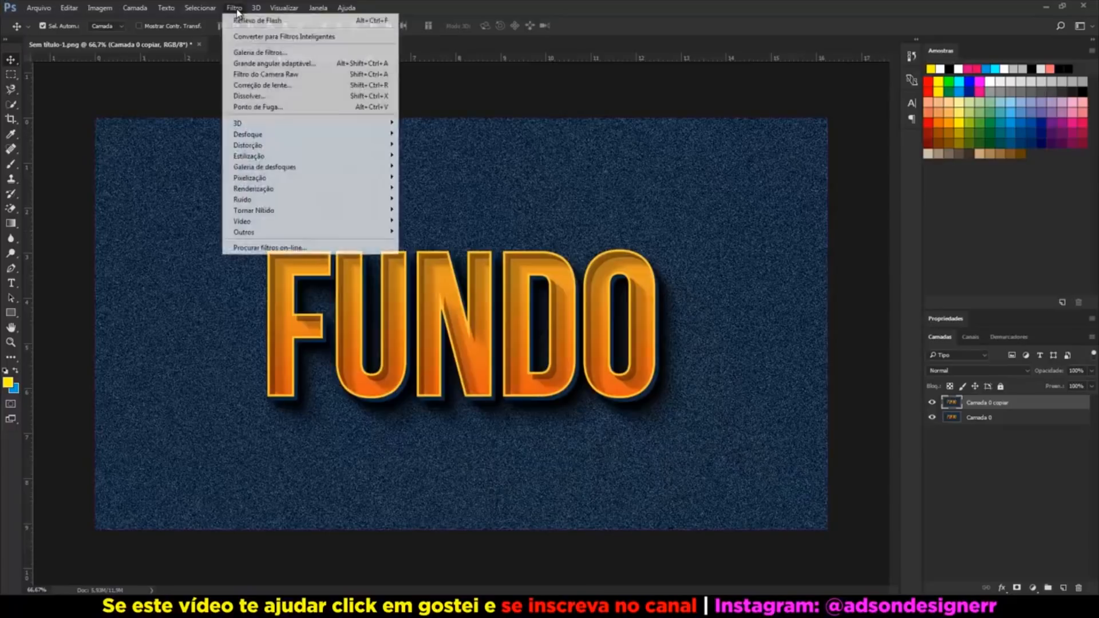
{"action": "mouse_move", "coordinate": [378, 189]}
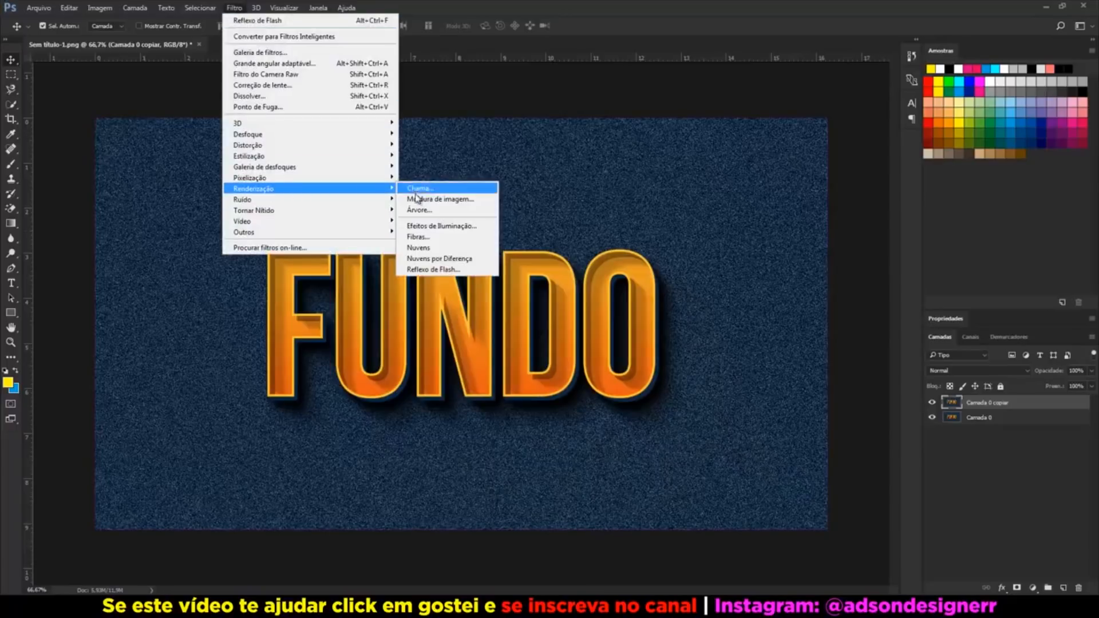
{"action": "left_click", "coordinate": [426, 269]}
{"action": "left_click_drag", "start_coordinate": [563, 209], "coordinate": [541, 198]}
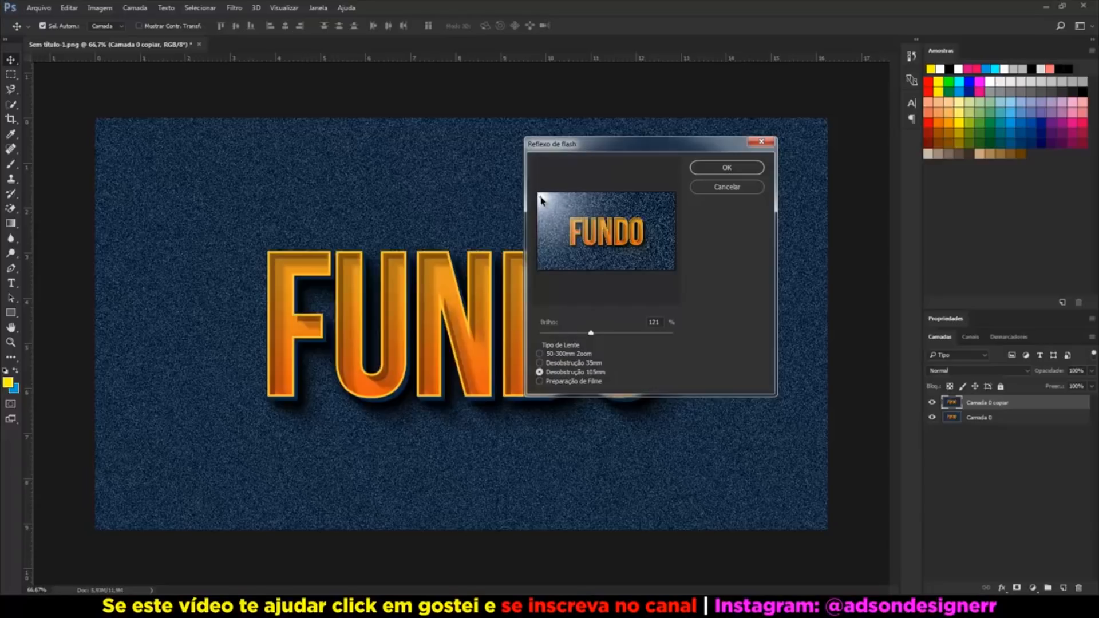
{"action": "left_click", "coordinate": [741, 168]}
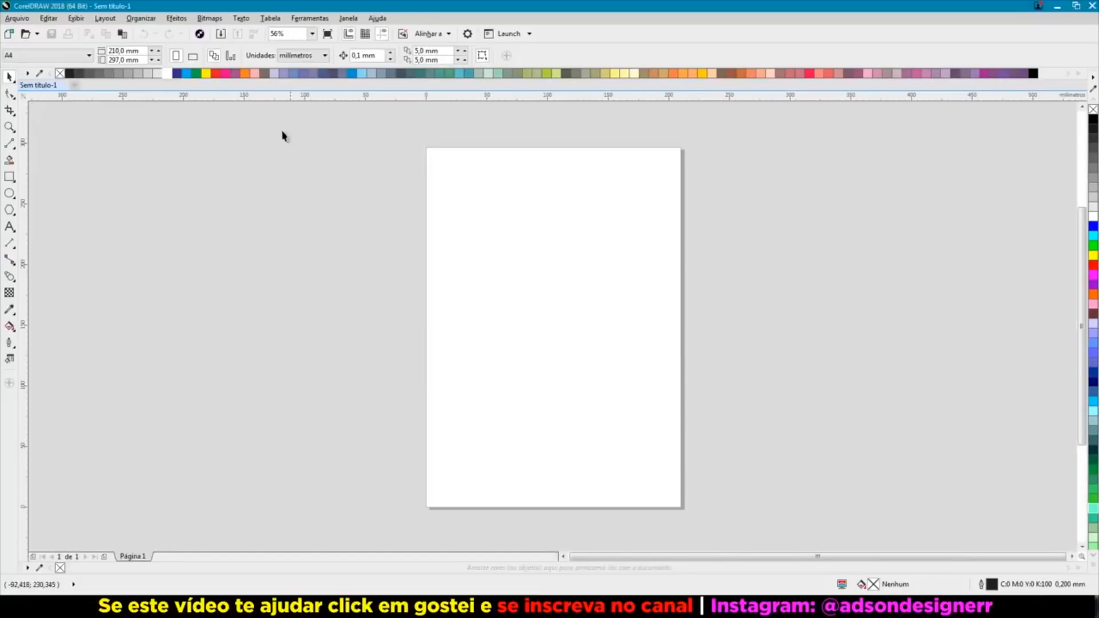
Step: Switch to the blank CorelDRAW document and set its units to pixels and its page size to 1920 × 1080 px
{"action": "left_click", "coordinate": [294, 56]}
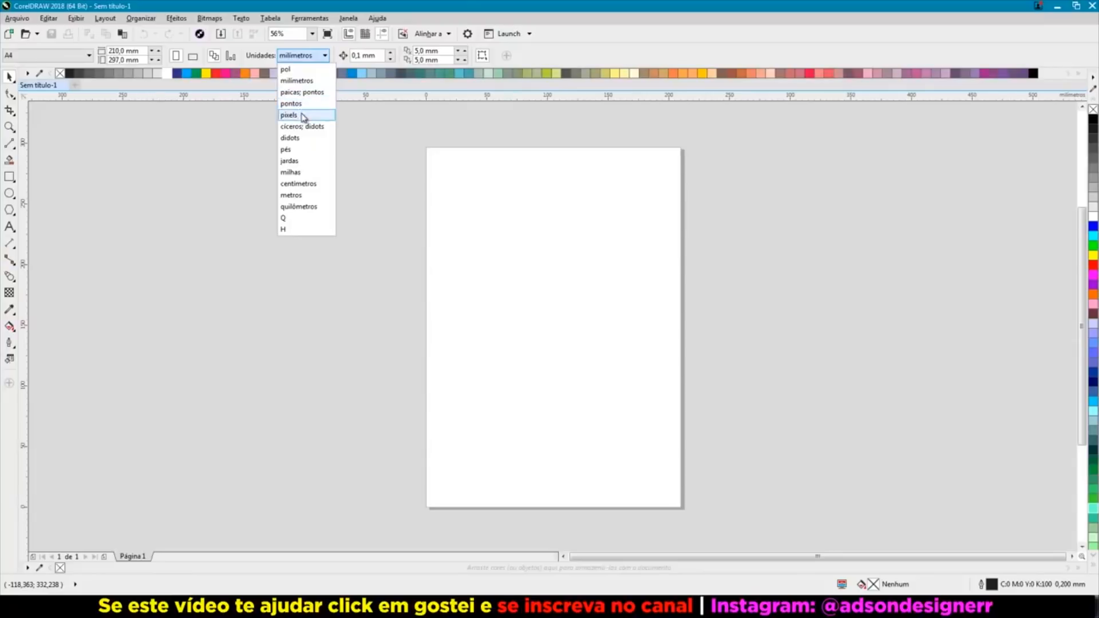
{"action": "left_click", "coordinate": [295, 110]}
{"action": "left_click_drag", "start_coordinate": [141, 51], "coordinate": [109, 53]}
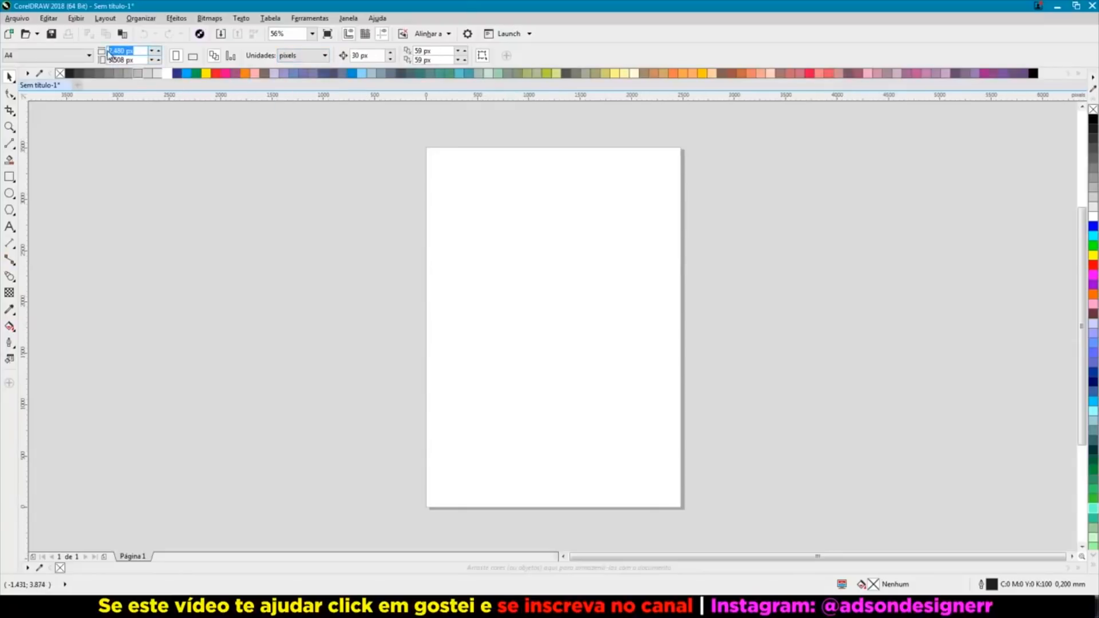
{"action": "type", "text": "1920"}
{"action": "key", "text": "Tab"}
{"action": "type", "text": "1080"}
{"action": "key", "text": "Return"}
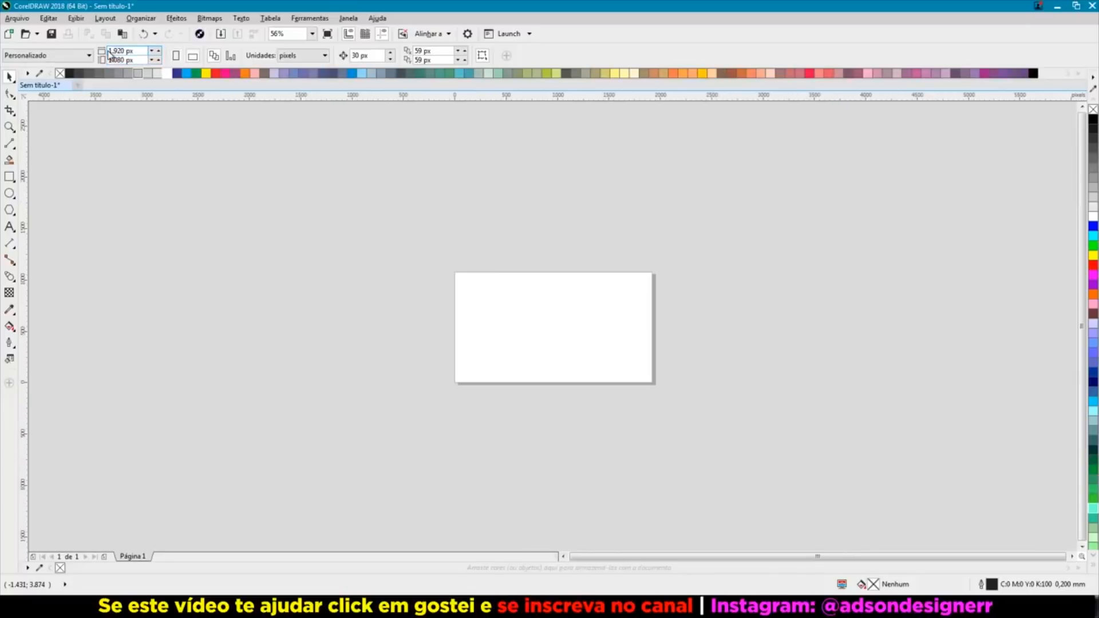
{"action": "scroll", "coordinate": [109, 52], "scroll_direction": "up", "scroll_amount": 3}
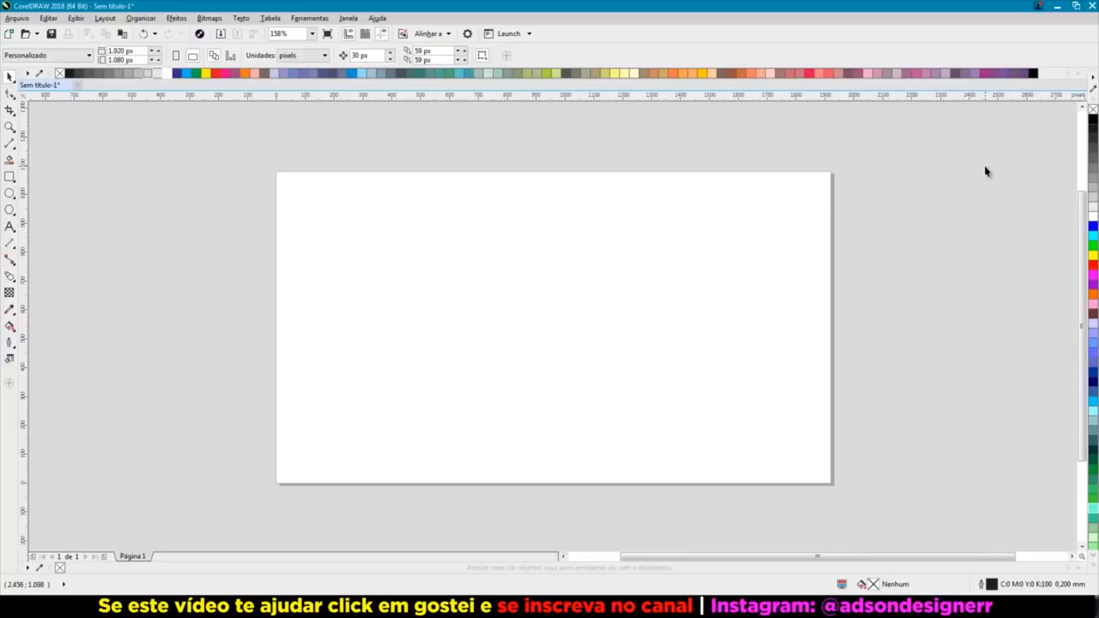
Step: Show the contour settings and the object manager alongside the page
{"action": "key", "text": "ctrl+F9"}
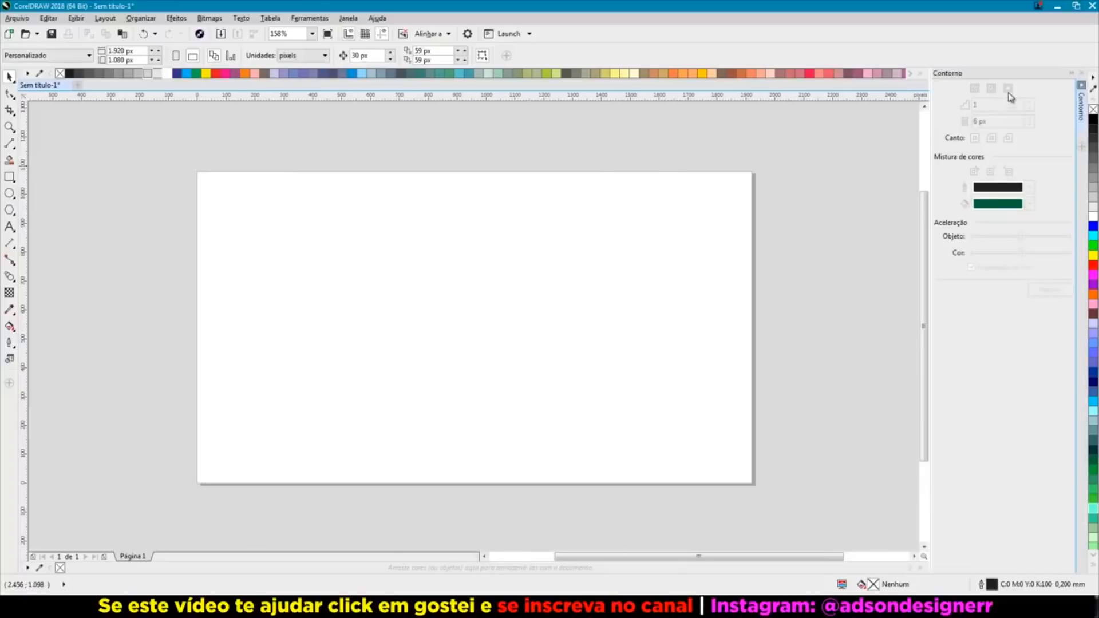
{"action": "left_click", "coordinate": [1082, 148]}
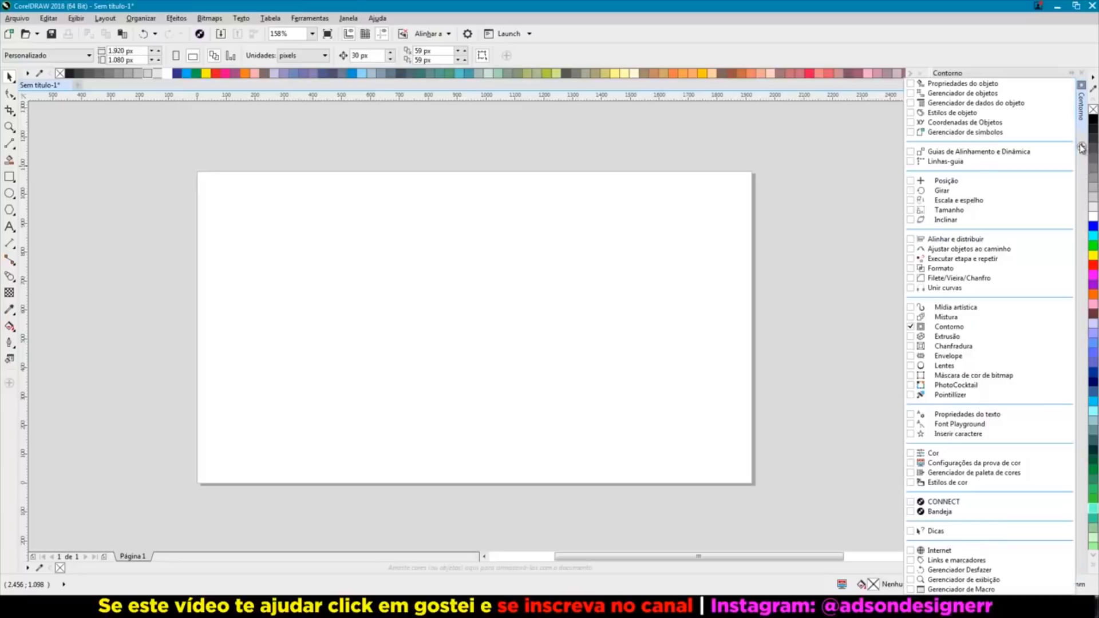
{"action": "left_click", "coordinate": [939, 94]}
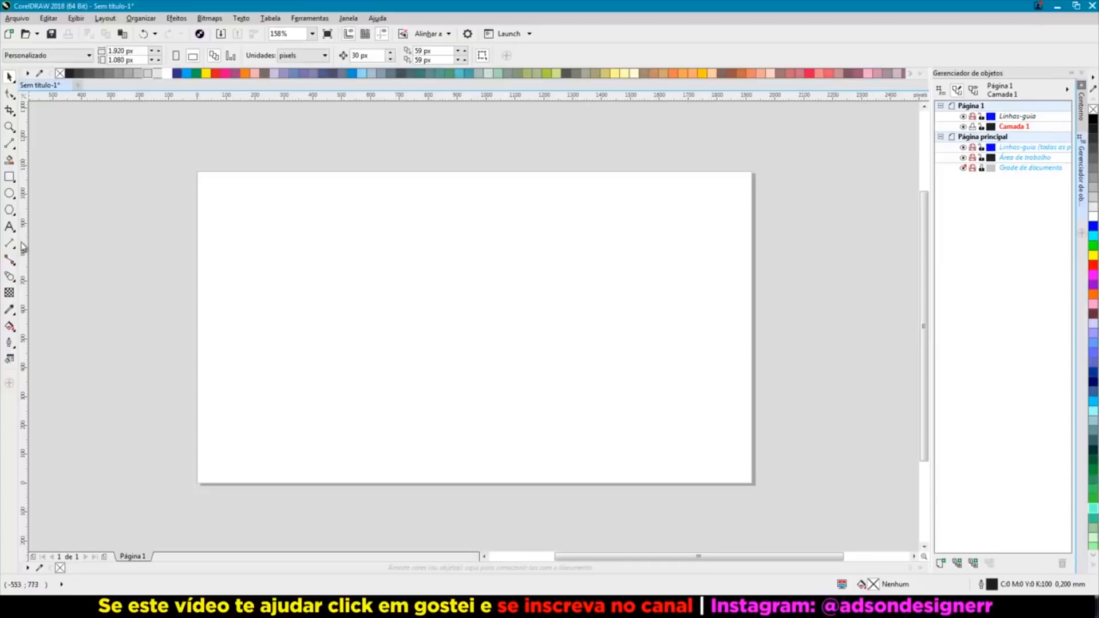
Step: Add the artistic text "good" in lowercase on the page
{"action": "left_click", "coordinate": [9, 228]}
{"action": "left_click", "coordinate": [280, 293]}
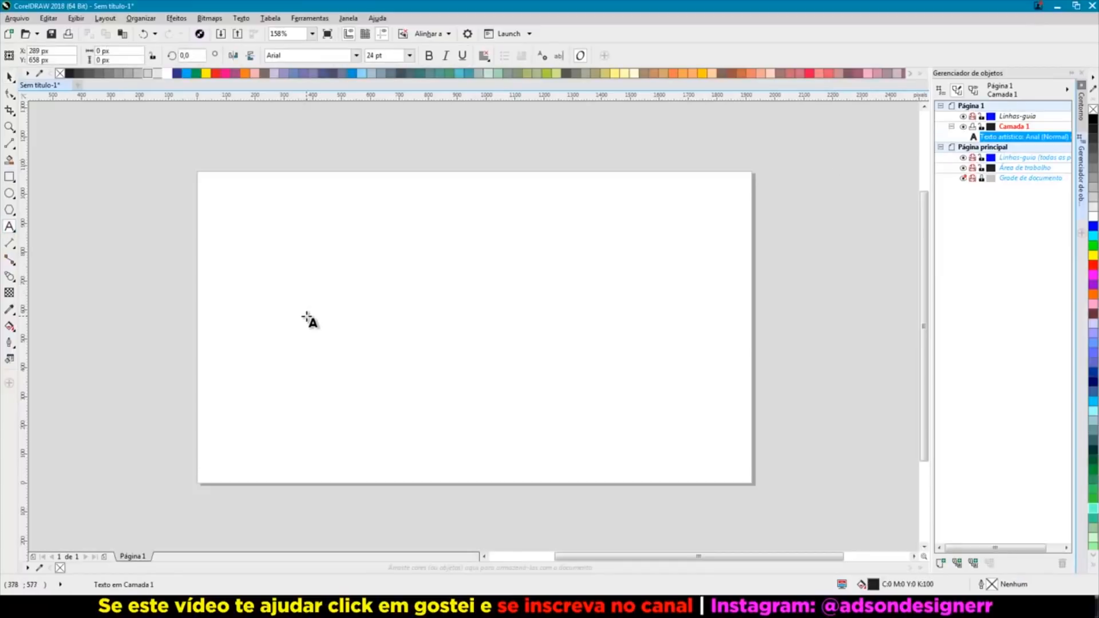
{"action": "type", "text": "GOOD"}
{"action": "key", "text": "BackSpace"}
{"action": "key", "text": "BackSpace"}
{"action": "key", "text": "BackSpace"}
{"action": "key", "text": "BackSpace"}
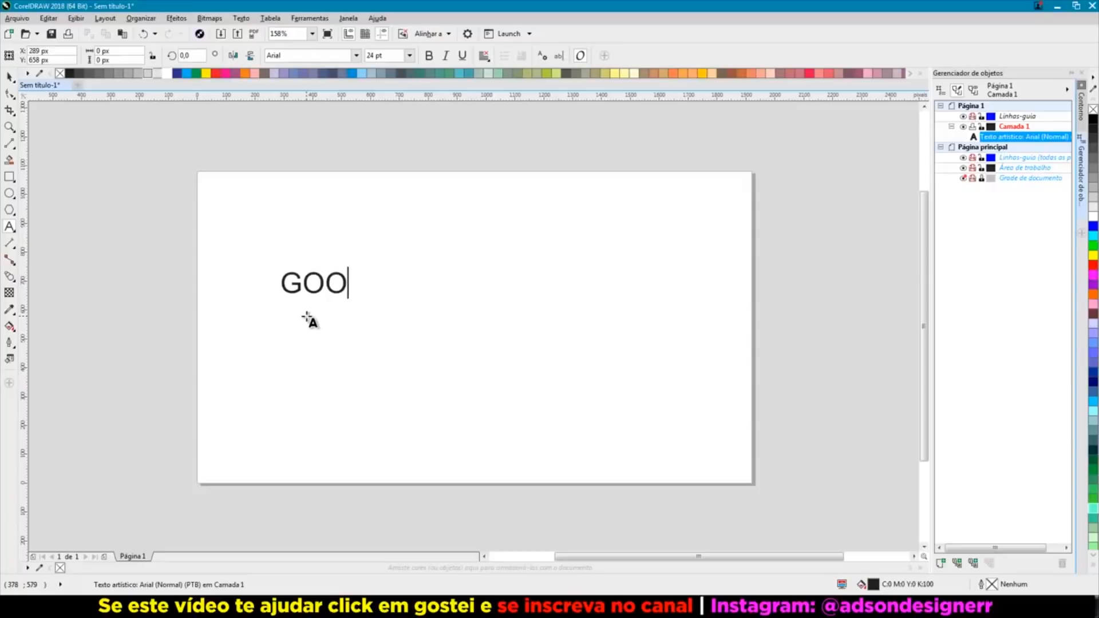
{"action": "type", "text": "good"}
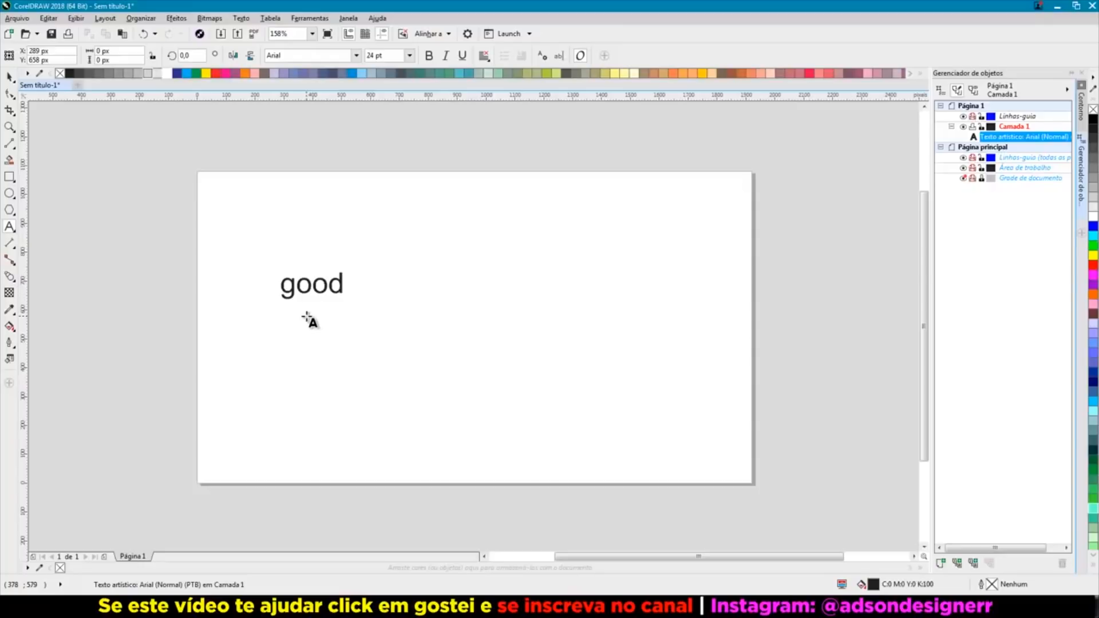
Step: Centre the "good" text on the page and change its font to Lobster 1.4
{"action": "left_click", "coordinate": [9, 76]}
{"action": "key", "text": "p"}
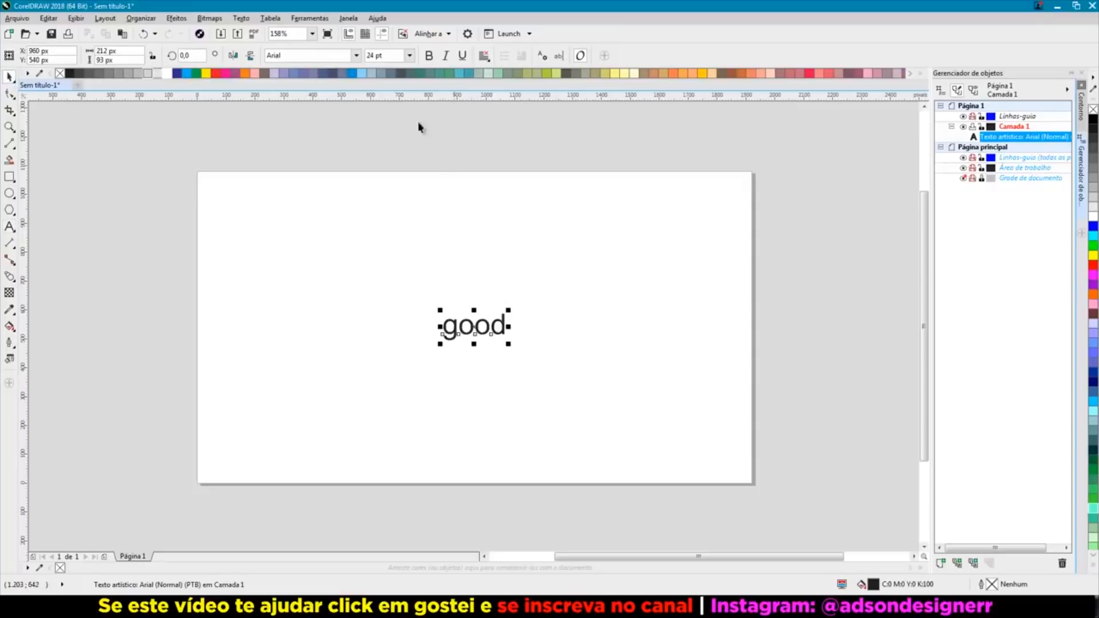
{"action": "left_click", "coordinate": [356, 55]}
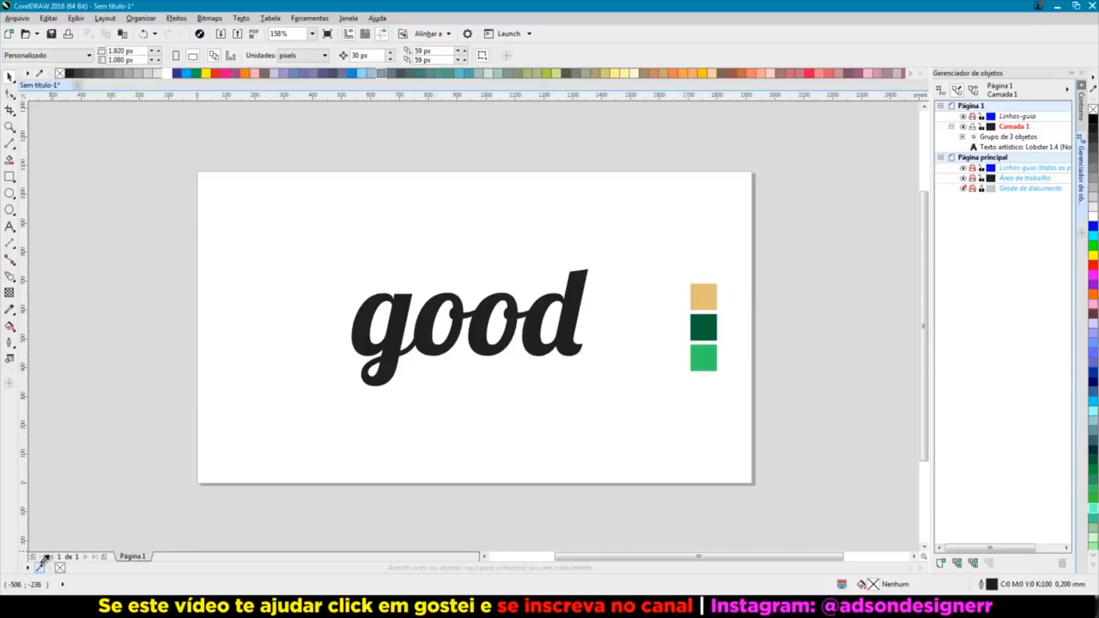
Step: Add the tan, dark green and light green of the three sample squares to the document palette
{"action": "left_click_drag", "start_coordinate": [703, 297], "coordinate": [45, 569]}
{"action": "left_click", "coordinate": [40, 569]}
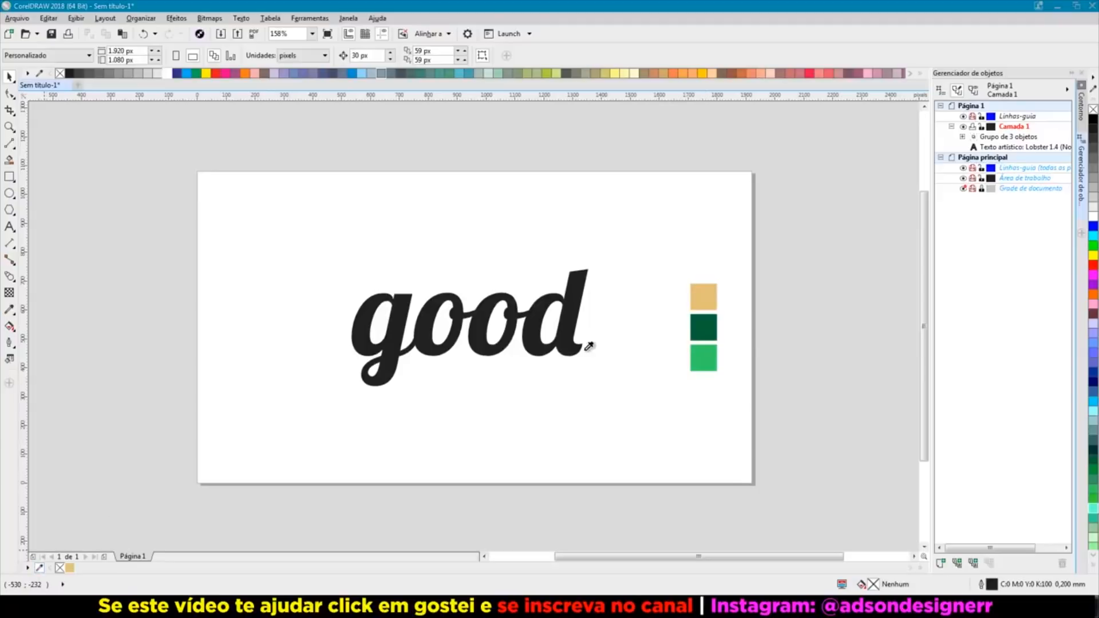
{"action": "left_click", "coordinate": [703, 328]}
{"action": "left_click", "coordinate": [39, 570]}
{"action": "left_click", "coordinate": [704, 359]}
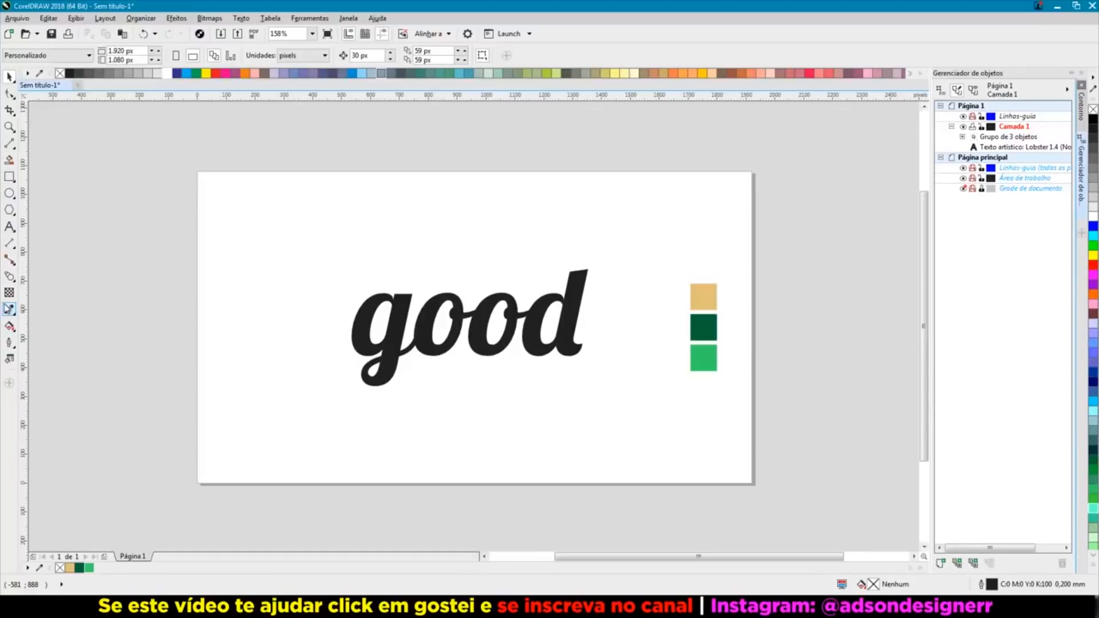
{"action": "left_click", "coordinate": [9, 309]}
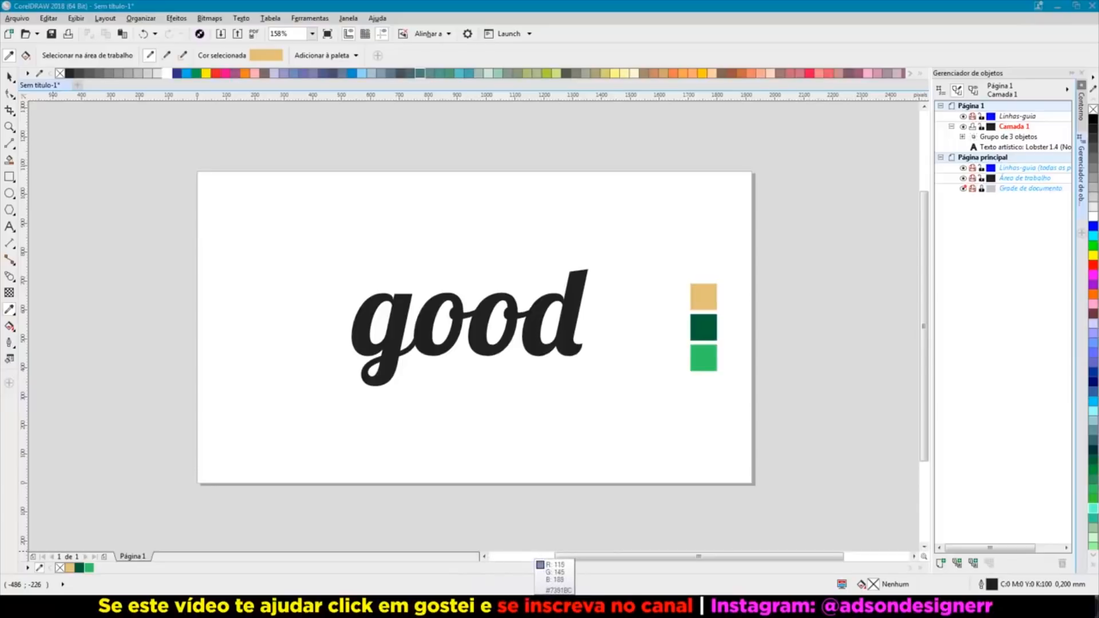
{"action": "key", "text": "space"}
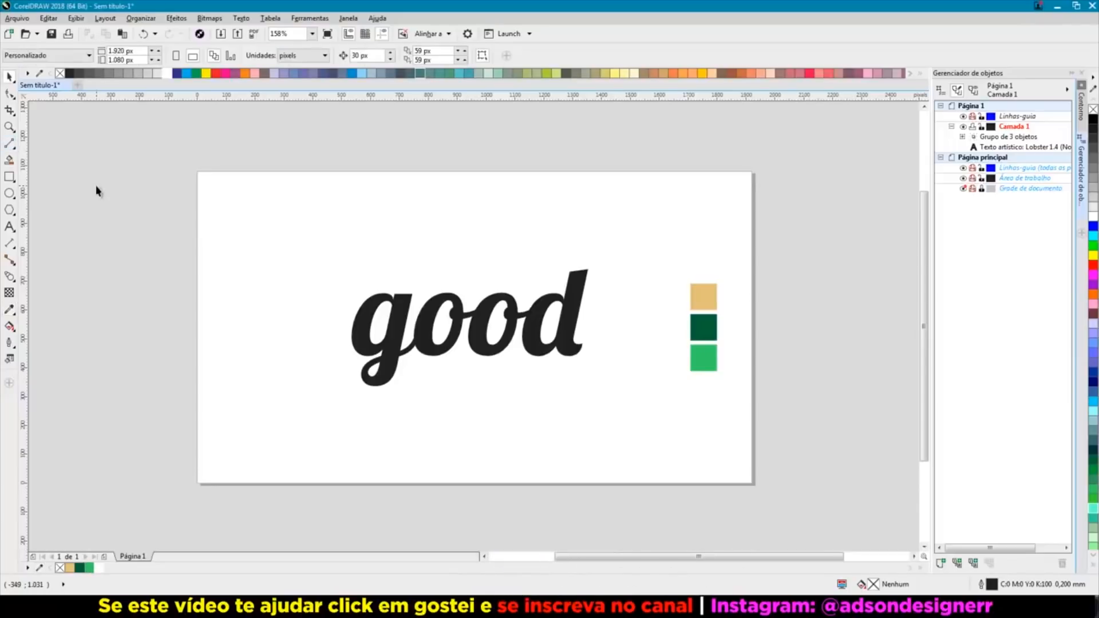
Step: Convert the "good" text to curves and fill it with the tan palette colour #E3C27B
{"action": "left_click", "coordinate": [407, 309]}
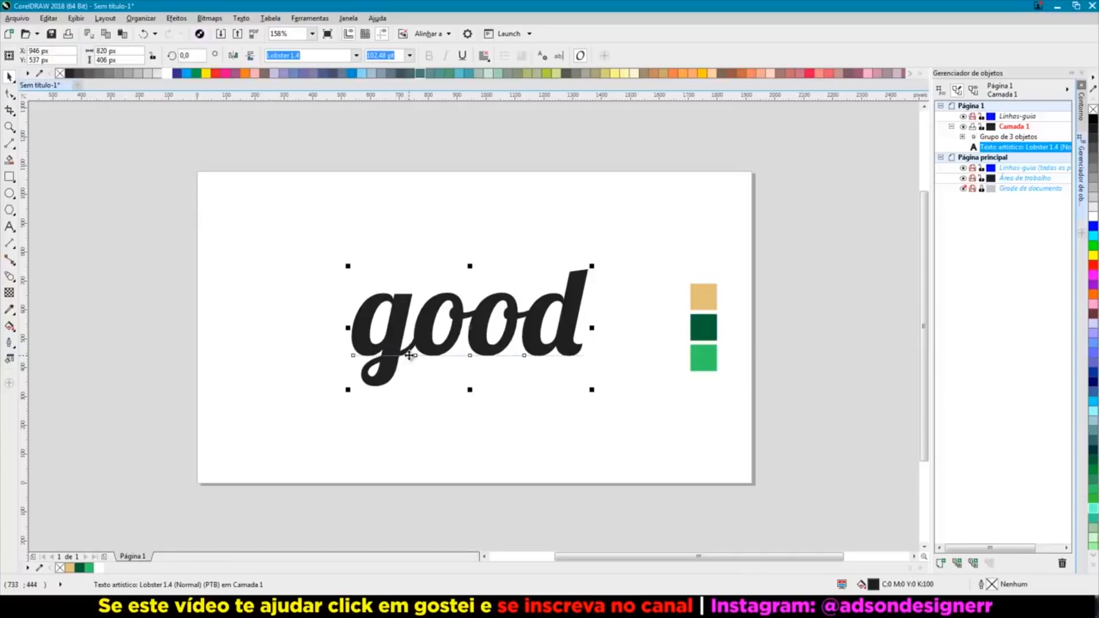
{"action": "key", "text": "ctrl+q"}
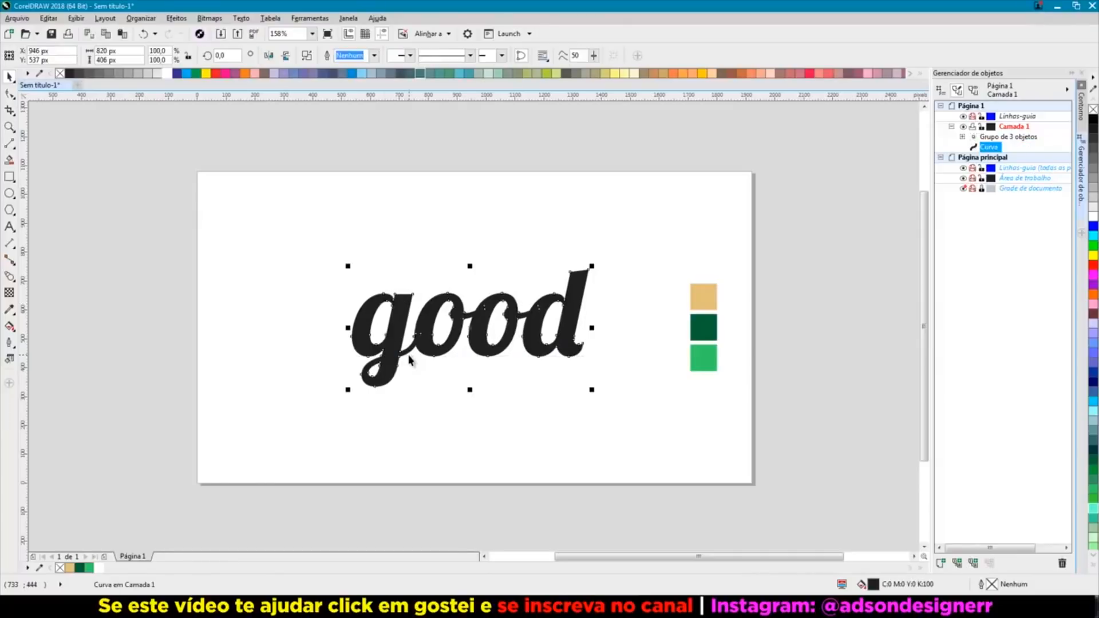
{"action": "left_click", "coordinate": [438, 226]}
{"action": "left_click", "coordinate": [572, 277]}
{"action": "left_click", "coordinate": [71, 568]}
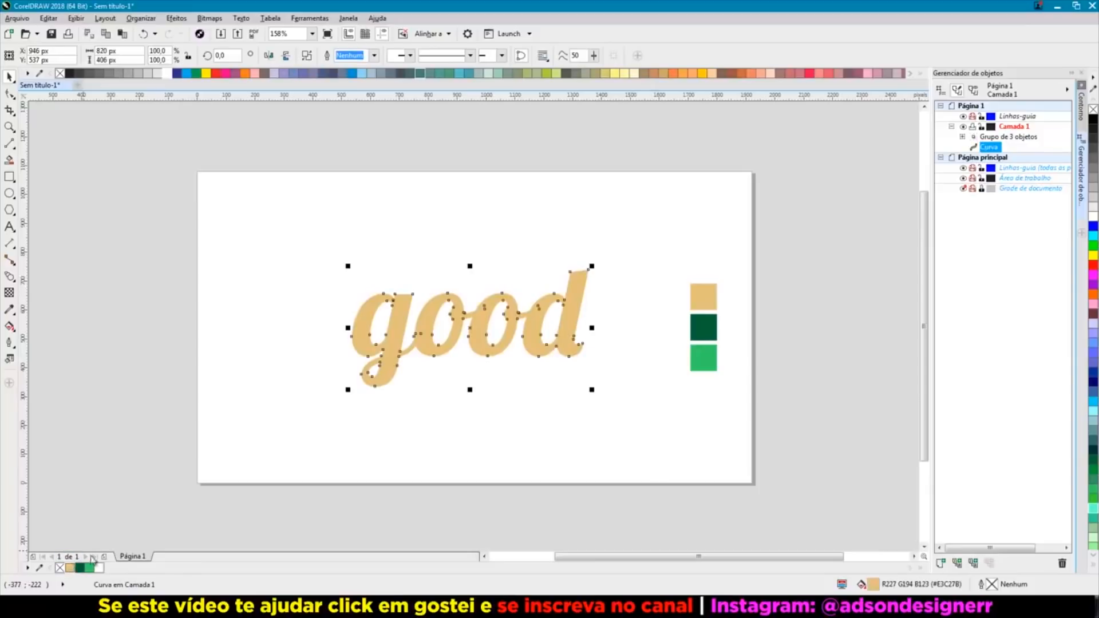
Step: Apply a one-step, 6 px inside contour with dark green fill to the "good" curve, and break the contour group apart
{"action": "left_click", "coordinate": [1080, 102]}
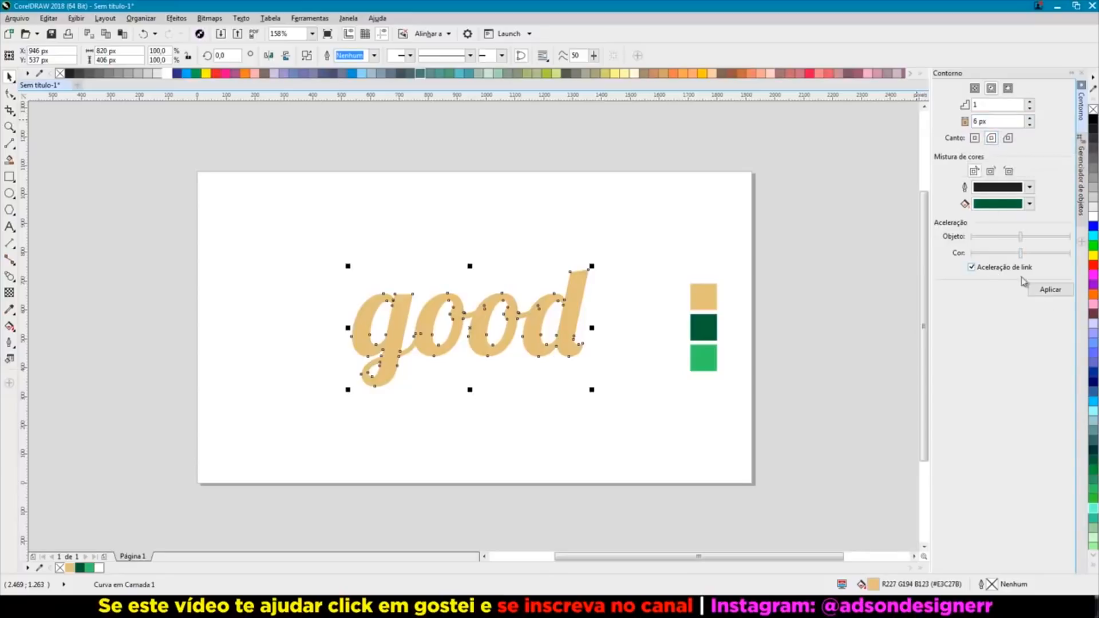
{"action": "left_click", "coordinate": [1051, 289]}
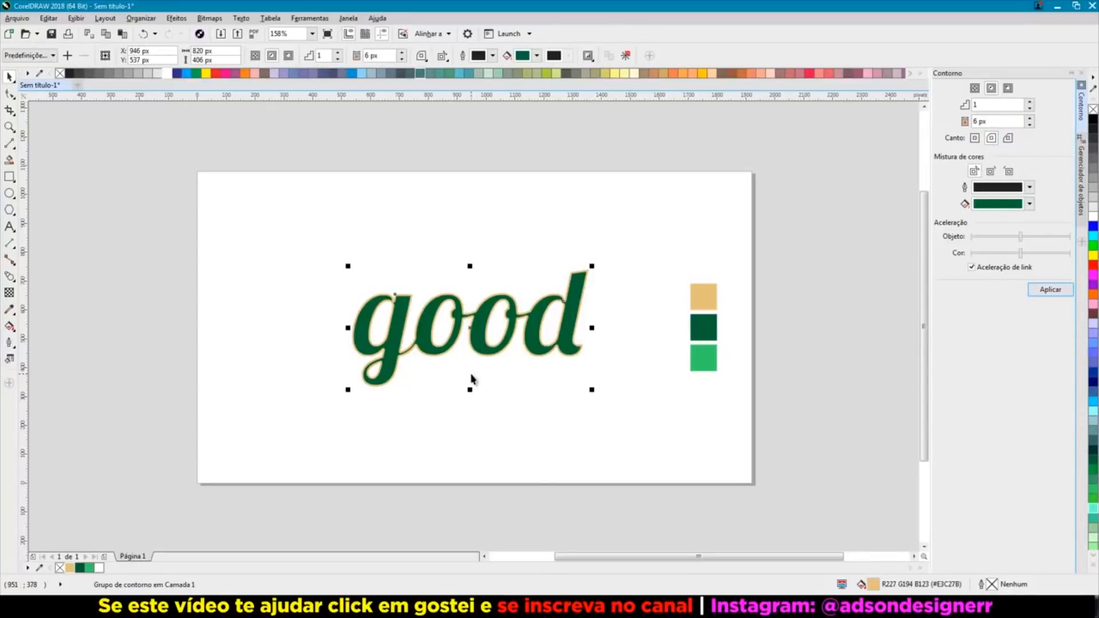
{"action": "key", "text": "ctrl+k"}
{"action": "left_click", "coordinate": [481, 287]}
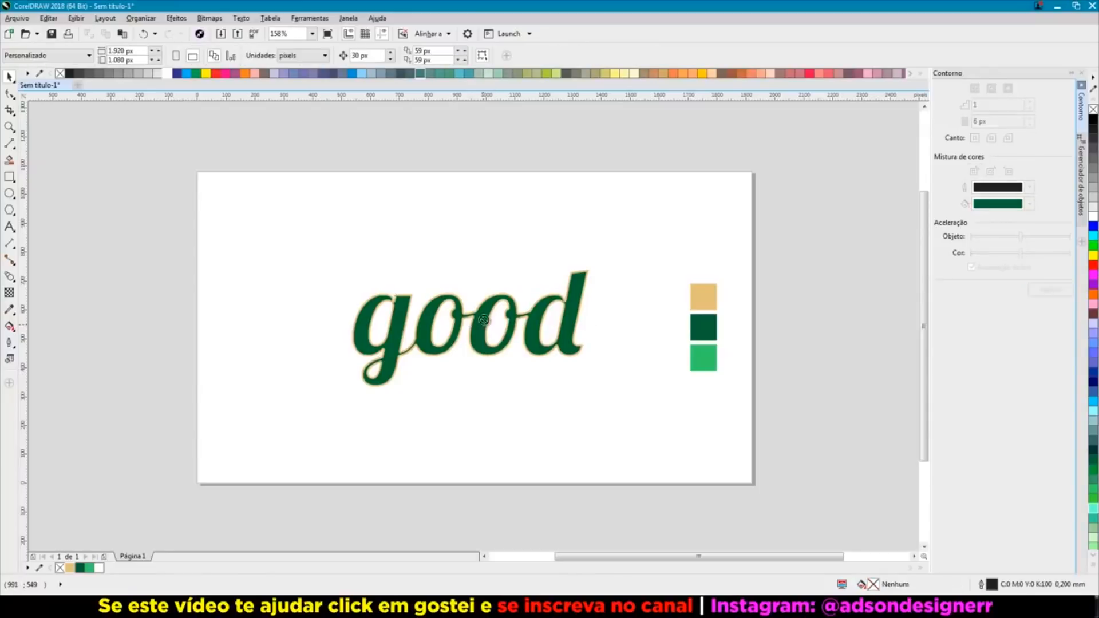
Step: Fill the outer "good" curve with the light green palette colour #33CC66
{"action": "left_click_drag", "start_coordinate": [483, 325], "coordinate": [496, 224]}
{"action": "key", "text": "ctrl+z"}
{"action": "left_click", "coordinate": [496, 229]}
{"action": "scroll", "coordinate": [577, 266], "scroll_direction": "up", "scroll_amount": 2}
{"action": "scroll", "coordinate": [577, 266], "scroll_direction": "up", "scroll_amount": 2}
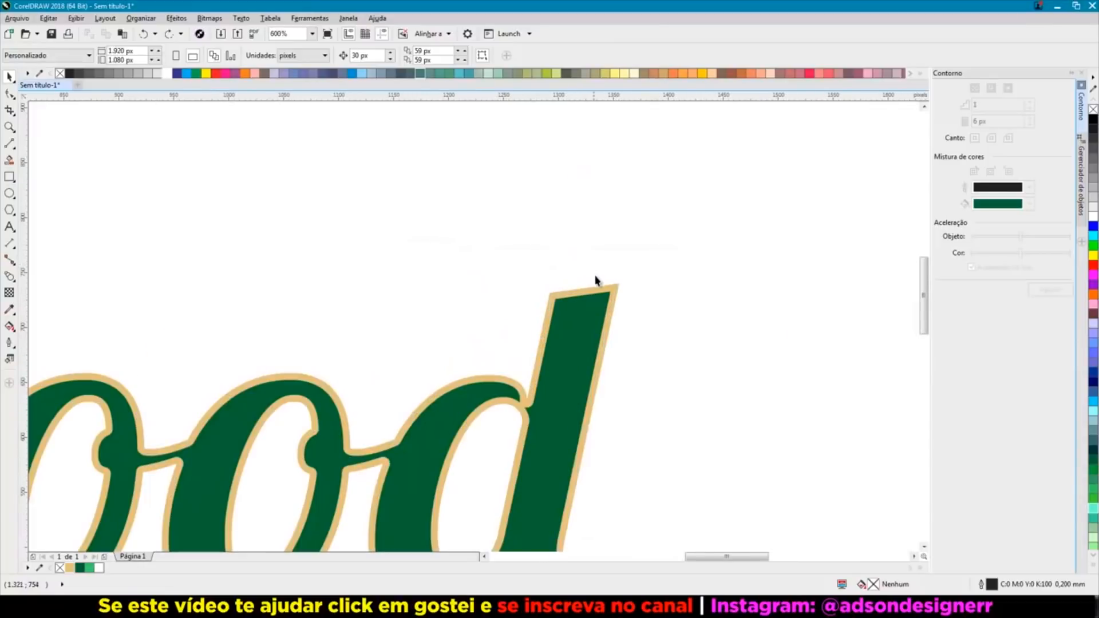
{"action": "scroll", "coordinate": [615, 289], "scroll_direction": "up", "scroll_amount": 2}
{"action": "left_click", "coordinate": [620, 293]}
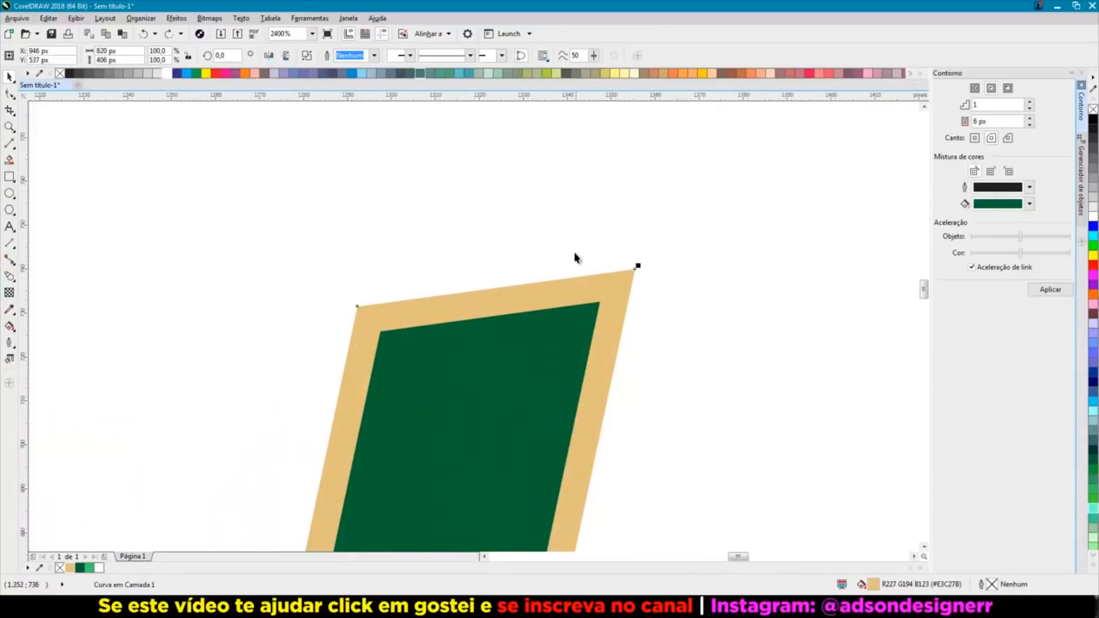
{"action": "scroll", "coordinate": [578, 255], "scroll_direction": "down", "scroll_amount": 4}
{"action": "scroll", "coordinate": [510, 246], "scroll_direction": "down", "scroll_amount": 2}
{"action": "scroll", "coordinate": [502, 245], "scroll_direction": "down", "scroll_amount": 1}
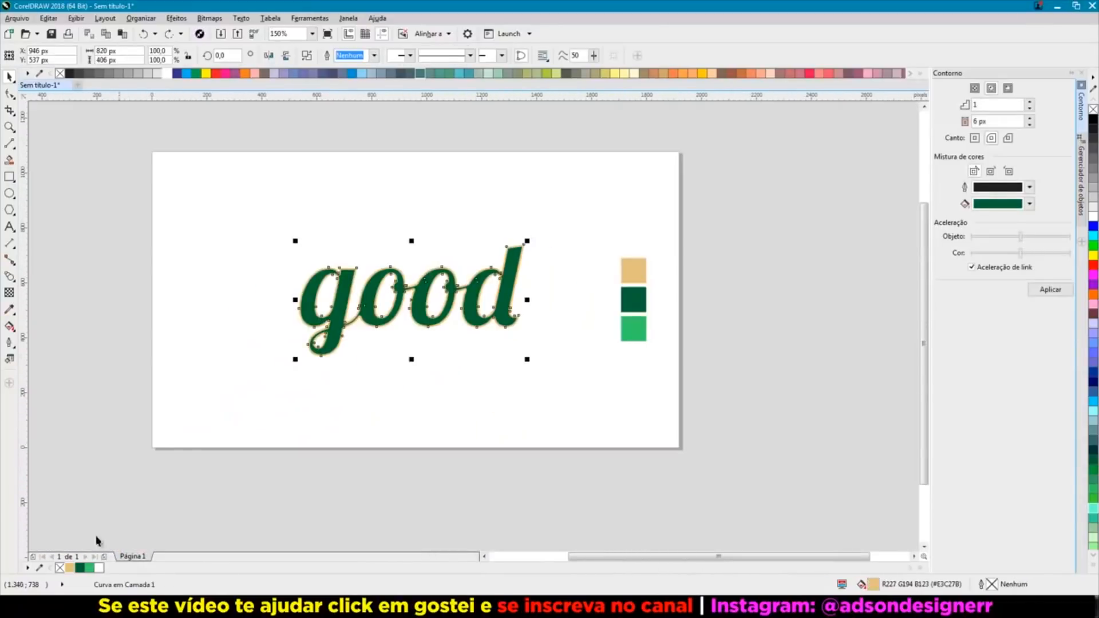
{"action": "right_click", "coordinate": [89, 568]}
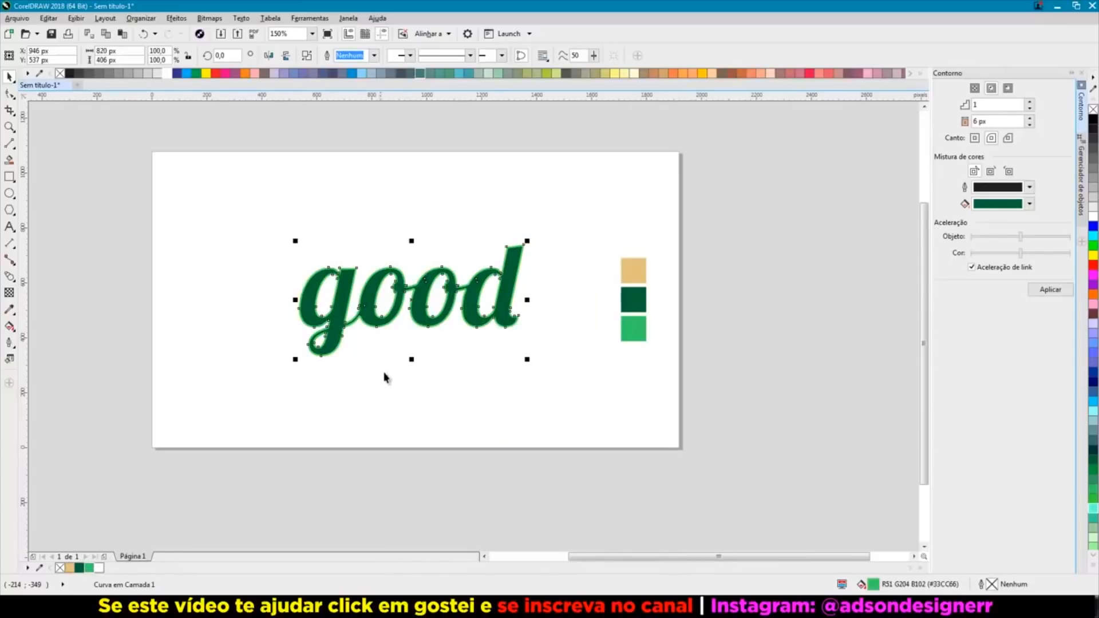
Step: Fill the inner "good" curve with the tan palette colour #E3C27B and deselect it
{"action": "left_click", "coordinate": [389, 375]}
{"action": "scroll", "coordinate": [411, 304], "scroll_direction": "up", "scroll_amount": 1}
{"action": "scroll", "coordinate": [412, 303], "scroll_direction": "up", "scroll_amount": 1}
{"action": "left_click", "coordinate": [392, 294]}
{"action": "scroll", "coordinate": [392, 294], "scroll_direction": "down", "scroll_amount": 1}
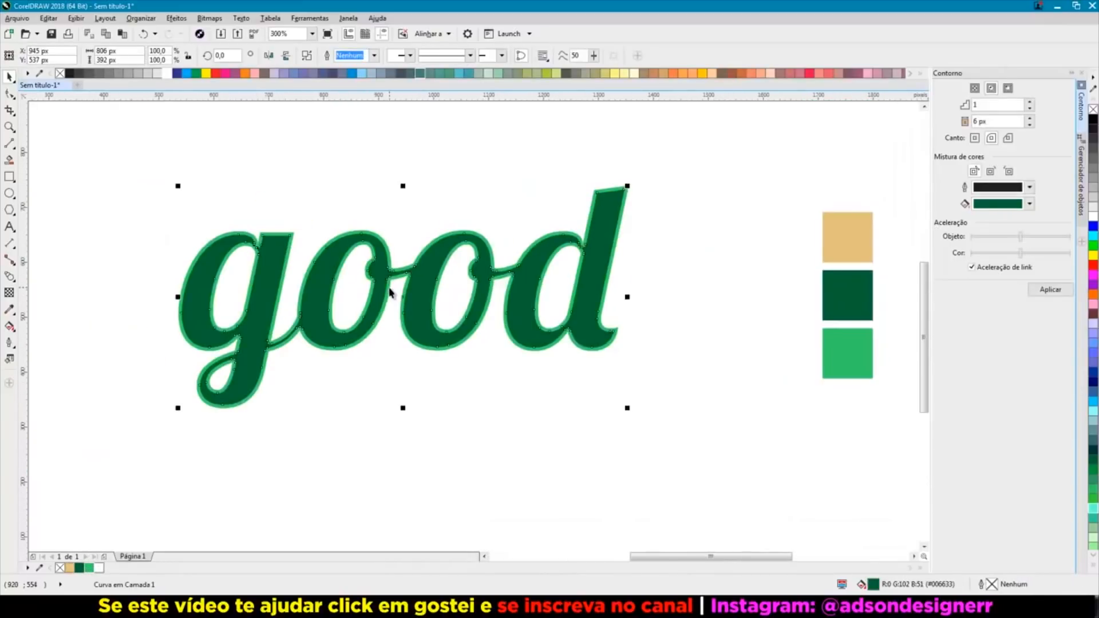
{"action": "left_click", "coordinate": [69, 568]}
{"action": "left_click", "coordinate": [301, 444]}
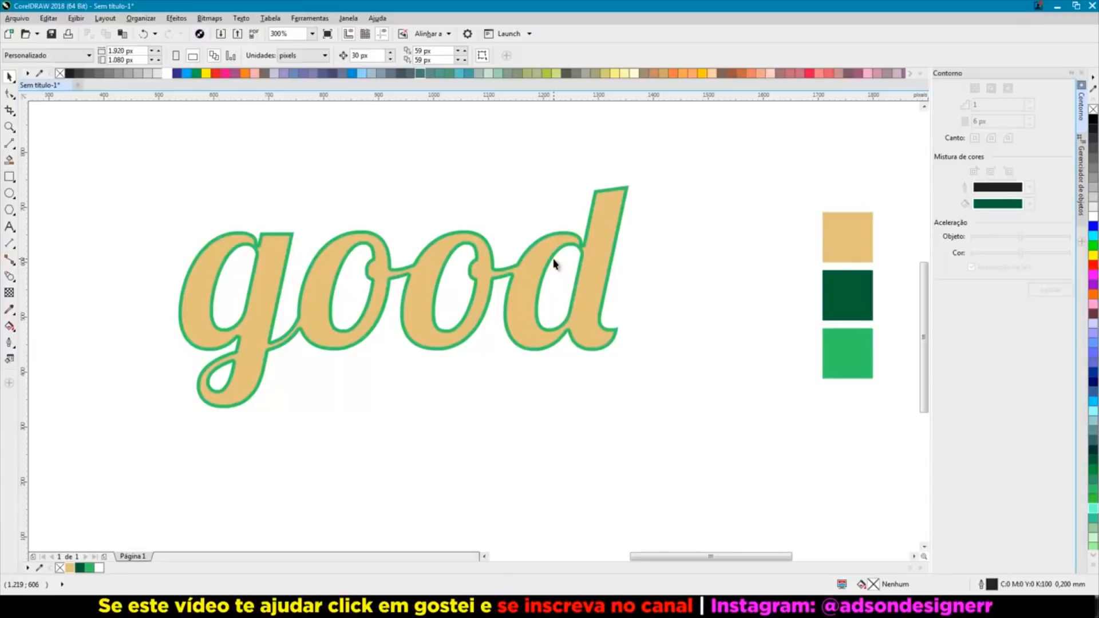
{"action": "left_click", "coordinate": [7, 278]}
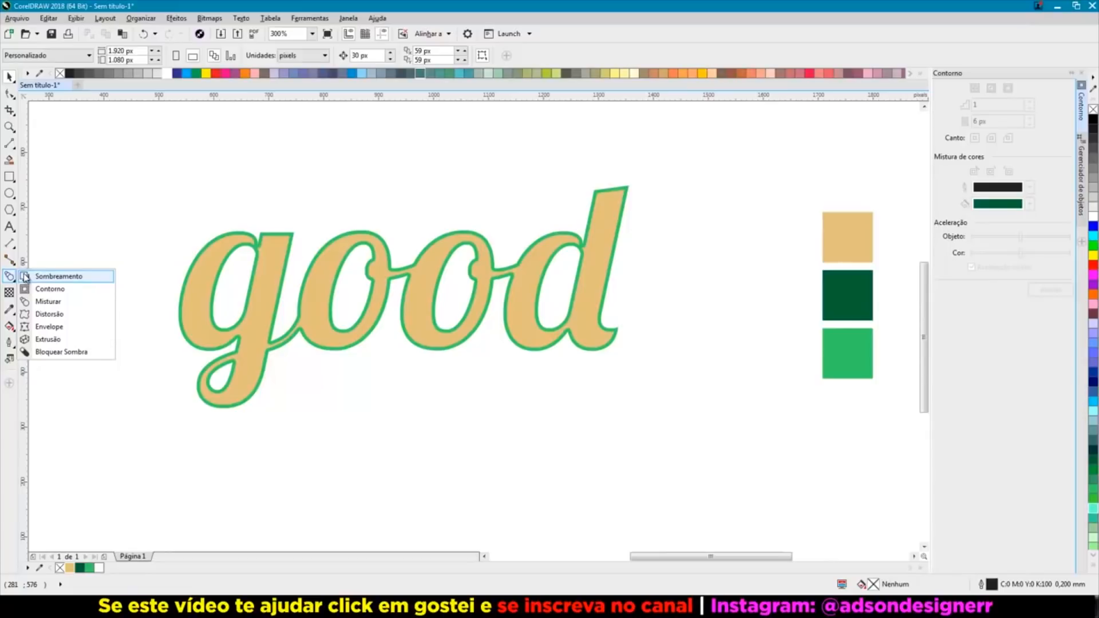
{"action": "left_click", "coordinate": [49, 339]}
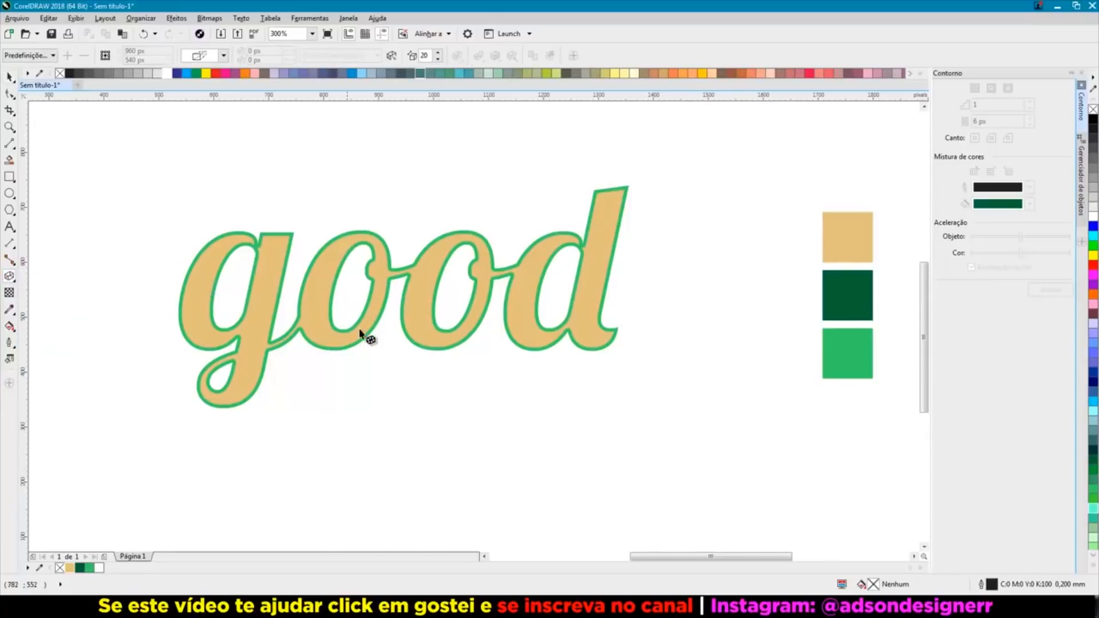
{"action": "left_click", "coordinate": [9, 76]}
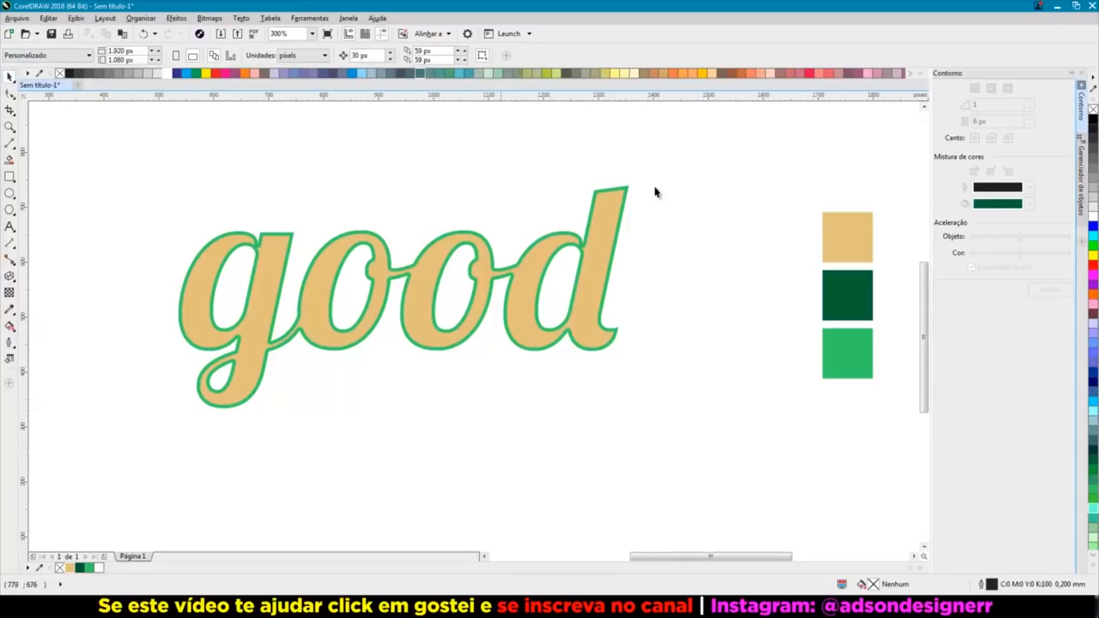
Step: Place a duplicate of the light green outer curve about 9 px to the right of and 15 px below the original
{"action": "left_click", "coordinate": [626, 191]}
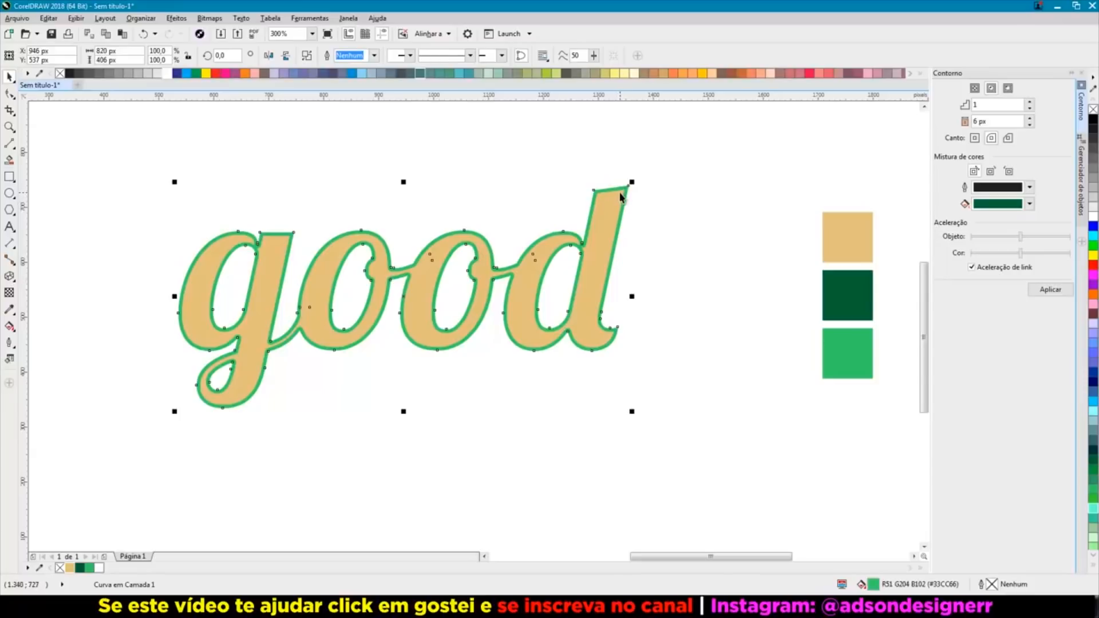
{"action": "scroll", "coordinate": [620, 196], "scroll_direction": "up", "scroll_amount": 4}
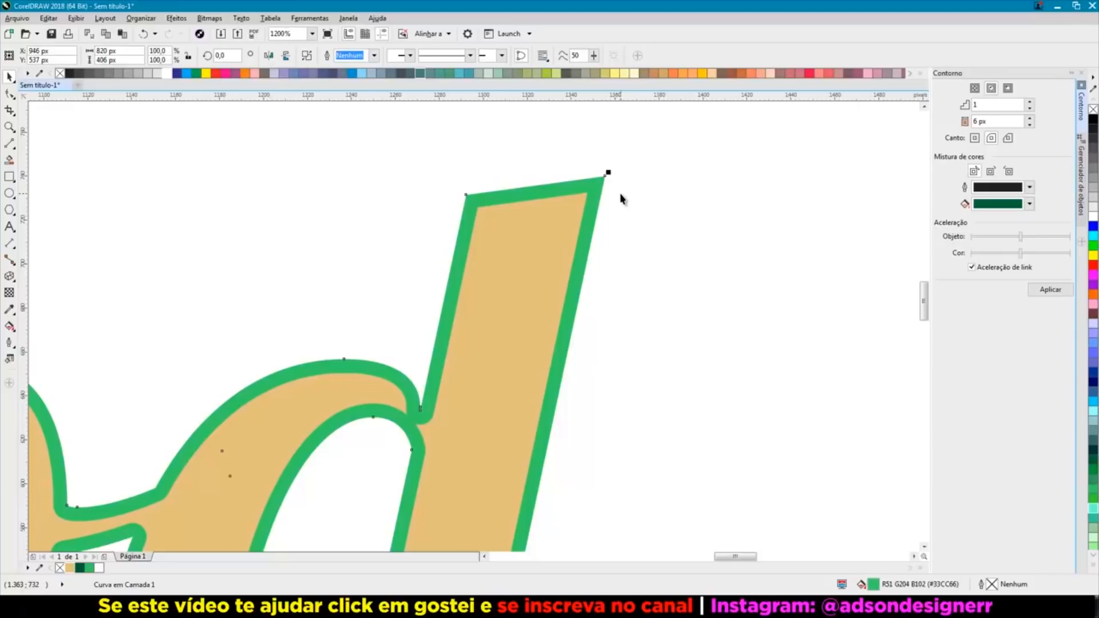
{"action": "left_click_drag", "start_coordinate": [601, 199], "coordinate": [622, 229]}
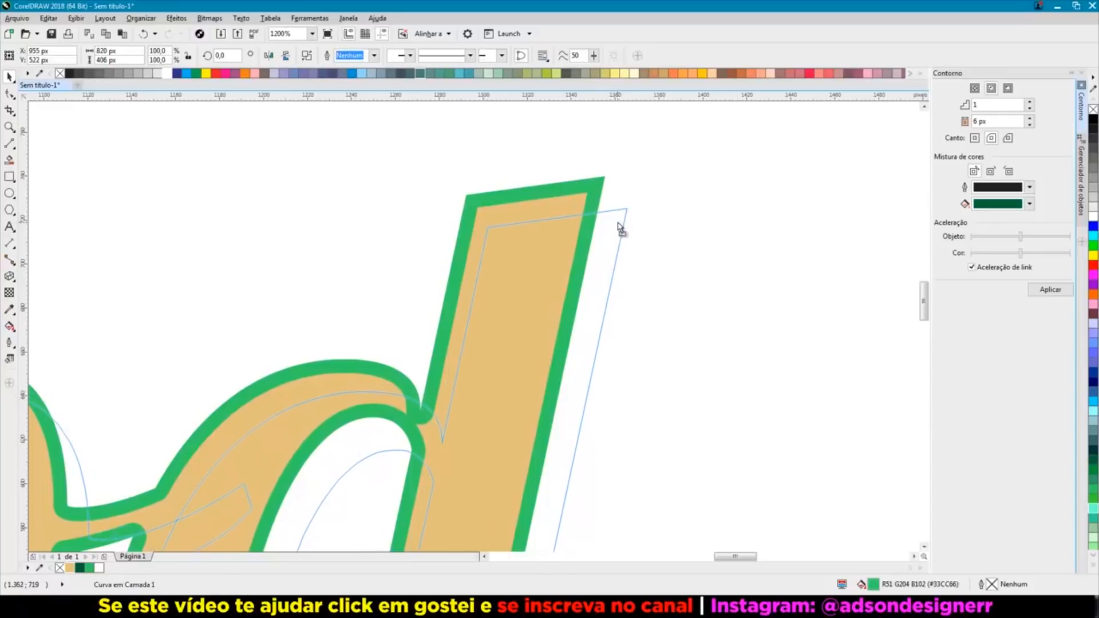
{"action": "left_click_drag", "start_coordinate": [622, 229], "coordinate": [618, 221]}
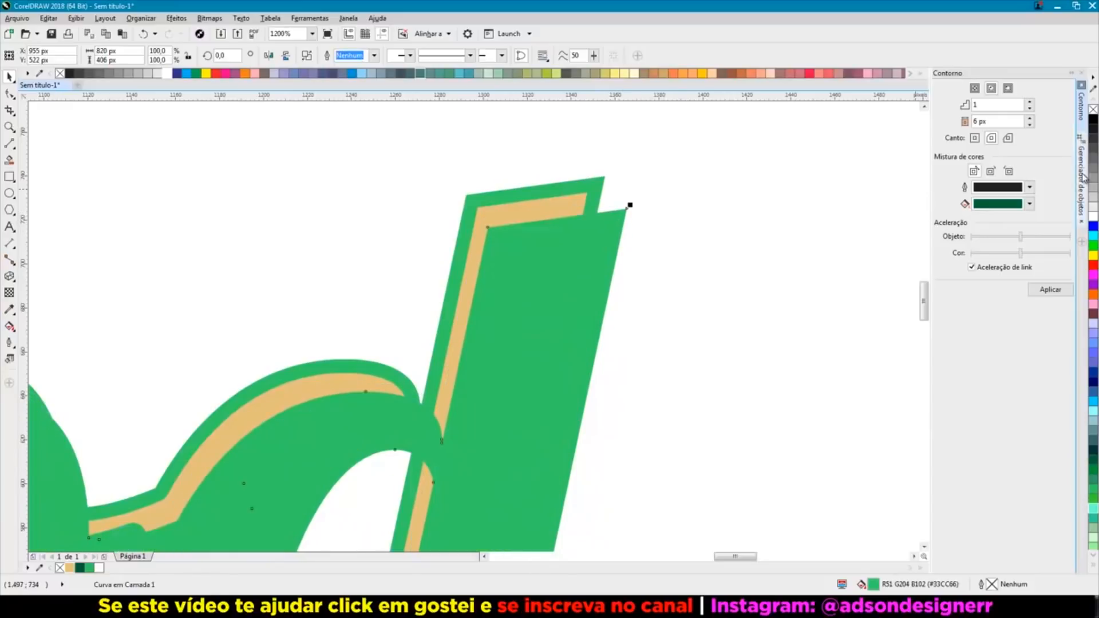
Step: Rename the duplicated light green curve as "extrusão" and move it to the bottom of the object order in Camada 1
{"action": "left_click", "coordinate": [1084, 177]}
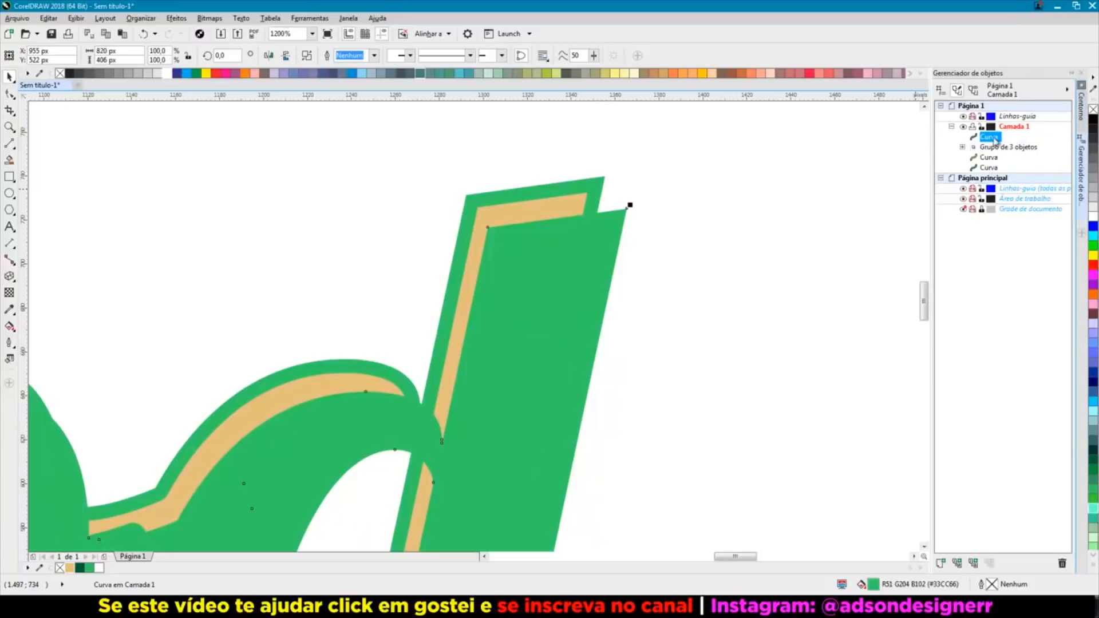
{"action": "right_click", "coordinate": [994, 139]}
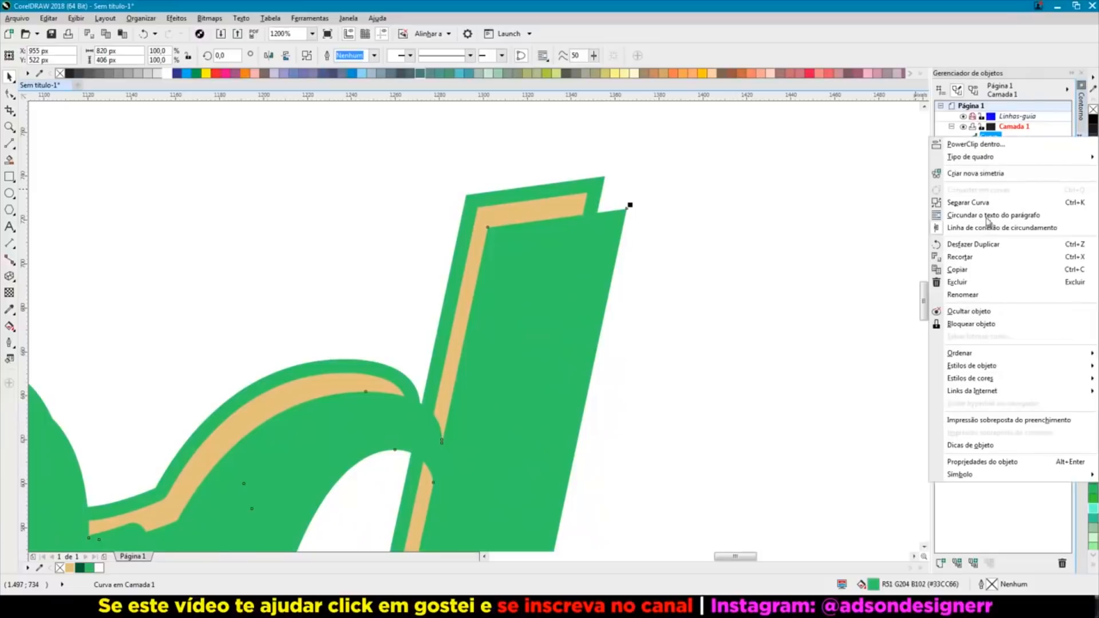
{"action": "left_click", "coordinate": [975, 300]}
{"action": "type", "text": "extrusão"}
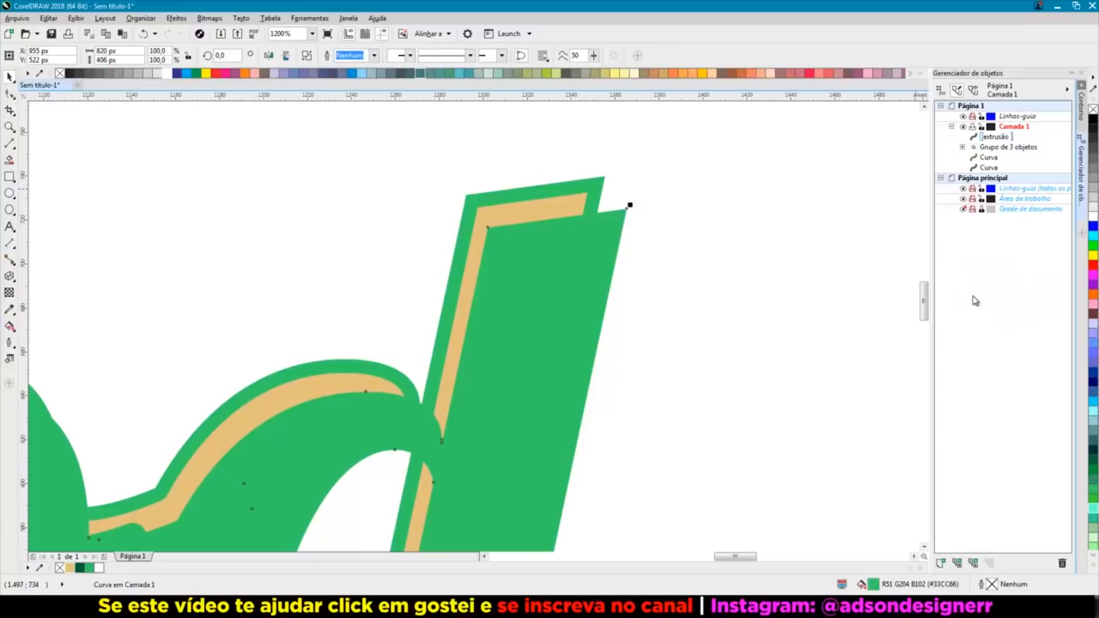
{"action": "key", "text": "Return"}
{"action": "left_click_drag", "start_coordinate": [991, 141], "coordinate": [995, 176]}
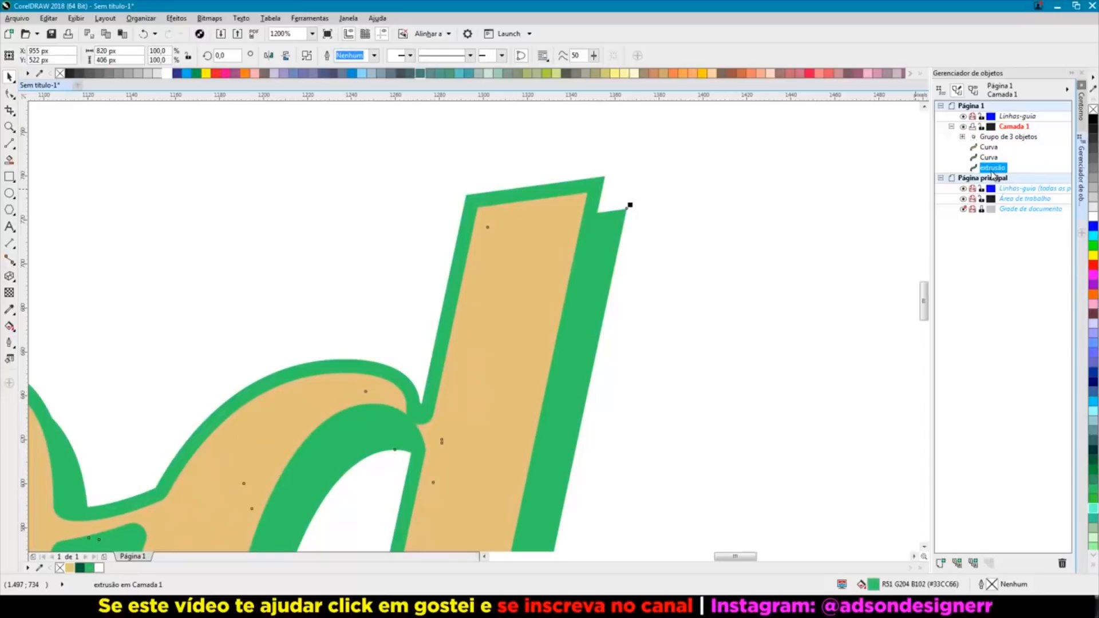
Step: Fill the extrusão curve with the dark green palette colour #006633
{"action": "left_click", "coordinate": [615, 220]}
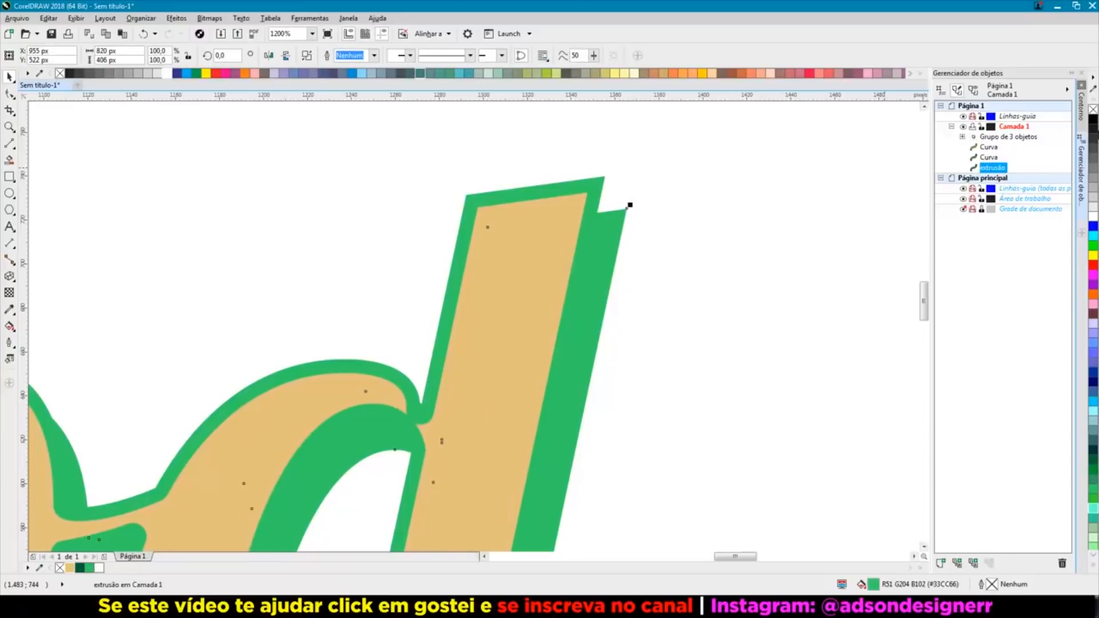
{"action": "left_click", "coordinate": [1093, 120]}
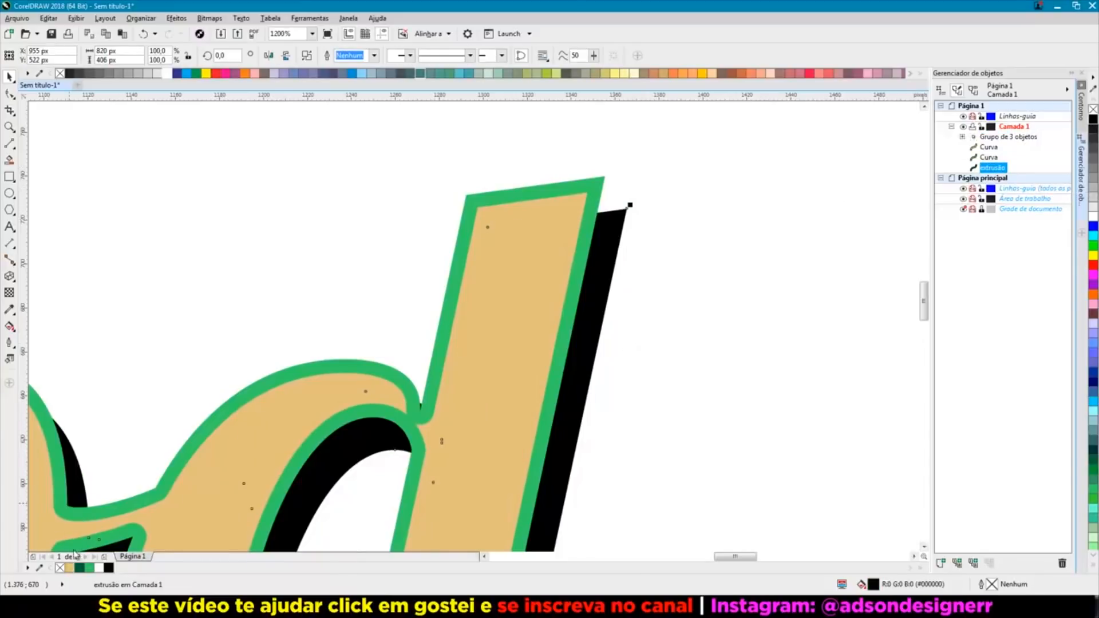
{"action": "left_click", "coordinate": [80, 568]}
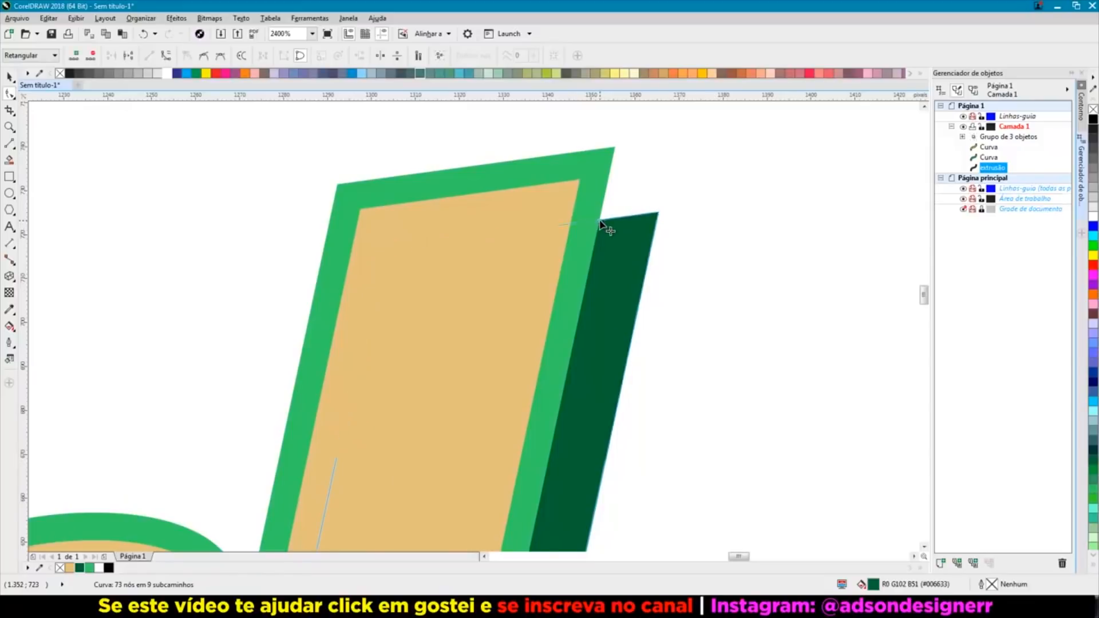
Step: Add a node to the extrusão curve where it emerges at the top of the d, and snap it to the light green outline's upper corner
{"action": "double_click", "coordinate": [601, 222]}
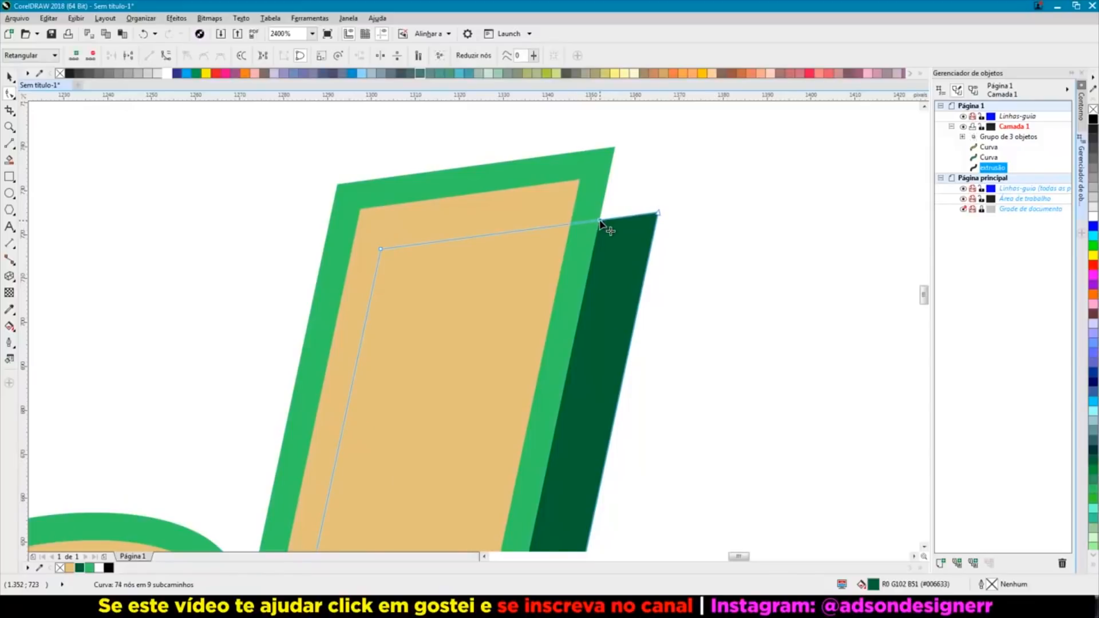
{"action": "left_click_drag", "start_coordinate": [601, 222], "coordinate": [613, 148]}
{"action": "scroll", "coordinate": [620, 154], "scroll_direction": "up", "scroll_amount": 1}
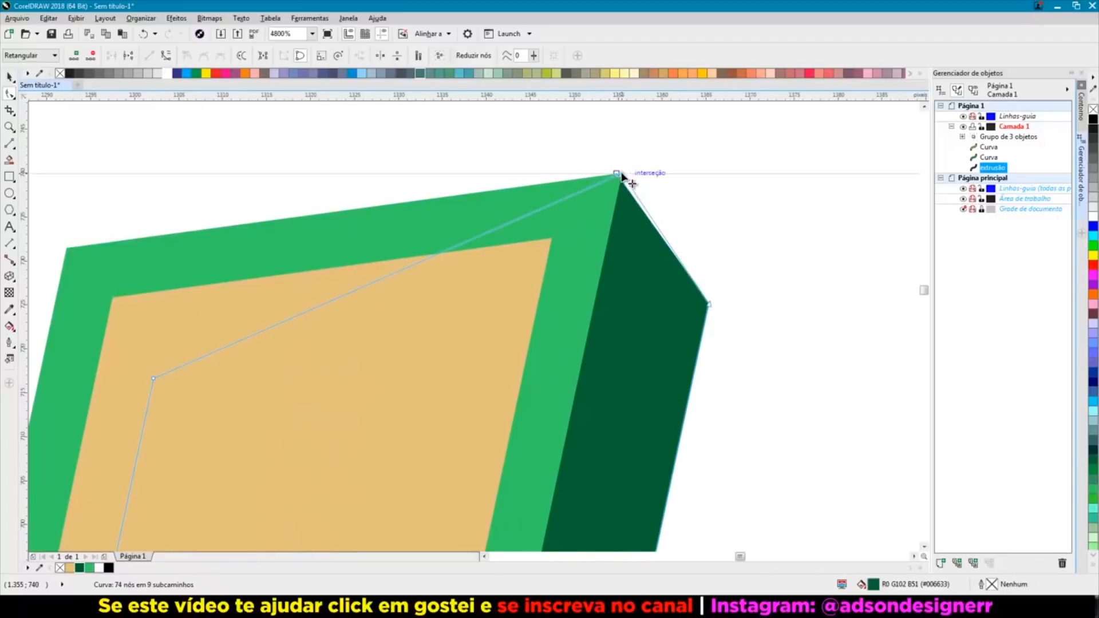
{"action": "scroll", "coordinate": [641, 175], "scroll_direction": "down", "scroll_amount": 1}
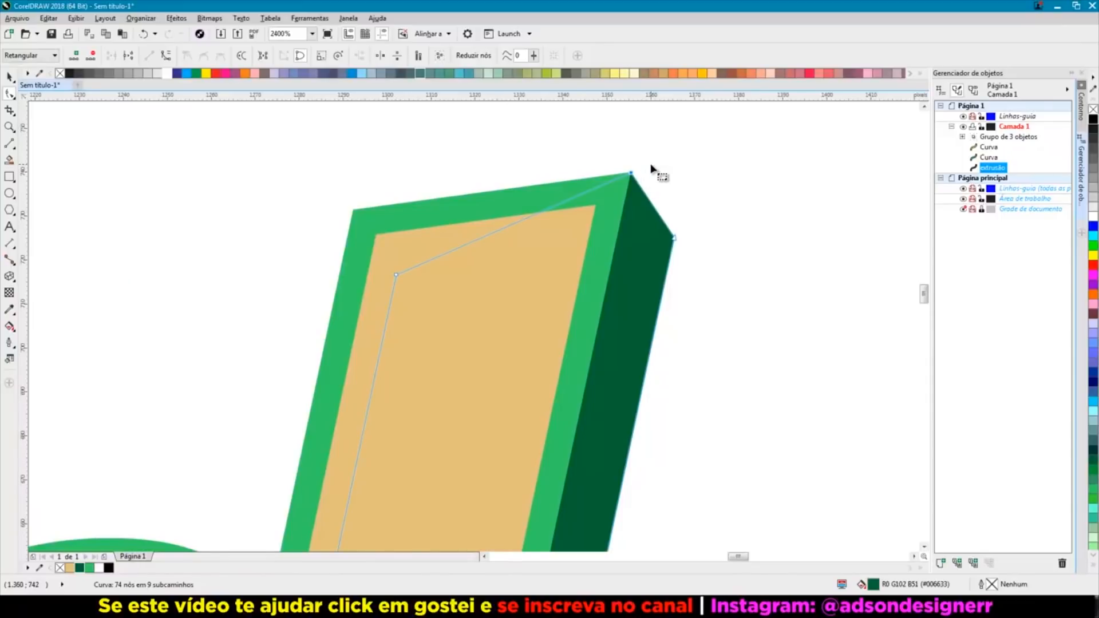
{"action": "scroll", "coordinate": [651, 168], "scroll_direction": "down", "scroll_amount": 1}
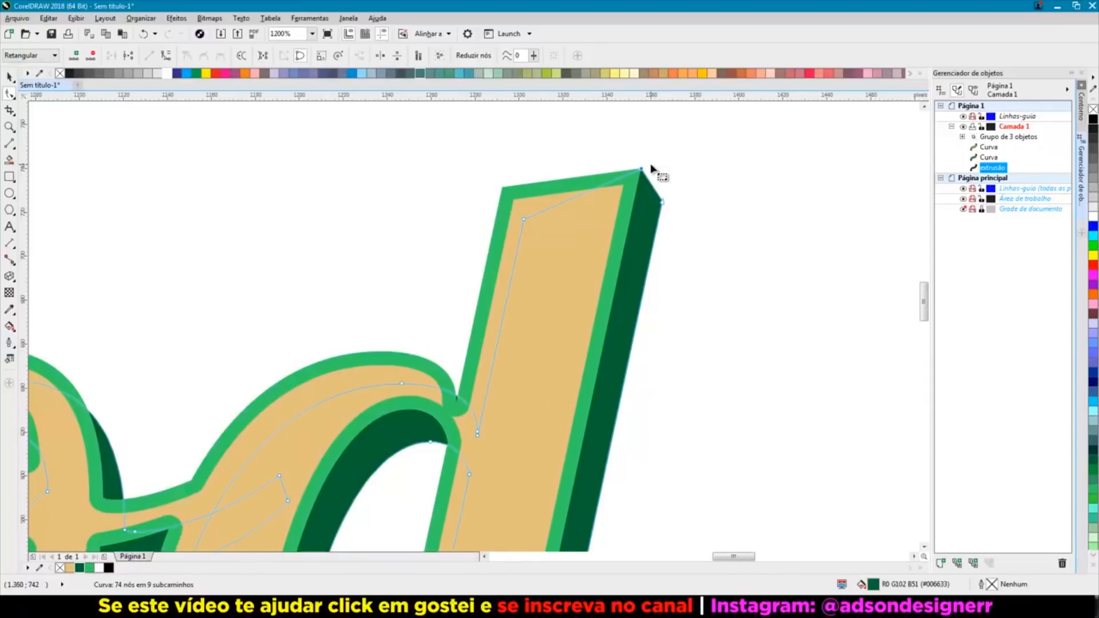
Step: Add nodes to the extrusão curve at the d's bowl-to-stem joint and underside, and shift them to meet the light green outline
{"action": "scroll", "coordinate": [651, 167], "scroll_direction": "down", "scroll_amount": 1}
{"action": "scroll", "coordinate": [536, 240], "scroll_direction": "up", "scroll_amount": 2}
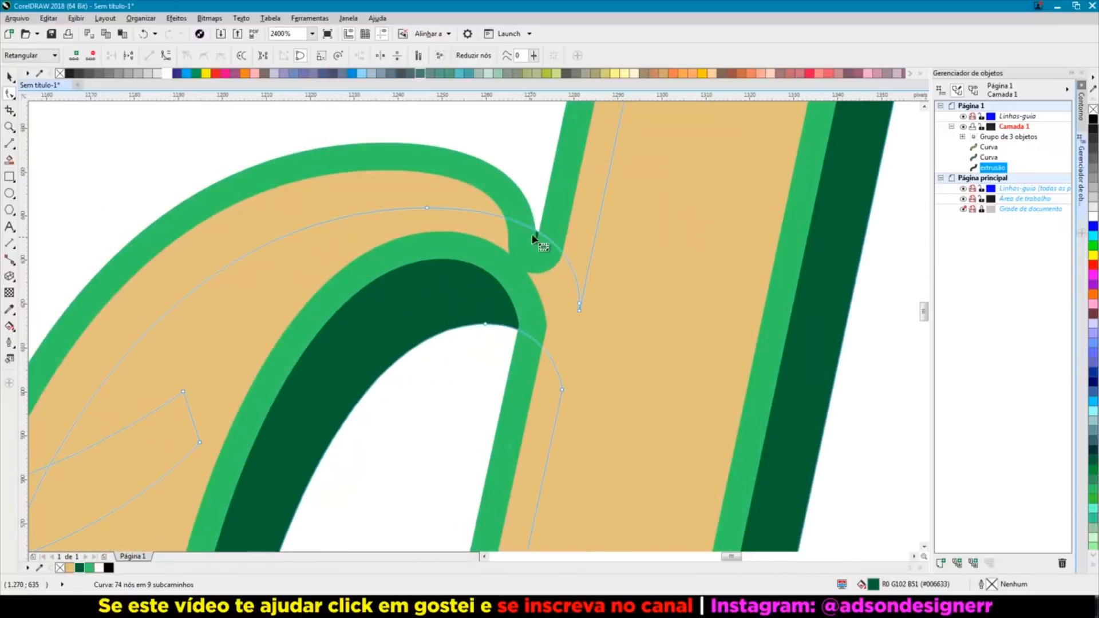
{"action": "left_click_drag", "start_coordinate": [537, 231], "coordinate": [539, 250]}
{"action": "scroll", "coordinate": [589, 209], "scroll_direction": "down", "scroll_amount": 2}
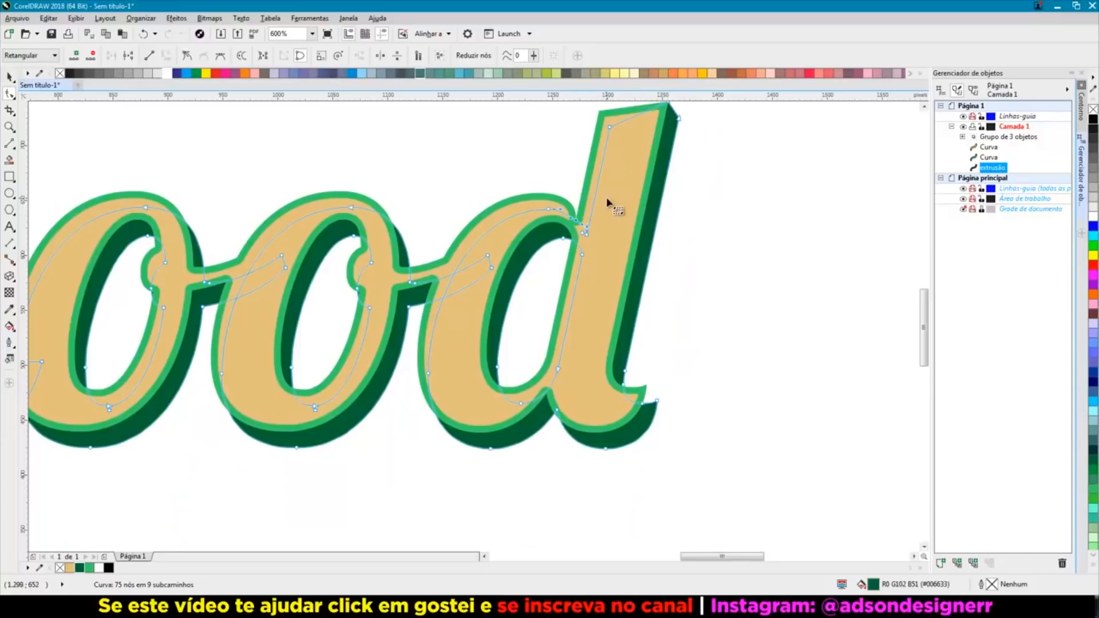
{"action": "scroll", "coordinate": [609, 203], "scroll_direction": "up", "scroll_amount": 1}
{"action": "scroll", "coordinate": [624, 212], "scroll_direction": "down", "scroll_amount": 1}
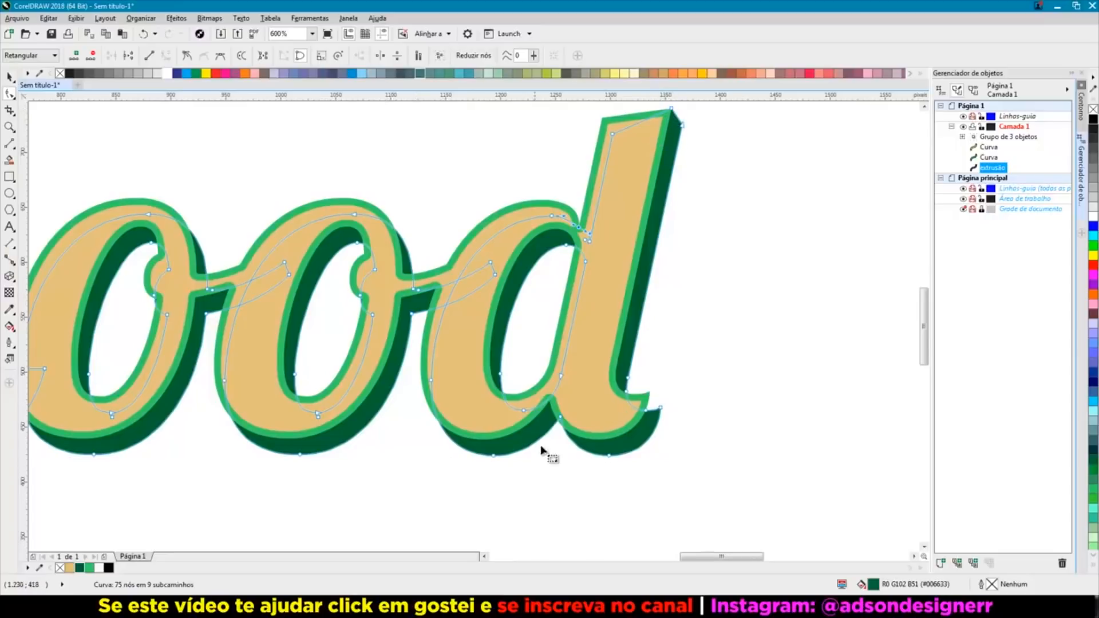
{"action": "scroll", "coordinate": [534, 463], "scroll_direction": "up", "scroll_amount": 2}
{"action": "scroll", "coordinate": [720, 290], "scroll_direction": "down", "scroll_amount": 4}
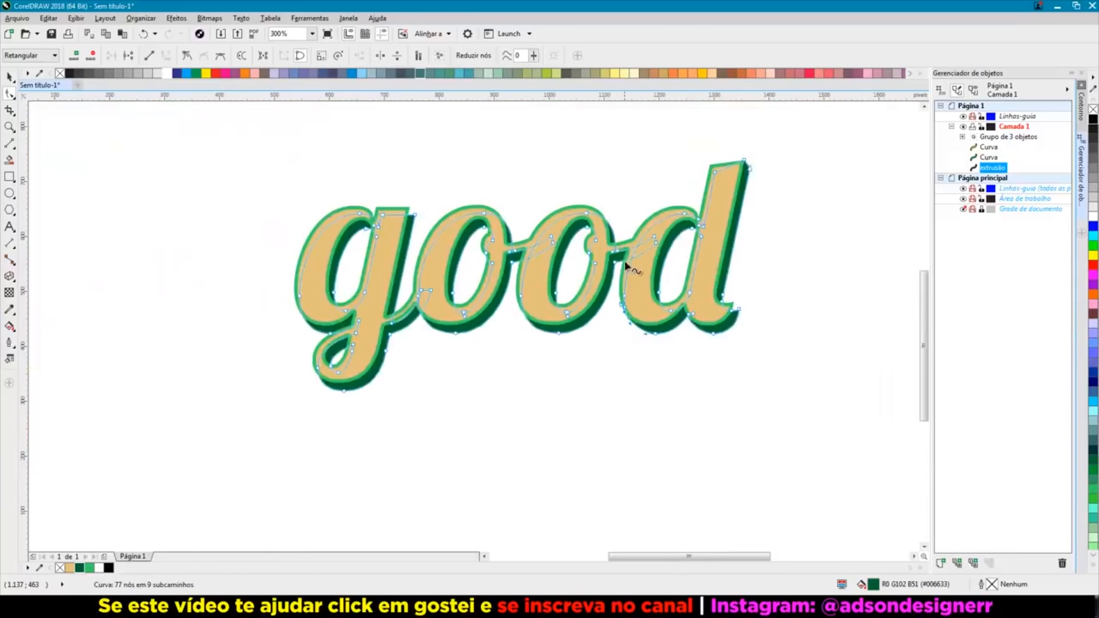
Step: Add extrusão nodes around the left edge of the d and its neighbouring o, and pull them onto the light green outline
{"action": "scroll", "coordinate": [626, 315], "scroll_direction": "up", "scroll_amount": 4}
{"action": "scroll", "coordinate": [567, 298], "scroll_direction": "up", "scroll_amount": 1}
{"action": "double_click", "coordinate": [562, 296]}
{"action": "left_click_drag", "start_coordinate": [562, 296], "coordinate": [574, 291]}
{"action": "scroll", "coordinate": [575, 292], "scroll_direction": "down", "scroll_amount": 2}
{"action": "scroll", "coordinate": [447, 415], "scroll_direction": "up", "scroll_amount": 1}
{"action": "double_click", "coordinate": [468, 404]}
{"action": "left_click_drag", "start_coordinate": [469, 404], "coordinate": [462, 397]}
{"action": "scroll", "coordinate": [462, 400], "scroll_direction": "down", "scroll_amount": 1}
Step: Add and adjust extrusão nodes along the remaining o shapes and joining strokes so the dark green meets the outline
{"action": "scroll", "coordinate": [404, 201], "scroll_direction": "up", "scroll_amount": 1}
{"action": "double_click", "coordinate": [439, 215]}
{"action": "left_click_drag", "start_coordinate": [440, 214], "coordinate": [429, 190]}
{"action": "double_click", "coordinate": [373, 361]}
{"action": "left_click_drag", "start_coordinate": [374, 360], "coordinate": [373, 348]}
{"action": "scroll", "coordinate": [374, 349], "scroll_direction": "down", "scroll_amount": 1}
{"action": "scroll", "coordinate": [286, 481], "scroll_direction": "up", "scroll_amount": 2}
{"action": "left_click_drag", "start_coordinate": [138, 505], "coordinate": [131, 493]}
{"action": "left_click_drag", "start_coordinate": [322, 399], "coordinate": [314, 395]}
{"action": "double_click", "coordinate": [378, 440]}
{"action": "left_click_drag", "start_coordinate": [378, 440], "coordinate": [366, 425]}
{"action": "scroll", "coordinate": [460, 334], "scroll_direction": "down", "scroll_amount": 2}
Step: Add extrusão nodes at the lower left of the g's tail loop and bowl, and move them under the light green outline
{"action": "scroll", "coordinate": [233, 480], "scroll_direction": "up", "scroll_amount": 1}
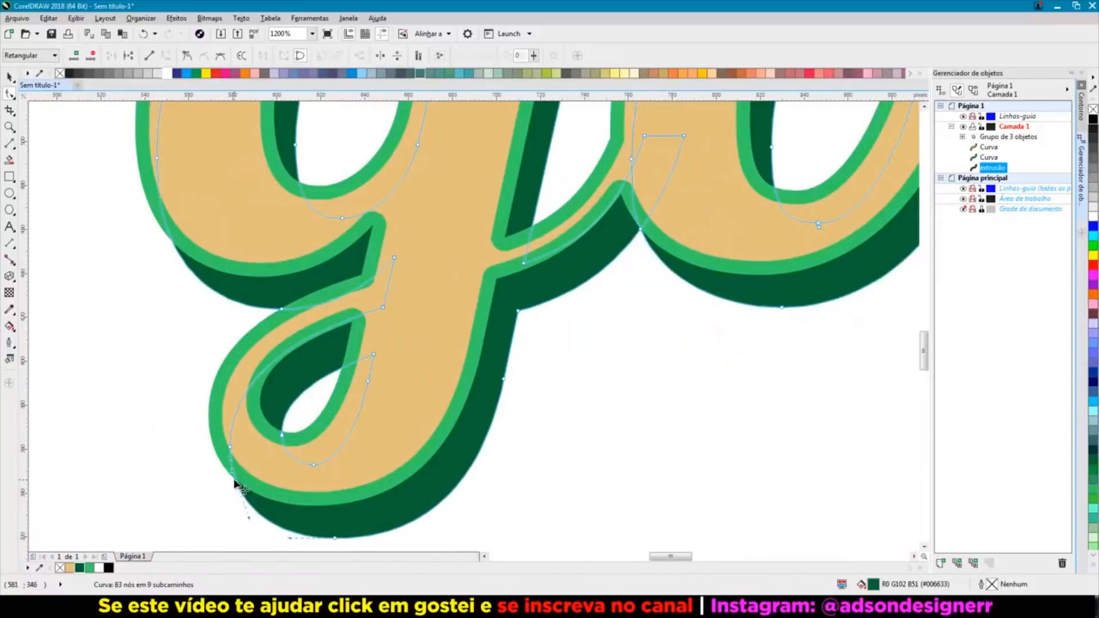
{"action": "double_click", "coordinate": [234, 480]}
{"action": "left_click_drag", "start_coordinate": [234, 479], "coordinate": [224, 467]}
{"action": "scroll", "coordinate": [392, 435], "scroll_direction": "down", "scroll_amount": 1}
{"action": "scroll", "coordinate": [301, 337], "scroll_direction": "up", "scroll_amount": 1}
{"action": "double_click", "coordinate": [271, 345]}
{"action": "left_click_drag", "start_coordinate": [271, 346], "coordinate": [257, 333]}
{"action": "scroll", "coordinate": [382, 420], "scroll_direction": "down", "scroll_amount": 2}
Step: Add extrusão nodes on the upper part of the g and align them with the light green outline and its corner
{"action": "scroll", "coordinate": [448, 281], "scroll_direction": "up", "scroll_amount": 1}
{"action": "double_click", "coordinate": [465, 319]}
{"action": "left_click_drag", "start_coordinate": [465, 319], "coordinate": [468, 303]}
{"action": "scroll", "coordinate": [379, 319], "scroll_direction": "up", "scroll_amount": 2}
{"action": "double_click", "coordinate": [444, 346]}
{"action": "left_click_drag", "start_coordinate": [444, 347], "coordinate": [473, 380]}
{"action": "scroll", "coordinate": [347, 331], "scroll_direction": "down", "scroll_amount": 3}
{"action": "scroll", "coordinate": [738, 418], "scroll_direction": "up", "scroll_amount": 1}
{"action": "scroll", "coordinate": [743, 394], "scroll_direction": "up", "scroll_amount": 2}
{"action": "left_click_drag", "start_coordinate": [727, 381], "coordinate": [744, 307]}
{"action": "double_click", "coordinate": [753, 380]}
Step: Reshape the extrusão nodes at the foot of the d to connect with the tip of the light green outline, then deselect the curve
{"action": "scroll", "coordinate": [744, 307], "scroll_direction": "up", "scroll_amount": 2}
{"action": "left_click_drag", "start_coordinate": [514, 310], "coordinate": [543, 416]}
{"action": "scroll", "coordinate": [587, 287], "scroll_direction": "down", "scroll_amount": 1}
{"action": "scroll", "coordinate": [663, 290], "scroll_direction": "up", "scroll_amount": 1}
{"action": "scroll", "coordinate": [664, 290], "scroll_direction": "up", "scroll_amount": 1}
{"action": "left_click_drag", "start_coordinate": [680, 314], "coordinate": [677, 315]}
{"action": "scroll", "coordinate": [671, 281], "scroll_direction": "down", "scroll_amount": 3}
{"action": "mouse_move", "coordinate": [677, 361]}
{"action": "left_mouse_down"}
{"action": "mouse_move", "coordinate": [664, 359]}
{"action": "mouse_move", "coordinate": [688, 353]}
{"action": "left_mouse_up"}
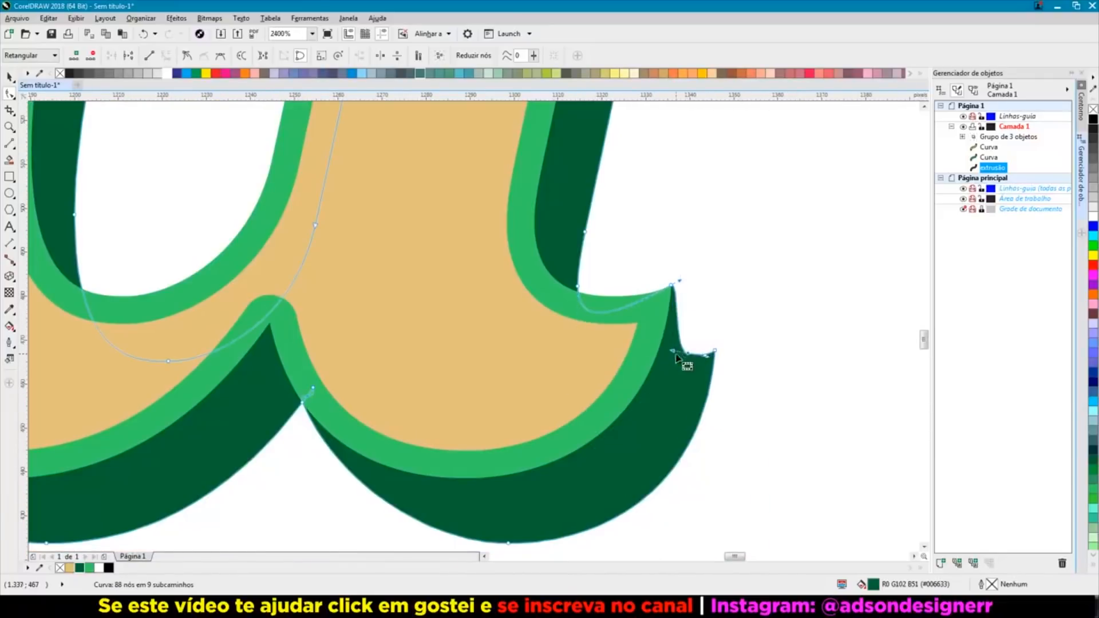
{"action": "scroll", "coordinate": [644, 331], "scroll_direction": "down", "scroll_amount": 2}
{"action": "key", "text": "space"}
{"action": "scroll", "coordinate": [620, 343], "scroll_direction": "down", "scroll_amount": 1}
{"action": "left_click", "coordinate": [532, 392]}
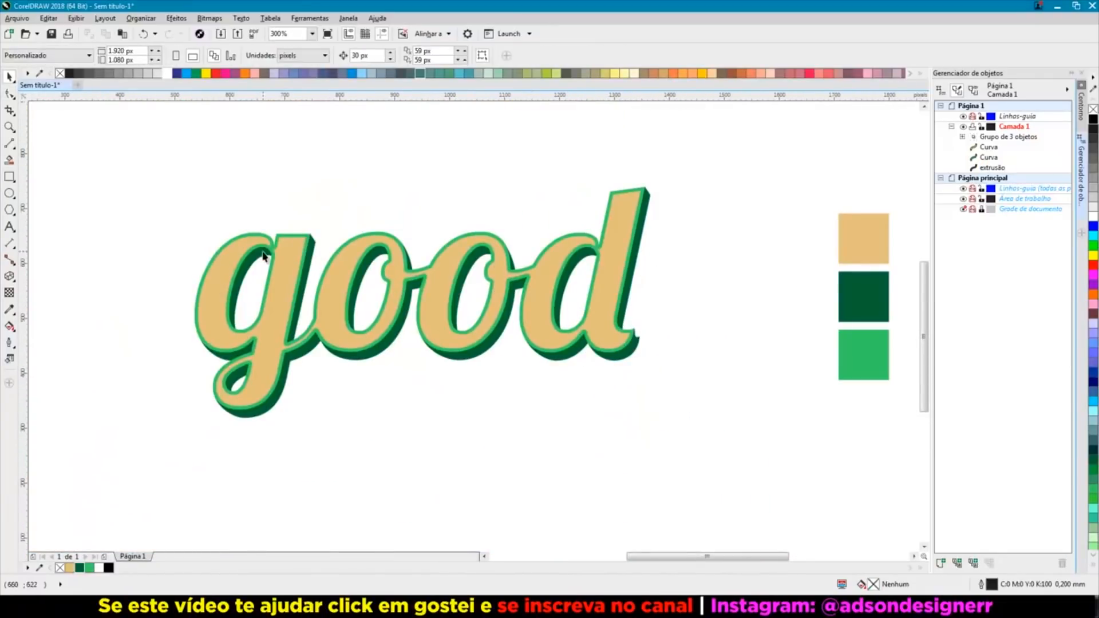
{"action": "left_click", "coordinate": [642, 213]}
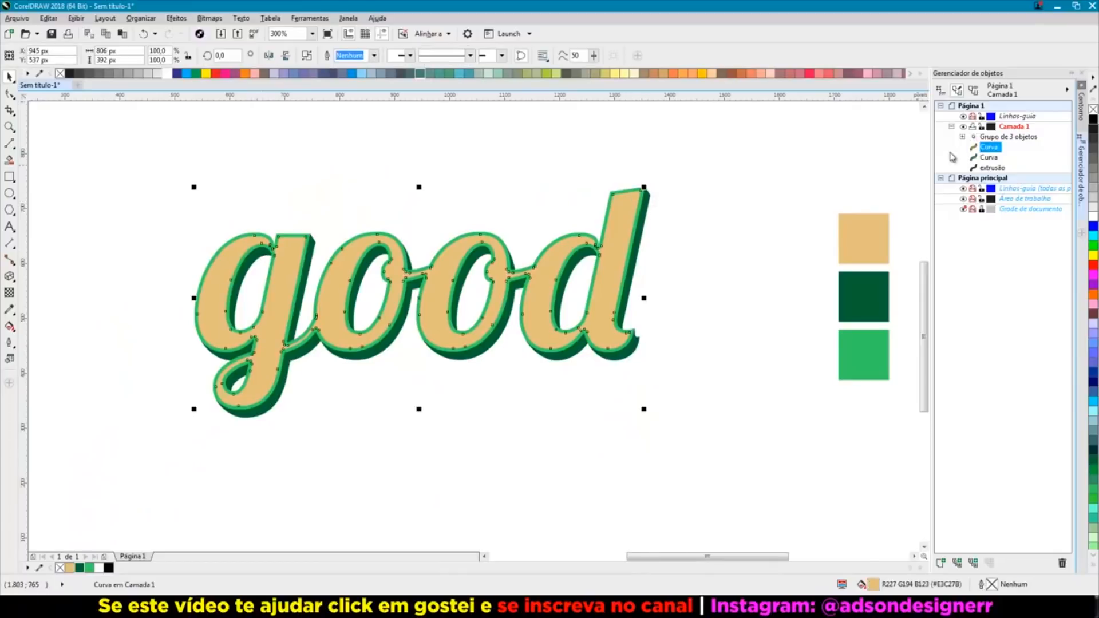
{"action": "left_click_drag", "start_coordinate": [633, 210], "coordinate": [715, 309]}
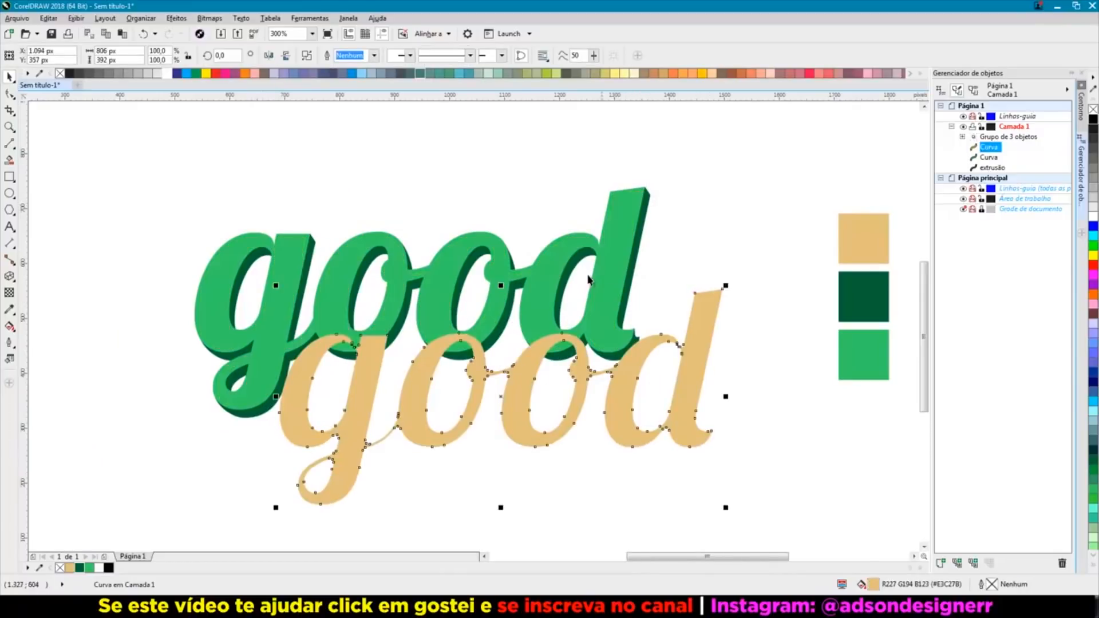
{"action": "key", "text": "ctrl+z"}
Step: Rename the tan face curve of "good" as 1
{"action": "right_click", "coordinate": [989, 150]}
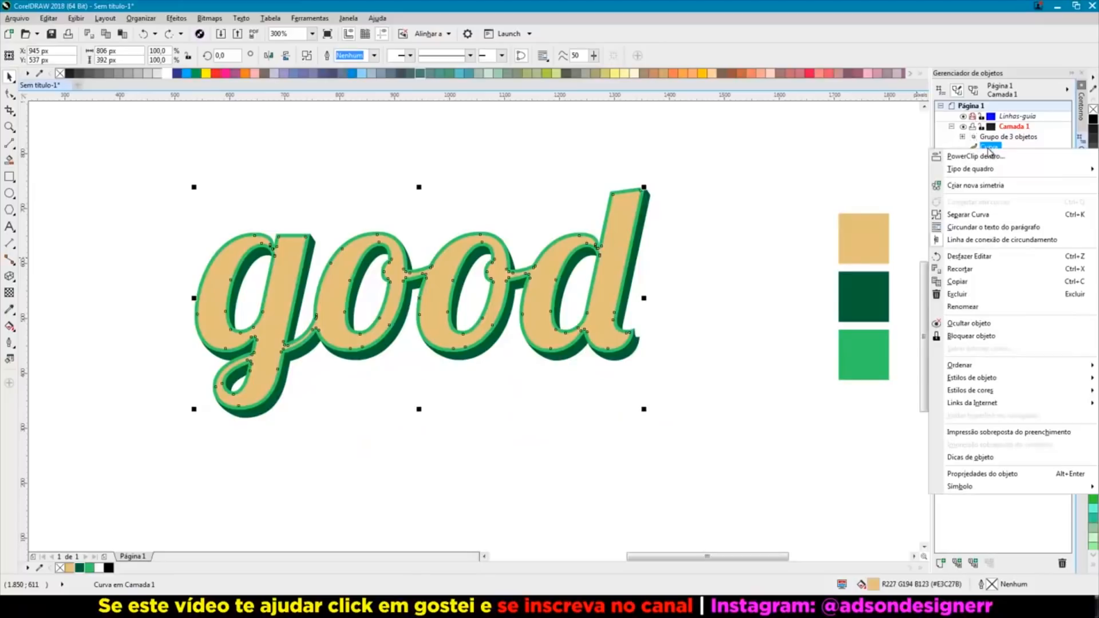
{"action": "left_click", "coordinate": [963, 307]}
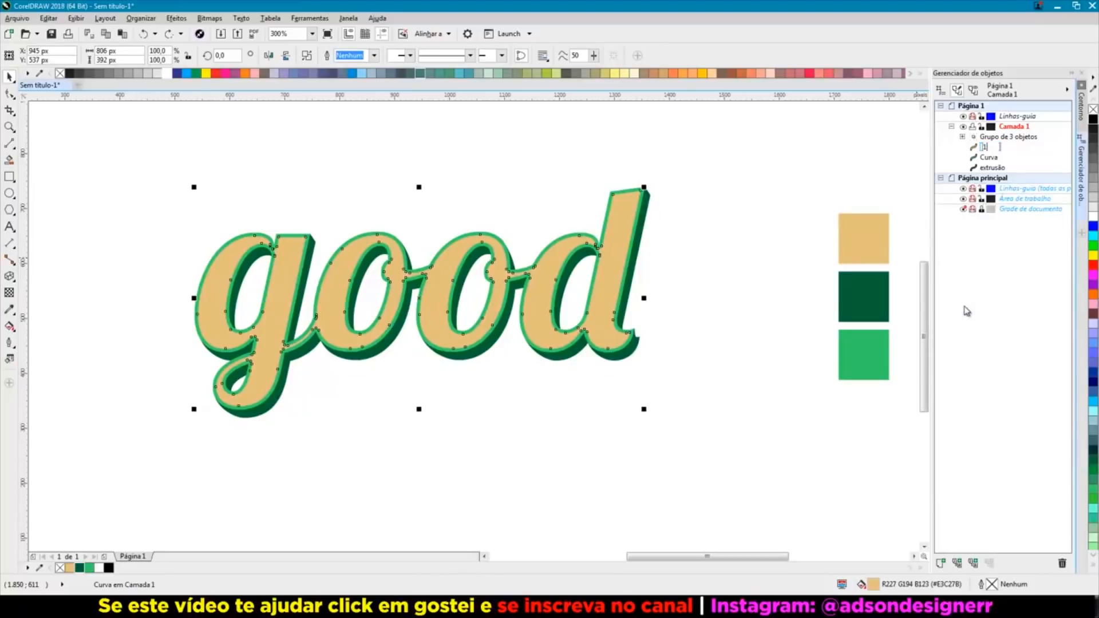
{"action": "left_click", "coordinate": [838, 130]}
Step: Duplicate the tan face twice in place and rename the two copies as 2 and 3
{"action": "left_click", "coordinate": [619, 228]}
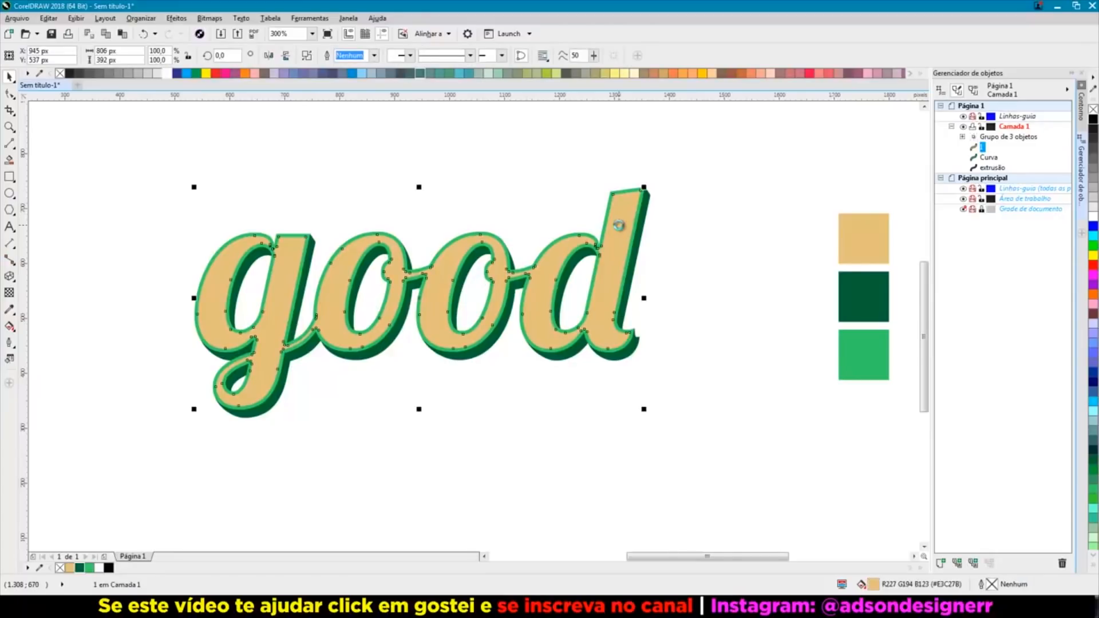
{"action": "key", "text": "ctrl+c"}
{"action": "key", "text": "ctrl+v"}
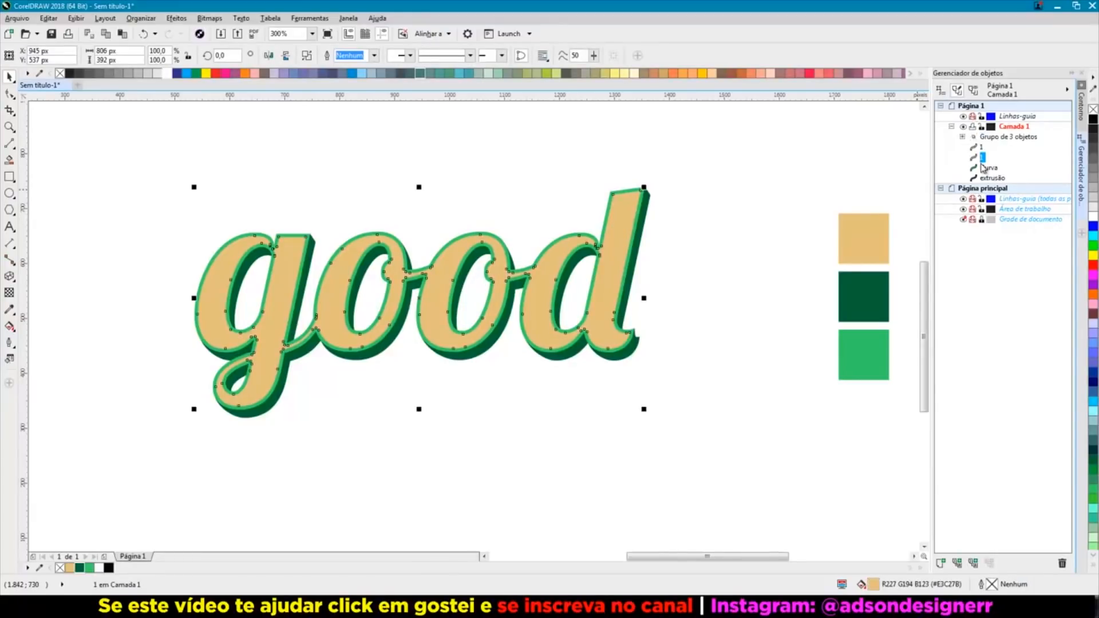
{"action": "right_click", "coordinate": [982, 161]}
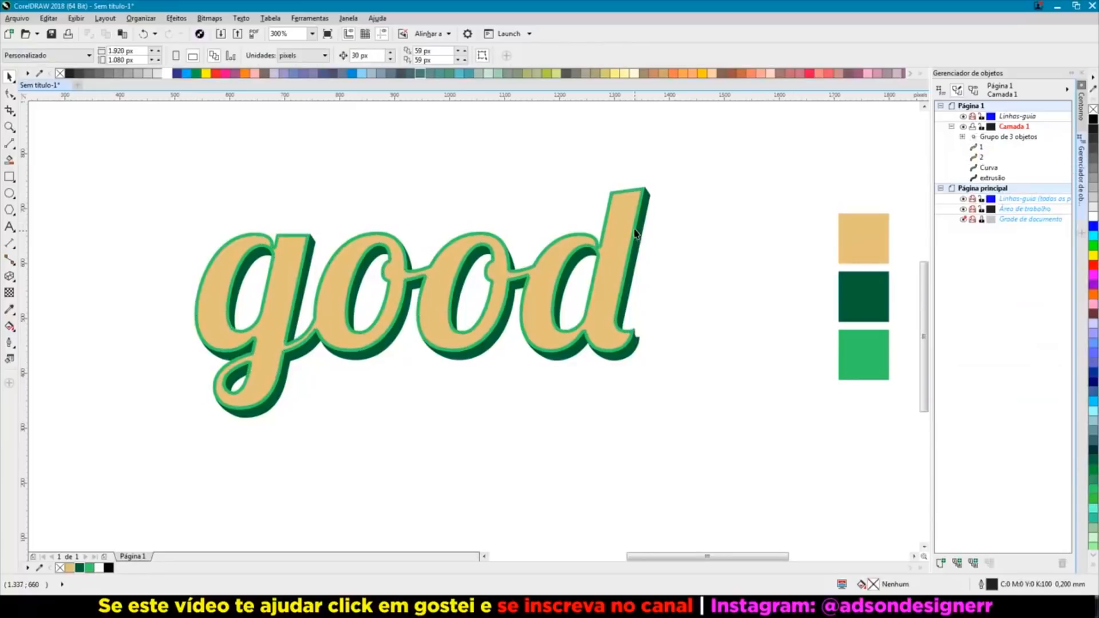
{"action": "left_click", "coordinate": [627, 209]}
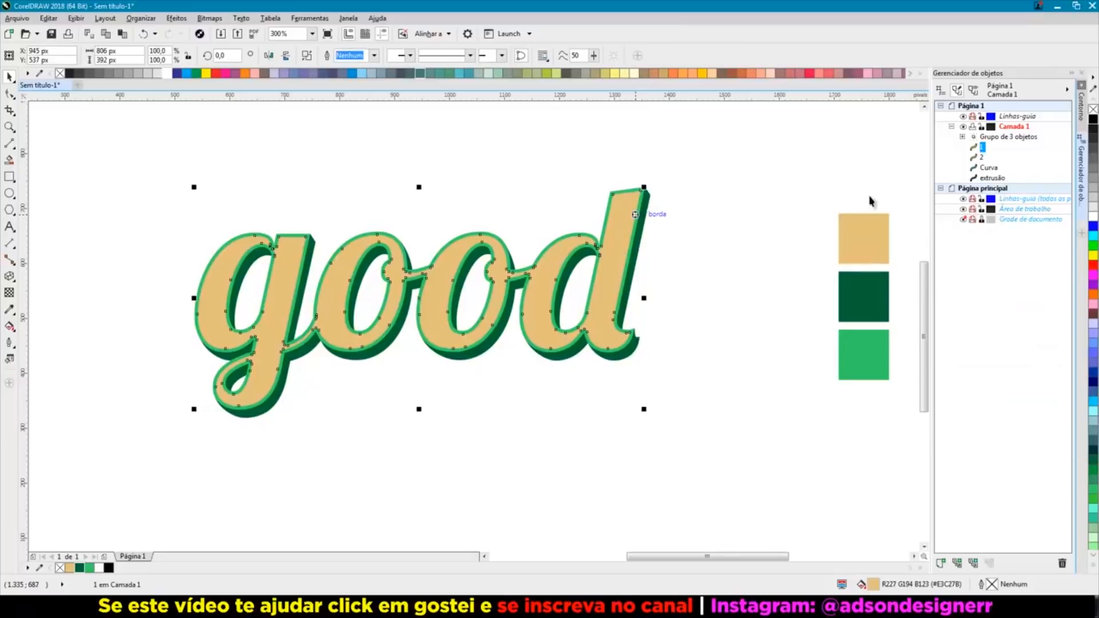
{"action": "right_click", "coordinate": [981, 166]}
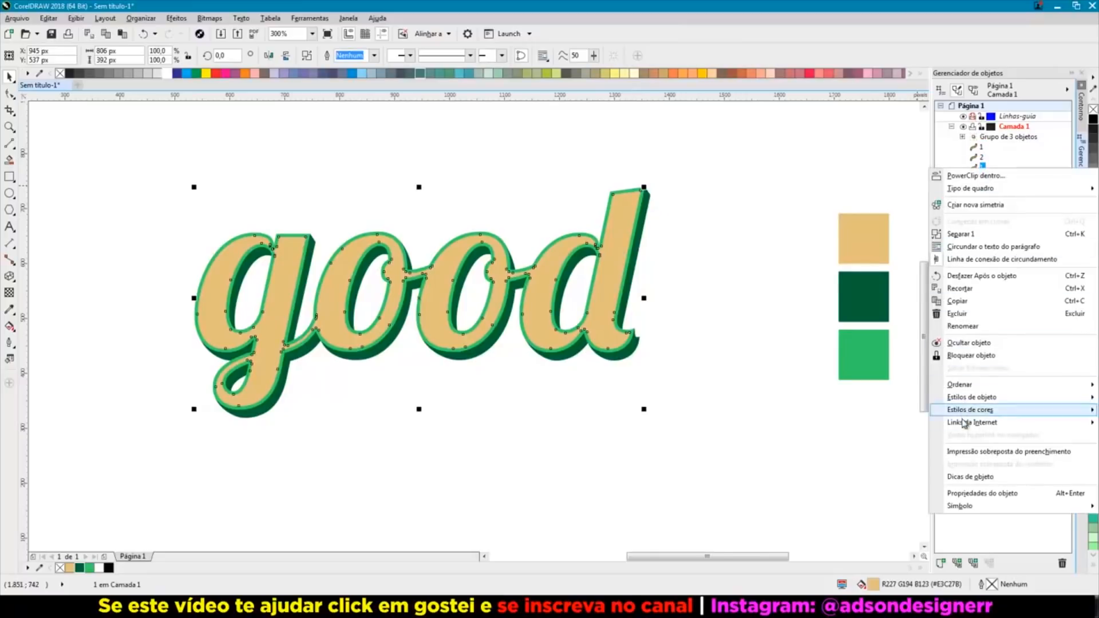
{"action": "left_click", "coordinate": [759, 169]}
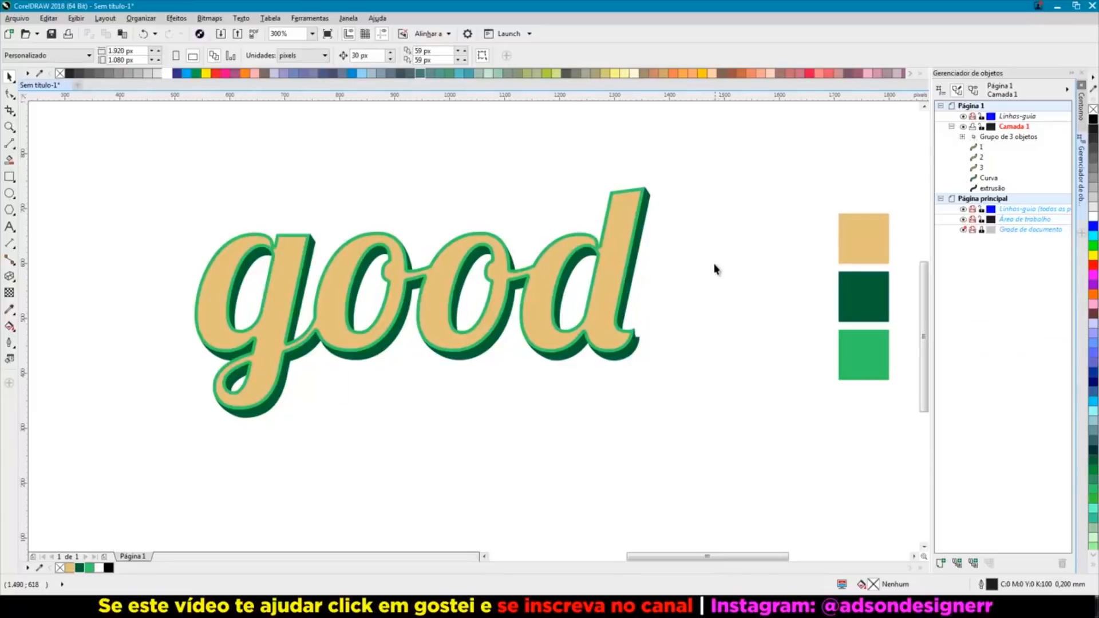
Step: Draw a vertical two-point line about 1,084 px tall beside the page and copy it about 900 px towards the page
{"action": "scroll", "coordinate": [738, 286], "scroll_direction": "down", "scroll_amount": 3}
{"action": "scroll", "coordinate": [692, 261], "scroll_direction": "up", "scroll_amount": 3}
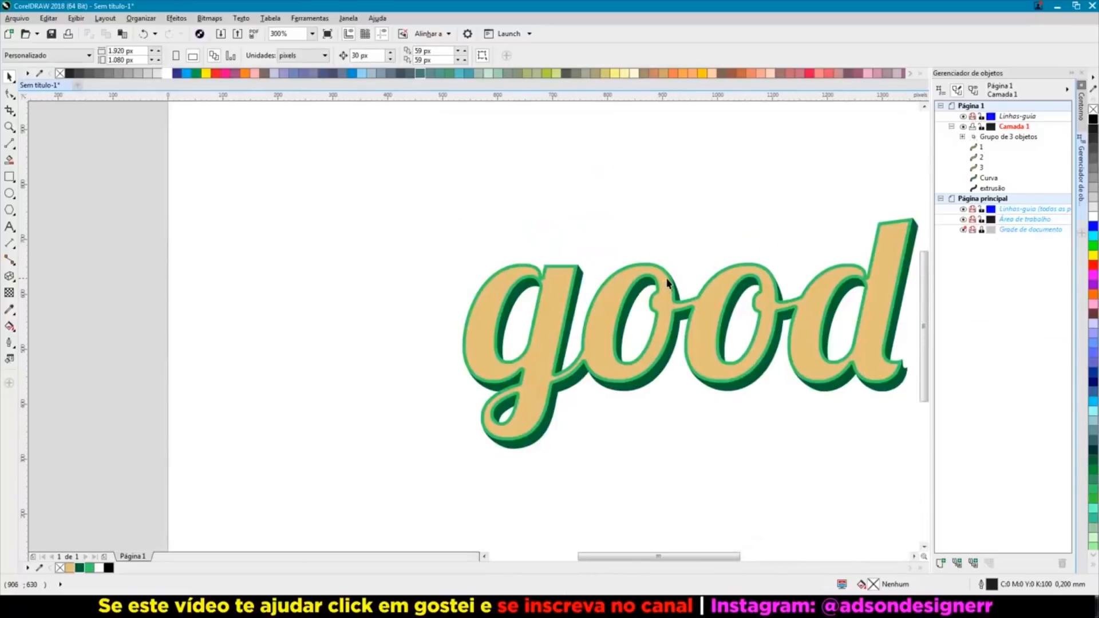
{"action": "scroll", "coordinate": [737, 264], "scroll_direction": "down", "scroll_amount": 2}
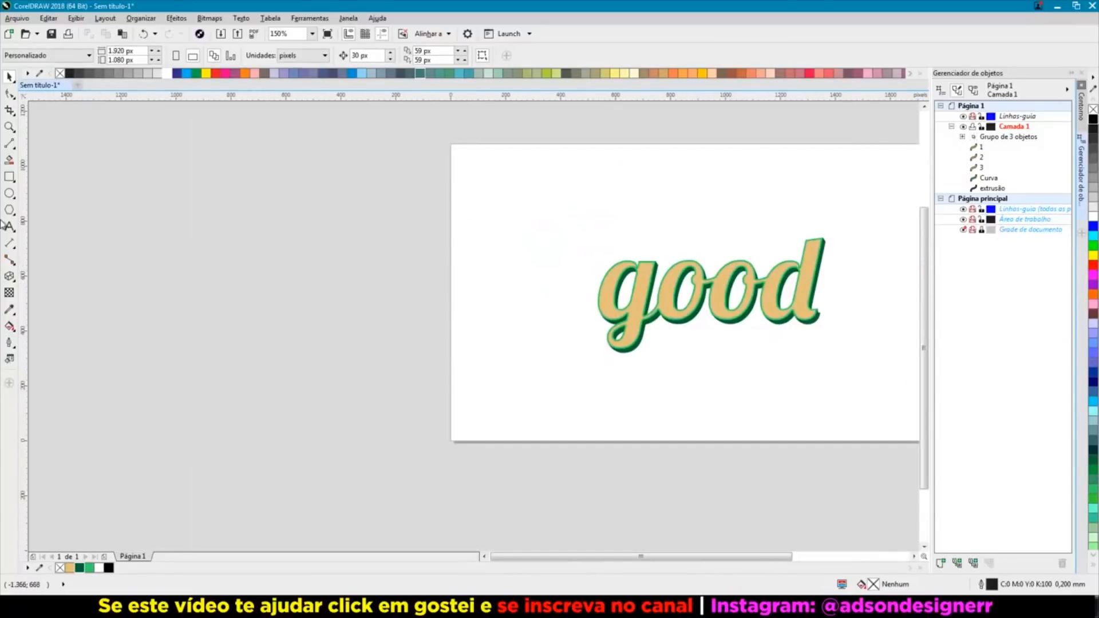
{"action": "left_click", "coordinate": [11, 146]}
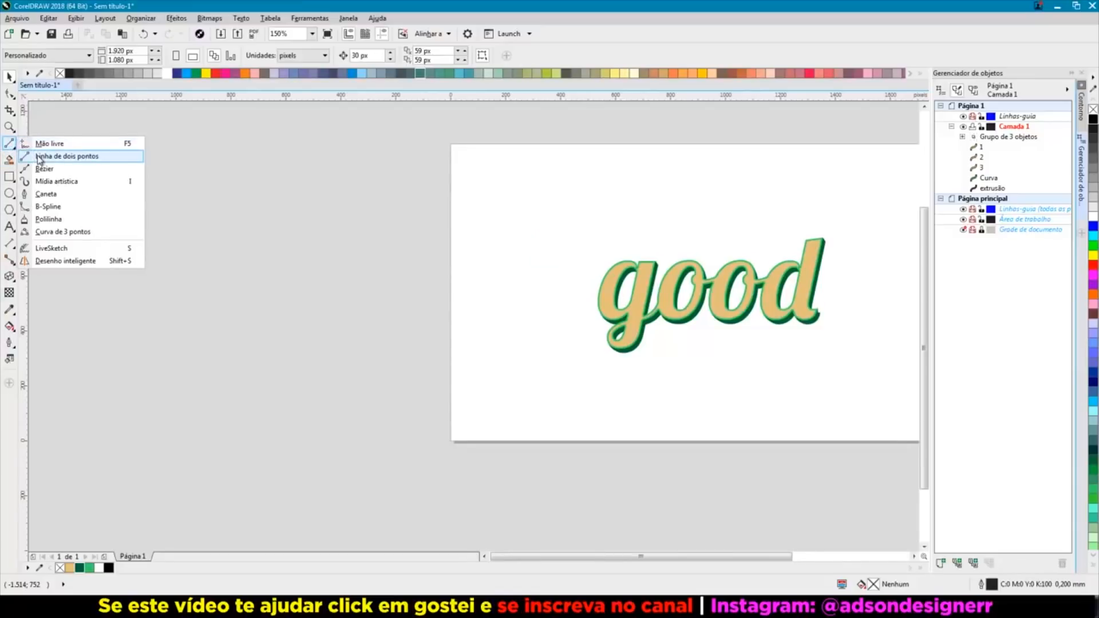
{"action": "left_click", "coordinate": [40, 159]}
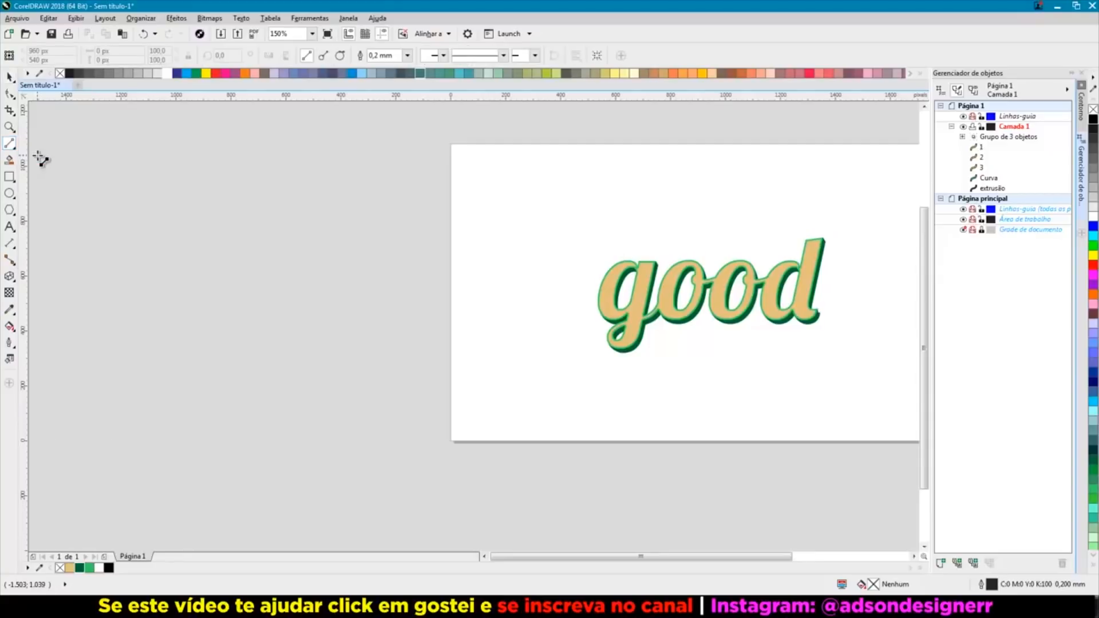
{"action": "left_click_drag", "start_coordinate": [159, 143], "coordinate": [159, 445]}
{"action": "key", "text": "space"}
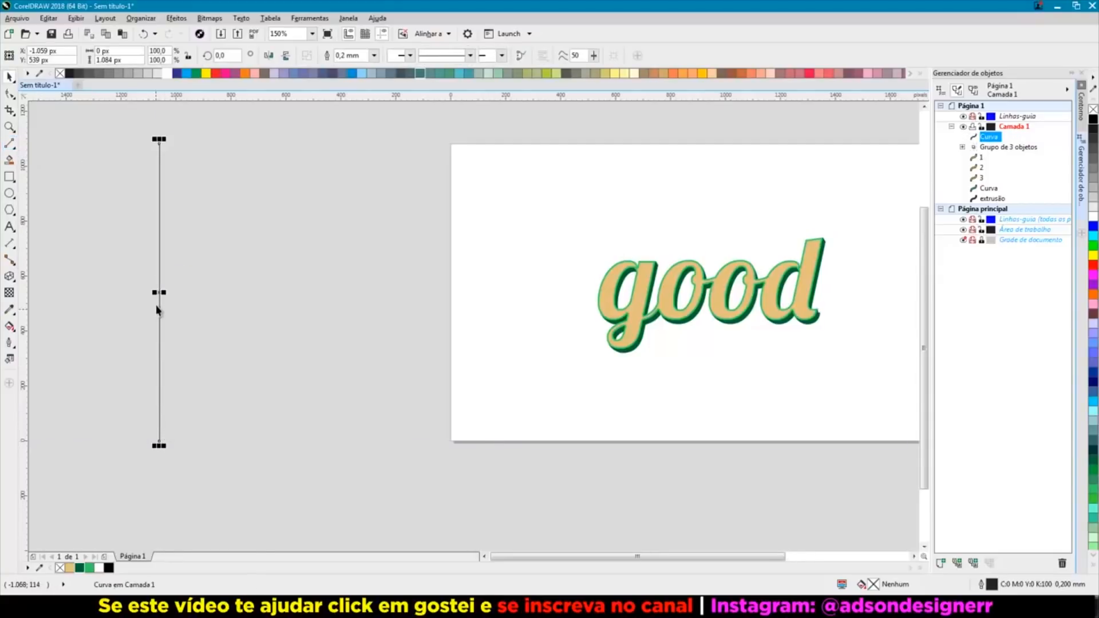
{"action": "left_click_drag", "start_coordinate": [165, 294], "coordinate": [407, 297]}
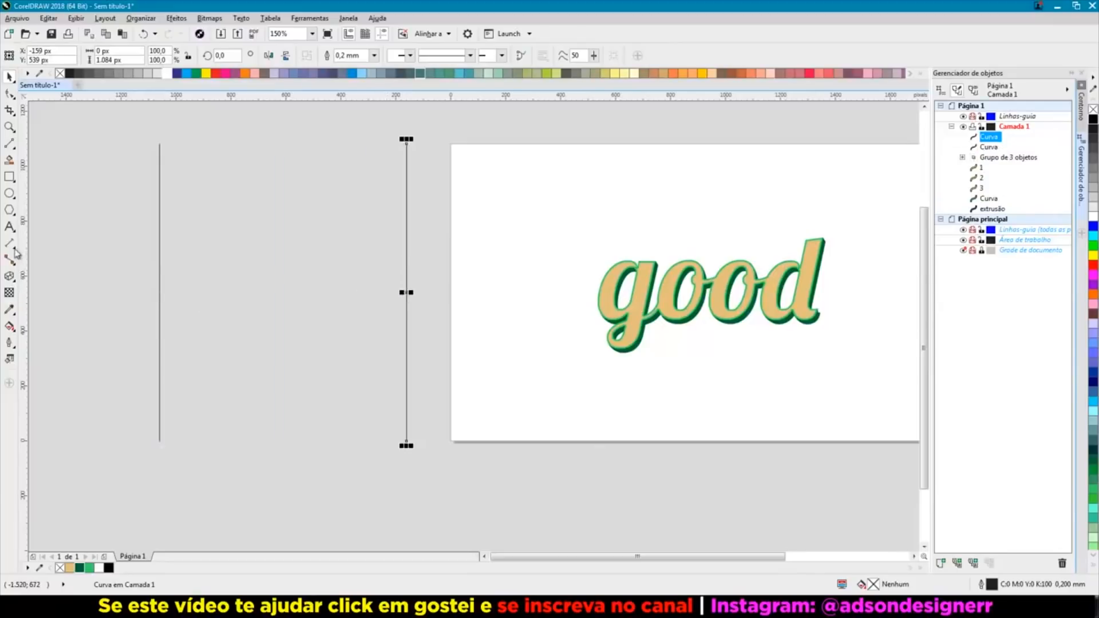
Step: Blend the two vertical lines together and set the number of blend steps to 60
{"action": "left_click", "coordinate": [10, 279]}
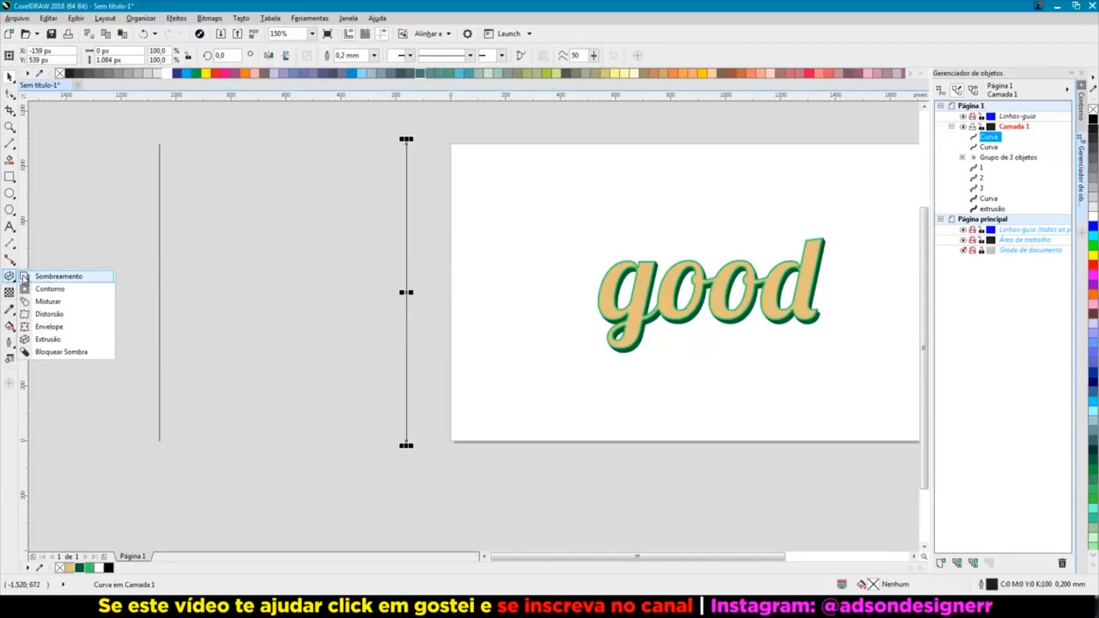
{"action": "left_click", "coordinate": [37, 303]}
{"action": "left_click", "coordinate": [160, 290]}
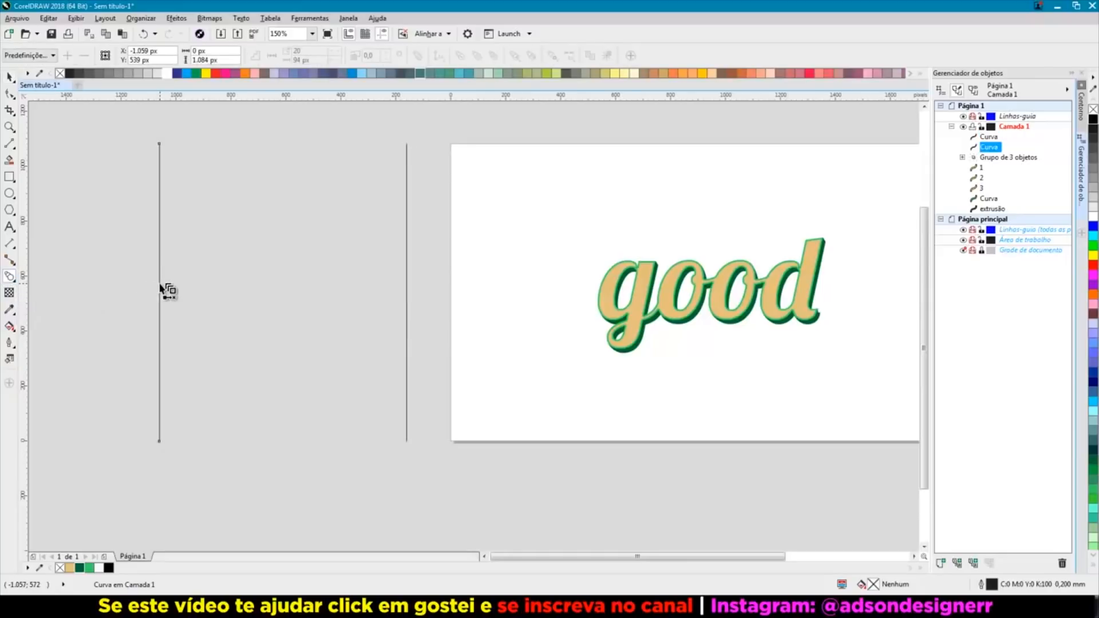
{"action": "left_click_drag", "start_coordinate": [161, 288], "coordinate": [408, 292]}
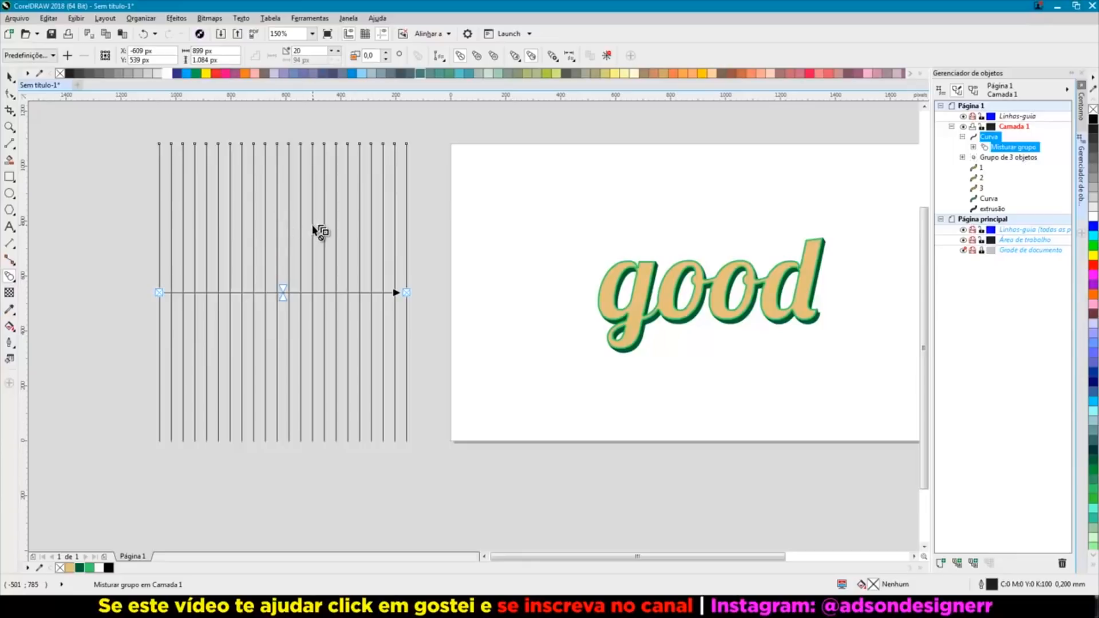
{"action": "double_click", "coordinate": [305, 51]}
{"action": "key", "text": "Return"}
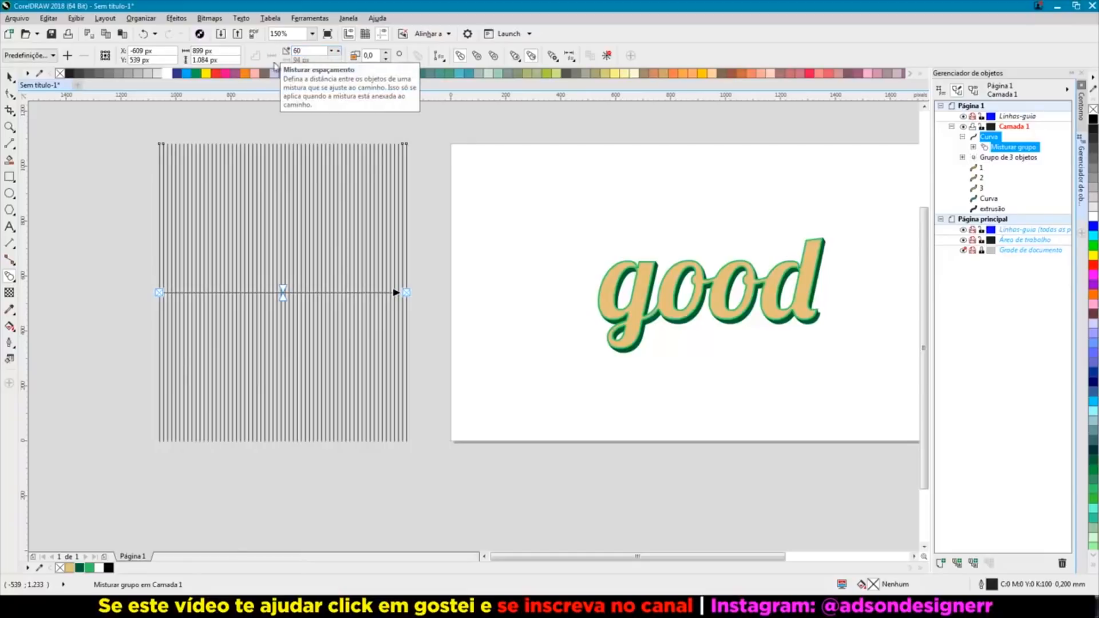
Step: Copy the line blend about 900 px away from the page so the copy continues the original's line pattern
{"action": "left_click", "coordinate": [7, 77]}
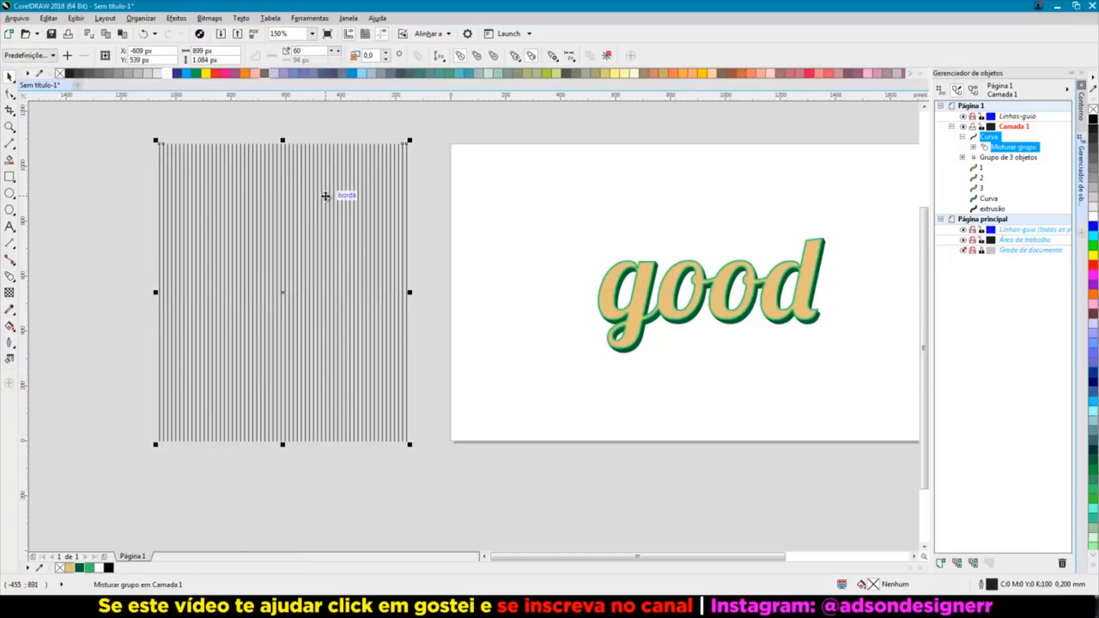
{"action": "left_click_drag", "start_coordinate": [408, 232], "coordinate": [164, 225]}
{"action": "right_click", "coordinate": [164, 226]}
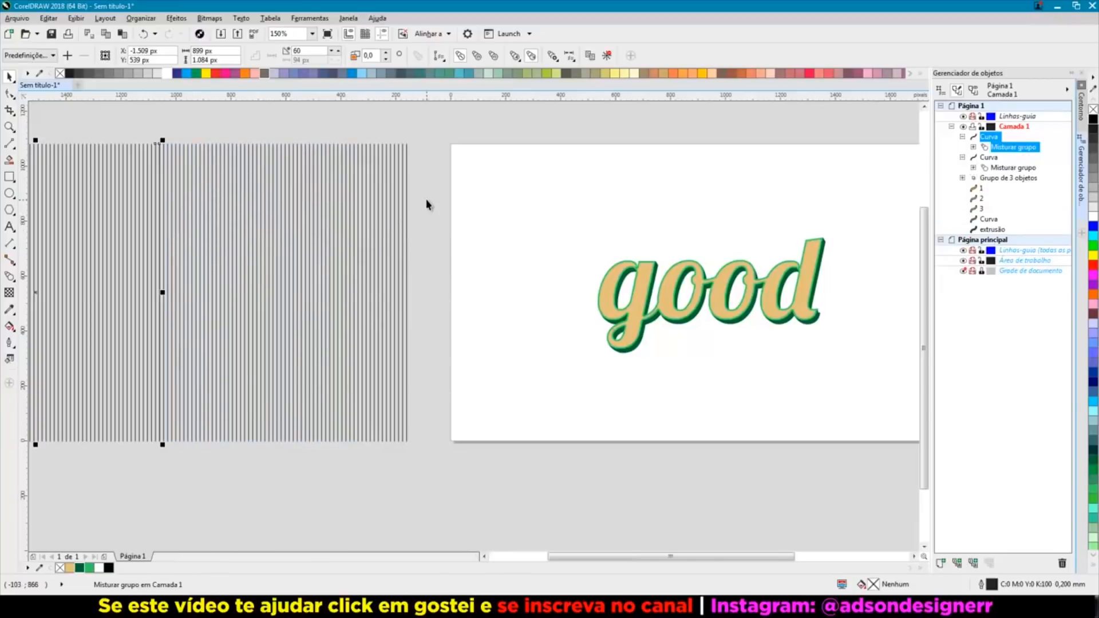
Step: Group the two adjoining line blends and place a copy of the group below the original
{"action": "scroll", "coordinate": [428, 201], "scroll_direction": "down", "scroll_amount": 1}
{"action": "left_click_drag", "start_coordinate": [99, 147], "coordinate": [446, 344]}
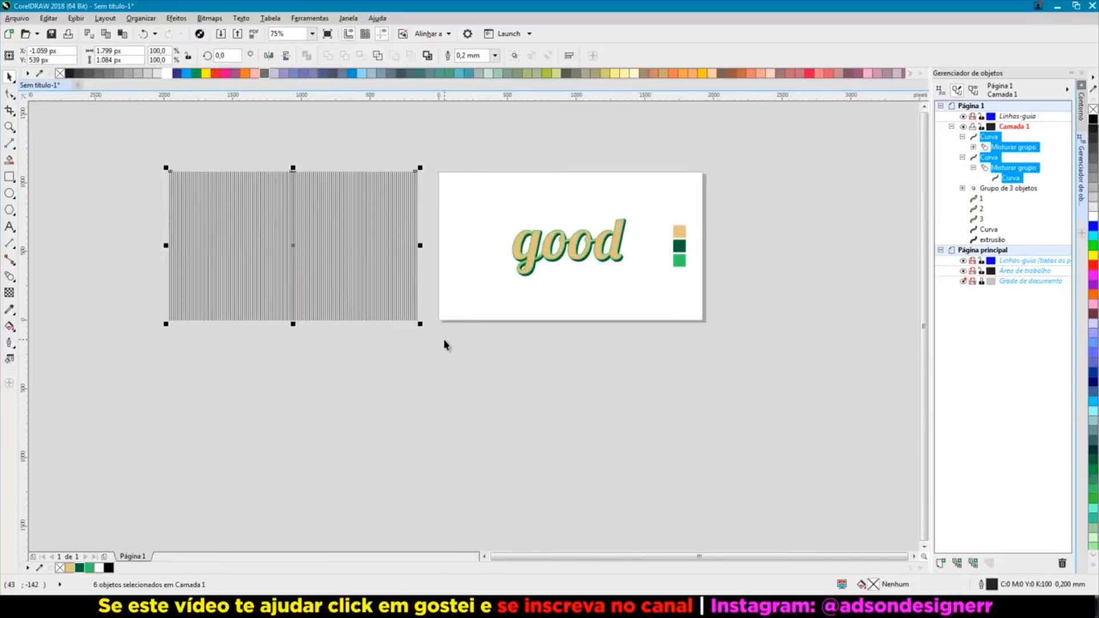
{"action": "key", "text": "ctrl+g"}
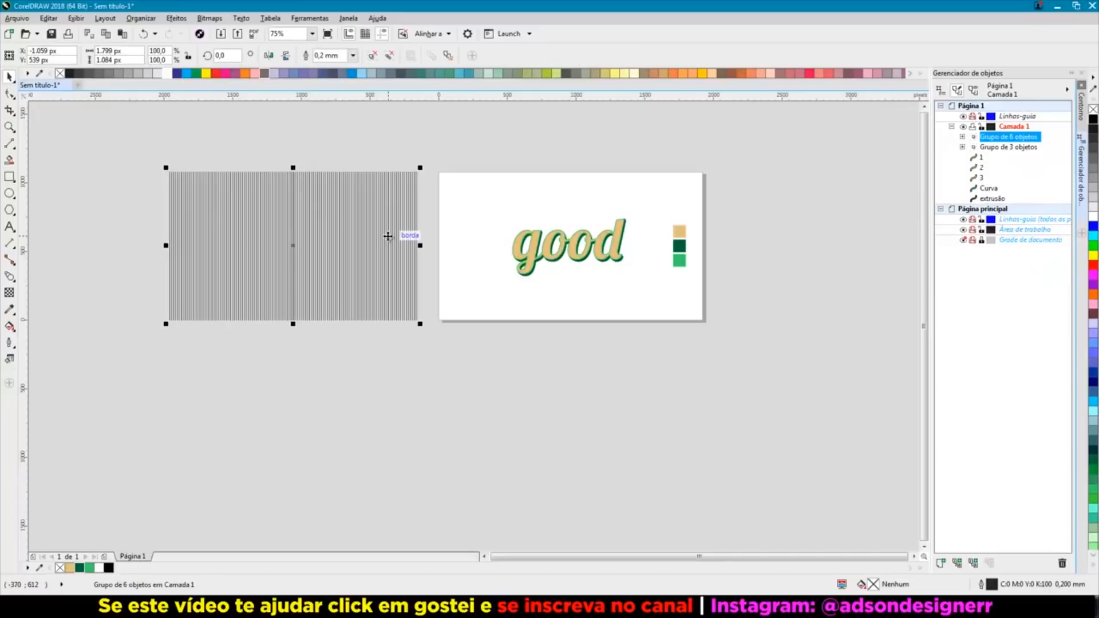
{"action": "left_click_drag", "start_coordinate": [382, 200], "coordinate": [394, 371]}
{"action": "left_click", "coordinate": [314, 216]}
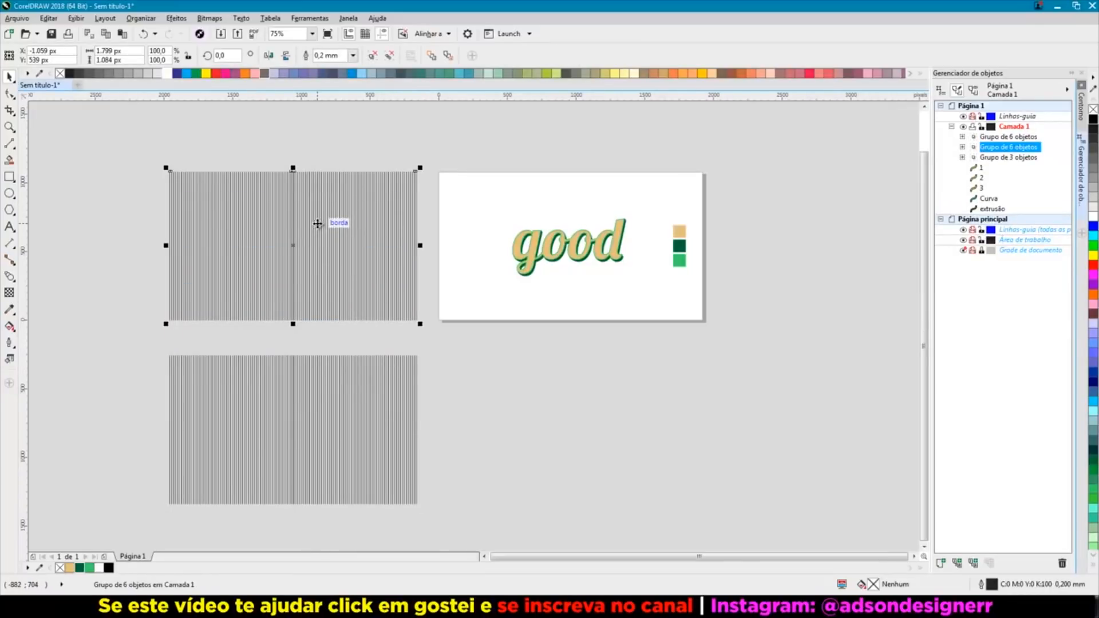
Step: Rotate the upper line group to about 296.8° and overlay a horizontally mirrored duplicate so the lines cross
{"action": "left_click", "coordinate": [296, 224]}
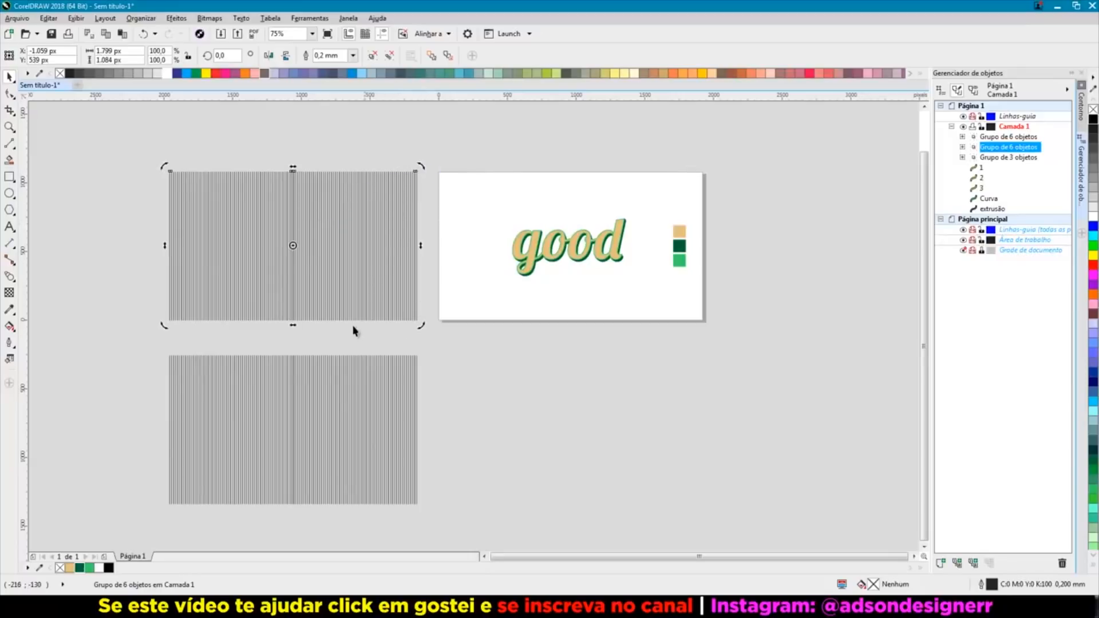
{"action": "left_click_drag", "start_coordinate": [423, 168], "coordinate": [432, 331]}
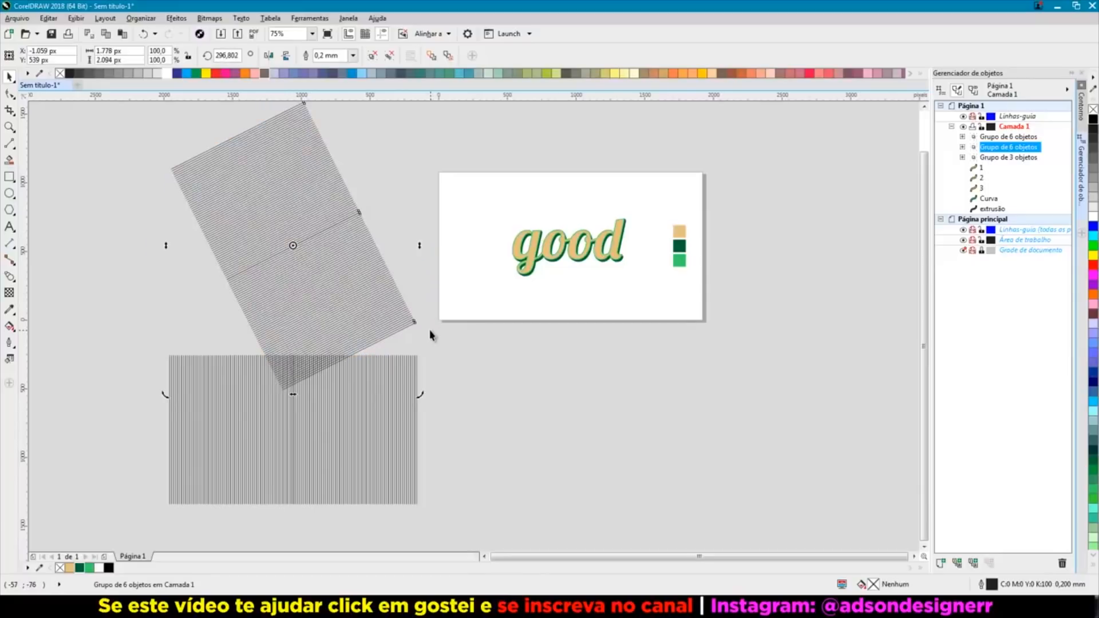
{"action": "key", "text": "plus"}
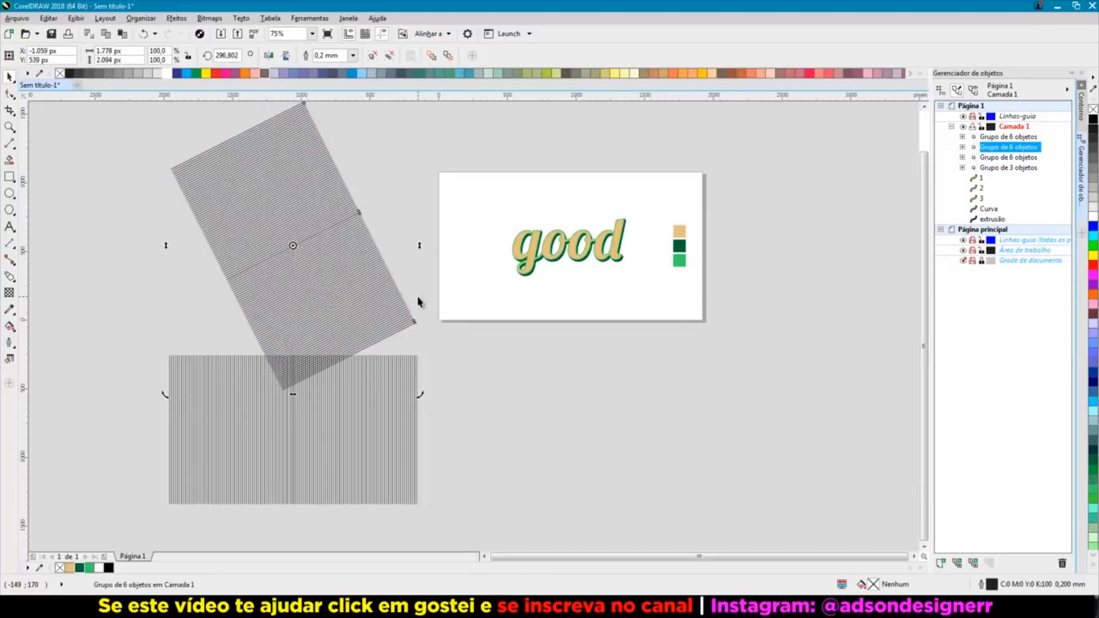
{"action": "left_click", "coordinate": [269, 58]}
Step: Group the two crossed line groups together and centre the resulting group on the page over "good"
{"action": "scroll", "coordinate": [308, 174], "scroll_direction": "down", "scroll_amount": 2}
{"action": "left_click_drag", "start_coordinate": [208, 142], "coordinate": [393, 295]}
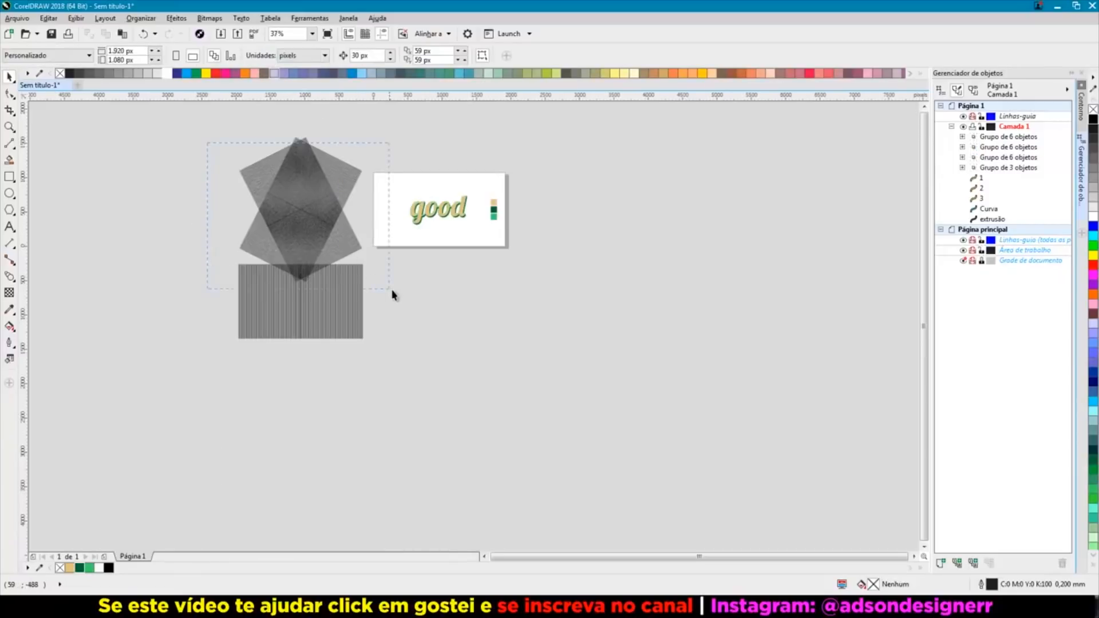
{"action": "left_click_drag", "start_coordinate": [352, 254], "coordinate": [417, 307]}
{"action": "key", "text": "ctrl+g"}
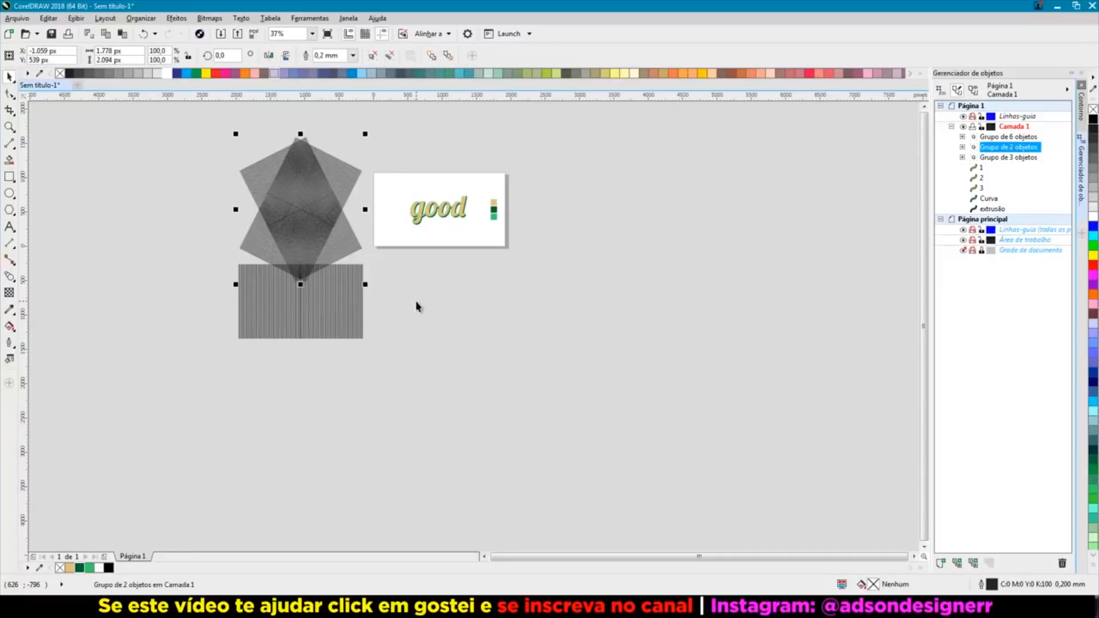
{"action": "key", "text": "p"}
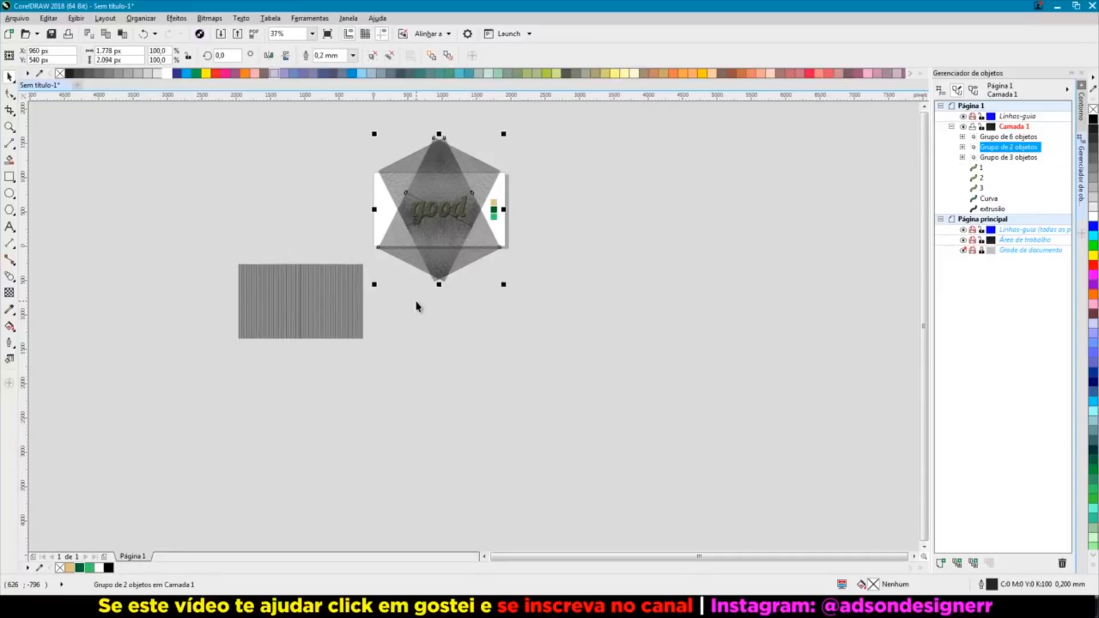
{"action": "key", "text": "F4"}
{"action": "scroll", "coordinate": [627, 258], "scroll_direction": "up", "scroll_amount": 2}
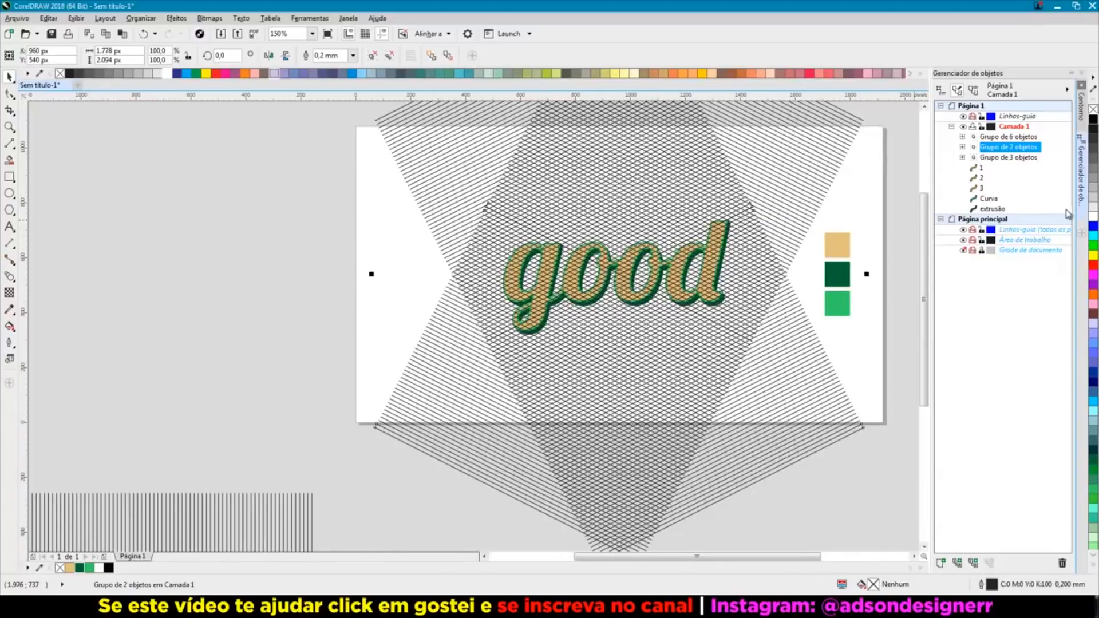
Step: Set the outline colour of the crossed line group to white and try to apply transparency to it
{"action": "right_click", "coordinate": [1093, 217]}
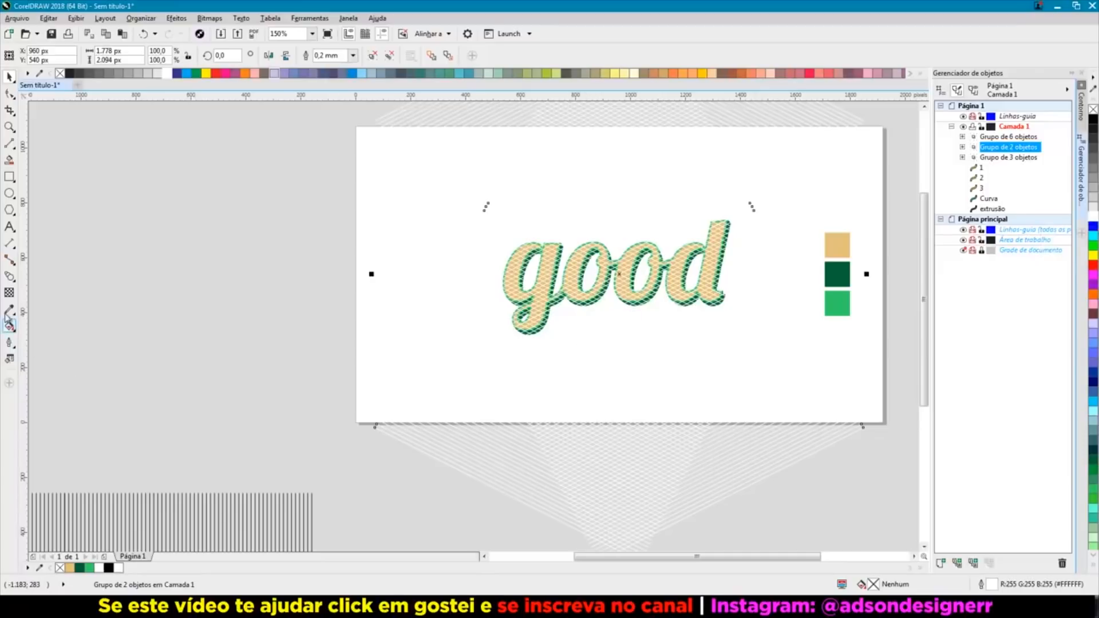
{"action": "left_click", "coordinate": [9, 293]}
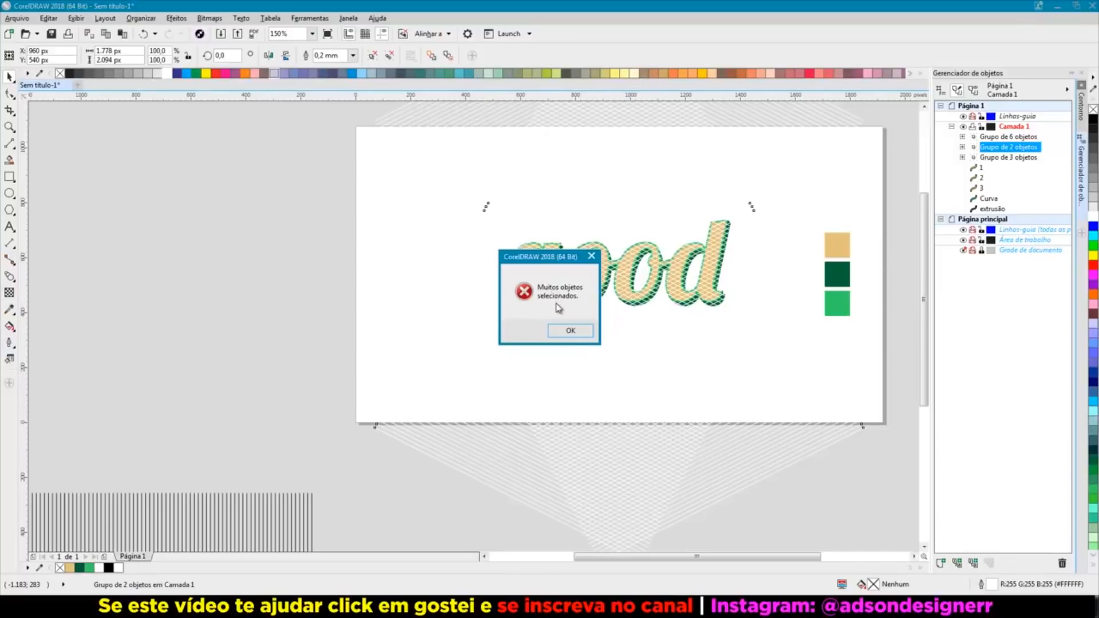
{"action": "left_click", "coordinate": [592, 257]}
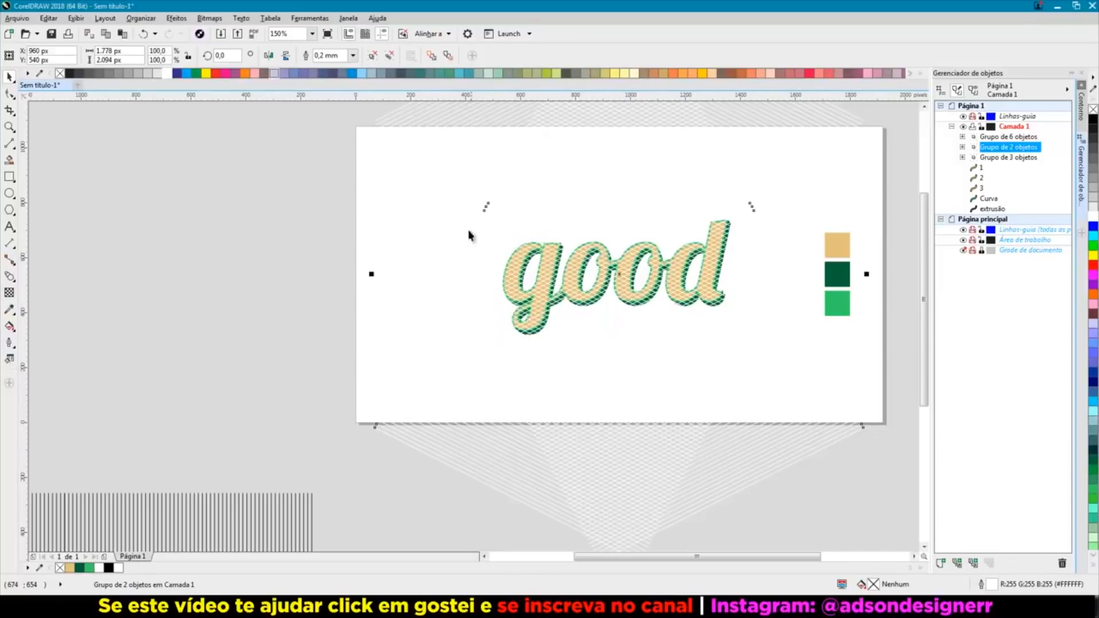
Step: Convert the crossed white line group to a bitmap in 24-bit RGB colour mode
{"action": "left_click", "coordinate": [209, 17]}
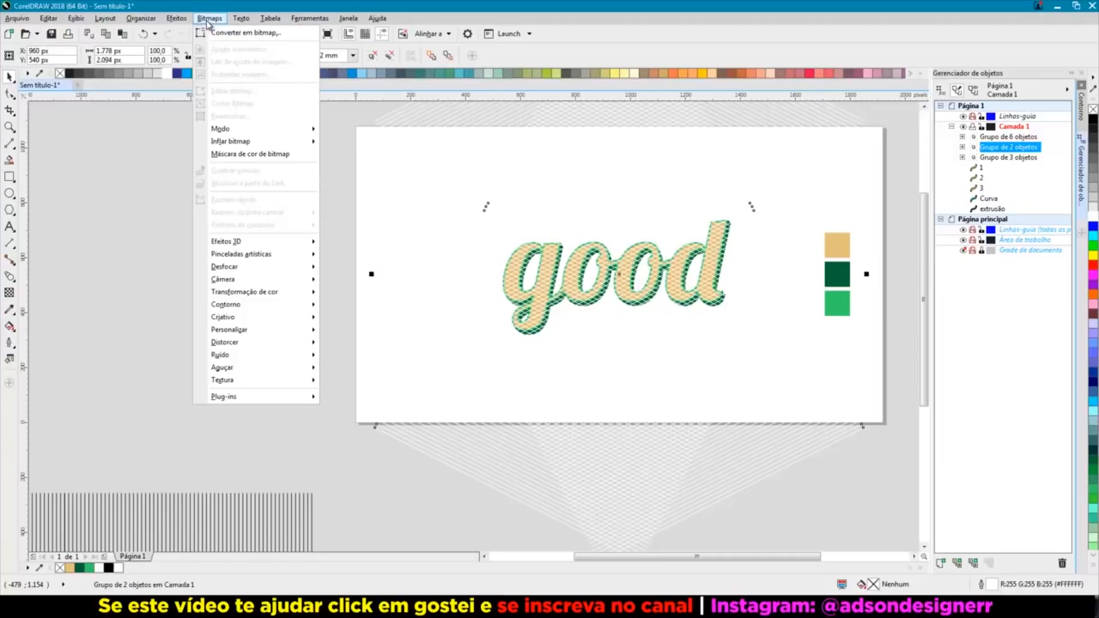
{"action": "left_click", "coordinate": [241, 31]}
{"action": "left_click", "coordinate": [547, 271]}
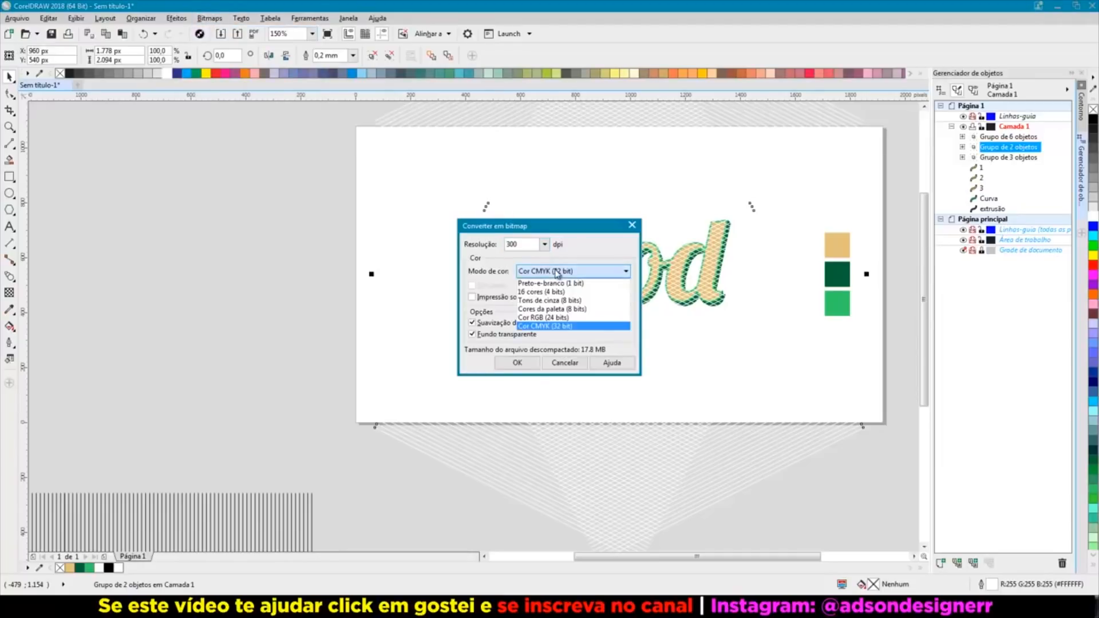
{"action": "left_click", "coordinate": [539, 319]}
{"action": "left_click", "coordinate": [517, 363]}
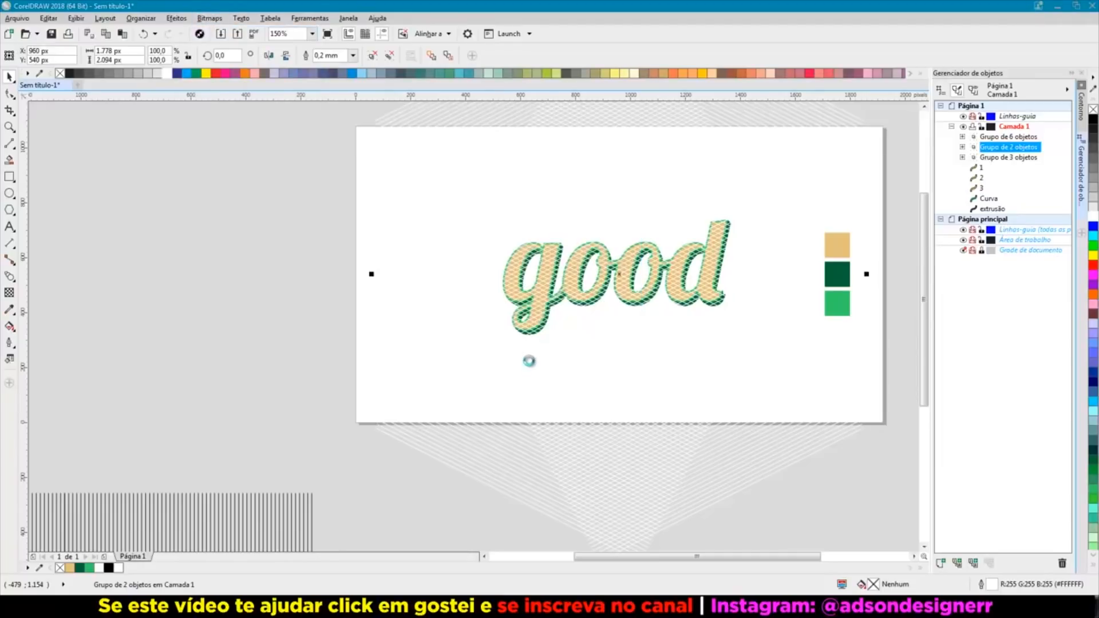
Step: Apply a uniform transparency of 40 to the line pattern bitmap
{"action": "left_click", "coordinate": [9, 293]}
{"action": "scroll", "coordinate": [612, 307], "scroll_direction": "down", "scroll_amount": 2}
{"action": "left_click_drag", "start_coordinate": [609, 449], "coordinate": [598, 450]}
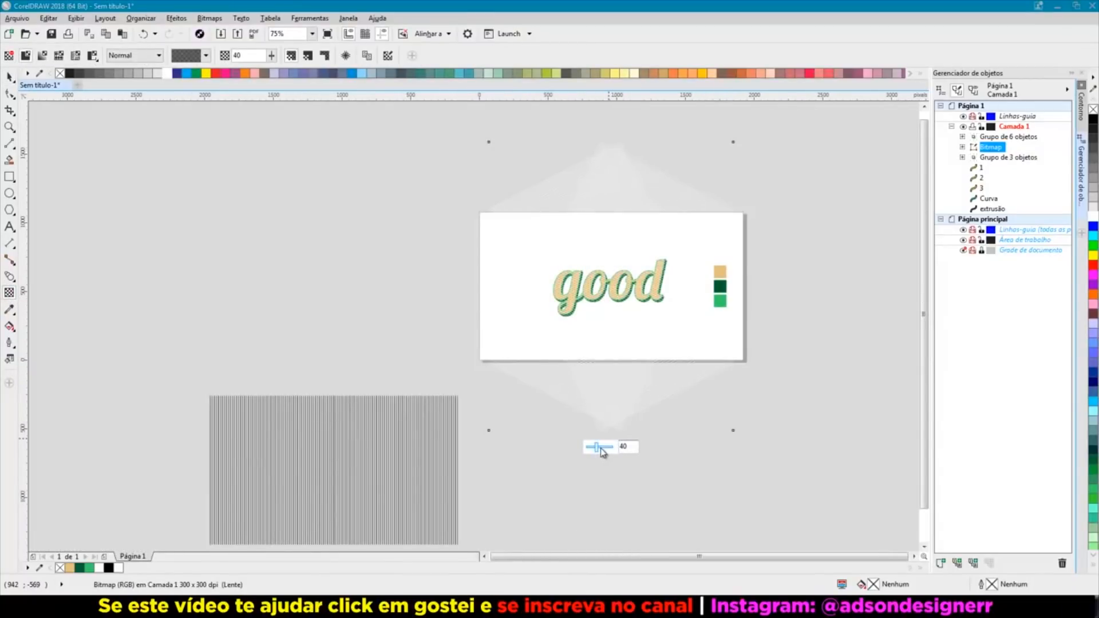
{"action": "scroll", "coordinate": [595, 280], "scroll_direction": "up", "scroll_amount": 2}
Step: Shift the line pattern bitmap sideways off the "g" and PowerClip it inside the tan "good" face
{"action": "left_click", "coordinate": [9, 76]}
{"action": "left_click_drag", "start_coordinate": [395, 213], "coordinate": [708, 213]}
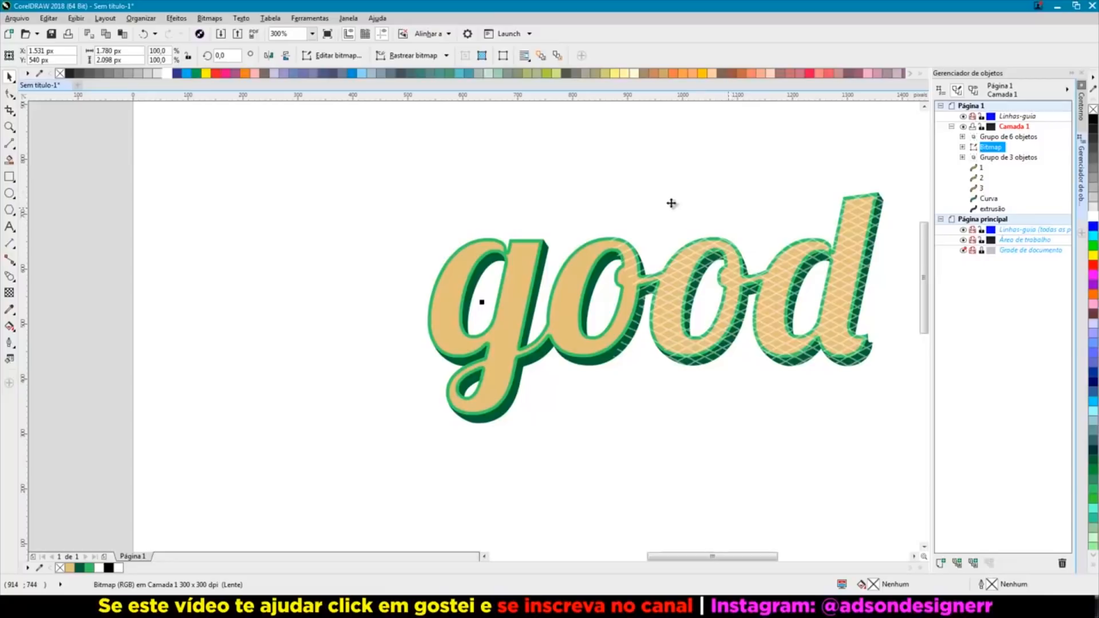
{"action": "right_click", "coordinate": [677, 195]}
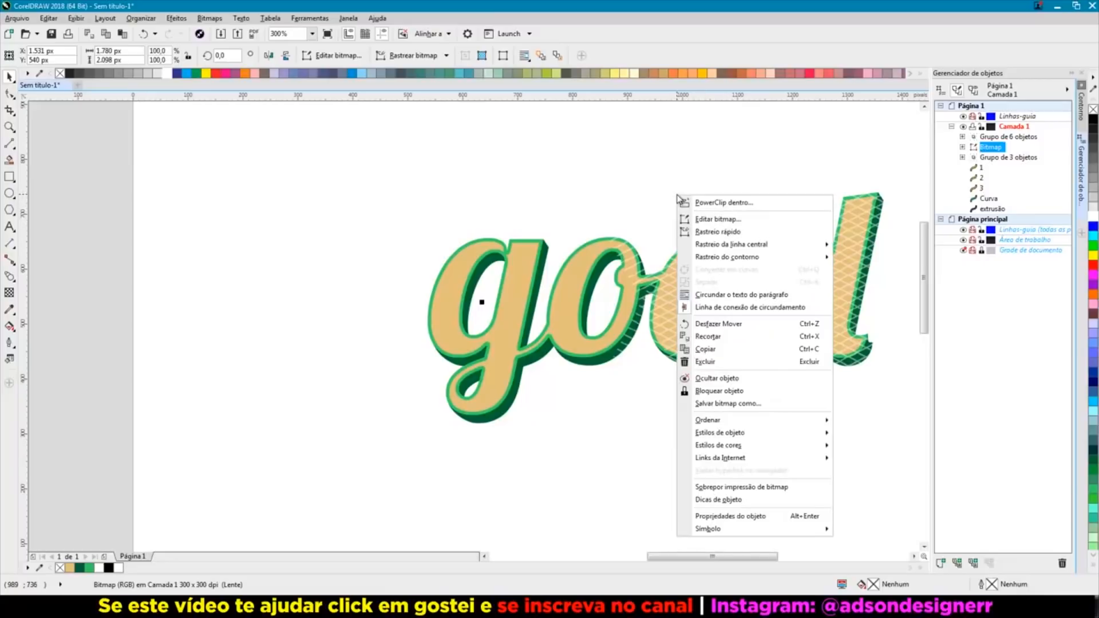
{"action": "left_click", "coordinate": [703, 207]}
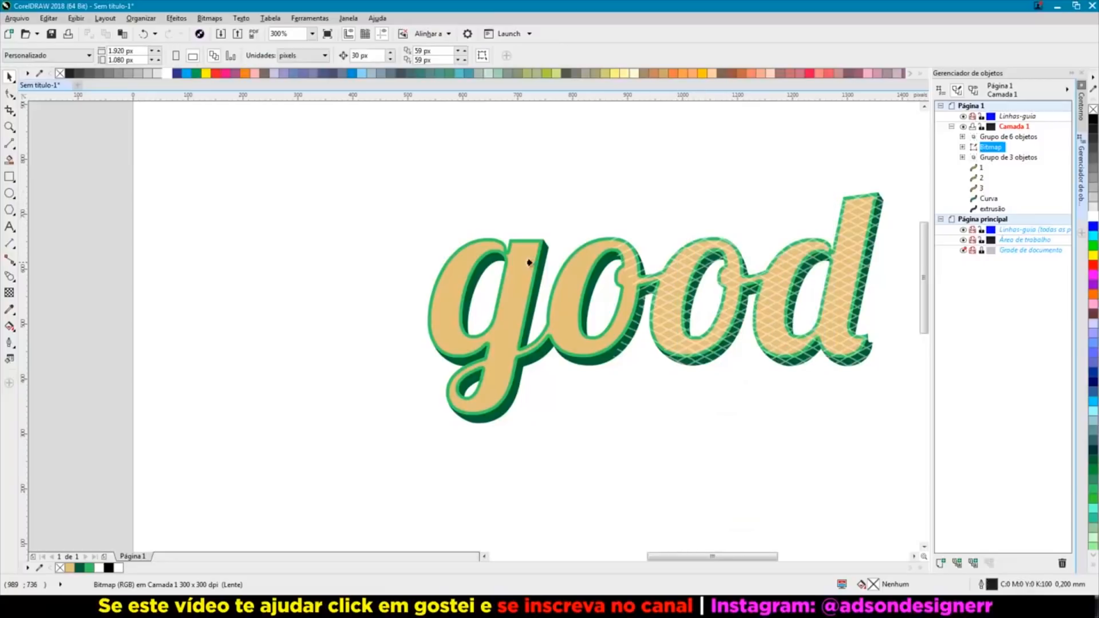
{"action": "left_click", "coordinate": [521, 262]}
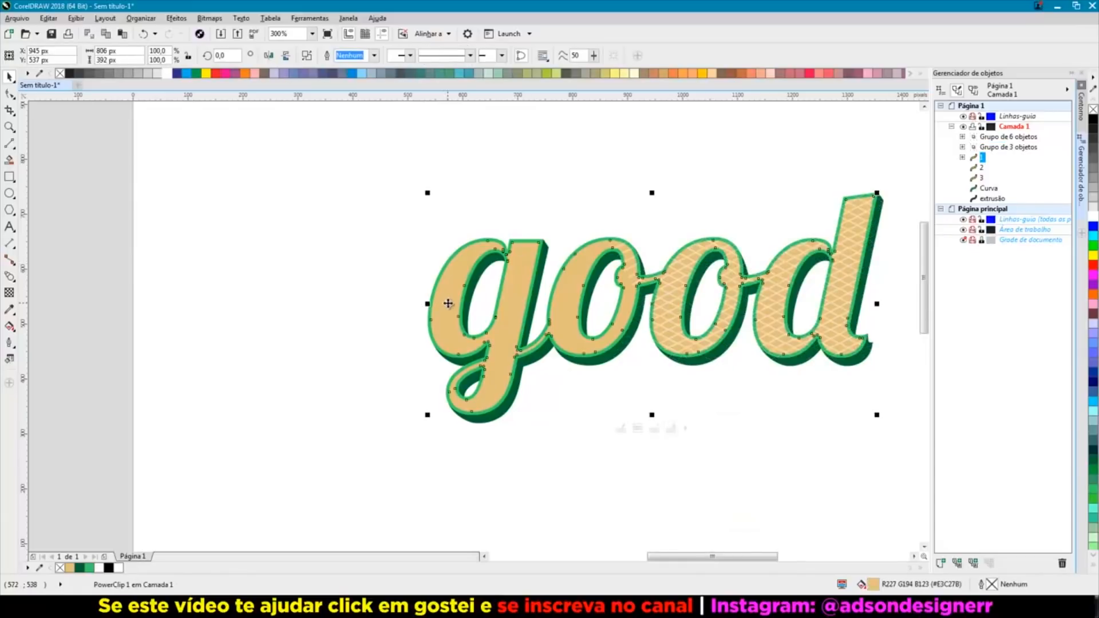
Step: Edit the PowerClip contents so the line pattern covers the whole word, and finish editing
{"action": "left_click", "coordinate": [620, 429]}
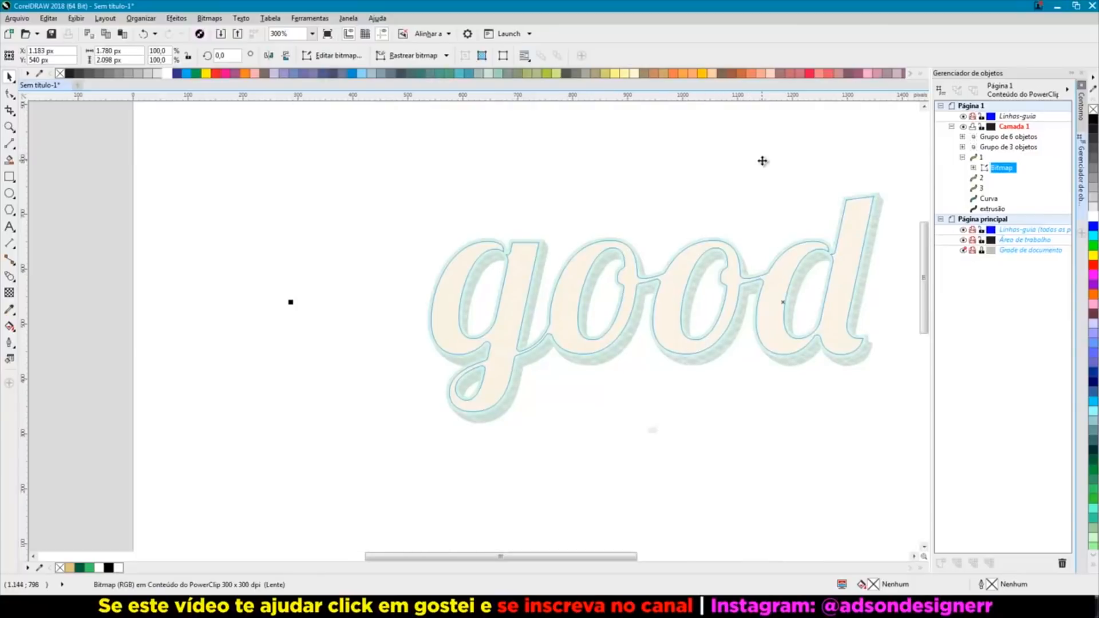
{"action": "left_click_drag", "start_coordinate": [763, 161], "coordinate": [751, 161]}
{"action": "left_click", "coordinate": [652, 430]}
Step: Bring face copies 2 and 3 to the front of the layer
{"action": "left_click", "coordinate": [983, 179]}
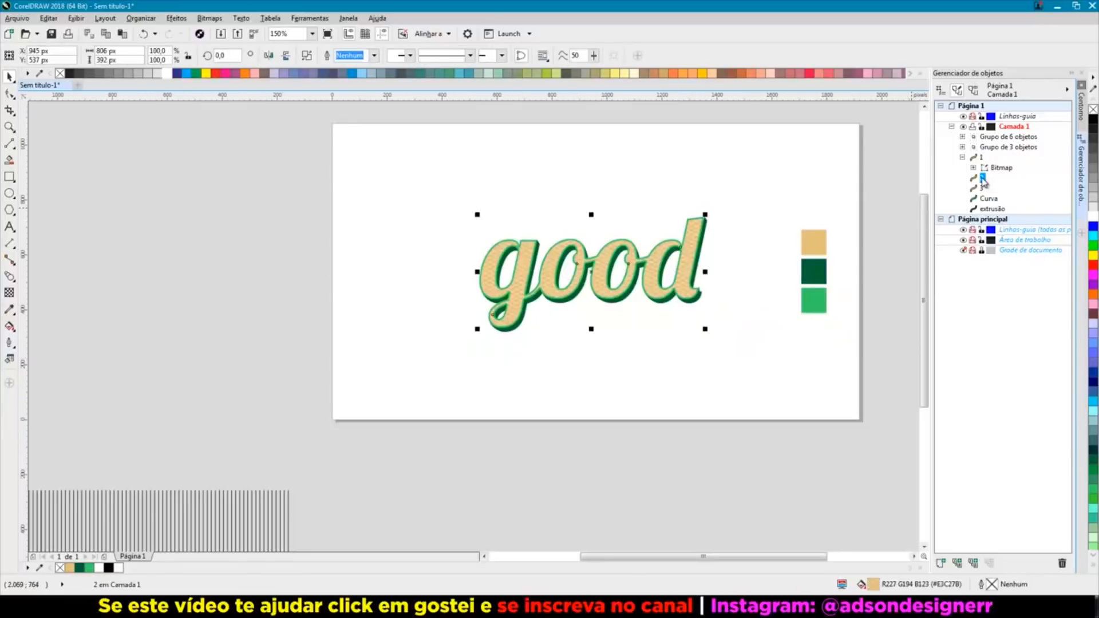
{"action": "left_click", "coordinate": [983, 179]}
{"action": "key", "text": "shift+Page_Up"}
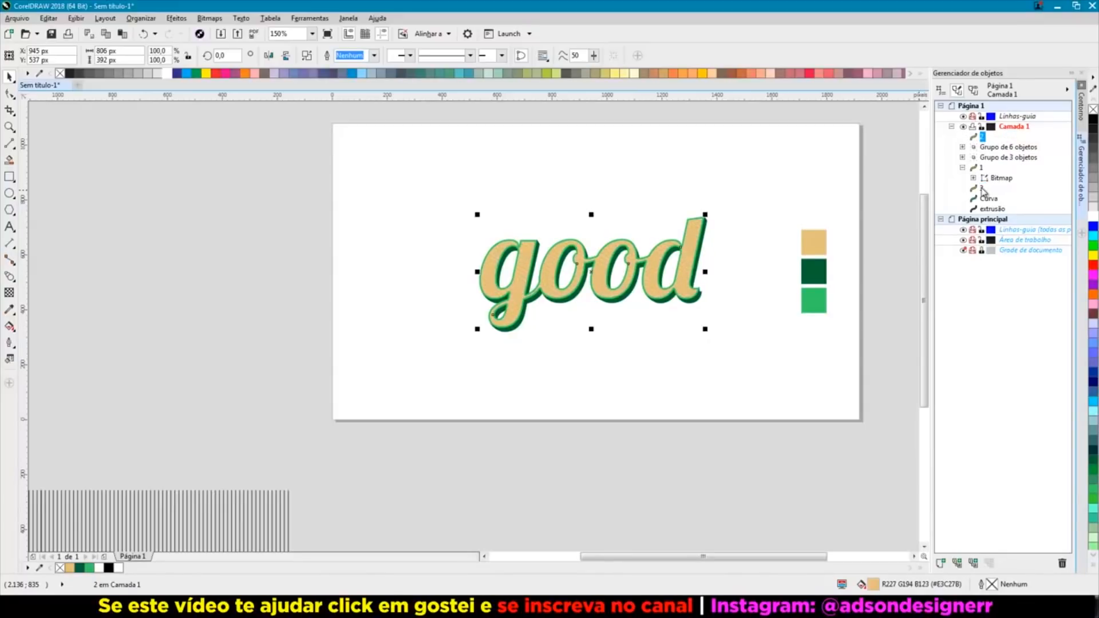
{"action": "key", "text": "shift+Page_Up"}
{"action": "left_click", "coordinate": [903, 133]}
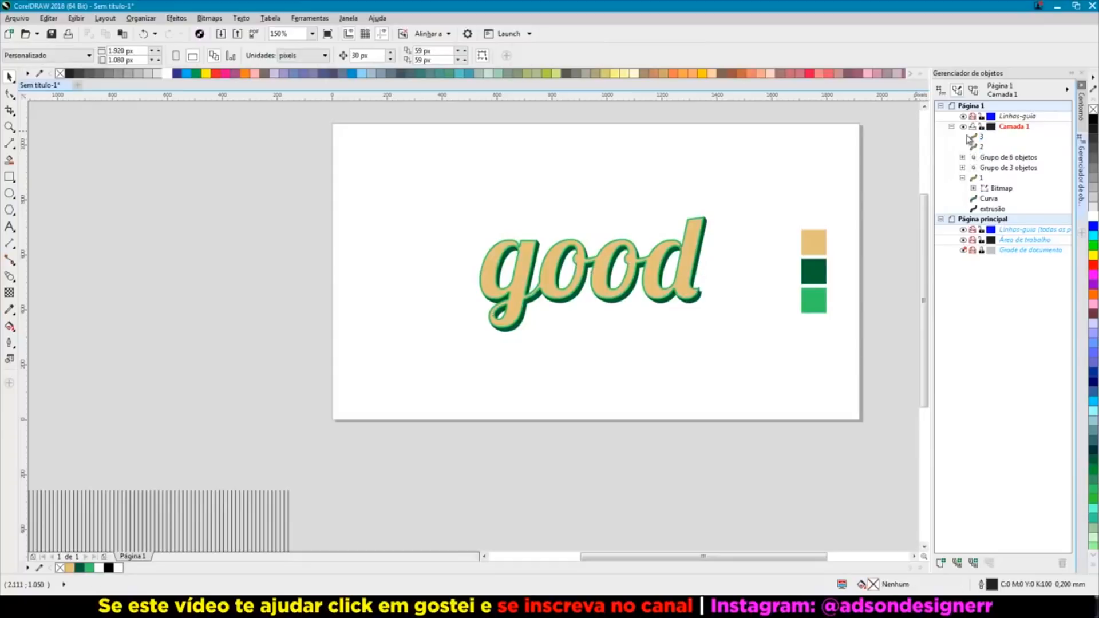
Step: Offset face copy 3 slightly down and to the right, to about X 953 px, Y 530 px
{"action": "scroll", "coordinate": [510, 252], "scroll_direction": "up", "scroll_amount": 2}
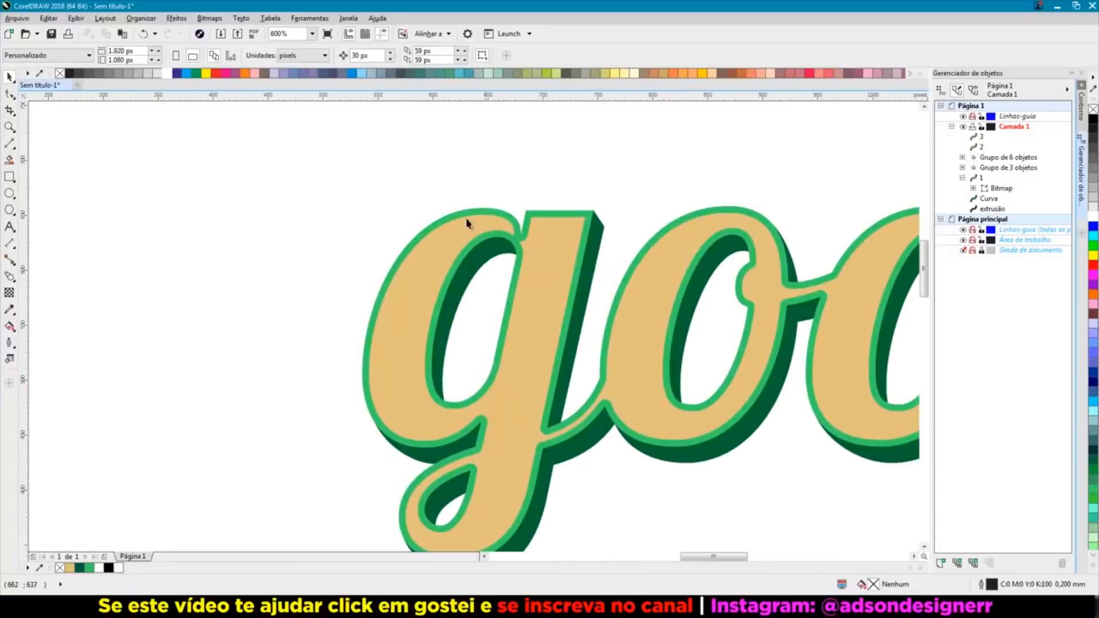
{"action": "scroll", "coordinate": [464, 221], "scroll_direction": "up", "scroll_amount": 1}
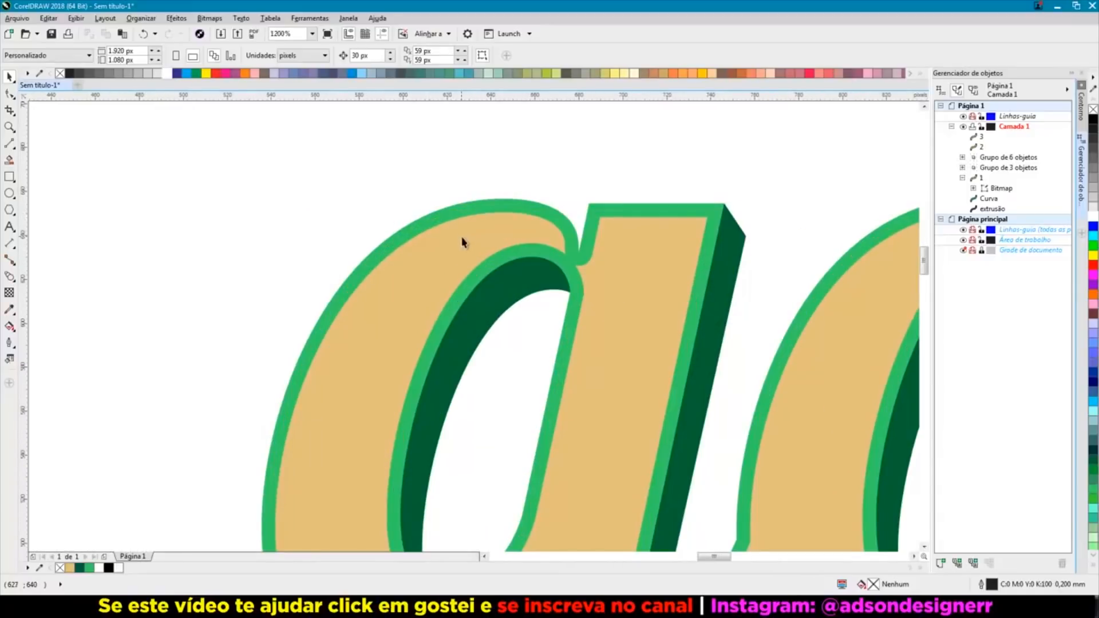
{"action": "left_click", "coordinate": [463, 243]}
{"action": "left_click_drag", "start_coordinate": [466, 240], "coordinate": [477, 252]}
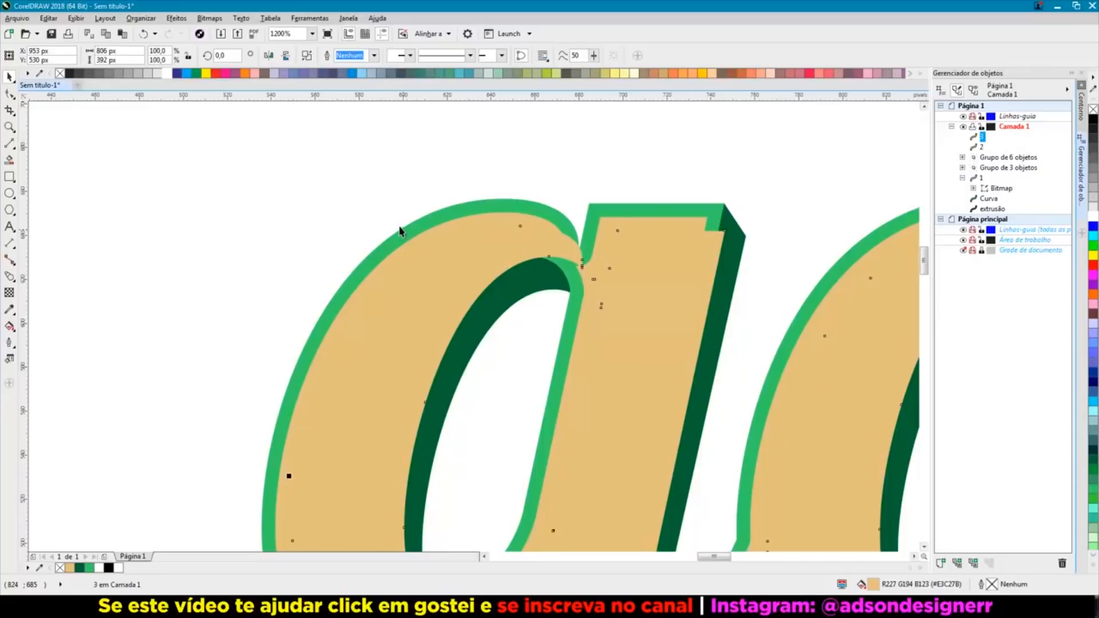
Step: Trim face copy 2 with the offset copy 3 and delete copy 3
{"action": "scroll", "coordinate": [401, 232], "scroll_direction": "up", "scroll_amount": 2}
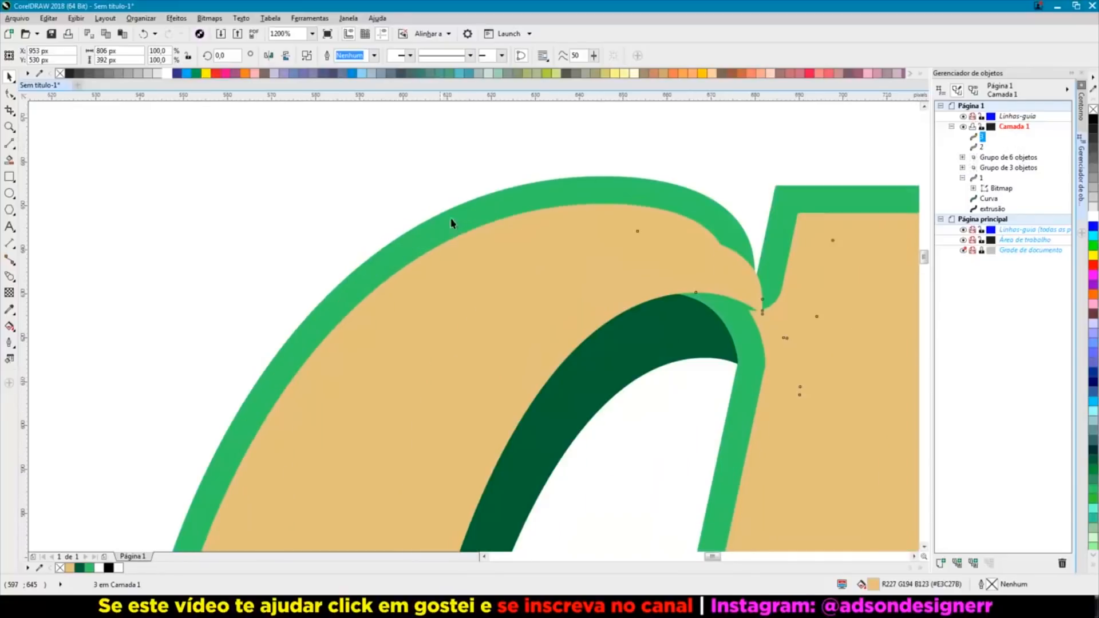
{"action": "left_click", "coordinate": [535, 221], "text": "shift"}
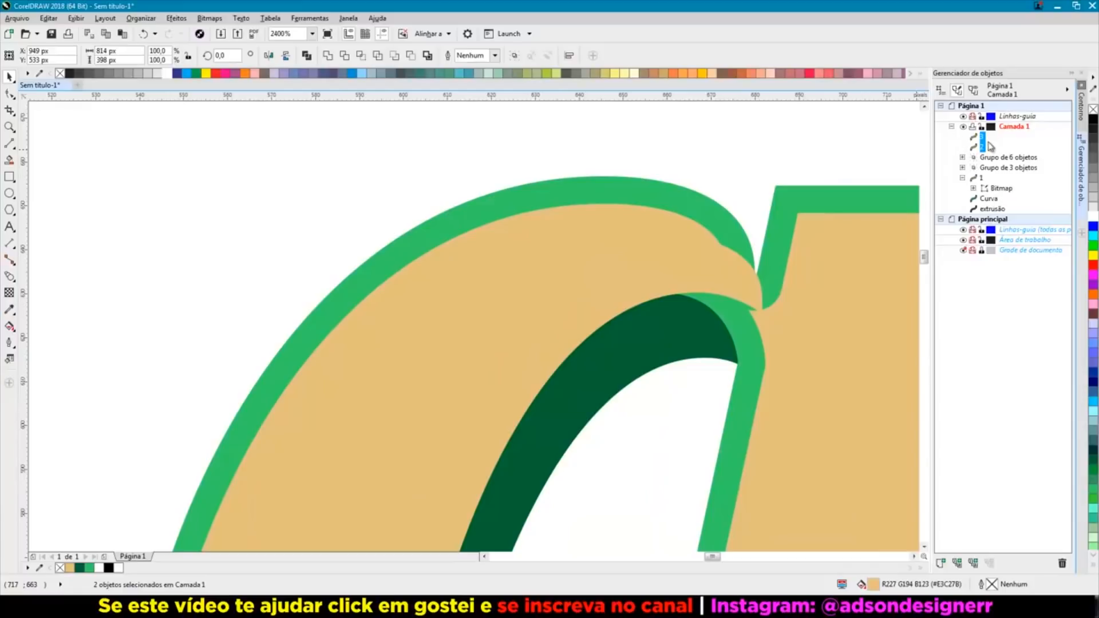
{"action": "left_click", "coordinate": [344, 56]}
{"action": "scroll", "coordinate": [399, 182], "scroll_direction": "down", "scroll_amount": 2}
{"action": "key", "text": "Delete"}
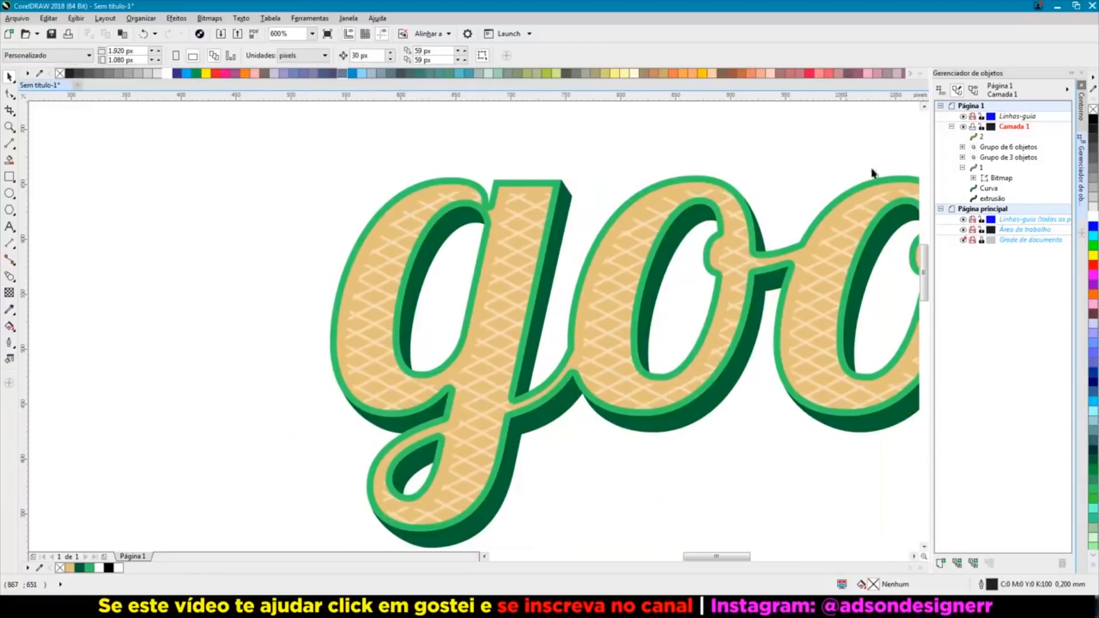
Step: Fill the trimmed shape 2 with dark green #006633 and apply uniform transparency to it as an inner shadow
{"action": "left_click", "coordinate": [498, 213]}
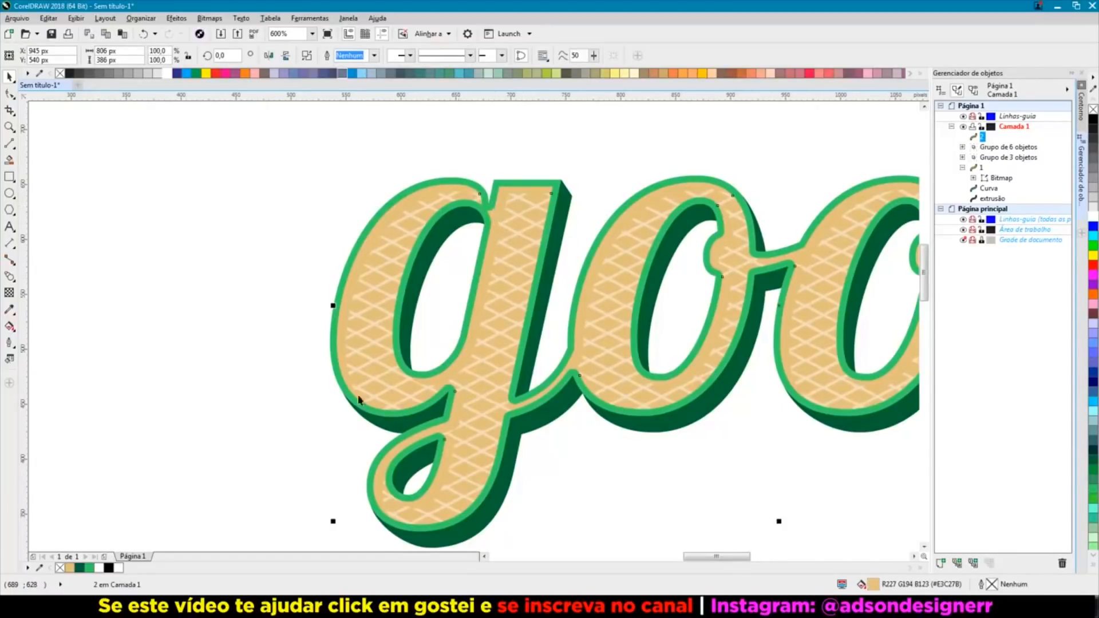
{"action": "left_click", "coordinate": [80, 569]}
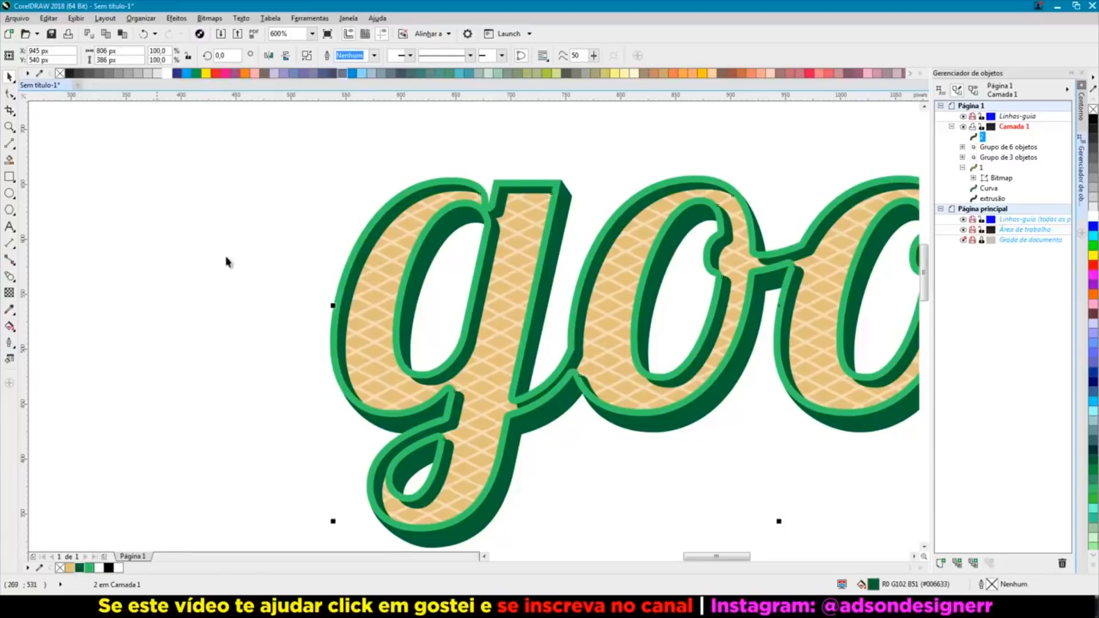
{"action": "left_click", "coordinate": [9, 293]}
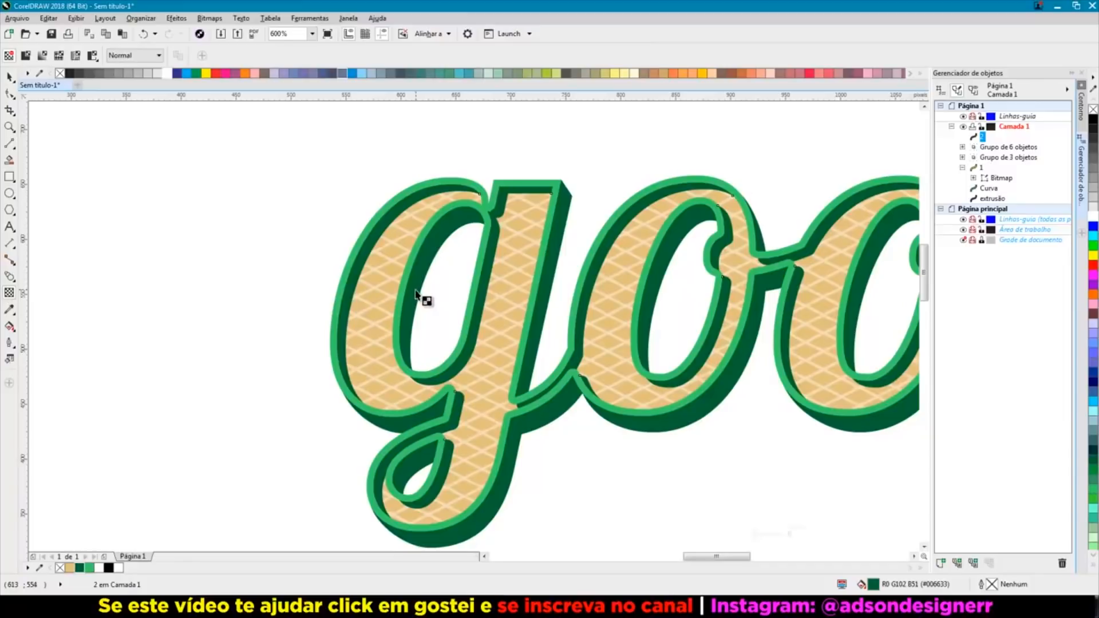
{"action": "scroll", "coordinate": [422, 299], "scroll_direction": "down", "scroll_amount": 1}
{"action": "left_click_drag", "start_coordinate": [575, 423], "coordinate": [578, 423]}
{"action": "key", "text": "space"}
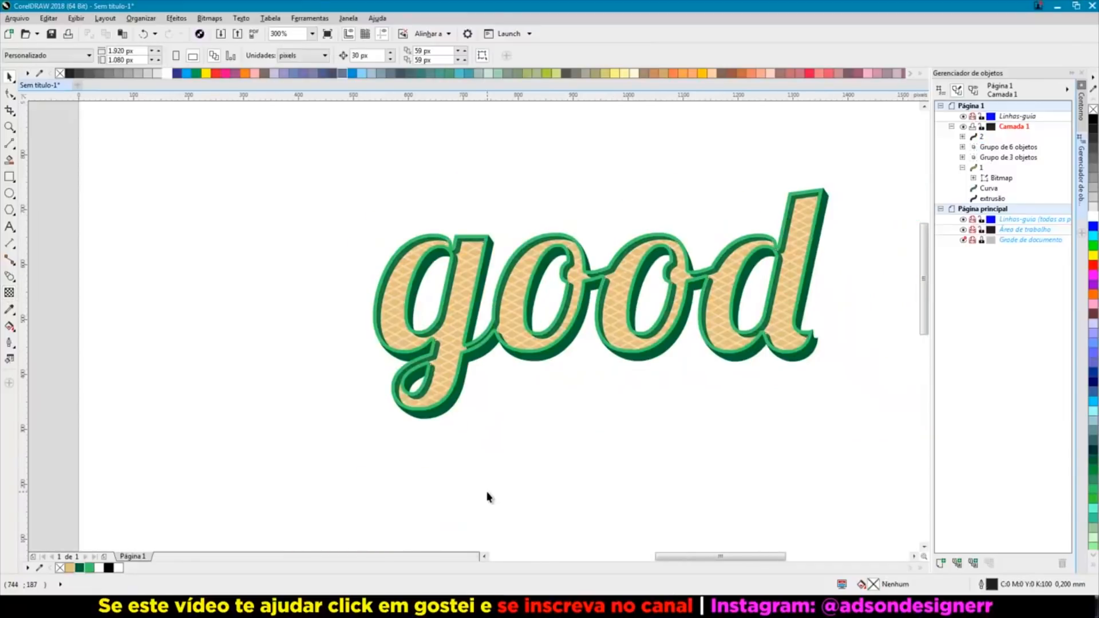
Step: Try a bright green #33CC66 fill on the patterned face of "good"
{"action": "left_click", "coordinate": [443, 343]}
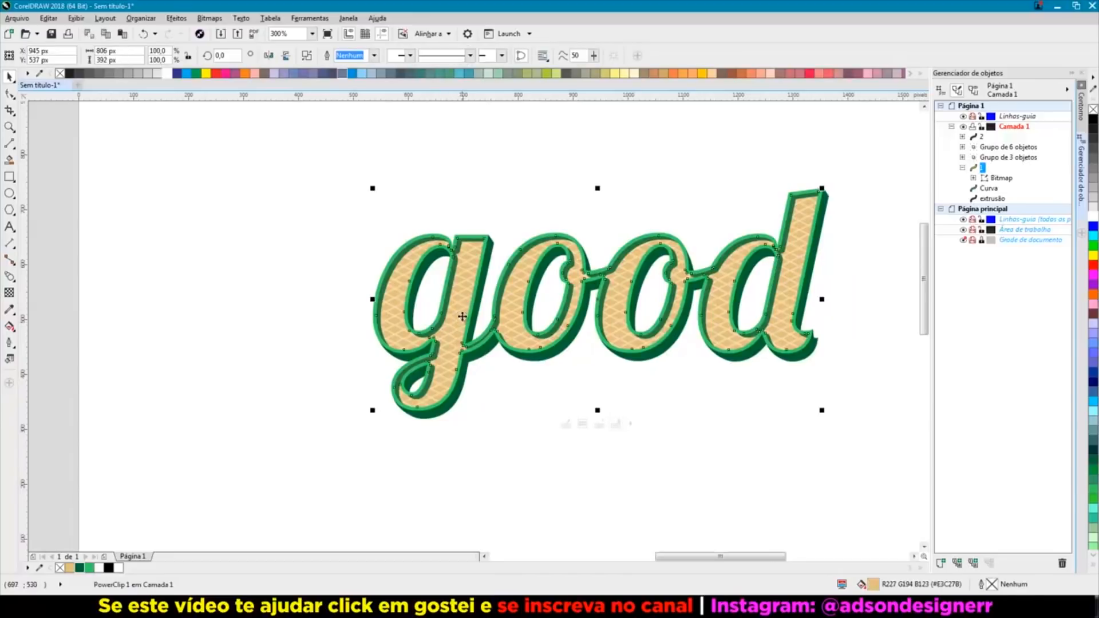
{"action": "left_click", "coordinate": [92, 567]}
{"action": "left_click", "coordinate": [289, 351]}
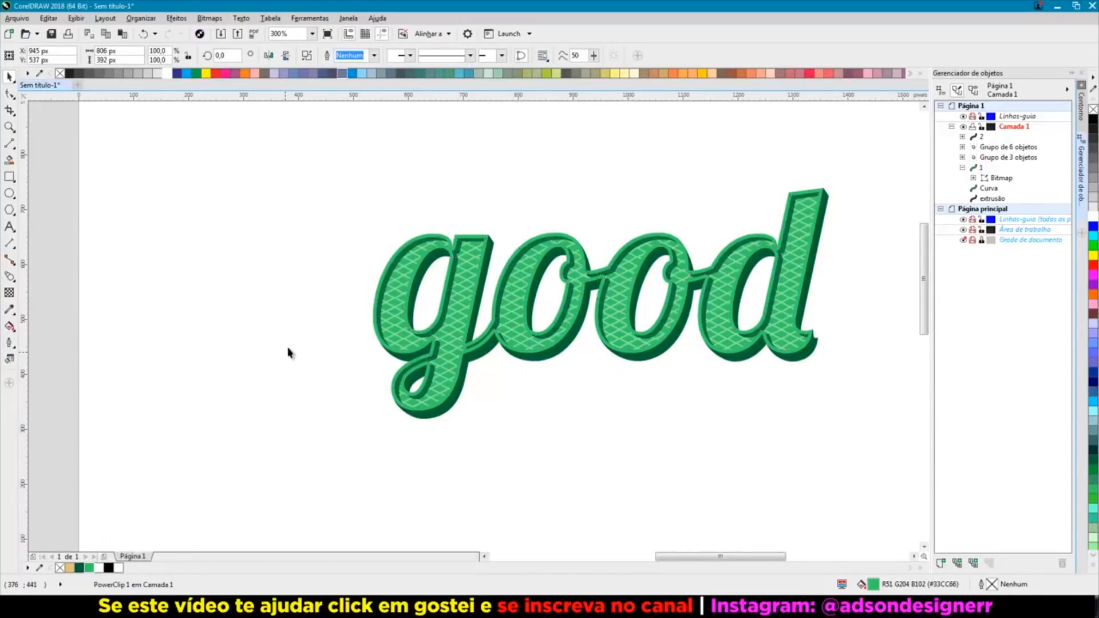
{"action": "scroll", "coordinate": [495, 246], "scroll_direction": "up", "scroll_amount": 2}
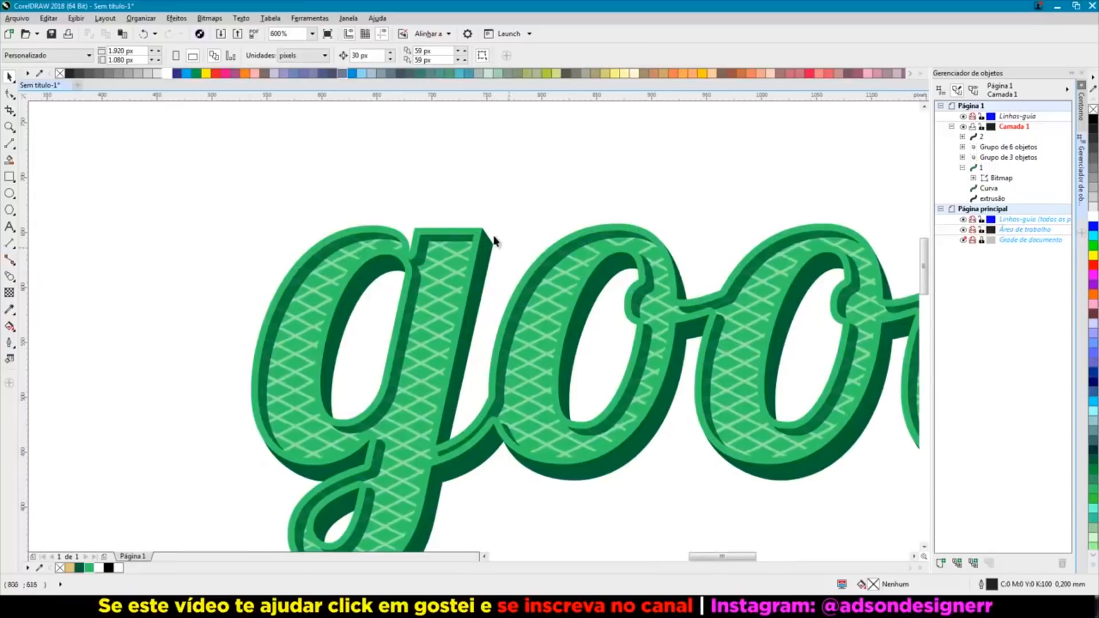
{"action": "scroll", "coordinate": [495, 238], "scroll_direction": "down", "scroll_amount": 2}
Step: Fill the patterned face with the medium green shade #26944A
{"action": "left_click", "coordinate": [464, 294]}
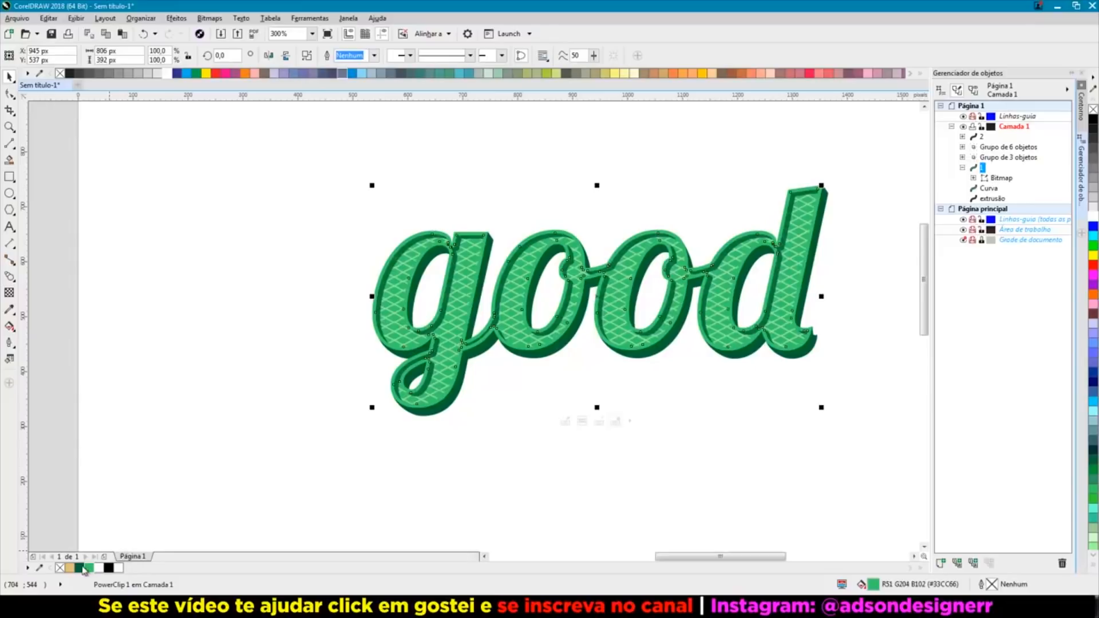
{"action": "left_click", "coordinate": [81, 568]}
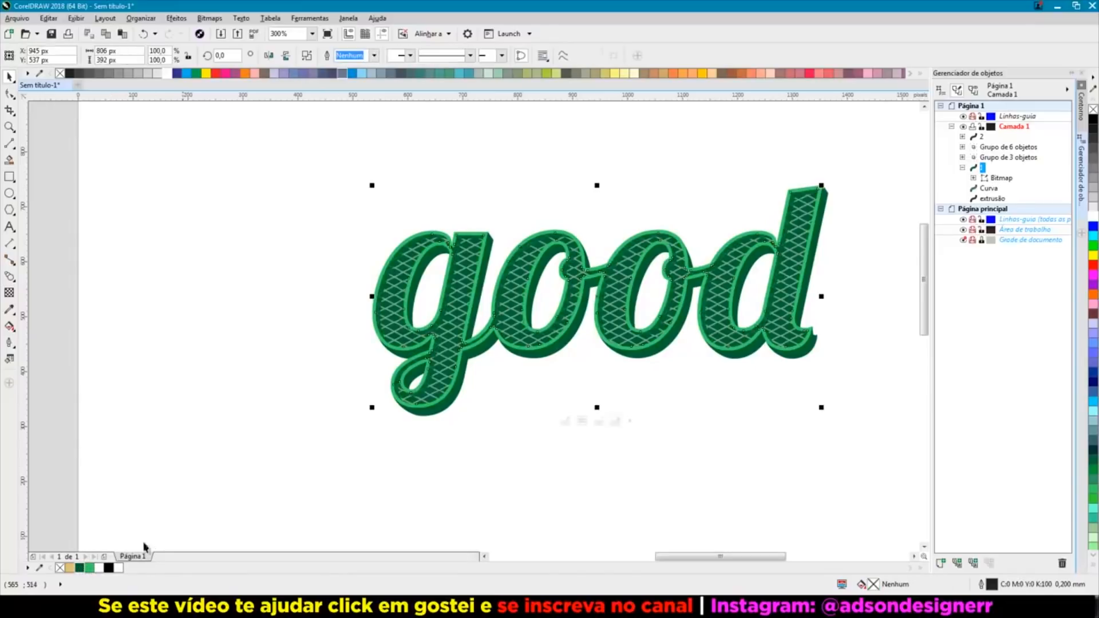
{"action": "left_click", "coordinate": [91, 567]}
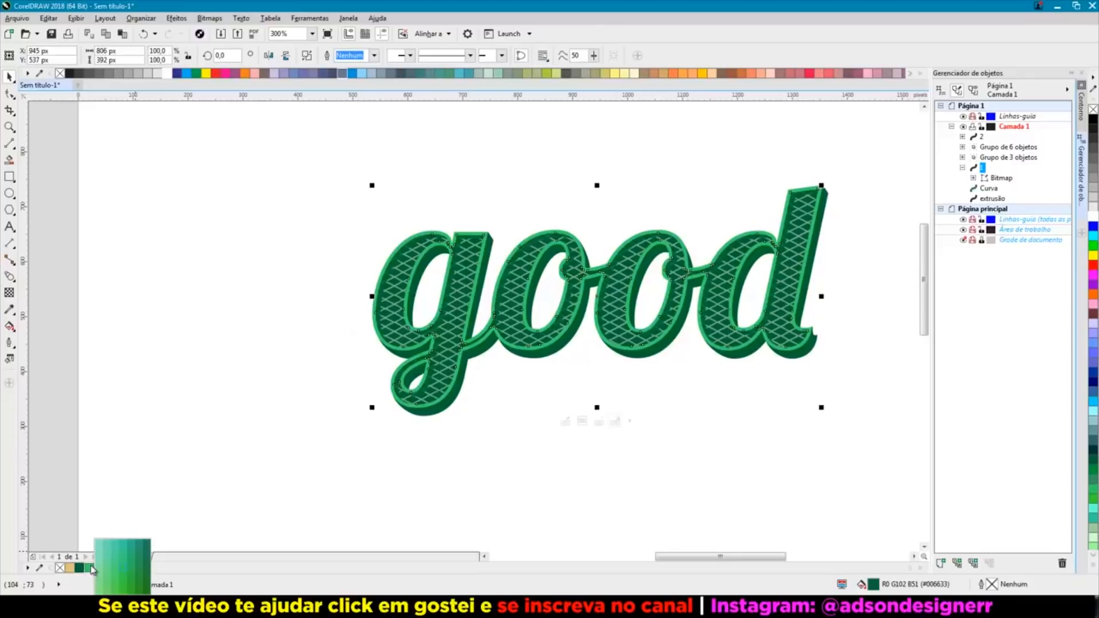
{"action": "left_click", "coordinate": [140, 571]}
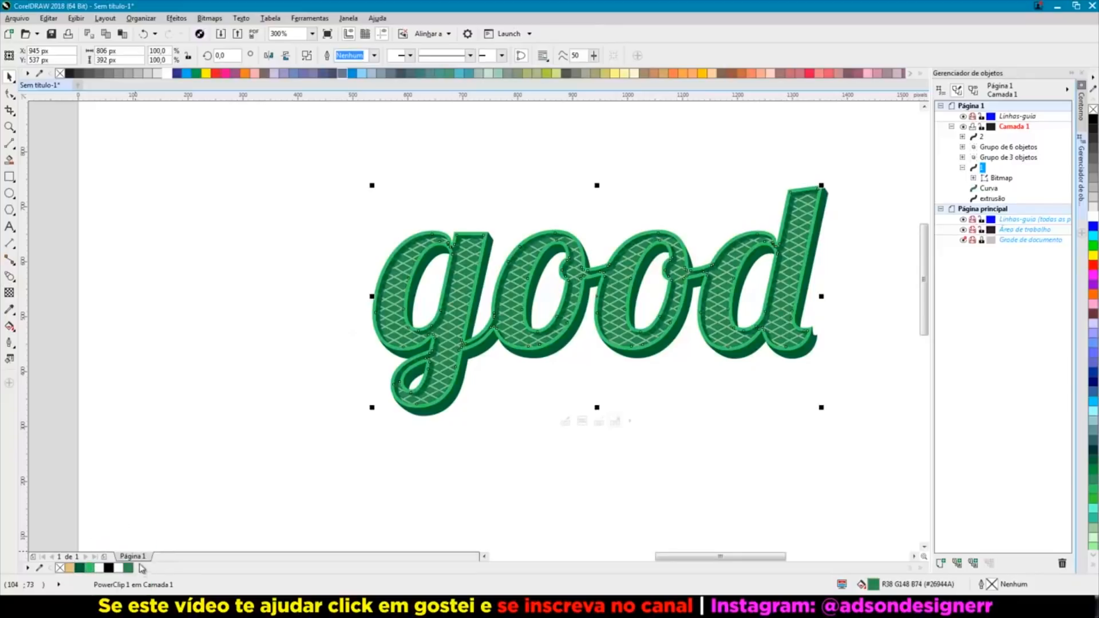
{"action": "left_click", "coordinate": [212, 399]}
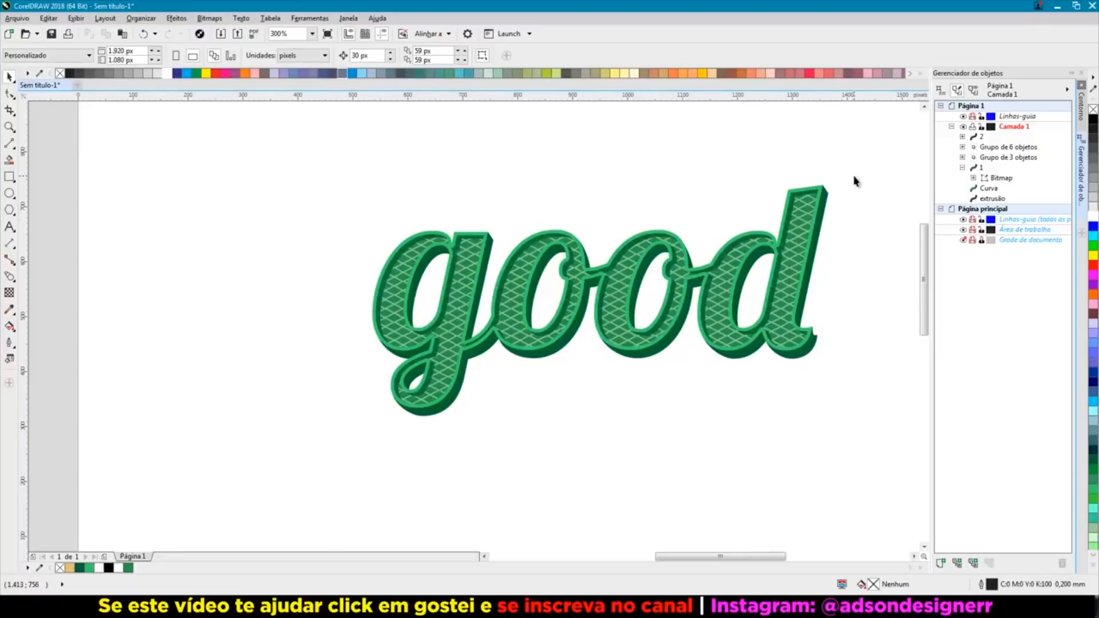
Step: Duplicate the extrusion shape, offset down and to the right to about X 966 px, Y 513 px
{"action": "scroll", "coordinate": [382, 261], "scroll_direction": "down", "scroll_amount": 1}
{"action": "scroll", "coordinate": [602, 227], "scroll_direction": "up", "scroll_amount": 2}
{"action": "left_click", "coordinate": [612, 223]}
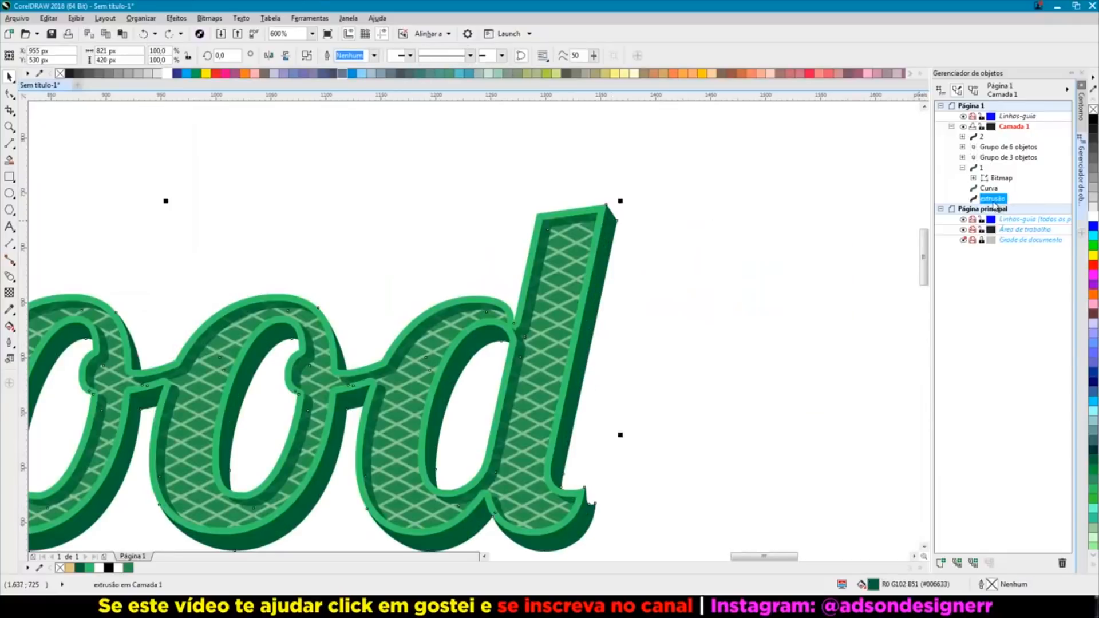
{"action": "left_click_drag", "start_coordinate": [610, 221], "coordinate": [624, 246]}
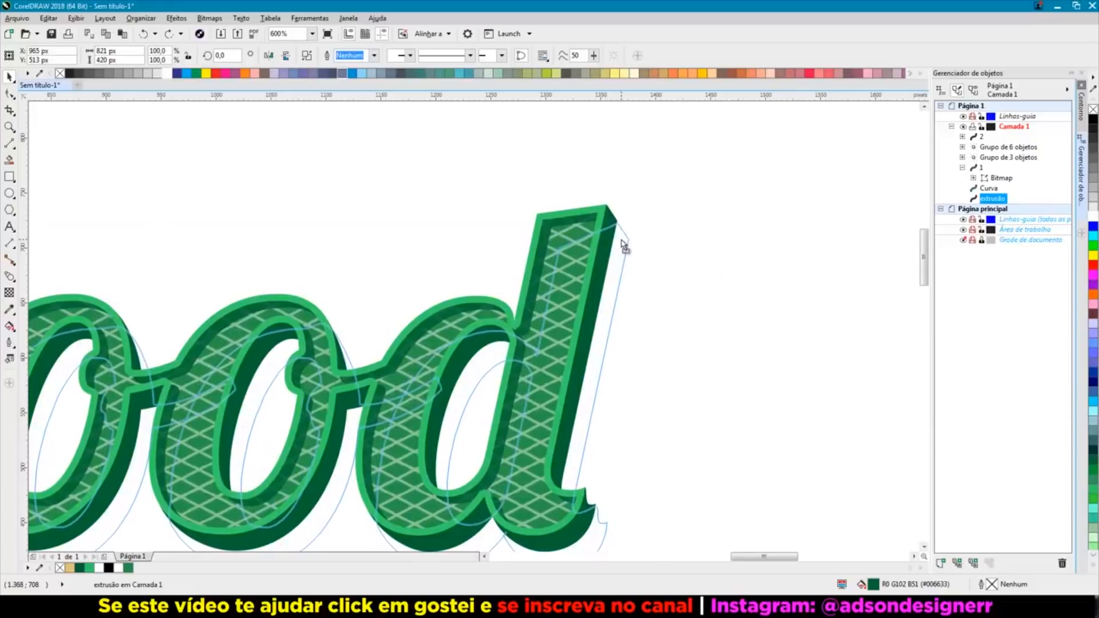
{"action": "left_click_drag", "start_coordinate": [624, 246], "coordinate": [625, 247]}
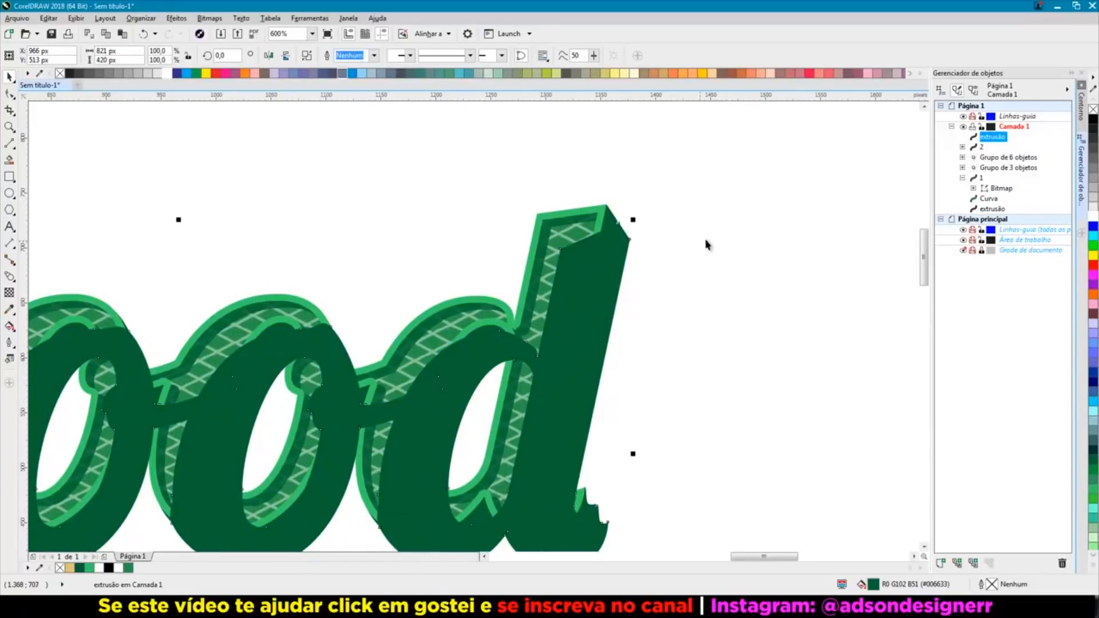
Step: Rename the duplicated extrusion object as "extrusão 02"
{"action": "right_click", "coordinate": [998, 142]}
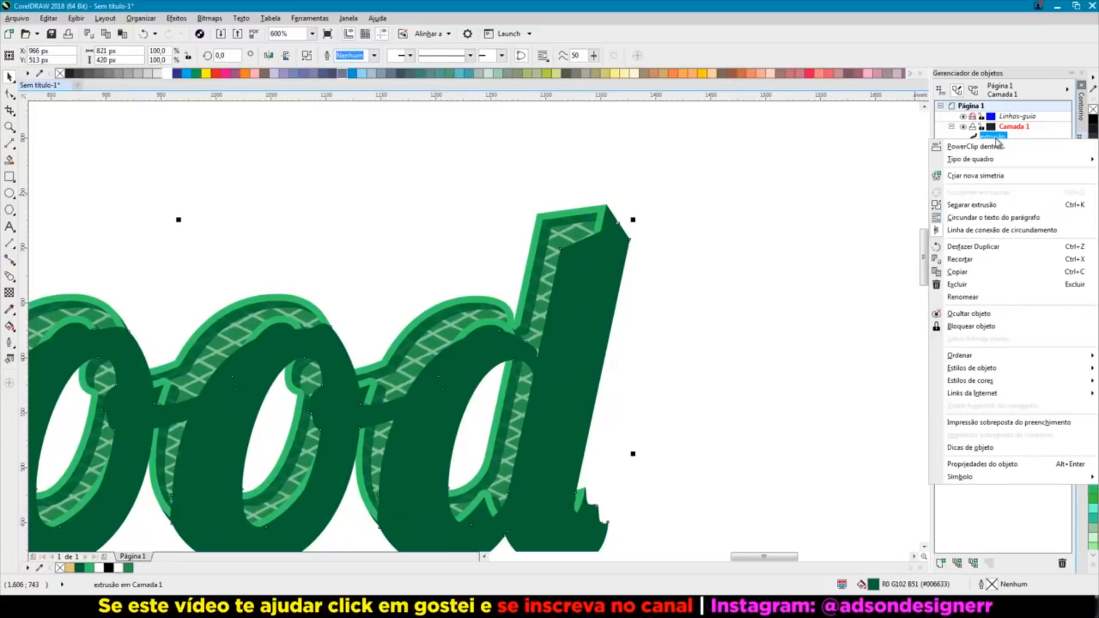
{"action": "left_click", "coordinate": [981, 297]}
{"action": "key", "text": "Right"}
{"action": "type", "text": "02"}
{"action": "key", "text": "Return"}
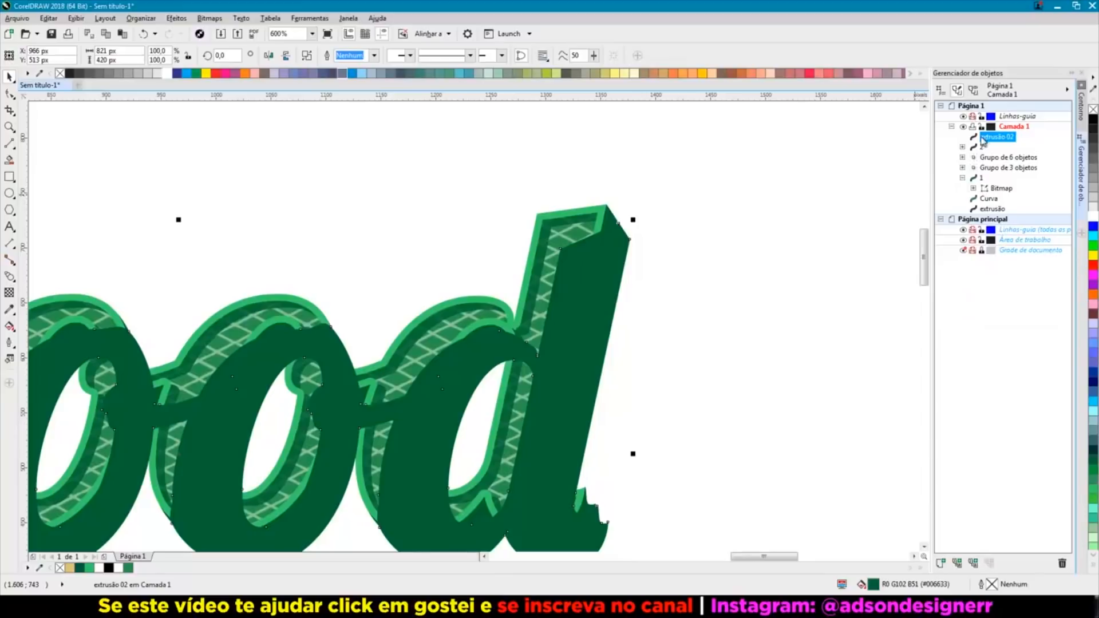
Step: Place "extrusão 02" beneath the original extrusion in the stacking order and fill it with black
{"action": "left_click_drag", "start_coordinate": [992, 162], "coordinate": [989, 216]}
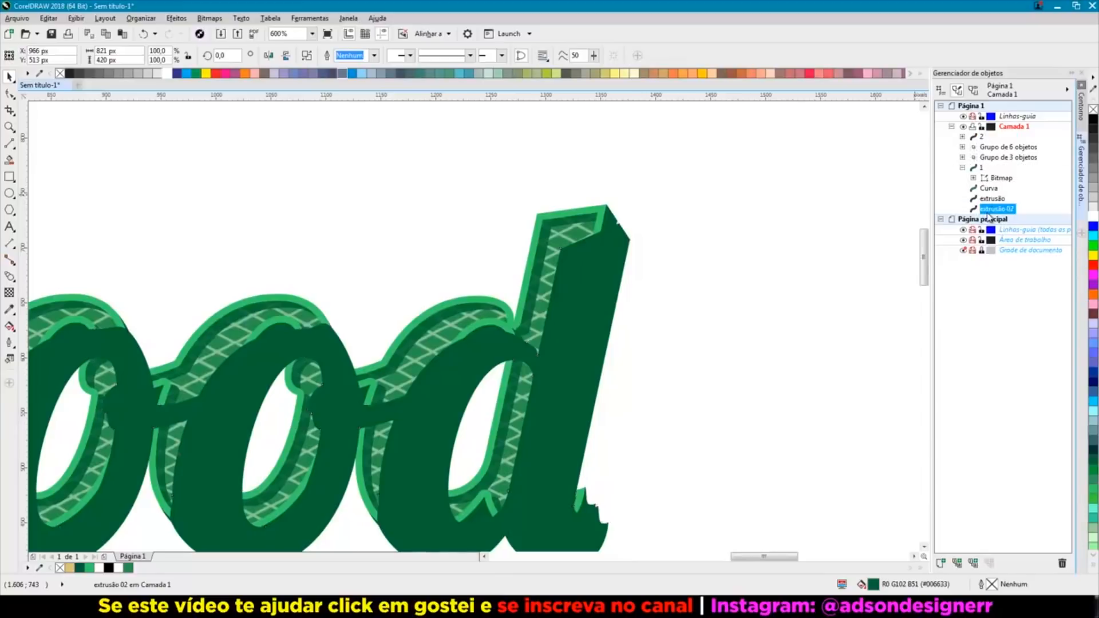
{"action": "left_click", "coordinate": [1094, 120]}
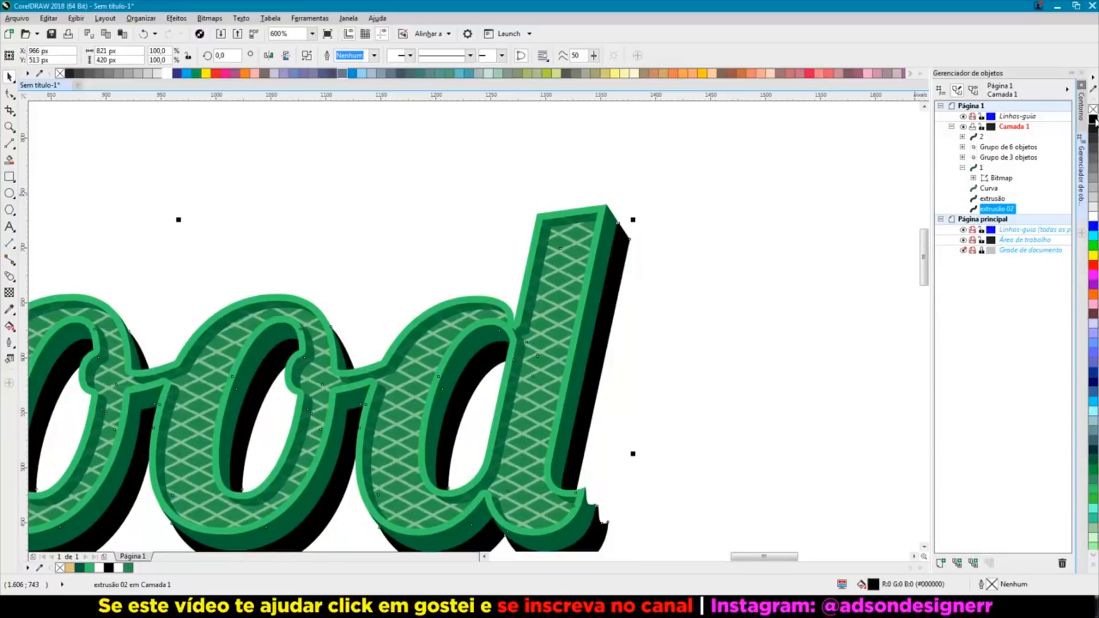
Step: Convert "extrusão 02" to a 300 dpi, 24-bit RGB bitmap with anti-aliasing and a transparent background
{"action": "left_click", "coordinate": [222, 21]}
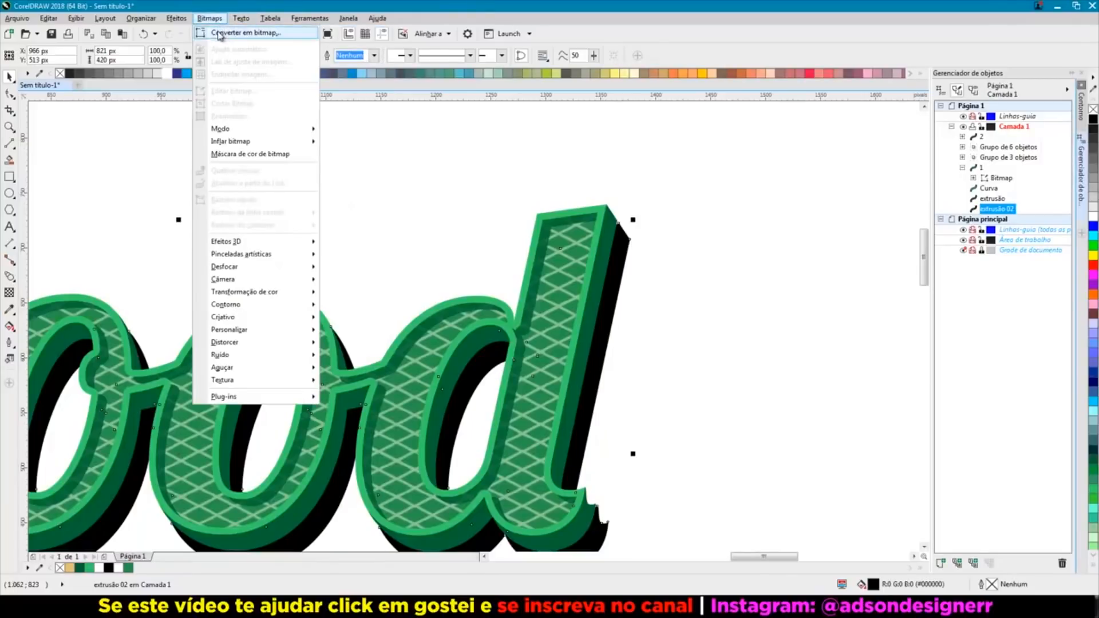
{"action": "left_click", "coordinate": [220, 34]}
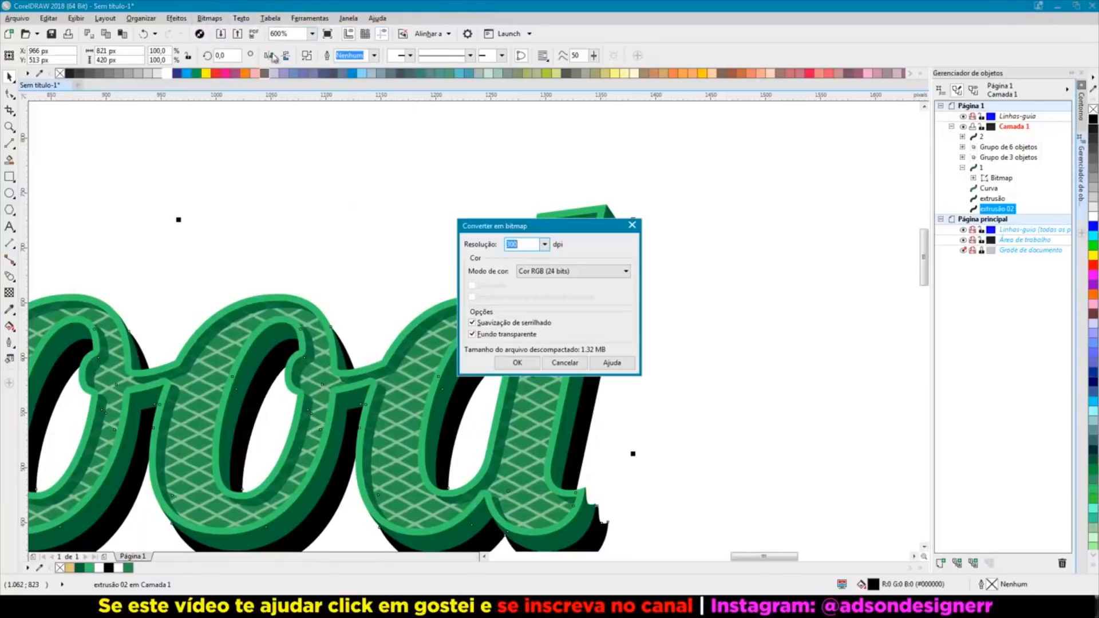
{"action": "left_click", "coordinate": [517, 363]}
Step: Apply a Gaussian blur with a radius of 6.2 pixels to the "extrusão 02" bitmap
{"action": "left_click", "coordinate": [209, 19]}
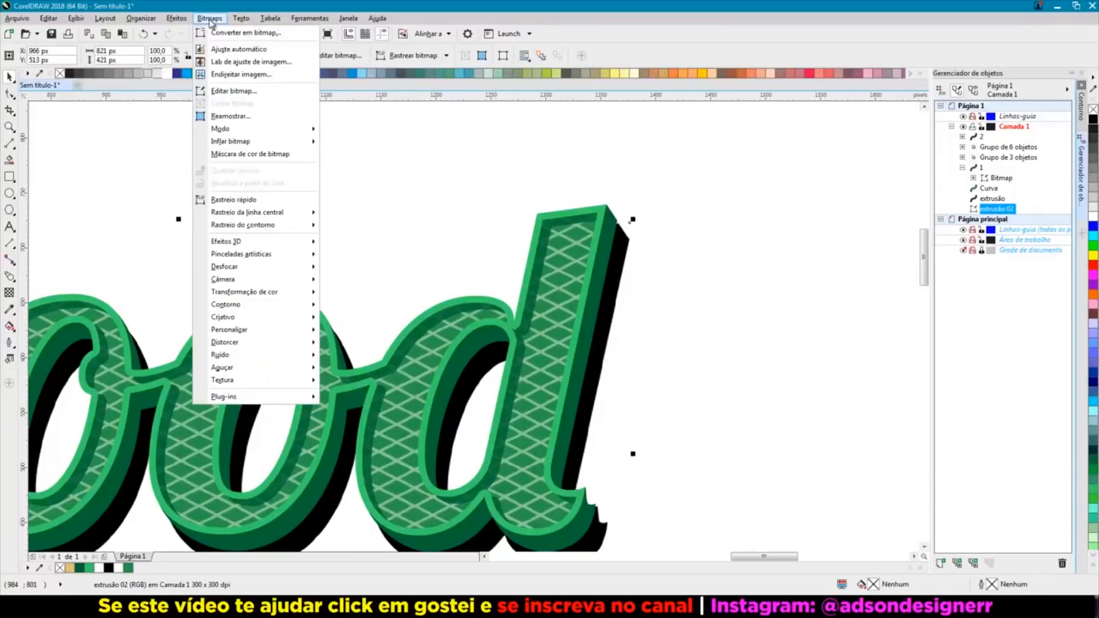
{"action": "mouse_move", "coordinate": [240, 268]}
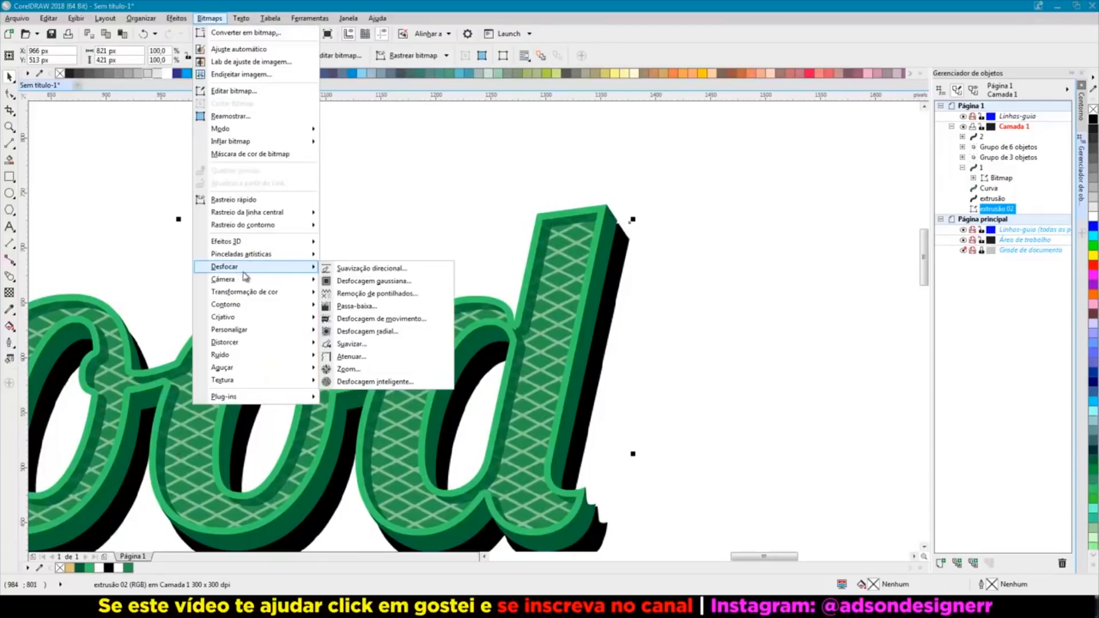
{"action": "left_click", "coordinate": [385, 281]}
{"action": "left_click_drag", "start_coordinate": [533, 262], "coordinate": [658, 172]}
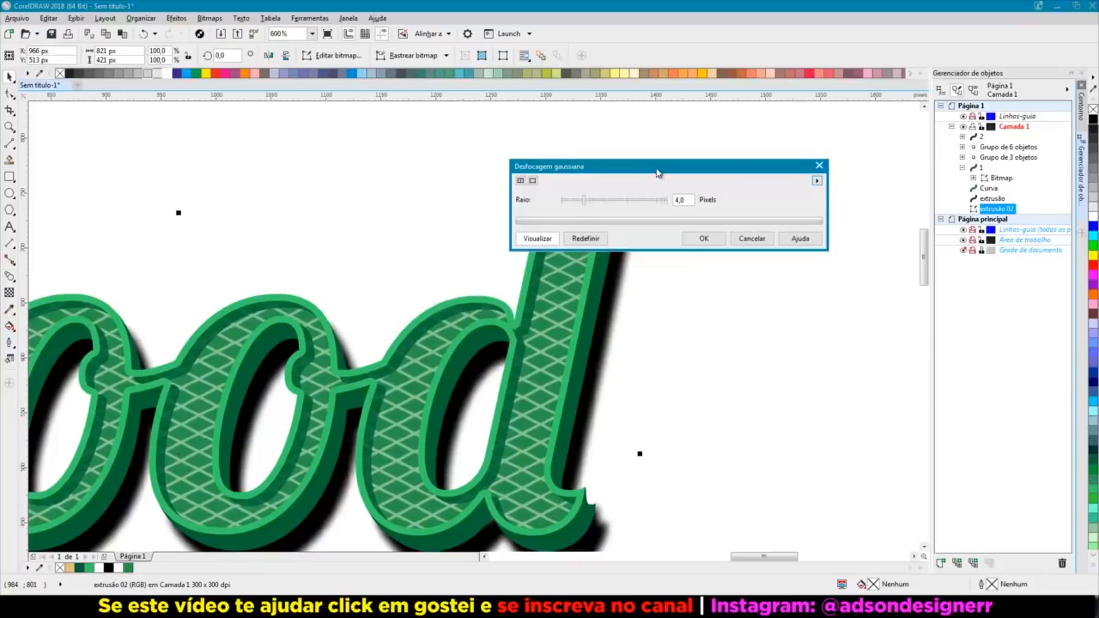
{"action": "left_click_drag", "start_coordinate": [596, 204], "coordinate": [593, 200]}
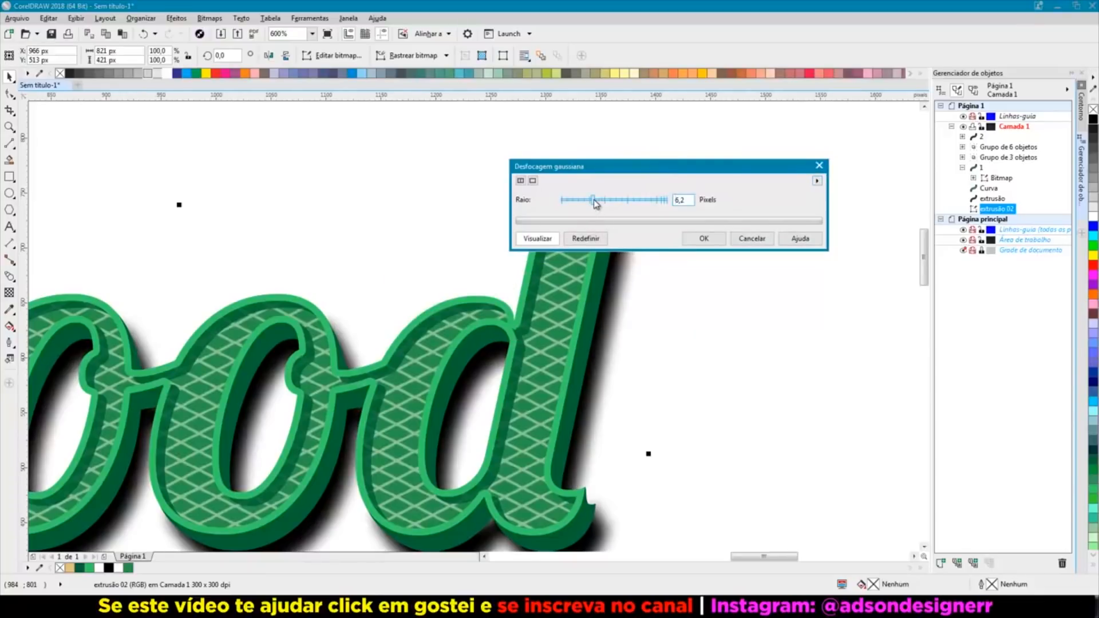
{"action": "left_click", "coordinate": [704, 238]}
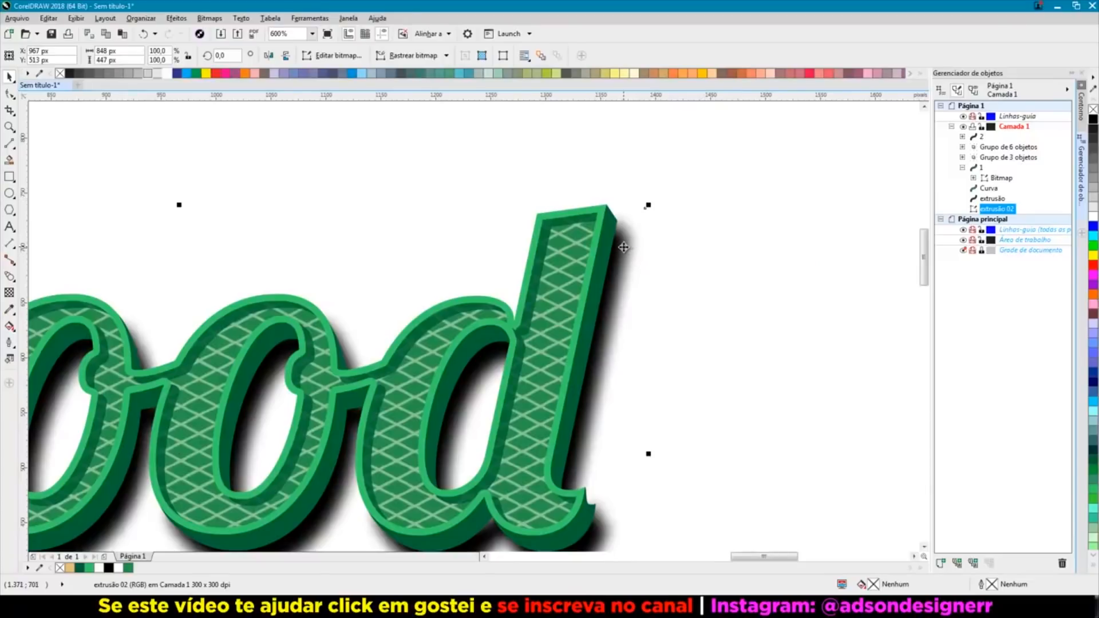
Step: Duplicate the blurred shadow at about X 983 px, Y 488 px, and place it beneath all other objects as "extrusão 03"
{"action": "left_click_drag", "start_coordinate": [623, 247], "coordinate": [642, 275]}
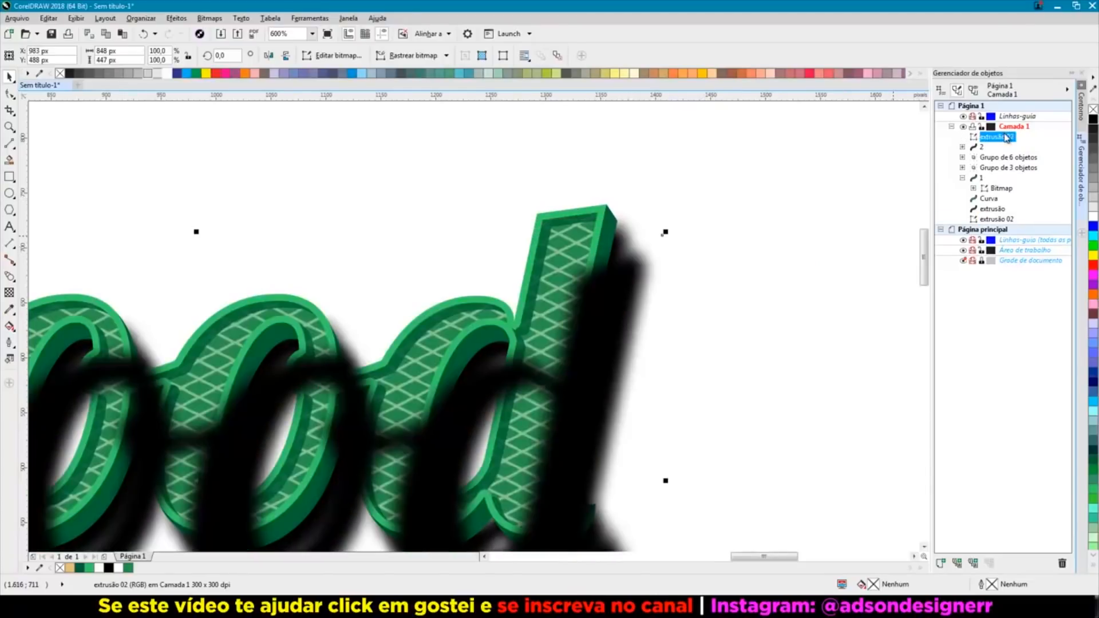
{"action": "right_click", "coordinate": [1004, 136]}
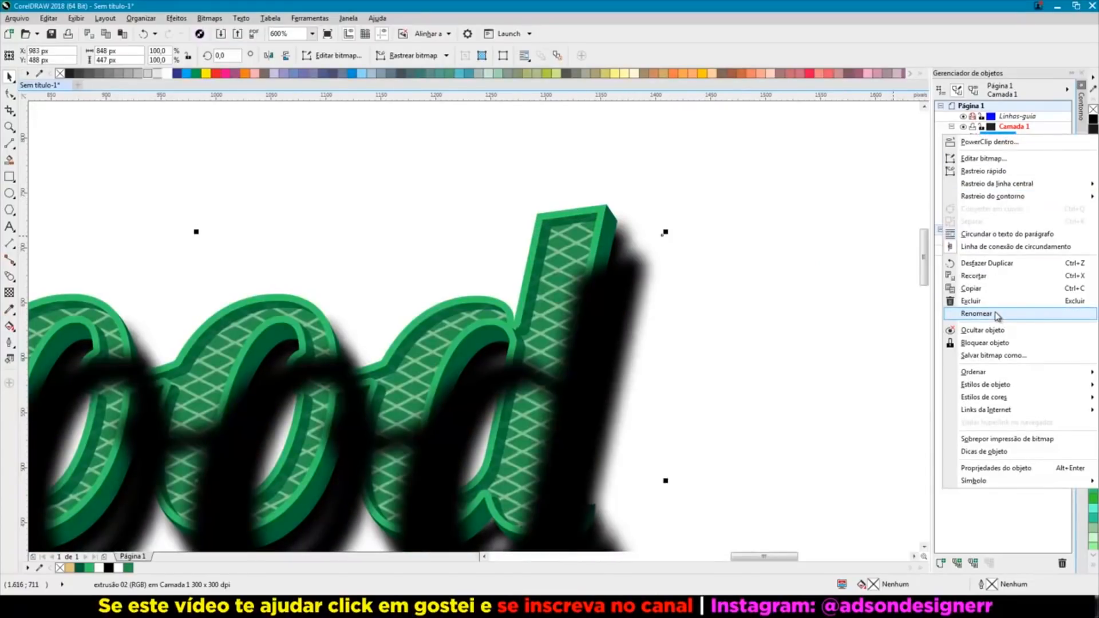
{"action": "left_click", "coordinate": [977, 314]}
{"action": "type", "text": "extrusão 03"}
{"action": "key", "text": "Return"}
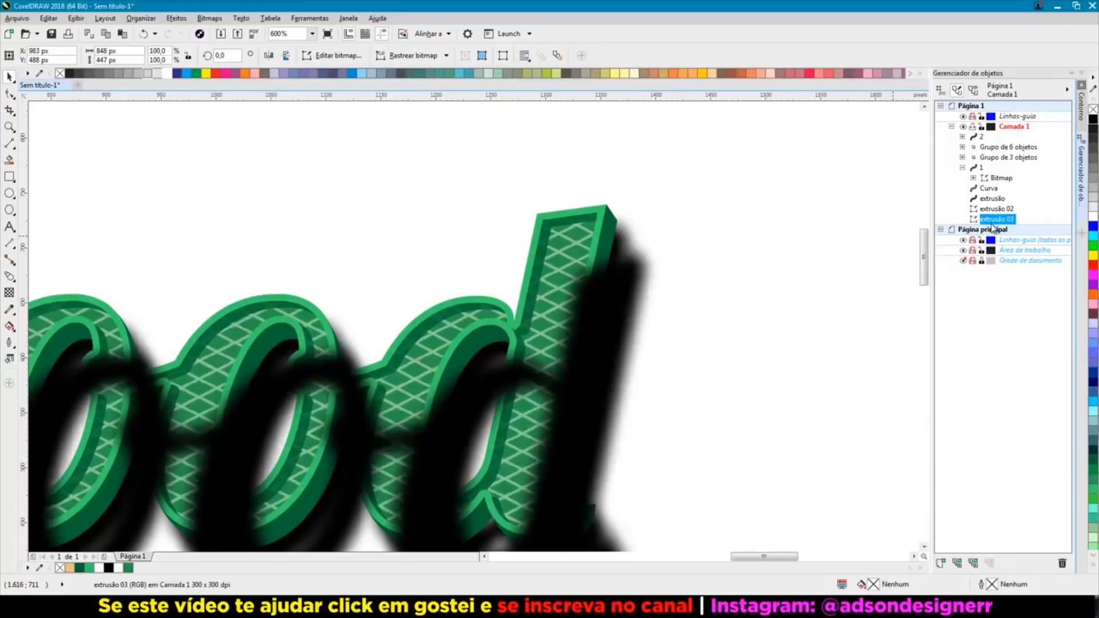
Step: Apply a motion blur of 96 pixels at direction 139 to "extrusão 03", ignoring pixels outside the image
{"action": "left_click", "coordinate": [210, 18]}
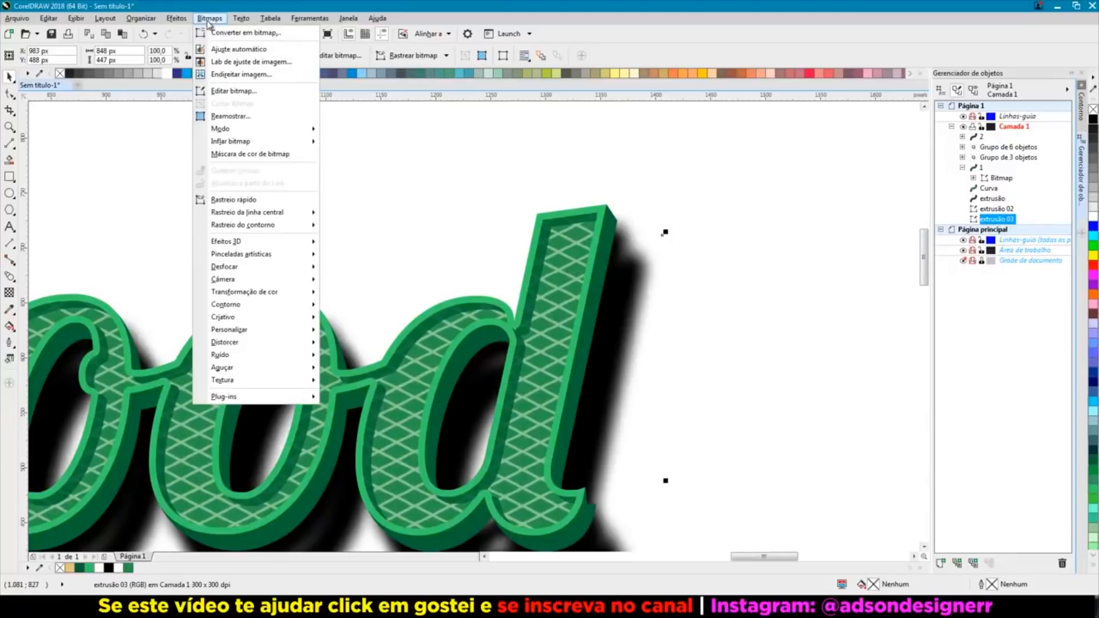
{"action": "mouse_move", "coordinate": [268, 271]}
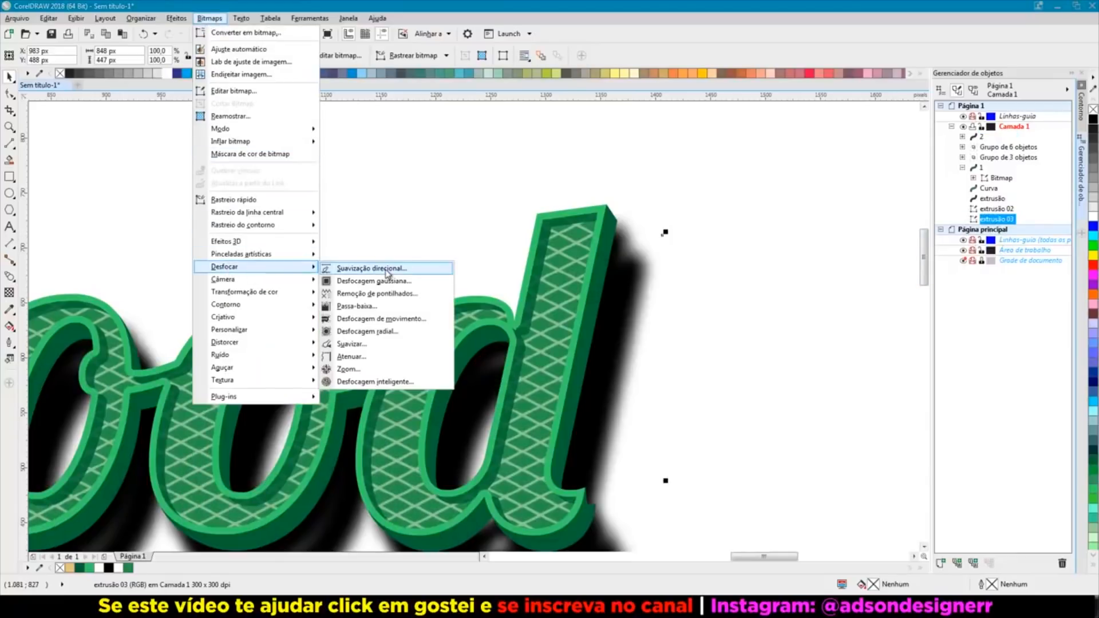
{"action": "left_click", "coordinate": [388, 324]}
{"action": "left_click_drag", "start_coordinate": [524, 231], "coordinate": [653, 138]}
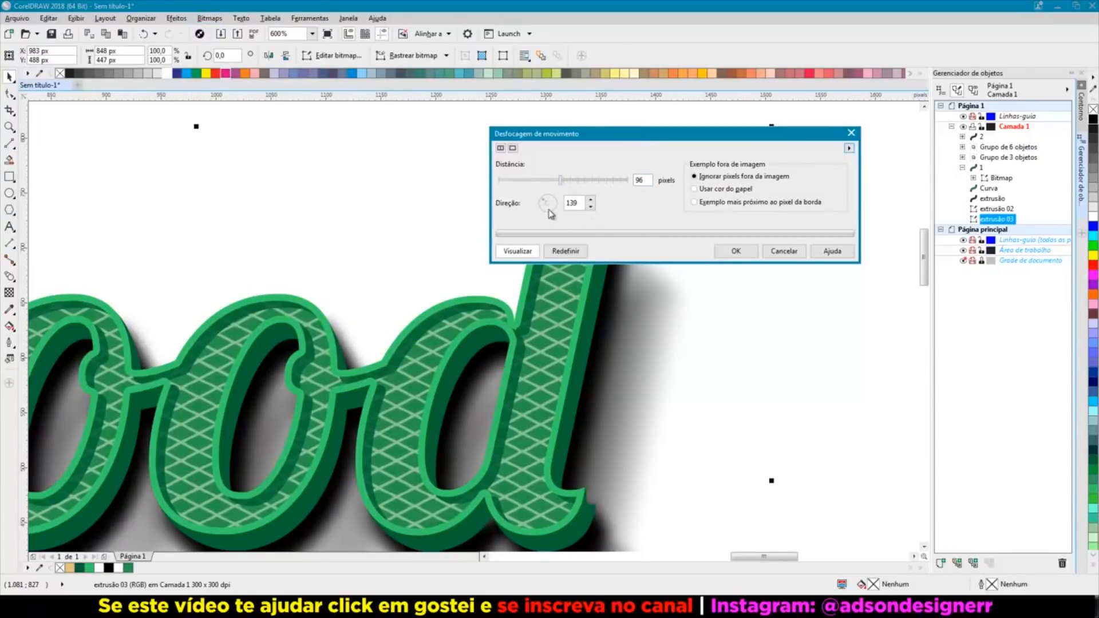
{"action": "left_click", "coordinate": [736, 251]}
Step: Group all the objects that make up the "good" lettering and its shadows
{"action": "scroll", "coordinate": [709, 219], "scroll_direction": "down", "scroll_amount": 2}
{"action": "scroll", "coordinate": [708, 219], "scroll_direction": "down", "scroll_amount": 2}
{"action": "left_click_drag", "start_coordinate": [307, 148], "coordinate": [750, 433]}
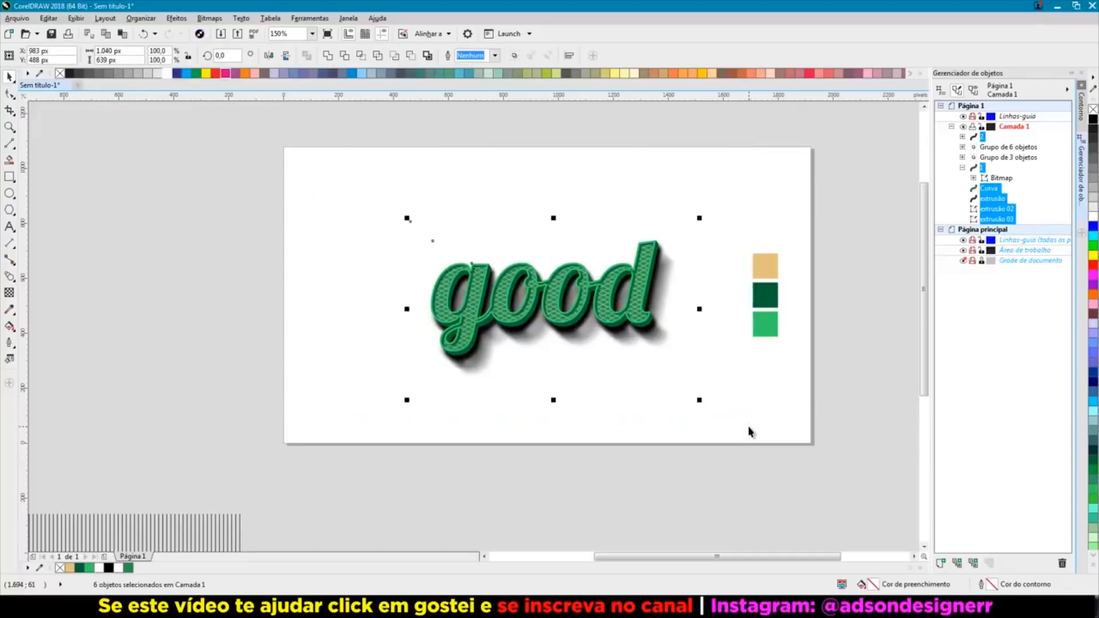
{"action": "key", "text": "ctrl+g"}
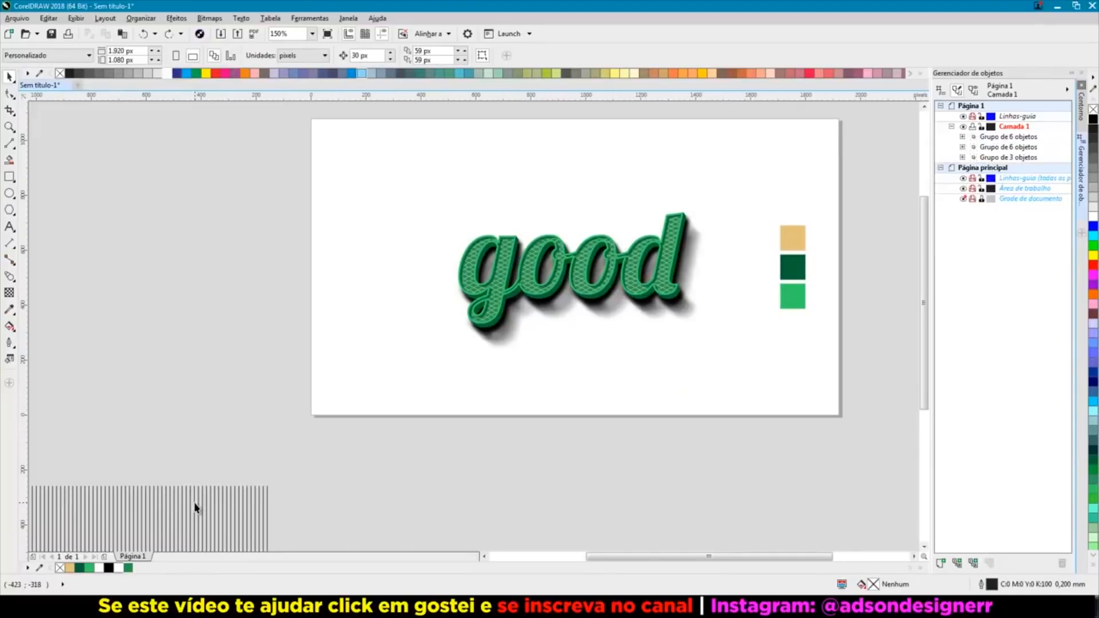
Step: Delete the leftover vertical-line pattern group and the group of three colour swatches
{"action": "left_click_drag", "start_coordinate": [194, 507], "coordinate": [265, 284]}
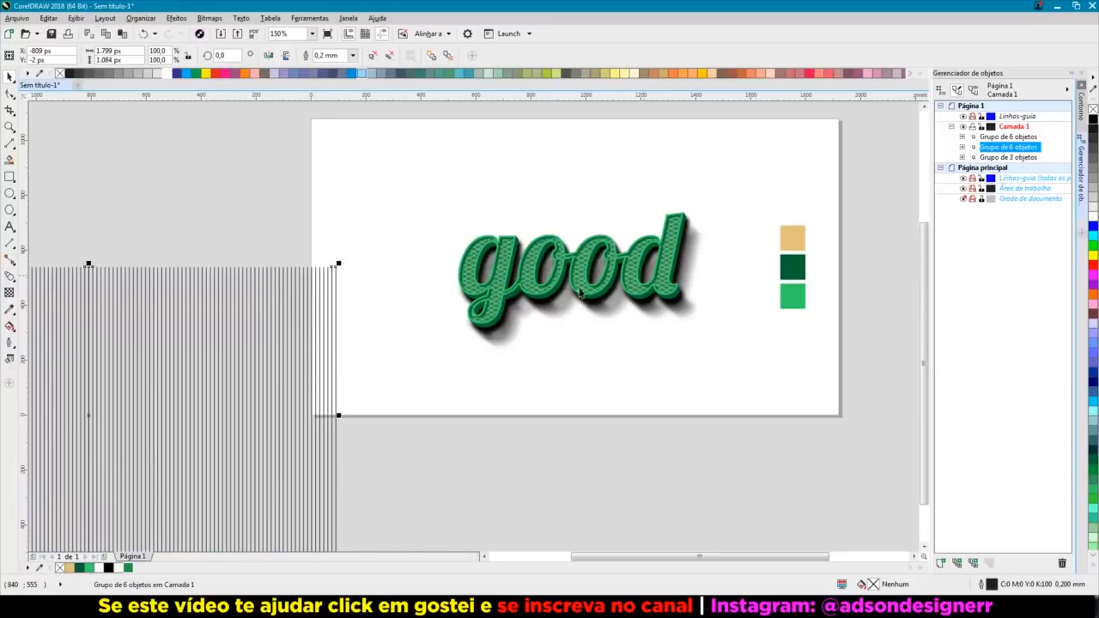
{"action": "key", "text": "Delete"}
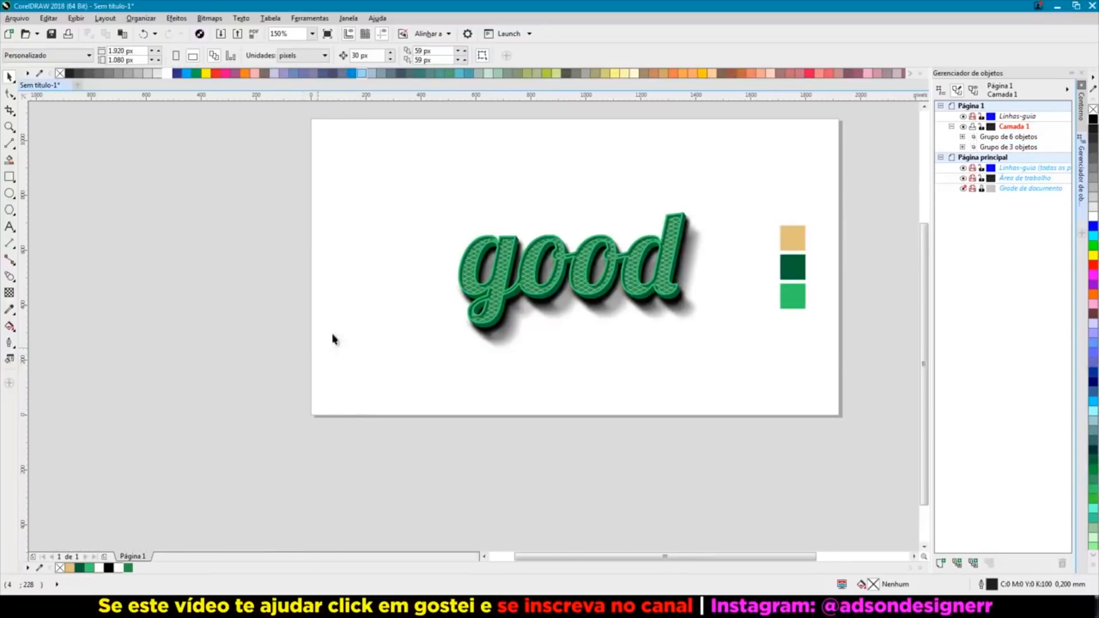
{"action": "left_click_drag", "start_coordinate": [745, 193], "coordinate": [809, 296]}
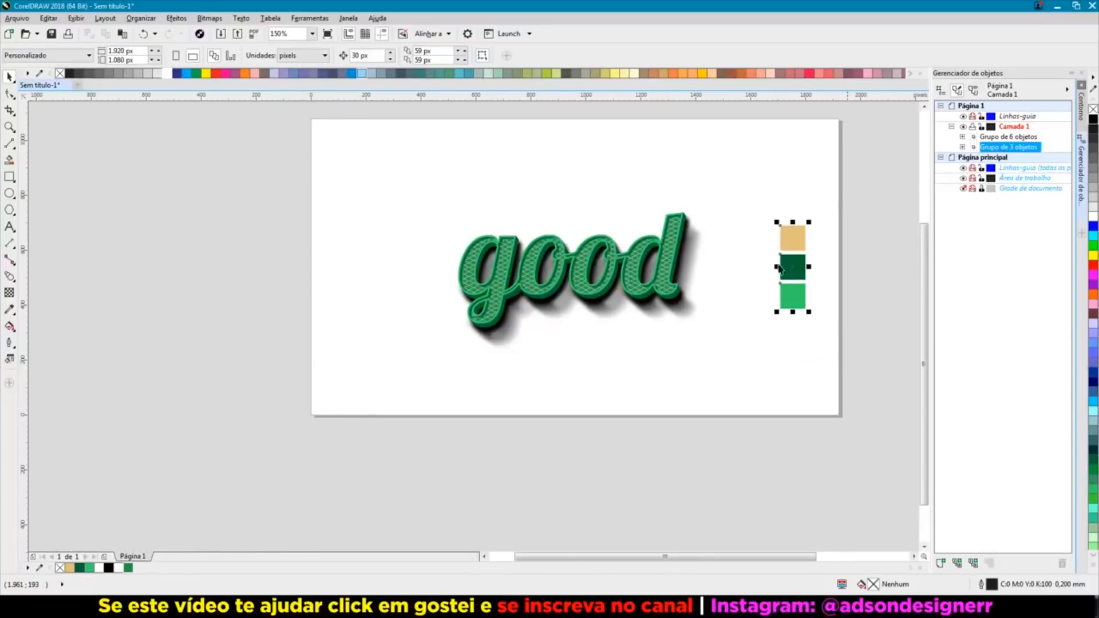
{"action": "key", "text": "Delete"}
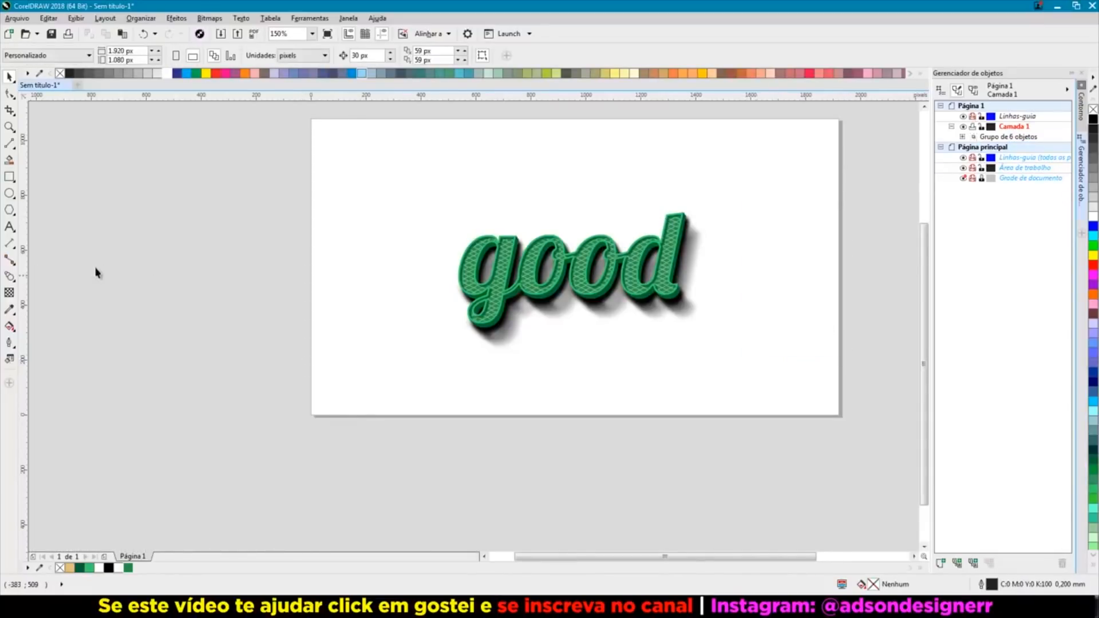
Step: Create a page-sized 1920 × 1080 px background rectangle filled with dark green #006633 and without an outline
{"action": "double_click", "coordinate": [5, 181]}
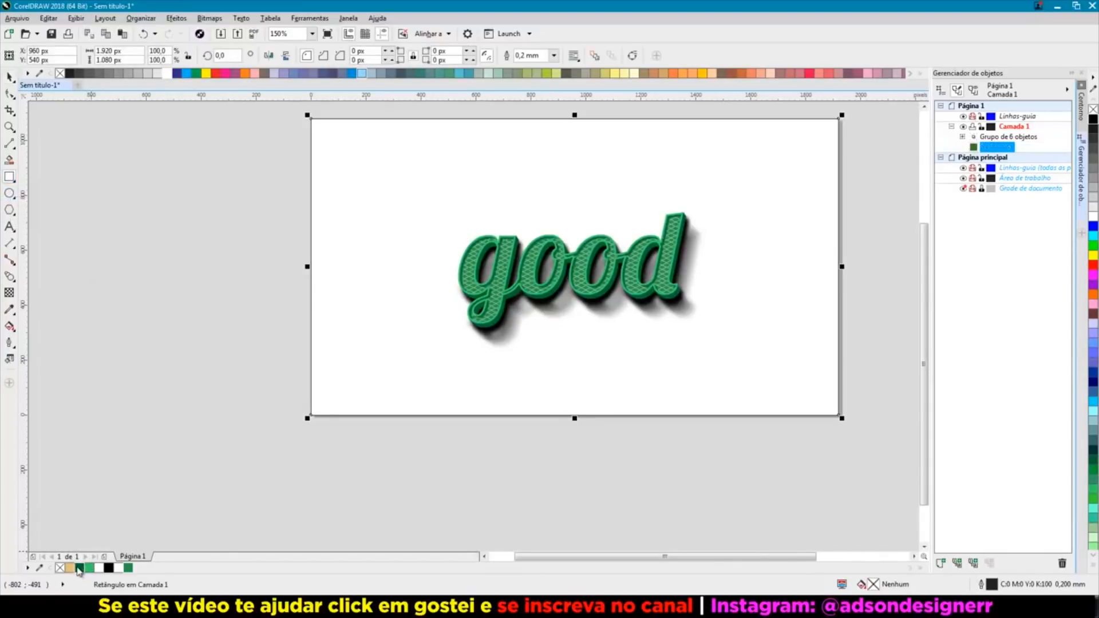
{"action": "left_click", "coordinate": [84, 567]}
{"action": "right_click", "coordinate": [61, 568]}
{"action": "key", "text": "space"}
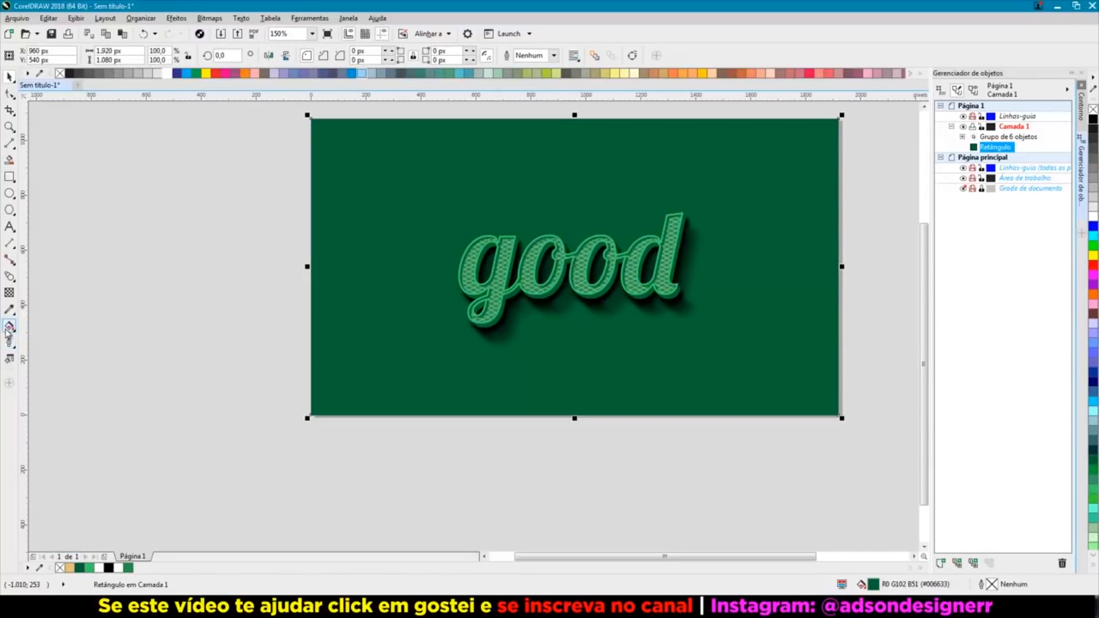
Step: Give the background rectangle an elliptical gradient fill from a bright green centre to dark green edges
{"action": "left_click", "coordinate": [10, 327]}
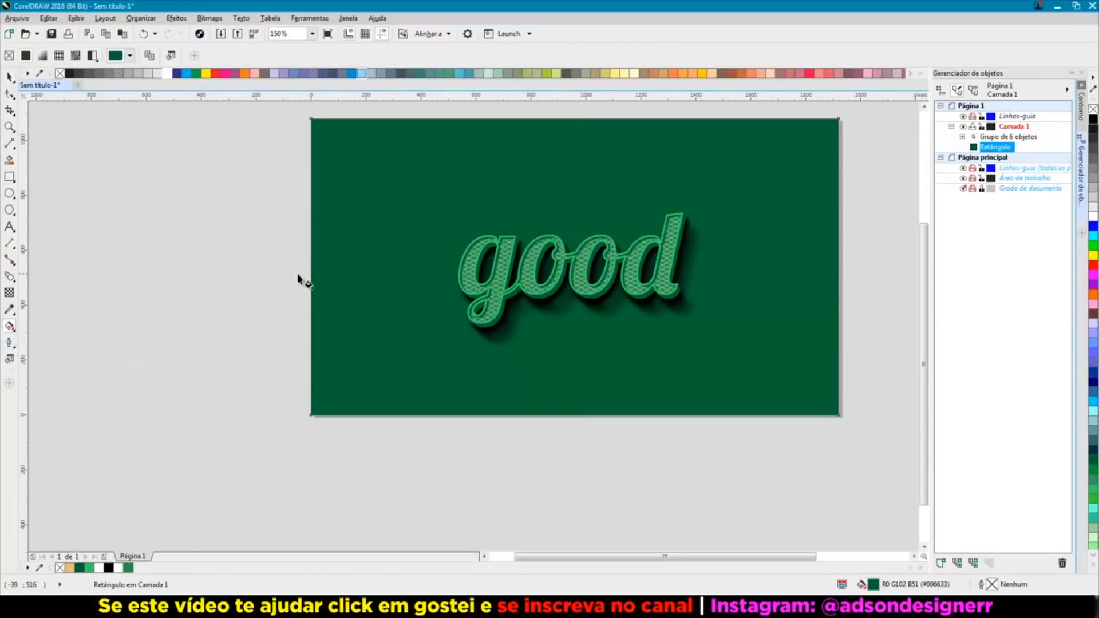
{"action": "left_click_drag", "start_coordinate": [397, 273], "coordinate": [772, 274]}
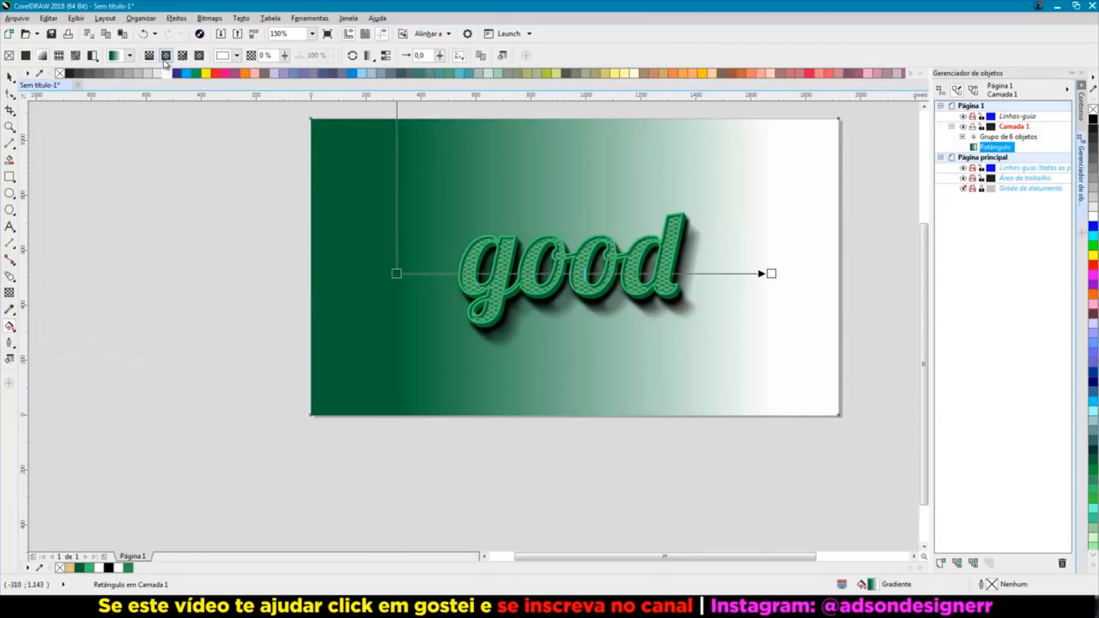
{"action": "left_click", "coordinate": [165, 56]}
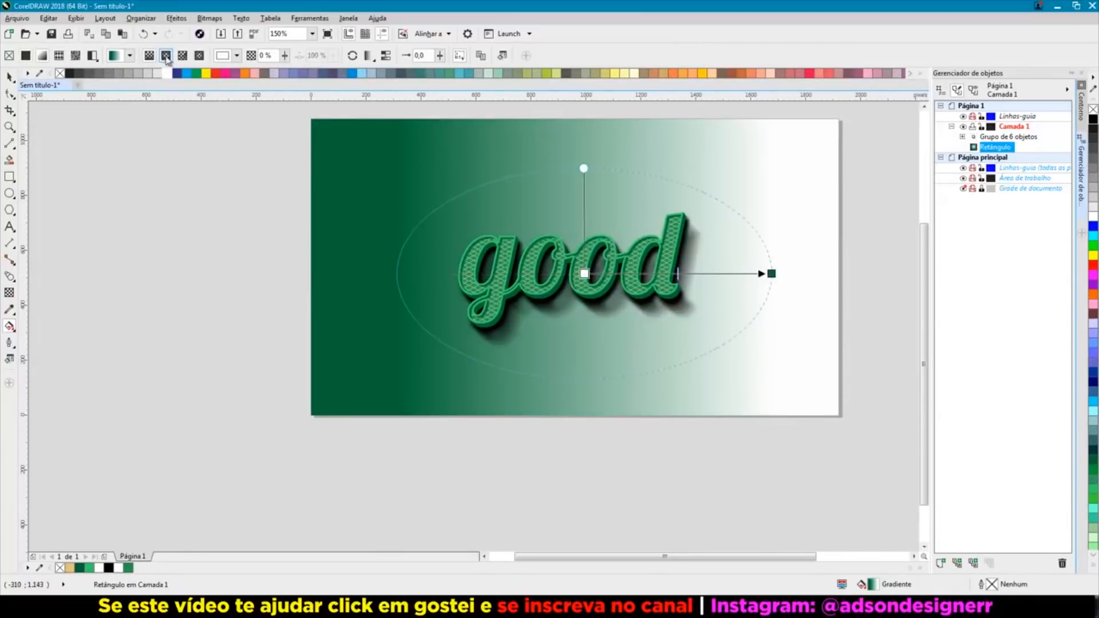
{"action": "left_click_drag", "start_coordinate": [771, 273], "coordinate": [854, 273]}
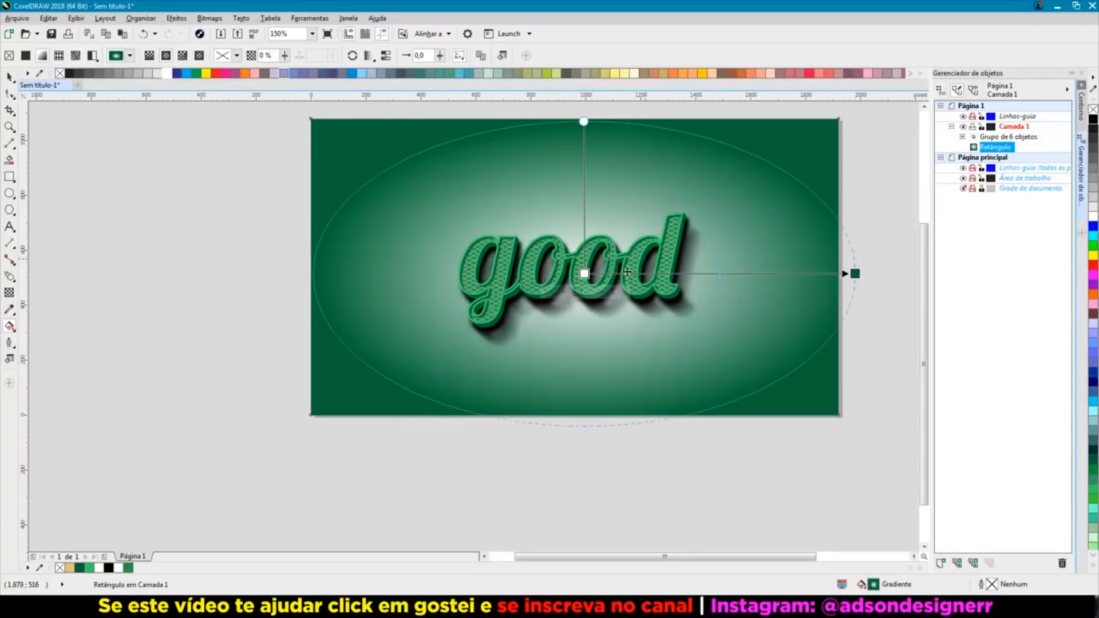
{"action": "left_click", "coordinate": [585, 274]}
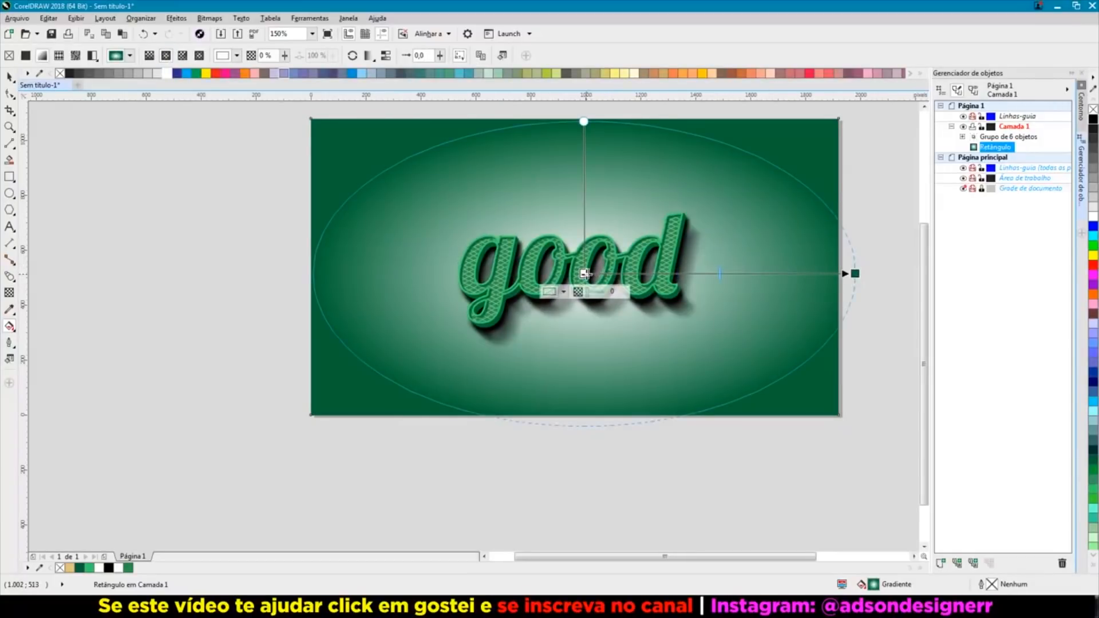
{"action": "left_click", "coordinate": [89, 568]}
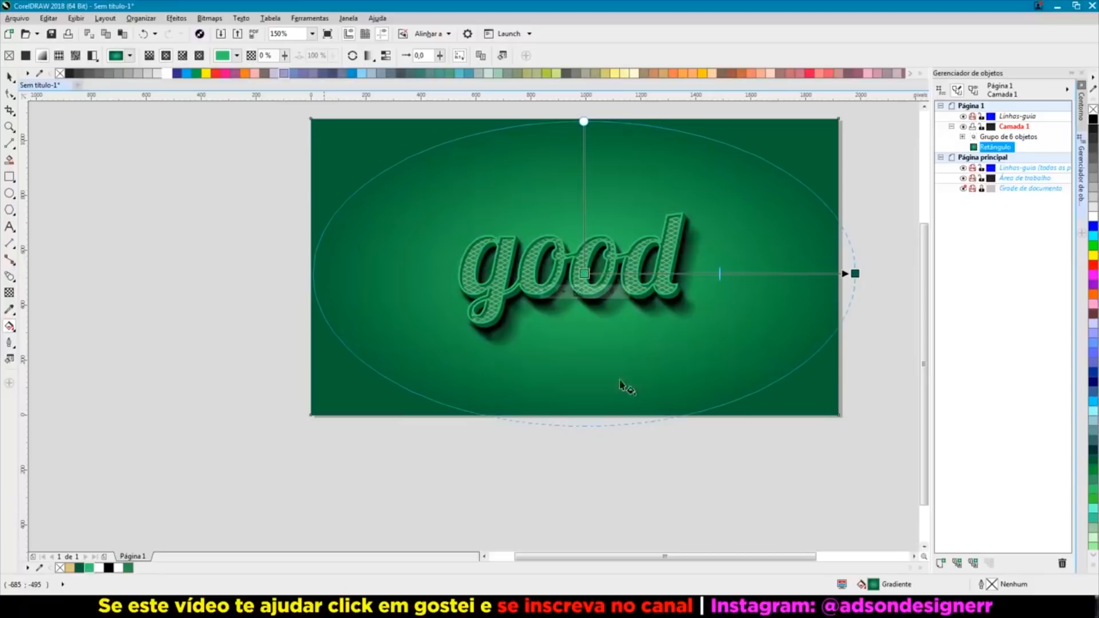
Step: Widen the background's elliptical gradient so its outer end lies just beyond the page edge, at about X 2054 px
{"action": "mouse_move", "coordinate": [854, 273]}
{"action": "left_mouse_down"}
{"action": "mouse_move", "coordinate": [914, 273]}
{"action": "mouse_move", "coordinate": [838, 274]}
{"action": "left_mouse_up"}
{"action": "left_click", "coordinate": [386, 56]}
{"action": "left_click_drag", "start_coordinate": [838, 274], "coordinate": [876, 275]}
{"action": "key", "text": "space"}
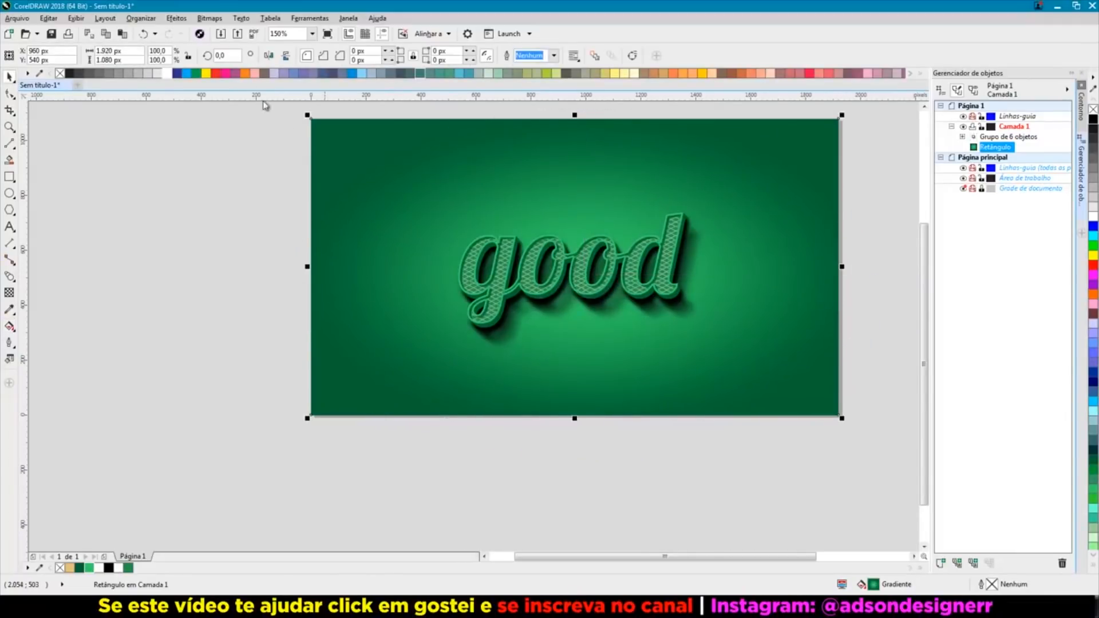
Step: Convert the gradient background rectangle to a 24-bit RGB bitmap at 300 dpi with a transparent background
{"action": "left_click", "coordinate": [198, 19]}
{"action": "left_click", "coordinate": [220, 32]}
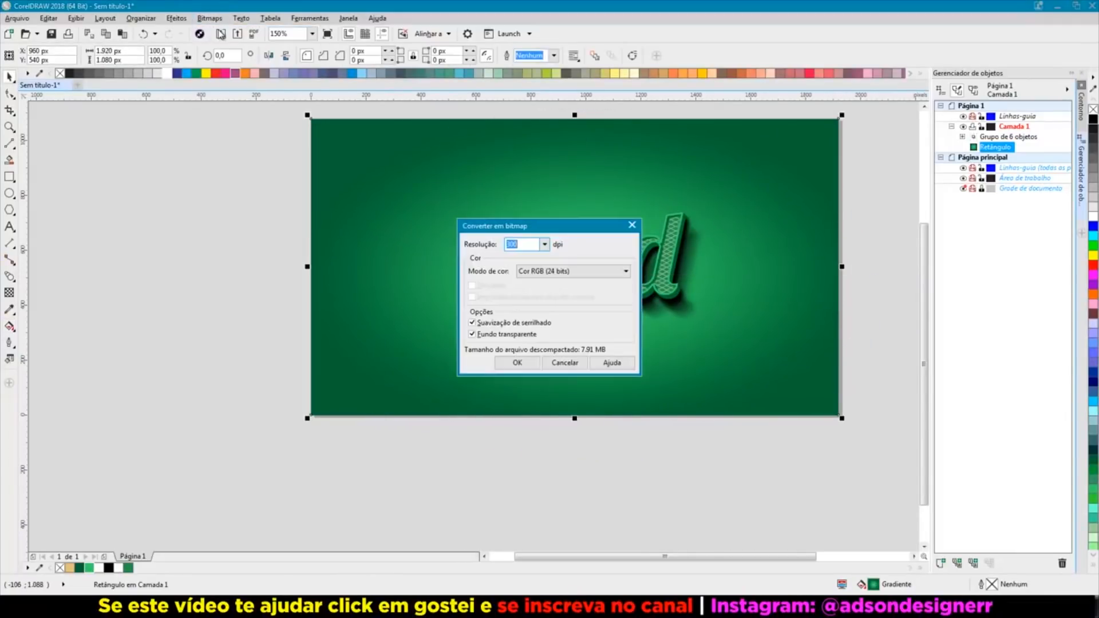
{"action": "left_click", "coordinate": [519, 363]}
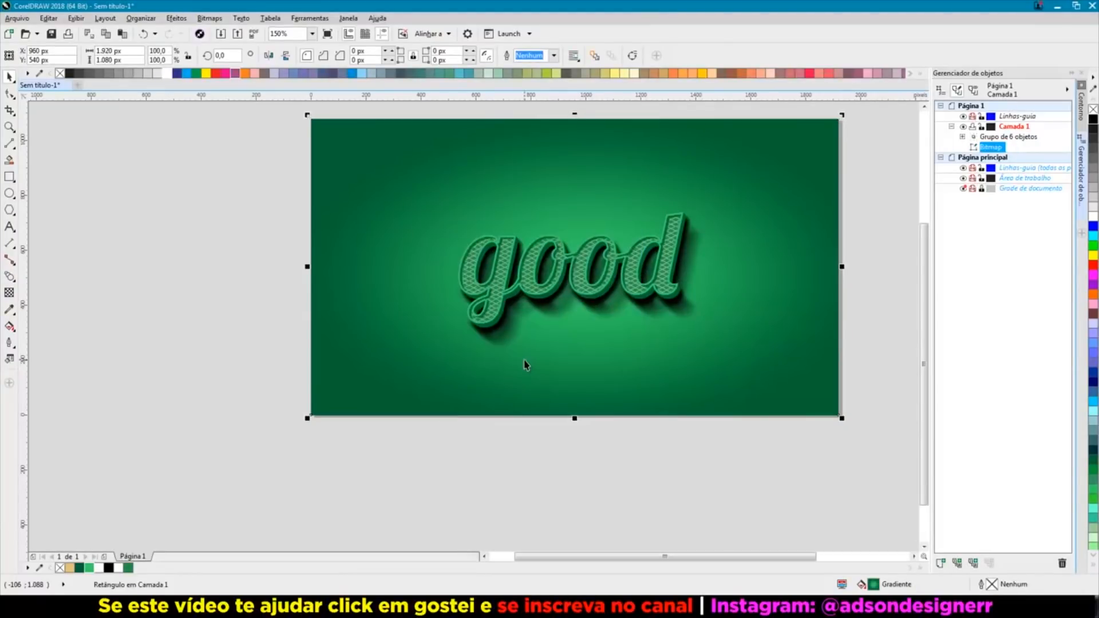
Step: Add noise to the background bitmap for a grainy green texture
{"action": "left_click", "coordinate": [208, 19]}
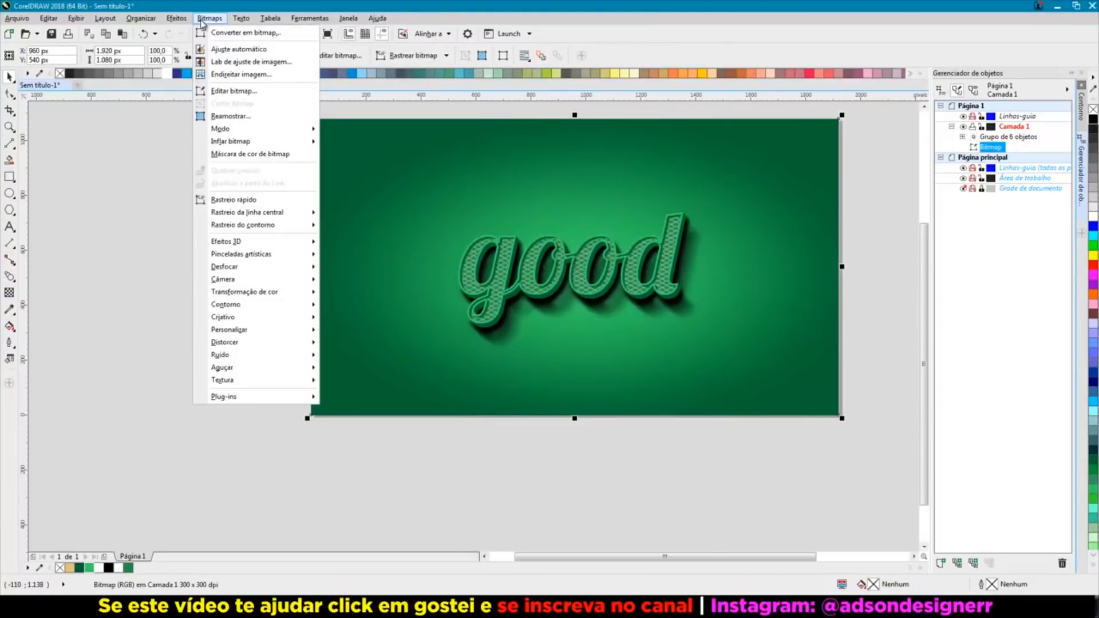
{"action": "mouse_move", "coordinate": [261, 356]}
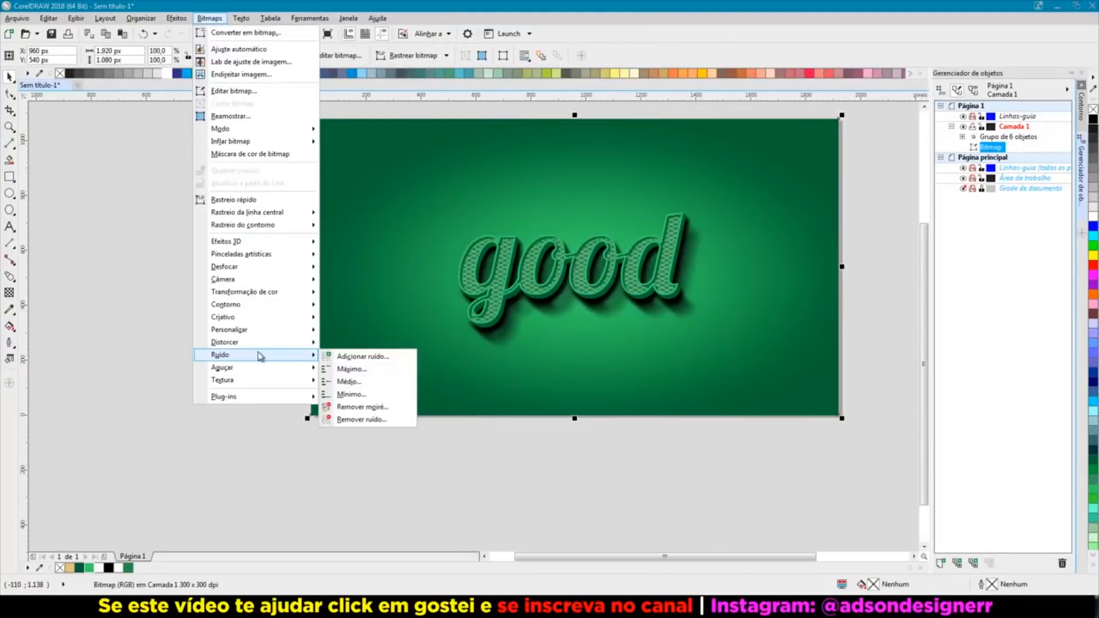
{"action": "left_click", "coordinate": [343, 356]}
{"action": "left_click_drag", "start_coordinate": [516, 232], "coordinate": [769, 217]}
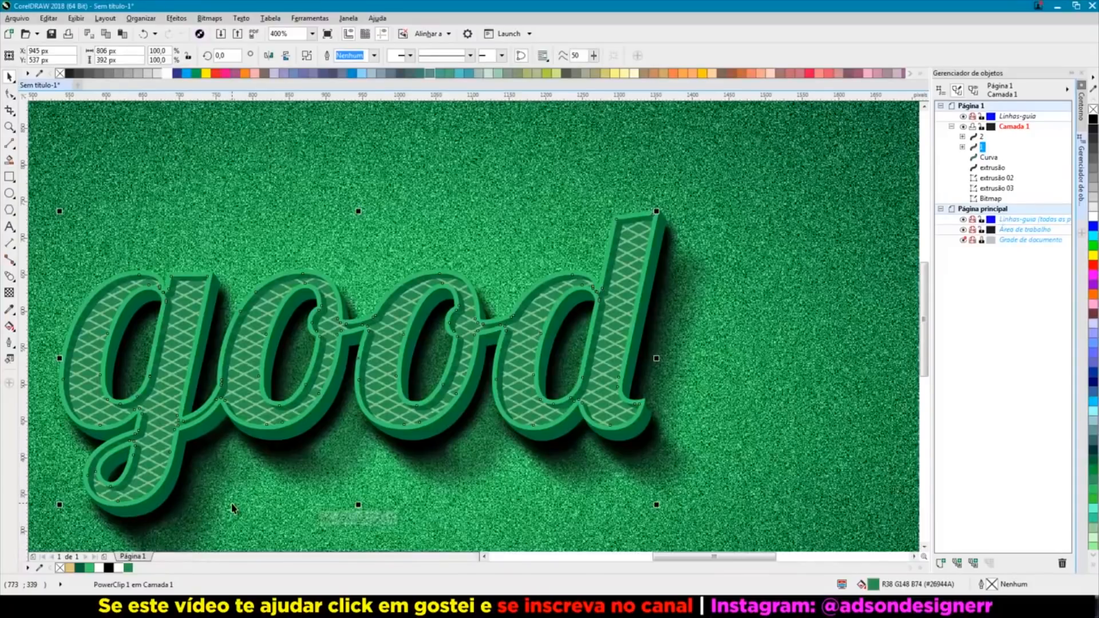
Step: Group the six objects of the "good" text effect and centre the group on the page
{"action": "left_click", "coordinate": [212, 196]}
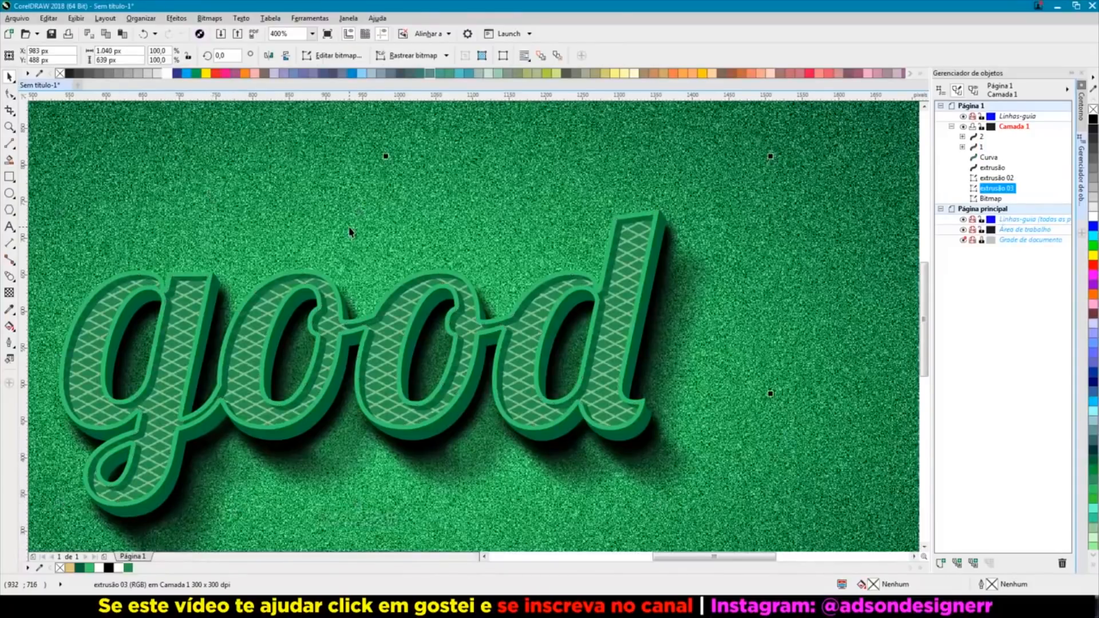
{"action": "key", "text": "shift+F4"}
{"action": "left_click", "coordinate": [59, 194]}
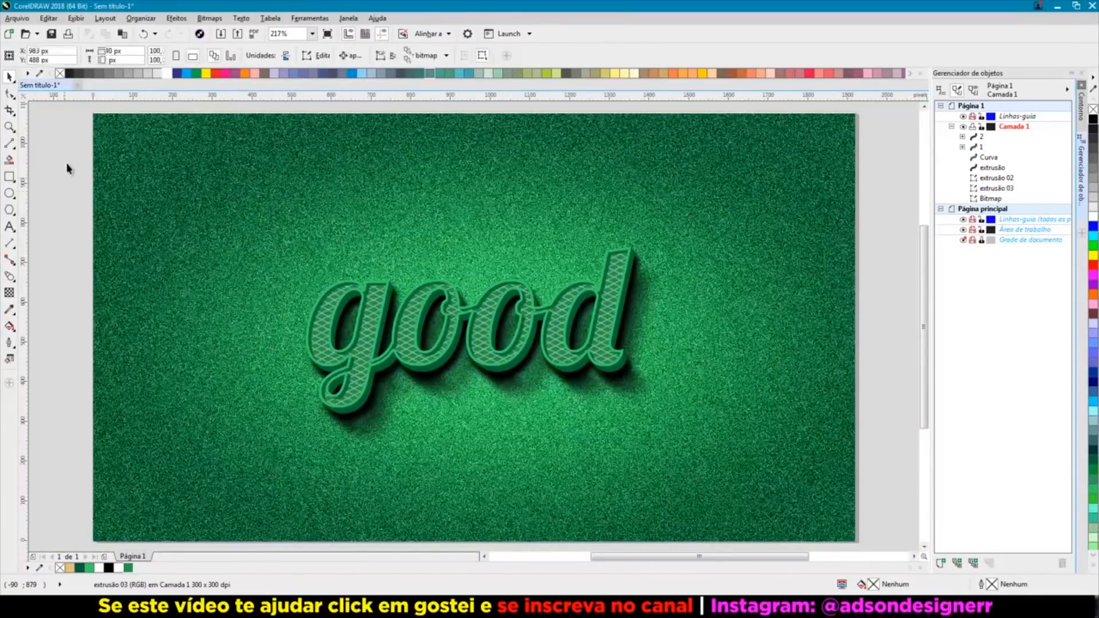
{"action": "scroll", "coordinate": [847, 504], "scroll_direction": "down", "scroll_amount": 2}
{"action": "left_click_drag", "start_coordinate": [848, 504], "coordinate": [843, 469]}
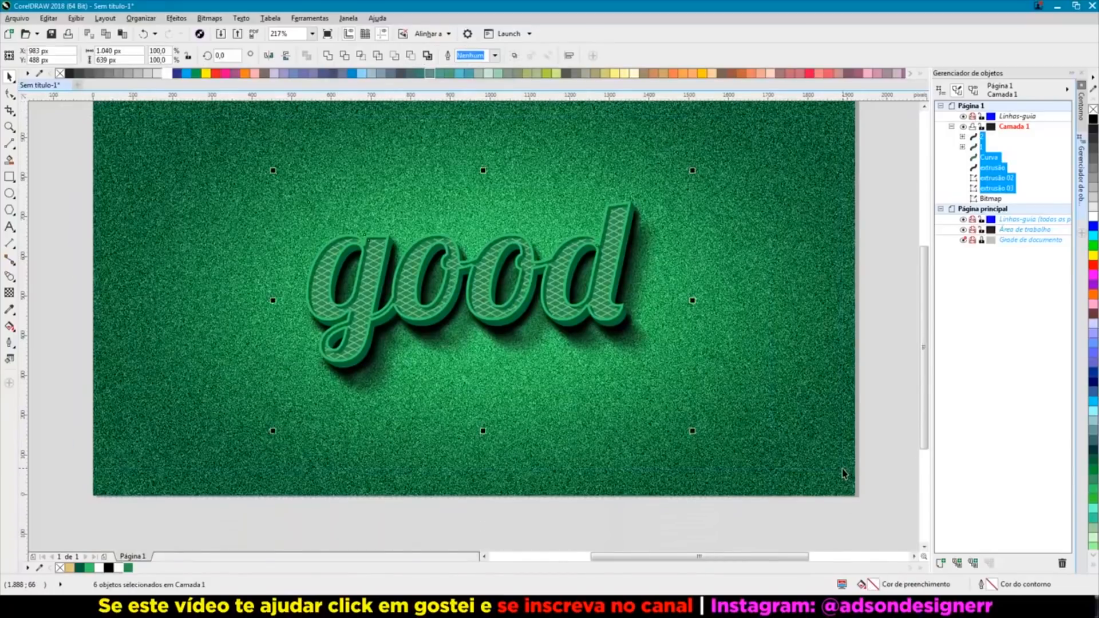
{"action": "key", "text": "ctrl+g"}
{"action": "key", "text": "p"}
{"action": "left_click", "coordinate": [876, 265]}
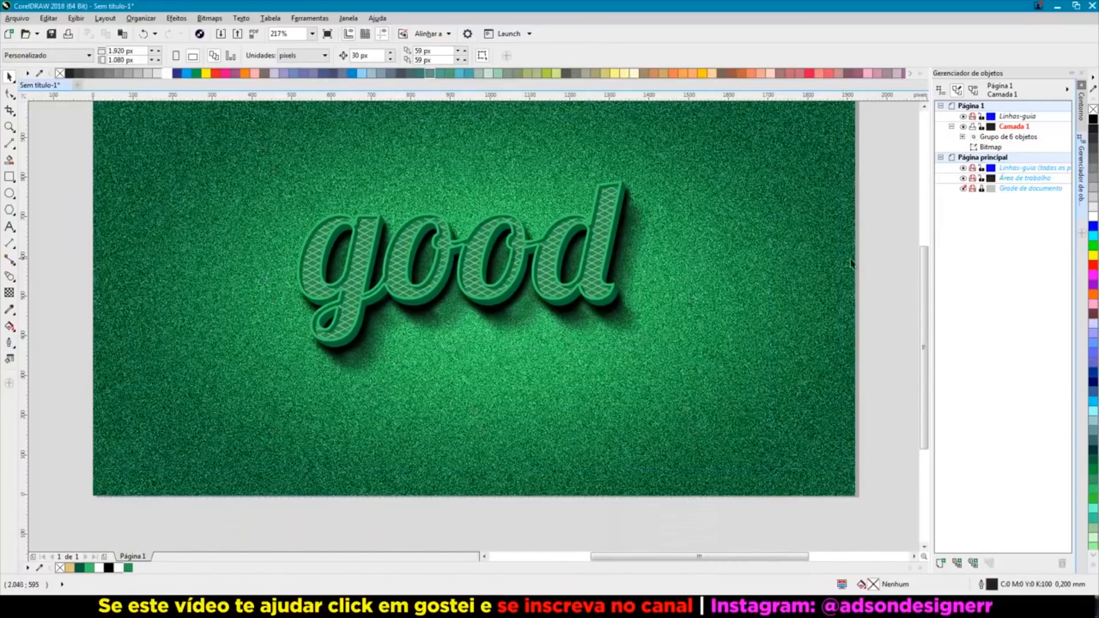
{"action": "scroll", "coordinate": [834, 263], "scroll_direction": "up", "scroll_amount": 2}
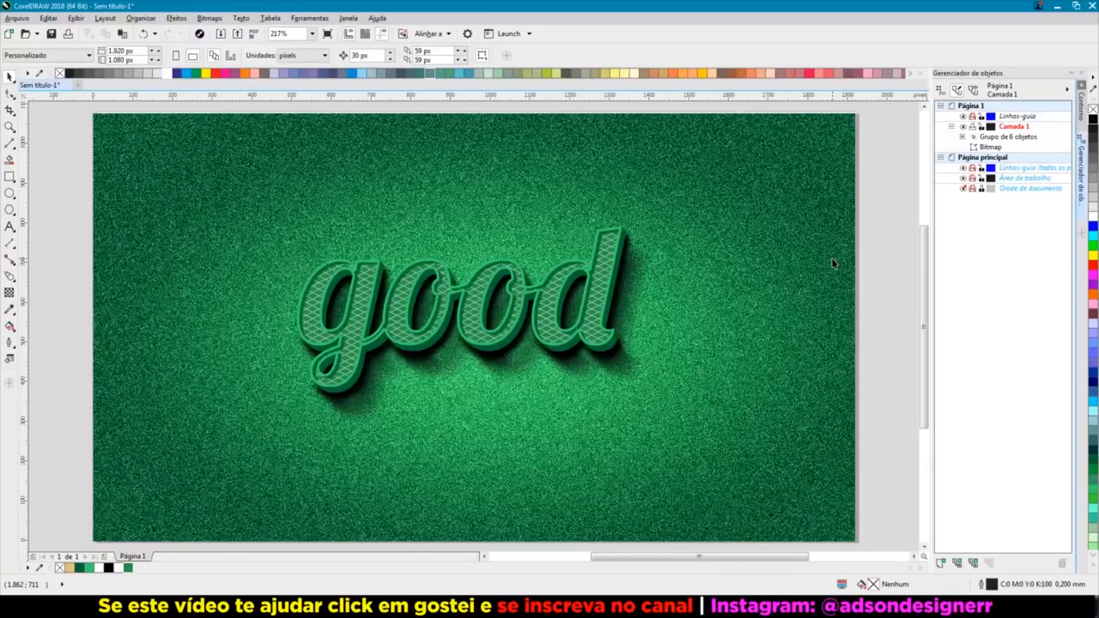
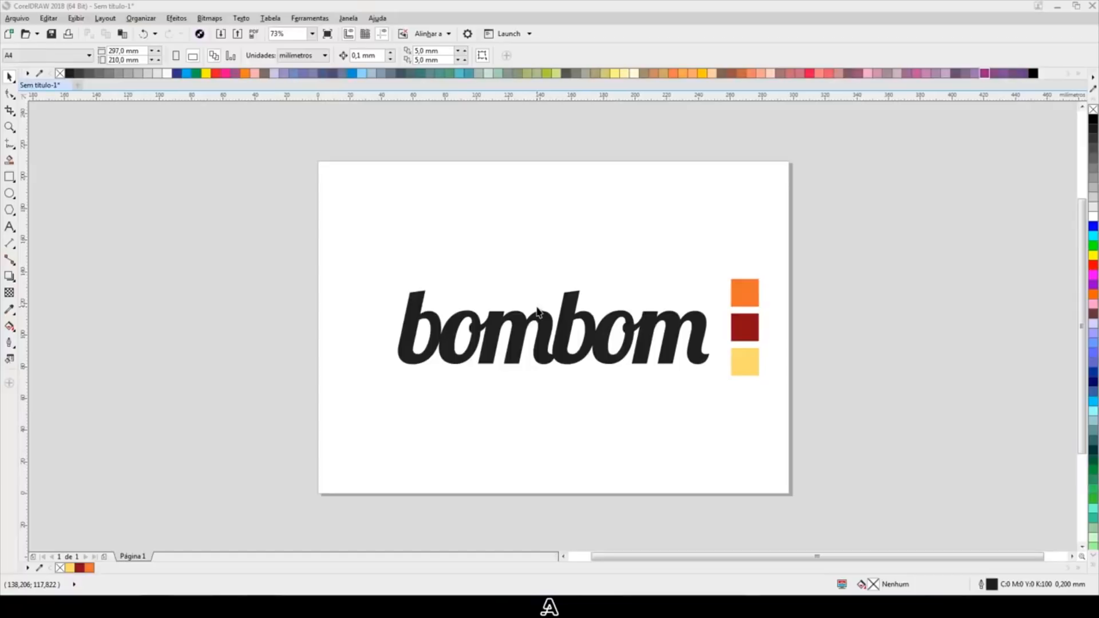
{"action": "left_click", "coordinate": [556, 319]}
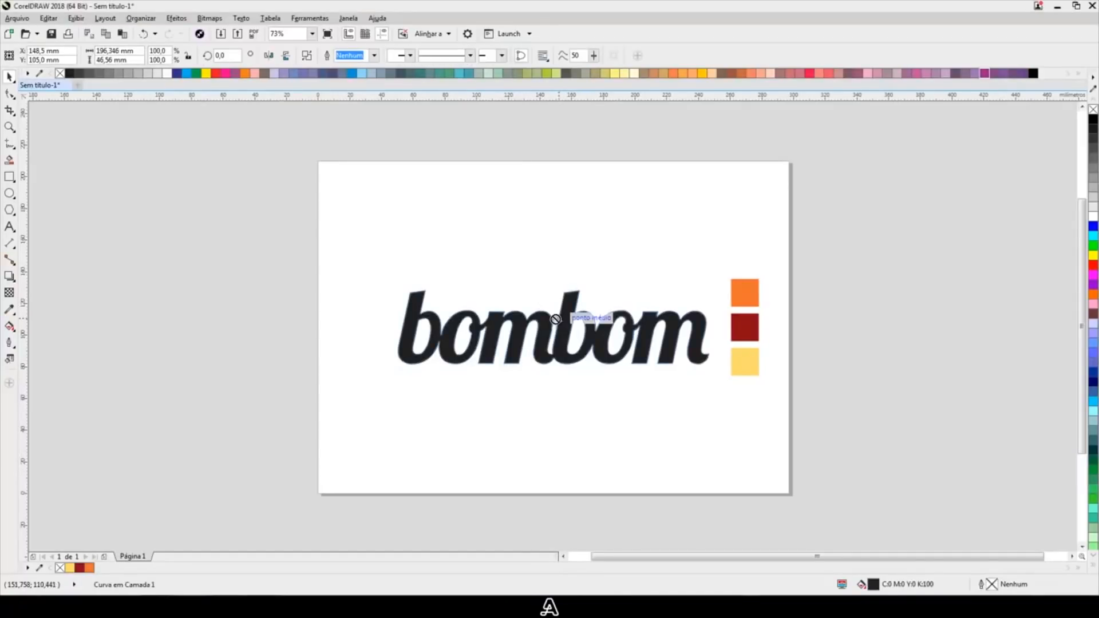
{"action": "left_click", "coordinate": [564, 273]}
{"action": "left_click_drag", "start_coordinate": [577, 302], "coordinate": [564, 306]}
{"action": "key", "text": "ctrl+z"}
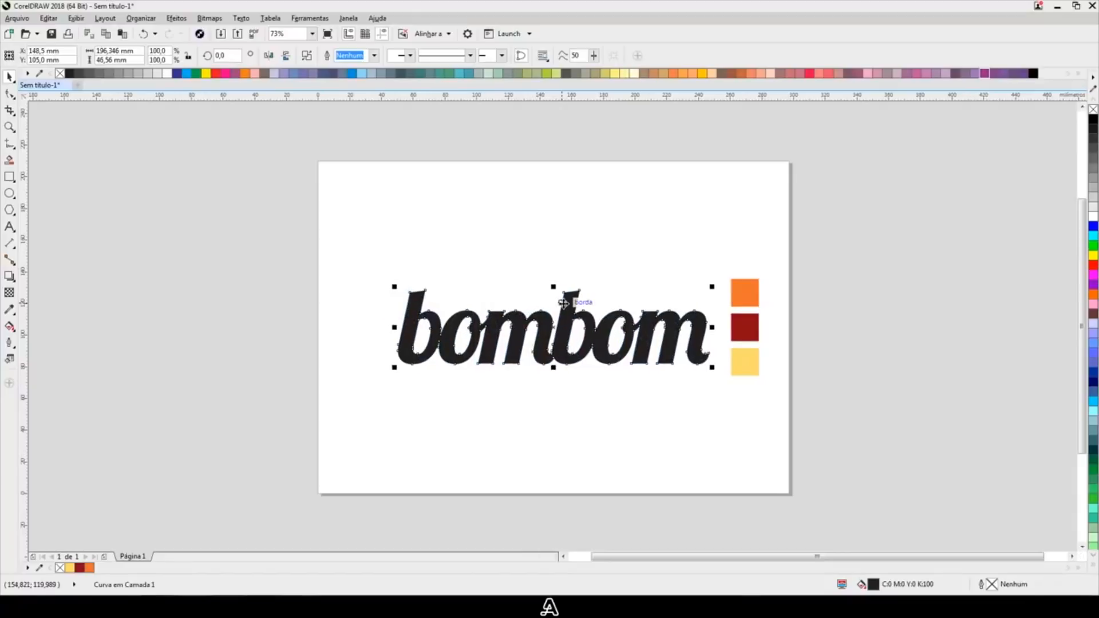
{"action": "left_click", "coordinate": [596, 245]}
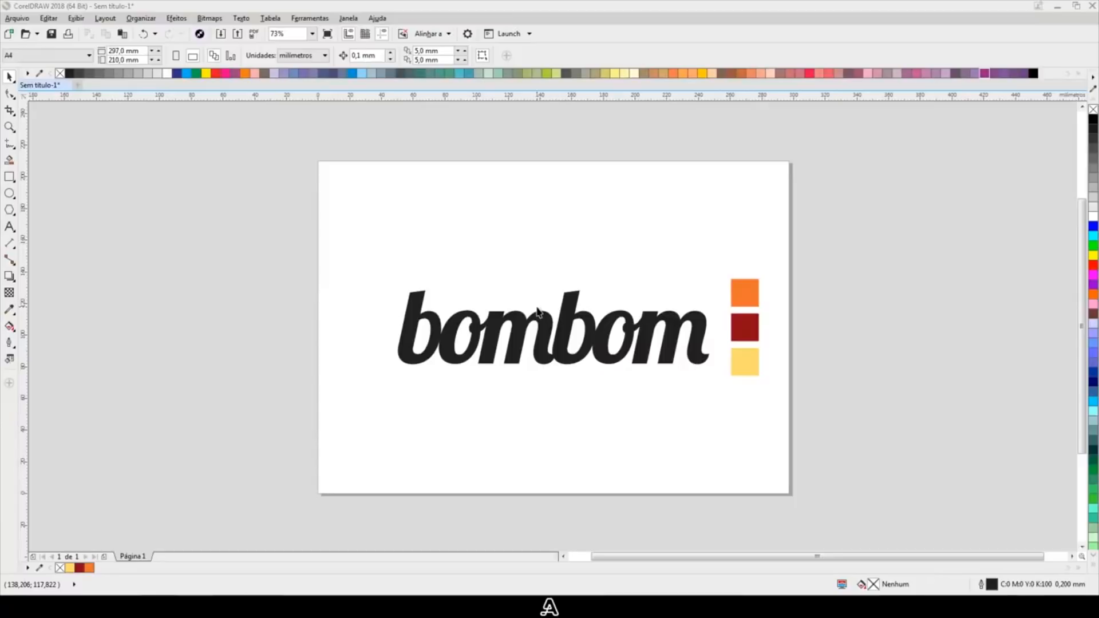
{"action": "left_click", "coordinate": [561, 322]}
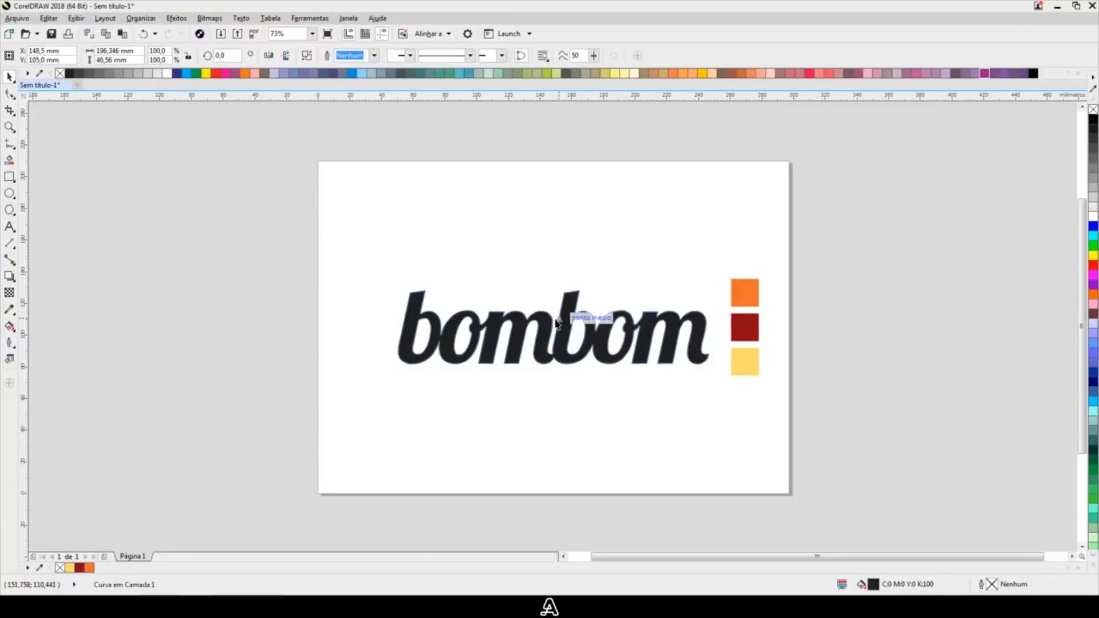
{"action": "left_click", "coordinate": [578, 277]}
{"action": "left_click_drag", "start_coordinate": [580, 307], "coordinate": [563, 307]}
{"action": "key", "text": "ctrl+z"}
{"action": "left_click", "coordinate": [596, 249]}
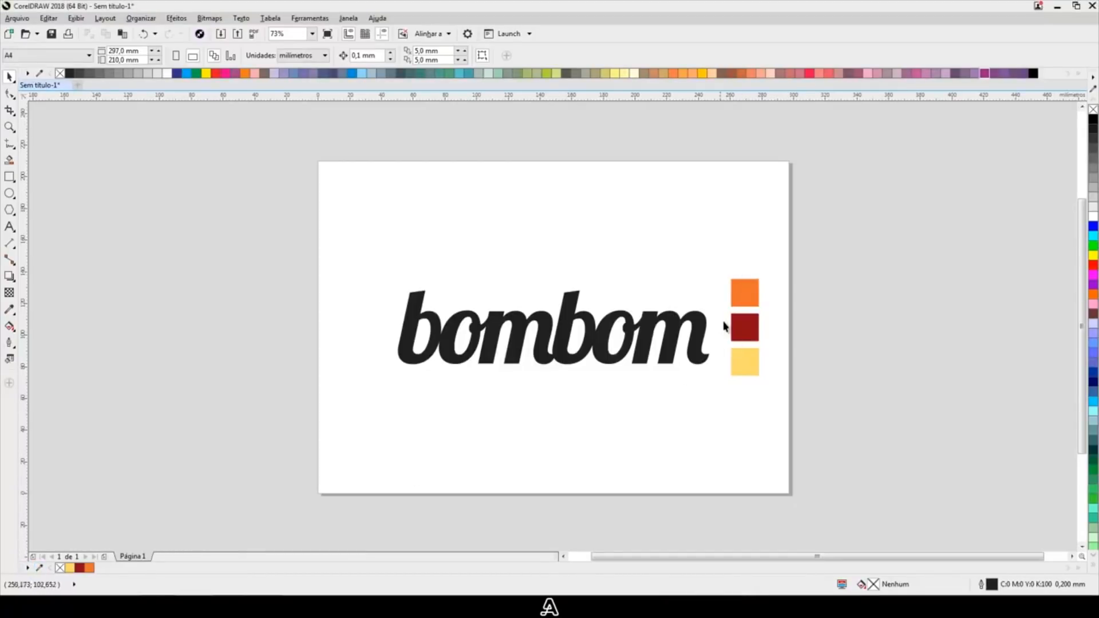
Step: Delete the group of orange, dark red and yellow squares beside the "bombom" lettering
{"action": "left_click_drag", "start_coordinate": [715, 240], "coordinate": [851, 448]}
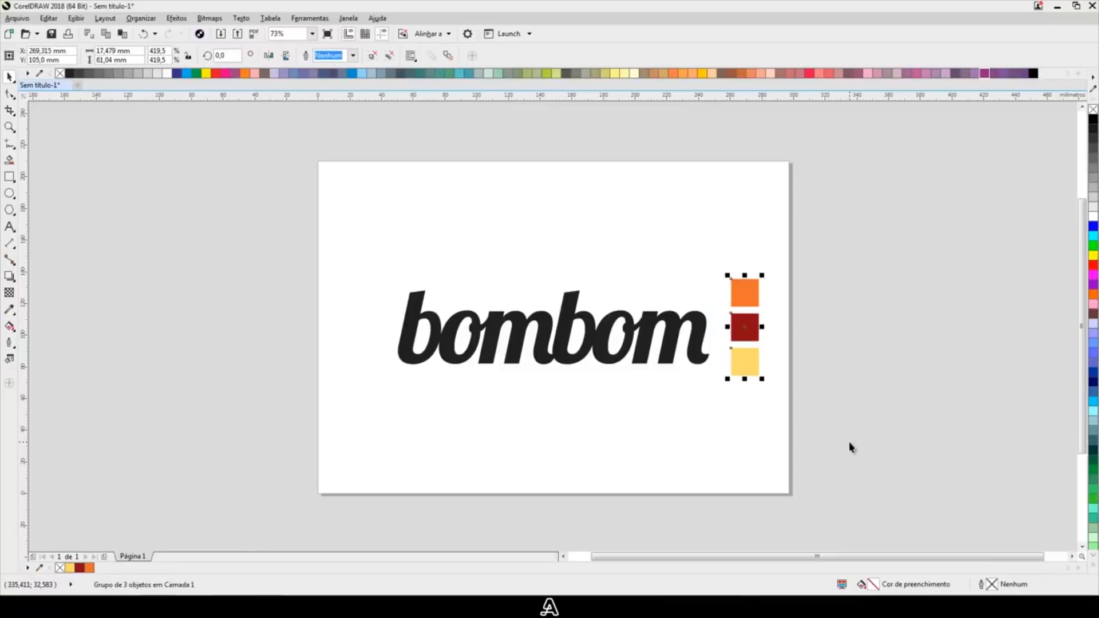
{"action": "key", "text": "Delete"}
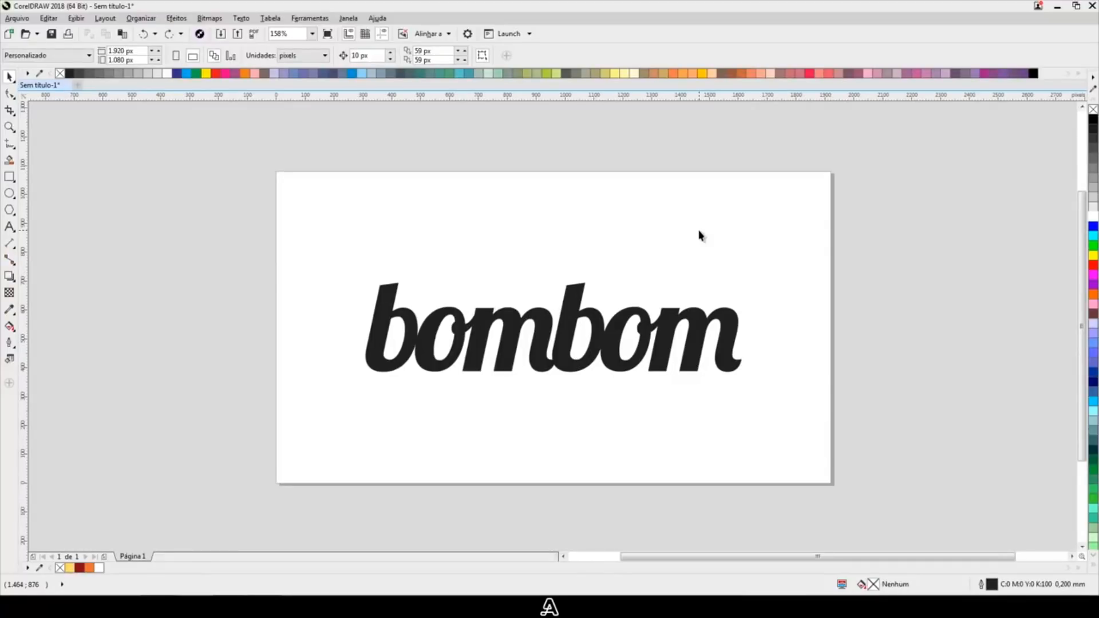
Step: Apply a one-step contour with rounded corners, a 15 px offset and a pink-red fill to the "bombom" lettering
{"action": "key", "text": "ctrl+F9"}
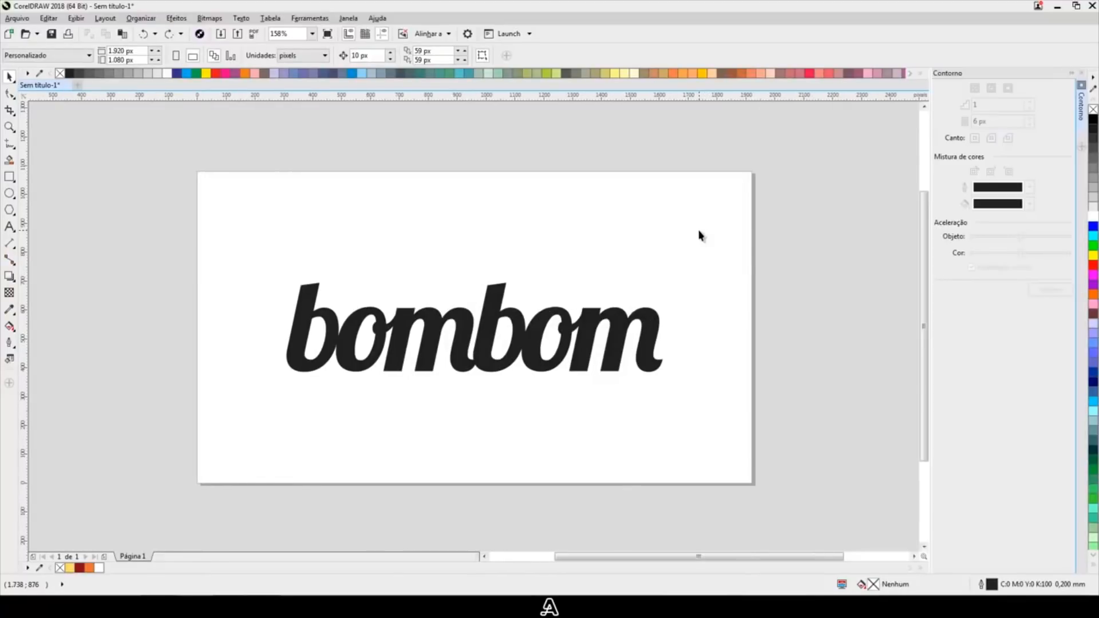
{"action": "left_click", "coordinate": [658, 315]}
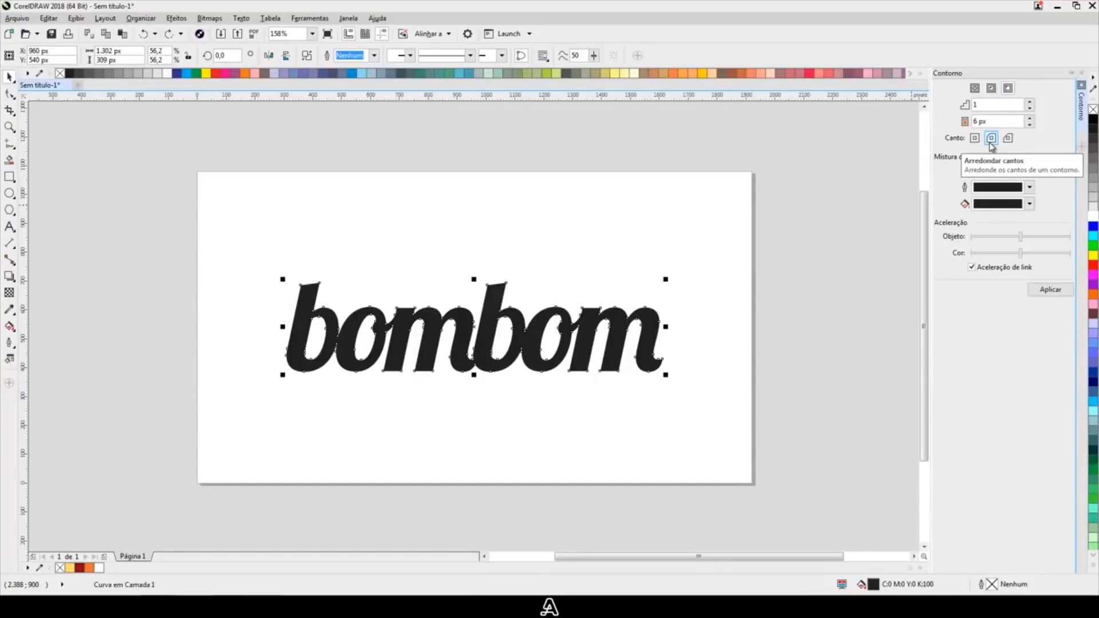
{"action": "left_click_drag", "start_coordinate": [979, 124], "coordinate": [973, 128]}
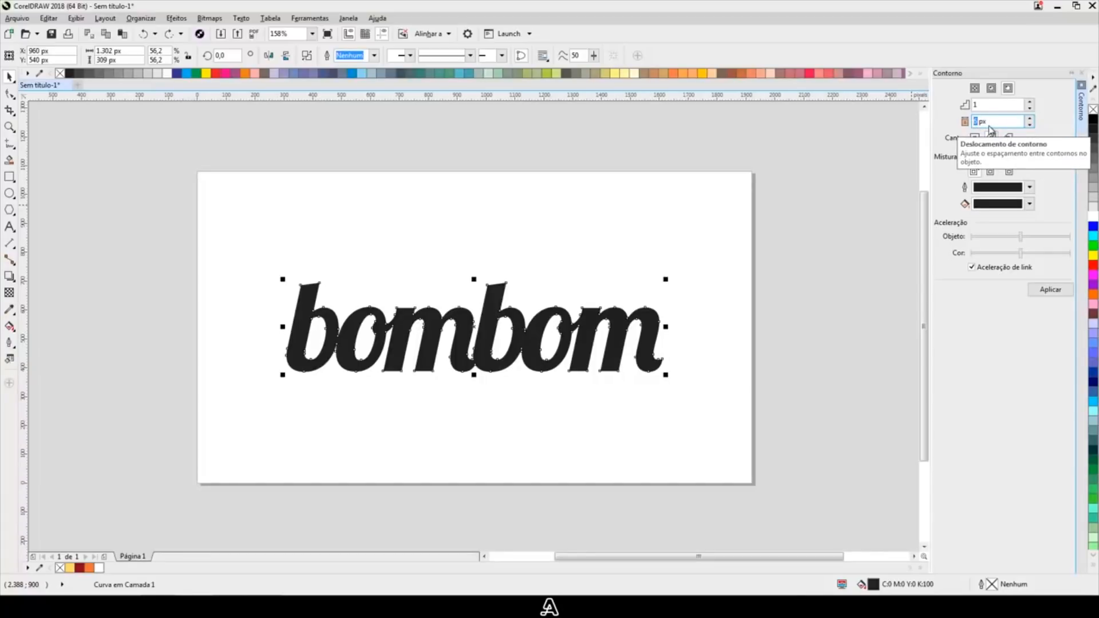
{"action": "type", "text": "15"}
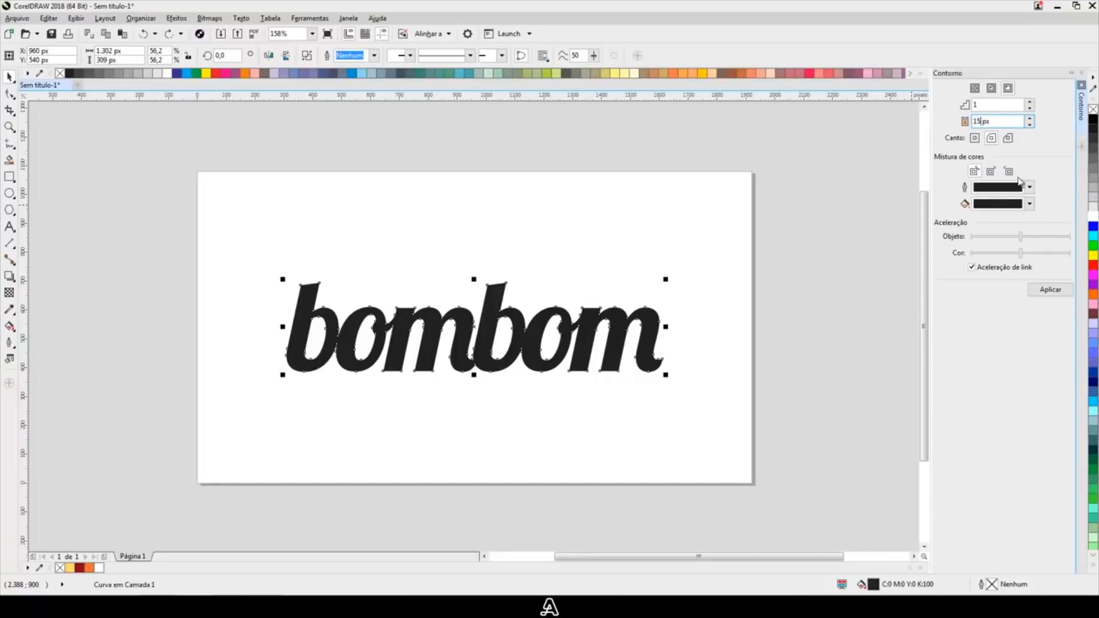
{"action": "left_click", "coordinate": [1029, 203]}
{"action": "left_click", "coordinate": [1027, 280]}
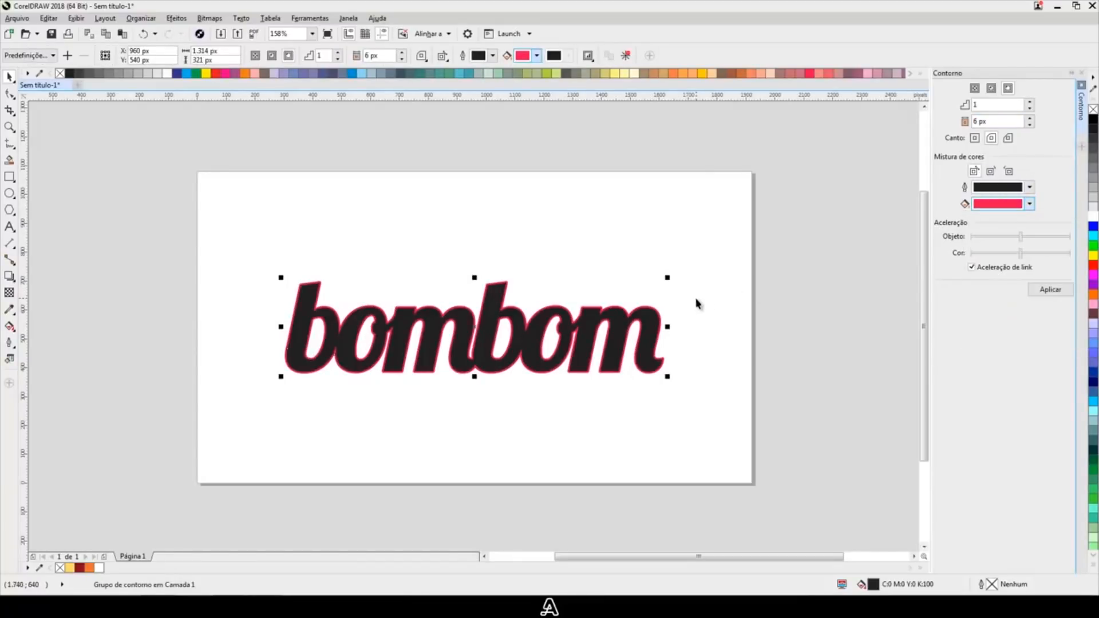
{"action": "double_click", "coordinate": [975, 123]}
{"action": "type", "text": "15"}
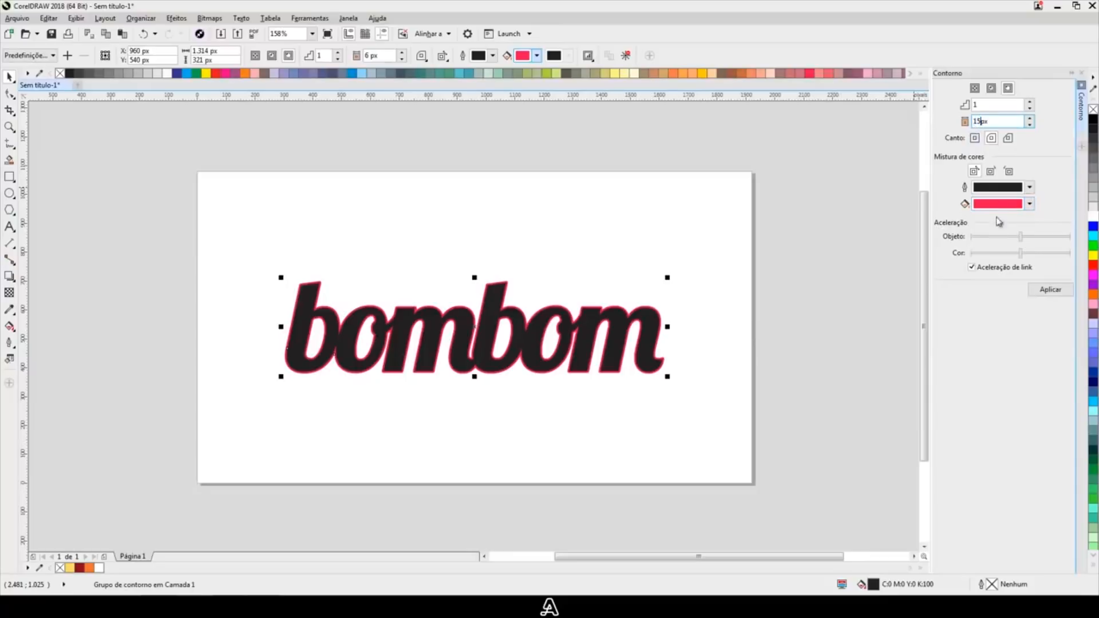
{"action": "left_click", "coordinate": [1052, 290]}
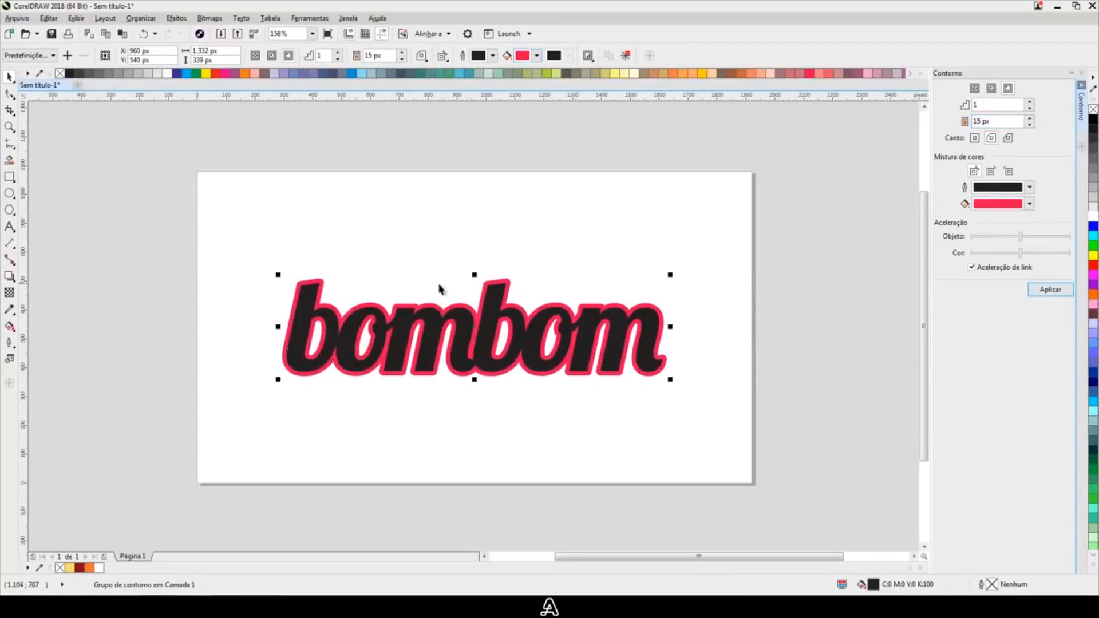
Step: Increase the offset of the lettering's pink-red contour to 21 px
{"action": "left_click", "coordinate": [1030, 119]}
{"action": "left_click", "coordinate": [1029, 119]}
{"action": "left_click", "coordinate": [1030, 119]}
{"action": "left_click", "coordinate": [1029, 119]}
{"action": "left_click", "coordinate": [1029, 118]}
{"action": "left_click", "coordinate": [1029, 118]}
{"action": "left_click", "coordinate": [1048, 291]}
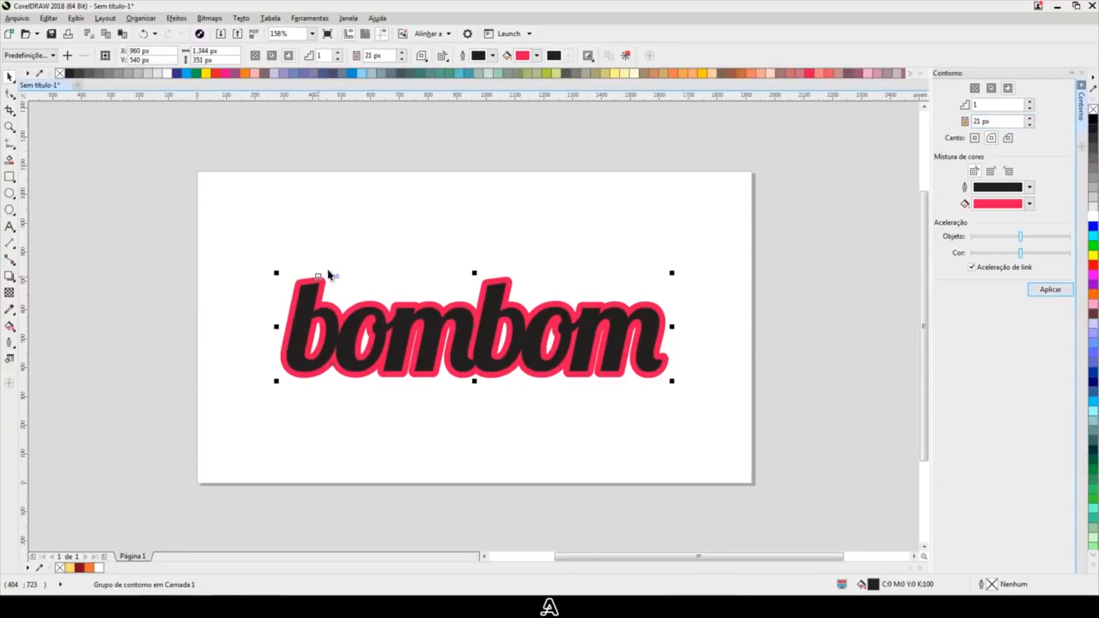
Step: Break the contour apart from the lettering and fill the inner letters with light yellow (#FEDB6D)
{"action": "key", "text": "ctrl+k"}
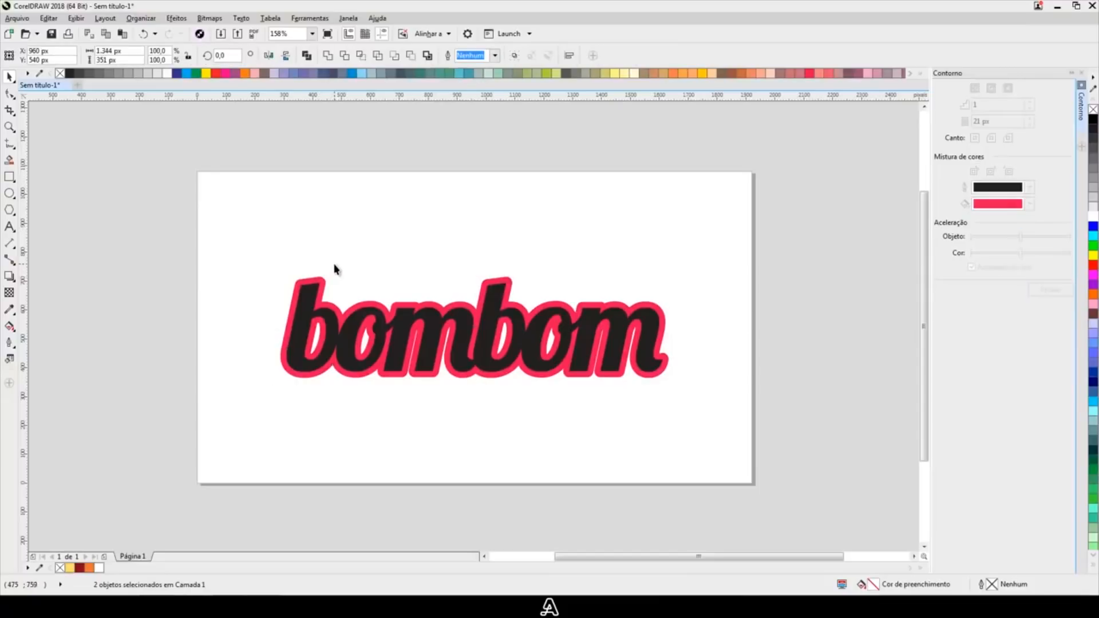
{"action": "left_click", "coordinate": [311, 297]}
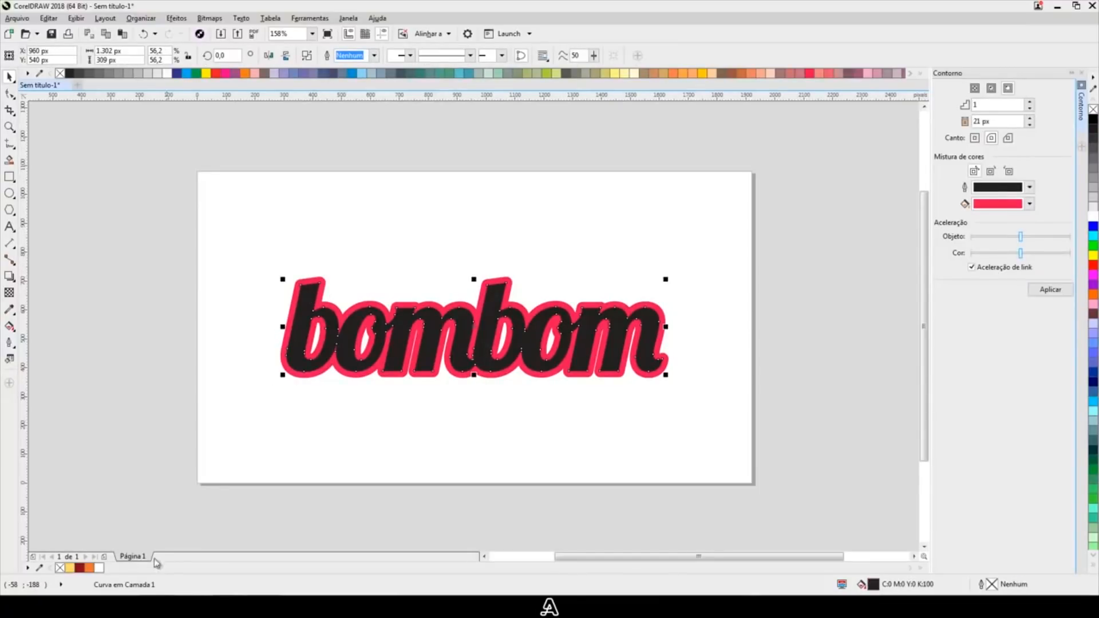
{"action": "left_click", "coordinate": [71, 568]}
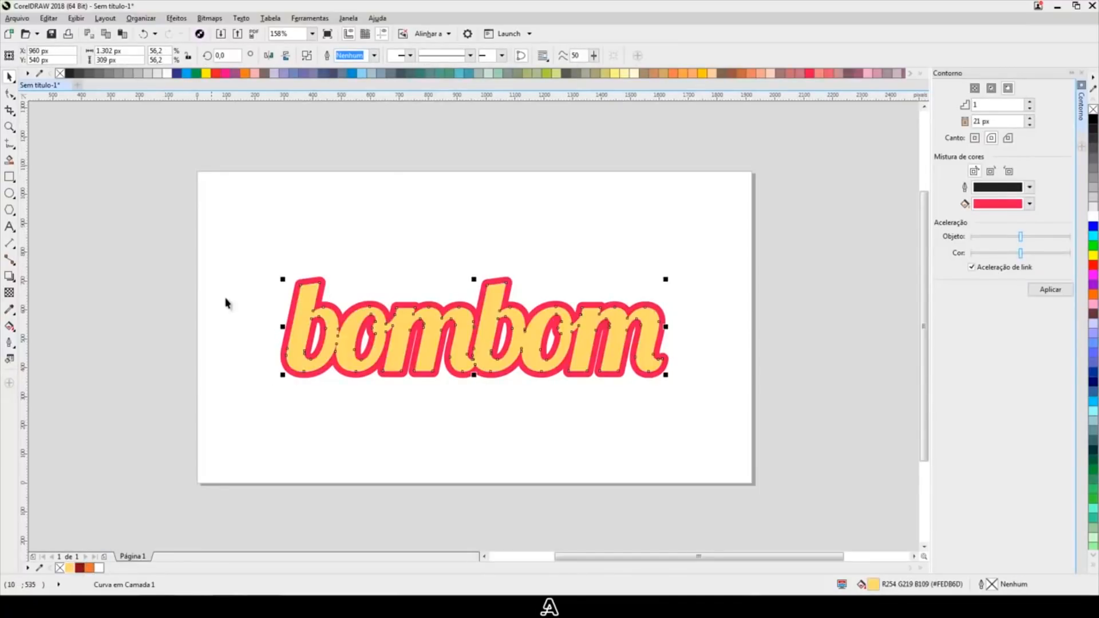
Step: Fill the separated pink-red contour shape with the dark red from the document colours
{"action": "scroll", "coordinate": [318, 289], "scroll_direction": "up", "scroll_amount": 3}
{"action": "left_click", "coordinate": [319, 285]}
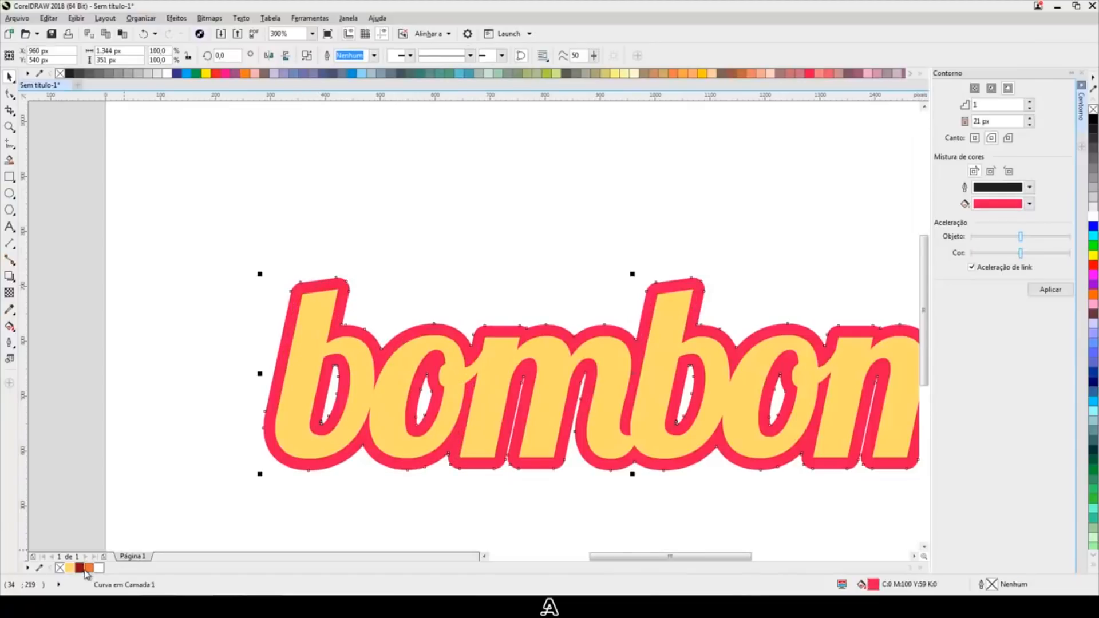
{"action": "left_click", "coordinate": [79, 568]}
{"action": "left_click", "coordinate": [234, 332]}
{"action": "left_click", "coordinate": [299, 290]}
{"action": "left_click", "coordinate": [351, 247]}
Step: Add a one-step pink-red contour around the dark red shape, applying a 6 px offset and increasing it to 10 px
{"action": "left_click", "coordinate": [342, 288]}
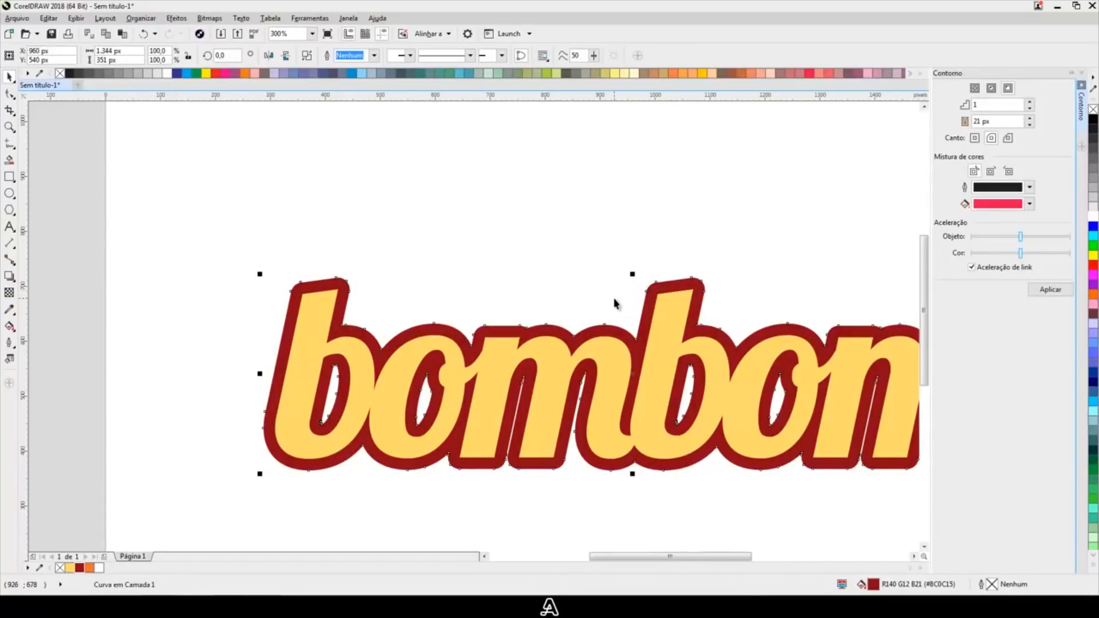
{"action": "left_click", "coordinate": [981, 122]}
{"action": "left_click_drag", "start_coordinate": [981, 123], "coordinate": [975, 126]}
{"action": "type", "text": "6"}
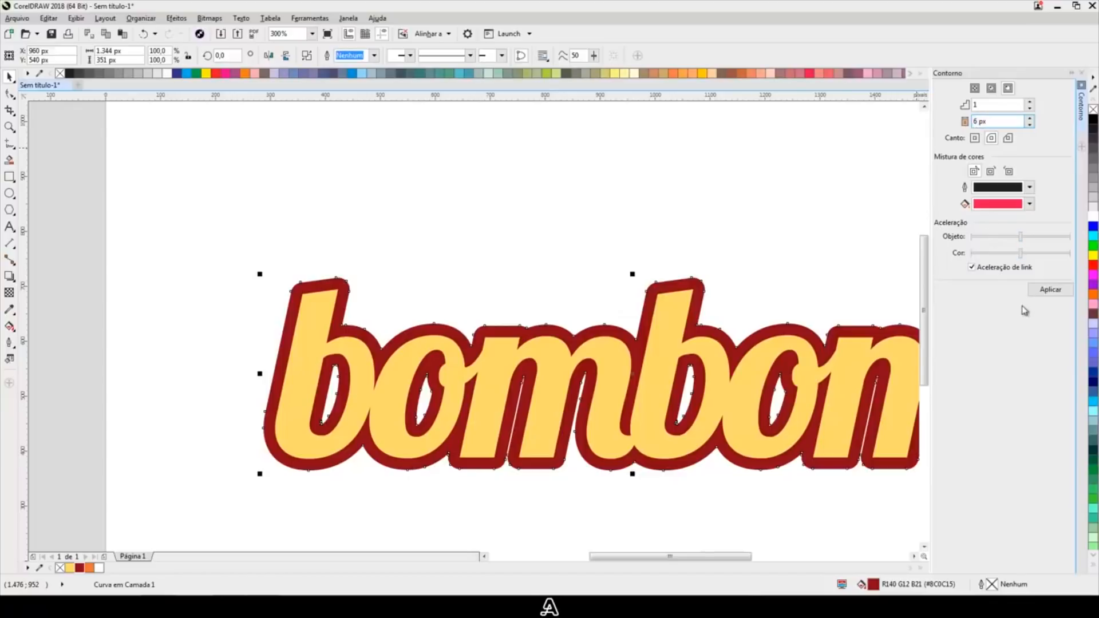
{"action": "left_click", "coordinate": [1044, 290]}
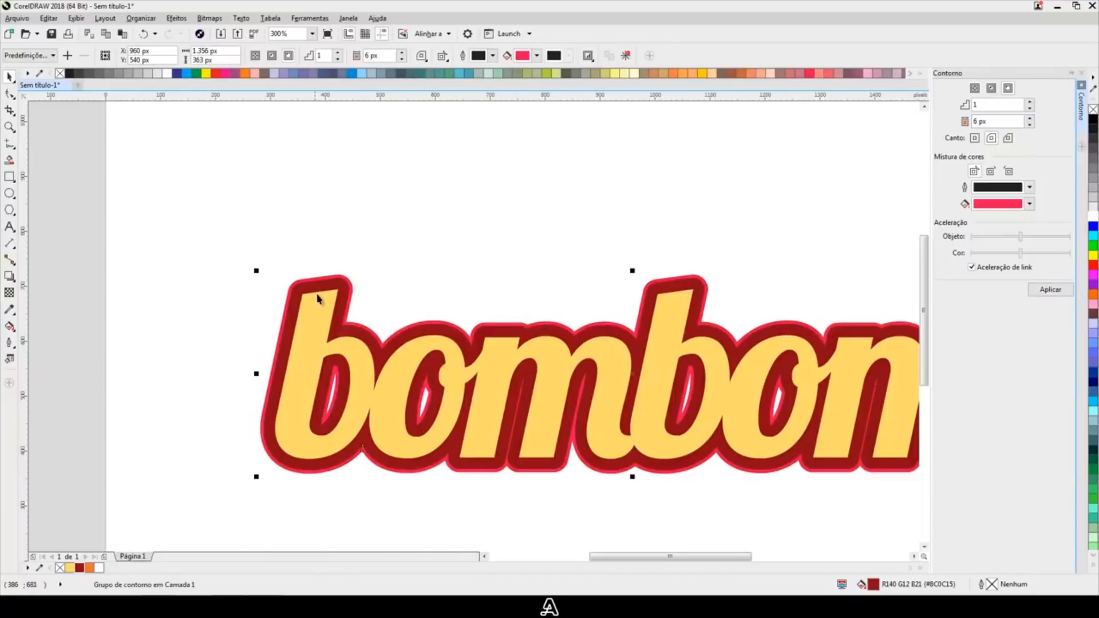
{"action": "left_click", "coordinate": [1030, 119]}
{"action": "left_click", "coordinate": [1030, 119]}
{"action": "left_click", "coordinate": [1051, 289]}
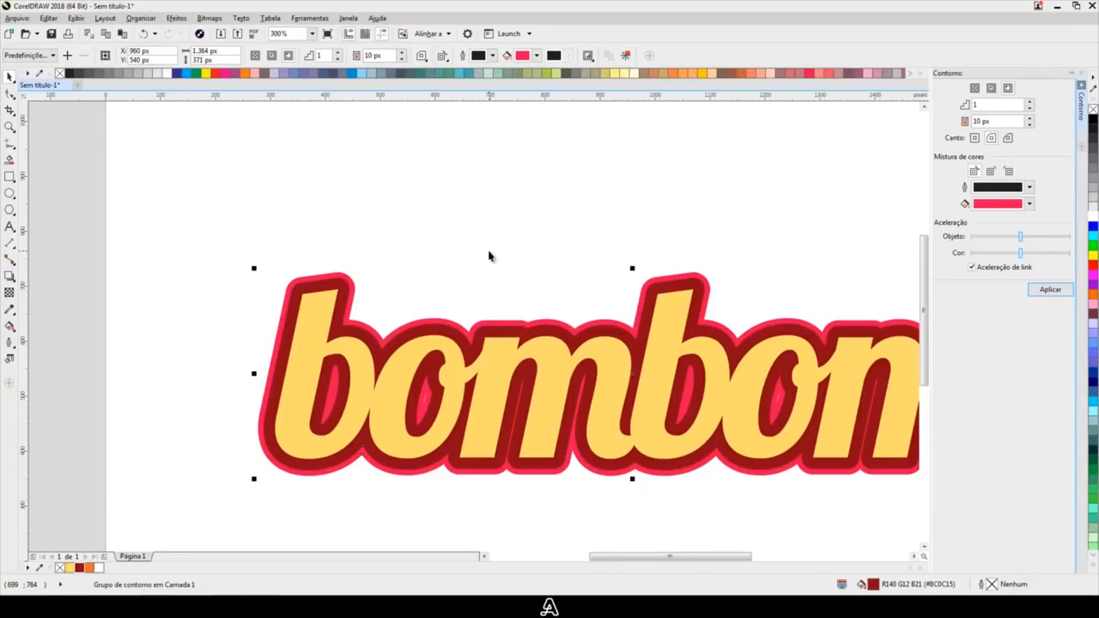
Step: Break the outer contour apart from the dark red shape and fill it with orange (#EE732C)
{"action": "key", "text": "ctrl+k"}
{"action": "left_click", "coordinate": [472, 234]}
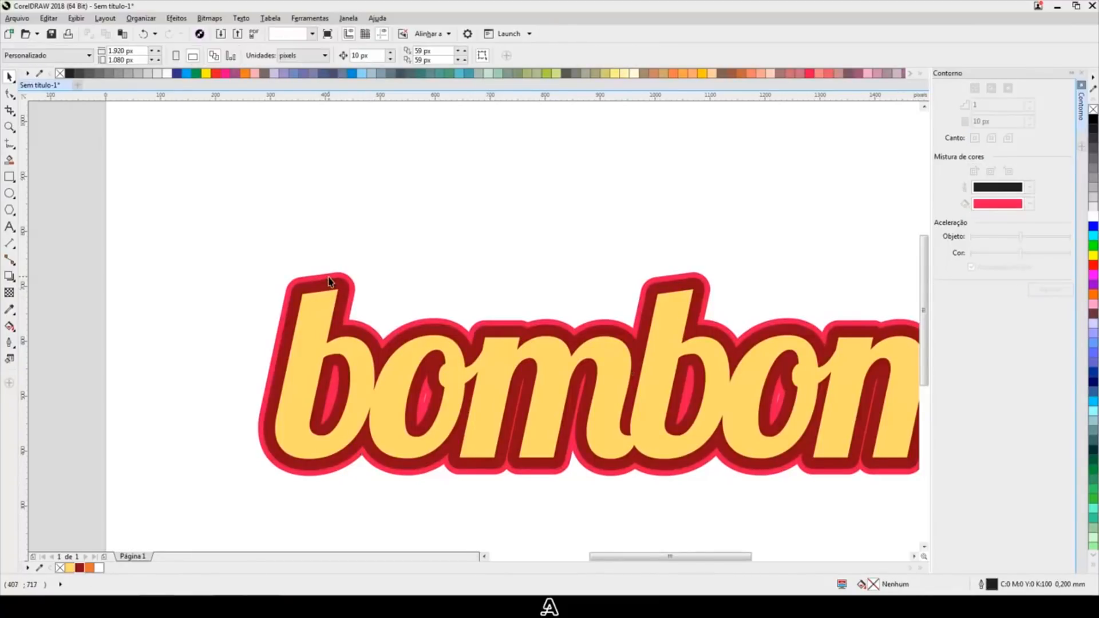
{"action": "left_click", "coordinate": [328, 277]}
{"action": "left_click", "coordinate": [90, 568]}
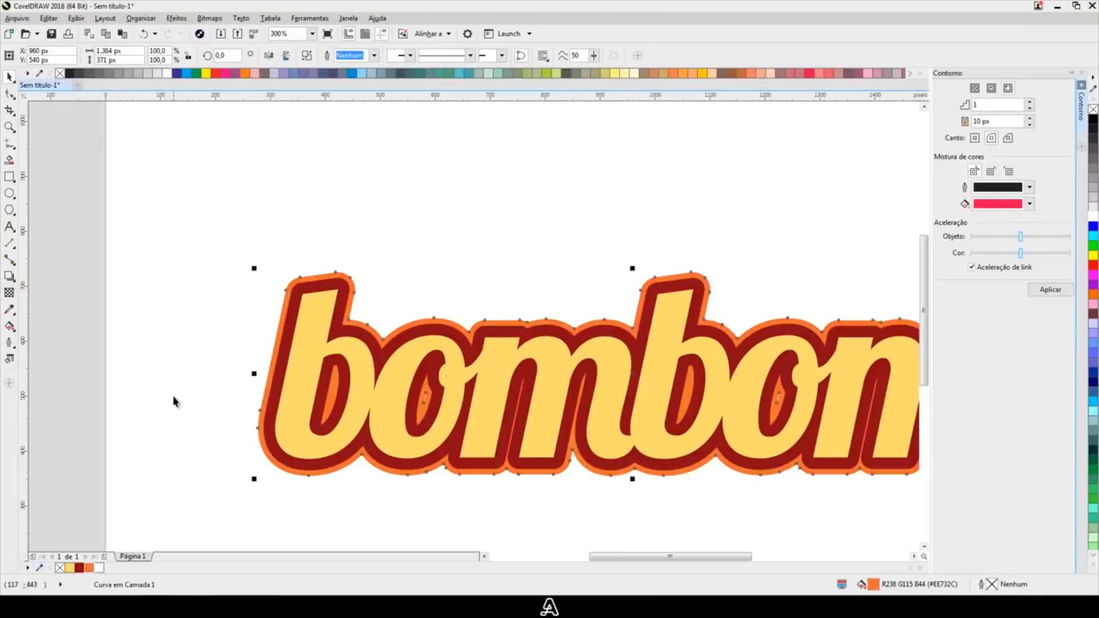
{"action": "left_click", "coordinate": [175, 400]}
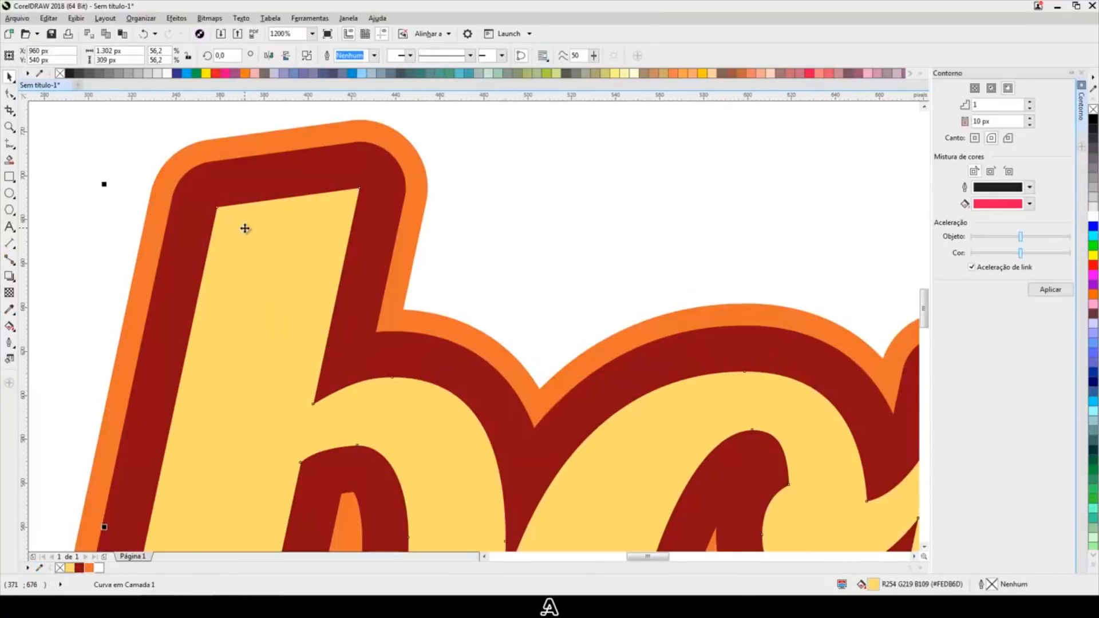
Step: Duplicate the yellow lettering 6 px to the right and 6 px down, and trim the original letters with the copy
{"action": "left_click_drag", "start_coordinate": [245, 229], "coordinate": [257, 242]}
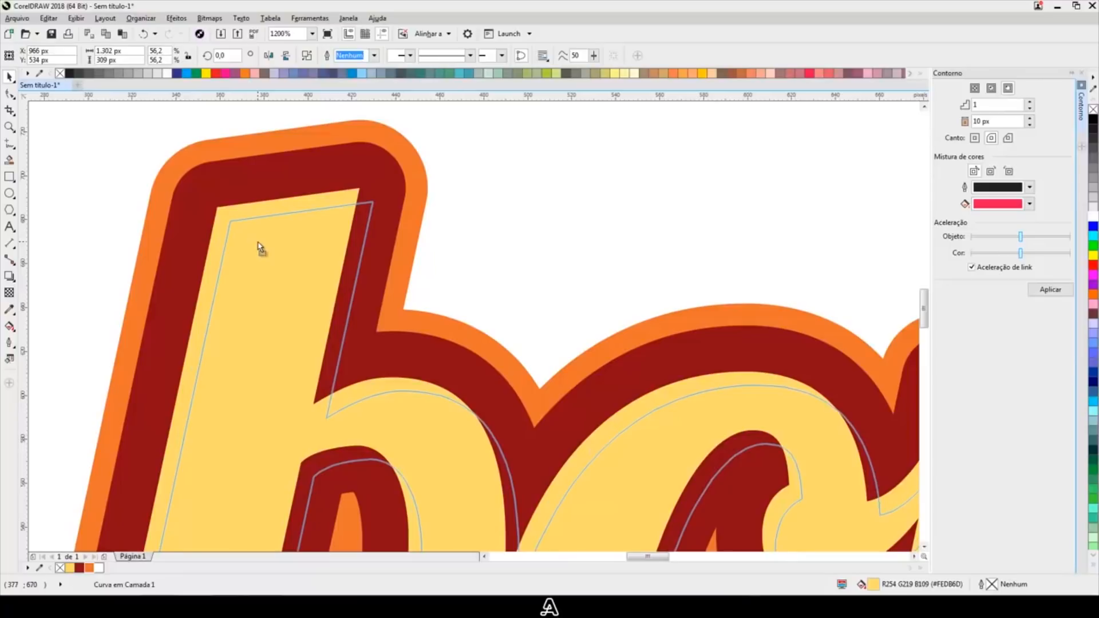
{"action": "left_click_drag", "start_coordinate": [257, 246], "coordinate": [257, 241]}
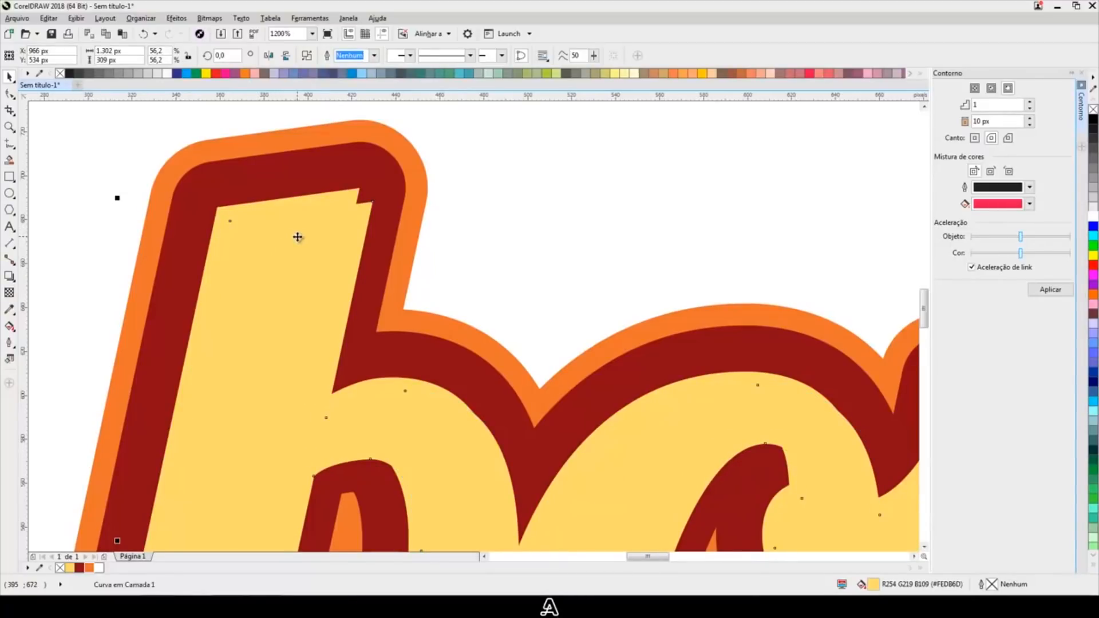
{"action": "left_click", "coordinate": [352, 195], "text": "shift"}
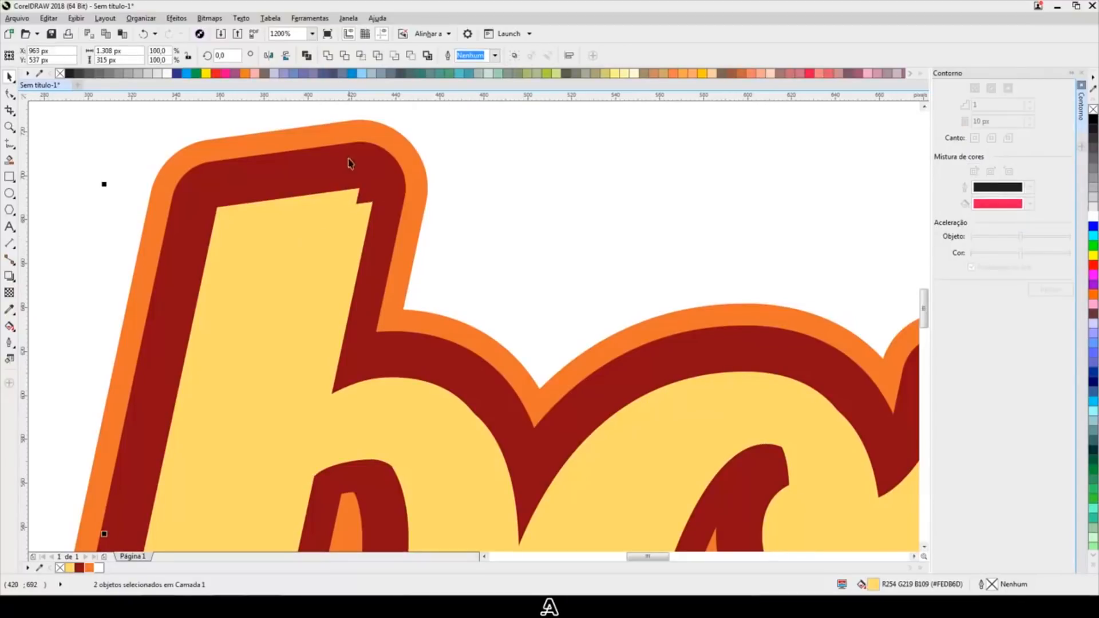
{"action": "left_click", "coordinate": [345, 55]}
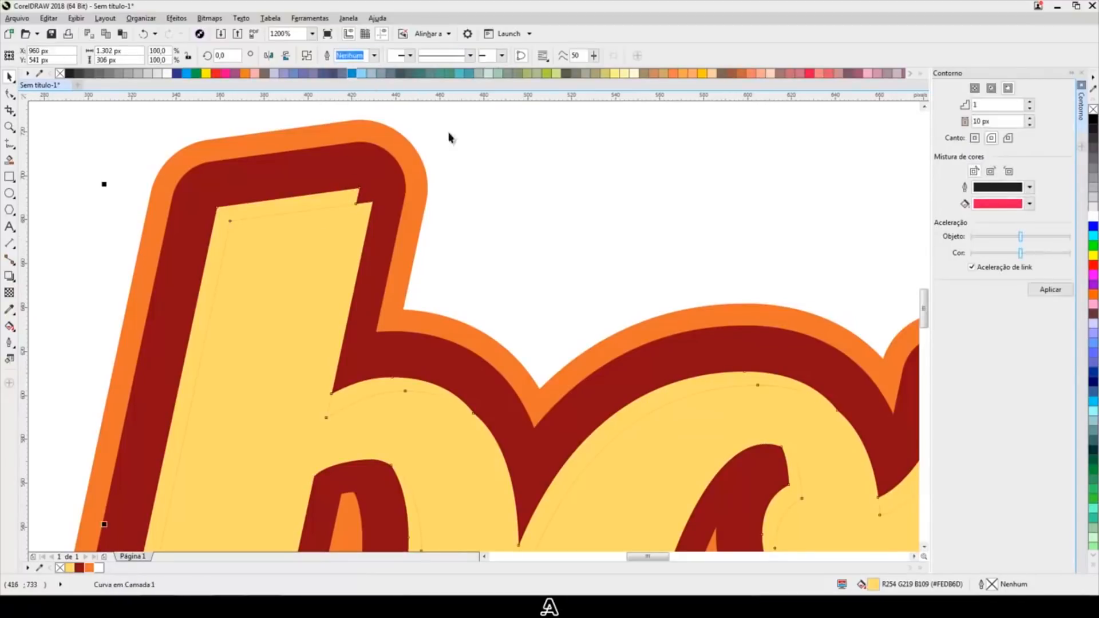
Step: Fill the trimmed strip along the upper-left edges of the letters with white
{"action": "key", "text": "Escape"}
{"action": "left_click", "coordinate": [353, 198]}
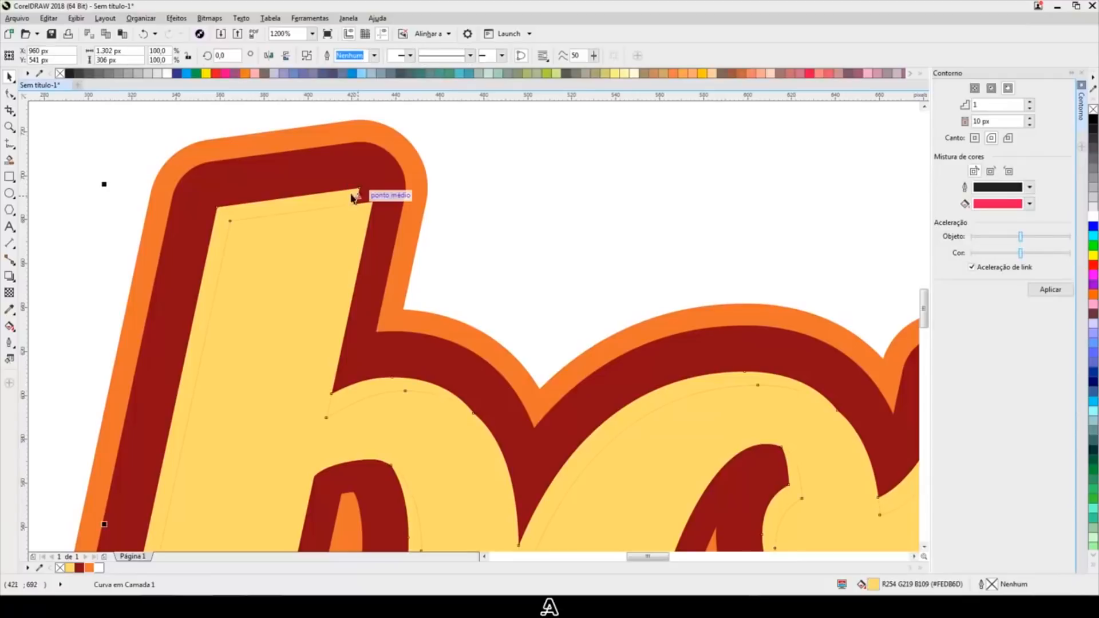
{"action": "left_click", "coordinate": [167, 74]}
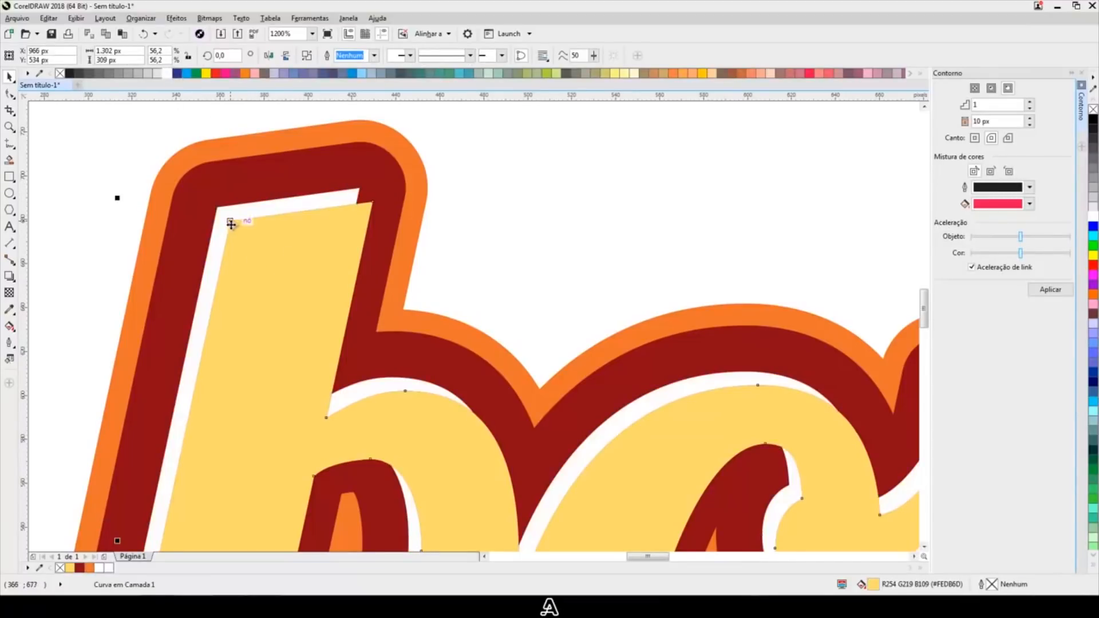
Step: Move the offset yellow copy back onto the original letter position and place it behind the white highlight
{"action": "left_click_drag", "start_coordinate": [231, 223], "coordinate": [215, 213]}
{"action": "scroll", "coordinate": [219, 202], "scroll_direction": "up", "scroll_amount": 1}
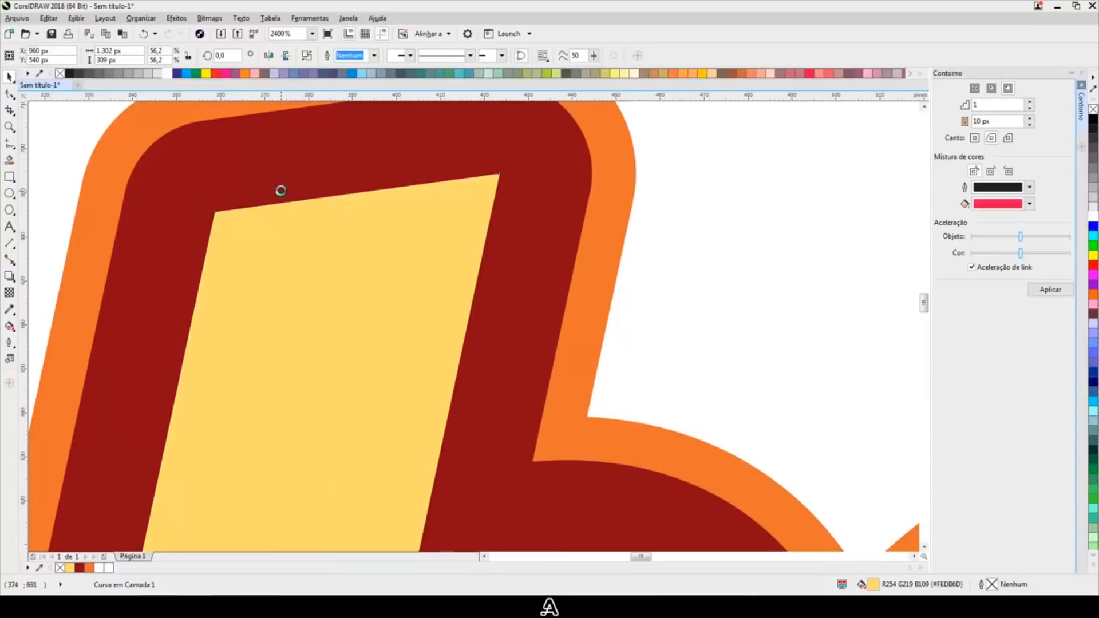
{"action": "key", "text": "ctrl+z"}
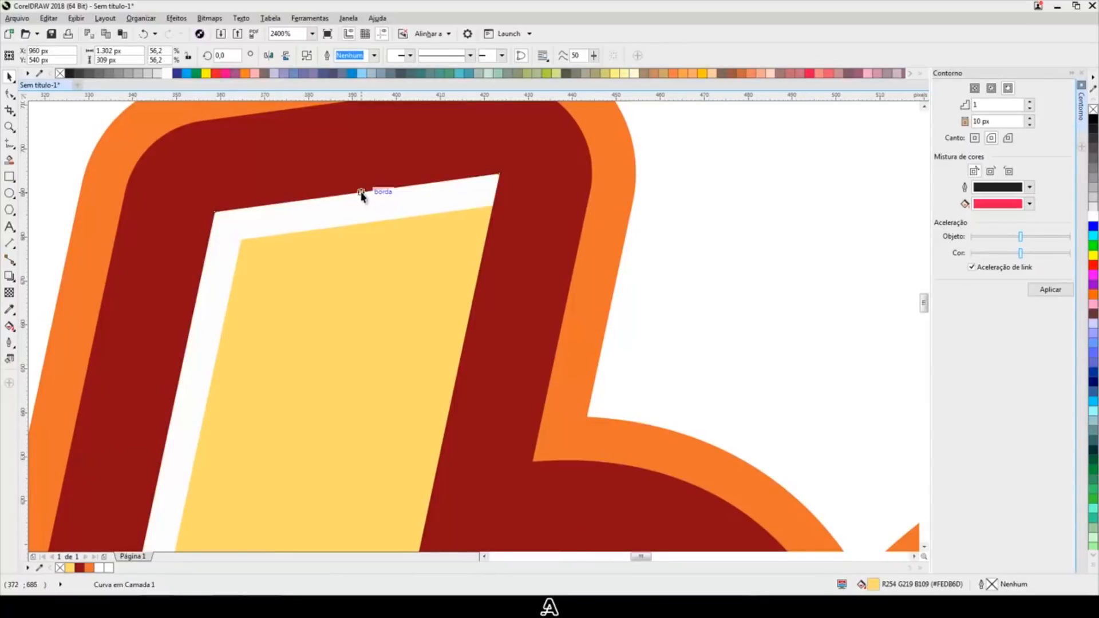
{"action": "scroll", "coordinate": [328, 222], "scroll_direction": "down", "scroll_amount": 1}
Step: Convert the white highlight shape to a 300 dpi bitmap in RGB color (24-bit) with a transparent background
{"action": "left_click", "coordinate": [511, 178]}
{"action": "left_click", "coordinate": [382, 208]}
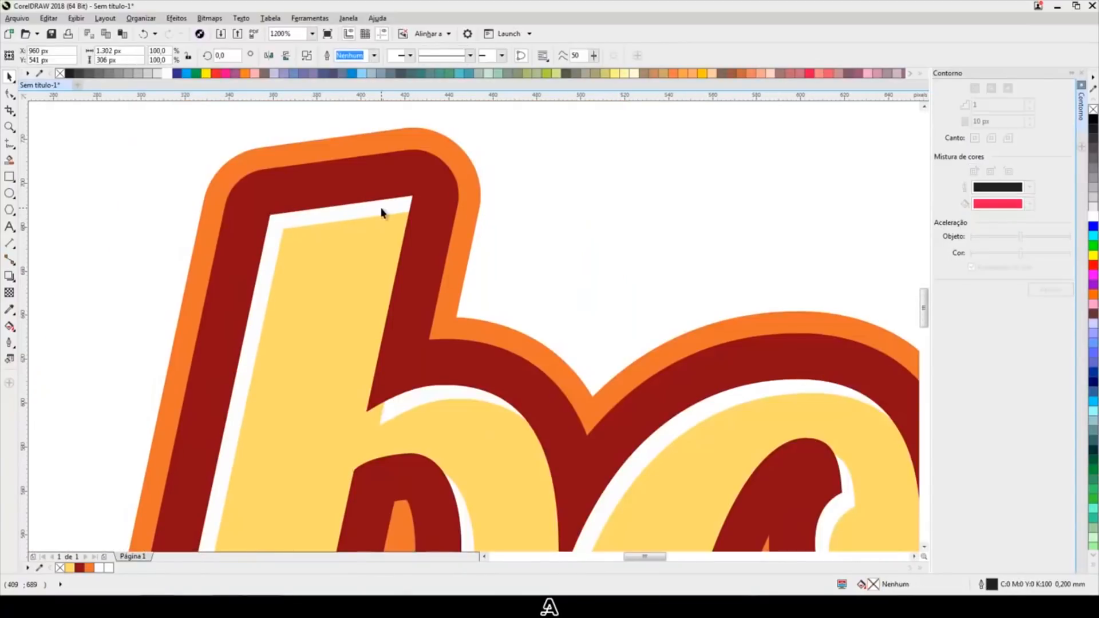
{"action": "left_click_drag", "start_coordinate": [383, 209], "coordinate": [404, 239]}
{"action": "key", "text": "ctrl+z"}
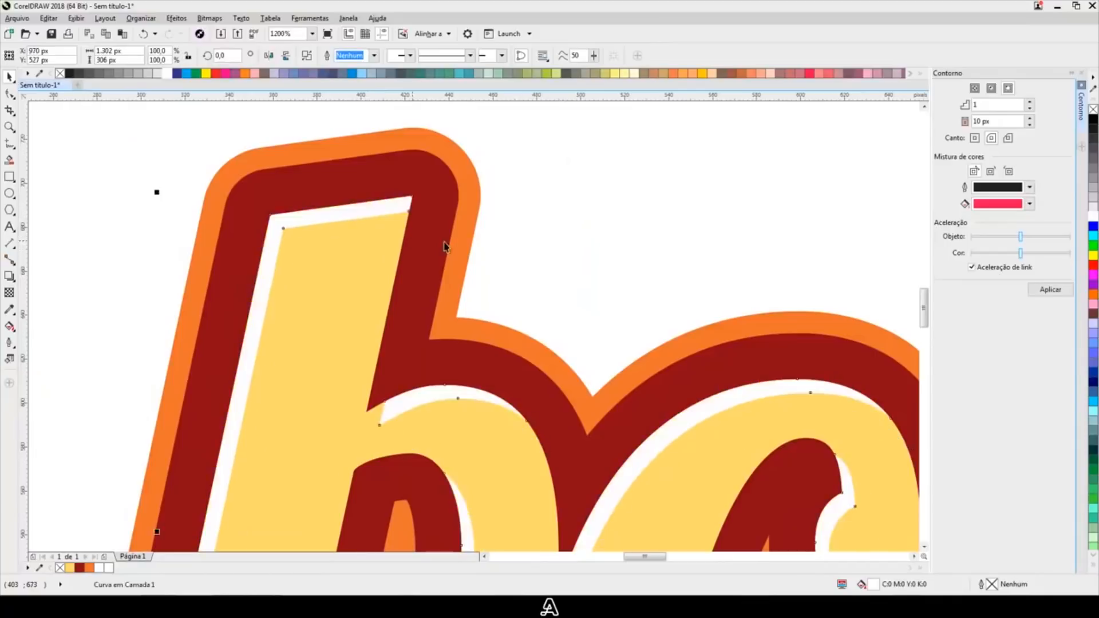
{"action": "left_click", "coordinate": [209, 18]}
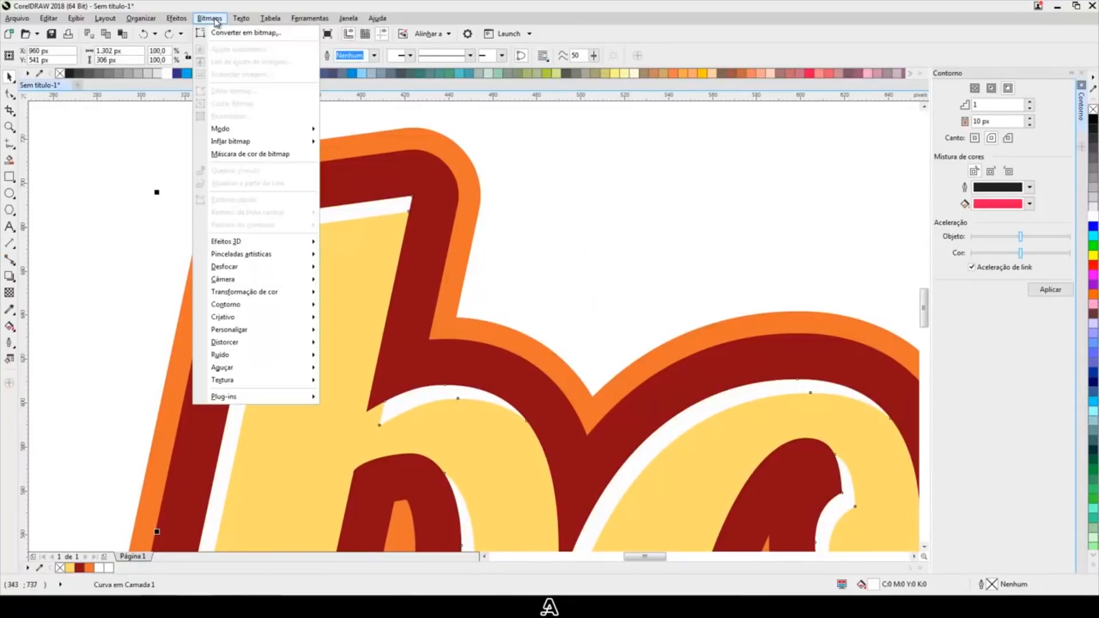
{"action": "left_click", "coordinate": [228, 34]}
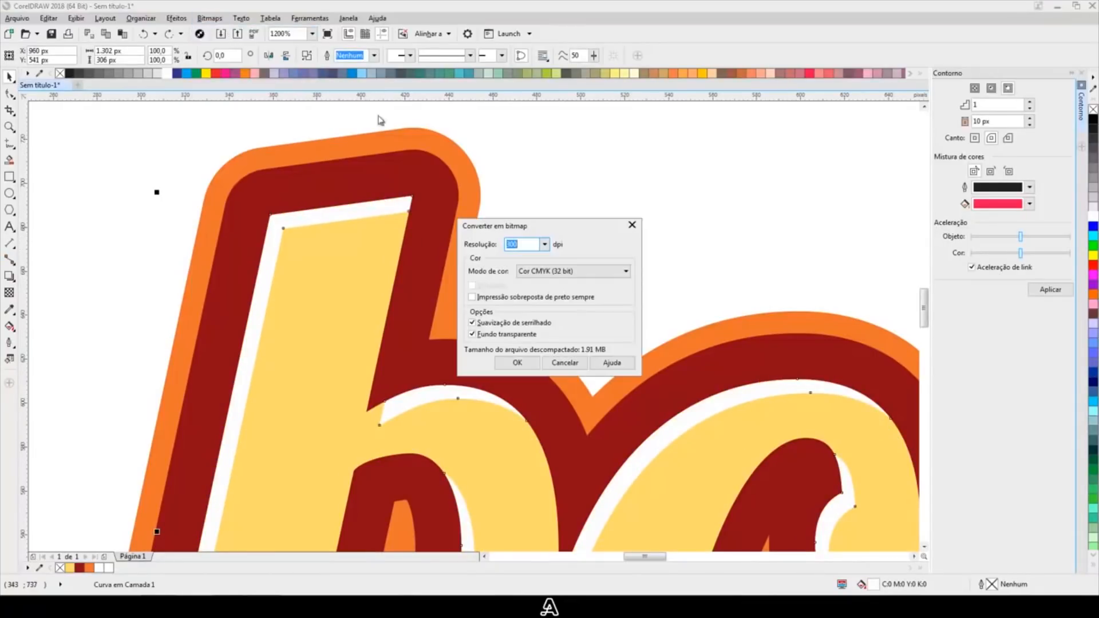
{"action": "left_click", "coordinate": [531, 272]}
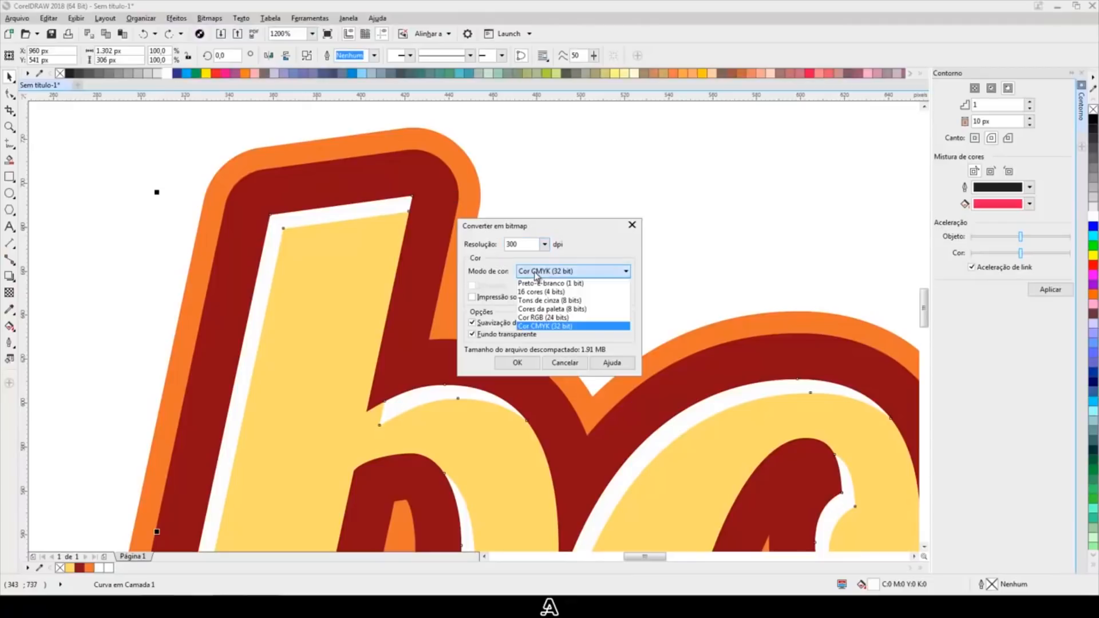
{"action": "left_click", "coordinate": [549, 319]}
{"action": "left_click", "coordinate": [517, 362]}
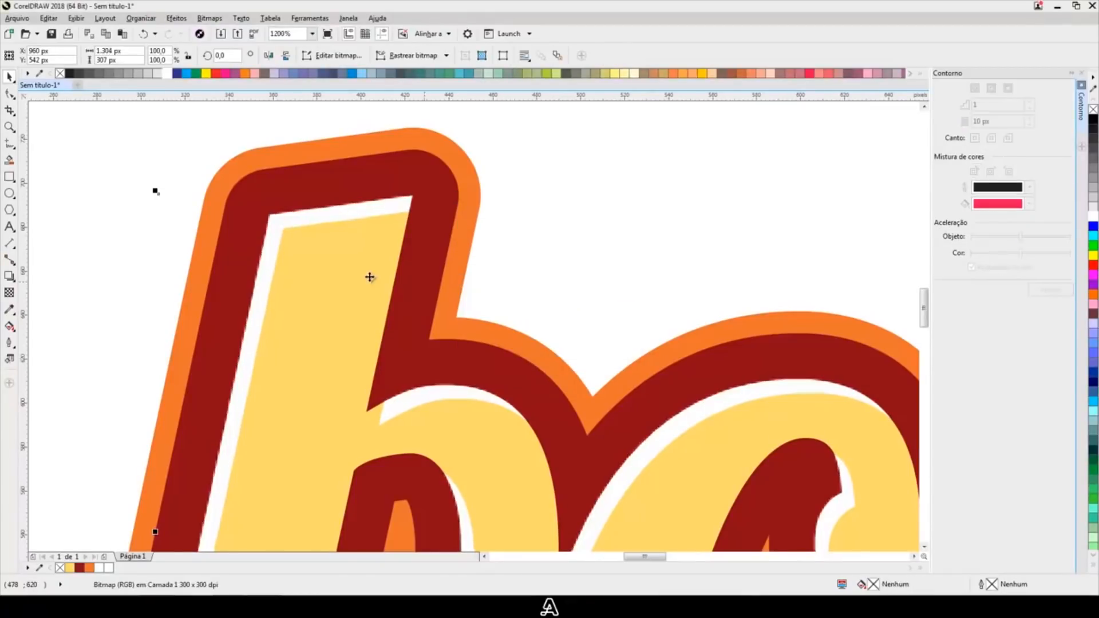
Step: Apply a Gaussian blur with a radius of about 2 px to the white highlight bitmap
{"action": "left_click", "coordinate": [206, 19]}
{"action": "mouse_move", "coordinate": [241, 274]}
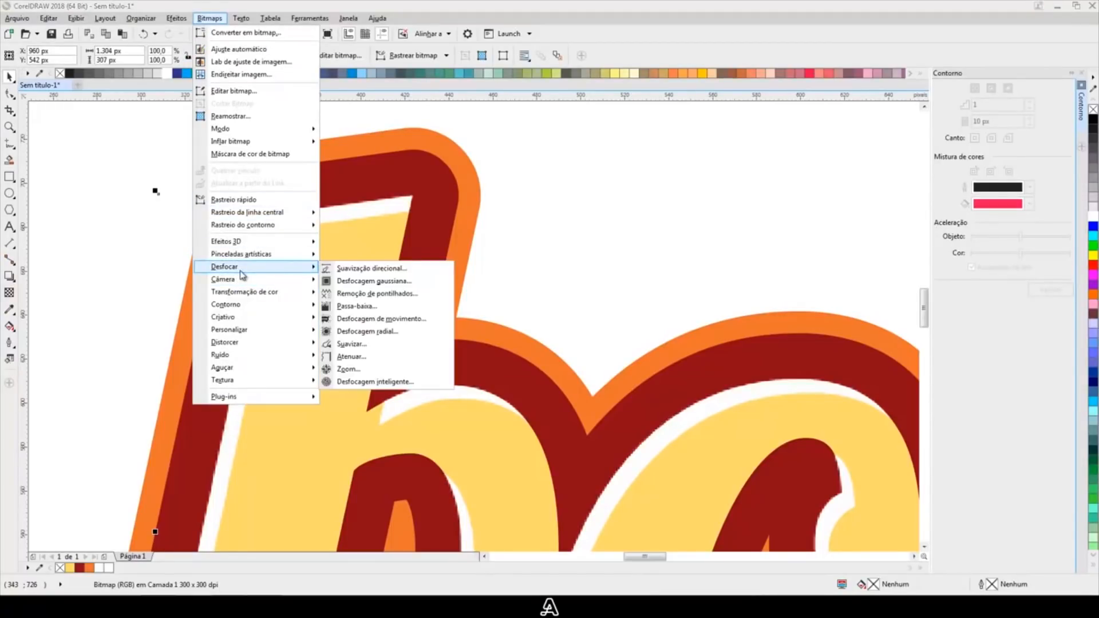
{"action": "left_click", "coordinate": [368, 281]}
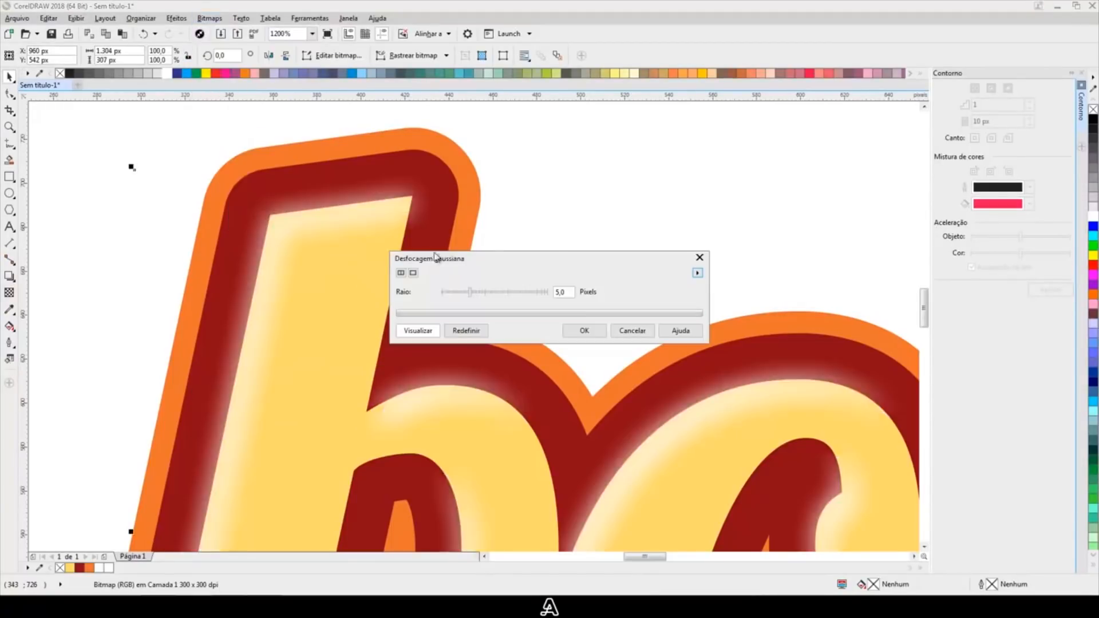
{"action": "left_click_drag", "start_coordinate": [435, 255], "coordinate": [551, 172]}
{"action": "left_click_drag", "start_coordinate": [586, 210], "coordinate": [577, 212]}
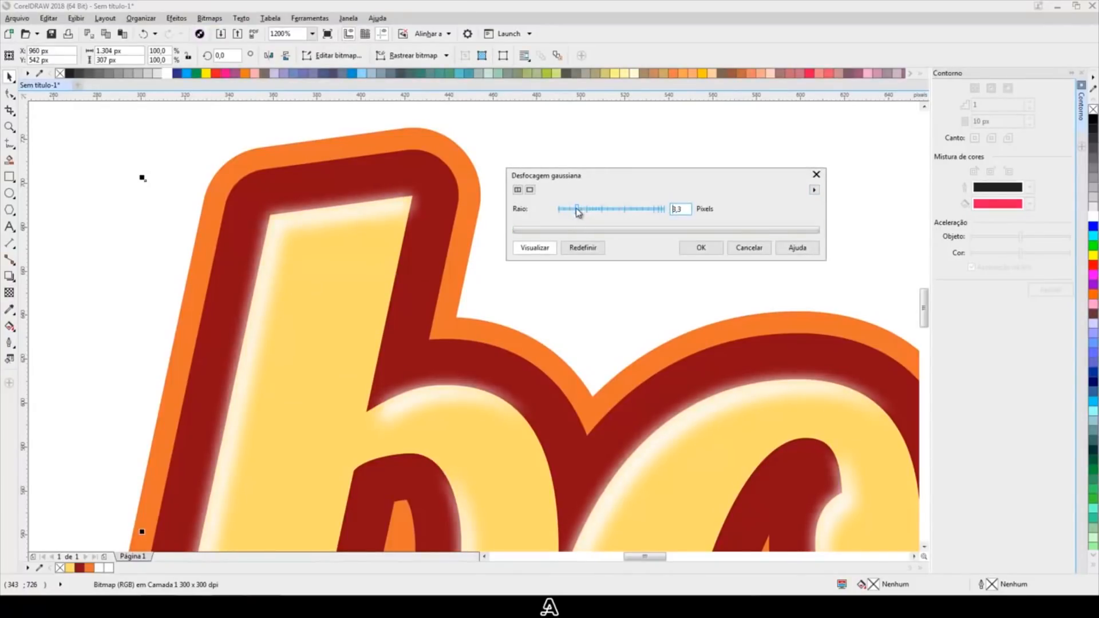
{"action": "left_click_drag", "start_coordinate": [577, 212], "coordinate": [572, 211]}
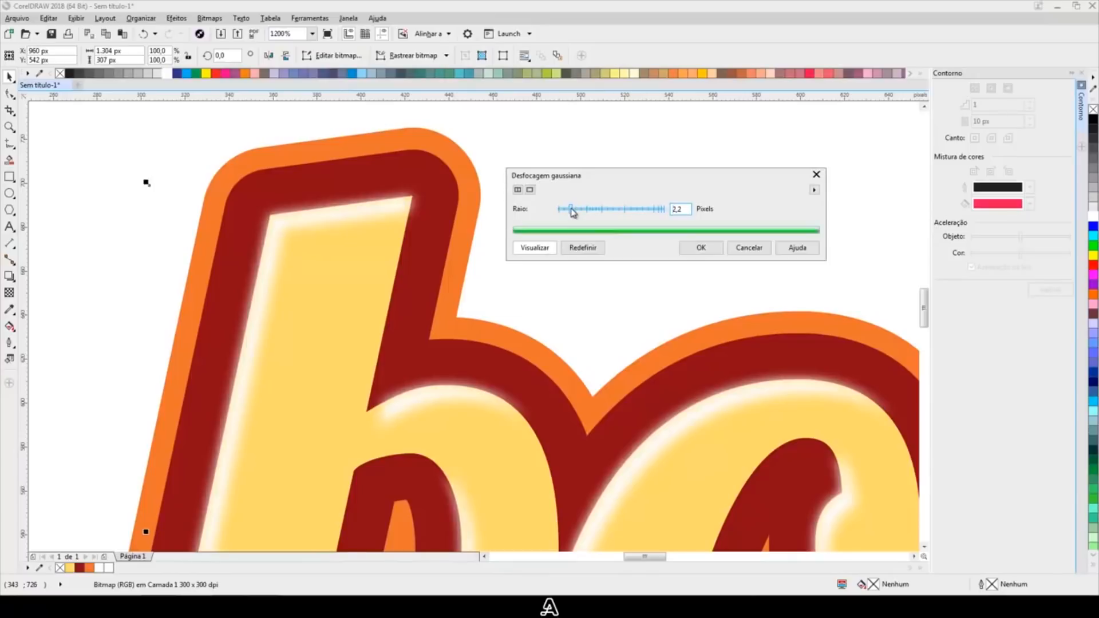
{"action": "left_click", "coordinate": [694, 246]}
{"action": "scroll", "coordinate": [463, 216], "scroll_direction": "down", "scroll_amount": 3}
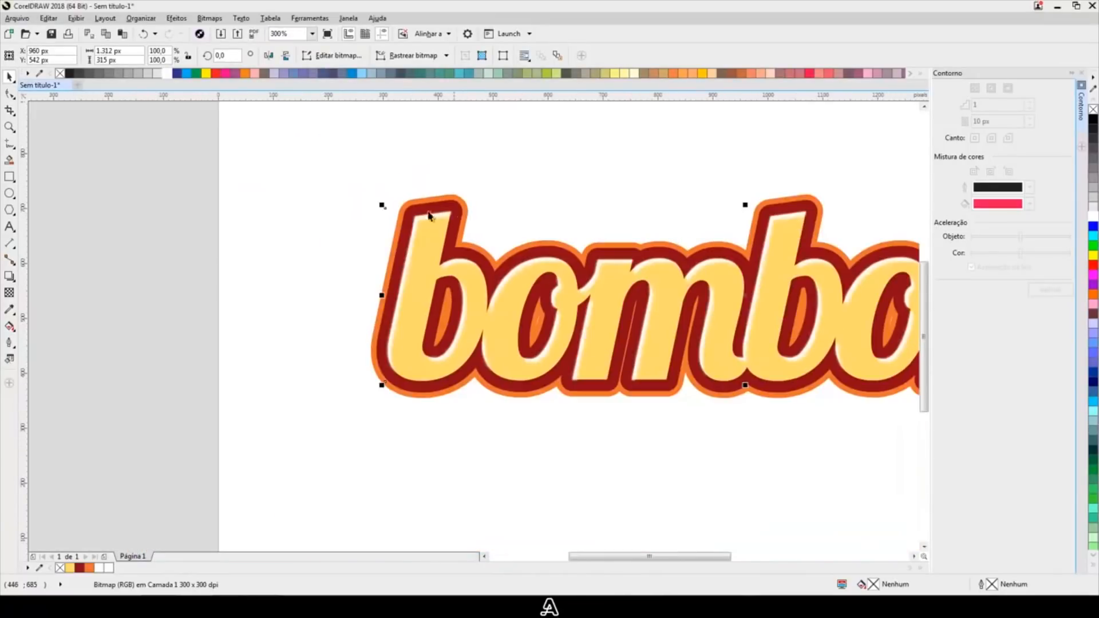
{"action": "left_click", "coordinate": [362, 228]}
Step: Place a duplicate of the orange outer contour slightly lower, behind the whole lettering, and fill it with black
{"action": "scroll", "coordinate": [363, 229], "scroll_direction": "down", "scroll_amount": 1}
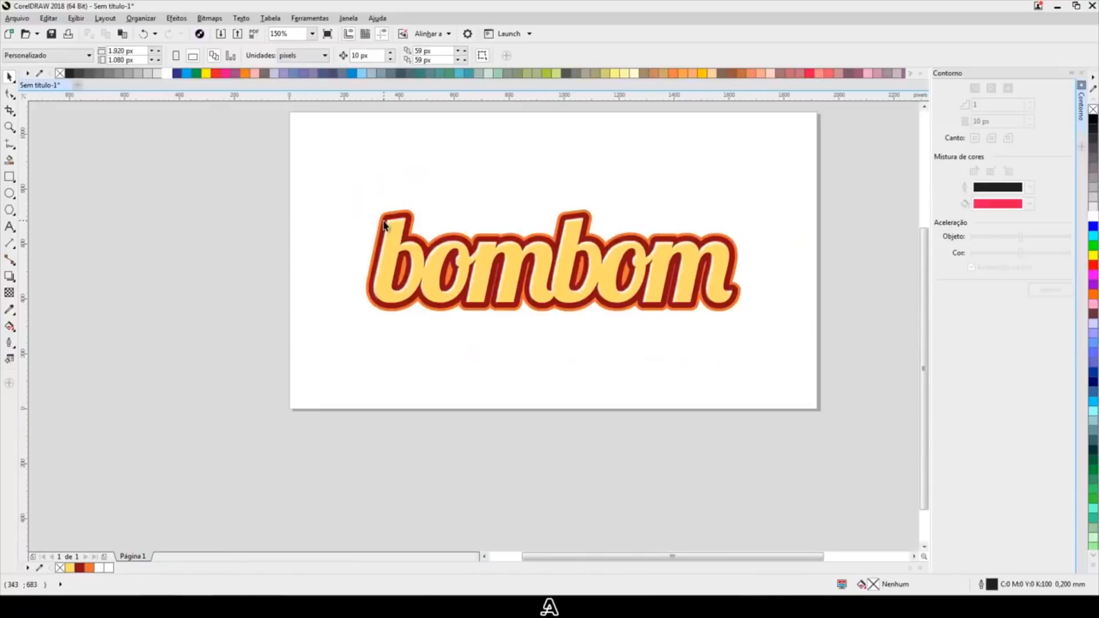
{"action": "scroll", "coordinate": [384, 225], "scroll_direction": "up", "scroll_amount": 1}
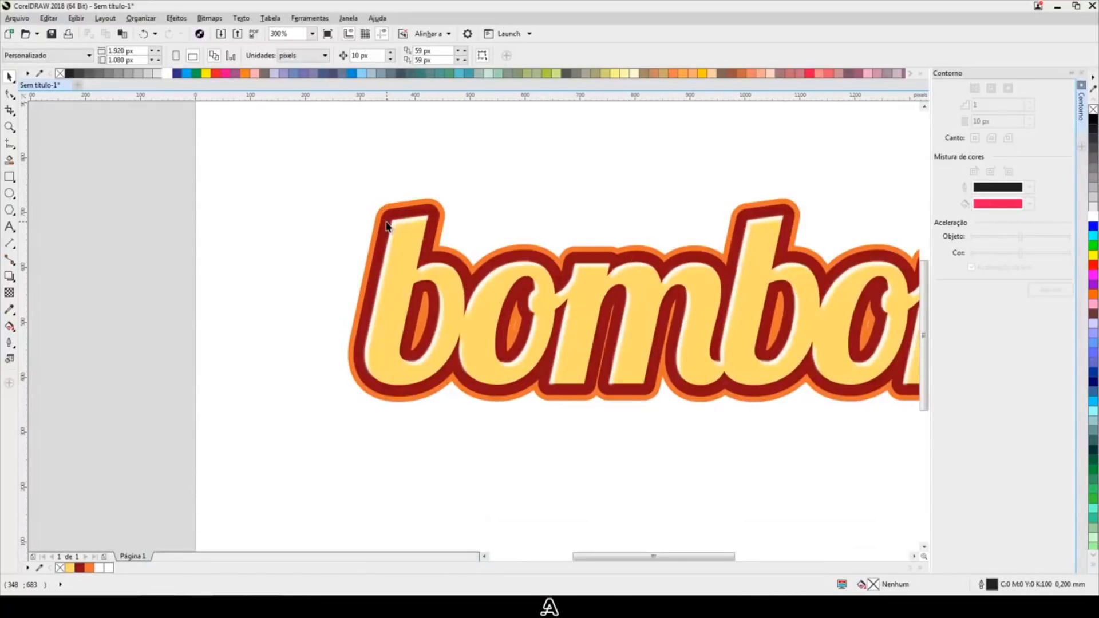
{"action": "scroll", "coordinate": [368, 233], "scroll_direction": "down", "scroll_amount": 1}
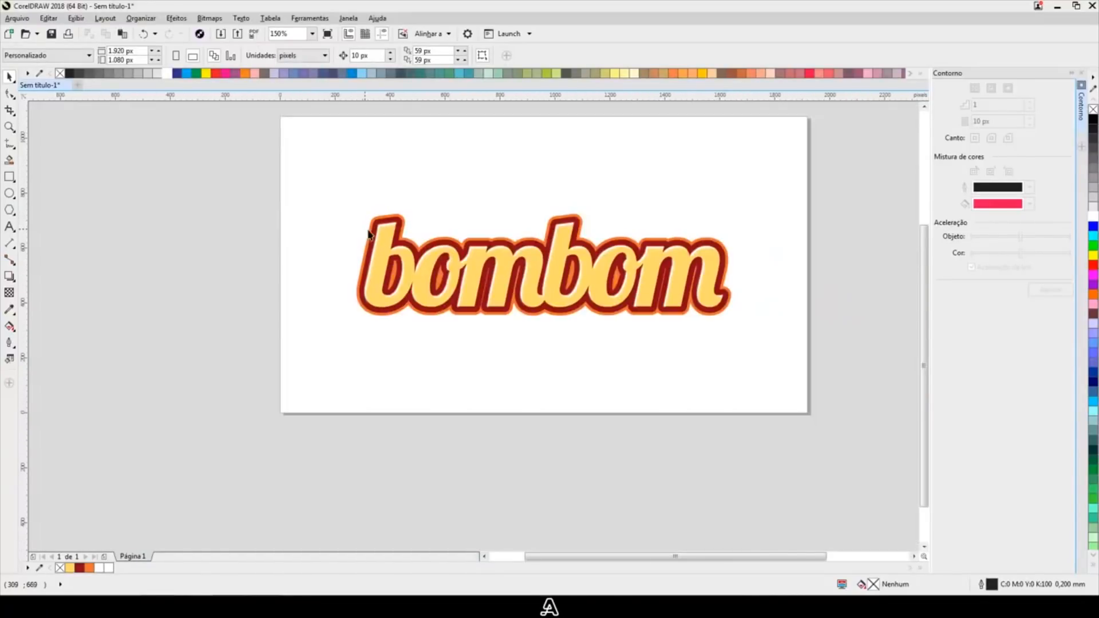
{"action": "scroll", "coordinate": [611, 342], "scroll_direction": "up", "scroll_amount": 2}
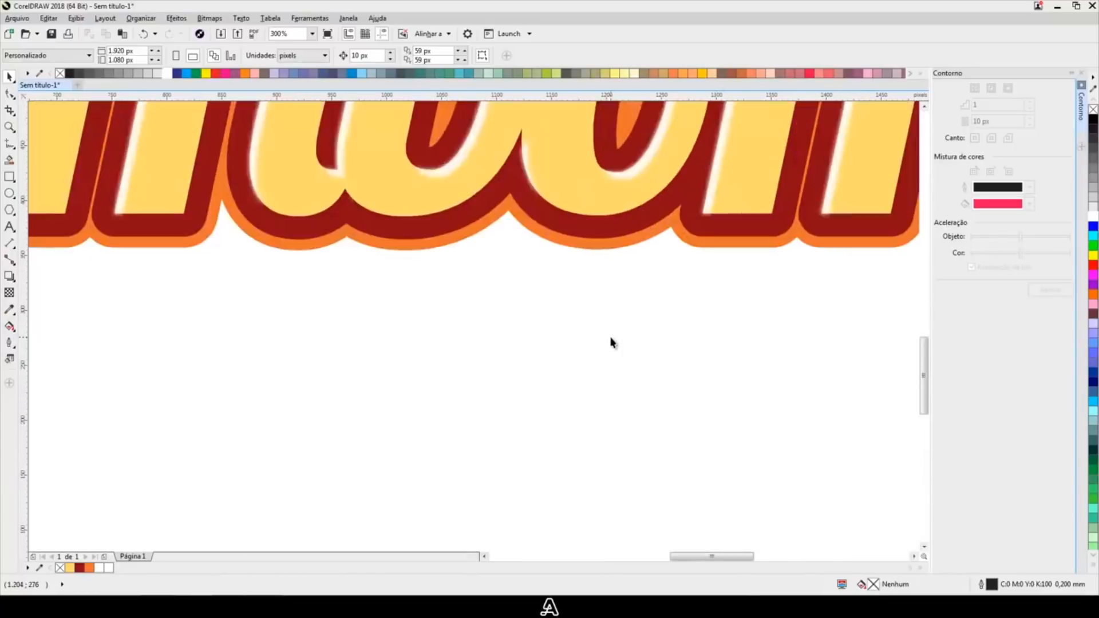
{"action": "left_click", "coordinate": [505, 216]}
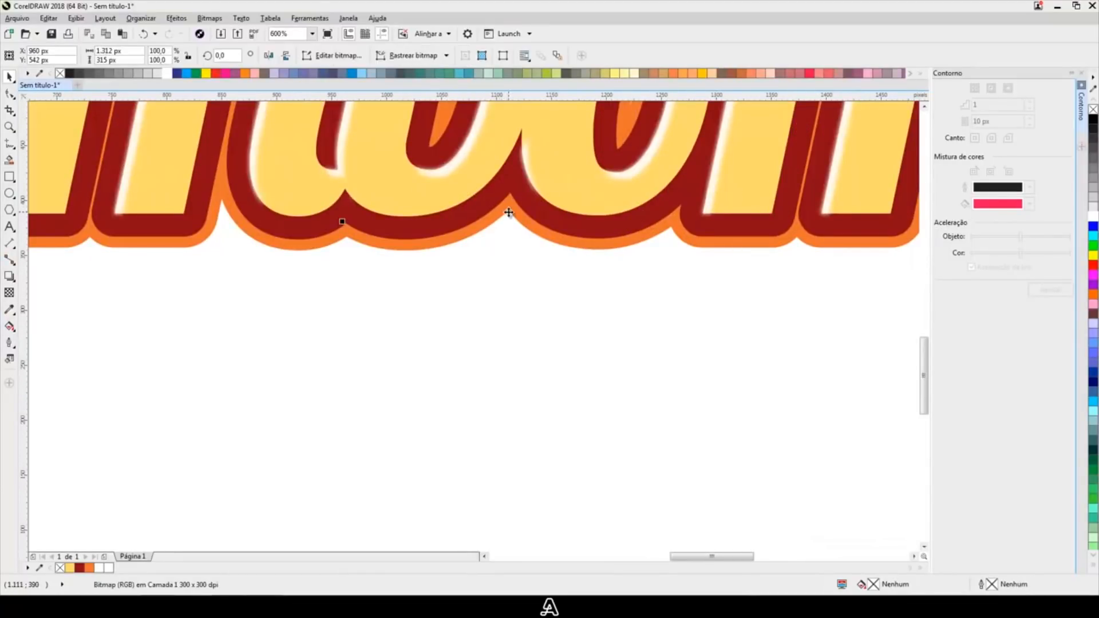
{"action": "left_click_drag", "start_coordinate": [508, 212], "coordinate": [467, 259]}
{"action": "key", "text": "ctrl+z"}
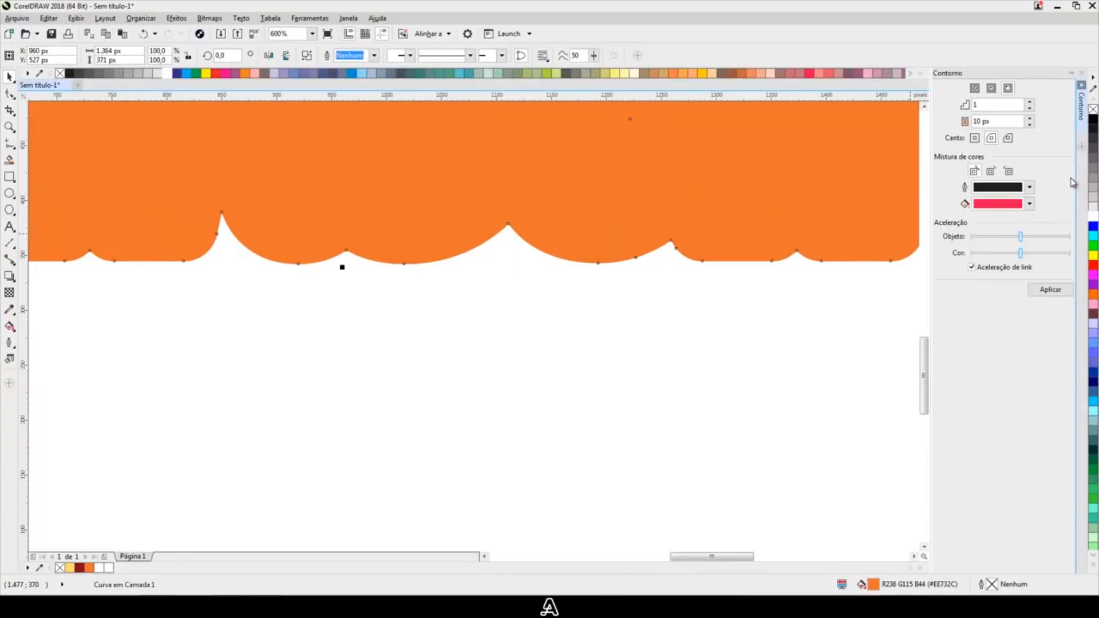
{"action": "key", "text": "shift+Page_Down"}
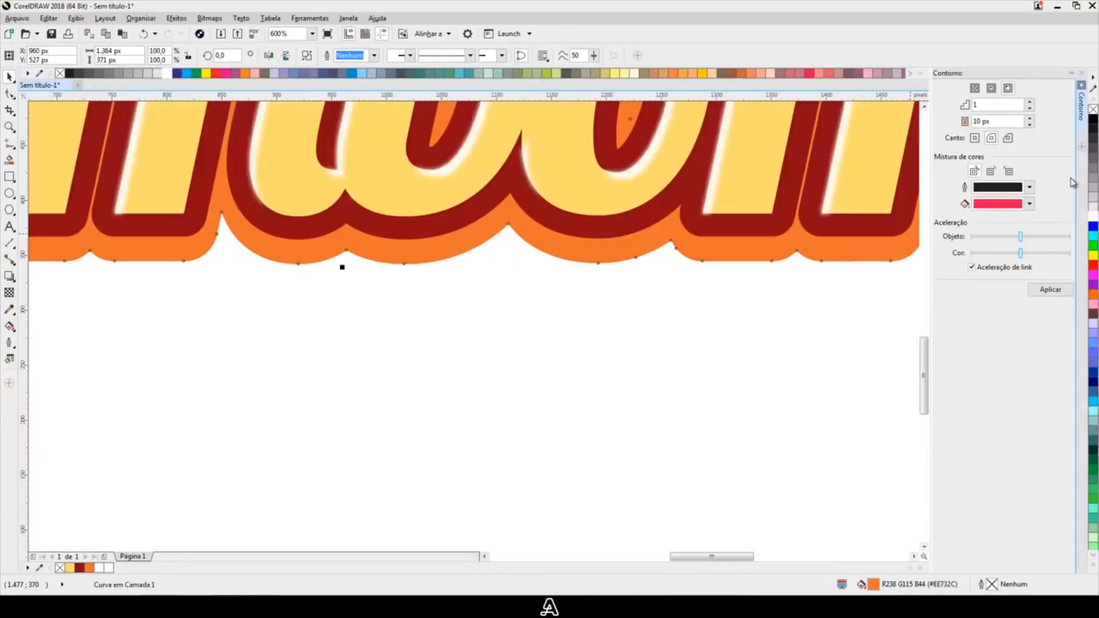
{"action": "left_click", "coordinate": [1093, 120]}
{"action": "scroll", "coordinate": [483, 363], "scroll_direction": "down", "scroll_amount": 2}
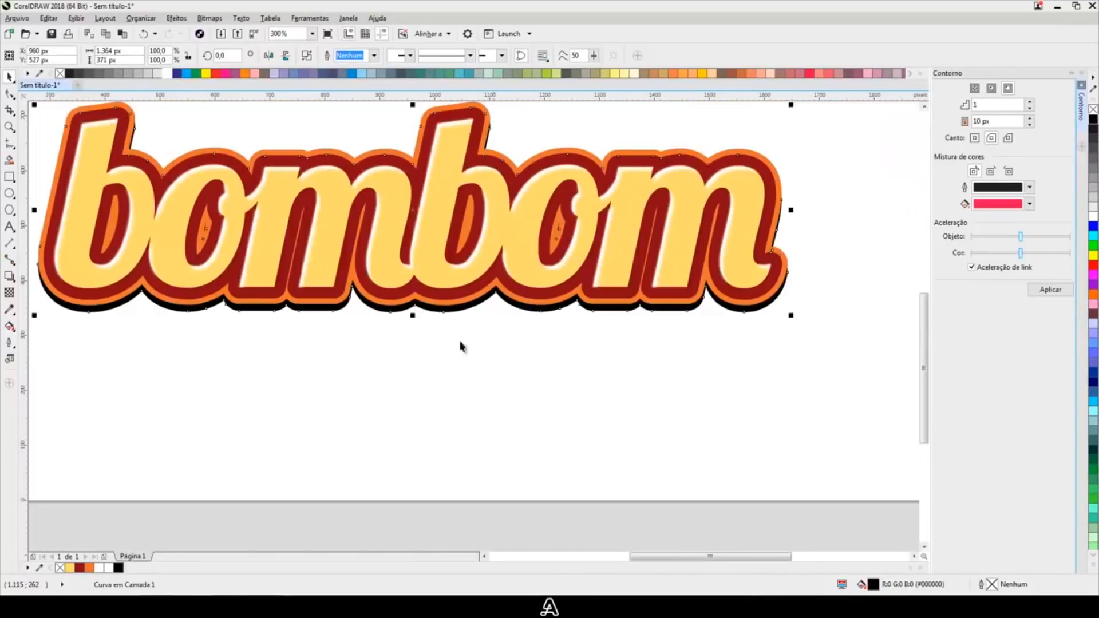
Step: Convert the black shadow shape to a 300 dpi RGB (24-bit) bitmap with a transparent background
{"action": "left_click", "coordinate": [209, 17]}
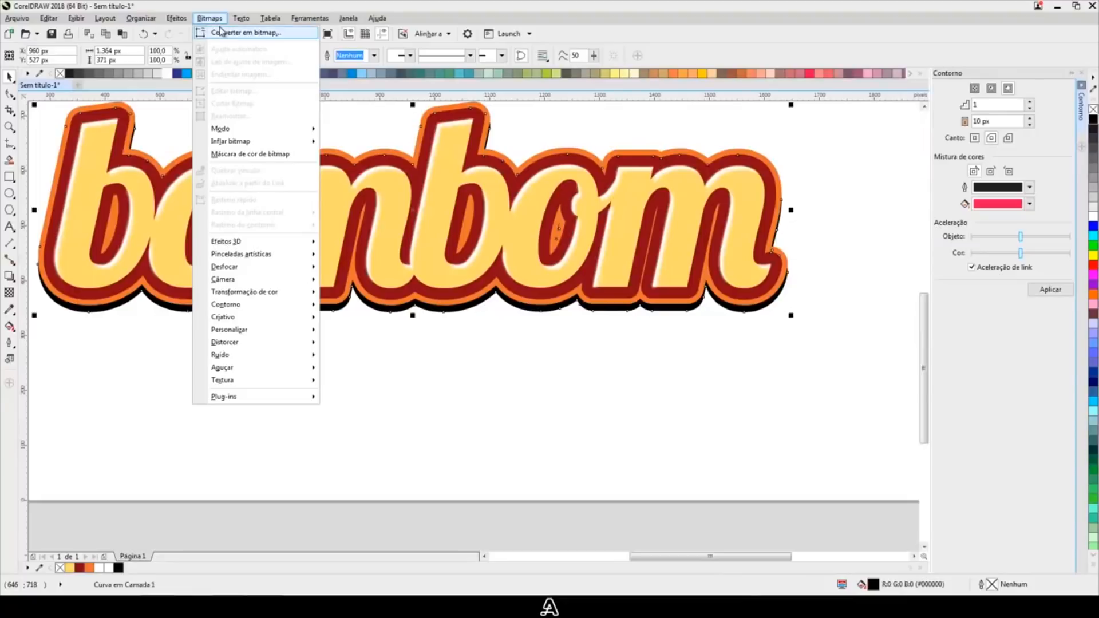
{"action": "left_click", "coordinate": [221, 32]}
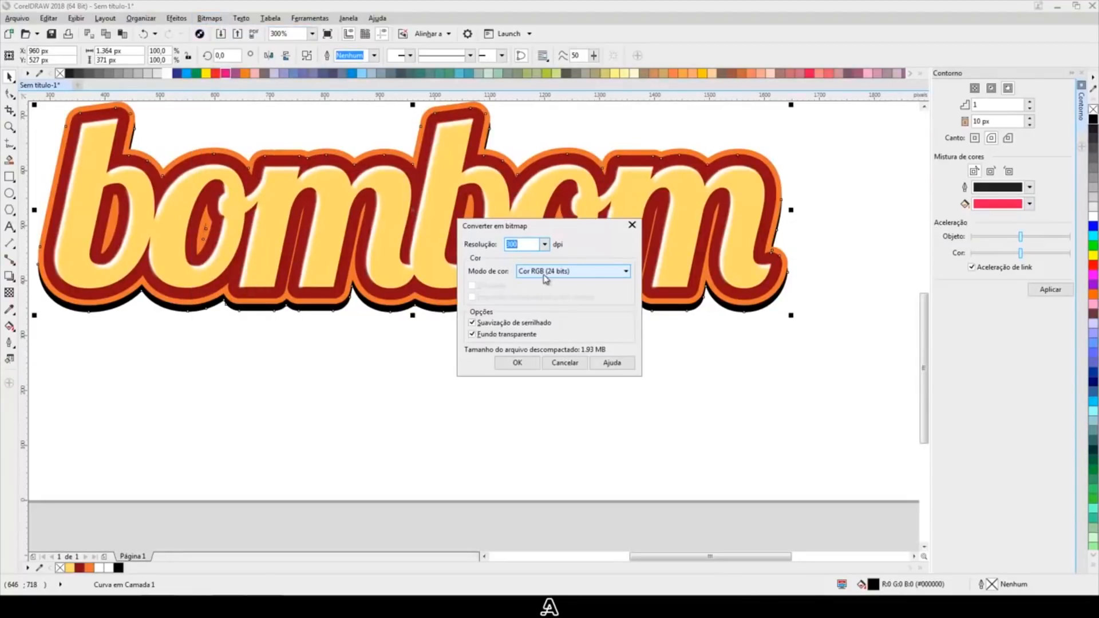
{"action": "left_click", "coordinate": [529, 366]}
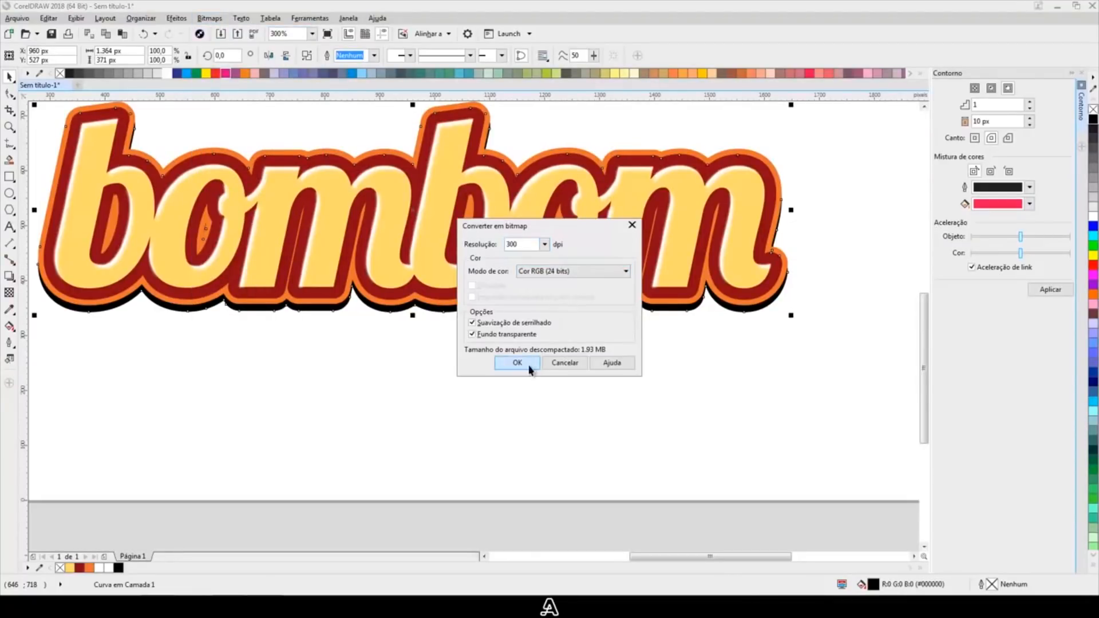
Step: Apply a Gaussian blur with a radius of 11 px to the black shadow bitmap
{"action": "left_click", "coordinate": [209, 19]}
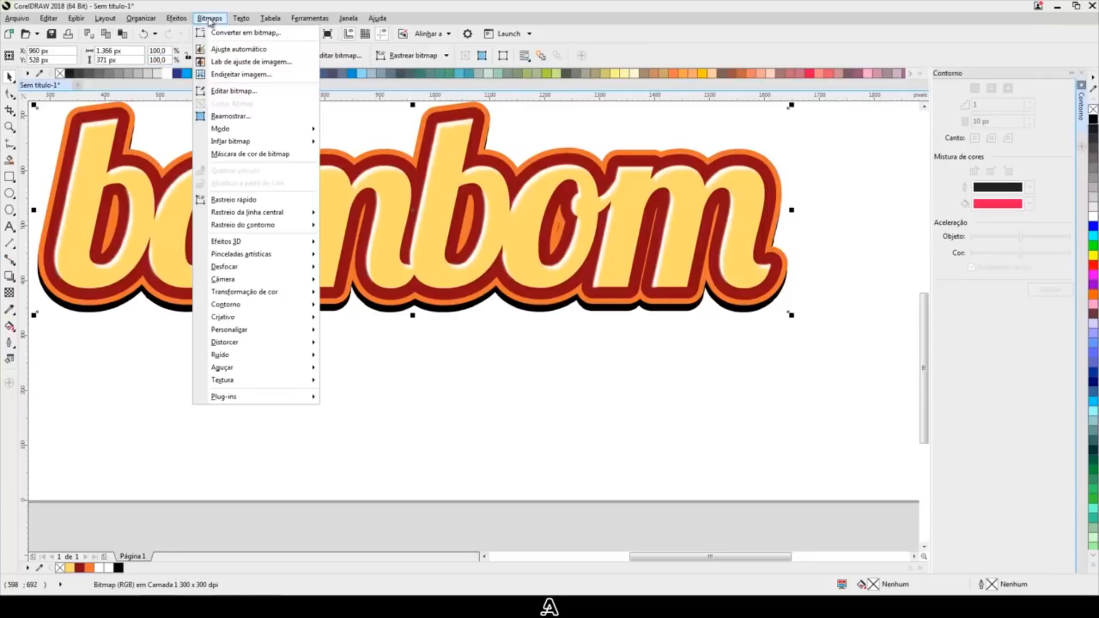
{"action": "mouse_move", "coordinate": [273, 267]}
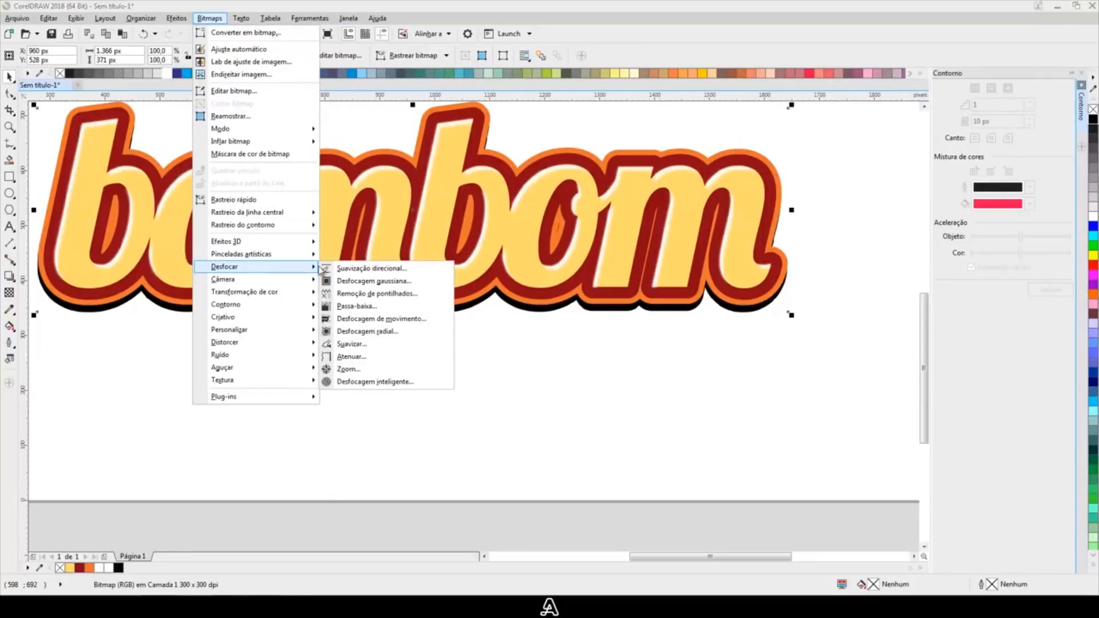
{"action": "left_click", "coordinate": [355, 281]}
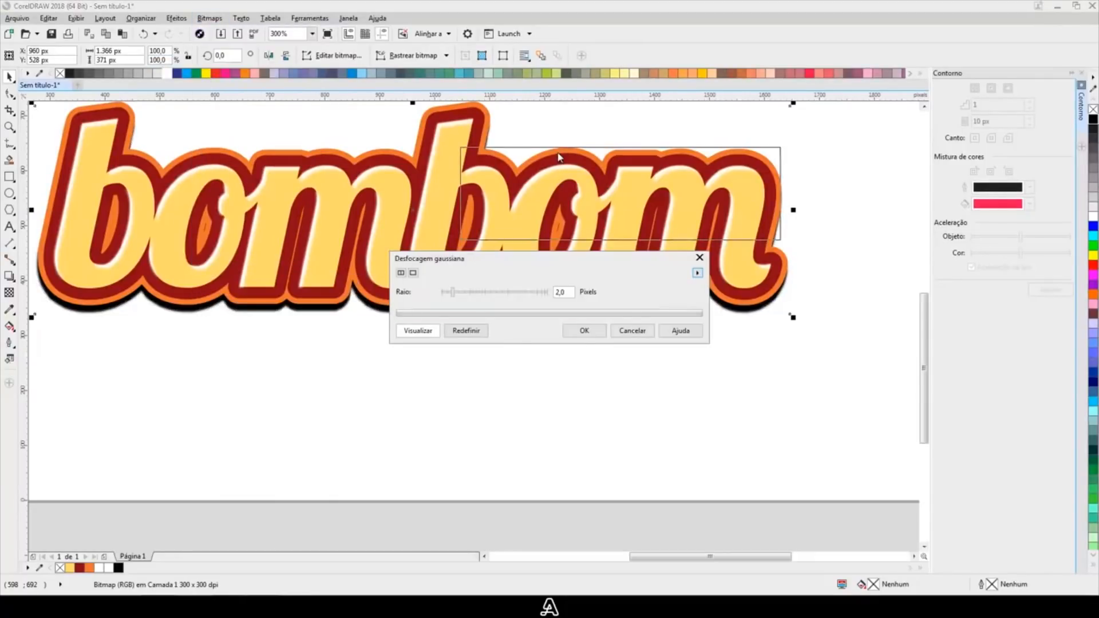
{"action": "left_click_drag", "start_coordinate": [490, 261], "coordinate": [560, 157]}
{"action": "left_click", "coordinate": [536, 189]}
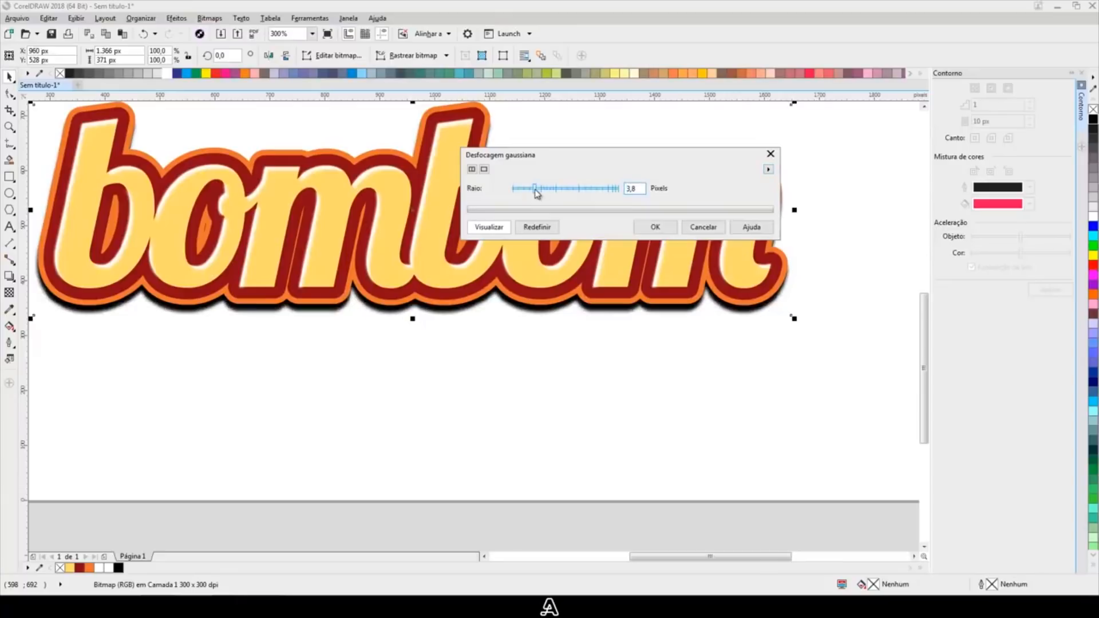
{"action": "left_click", "coordinate": [550, 190]}
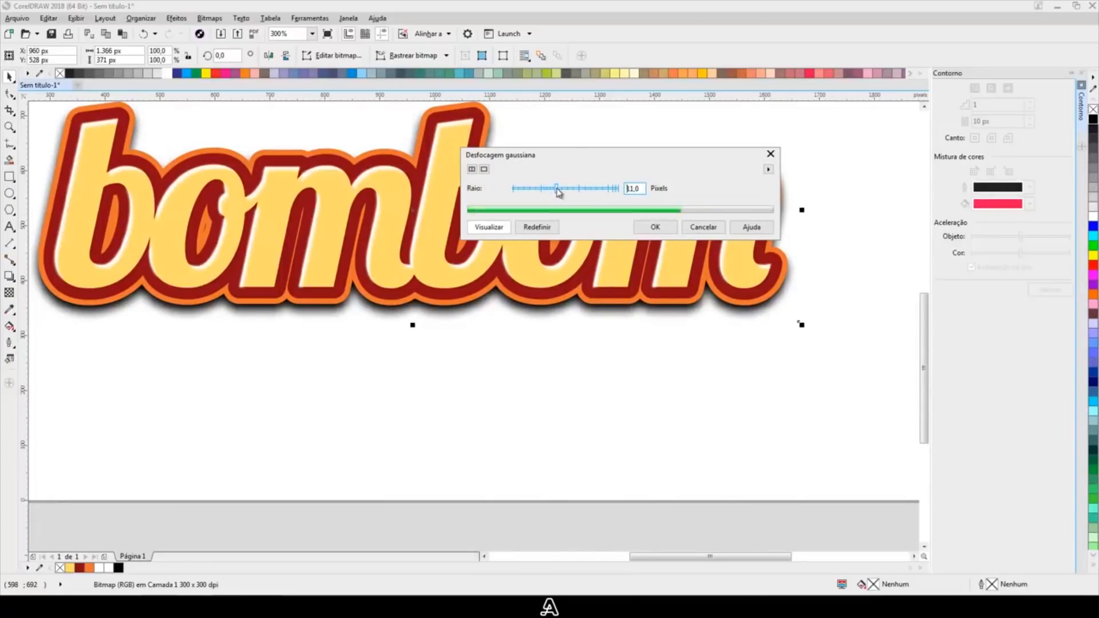
{"action": "left_click", "coordinate": [652, 226]}
Step: Make the blurred black shadow bitmap partly transparent so that it looks softer on the page
{"action": "key", "text": "F3"}
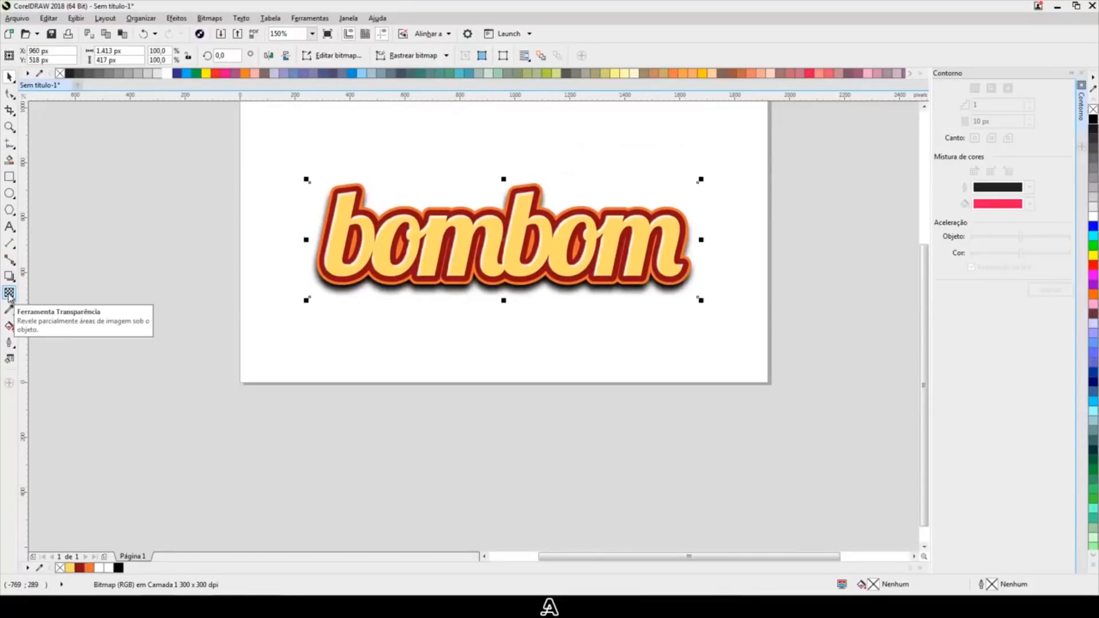
{"action": "left_click", "coordinate": [9, 294]}
{"action": "left_click_drag", "start_coordinate": [483, 317], "coordinate": [499, 319]}
{"action": "left_click", "coordinate": [9, 76]}
{"action": "left_click", "coordinate": [199, 148]}
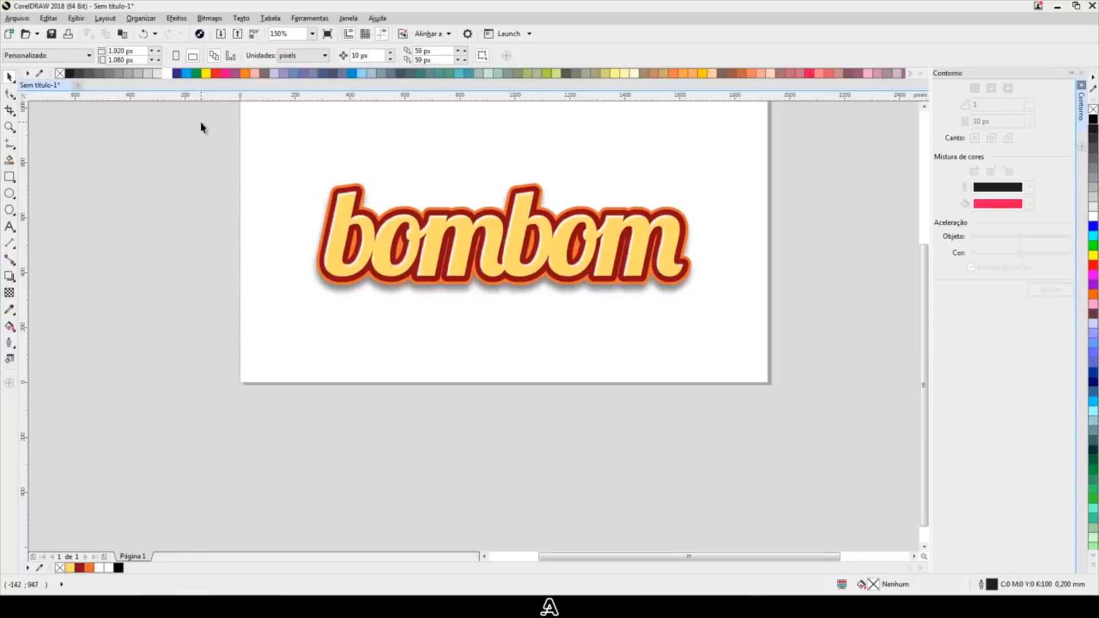
Step: Group all the lettering, contour, highlight and shadow objects and center the group on the page
{"action": "left_click_drag", "start_coordinate": [201, 119], "coordinate": [845, 397]}
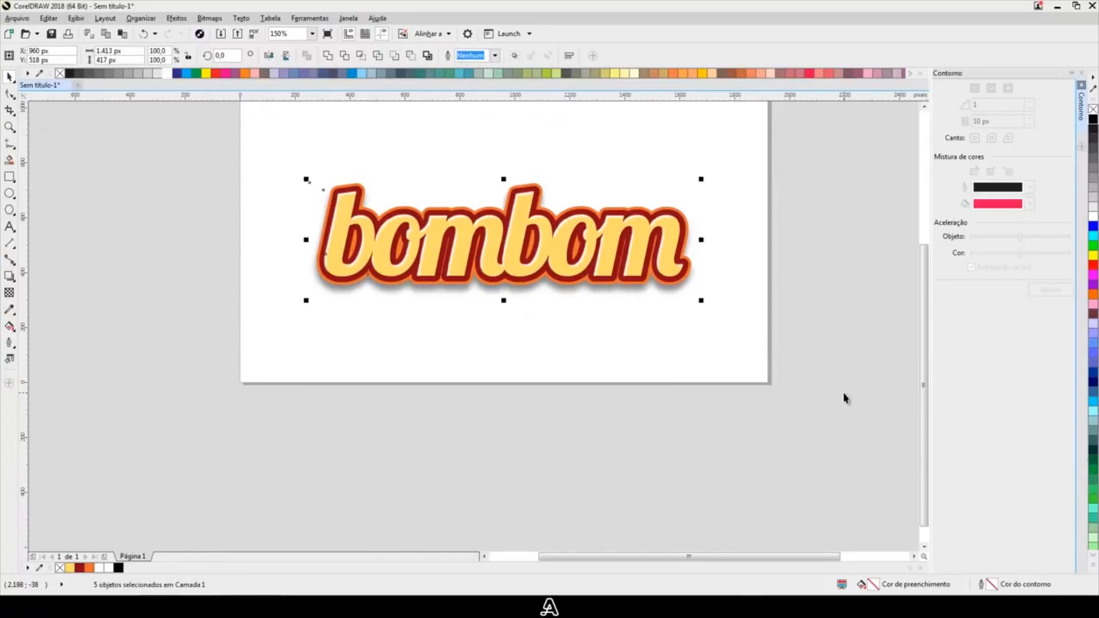
{"action": "key", "text": "ctrl+g"}
{"action": "scroll", "coordinate": [651, 382], "scroll_direction": "down", "scroll_amount": 1}
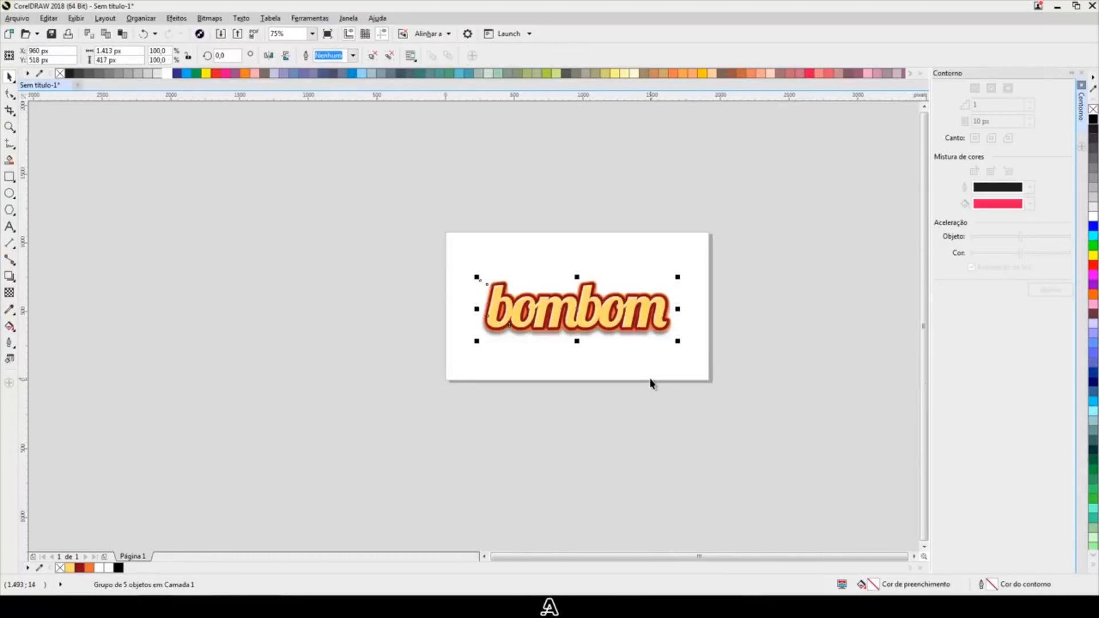
{"action": "key", "text": "Up"}
{"action": "key", "text": "shift+F4"}
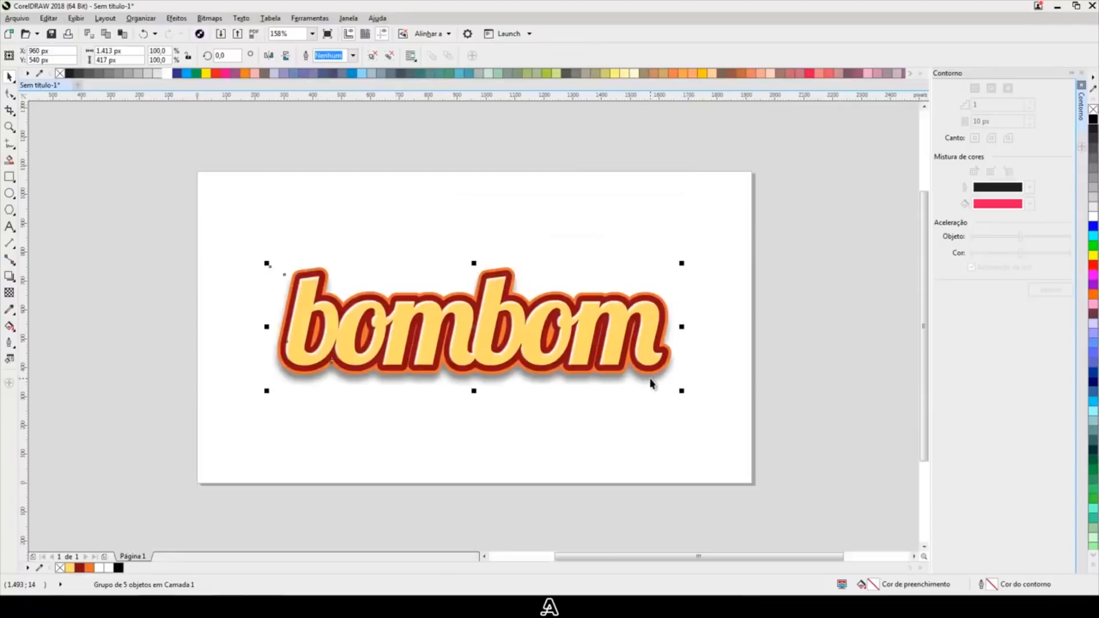
{"action": "left_click", "coordinate": [430, 153]}
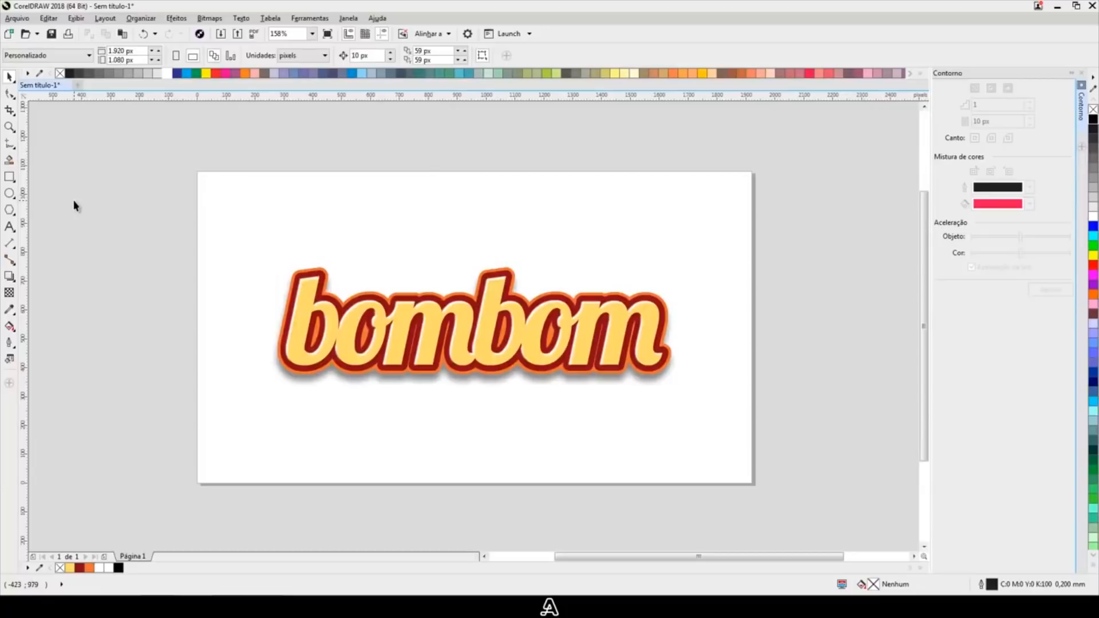
Step: Create a page-sized background rectangle behind the lettering and give it an elliptical gradient fill
{"action": "double_click", "coordinate": [9, 178]}
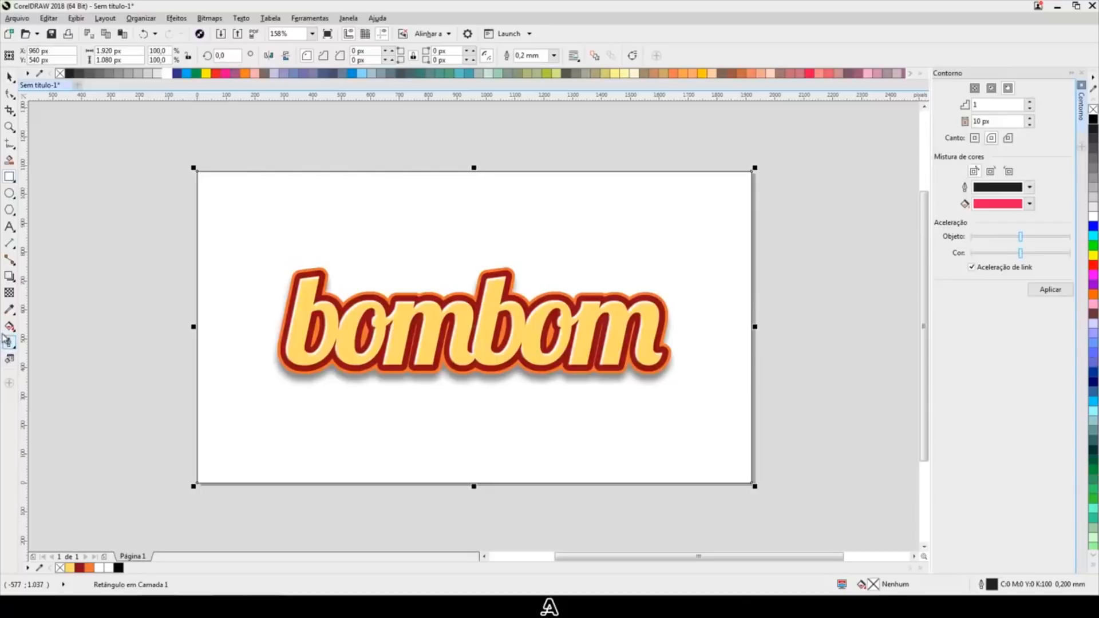
{"action": "left_click", "coordinate": [10, 327]}
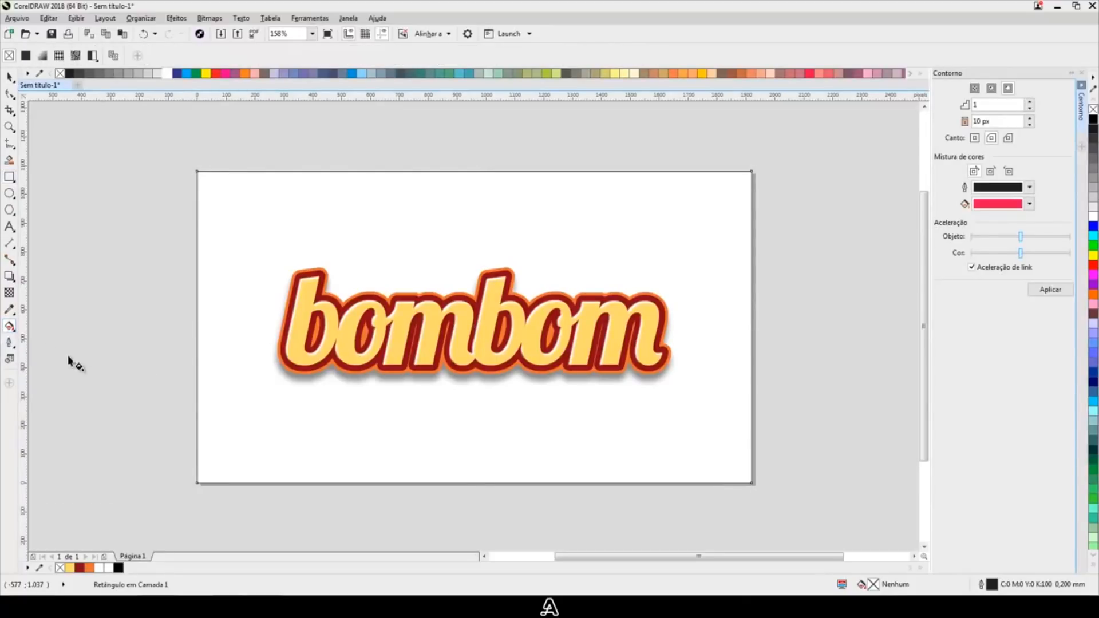
{"action": "left_click_drag", "start_coordinate": [470, 195], "coordinate": [475, 418]}
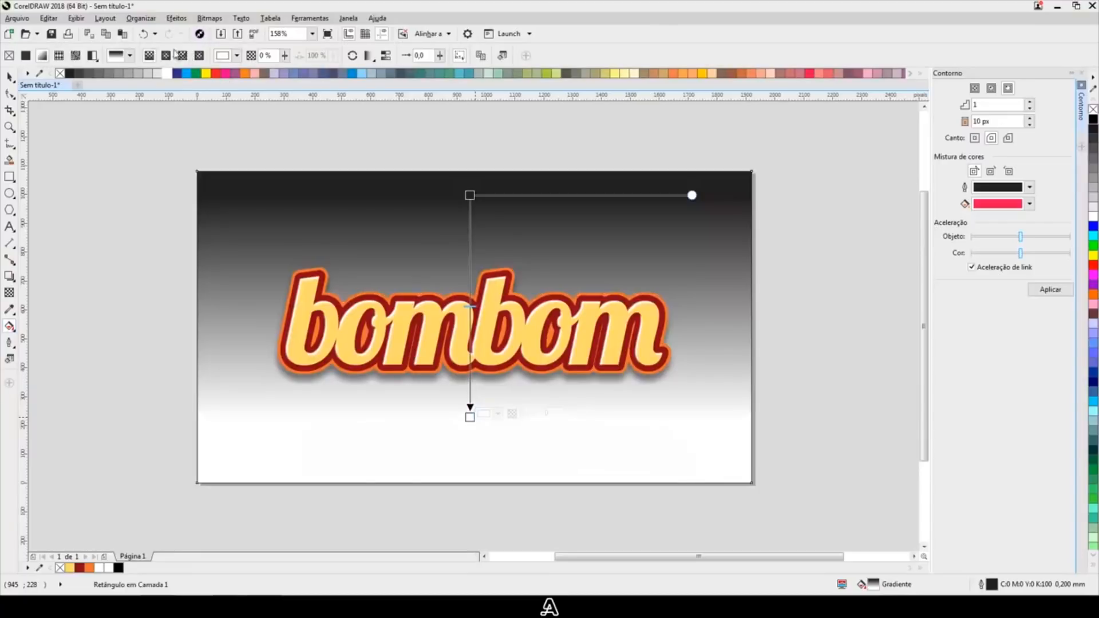
{"action": "left_click", "coordinate": [165, 56]}
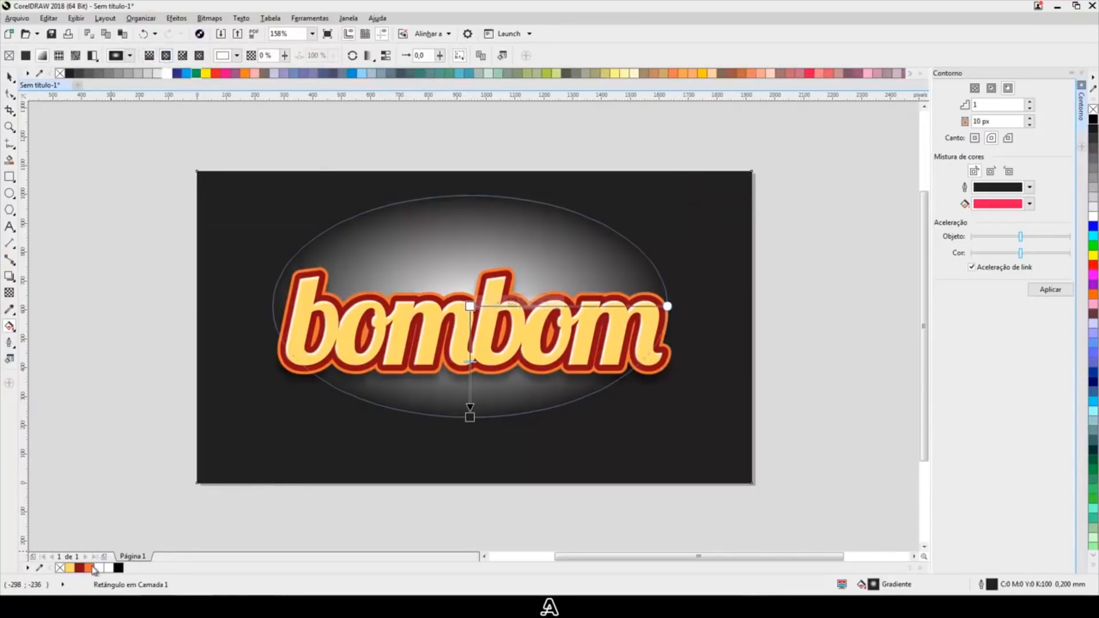
Step: Color the background gradient yellow at its center and orange at its edge, and enlarge it past the page's lower edge
{"action": "left_click", "coordinate": [89, 568]}
{"action": "left_click", "coordinate": [69, 568]}
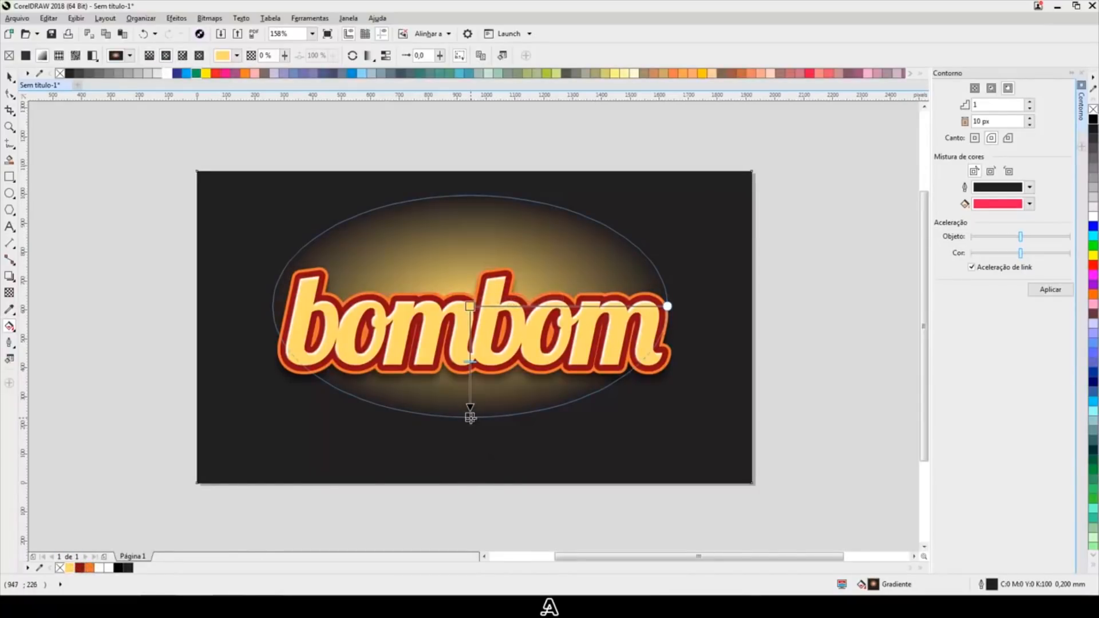
{"action": "left_click", "coordinate": [470, 416]}
{"action": "left_click", "coordinate": [90, 567]}
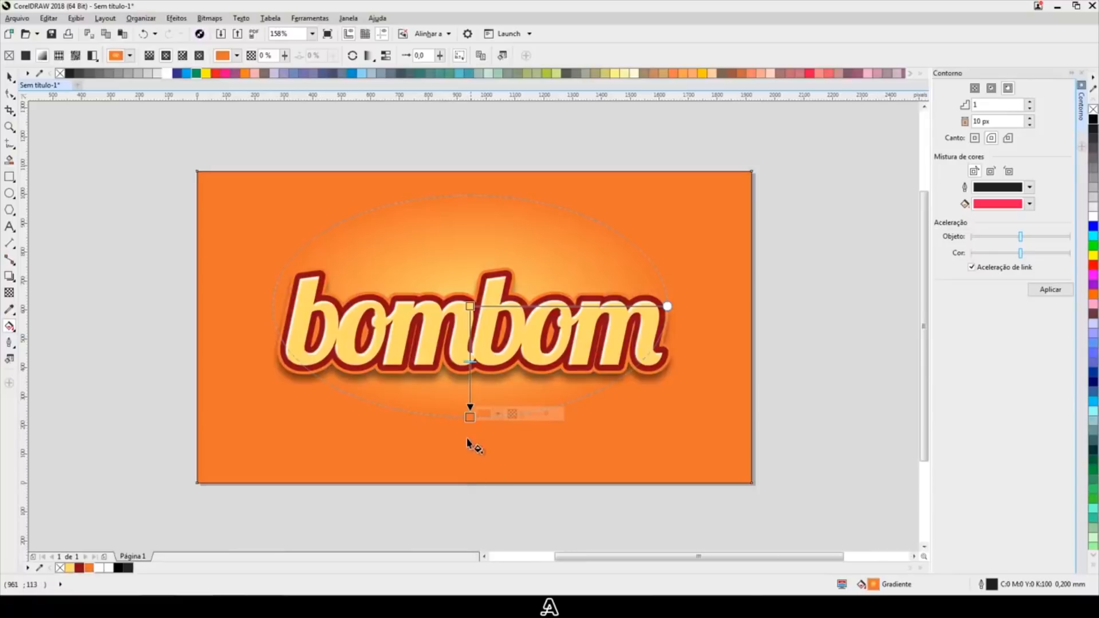
{"action": "left_click_drag", "start_coordinate": [469, 417], "coordinate": [470, 516]}
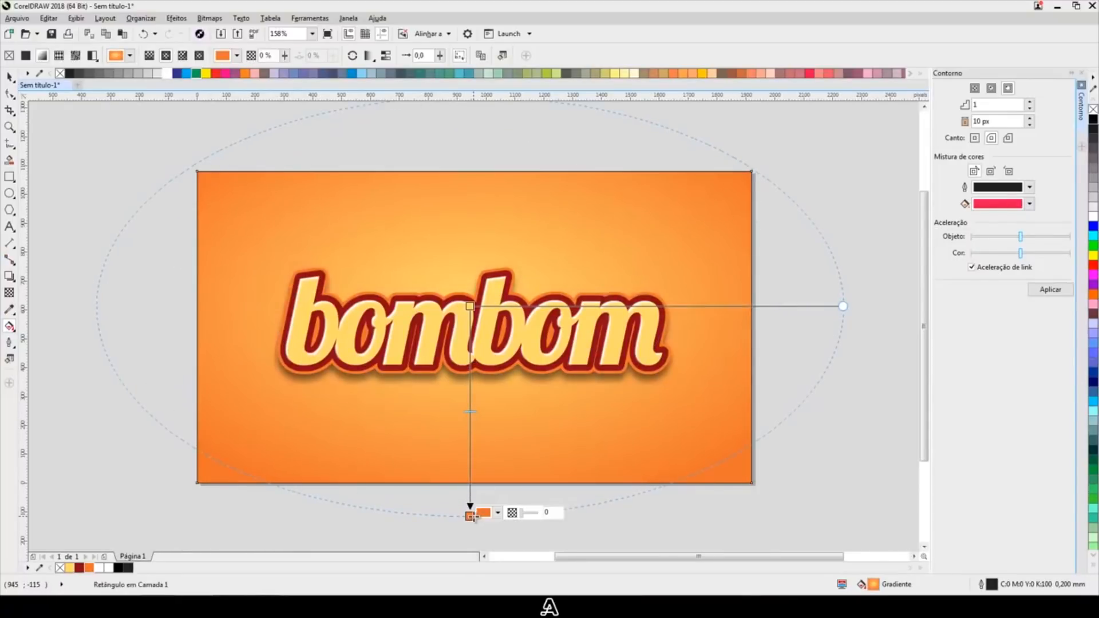
Step: Remove the background rectangle's outline and convert it to a 300 dpi RGB (24-bit) bitmap with a transparent background
{"action": "left_click", "coordinate": [9, 77]}
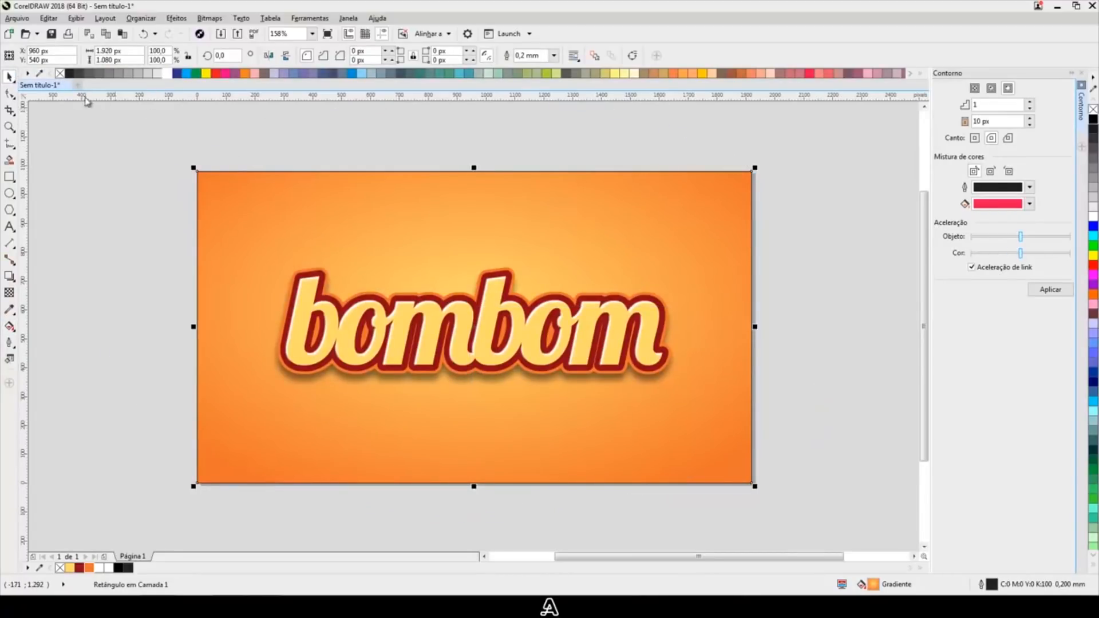
{"action": "right_click", "coordinate": [60, 73]}
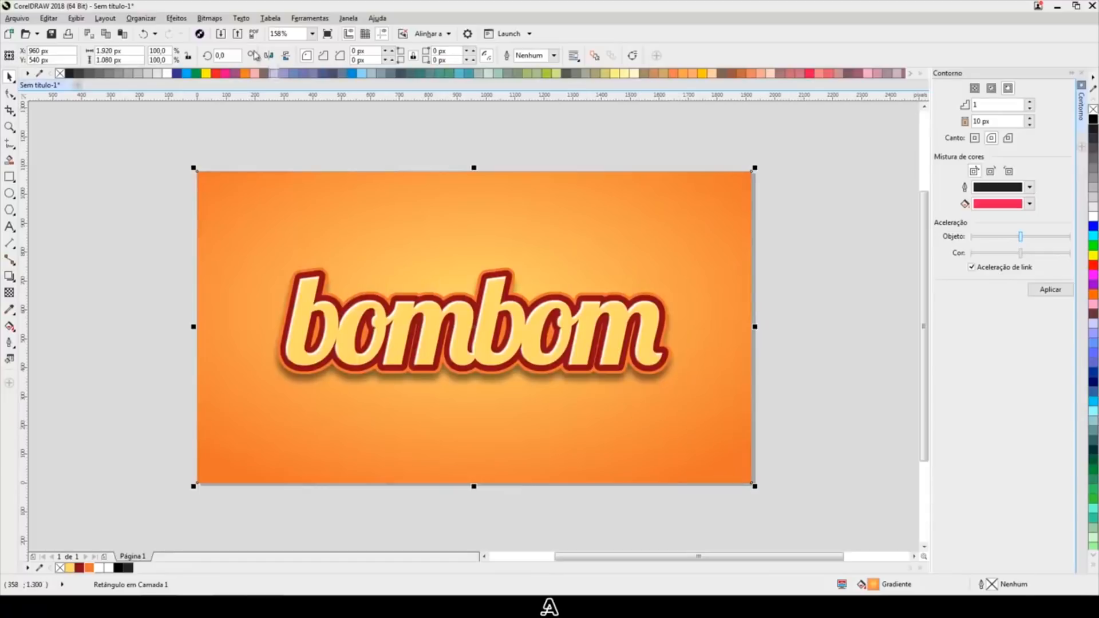
{"action": "left_click", "coordinate": [209, 19]}
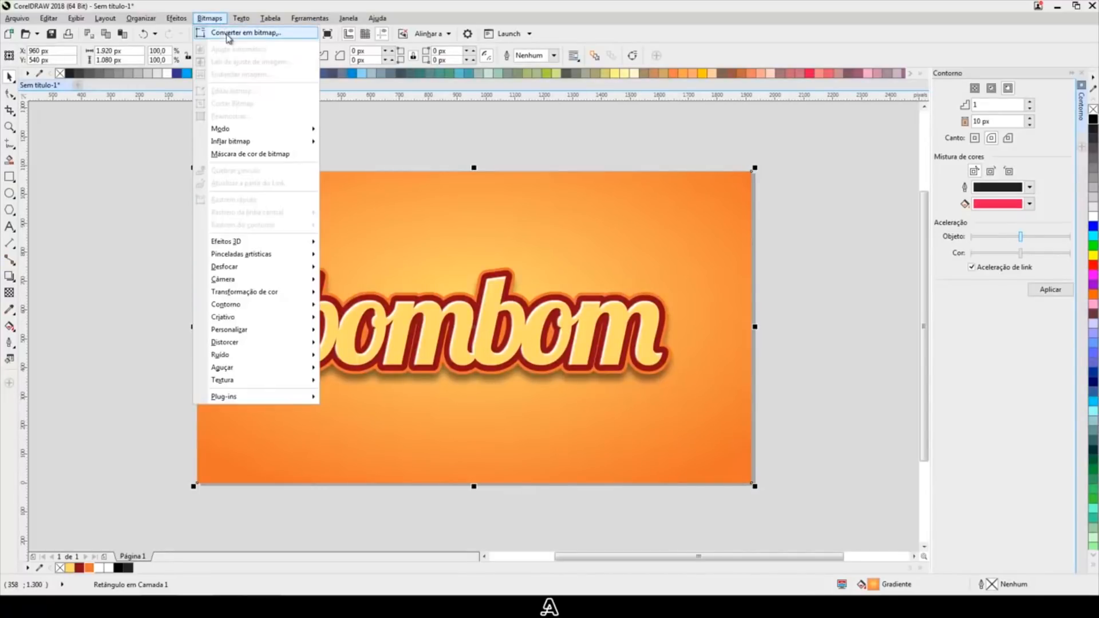
{"action": "left_click", "coordinate": [240, 32]}
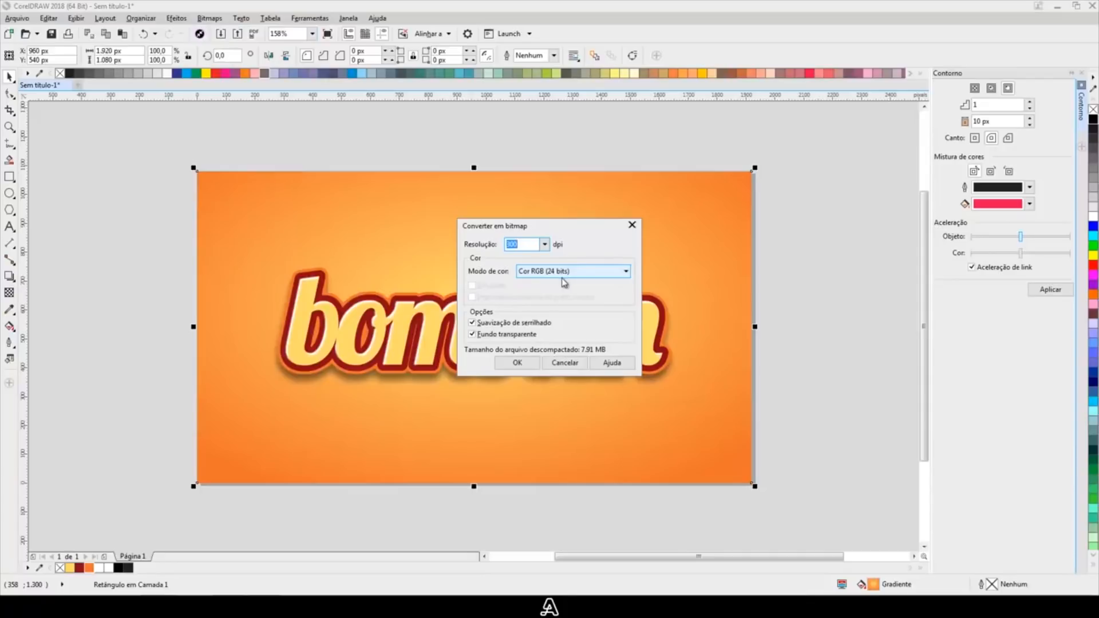
{"action": "left_click", "coordinate": [519, 368]}
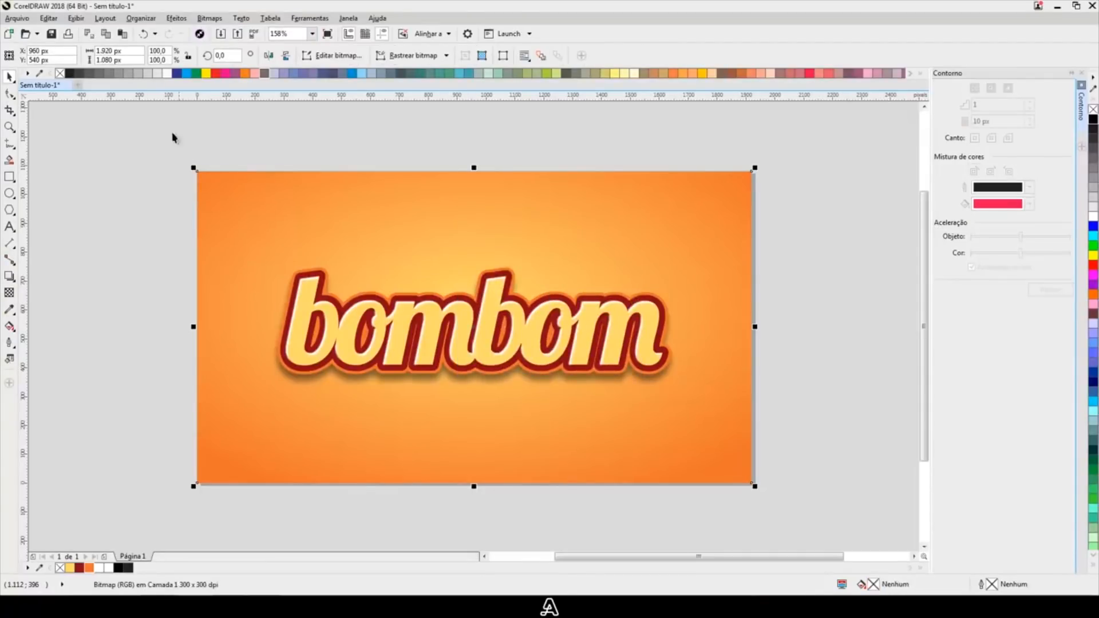
Step: Add uniform noise to the background bitmap with level 50, density 50 and the intensity color mode
{"action": "left_click", "coordinate": [209, 18]}
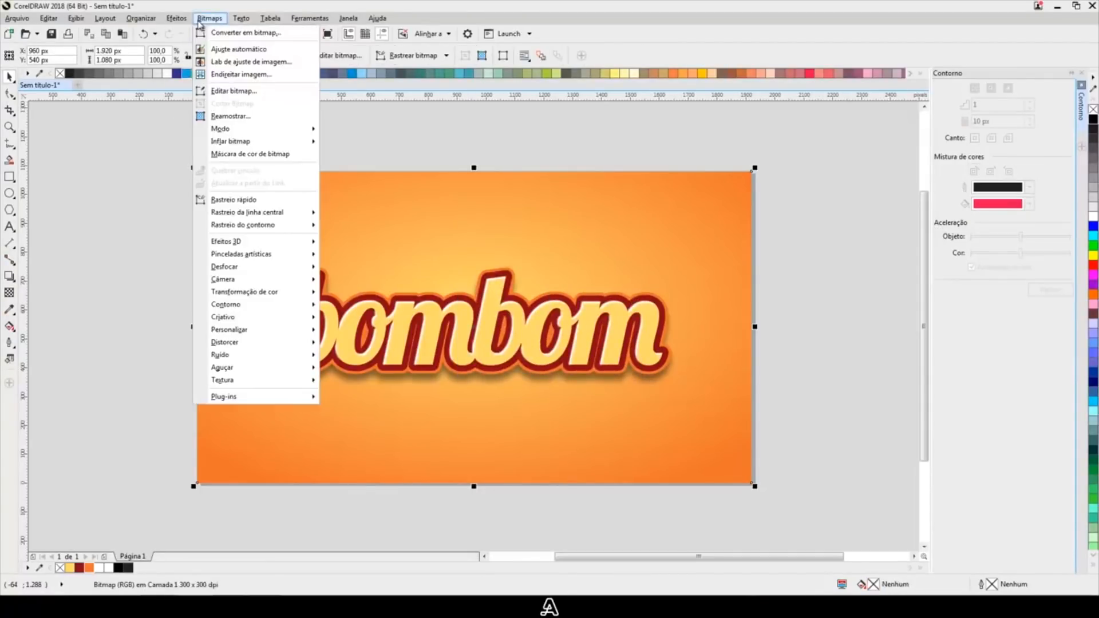
{"action": "mouse_move", "coordinate": [283, 363]}
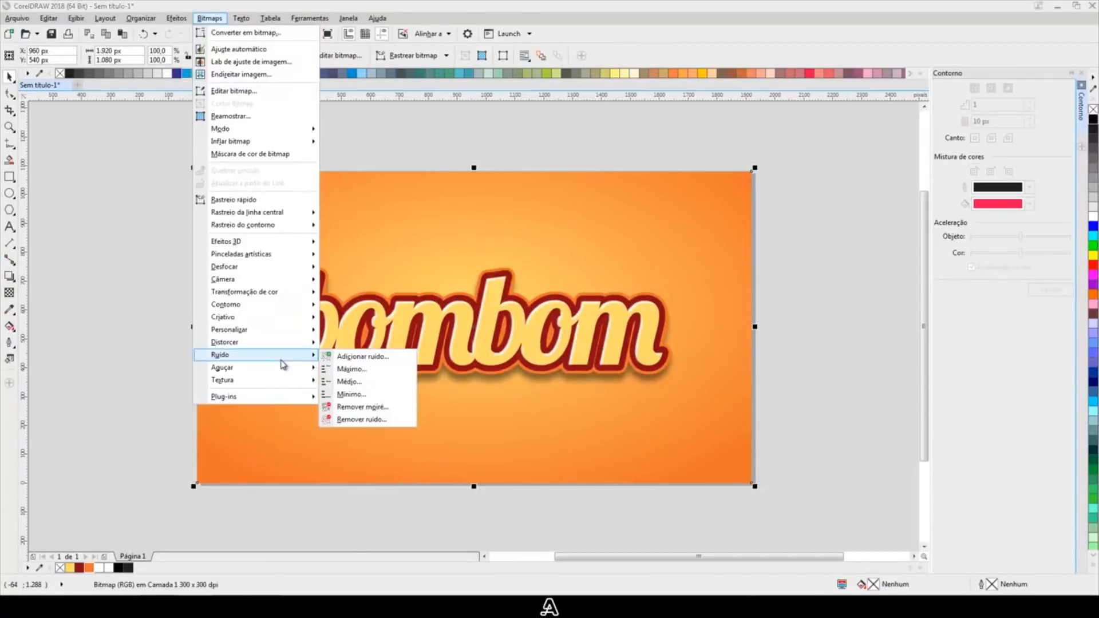
{"action": "left_click", "coordinate": [349, 357]}
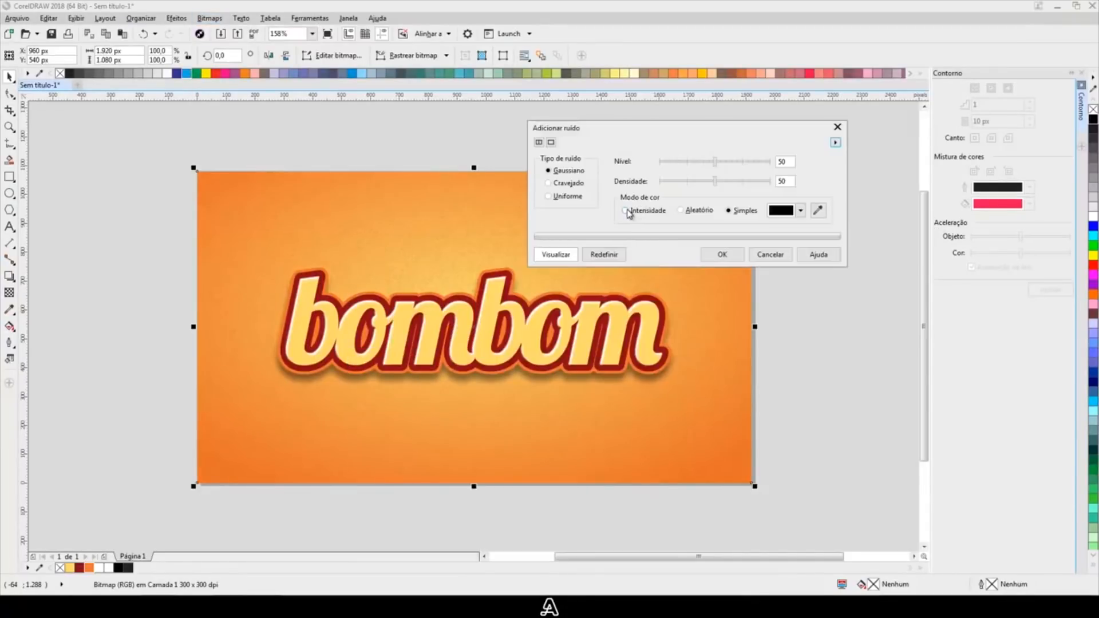
{"action": "left_click", "coordinate": [547, 197]}
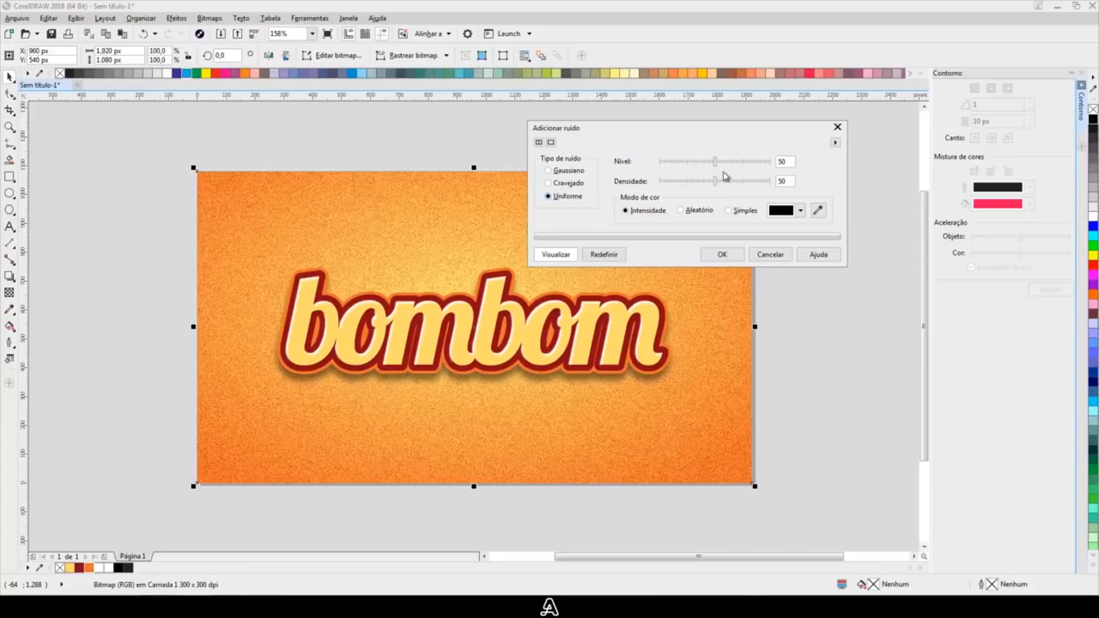
{"action": "left_click", "coordinate": [721, 253]}
Step: Add perspective to the bombom lettering group, making its left end taller and its right end shorter
{"action": "key", "text": "Tab"}
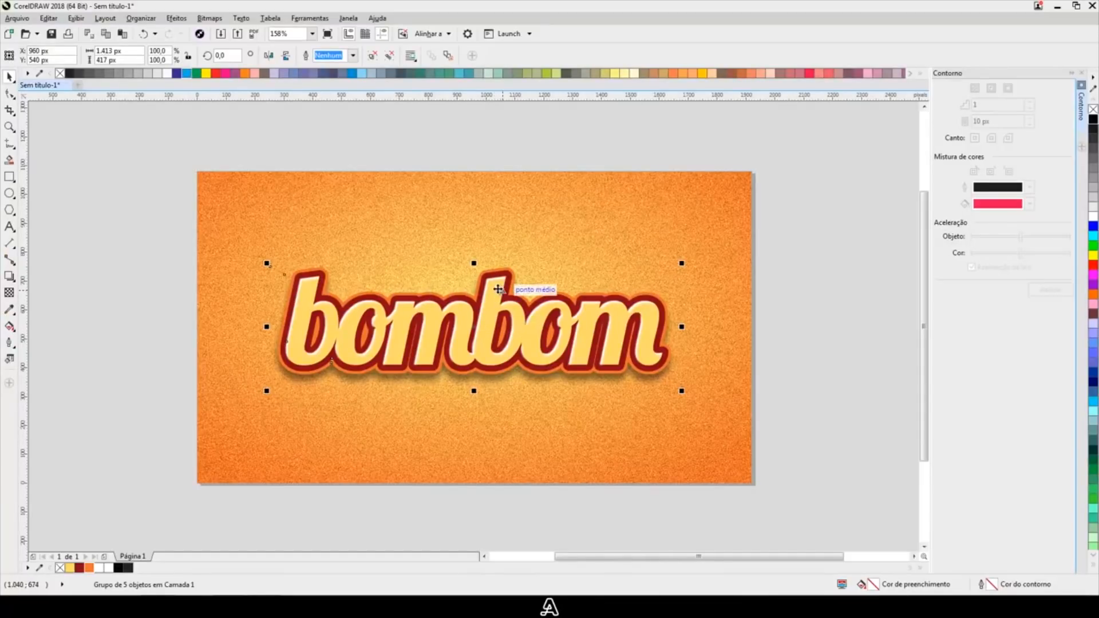
{"action": "left_click", "coordinate": [179, 17]}
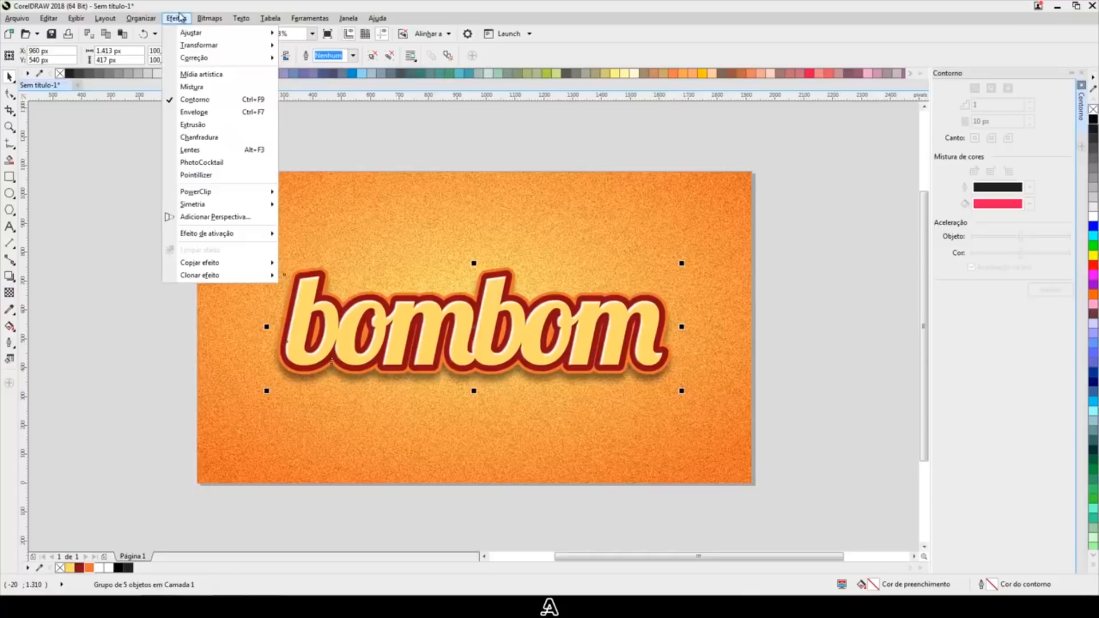
{"action": "left_click", "coordinate": [222, 217]}
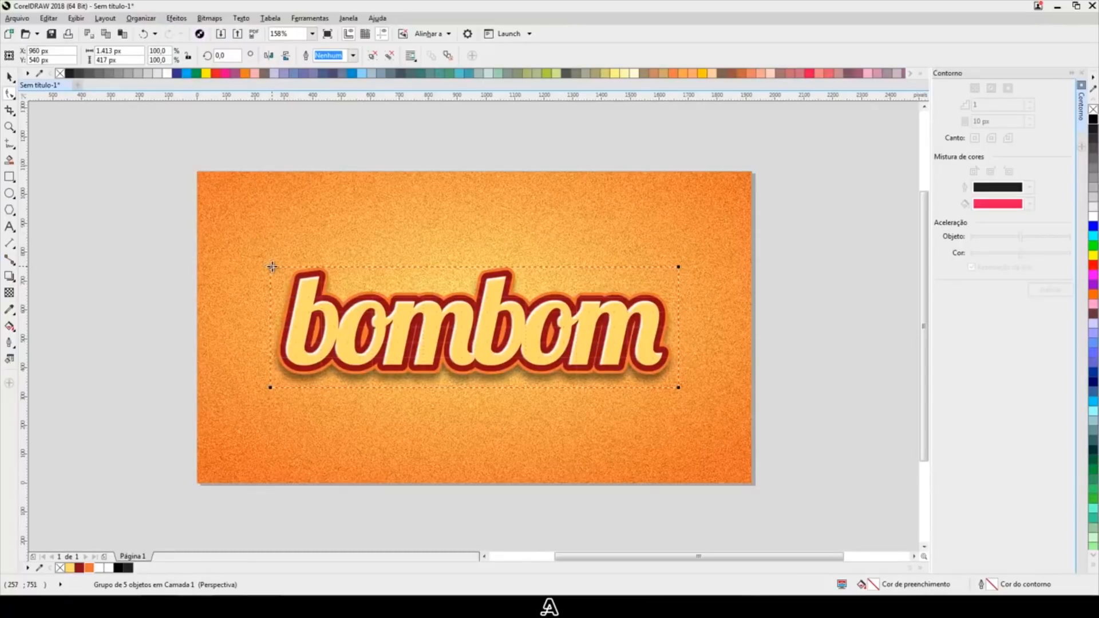
{"action": "left_click_drag", "start_coordinate": [271, 269], "coordinate": [272, 243]}
{"action": "left_click_drag", "start_coordinate": [270, 236], "coordinate": [270, 233]}
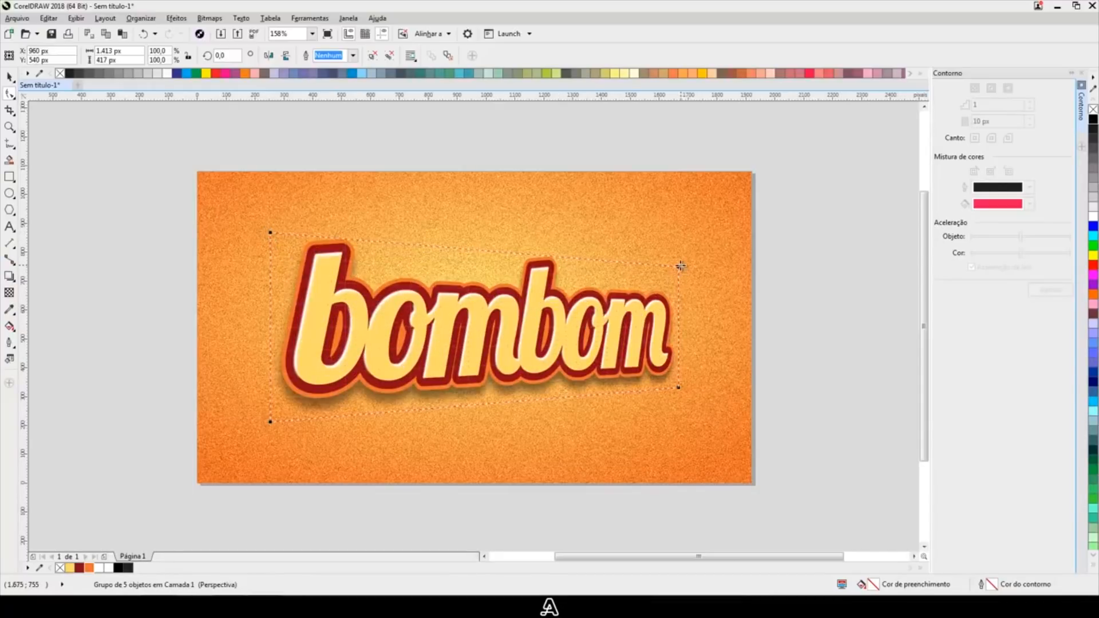
{"action": "left_click_drag", "start_coordinate": [680, 265], "coordinate": [680, 279]}
{"action": "key", "text": "space"}
{"action": "left_click", "coordinate": [130, 201]}
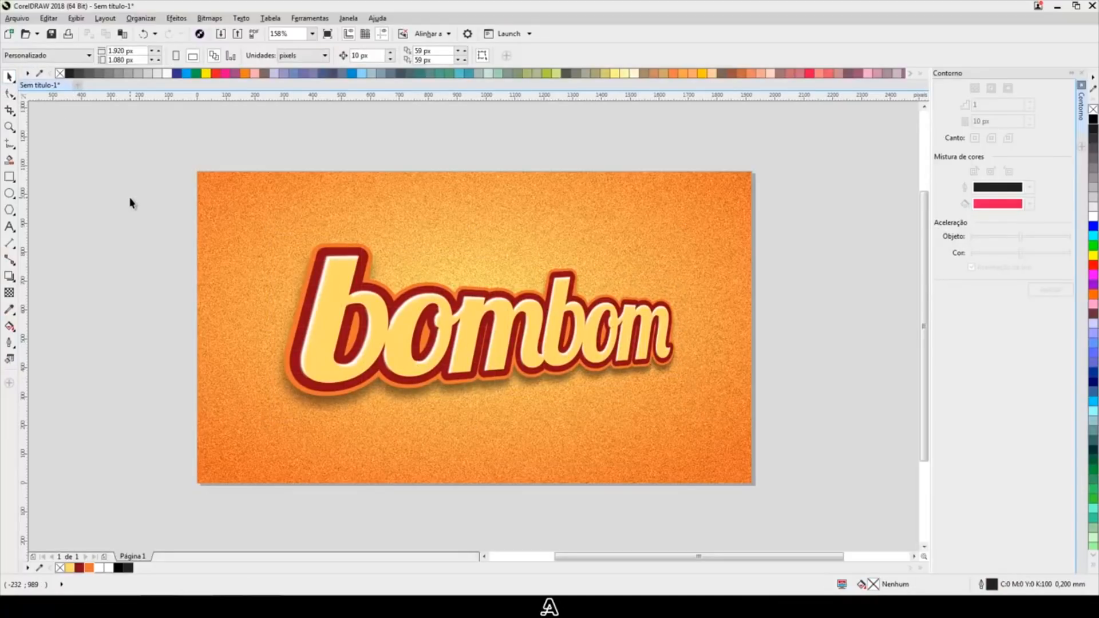